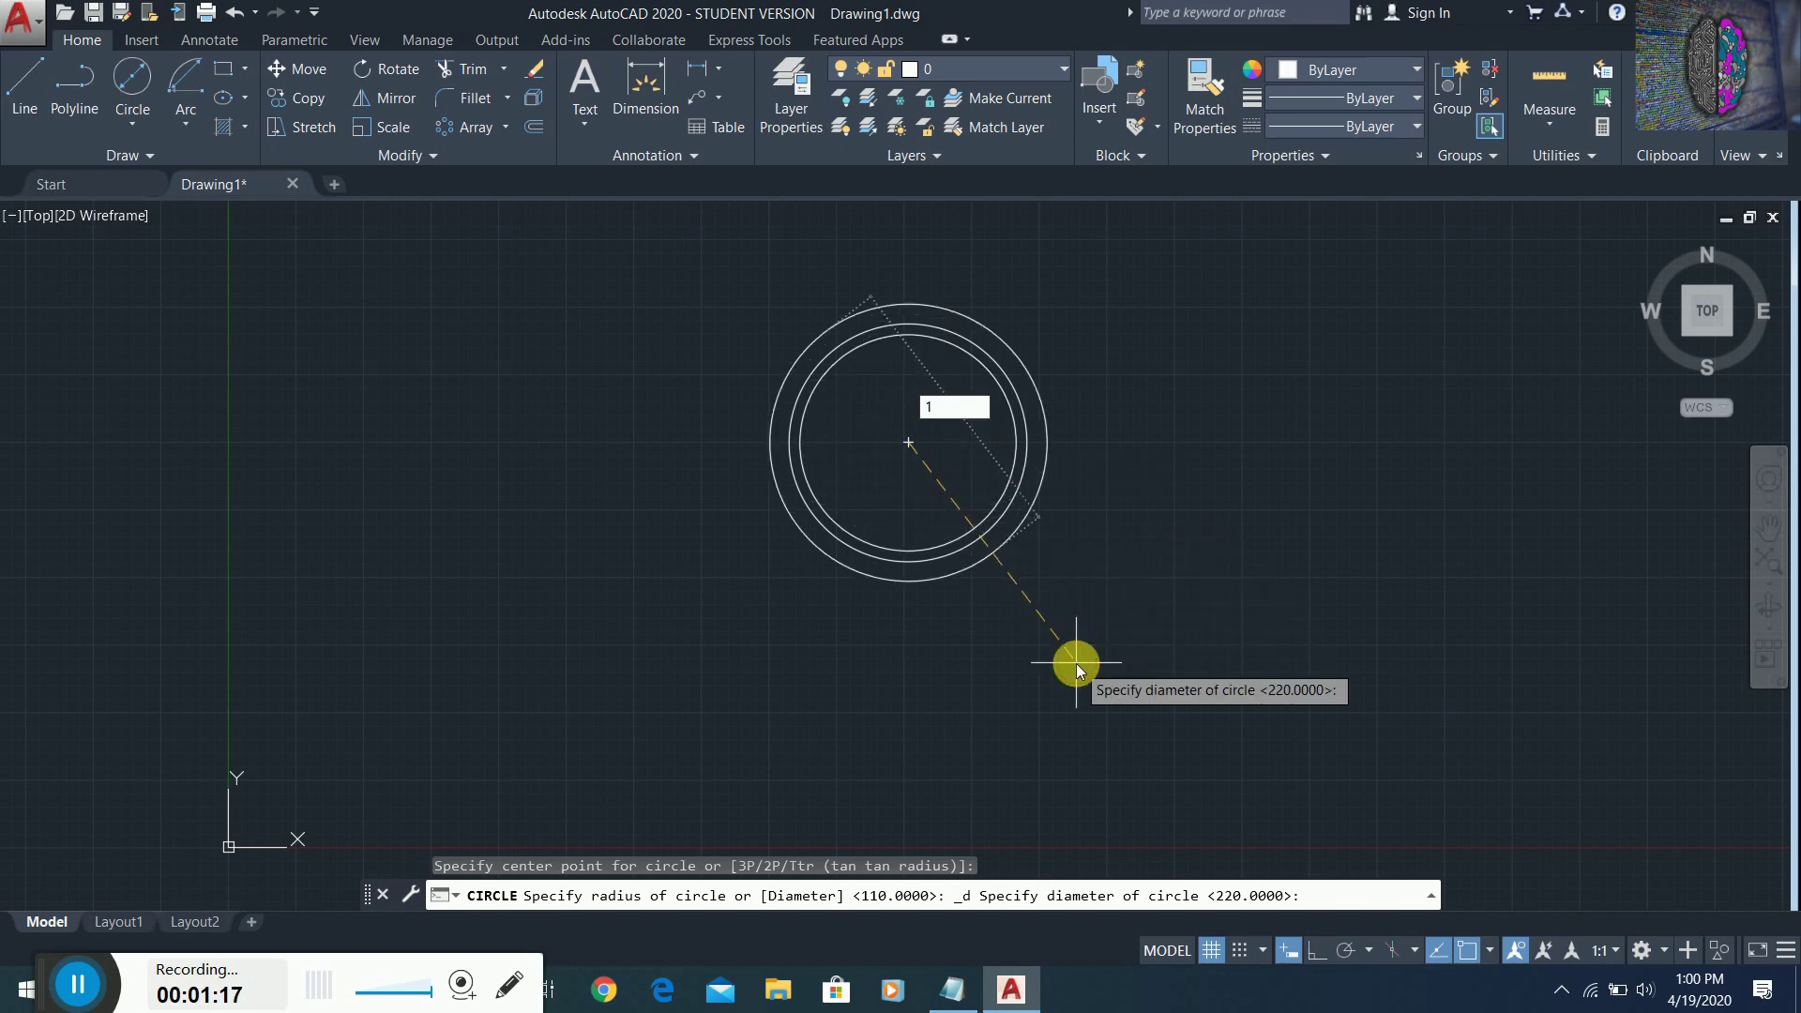
- Complete the circle concentric with the existing circles, giving it a diameter of 176.86
type("76.86")
key("Return")
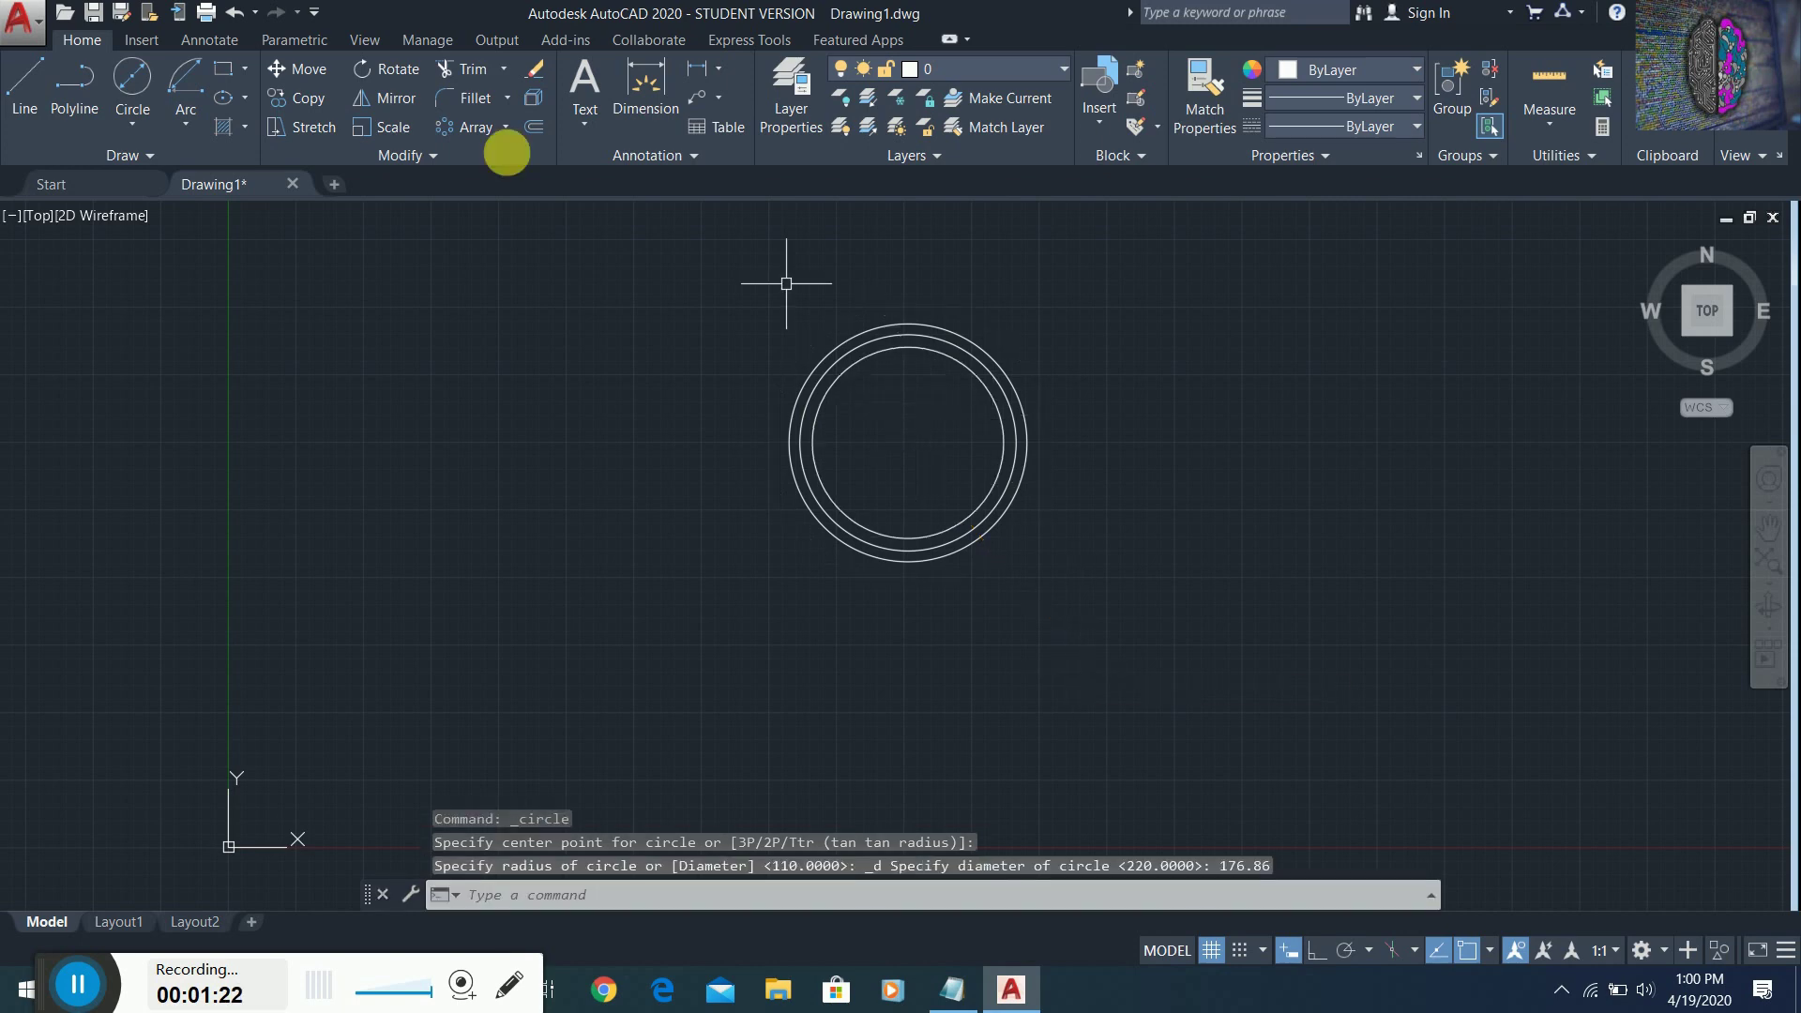
- Draw a horizontal line about 206 units long rightward from the circles' center, and a vertical line from the center up past the outermost circle
left_click(23, 82)
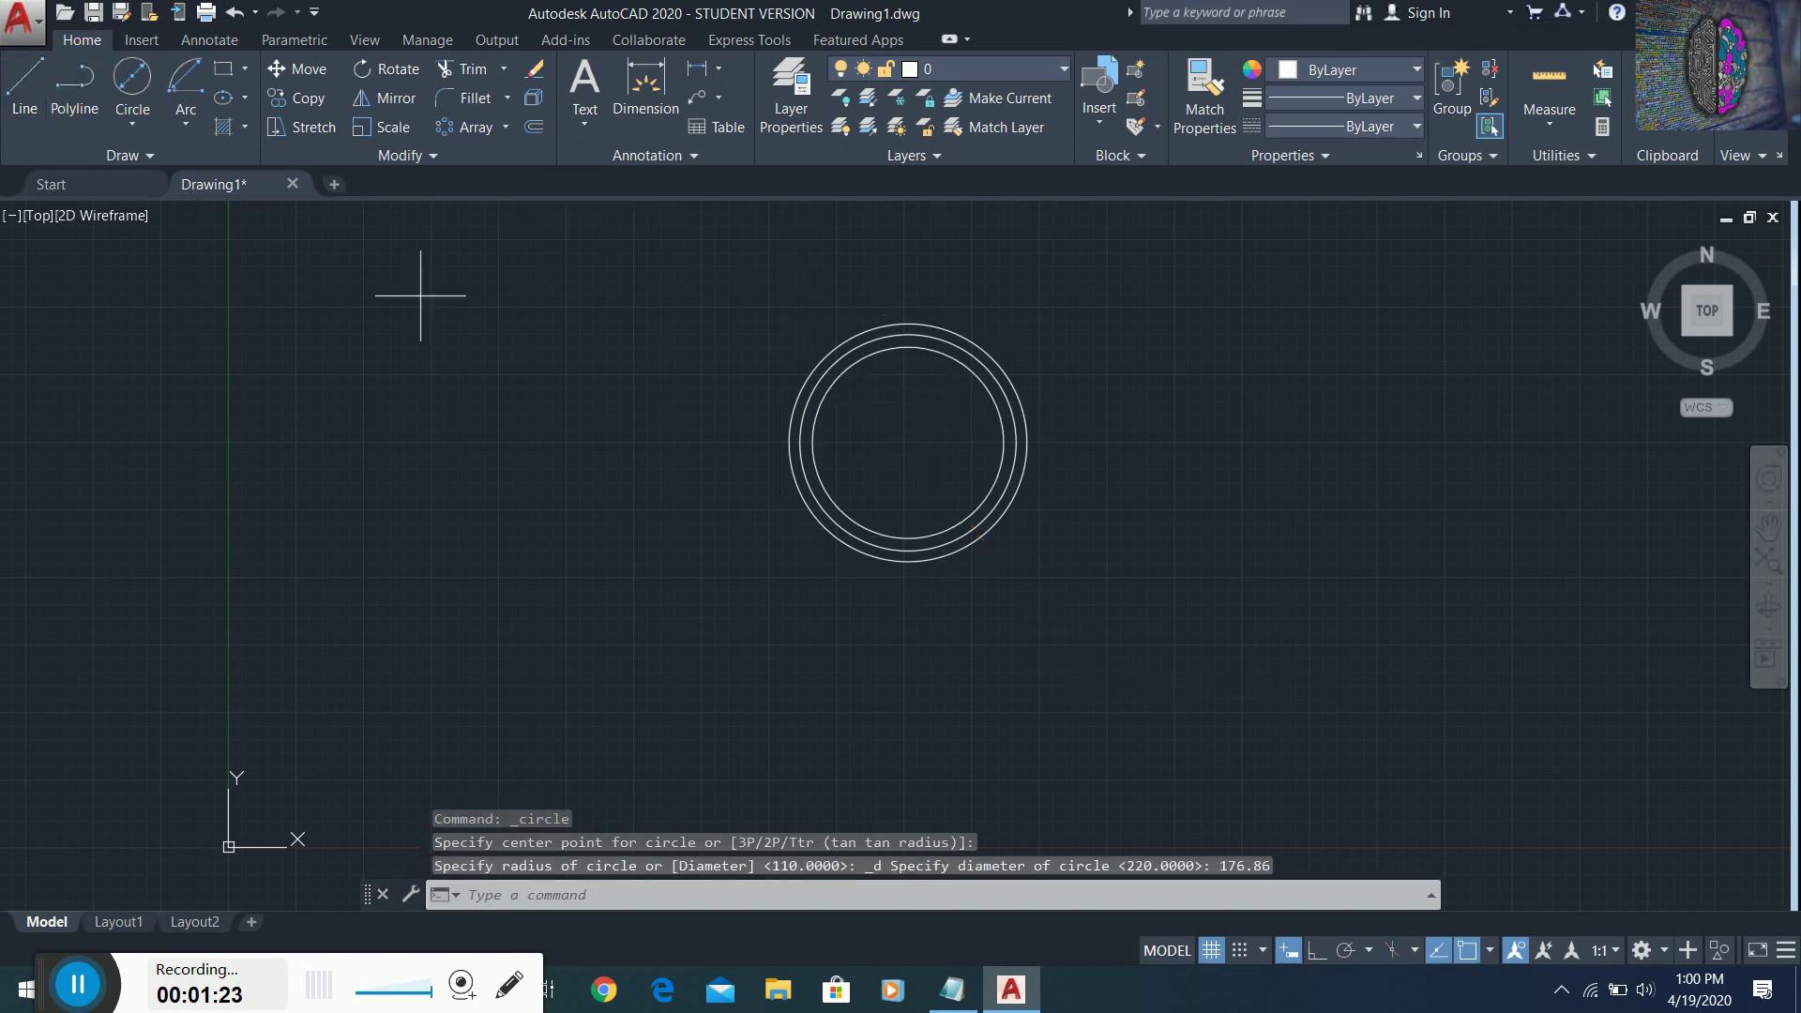
left_click(908, 441)
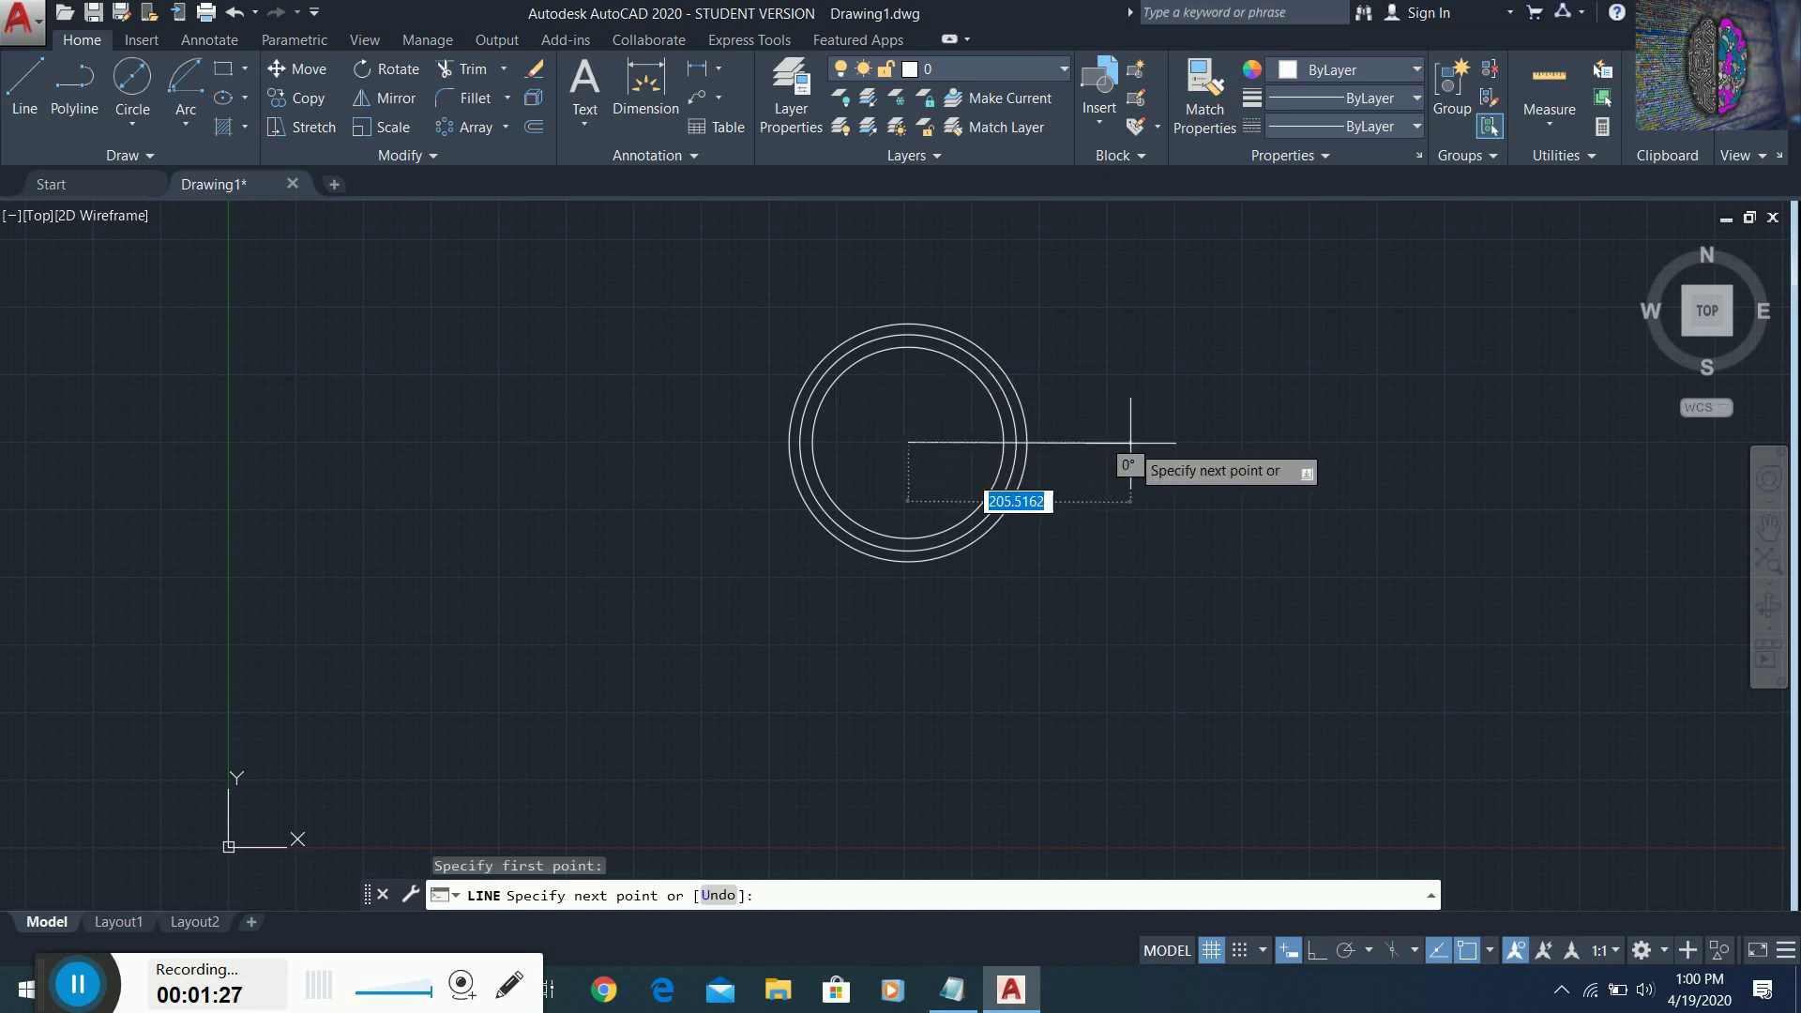
left_click(1130, 442)
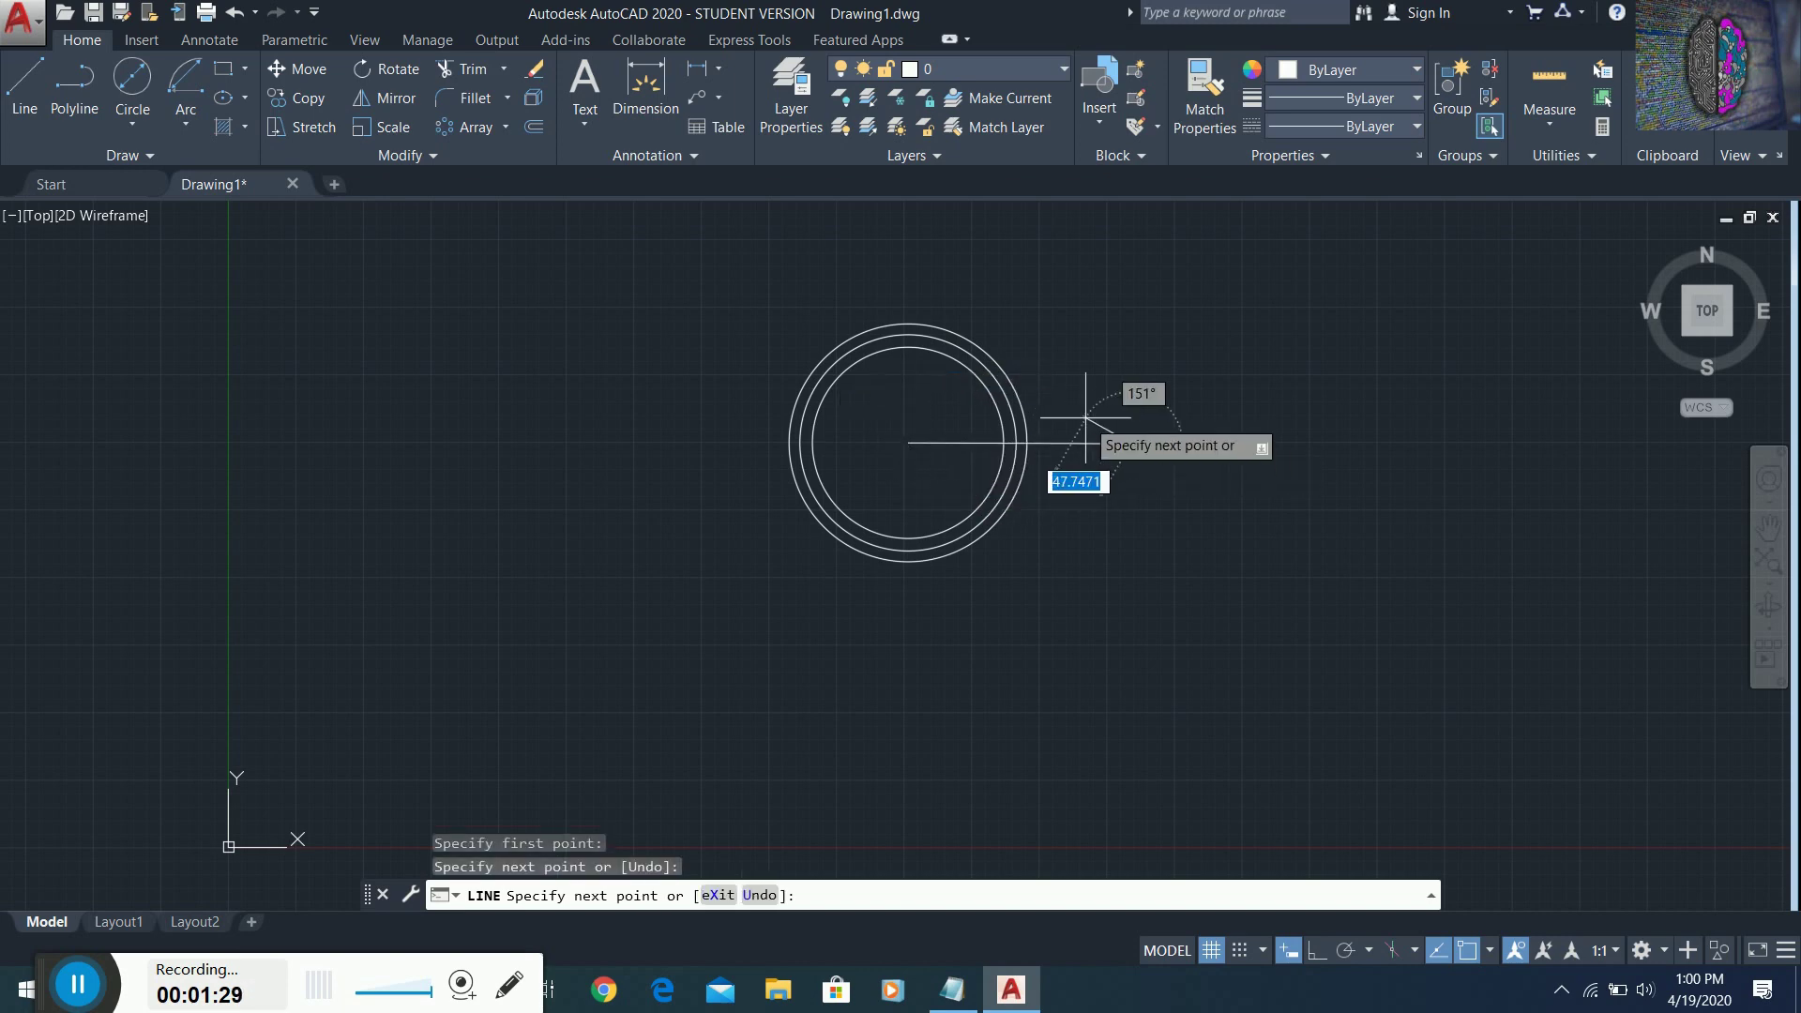
key("Escape")
left_click(25, 85)
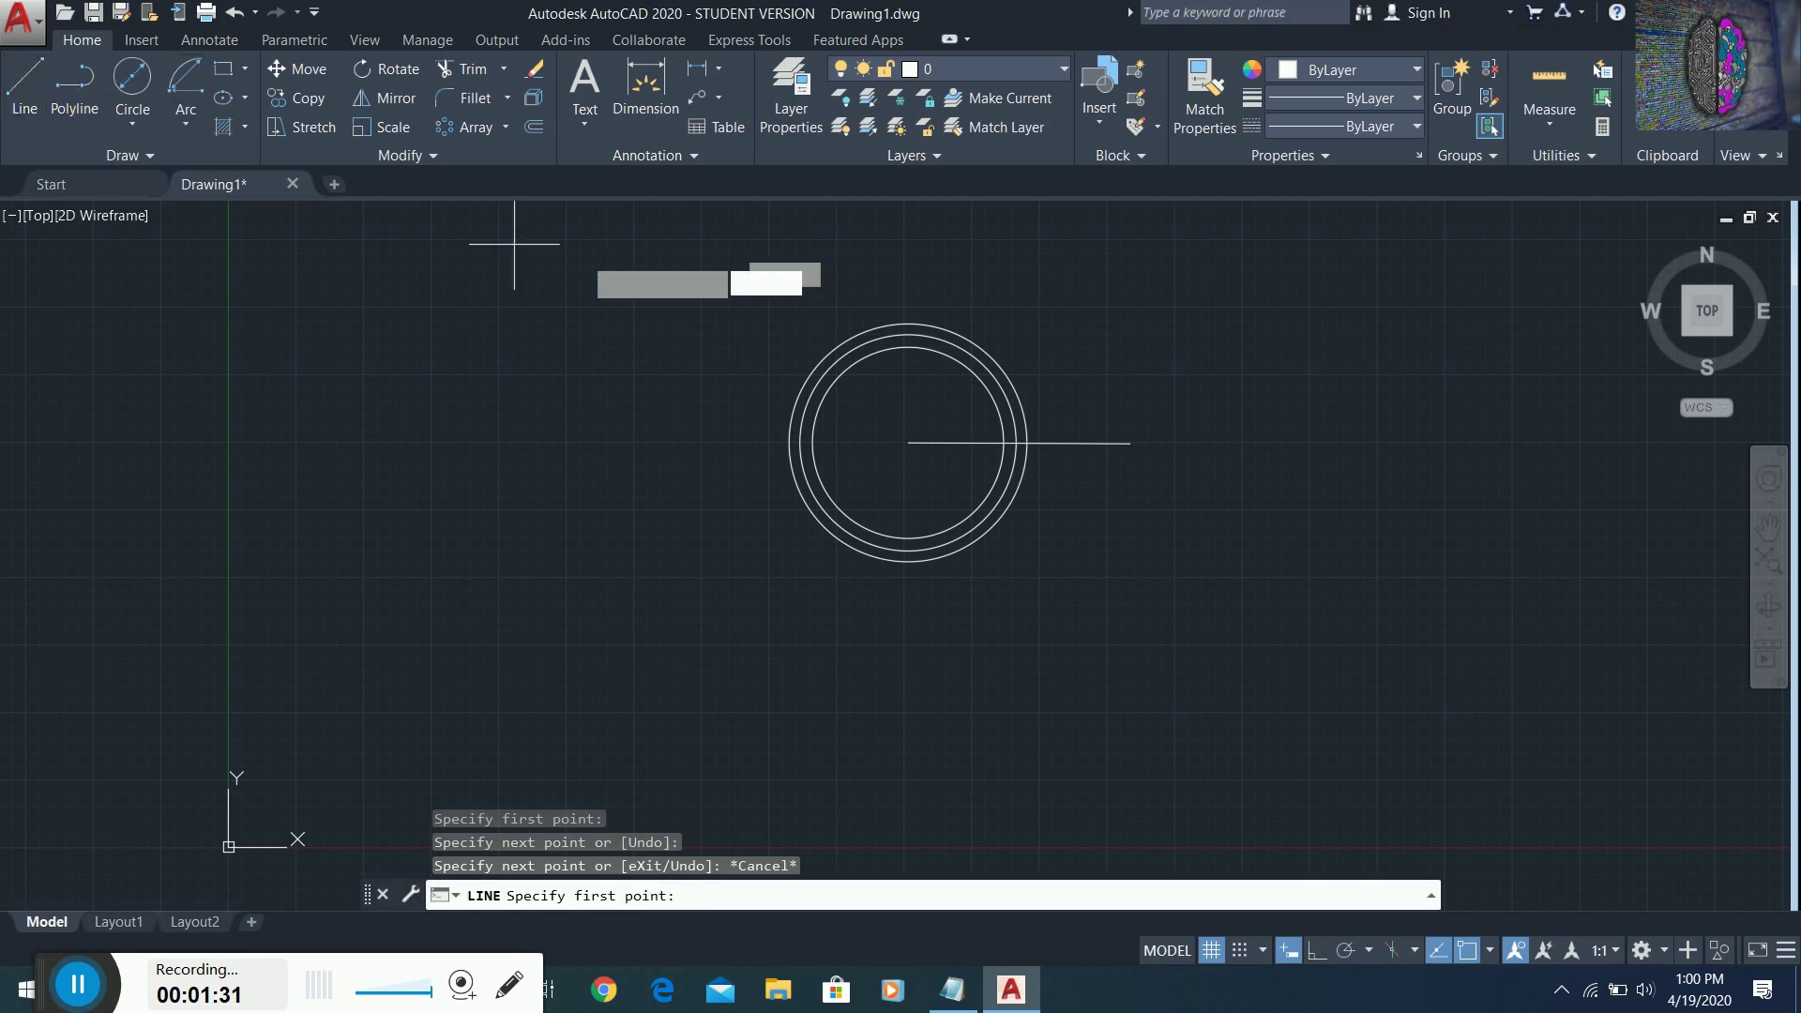
left_click(908, 442)
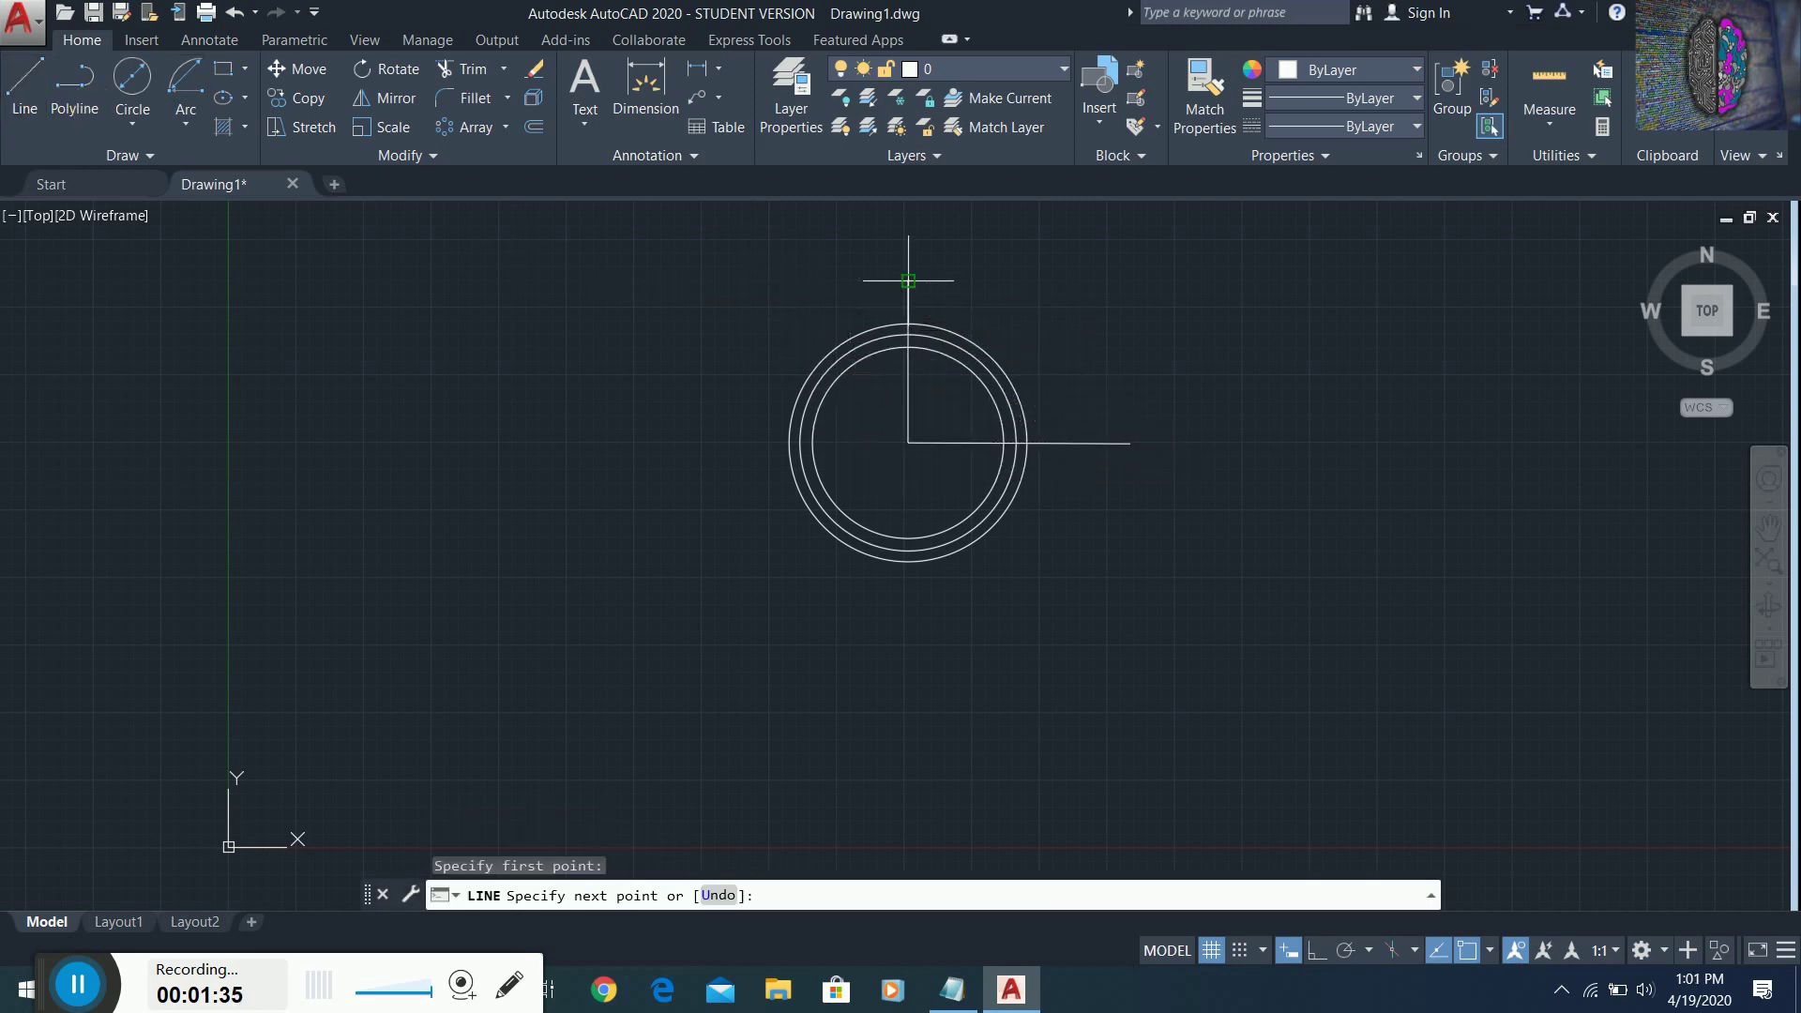
left_click(908, 279)
key("Escape")
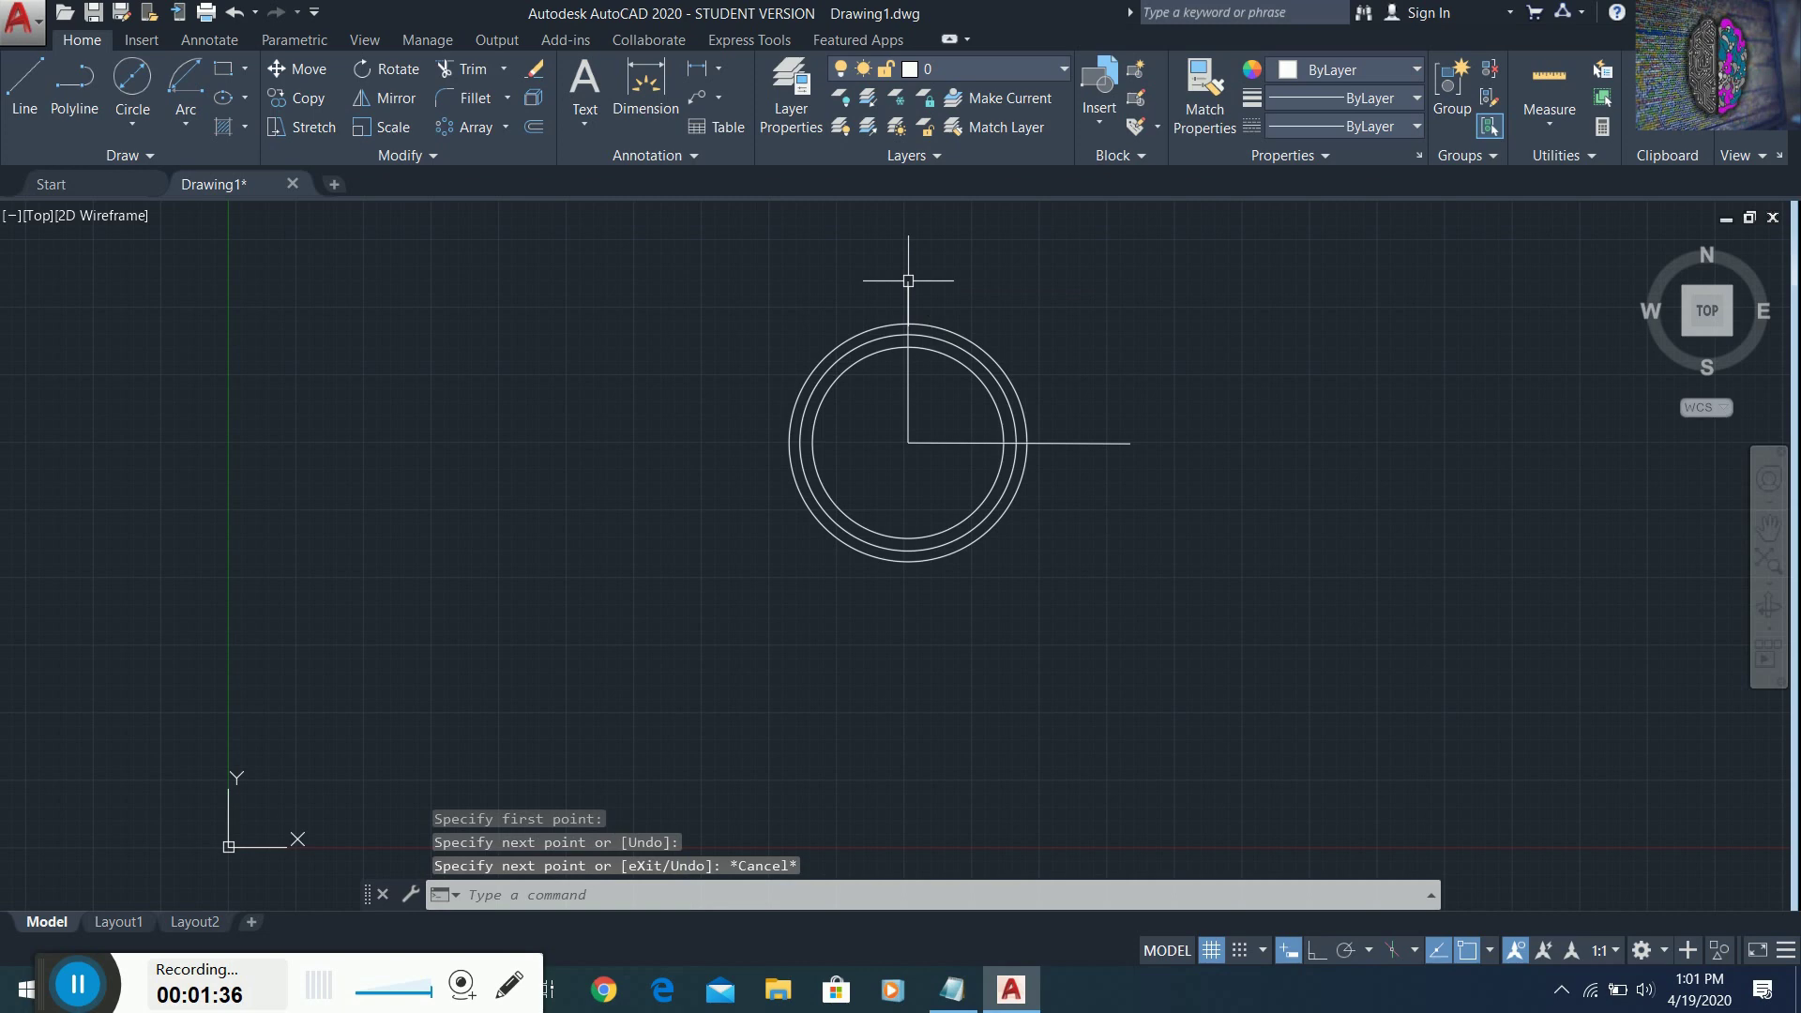
- Draw a horizontal line about 136 units long leftward from the top quadrant of the middle (pitch) circle
left_click(9, 79)
scroll(914, 366, "up", 3)
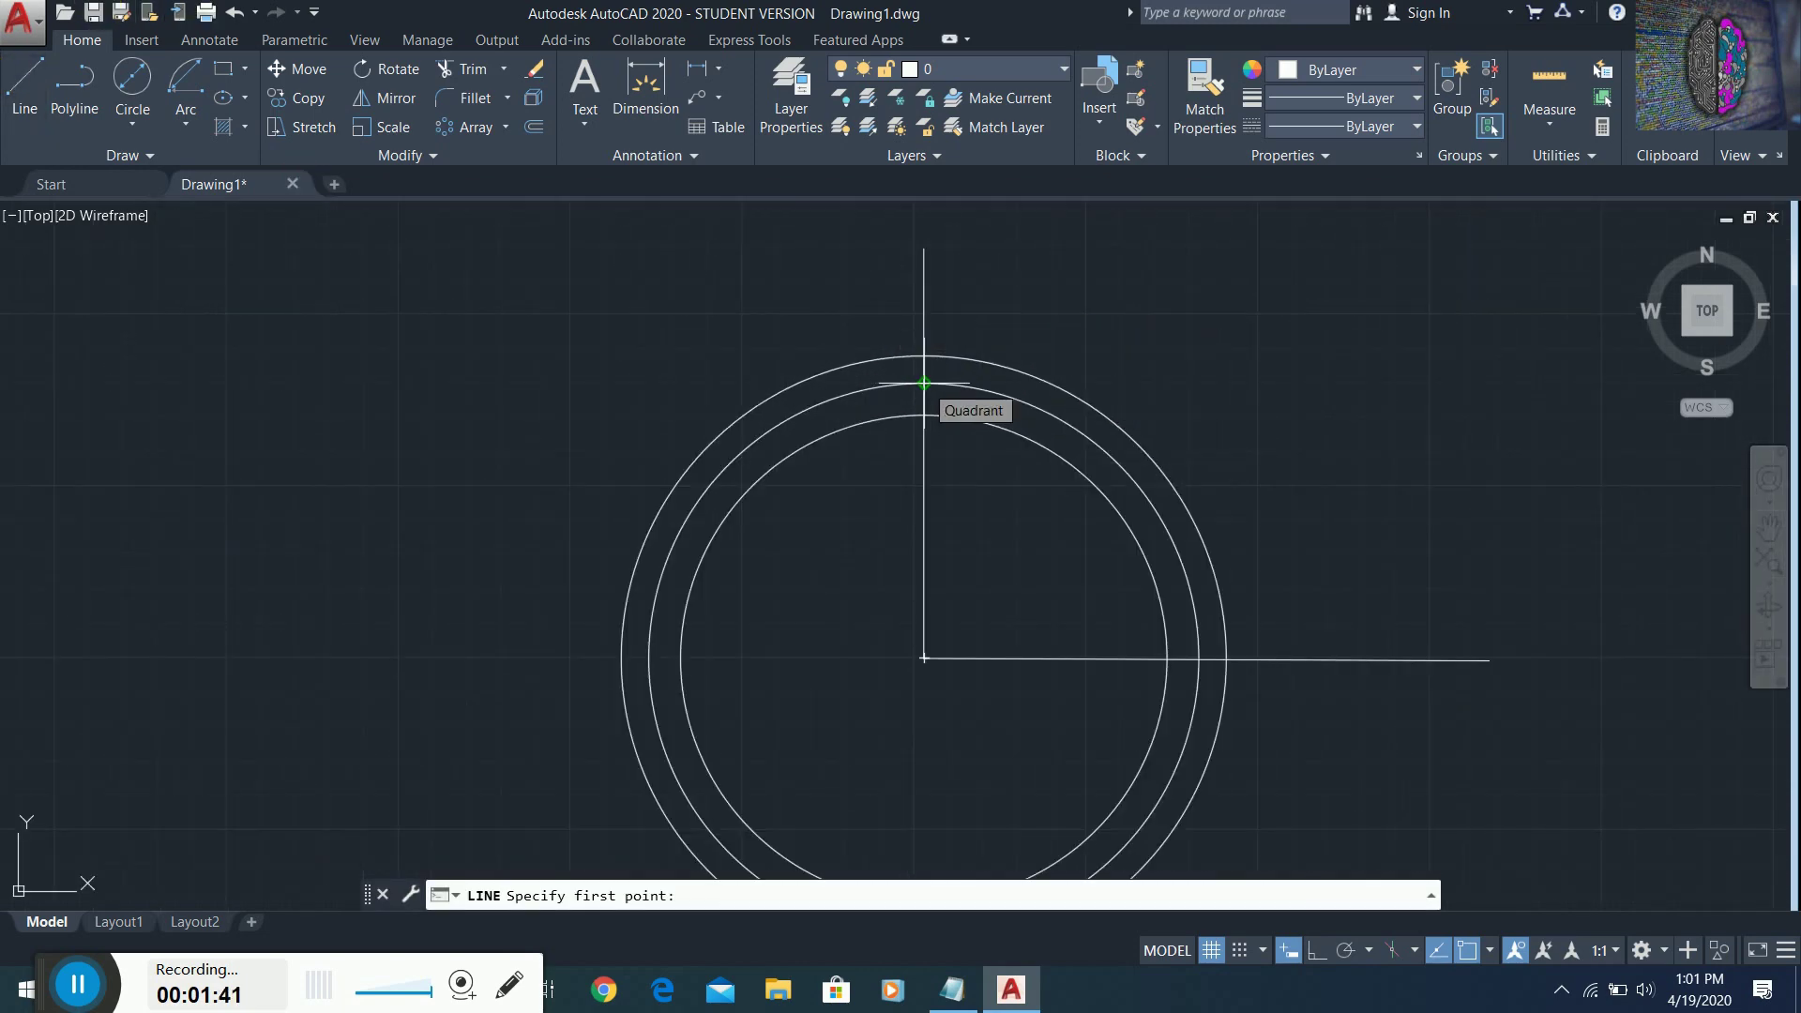
left_click(924, 383)
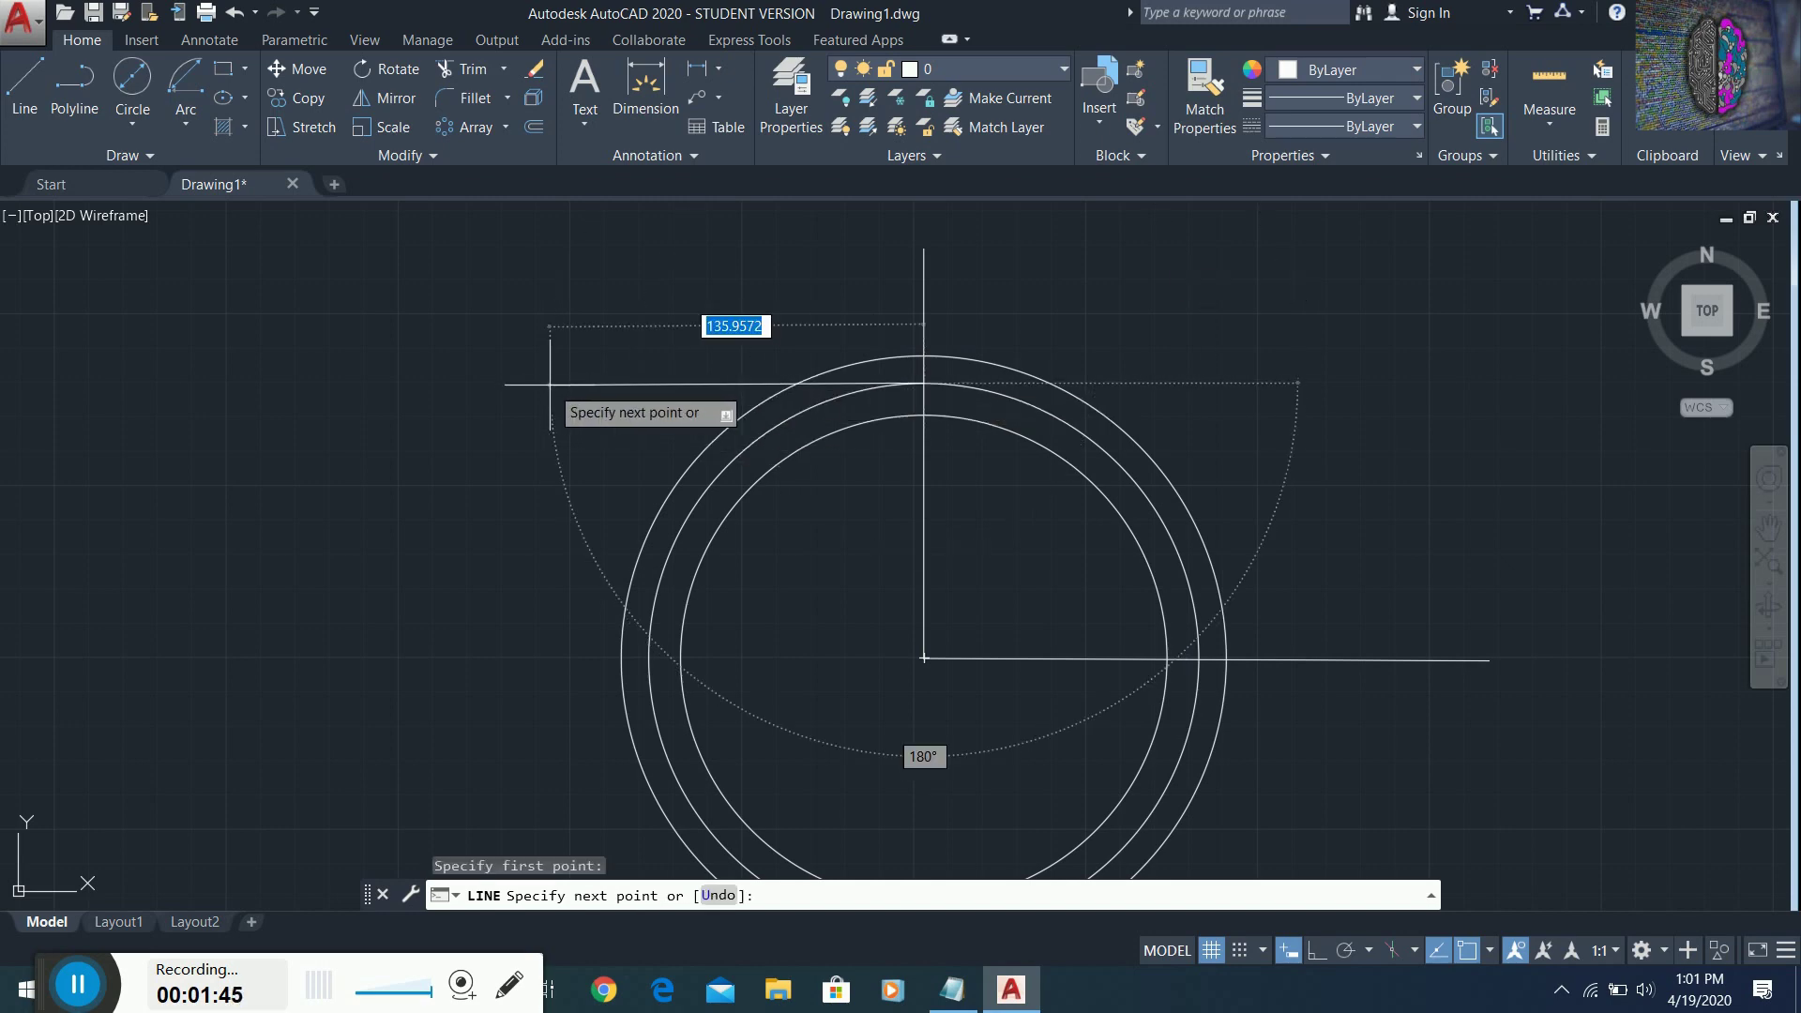
left_click(550, 383)
key("Escape")
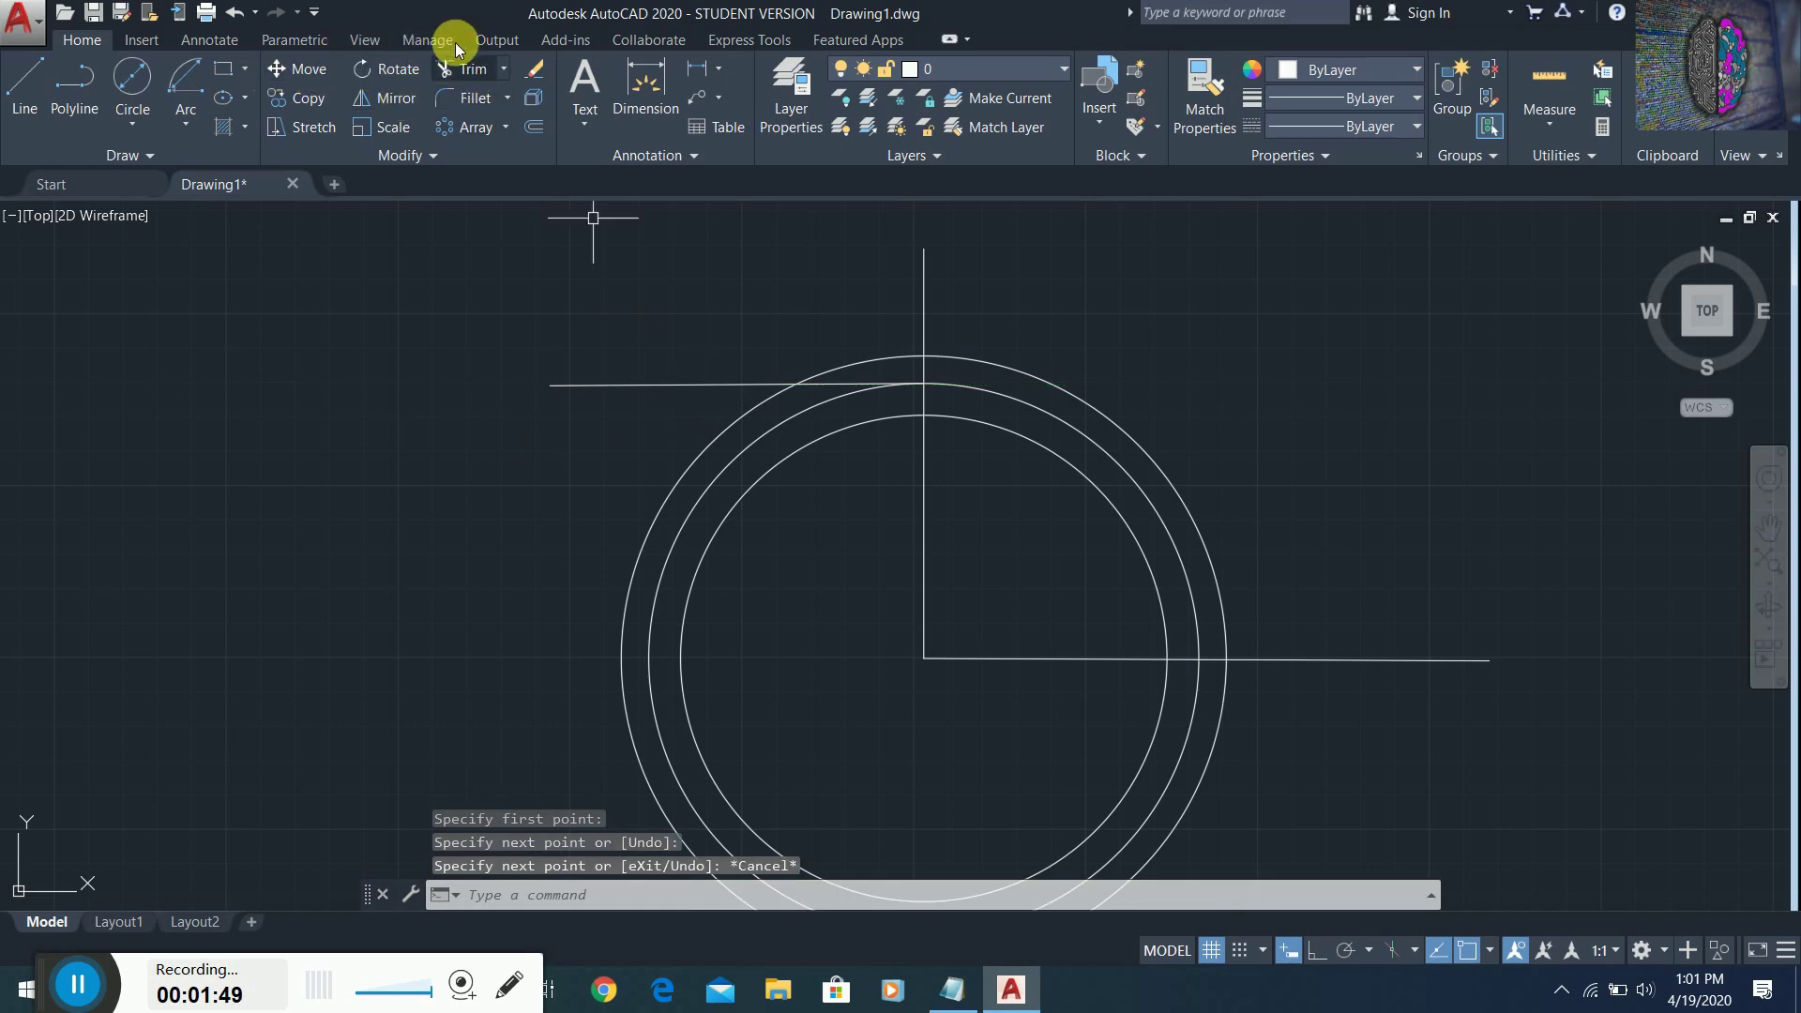
- Rotate the leftward horizontal line by 20 degrees about its endpoint at the pitch circle's top quadrant
left_click(411, 79)
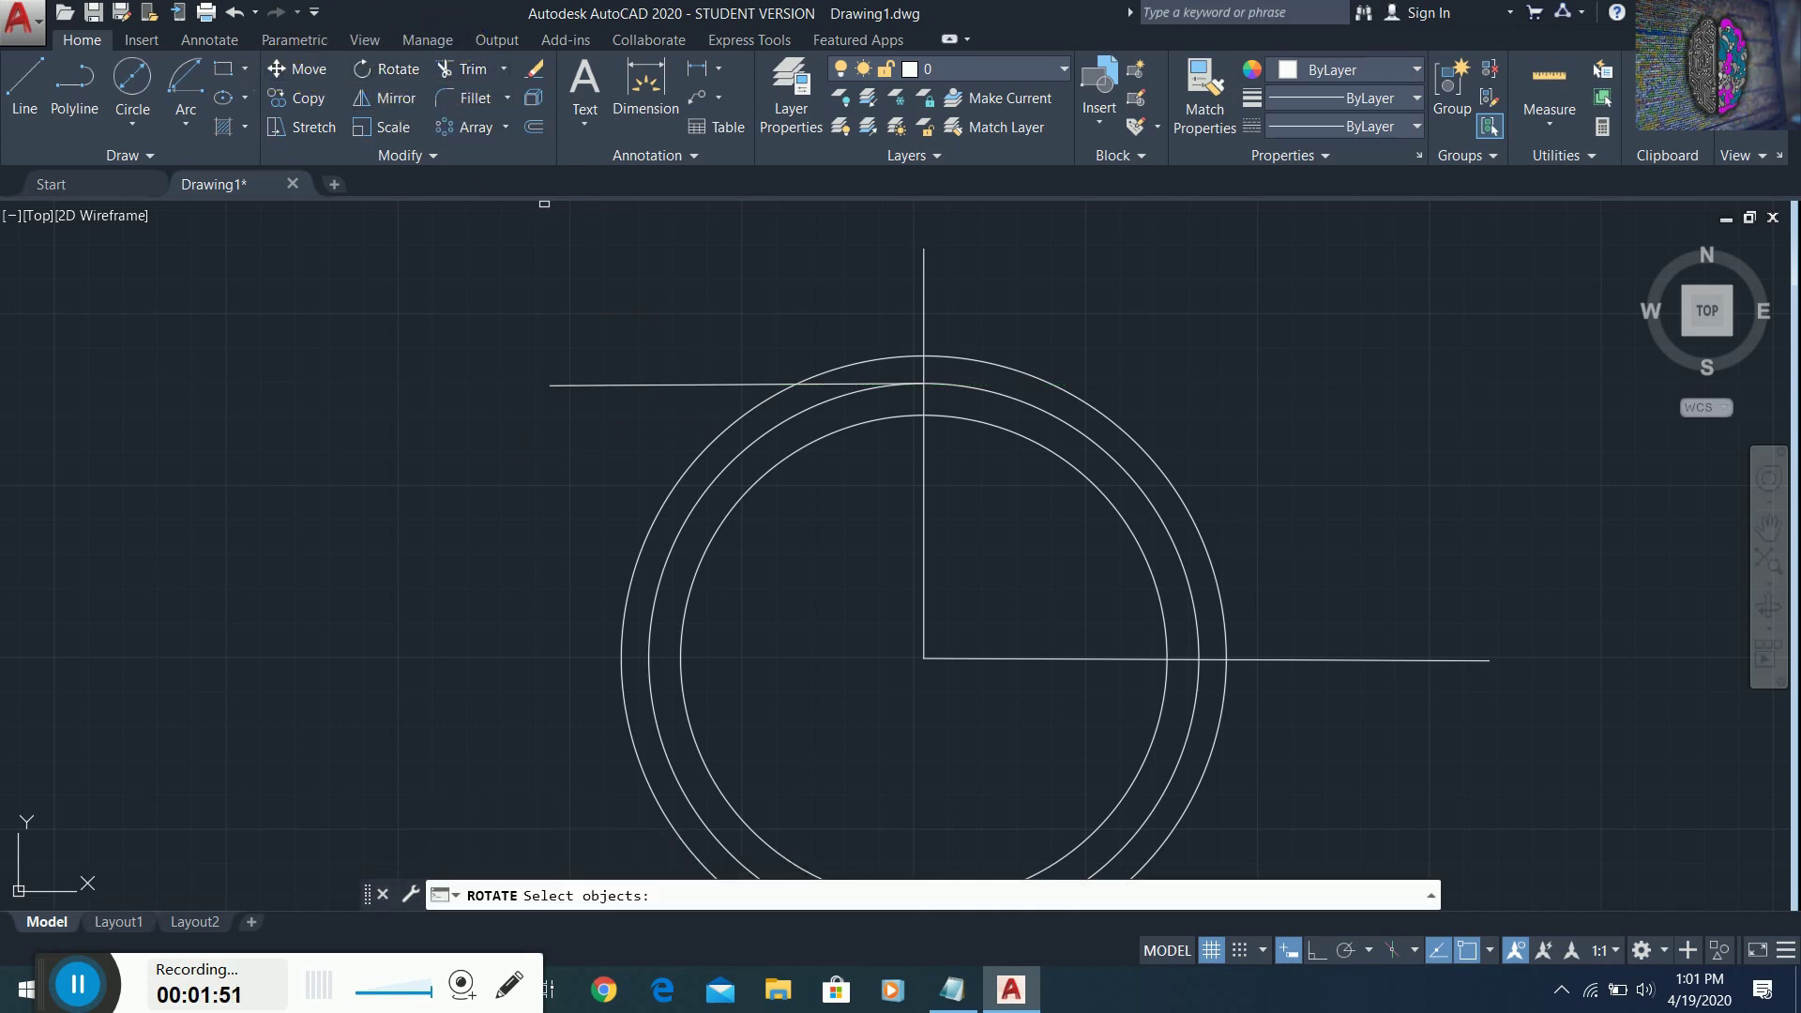
left_click(597, 385)
key("Return")
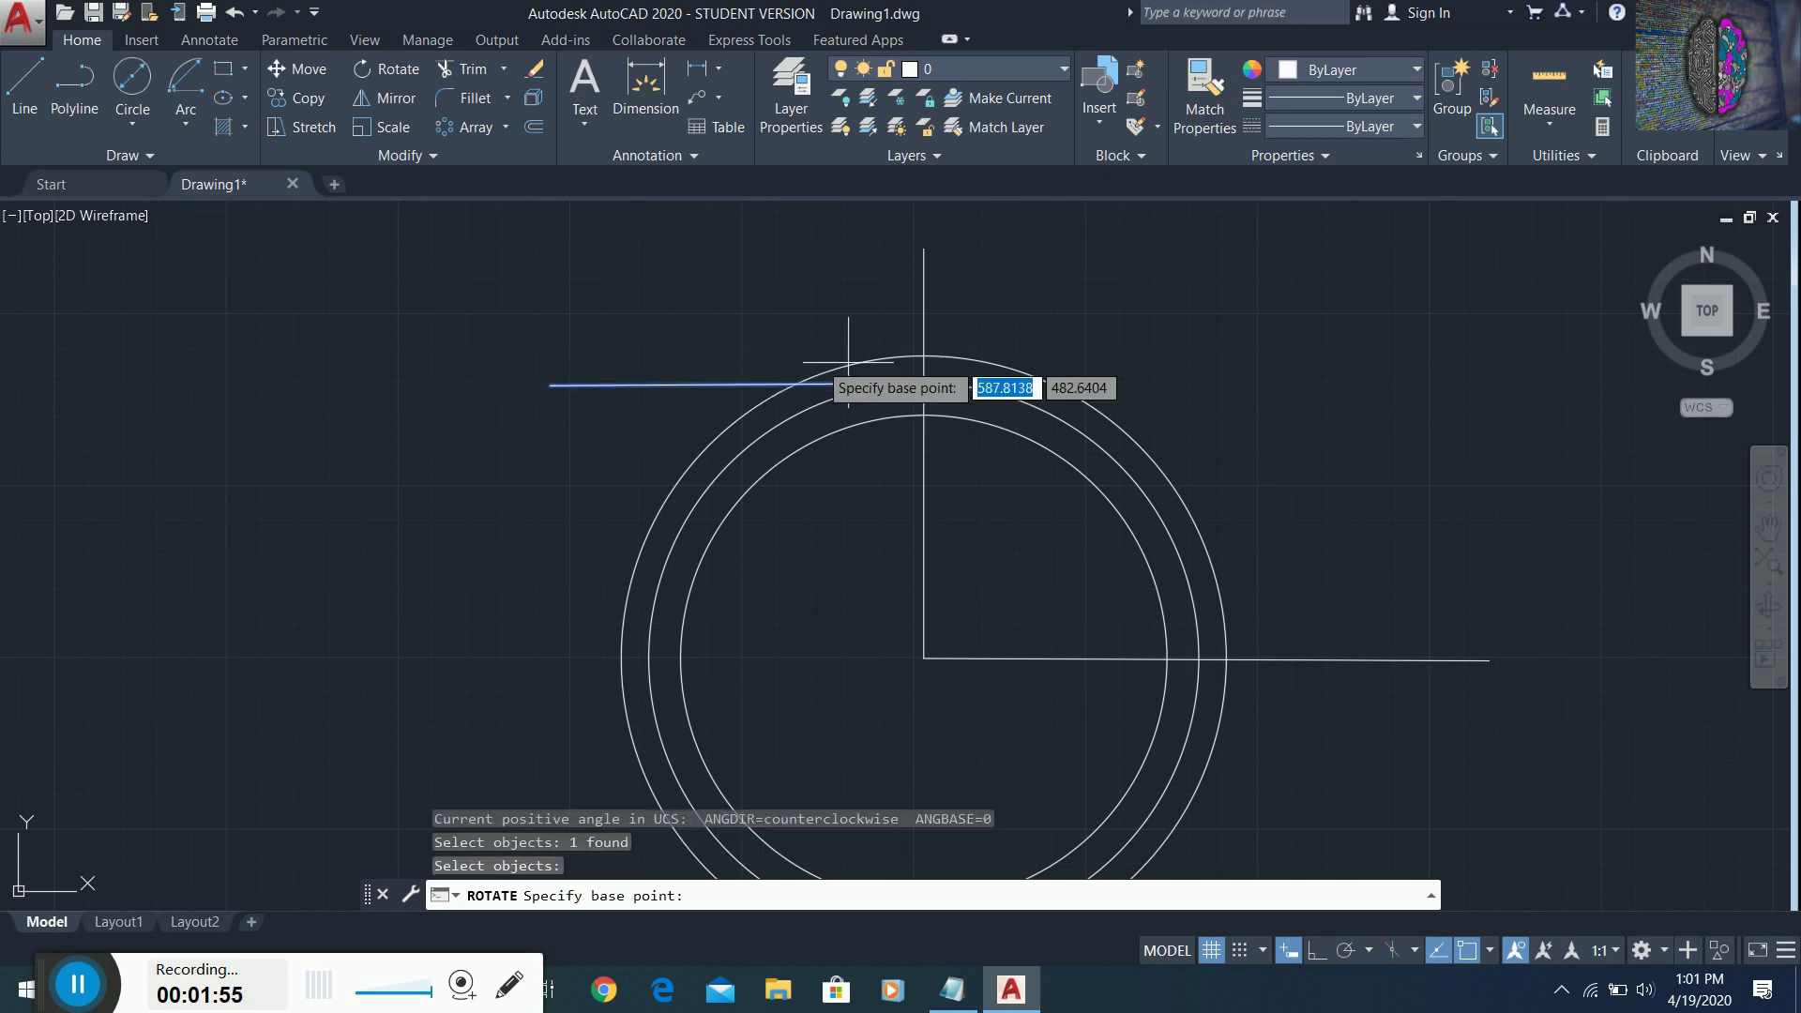
left_click(924, 384)
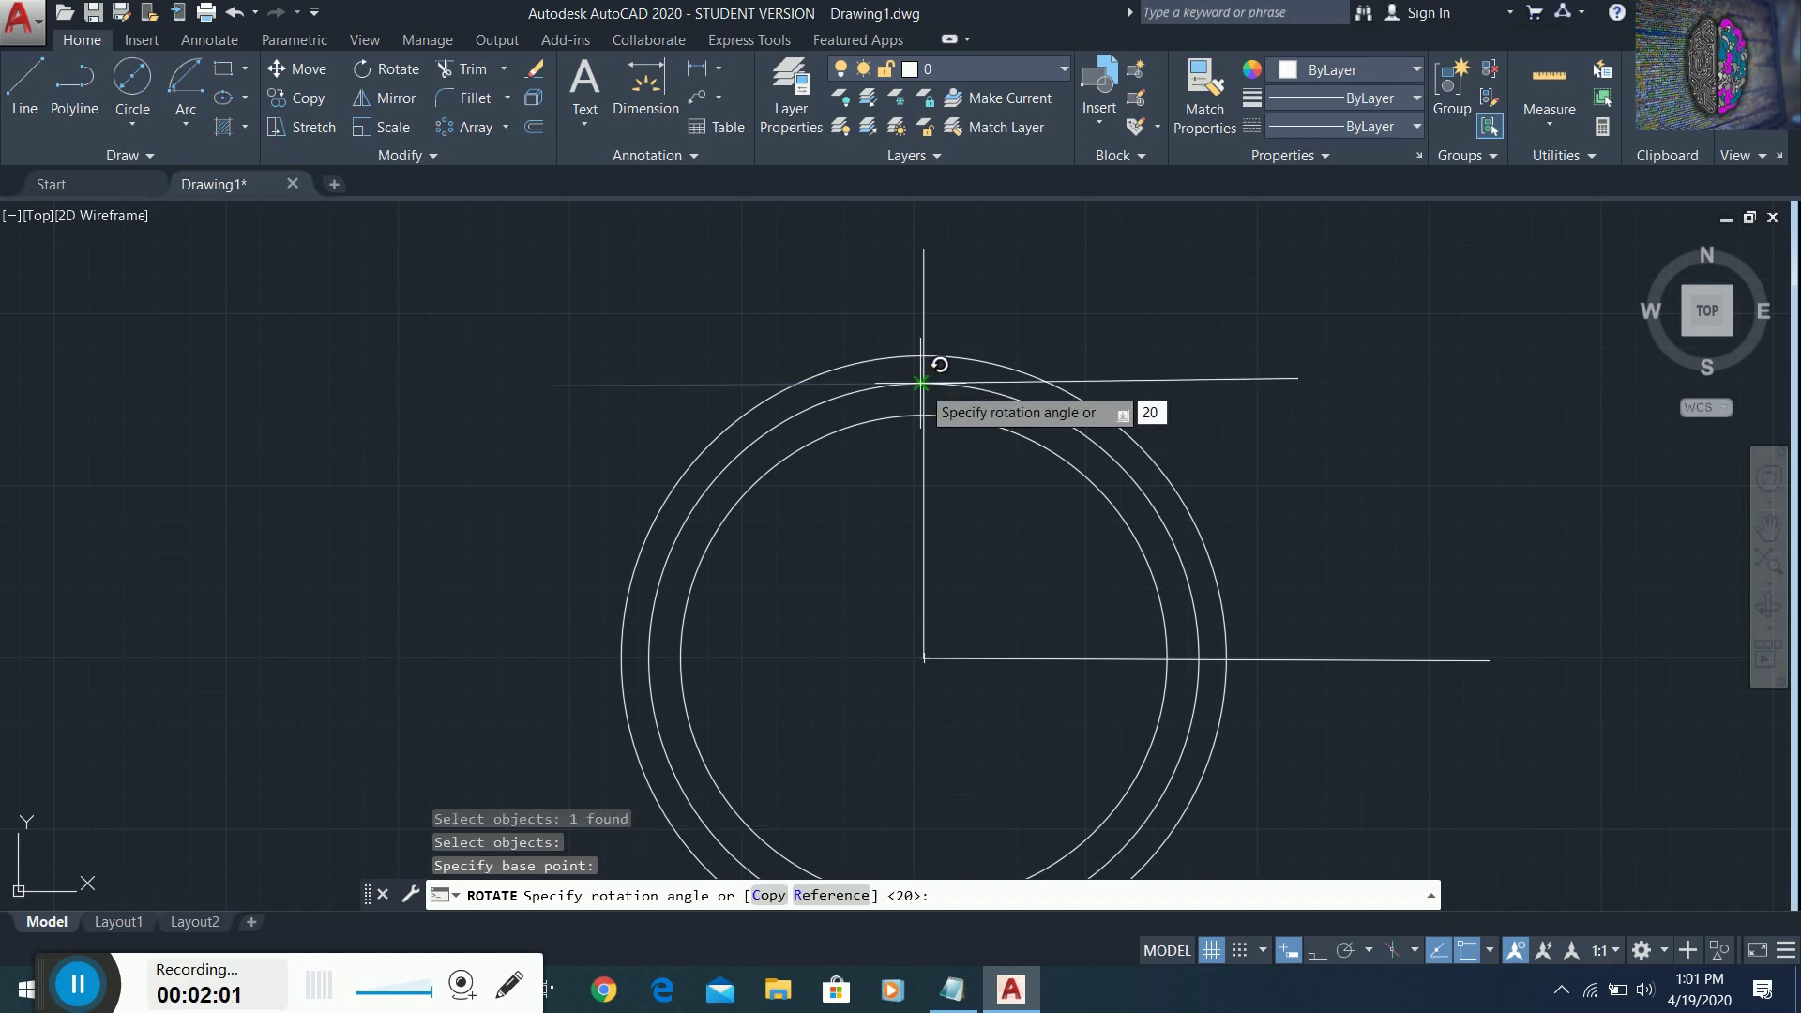
left_click(921, 386)
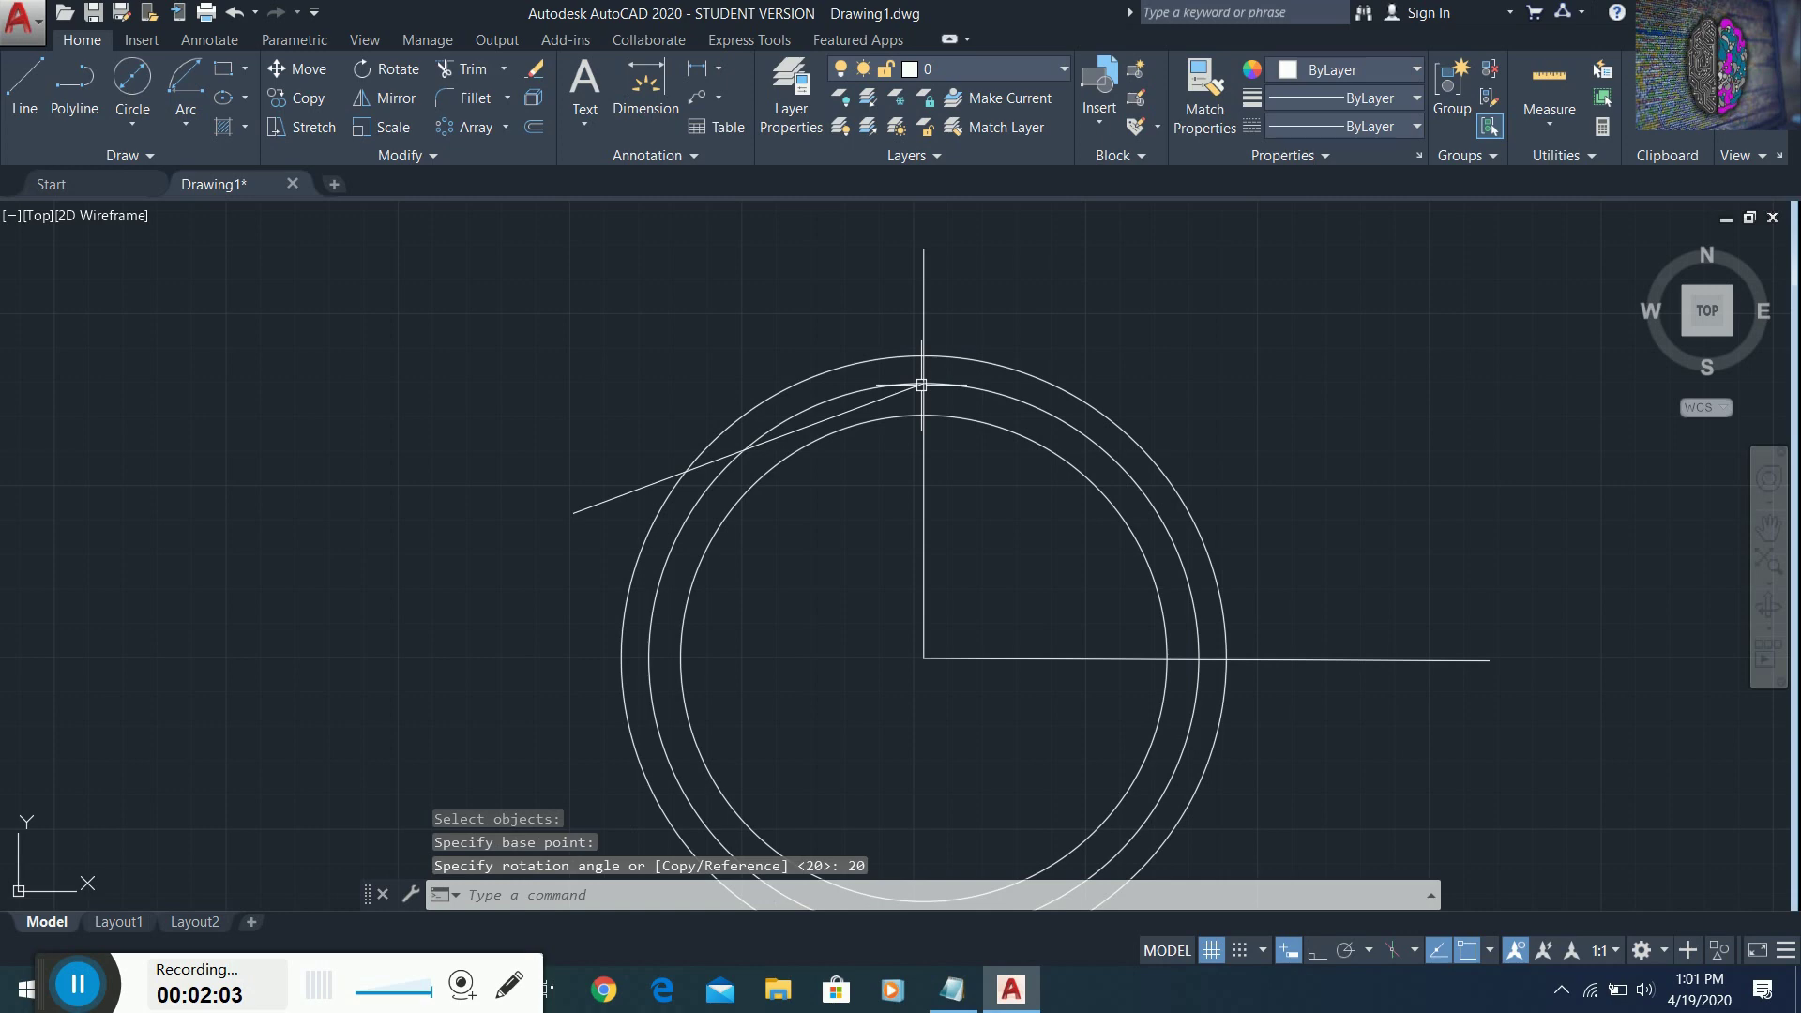
- Draw a circle of about 94 units radius around the common center, just touching the 20-degree slanted line
left_click(123, 126)
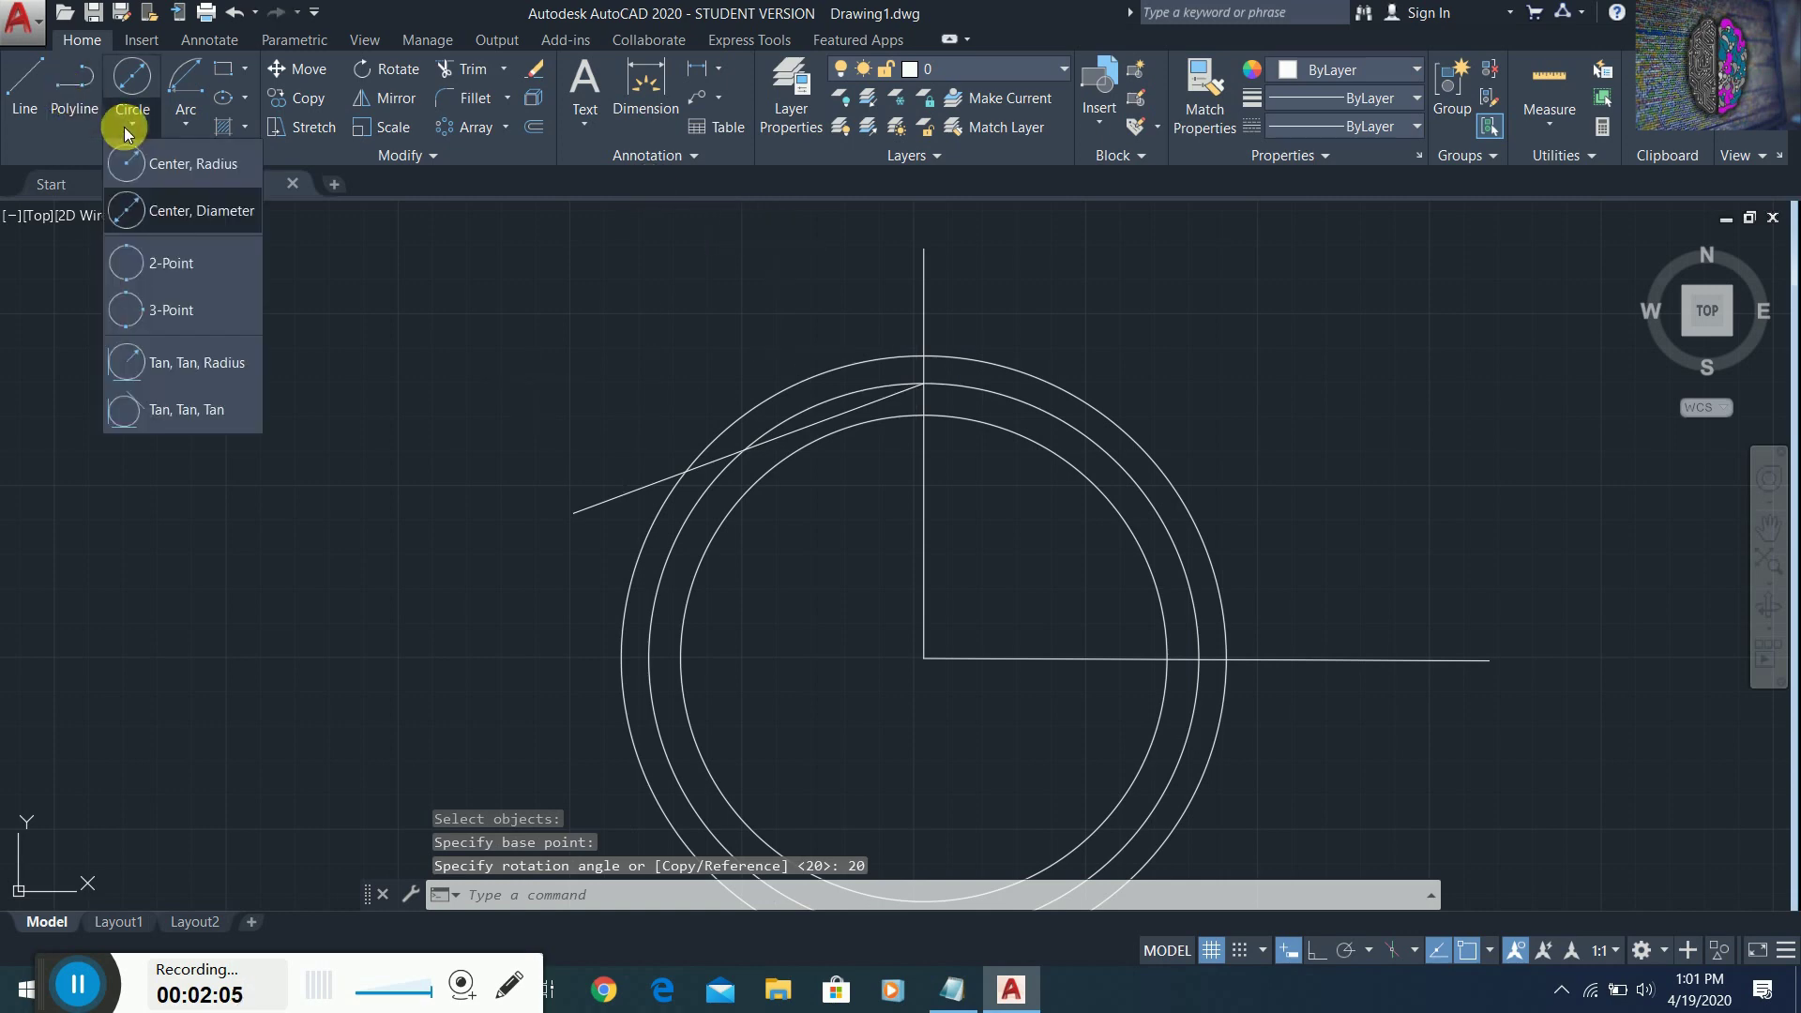
left_click(178, 161)
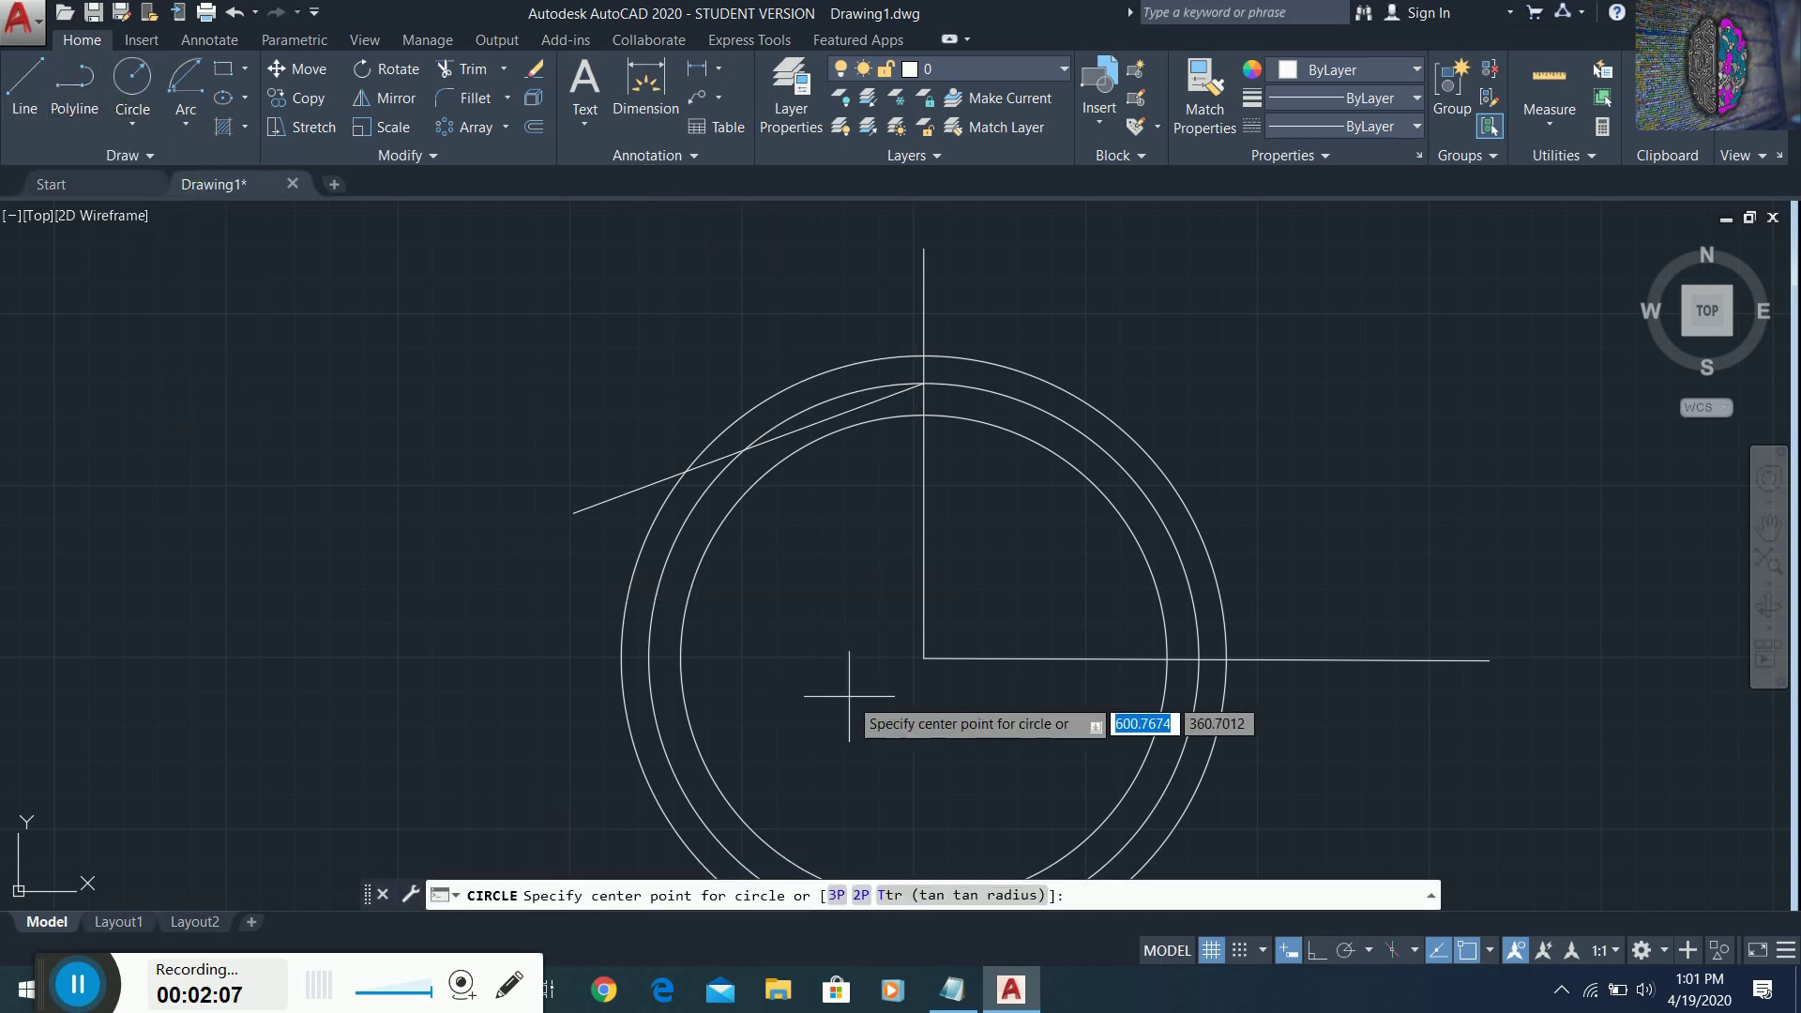
left_click(923, 659)
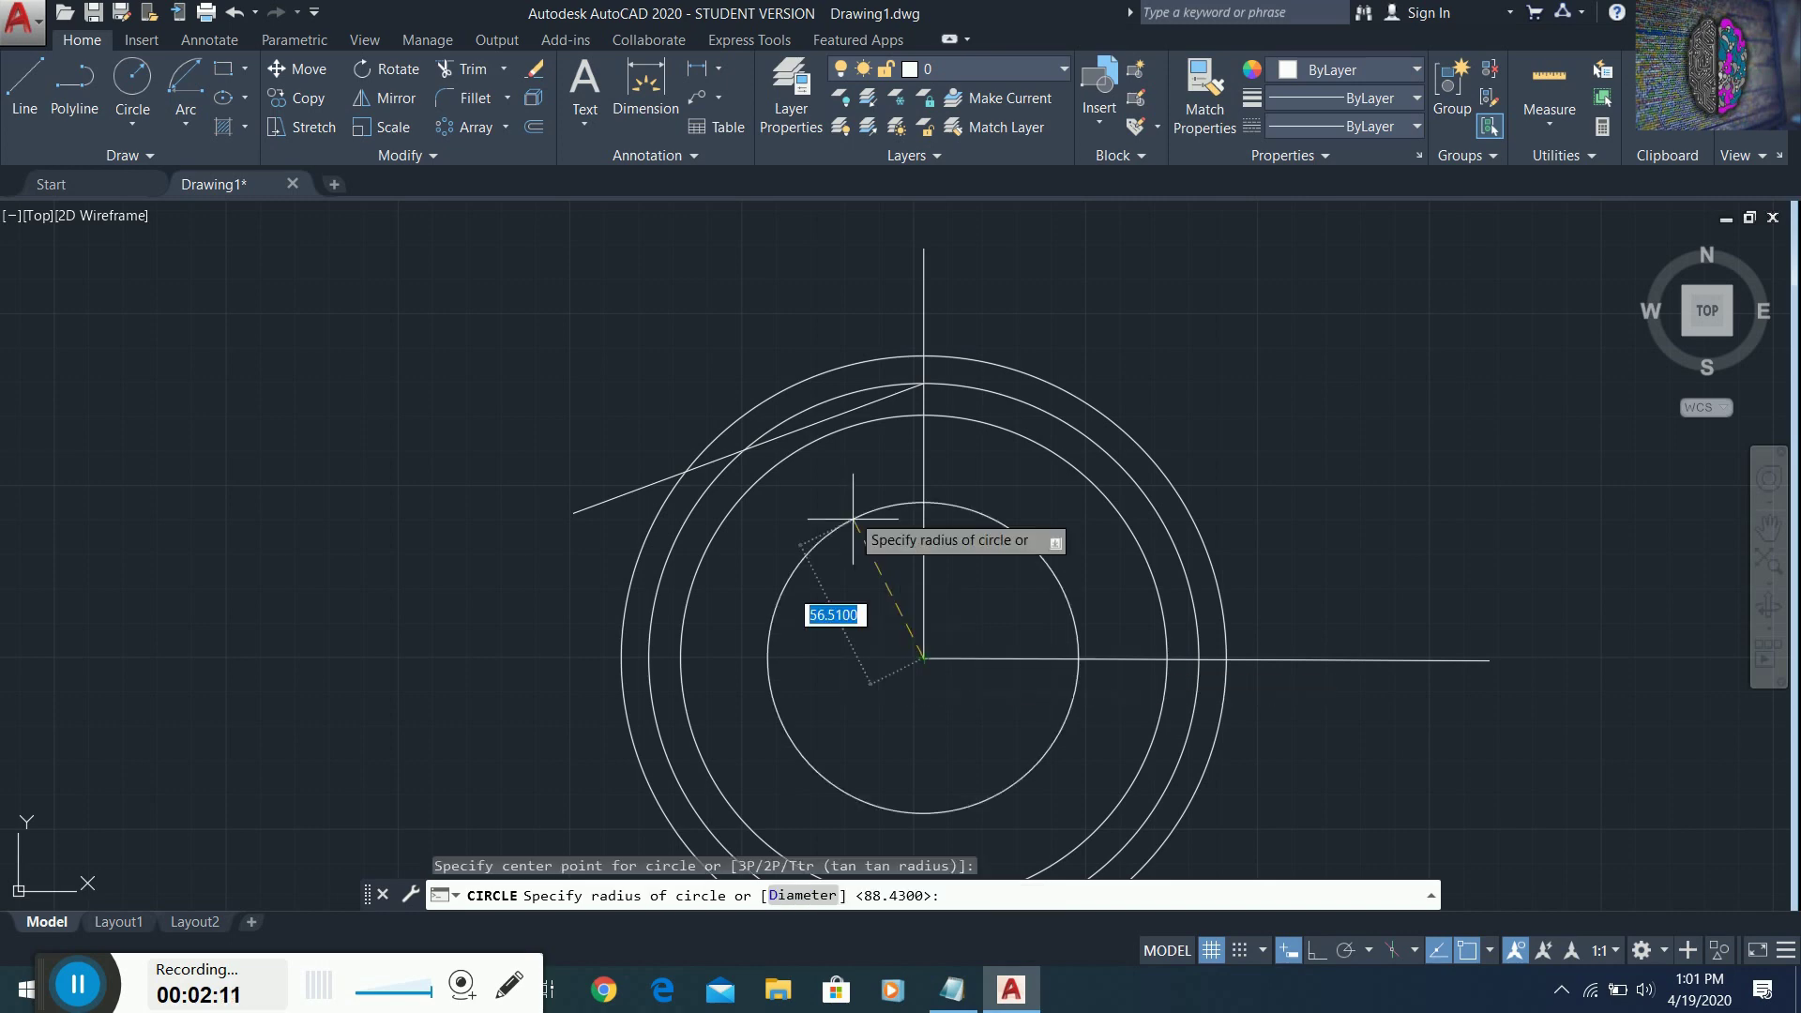
scroll(830, 389, "up", 5)
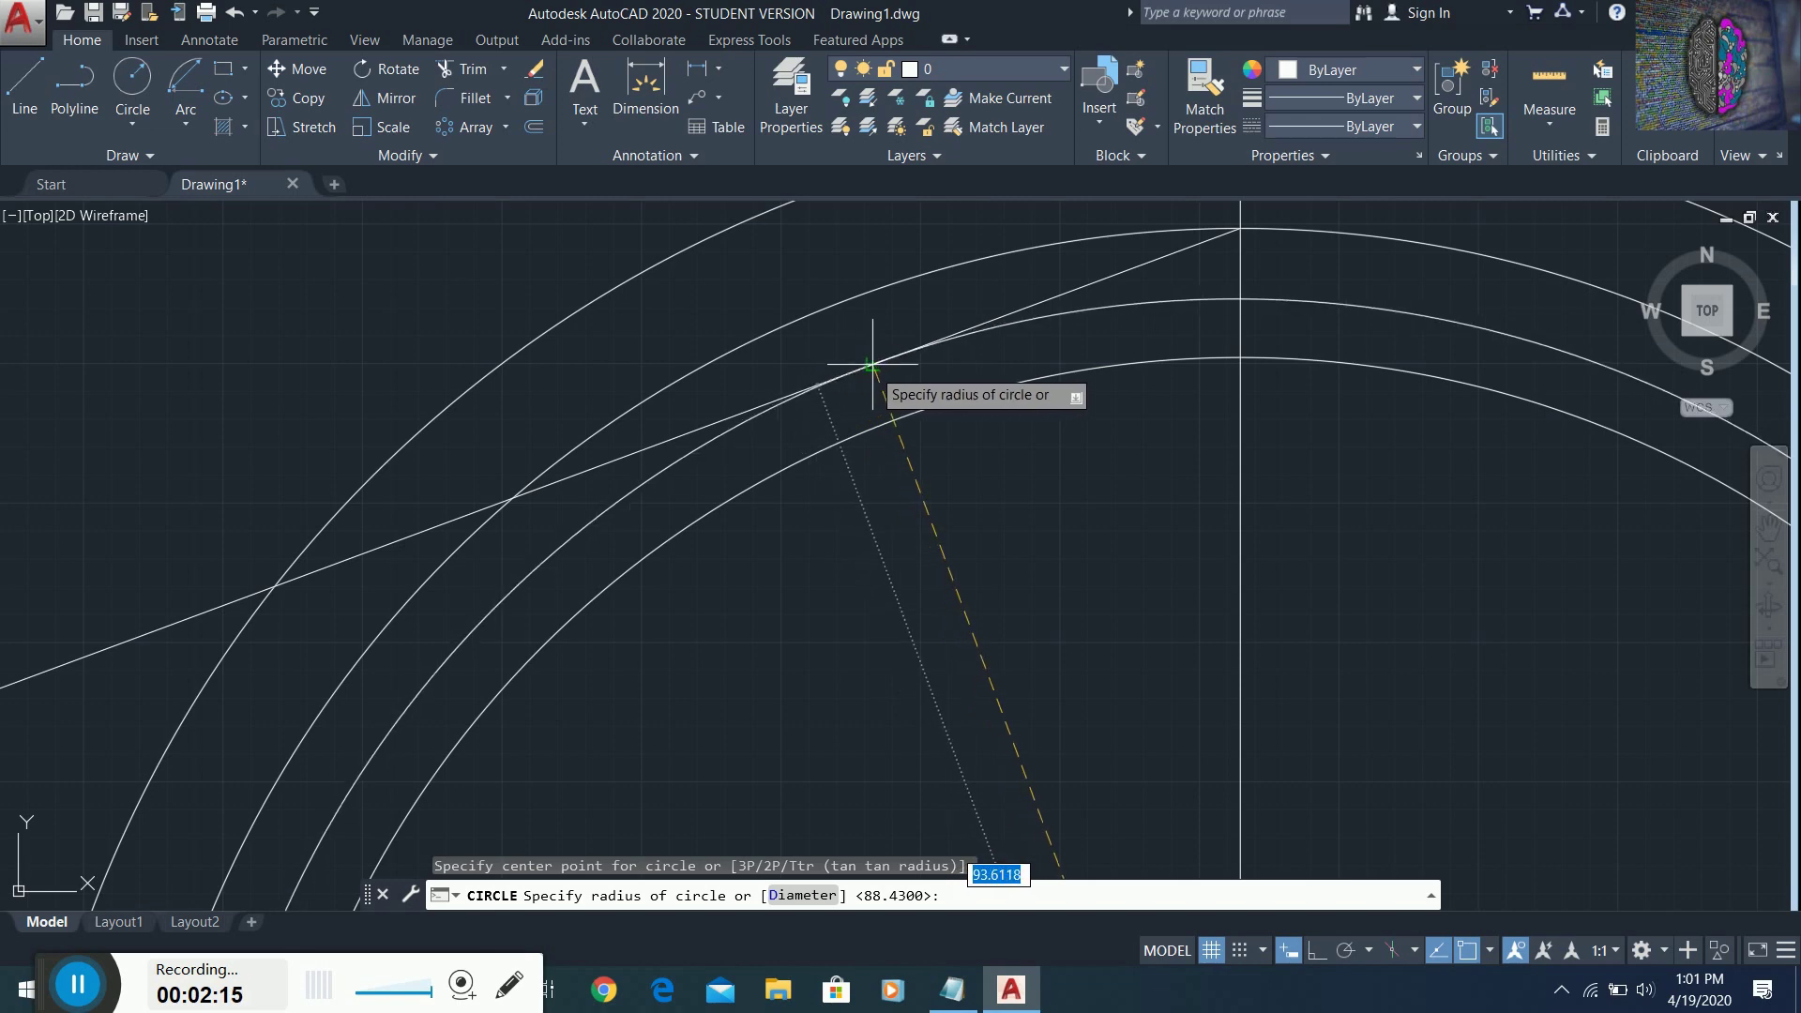
left_click(873, 364)
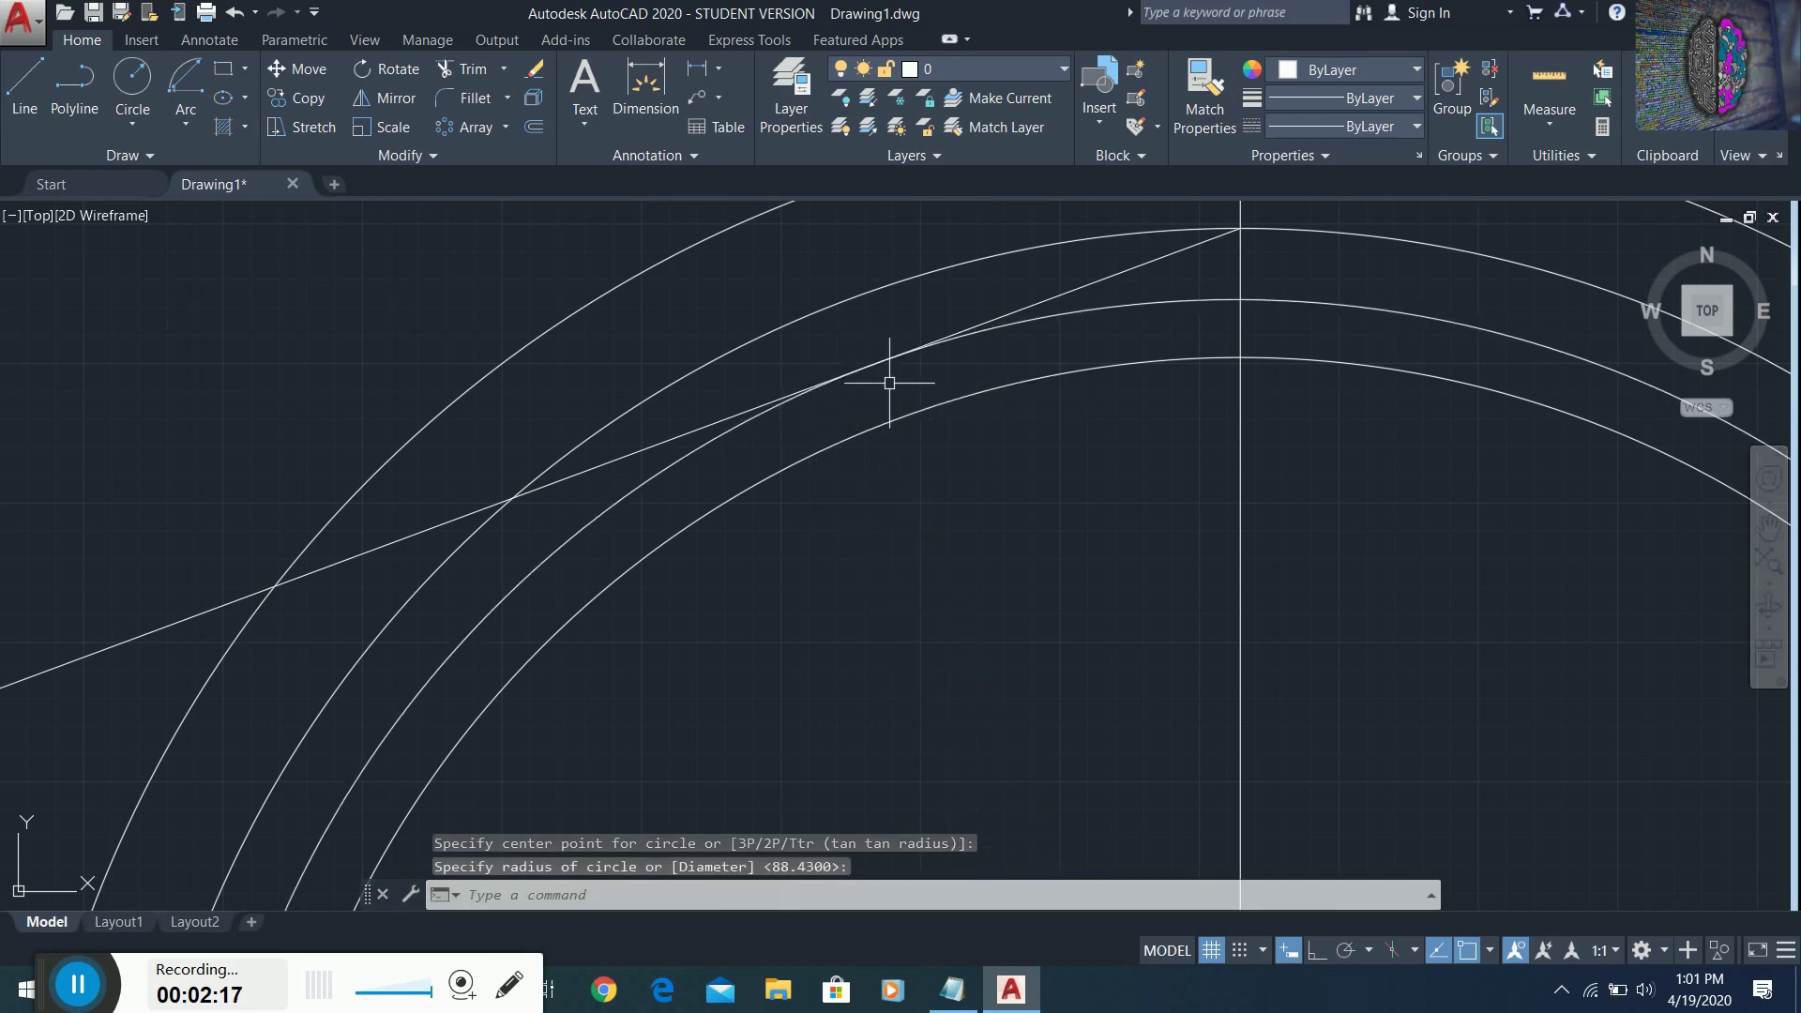
scroll(1005, 374, "down", 6)
scroll(1083, 738, "up", 2)
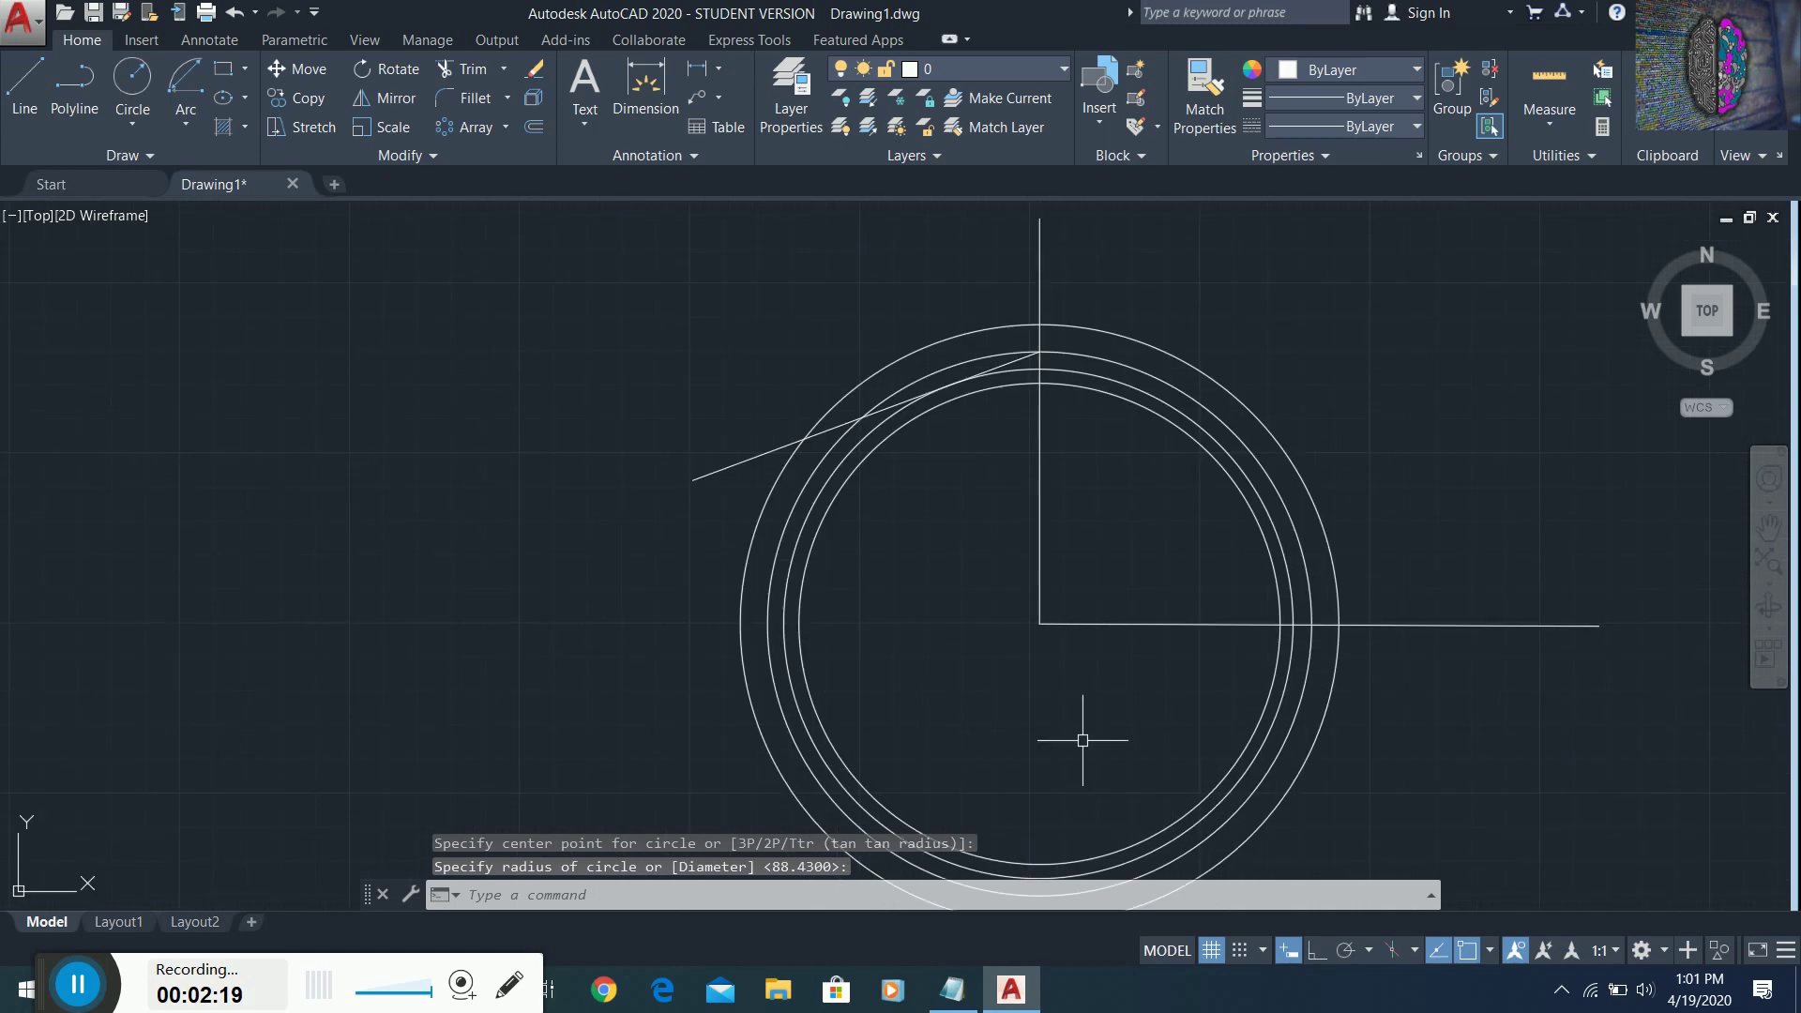
scroll(1053, 692, "down", 2)
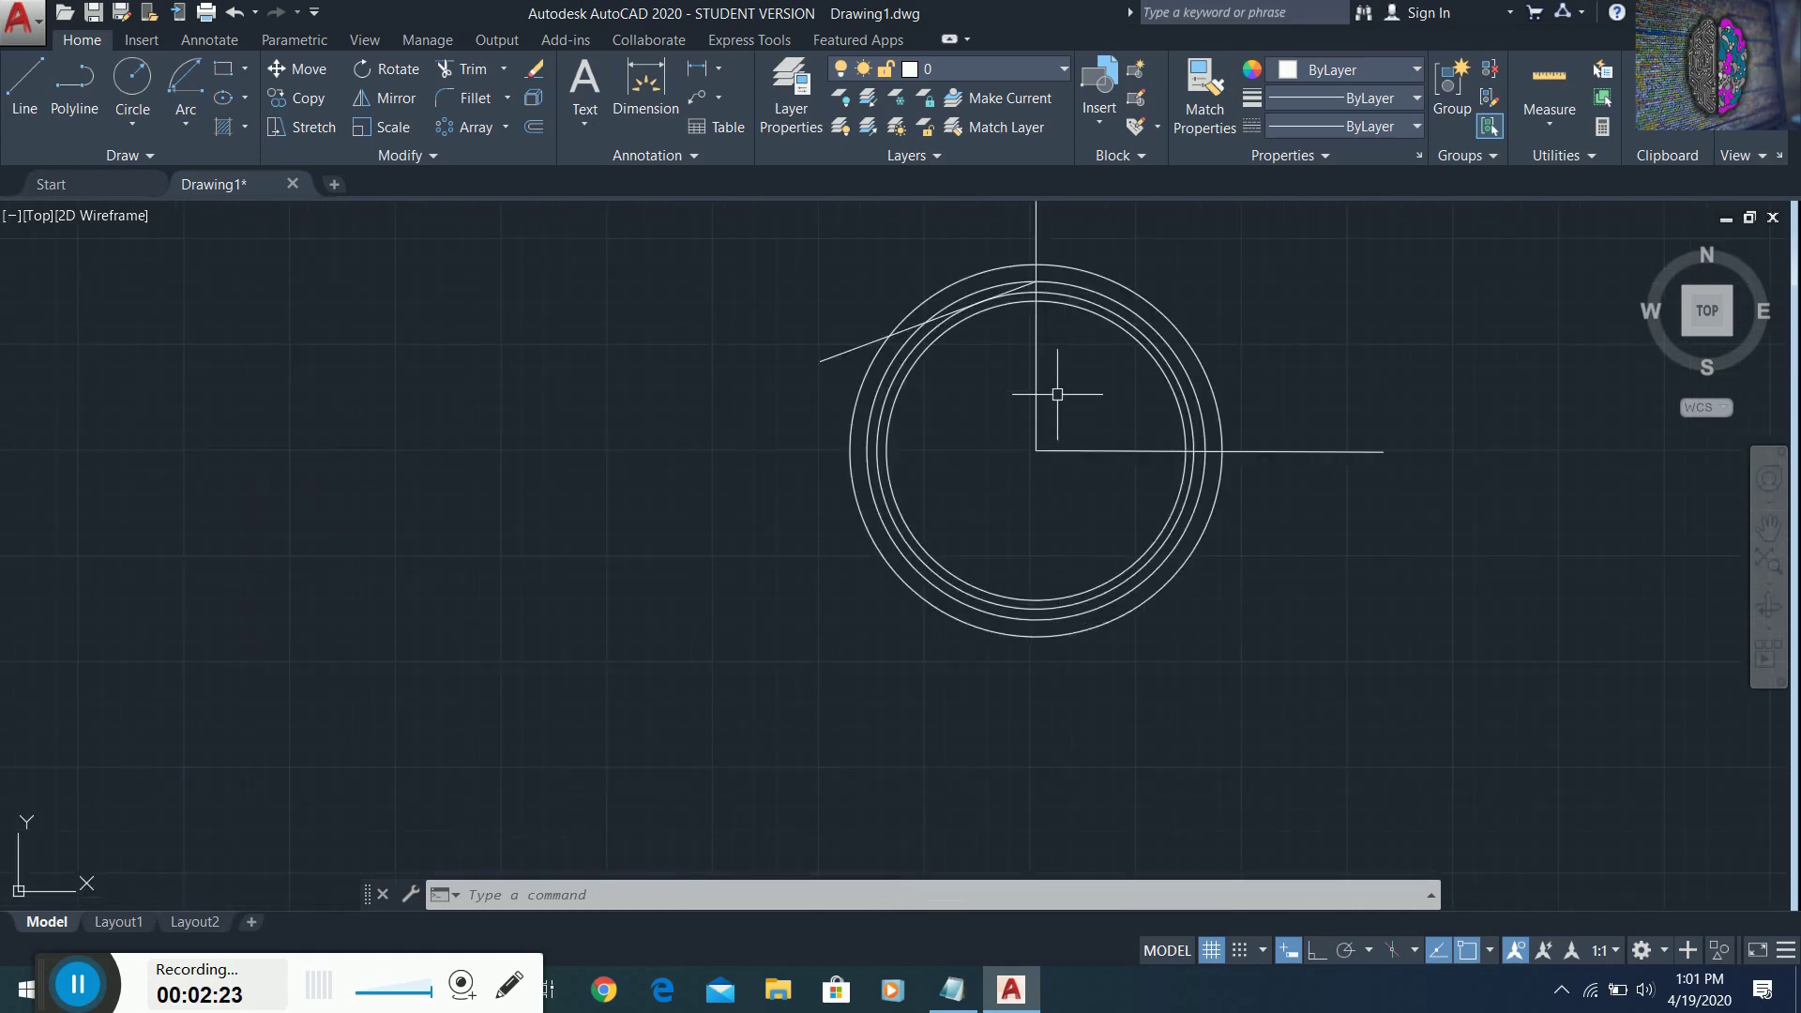
scroll(1058, 394, "up", 2)
scroll(1057, 394, "down", 2)
scroll(1057, 314, "up", 2)
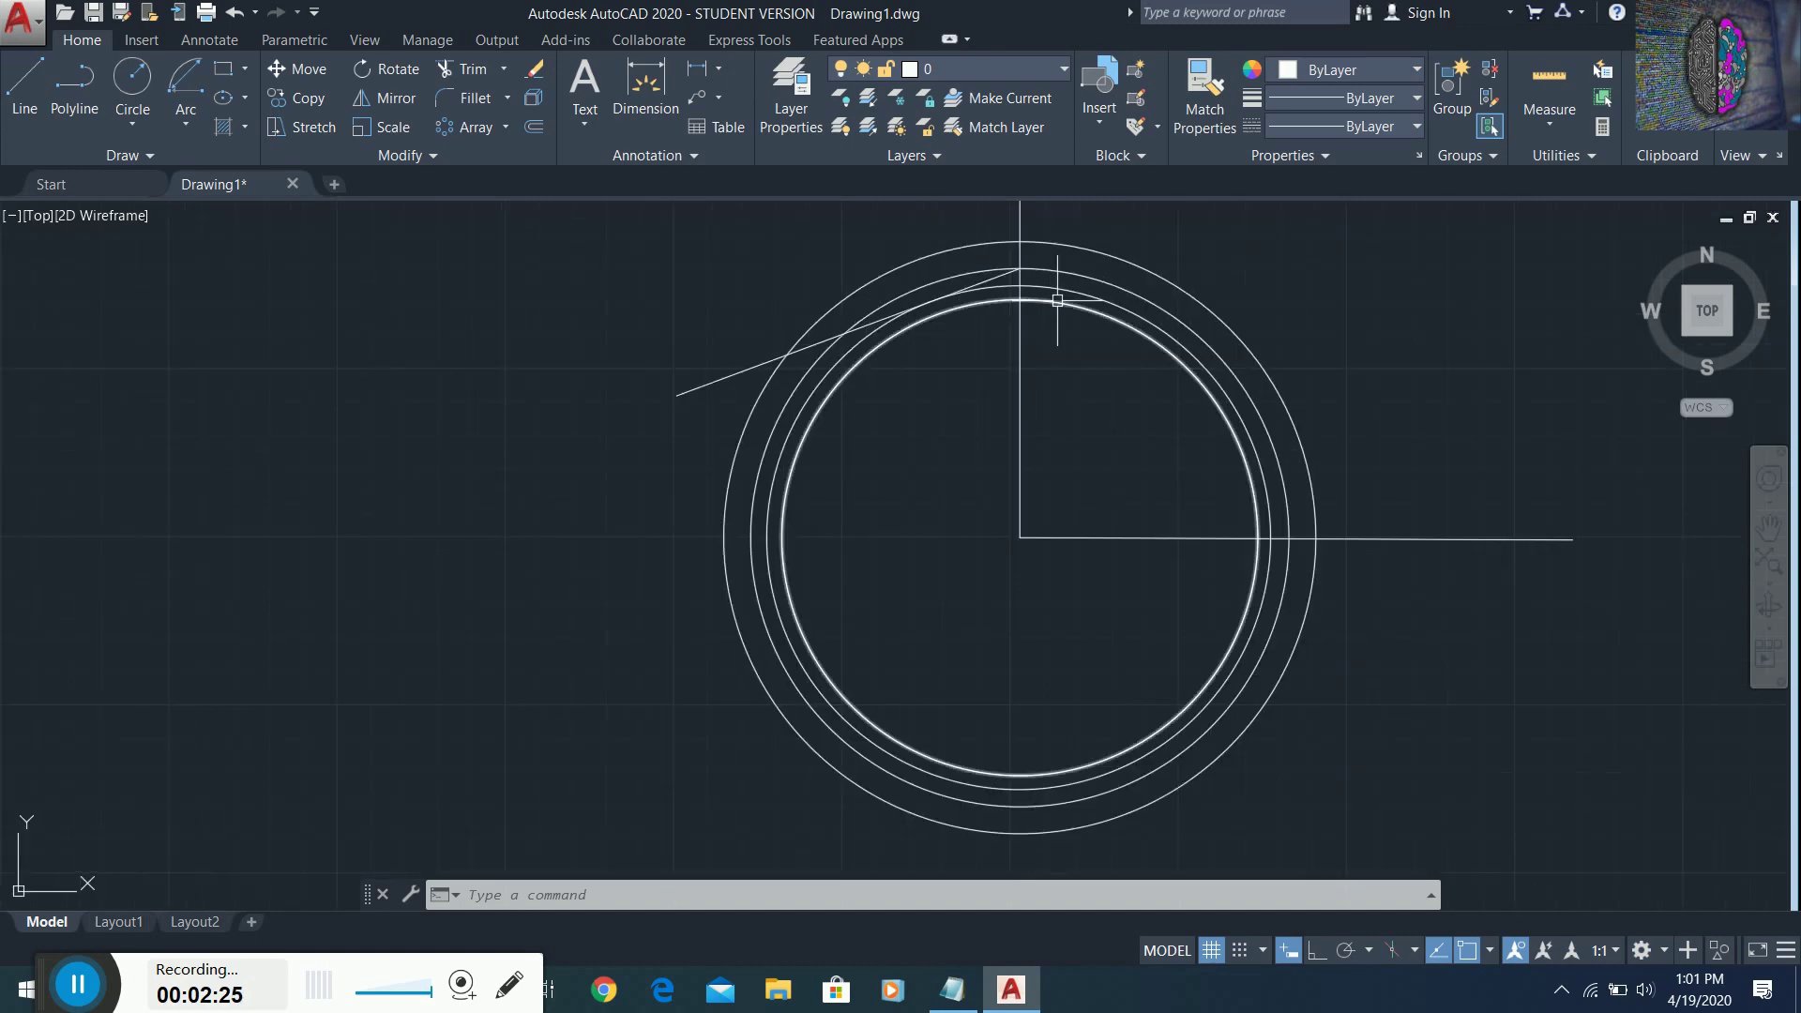
key("Escape")
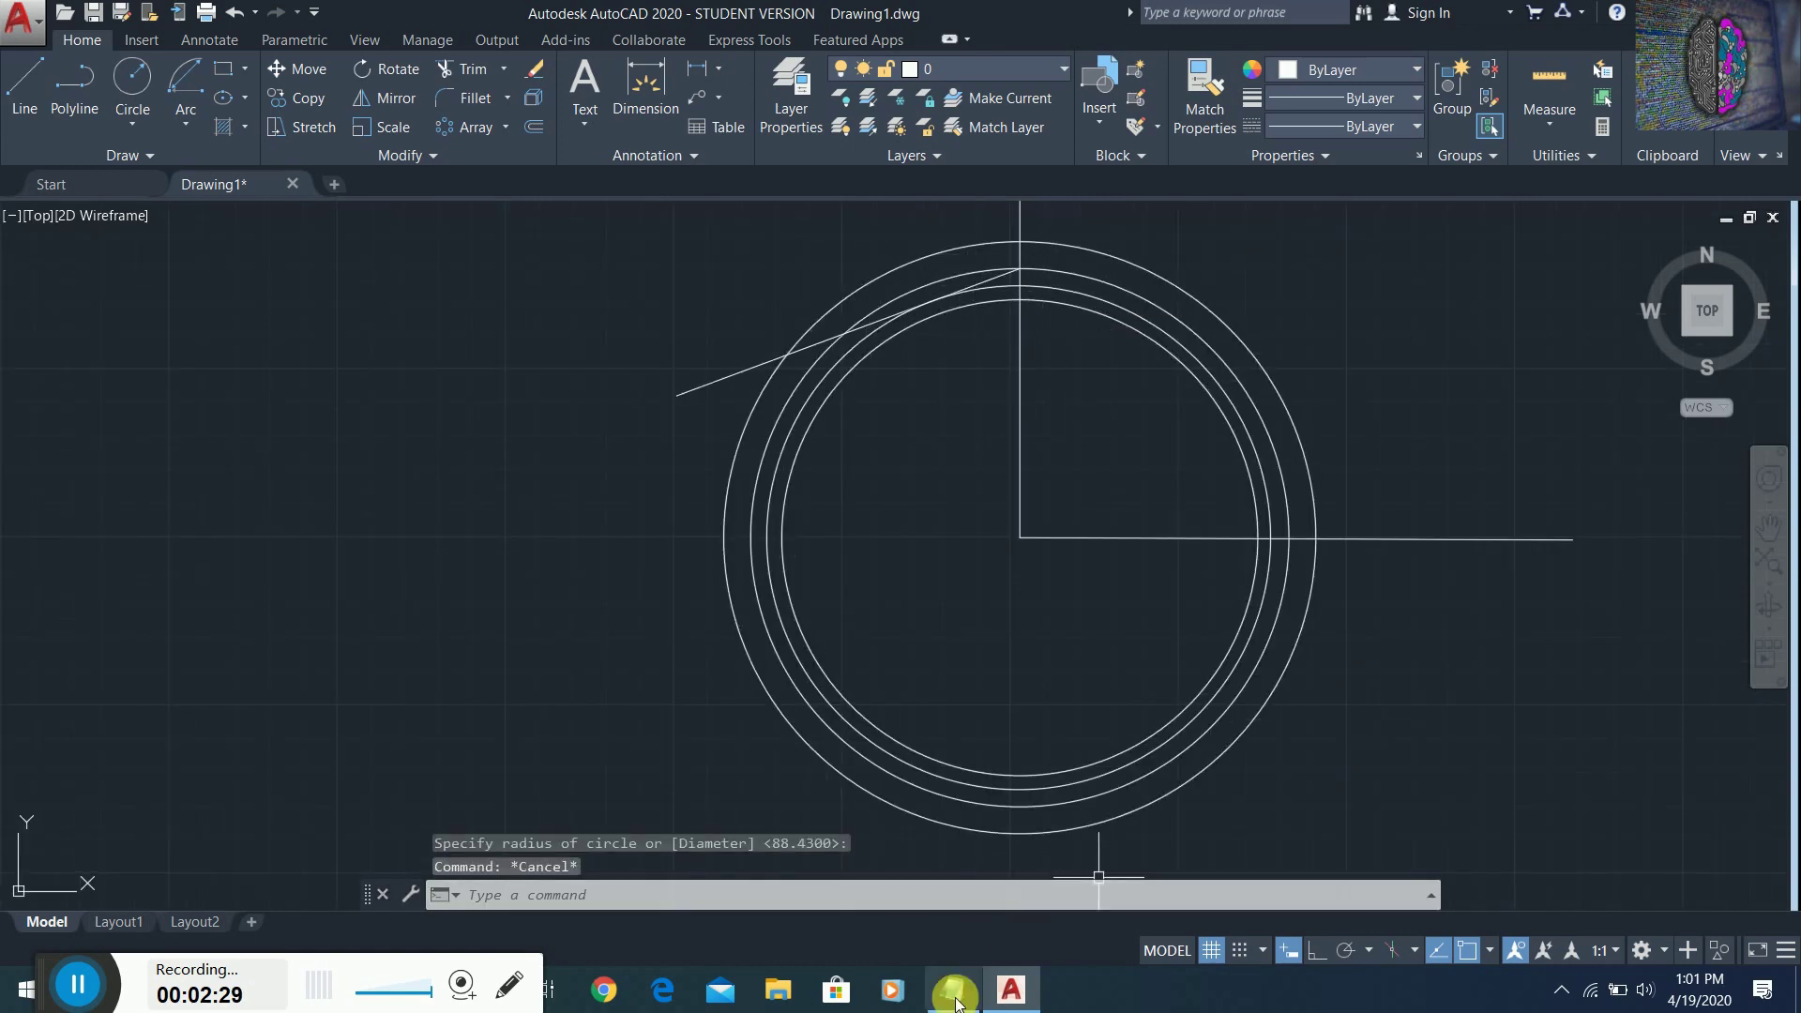
- Switch to the gear notes in Notepad, look up the tooth thickness value, and return to AutoCAD
left_click(952, 990)
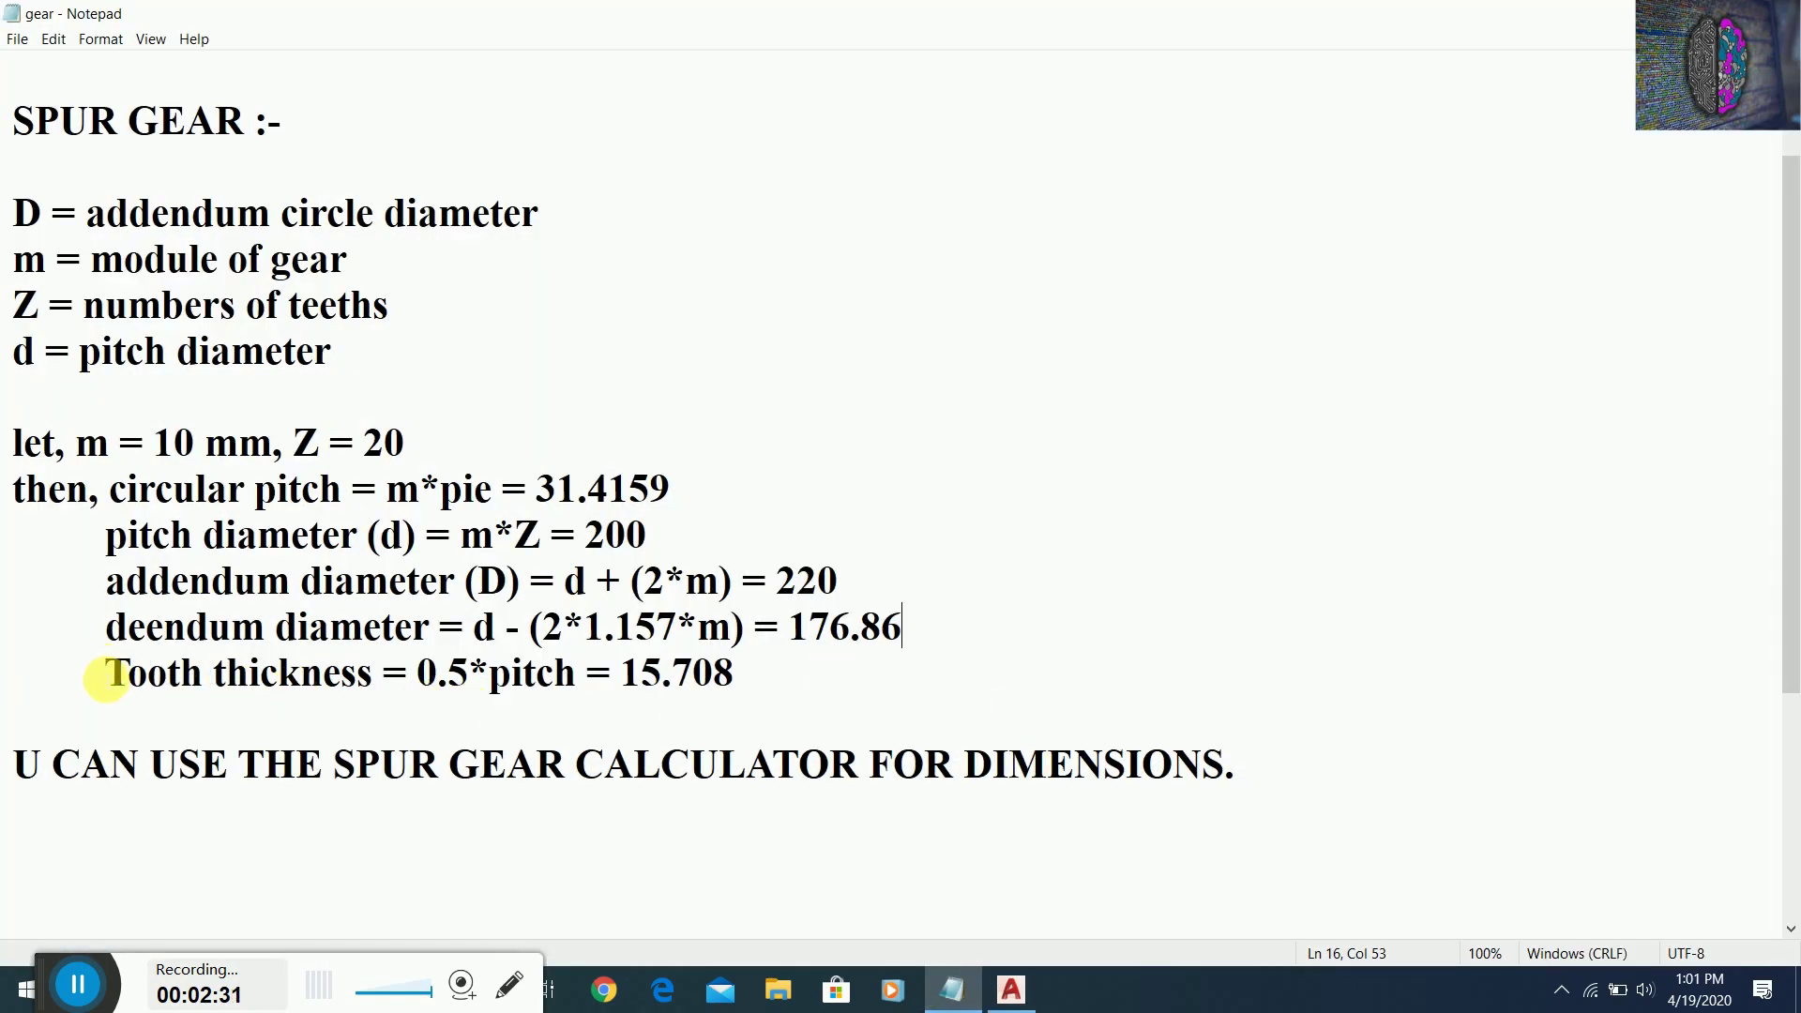
left_click_drag(105, 673, 789, 679)
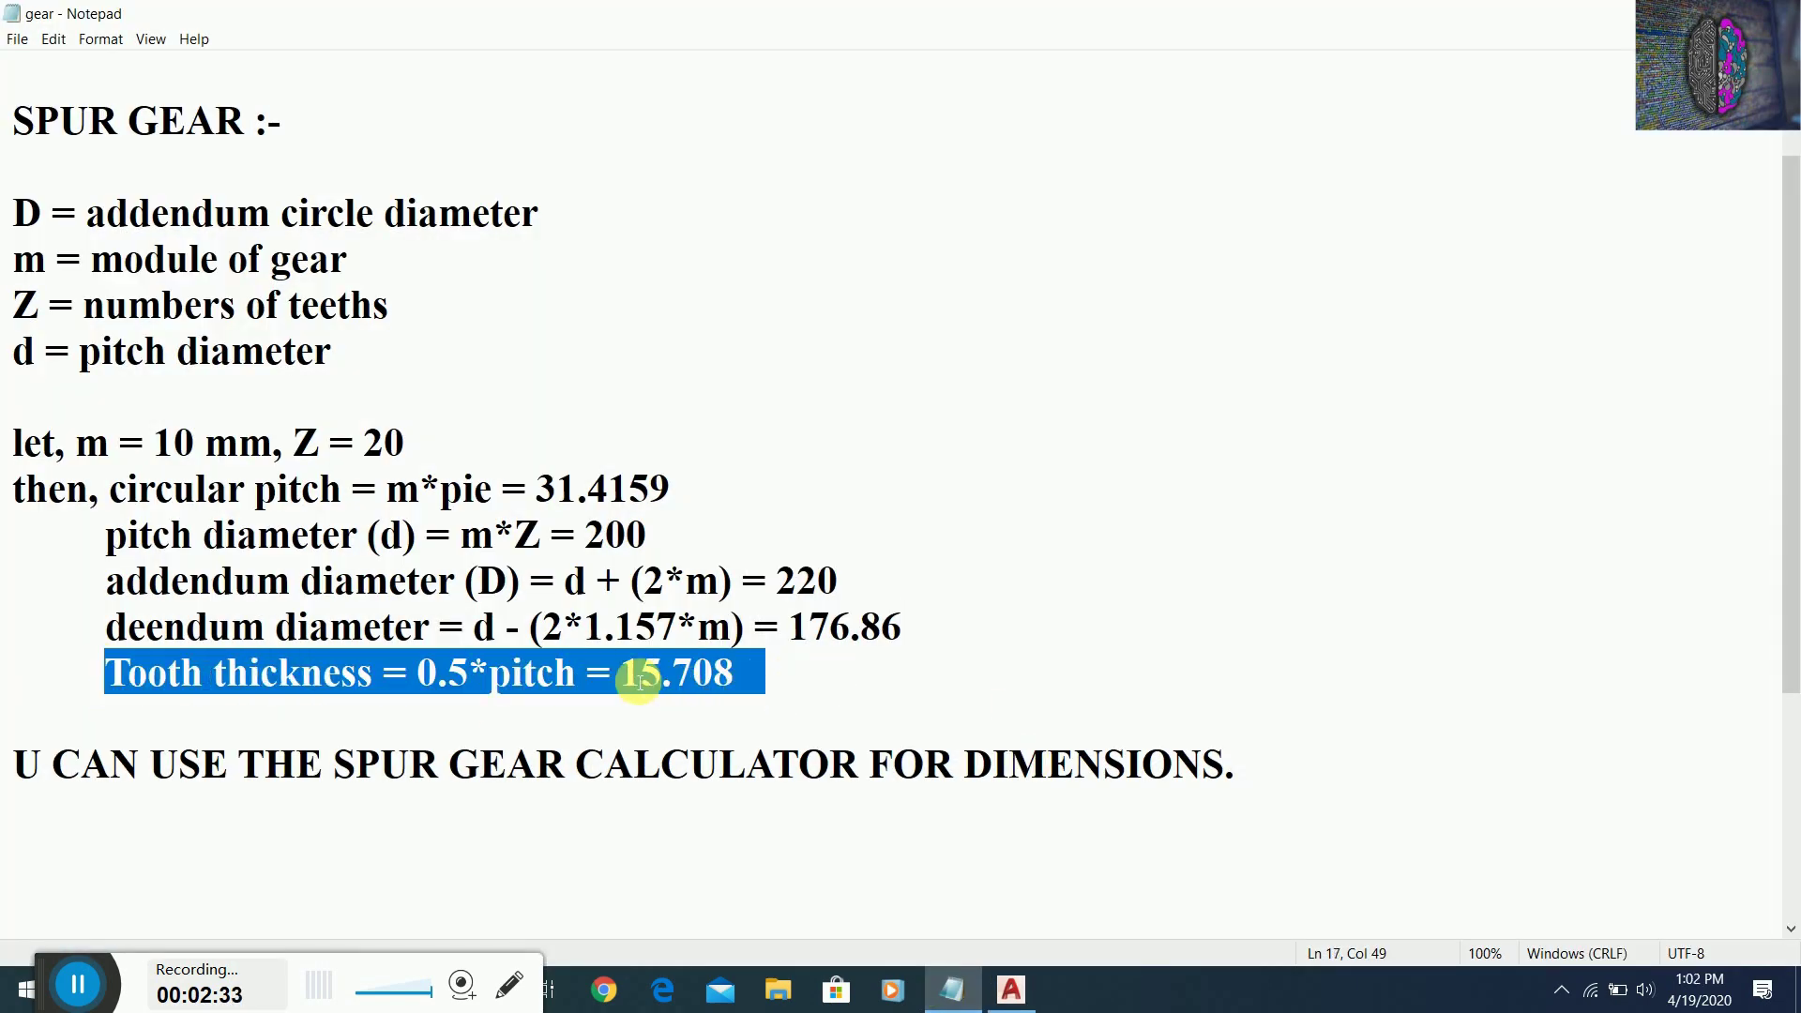
left_click_drag(612, 676, 746, 677)
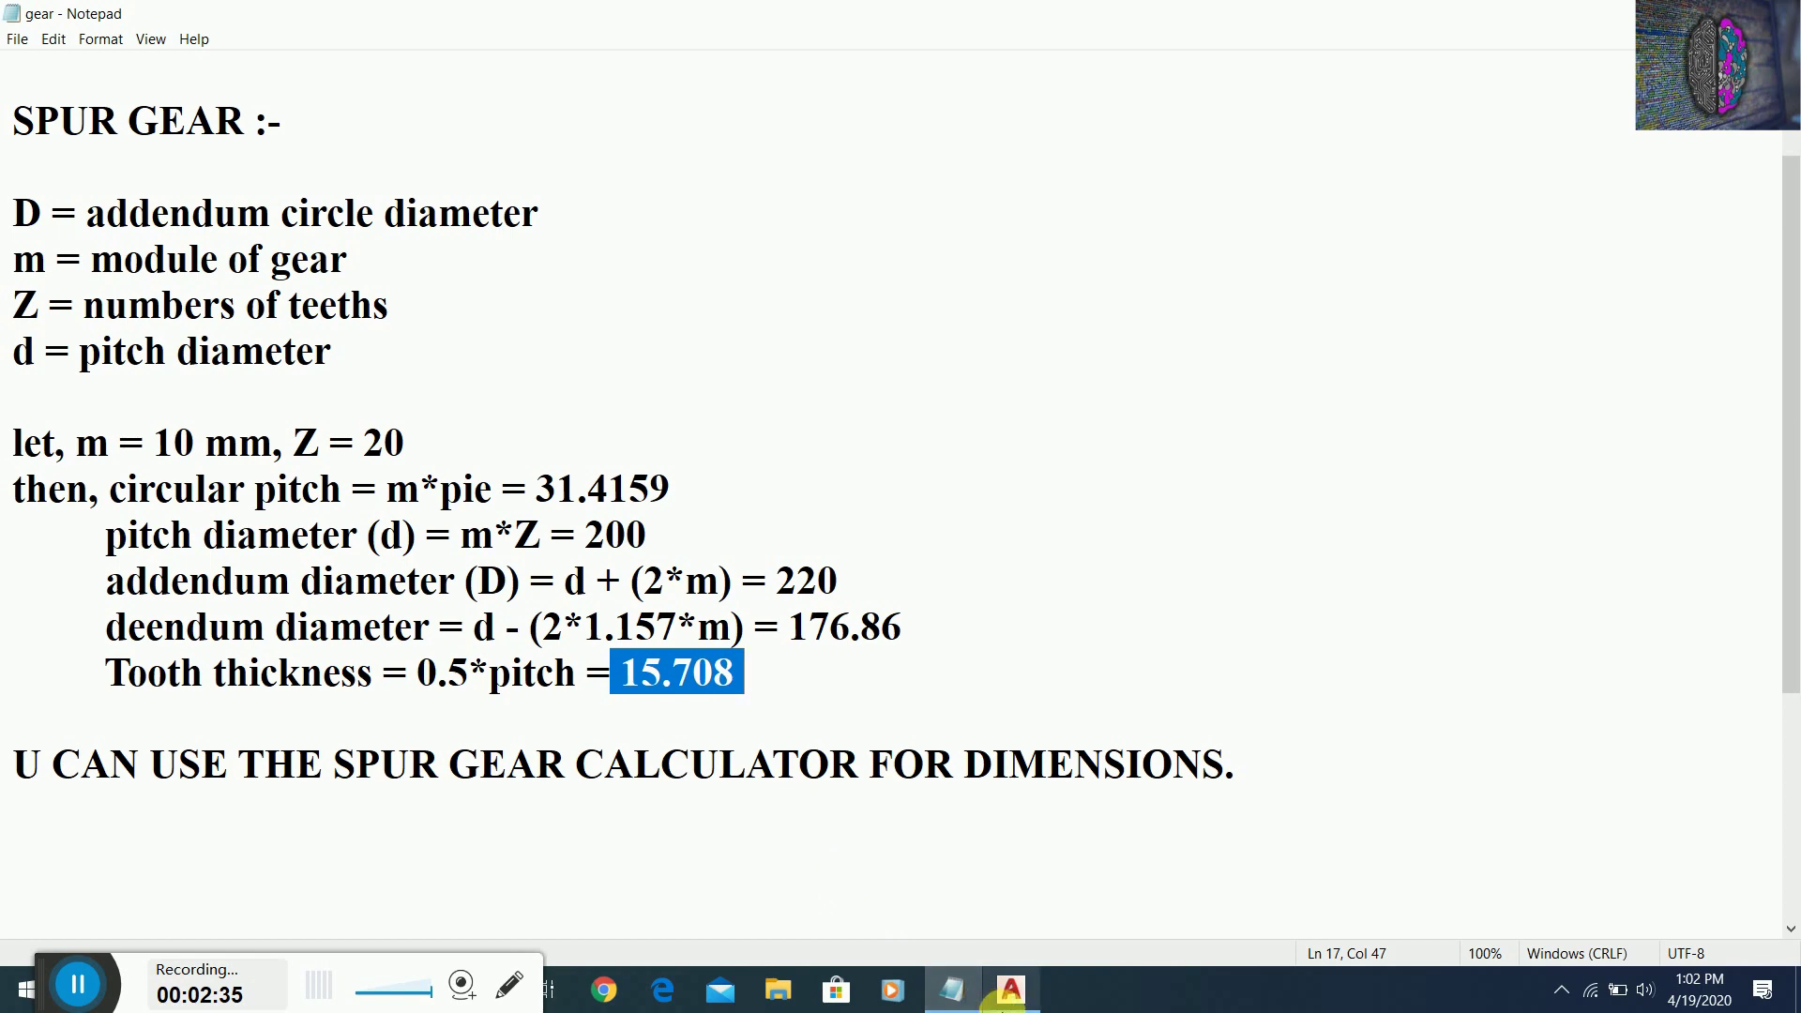
left_click(1002, 1002)
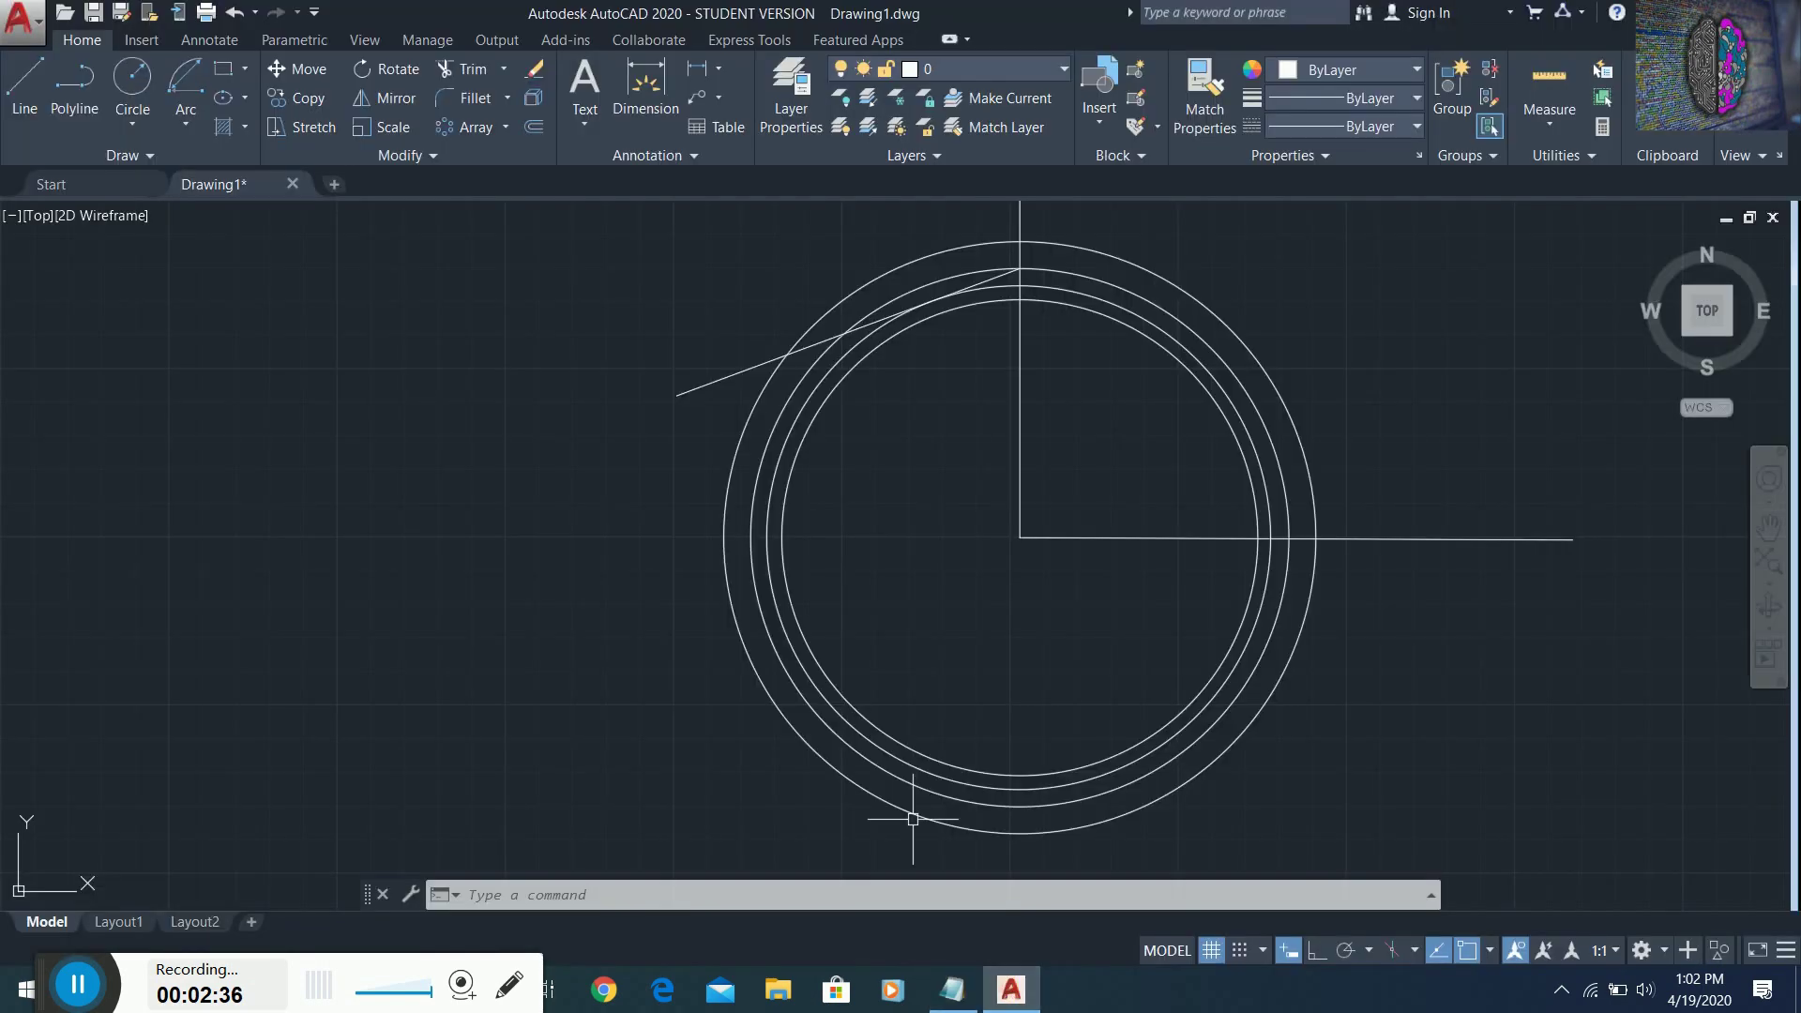
- Draw a Center, Start, Length arc around the circles' center, starting at the pitch circle's top quadrant with a chord length of 15.708
left_click(194, 128)
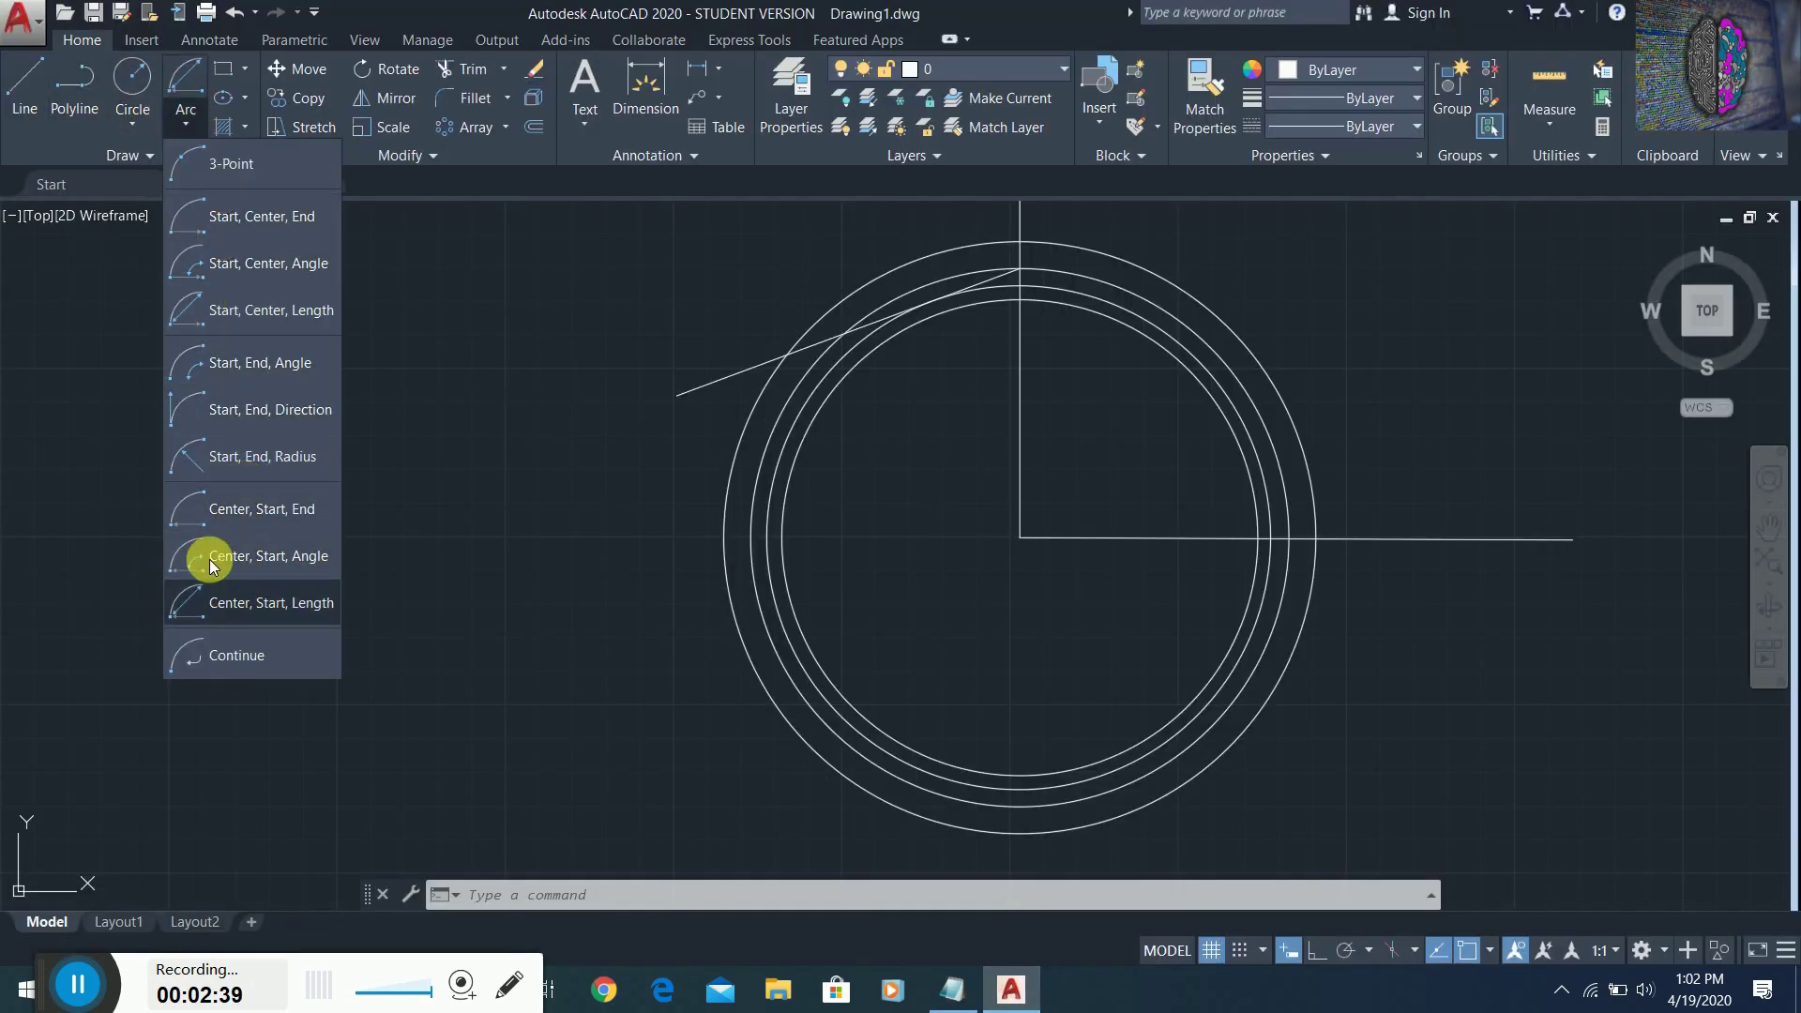
left_click(188, 608)
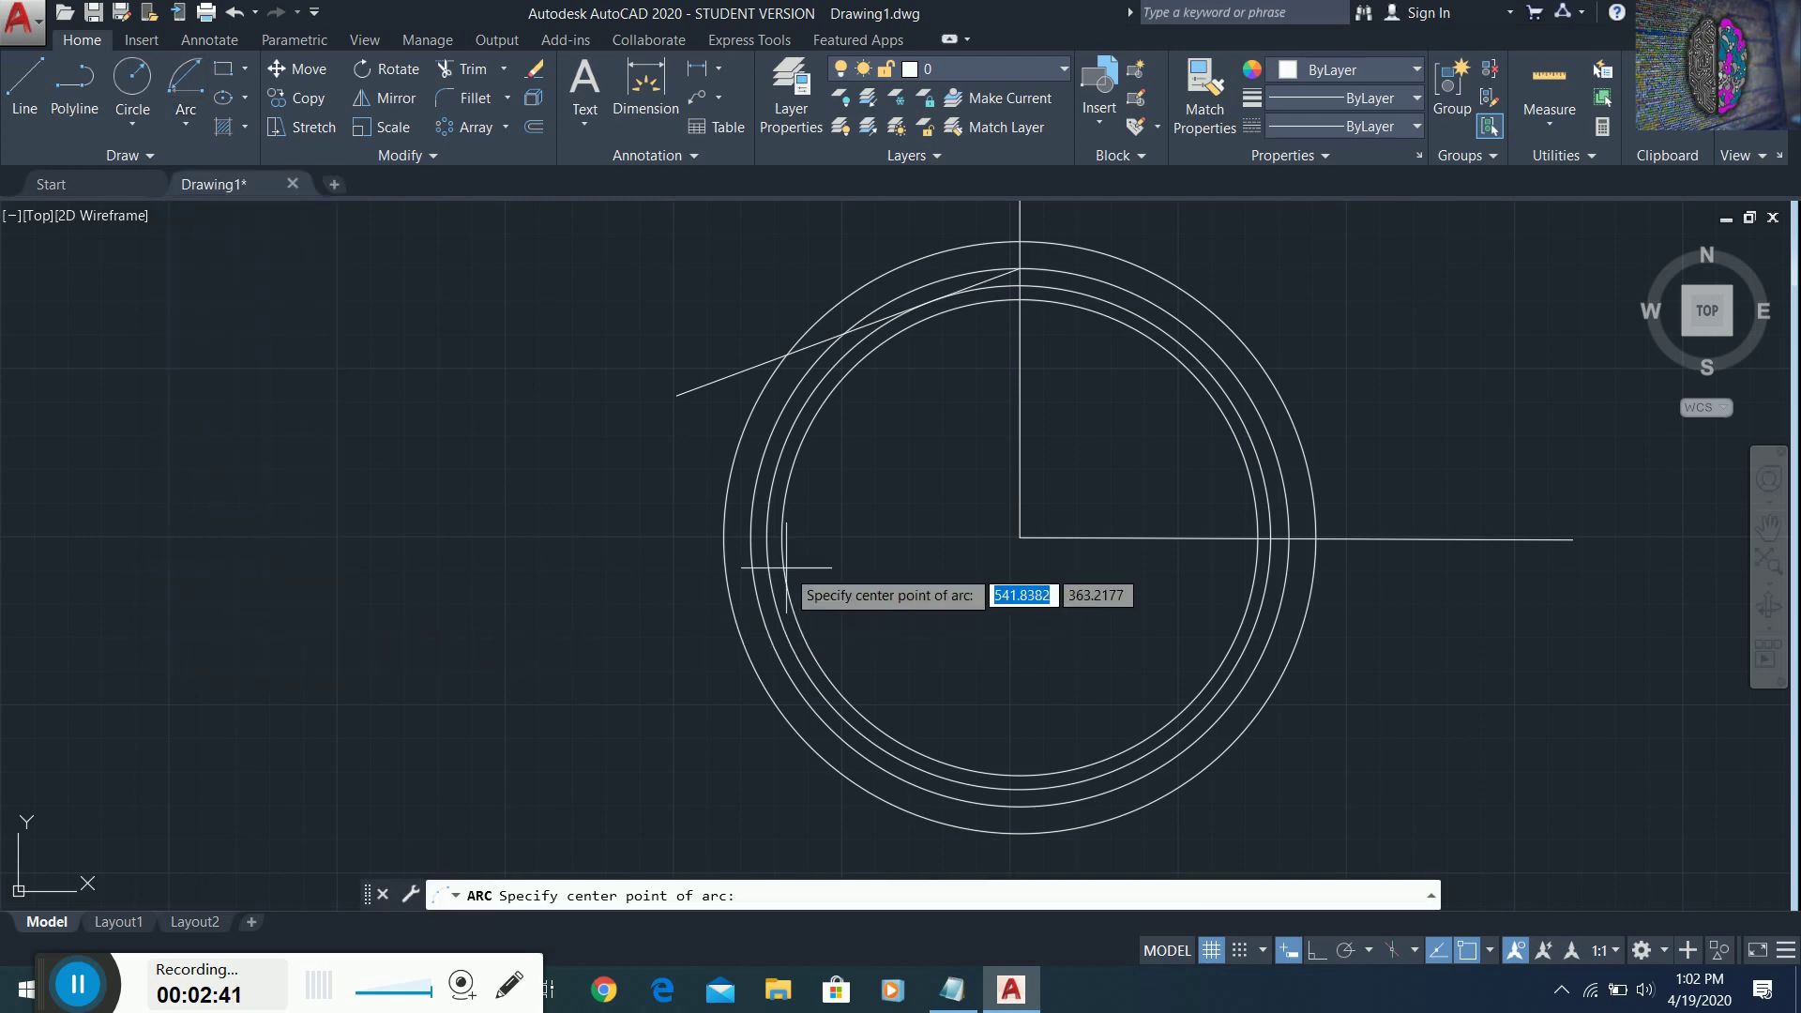
left_click(1019, 537)
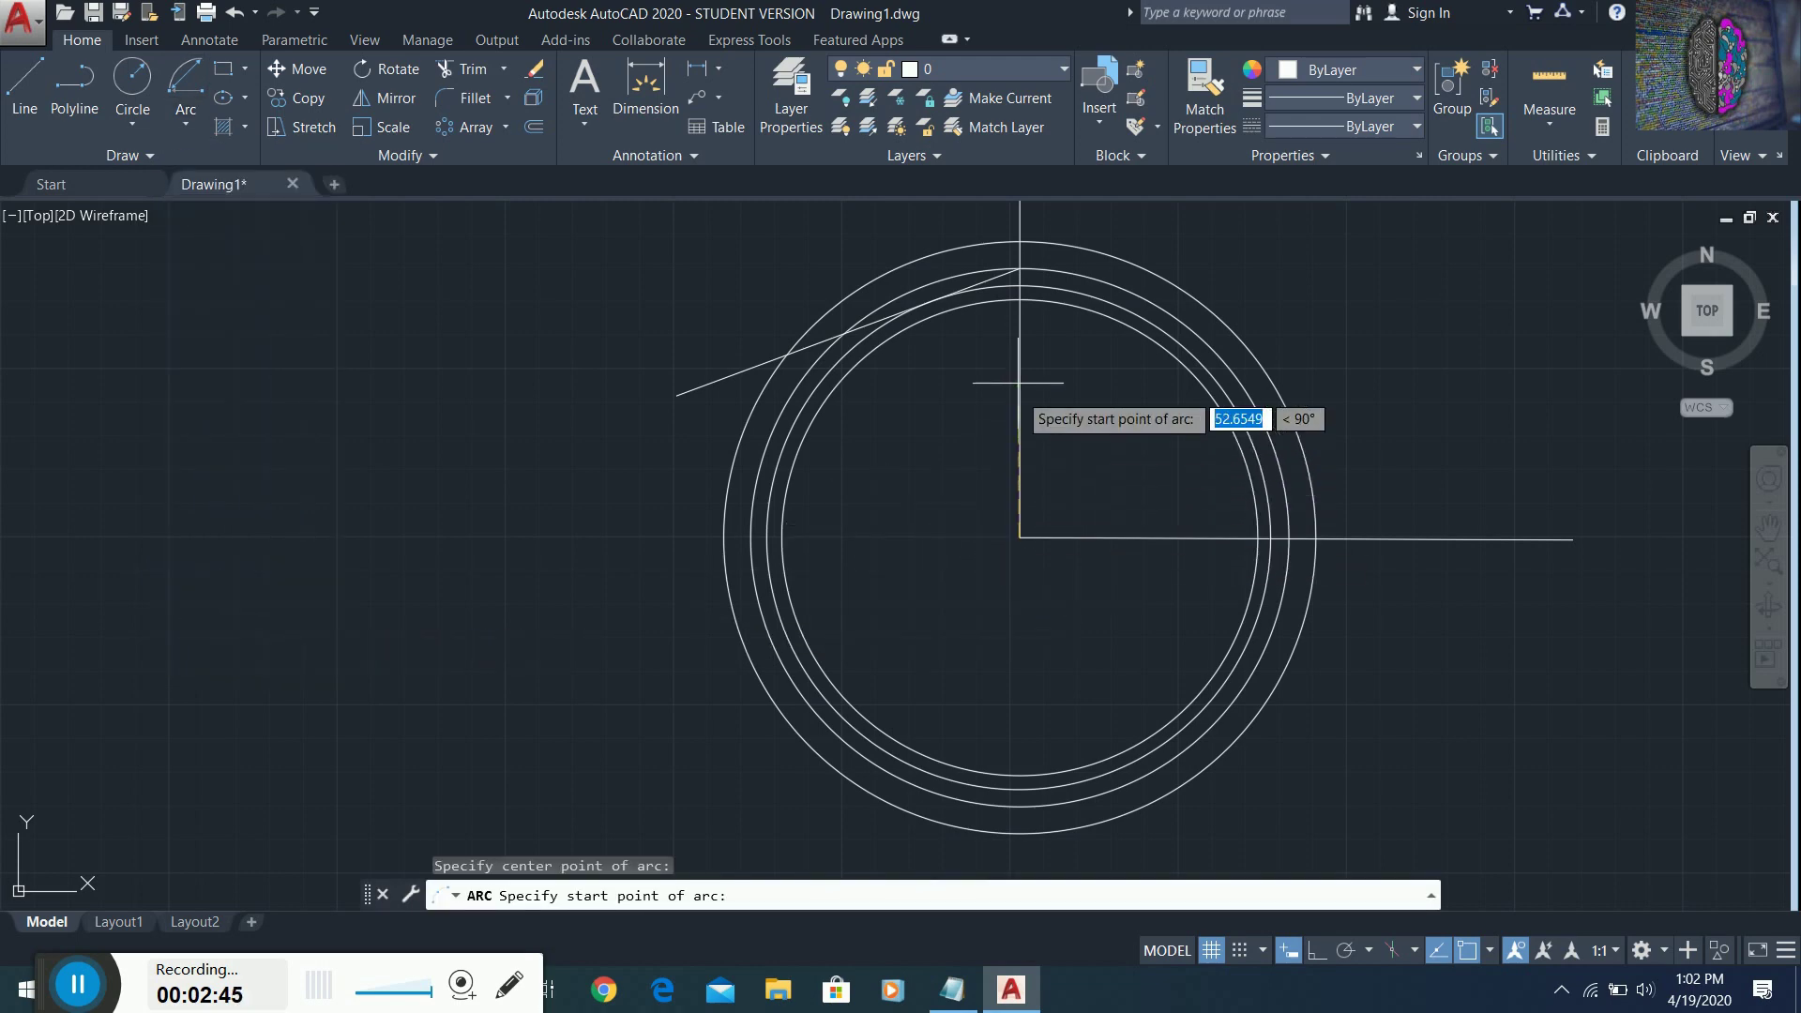
left_click(1020, 268)
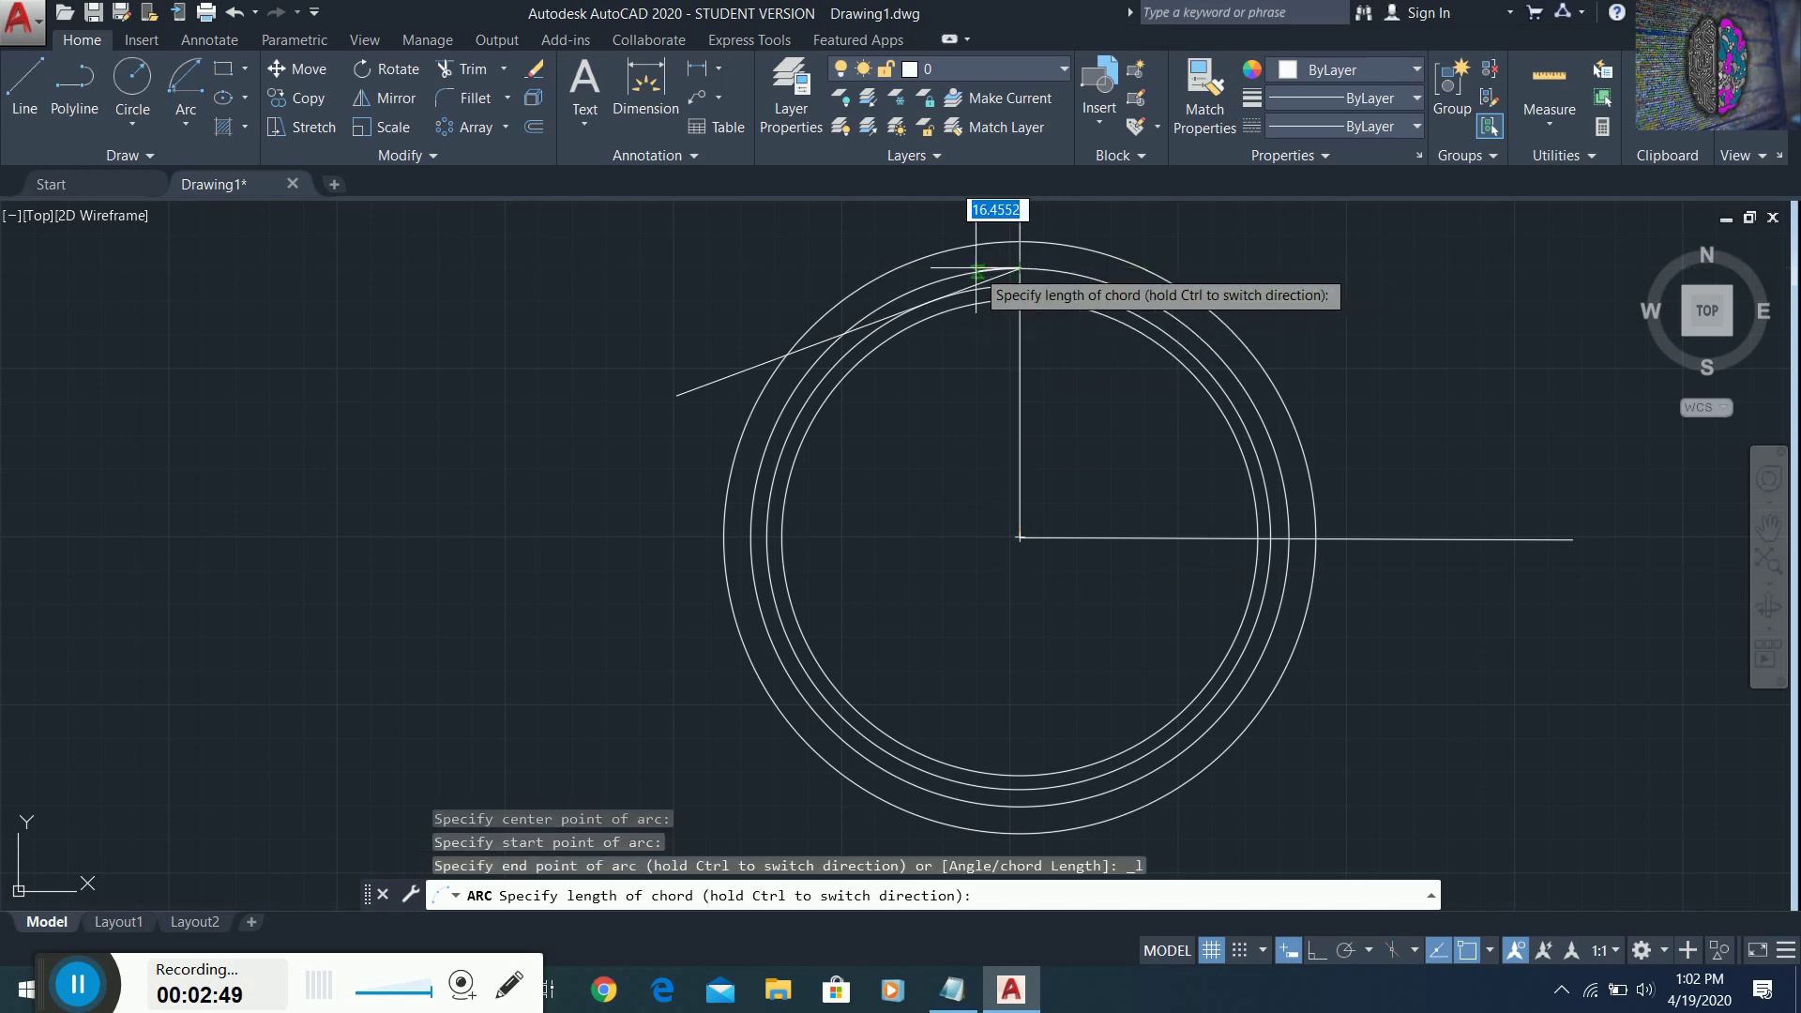
type("15.")
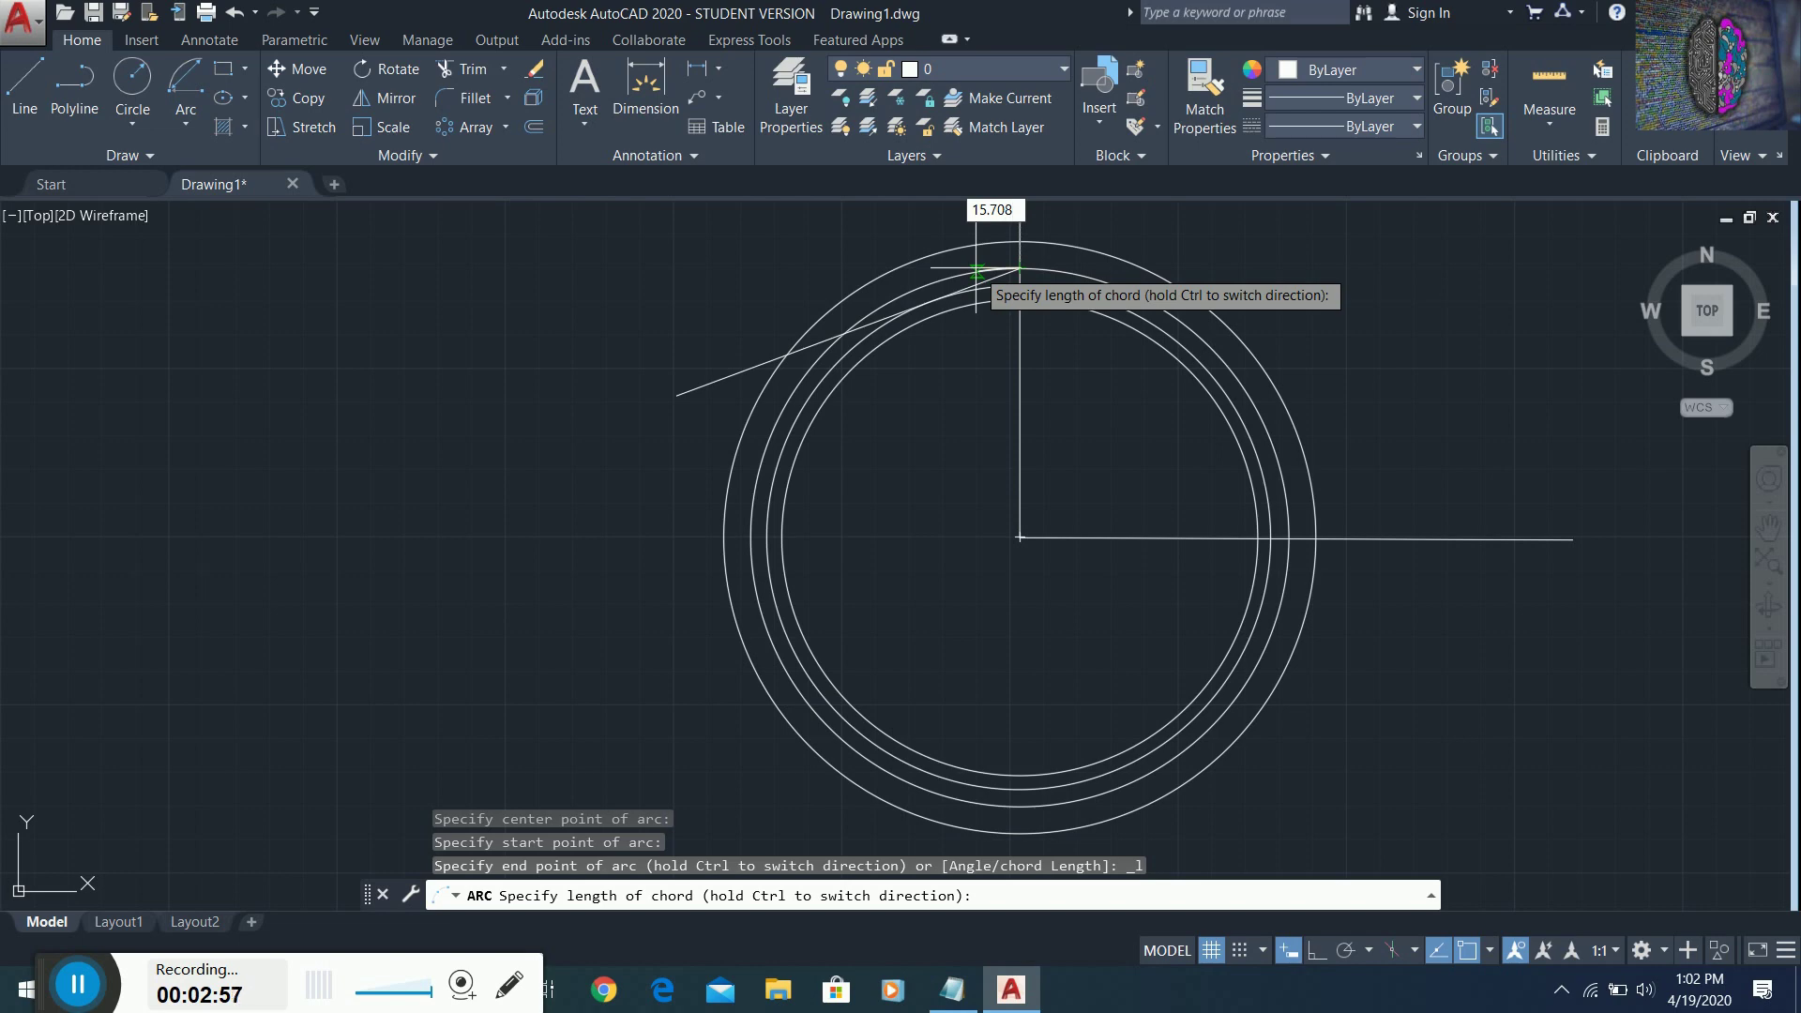
type("708")
key("Return")
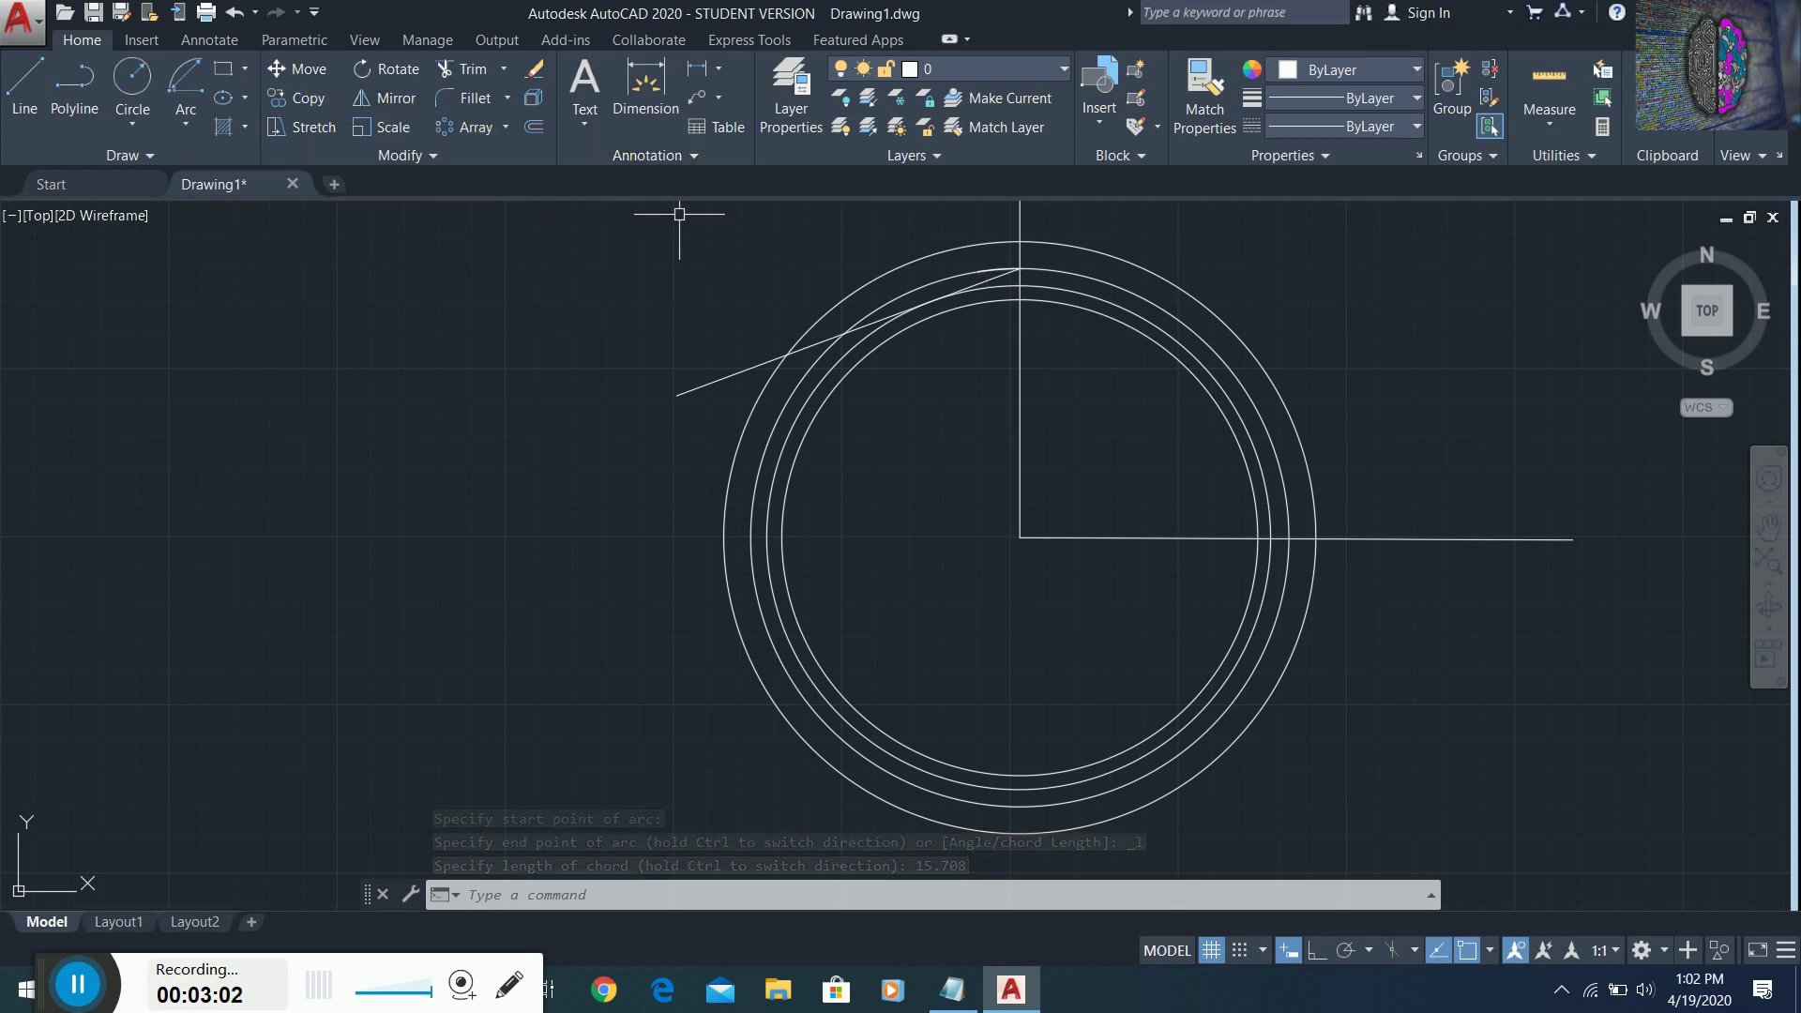
- Draw a line from the free end of the tooth thickness arc to its tangent point on the base circle across the vertical line
scroll(1011, 236, "up", 2)
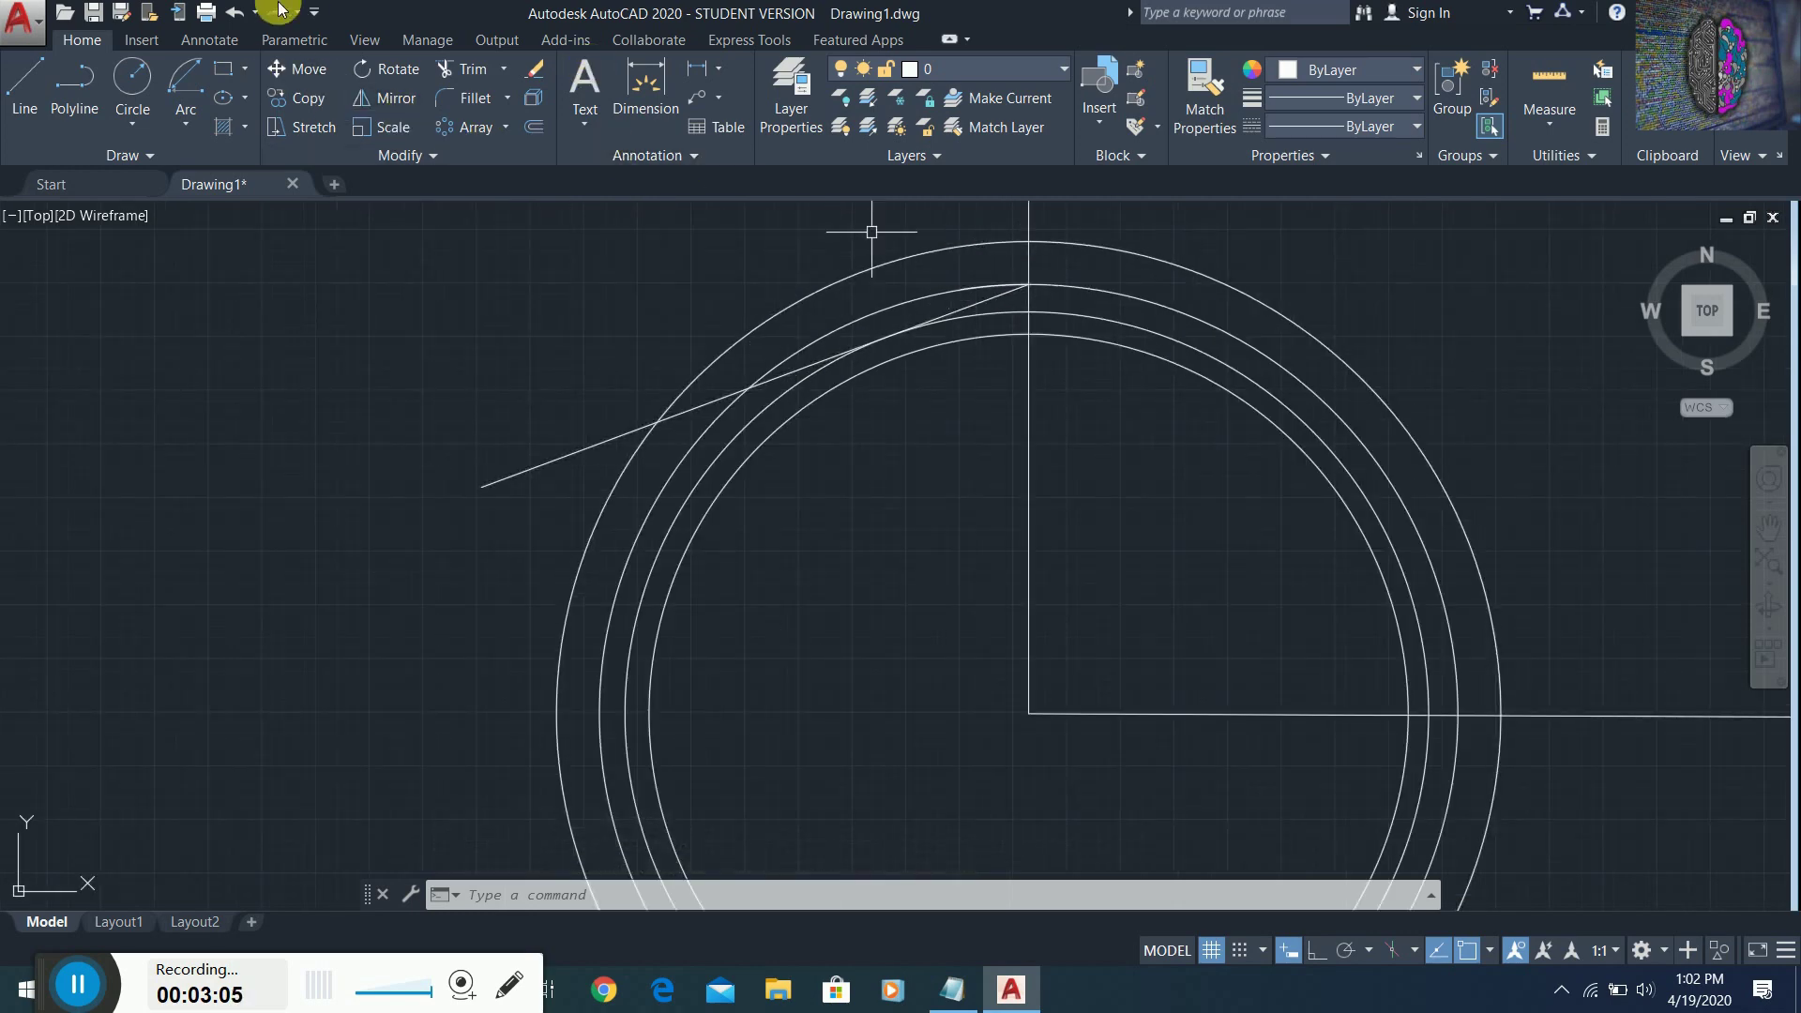
left_click(22, 79)
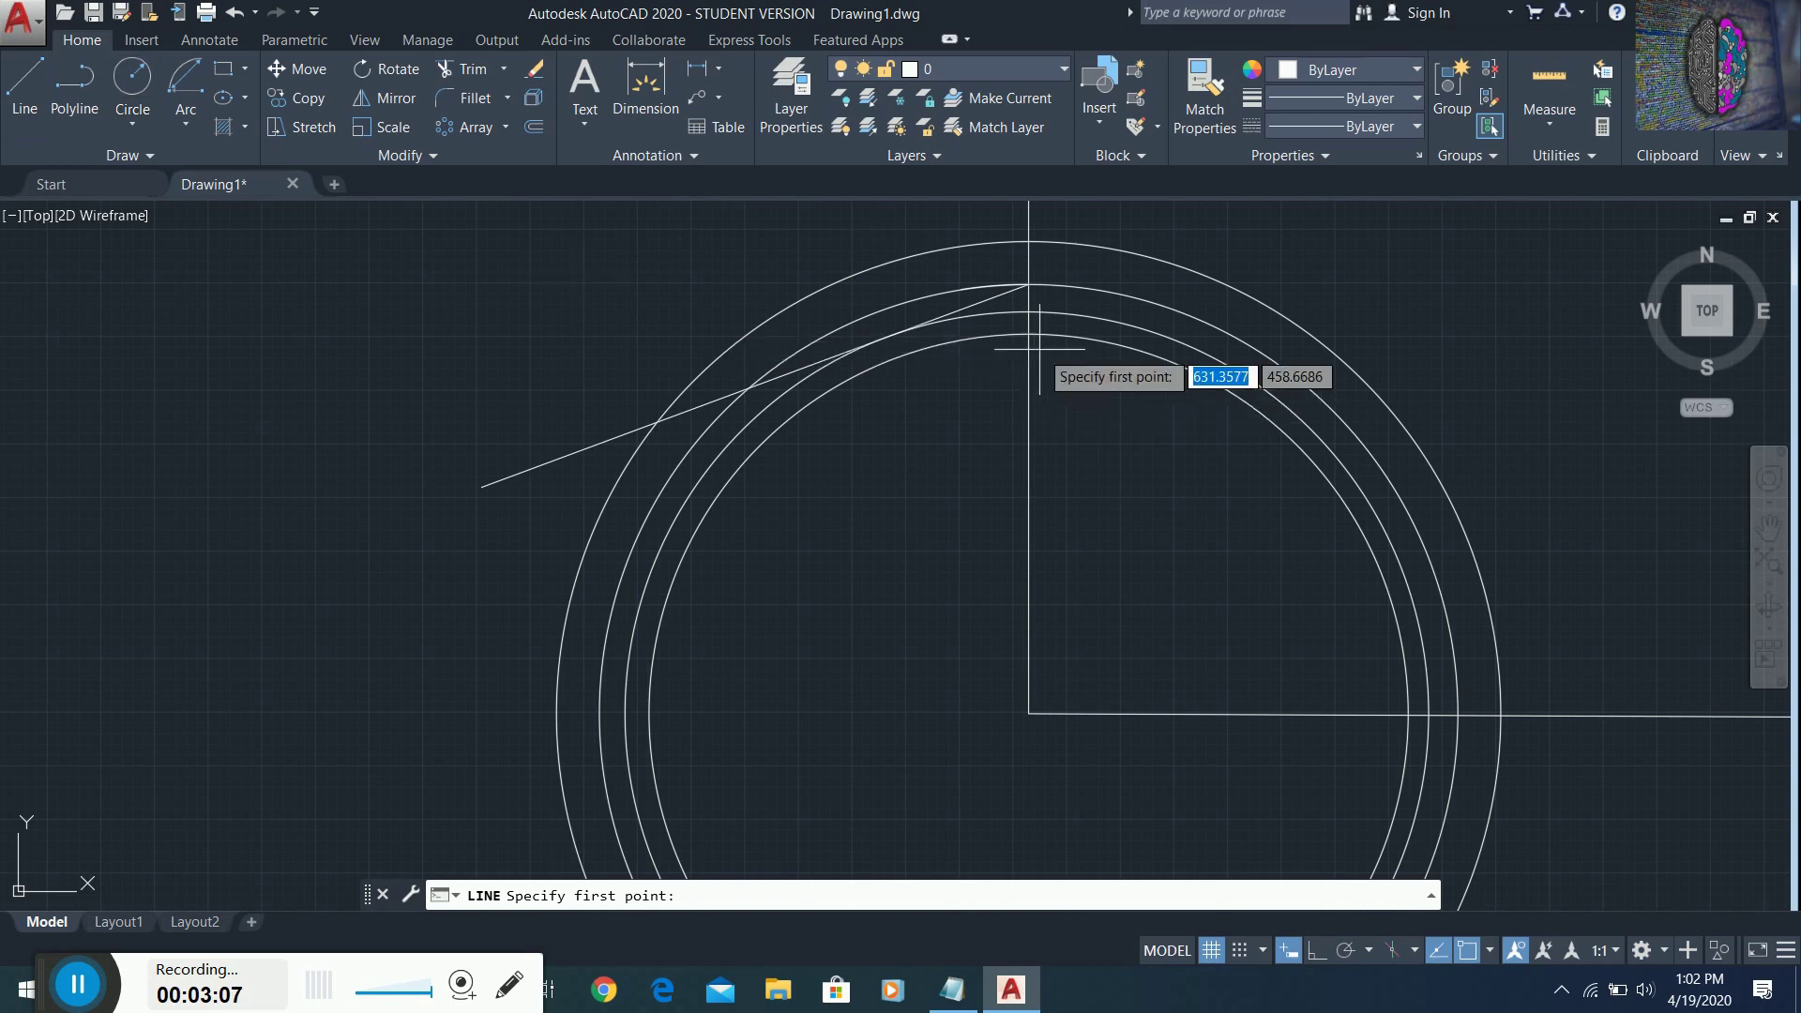
left_click(961, 289)
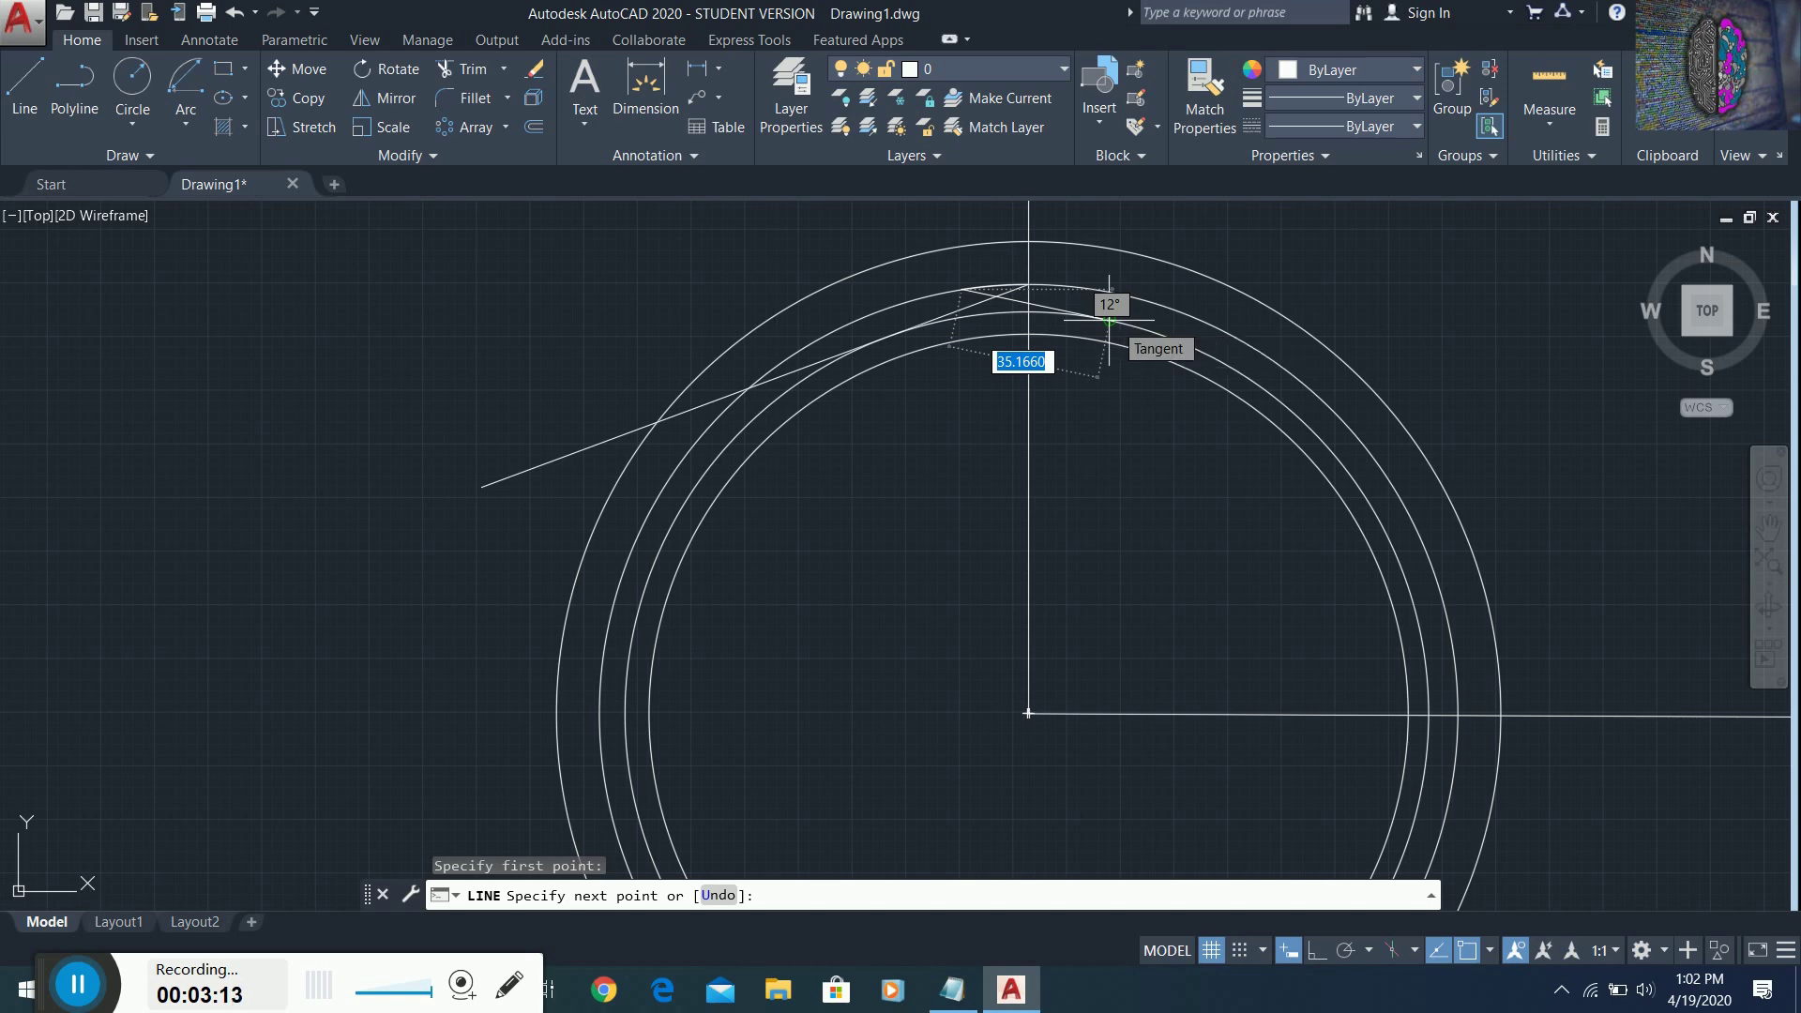
left_click(1109, 322)
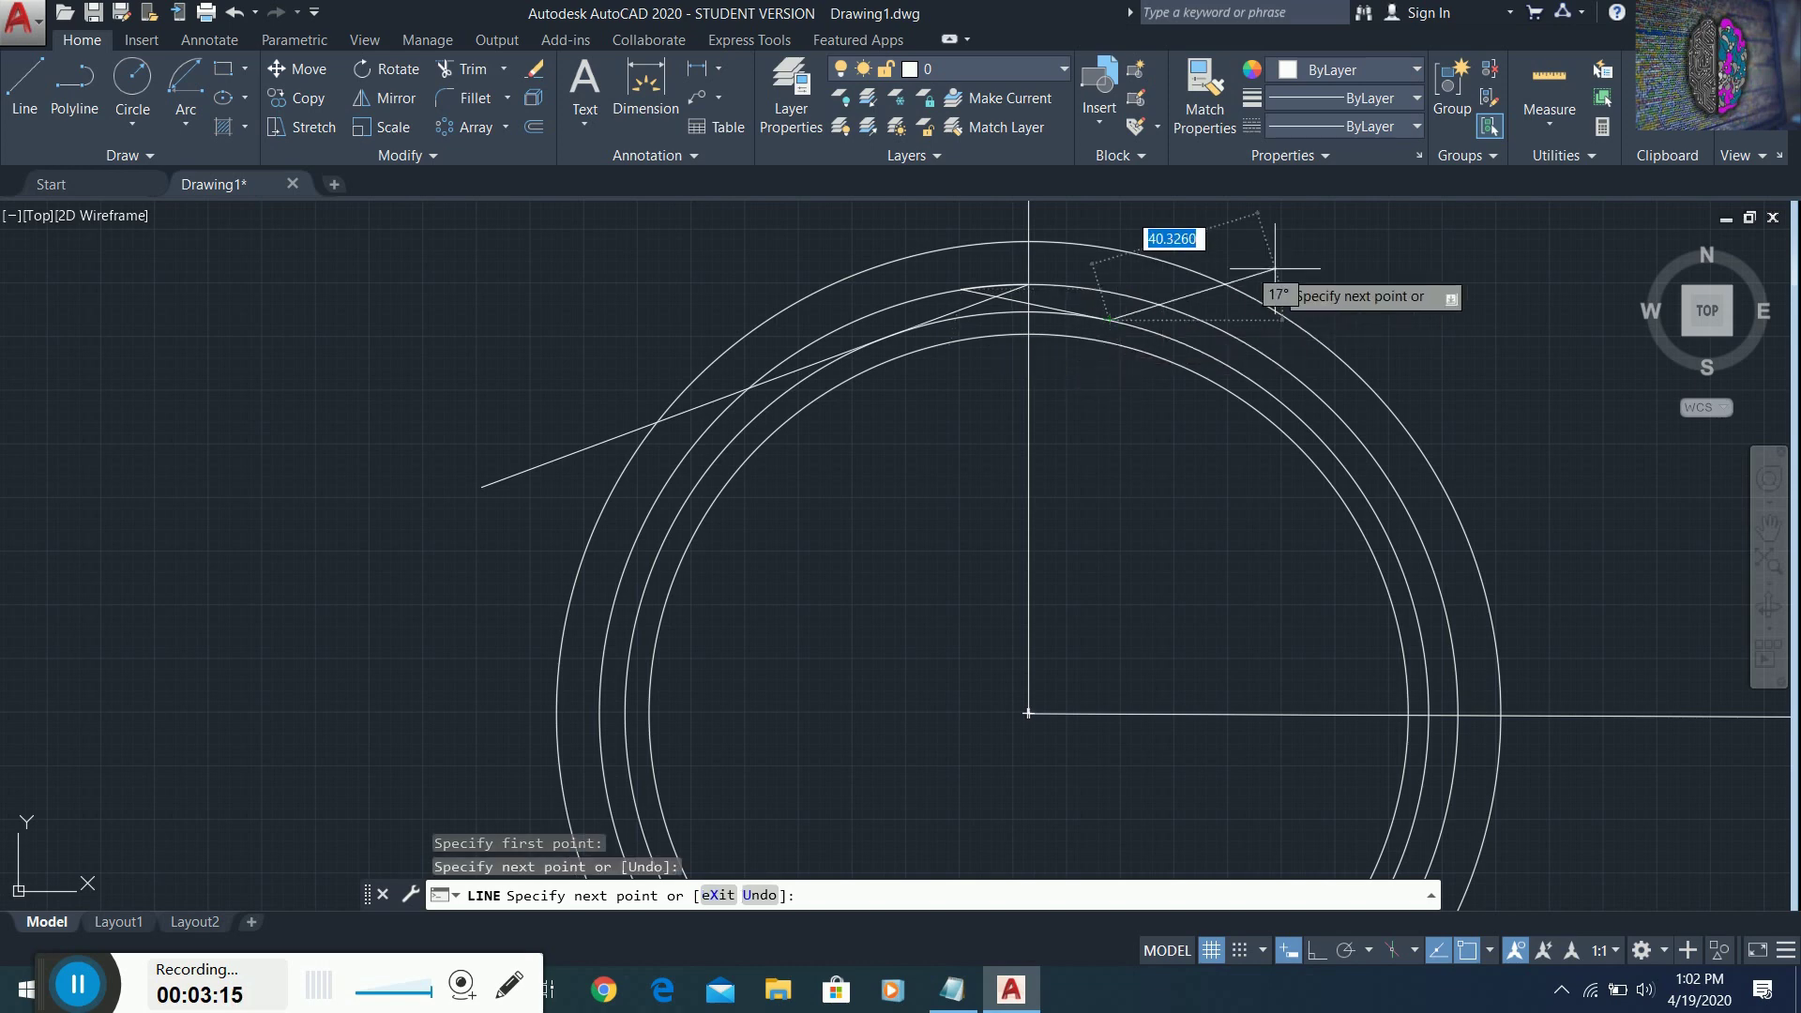
key("Escape")
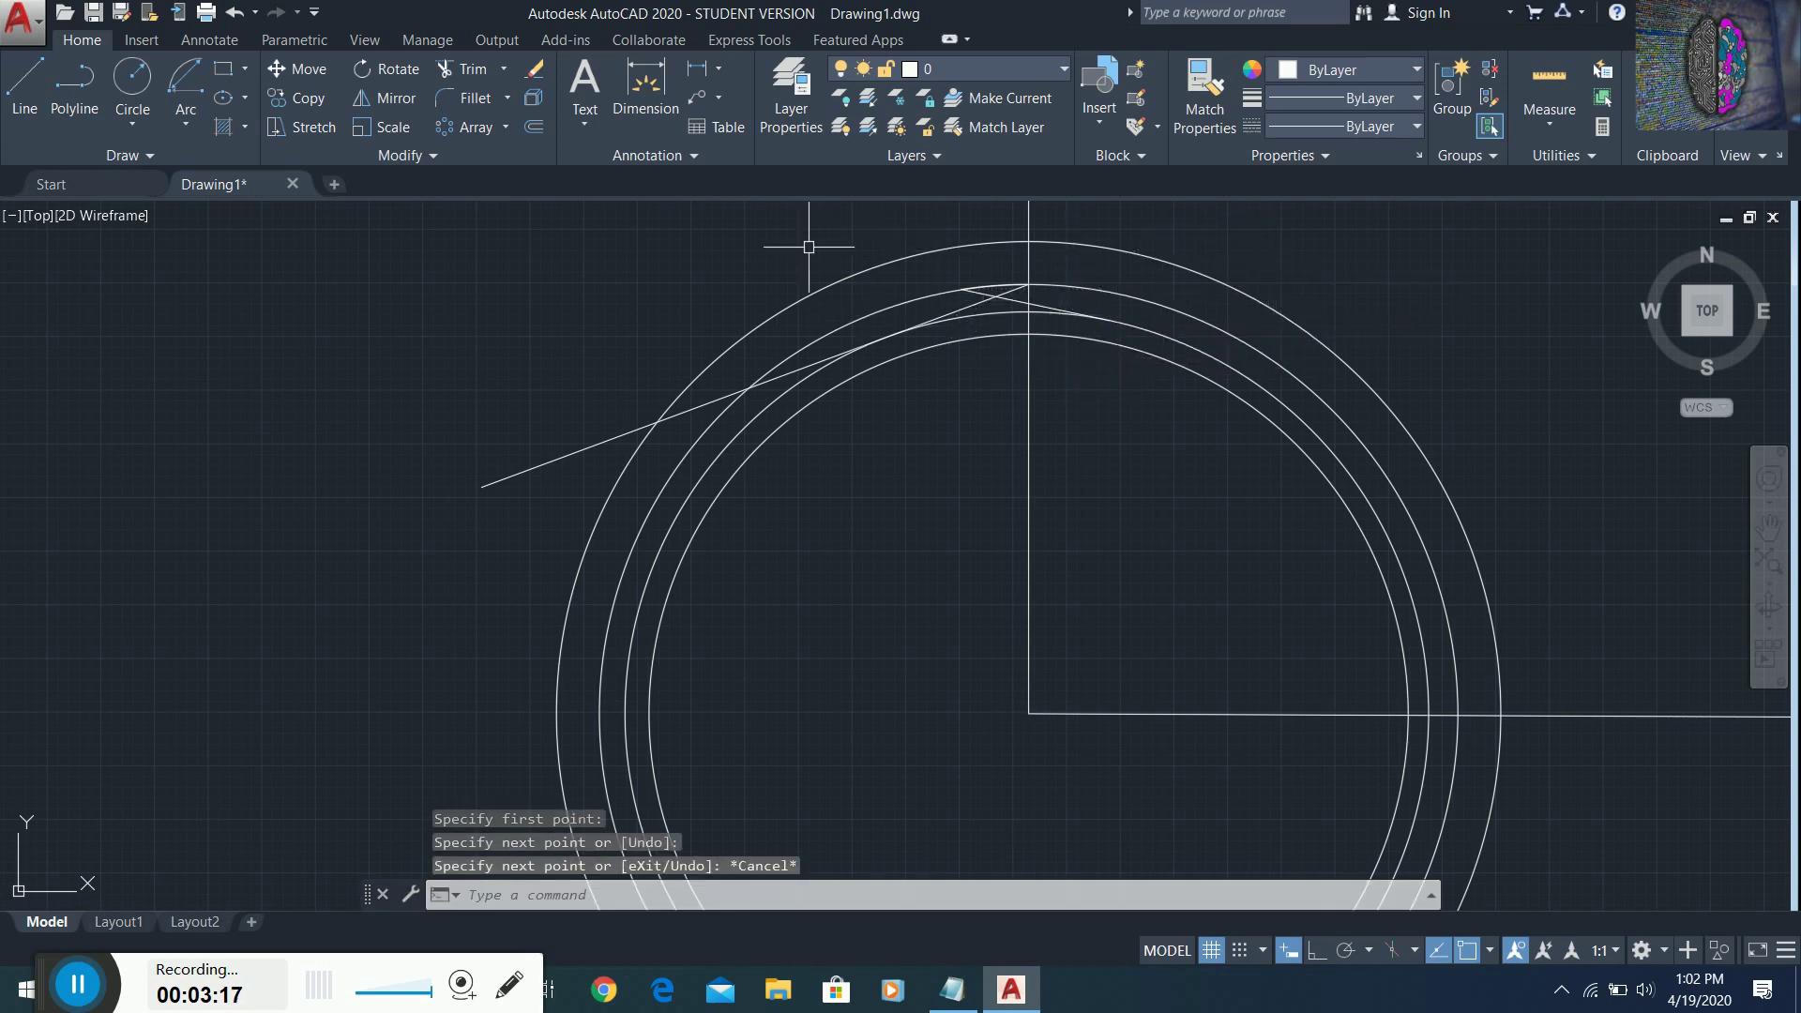
- Draw a circle of about 34.8 units radius centered where the 20-degree line touches the base circle, passing through the pitch circle's top quadrant
left_click(132, 75)
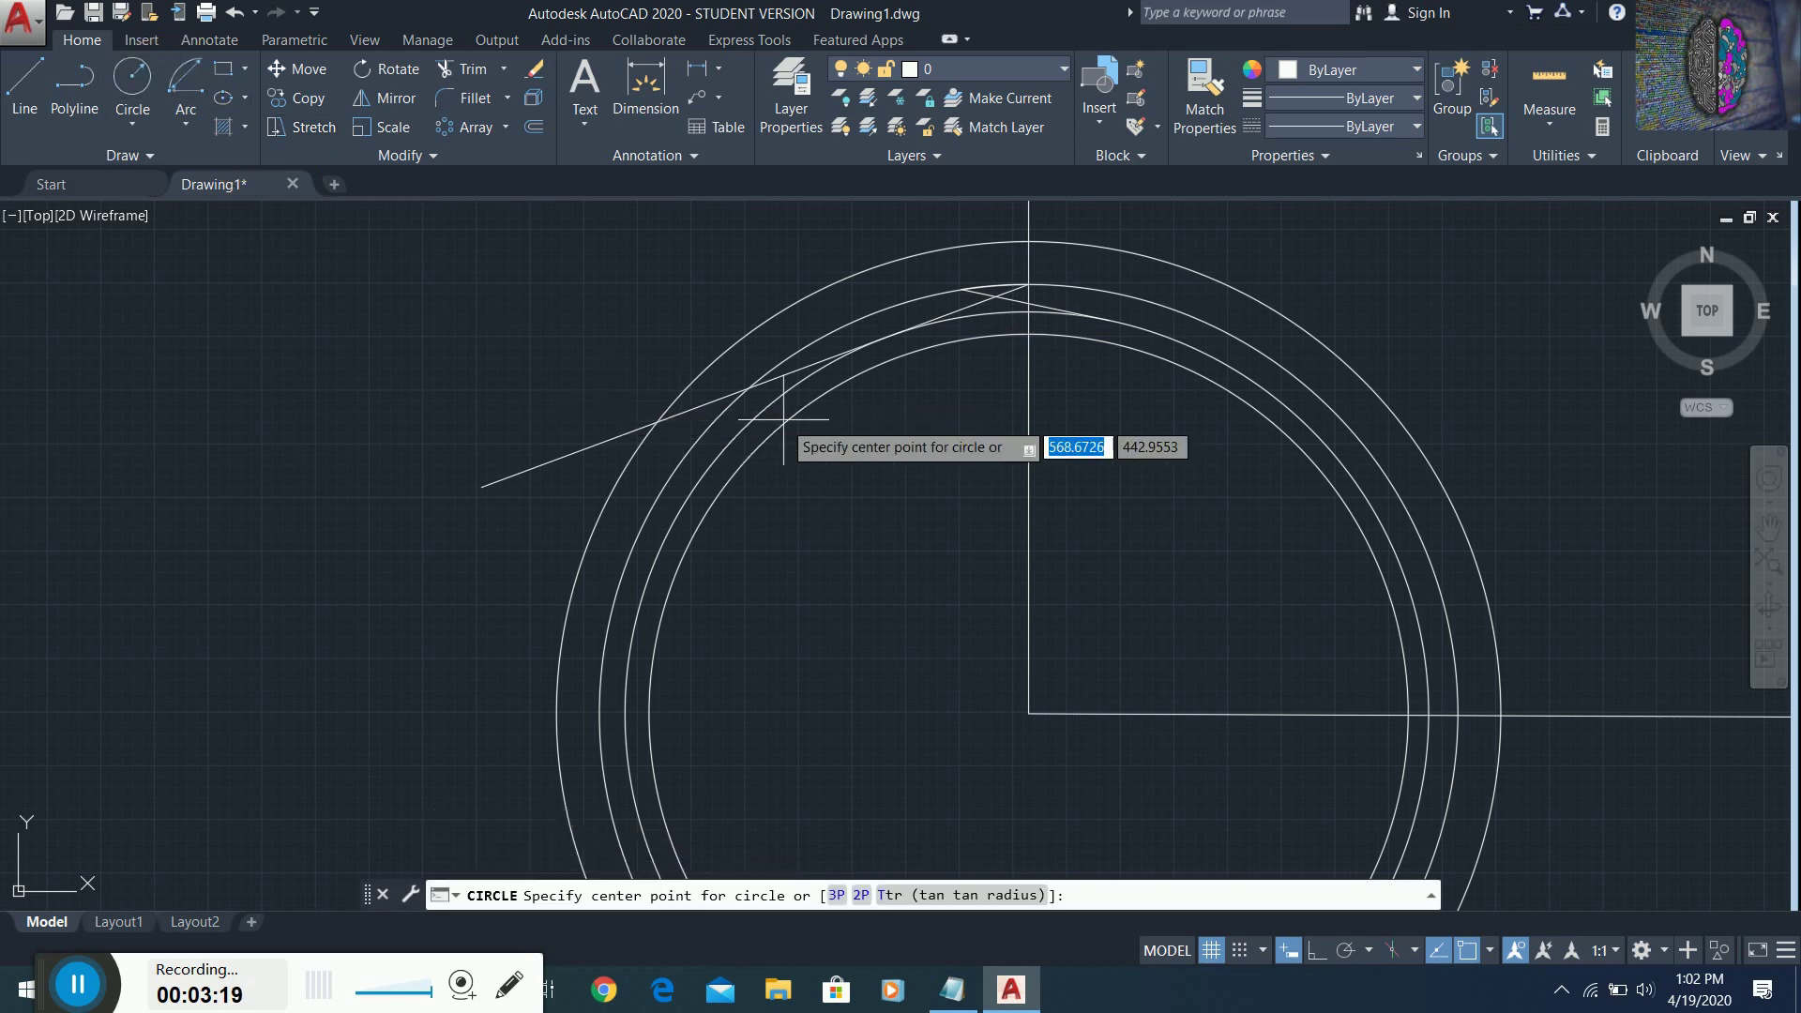
left_click(887, 336)
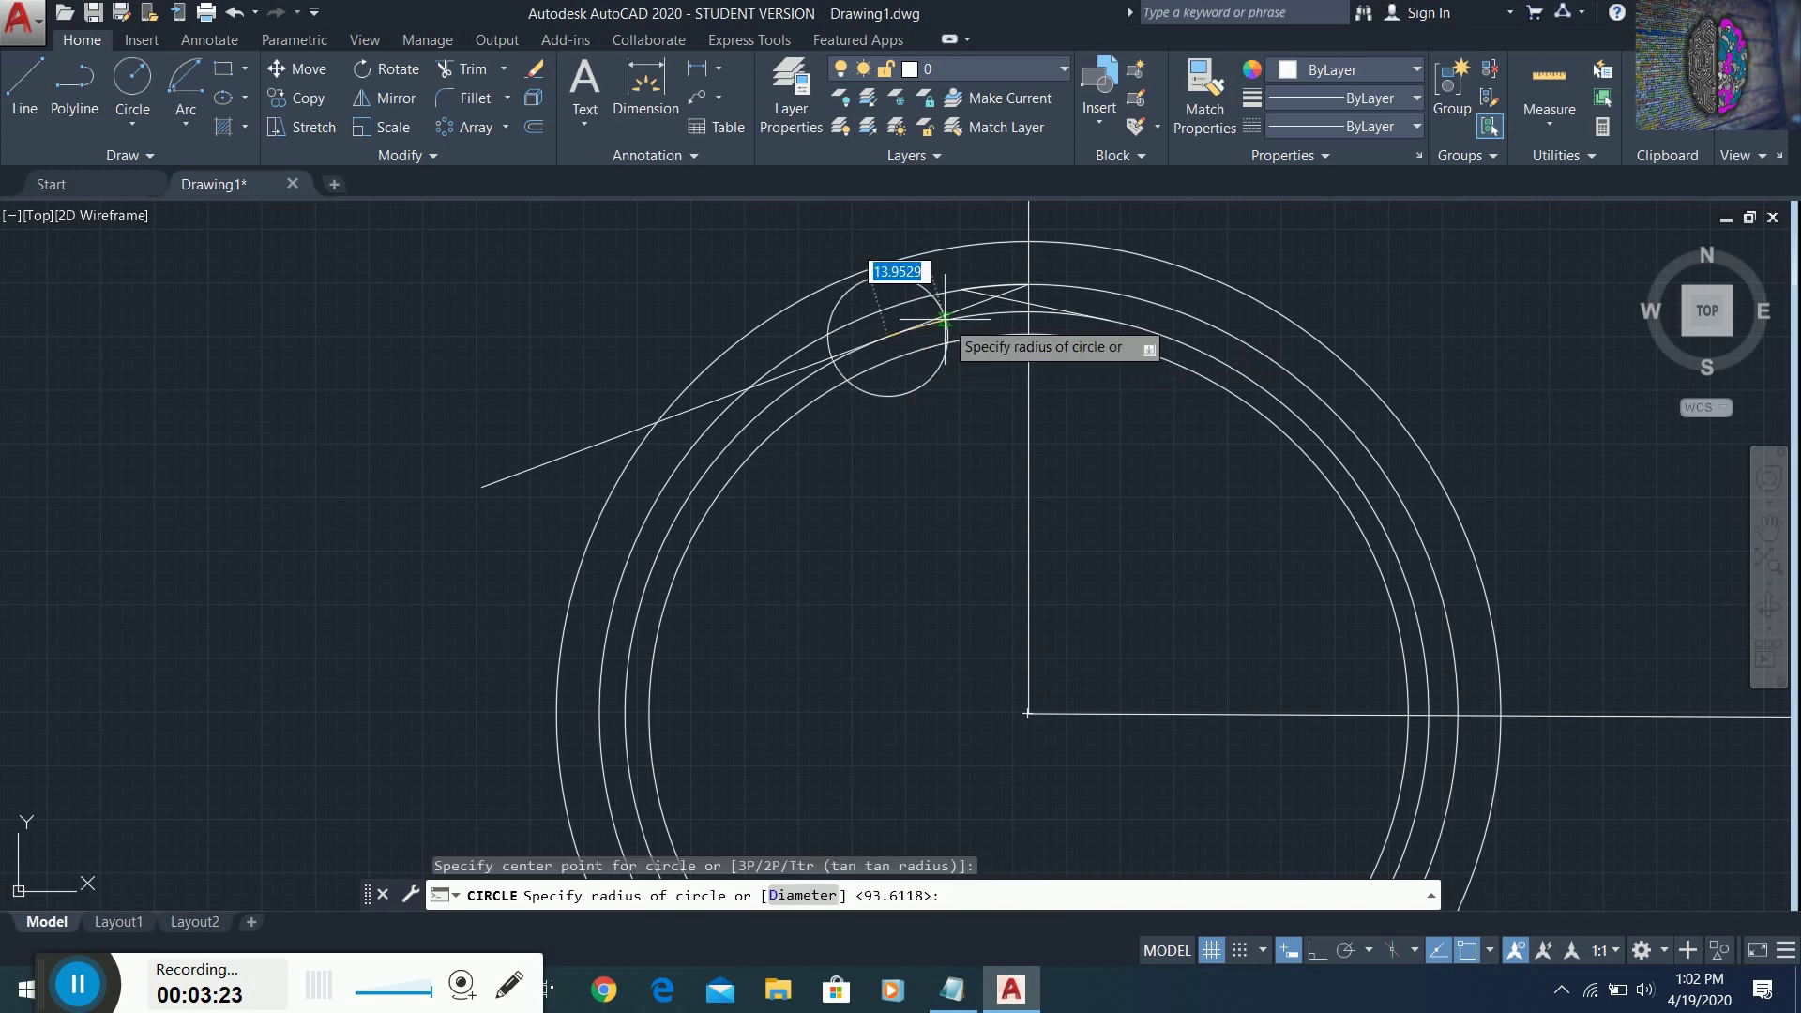
left_click(1029, 283)
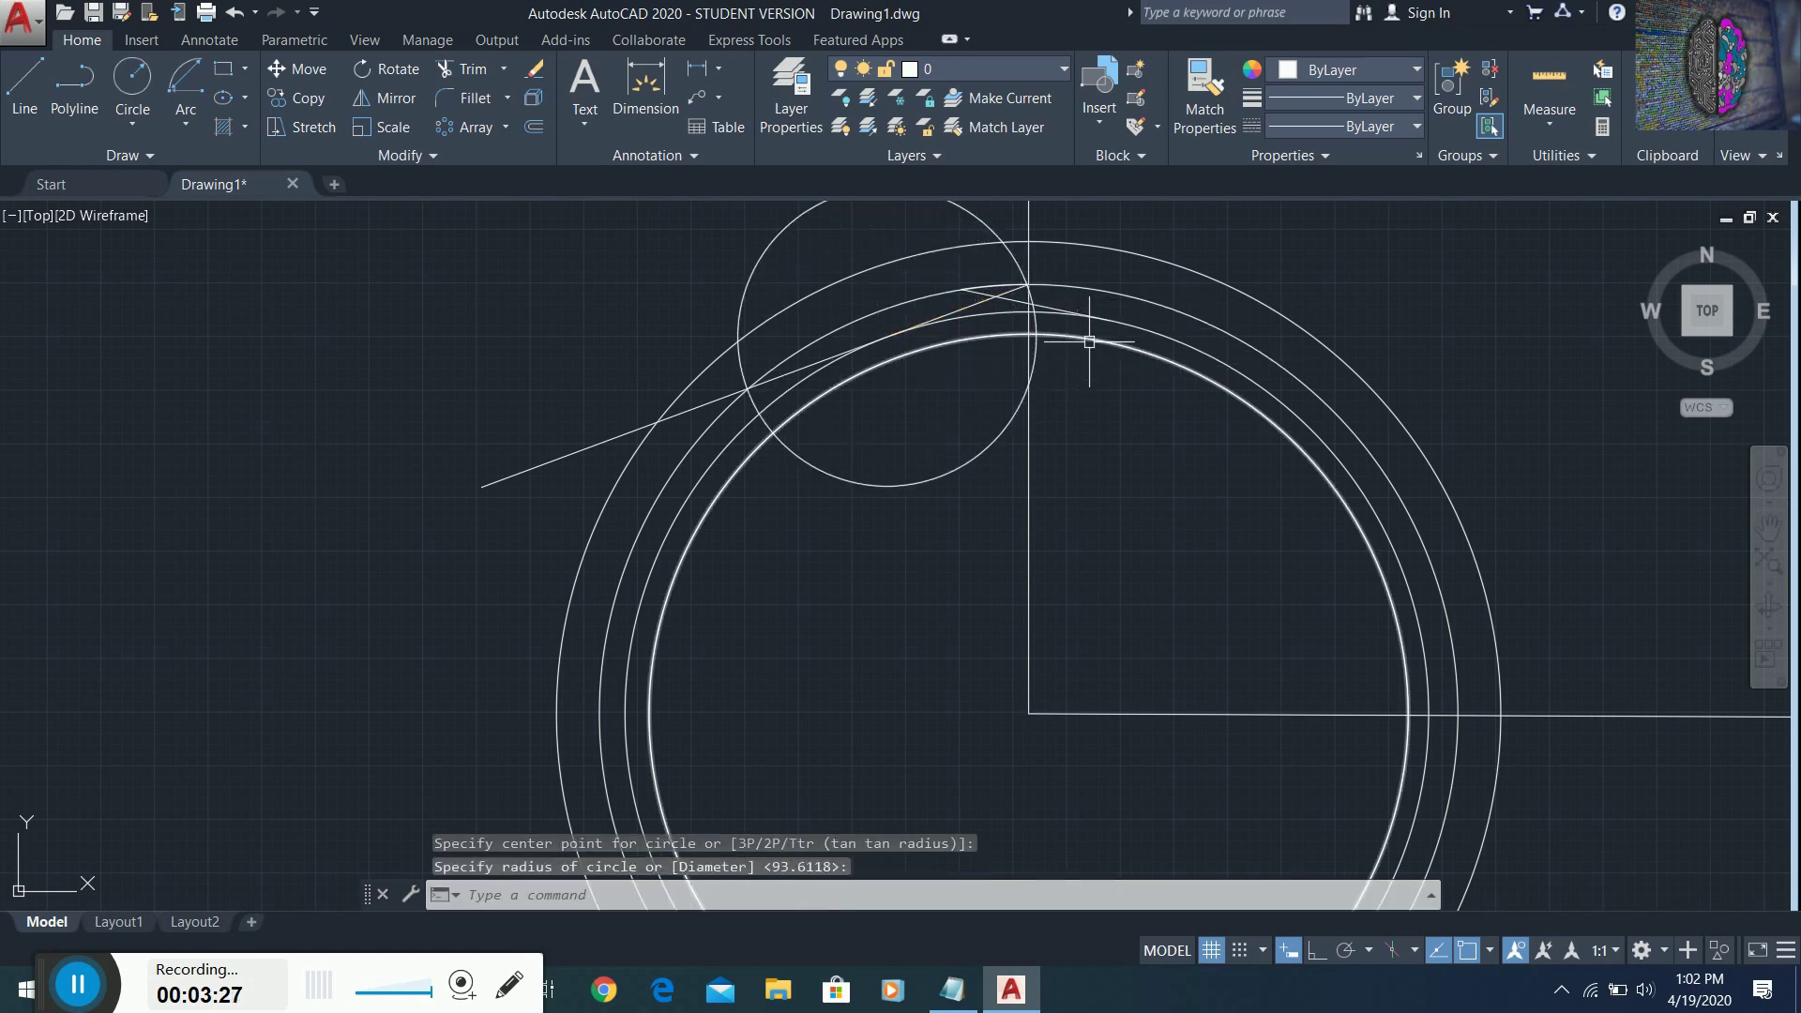
- Draw a second circle centered at the new line's tangent point on the base circle, passing through the free end of the tooth thickness arc
left_click(134, 81)
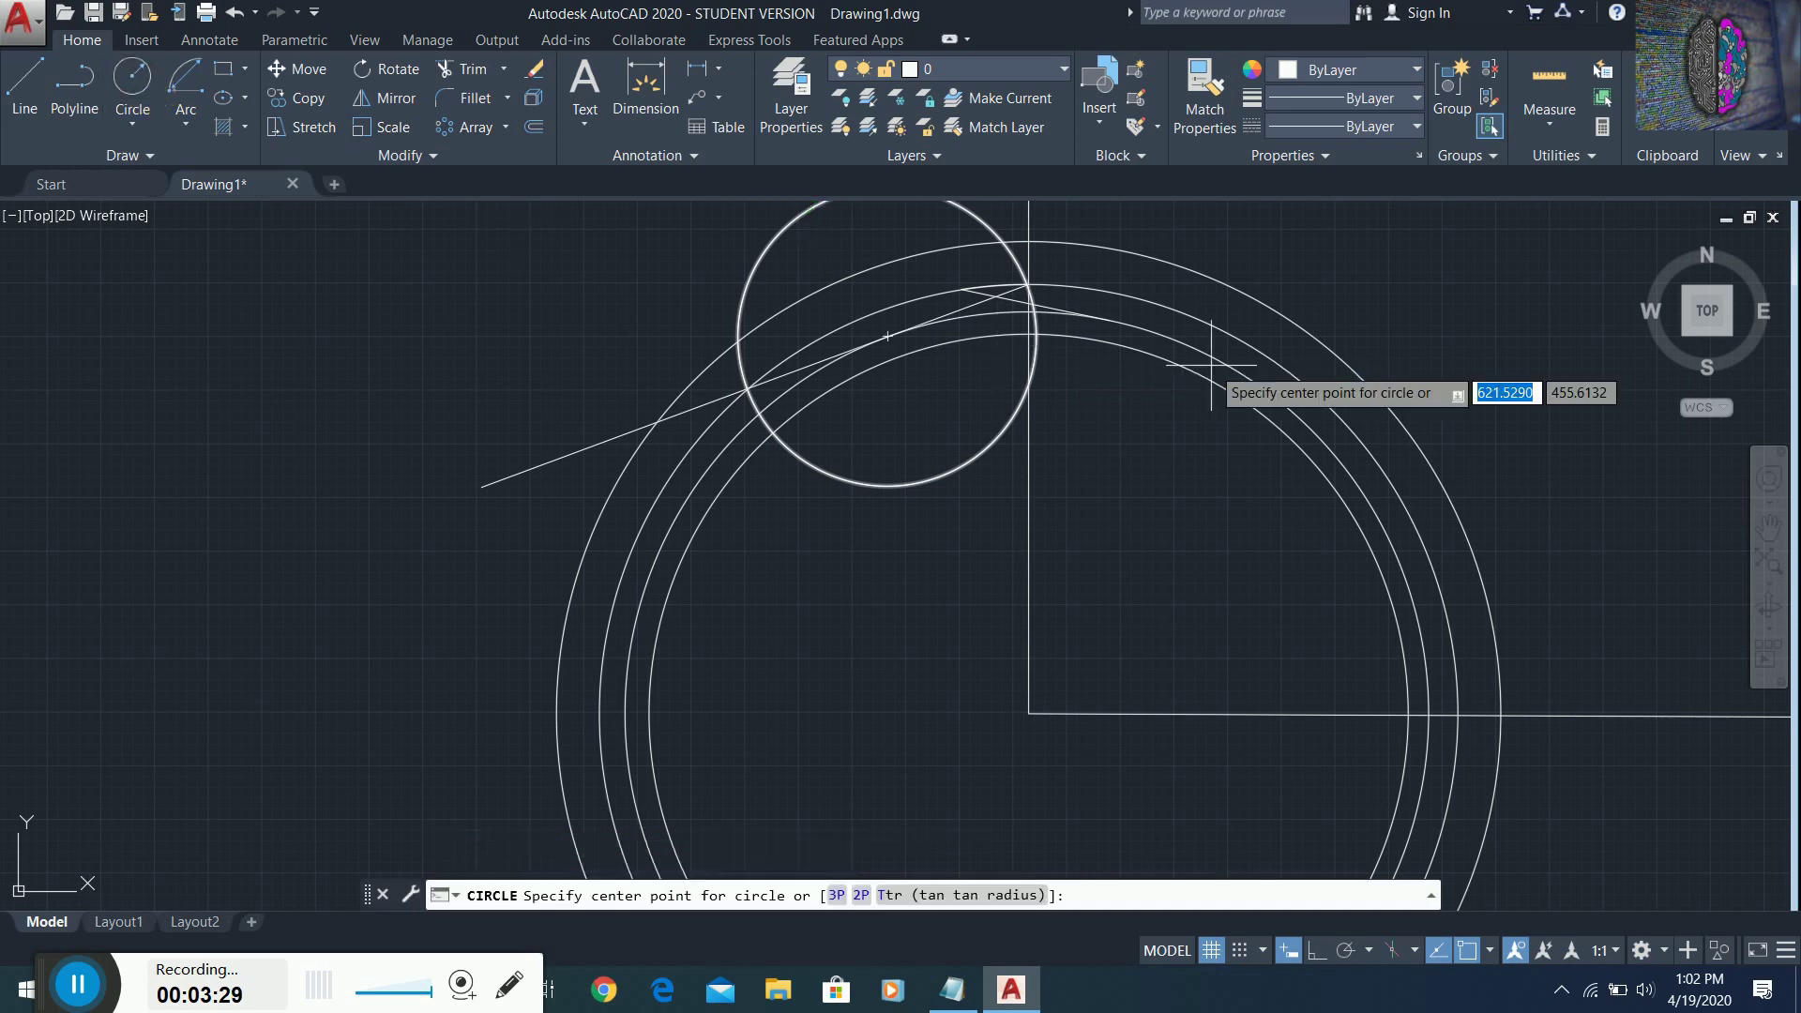
left_click(1110, 319)
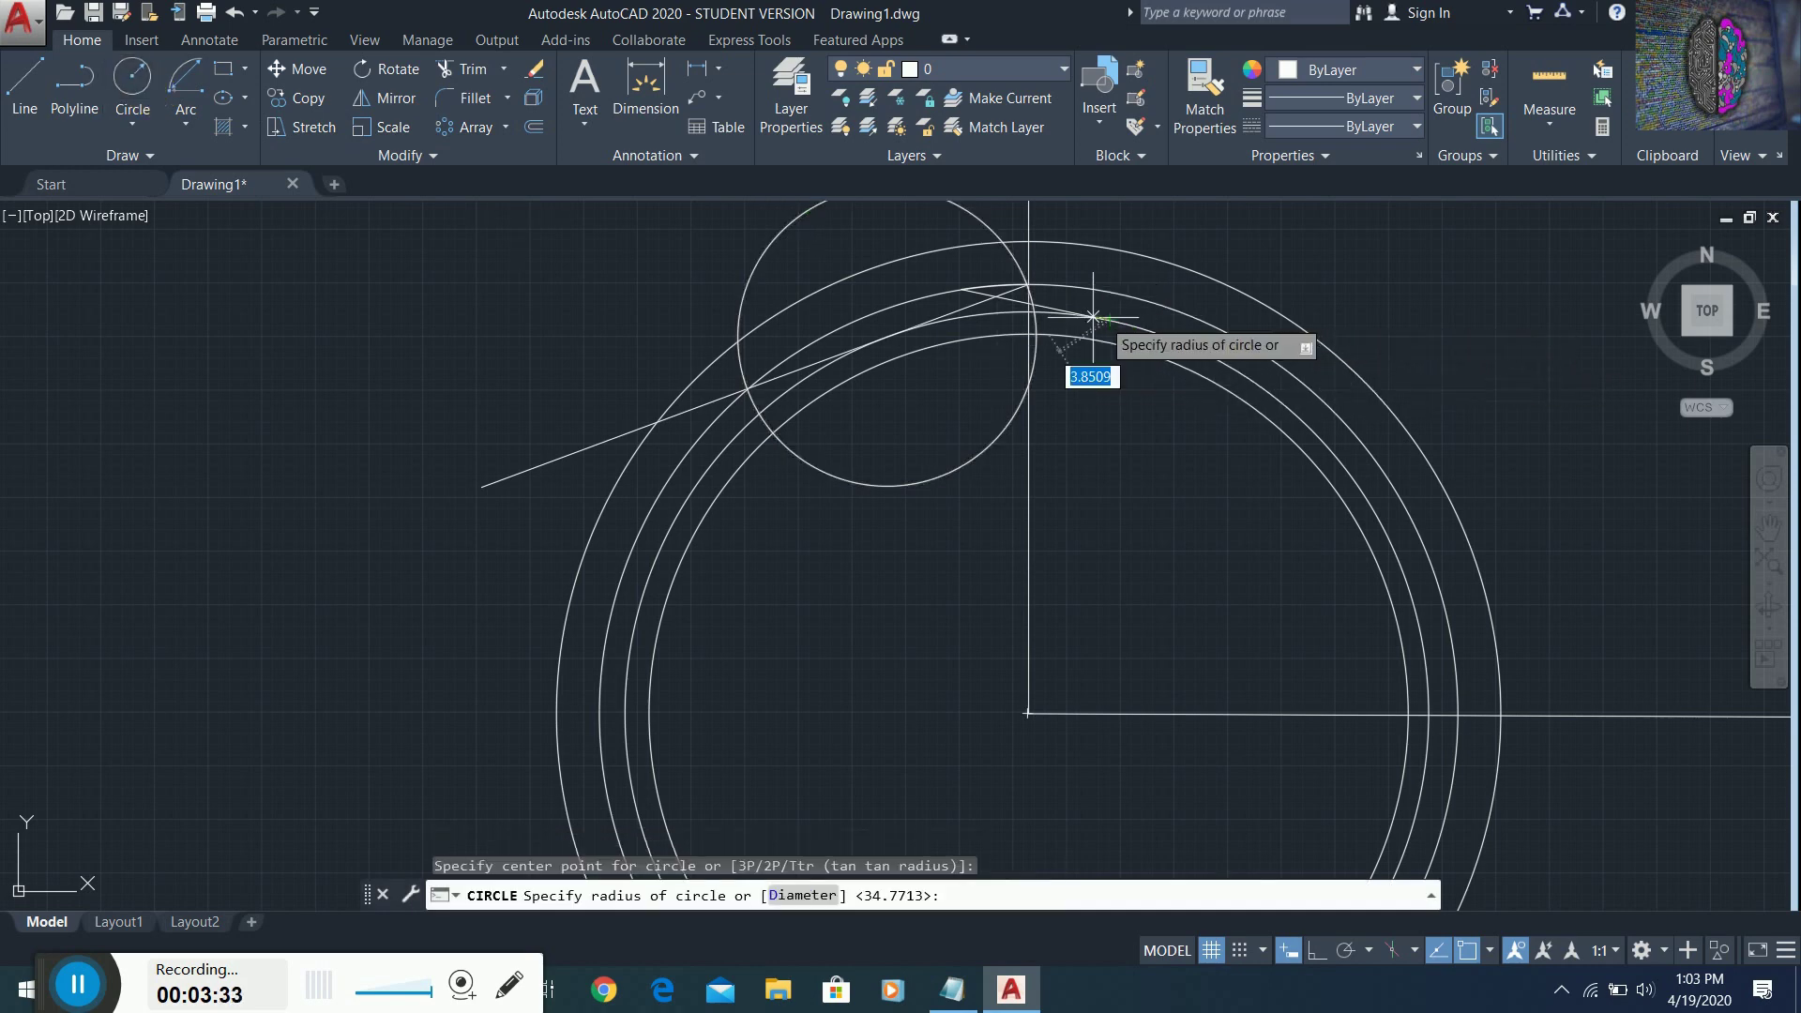
left_click(964, 289)
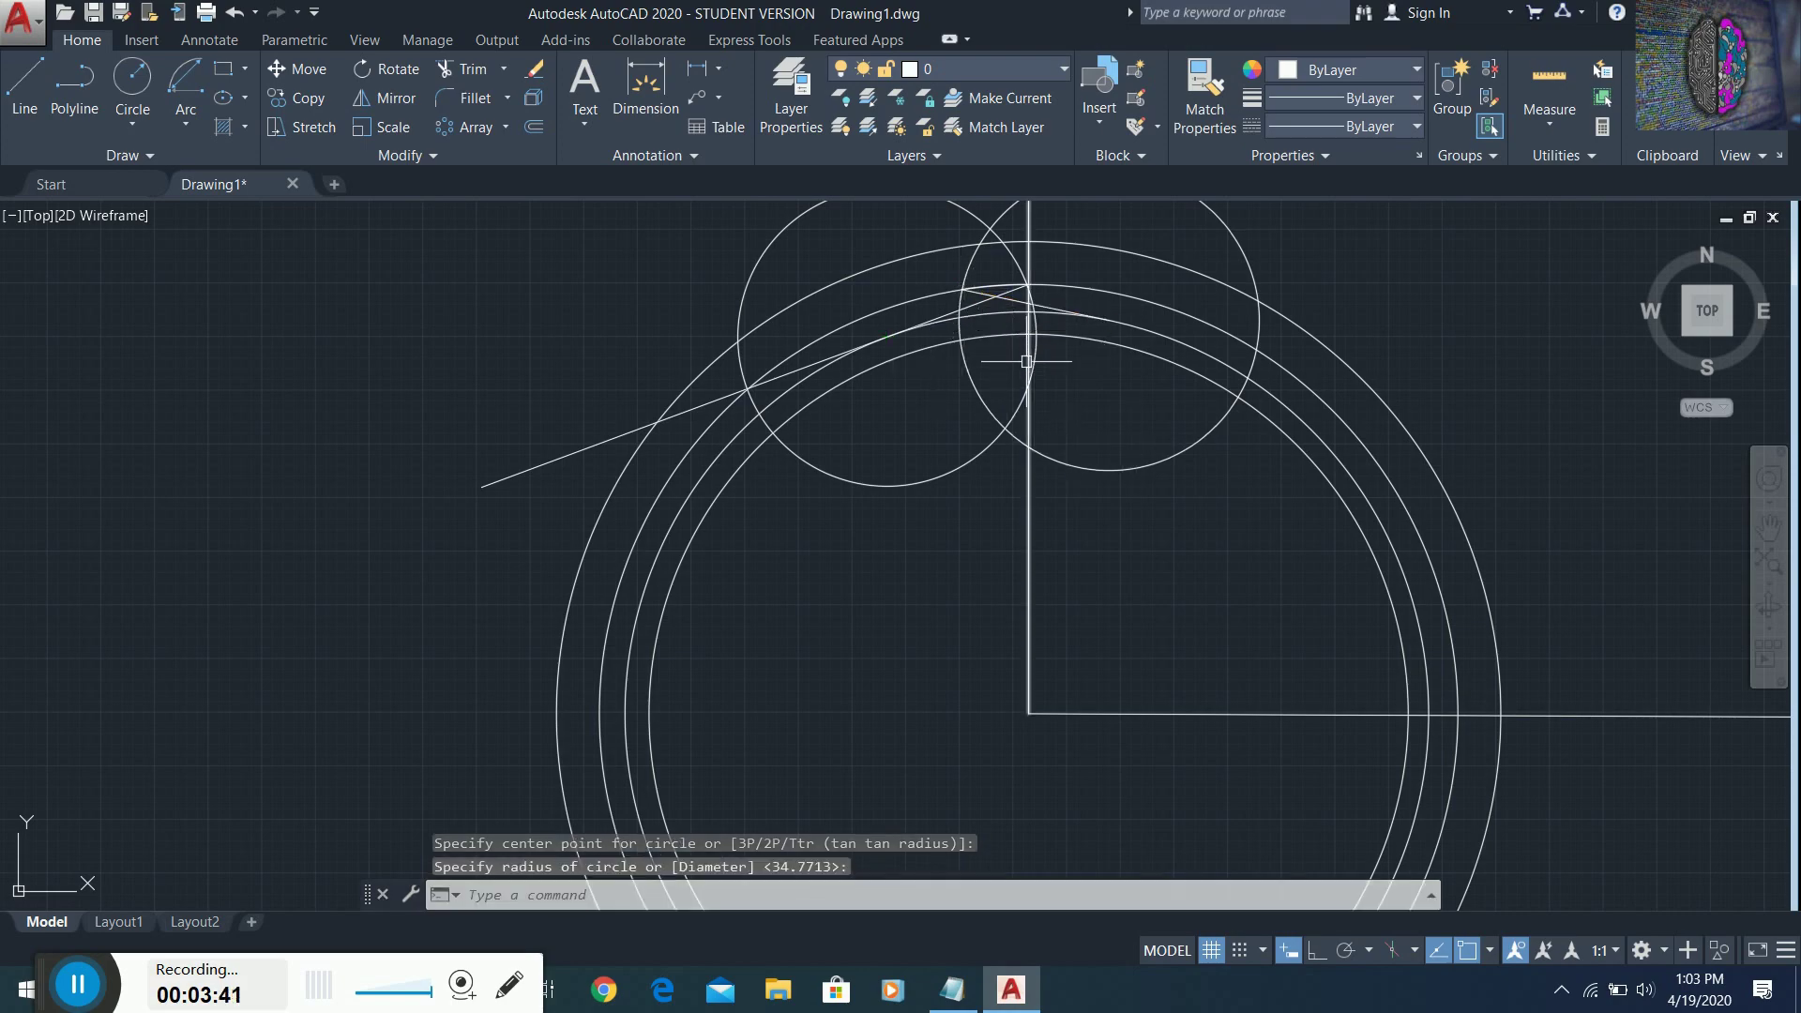
scroll(1034, 418, "down", 2)
scroll(1003, 265, "up", 2)
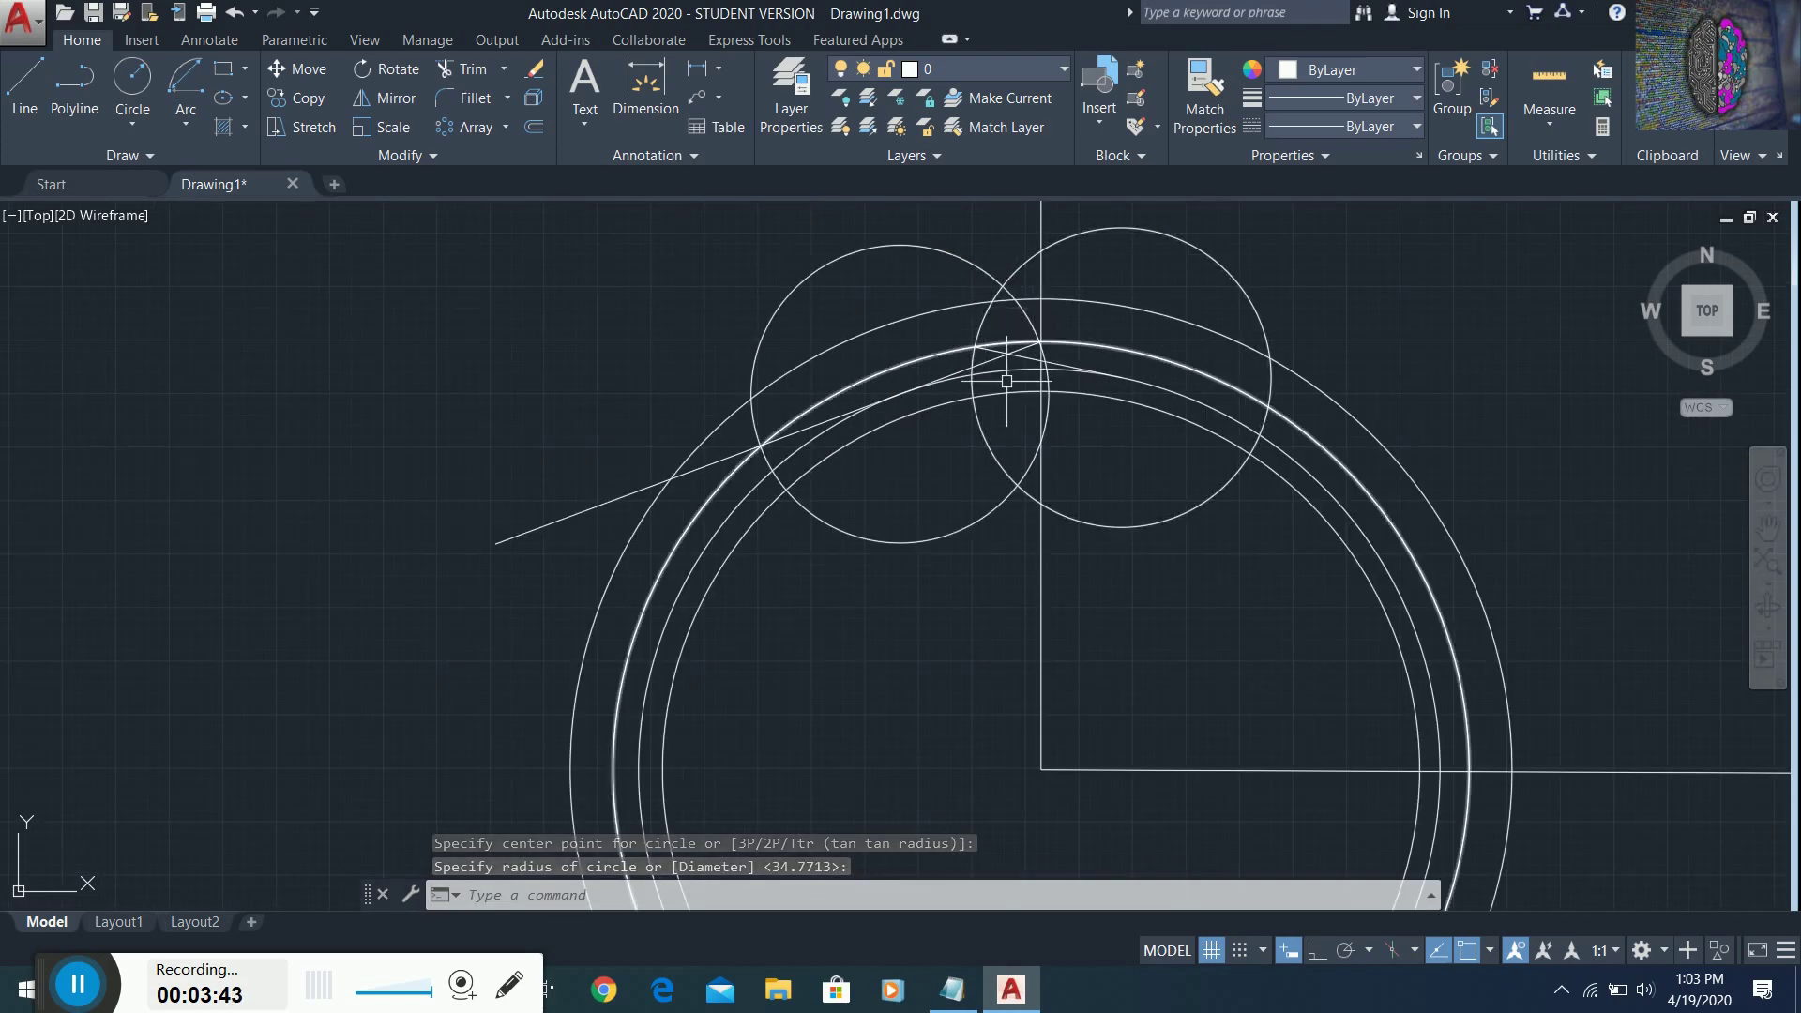
- Trim away the portions of both flank circles lying outside the outermost gear circle
left_click(464, 71)
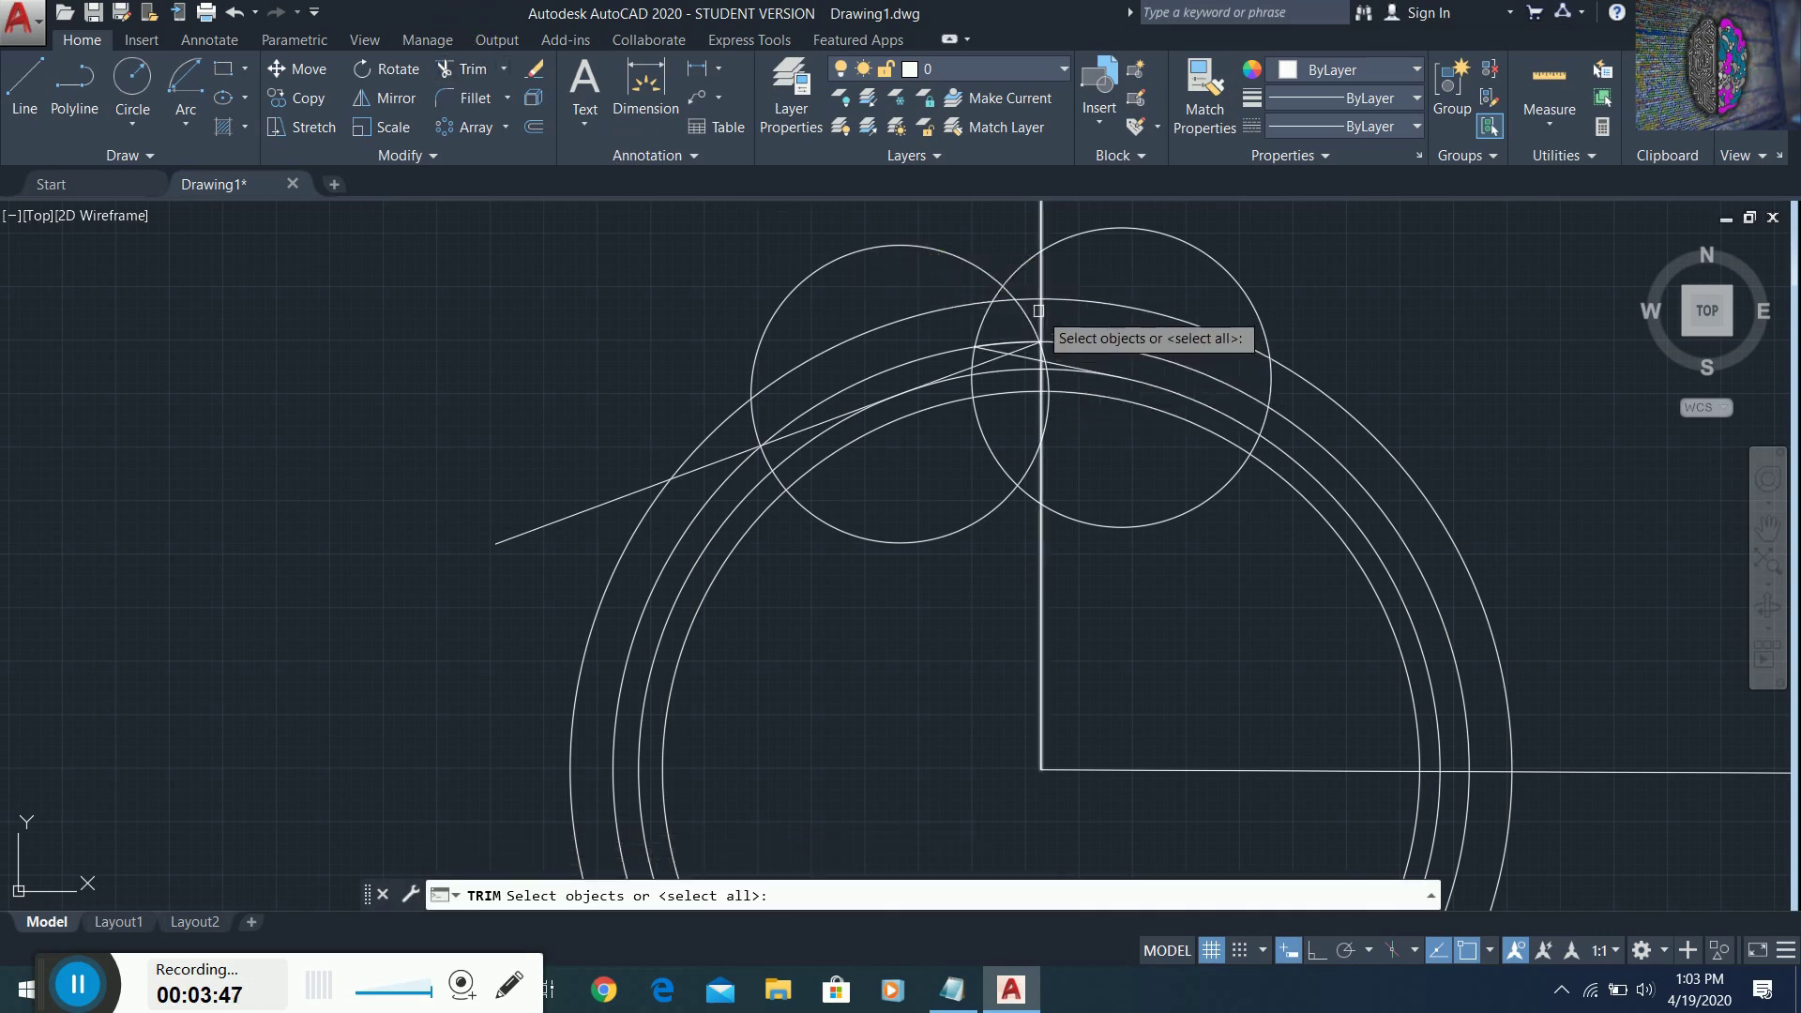
left_click(1080, 304)
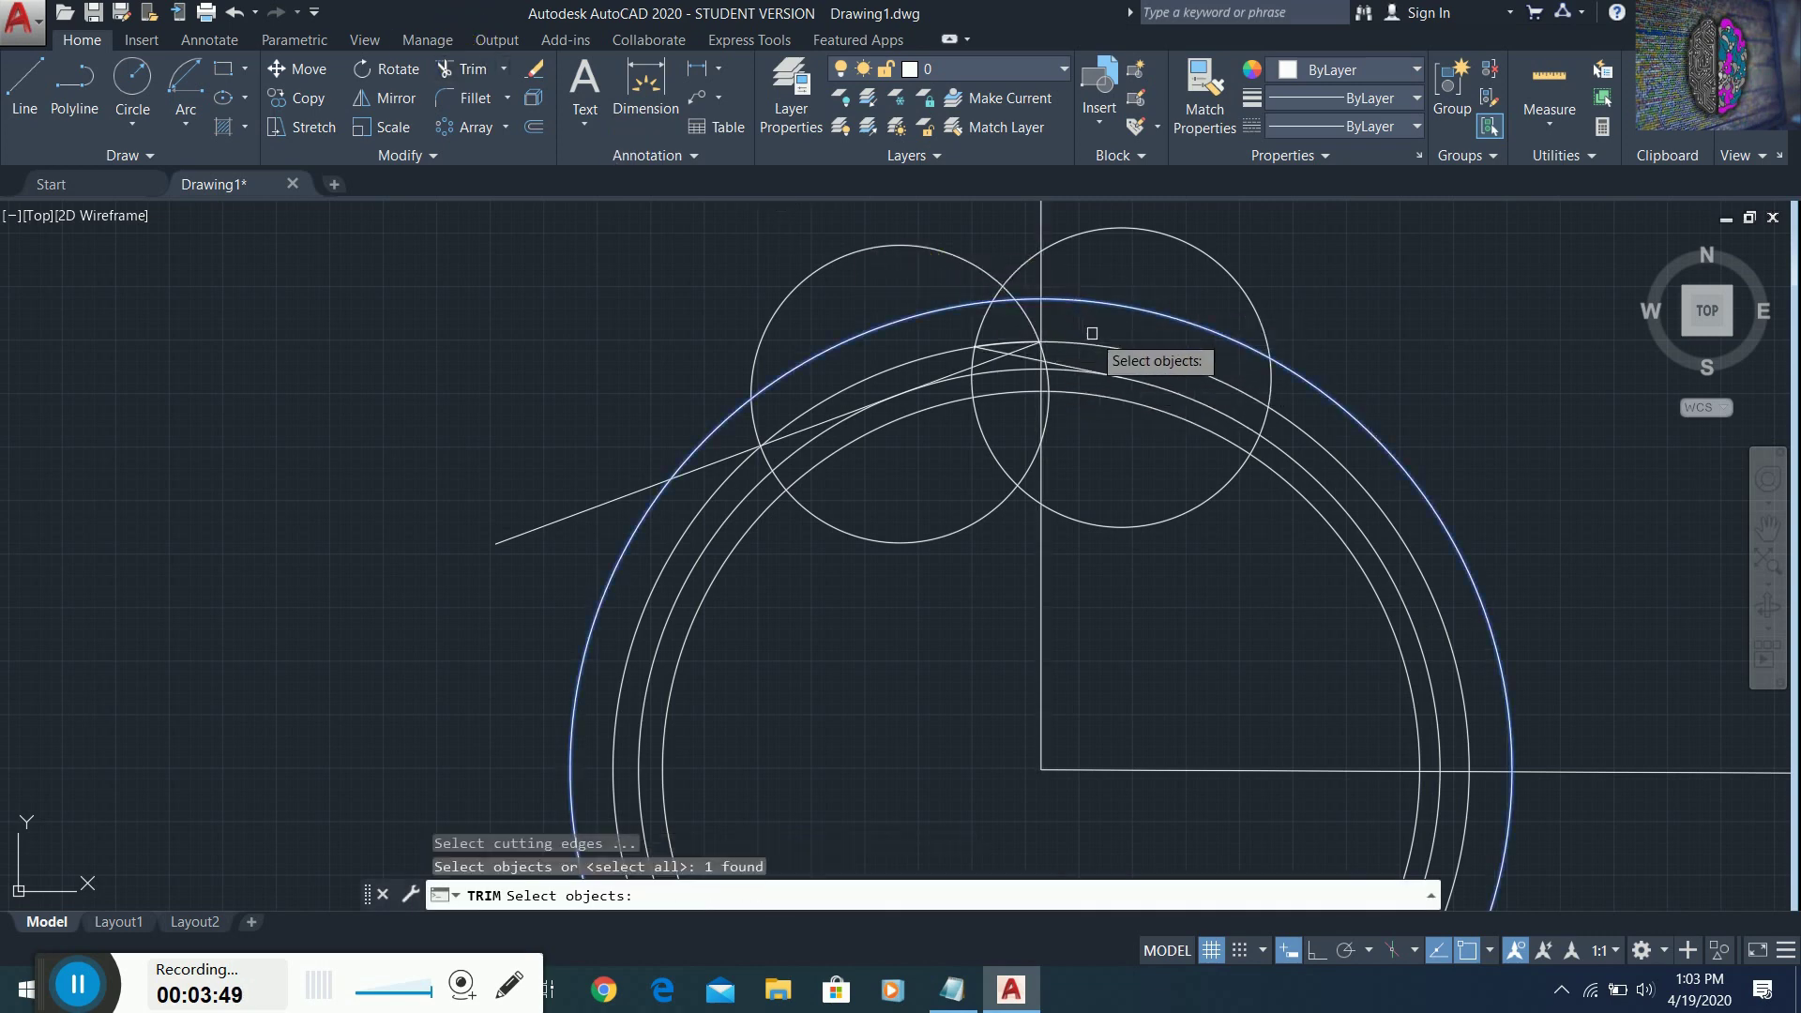
key("Return")
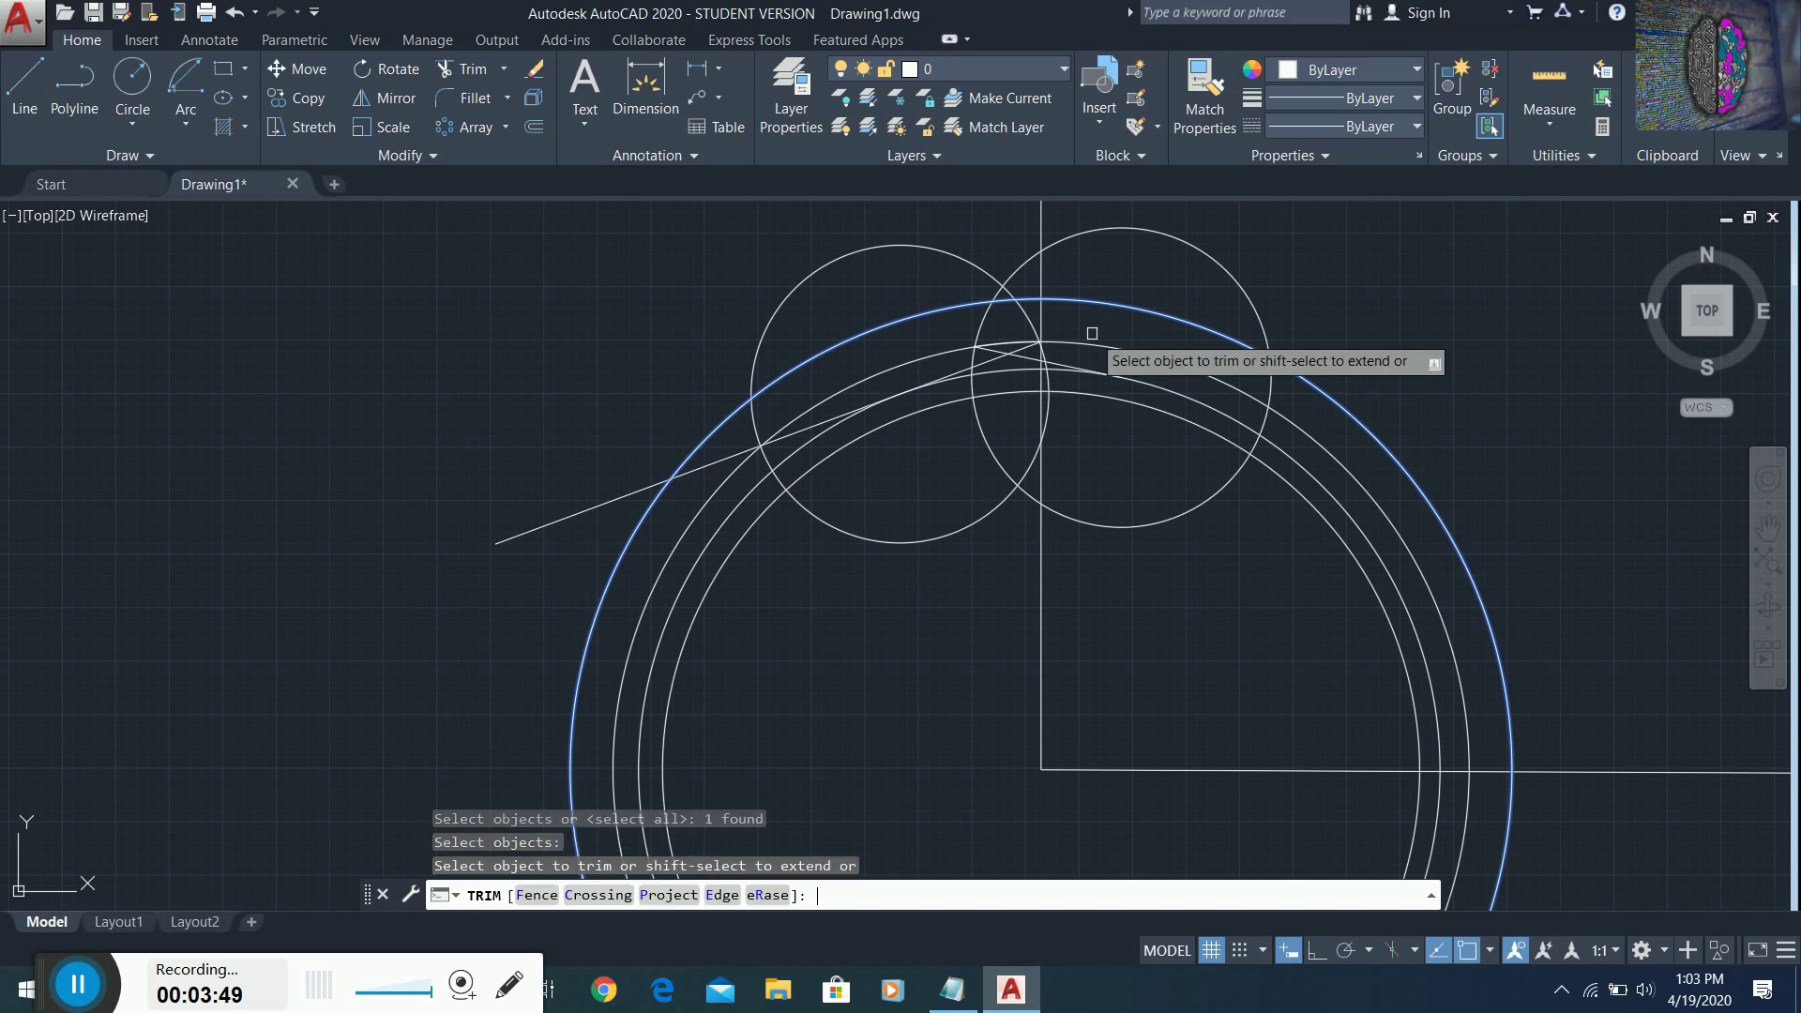
left_click(1071, 238)
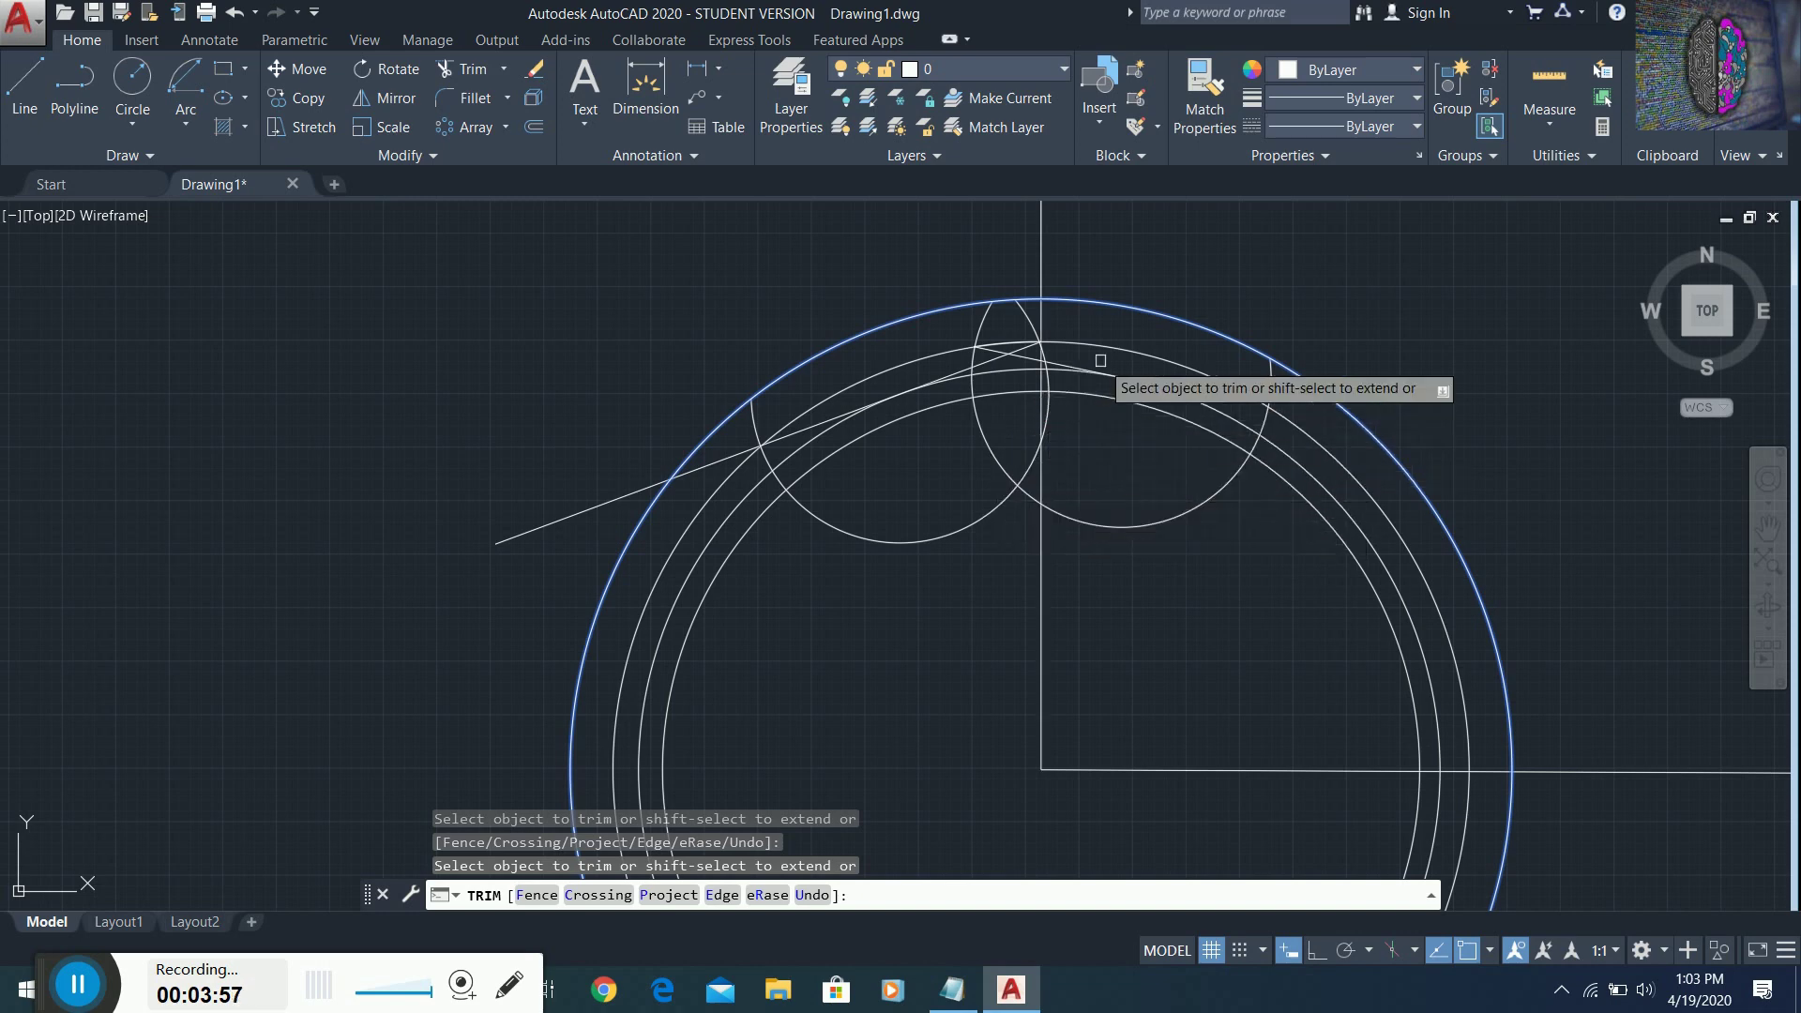
key("Return")
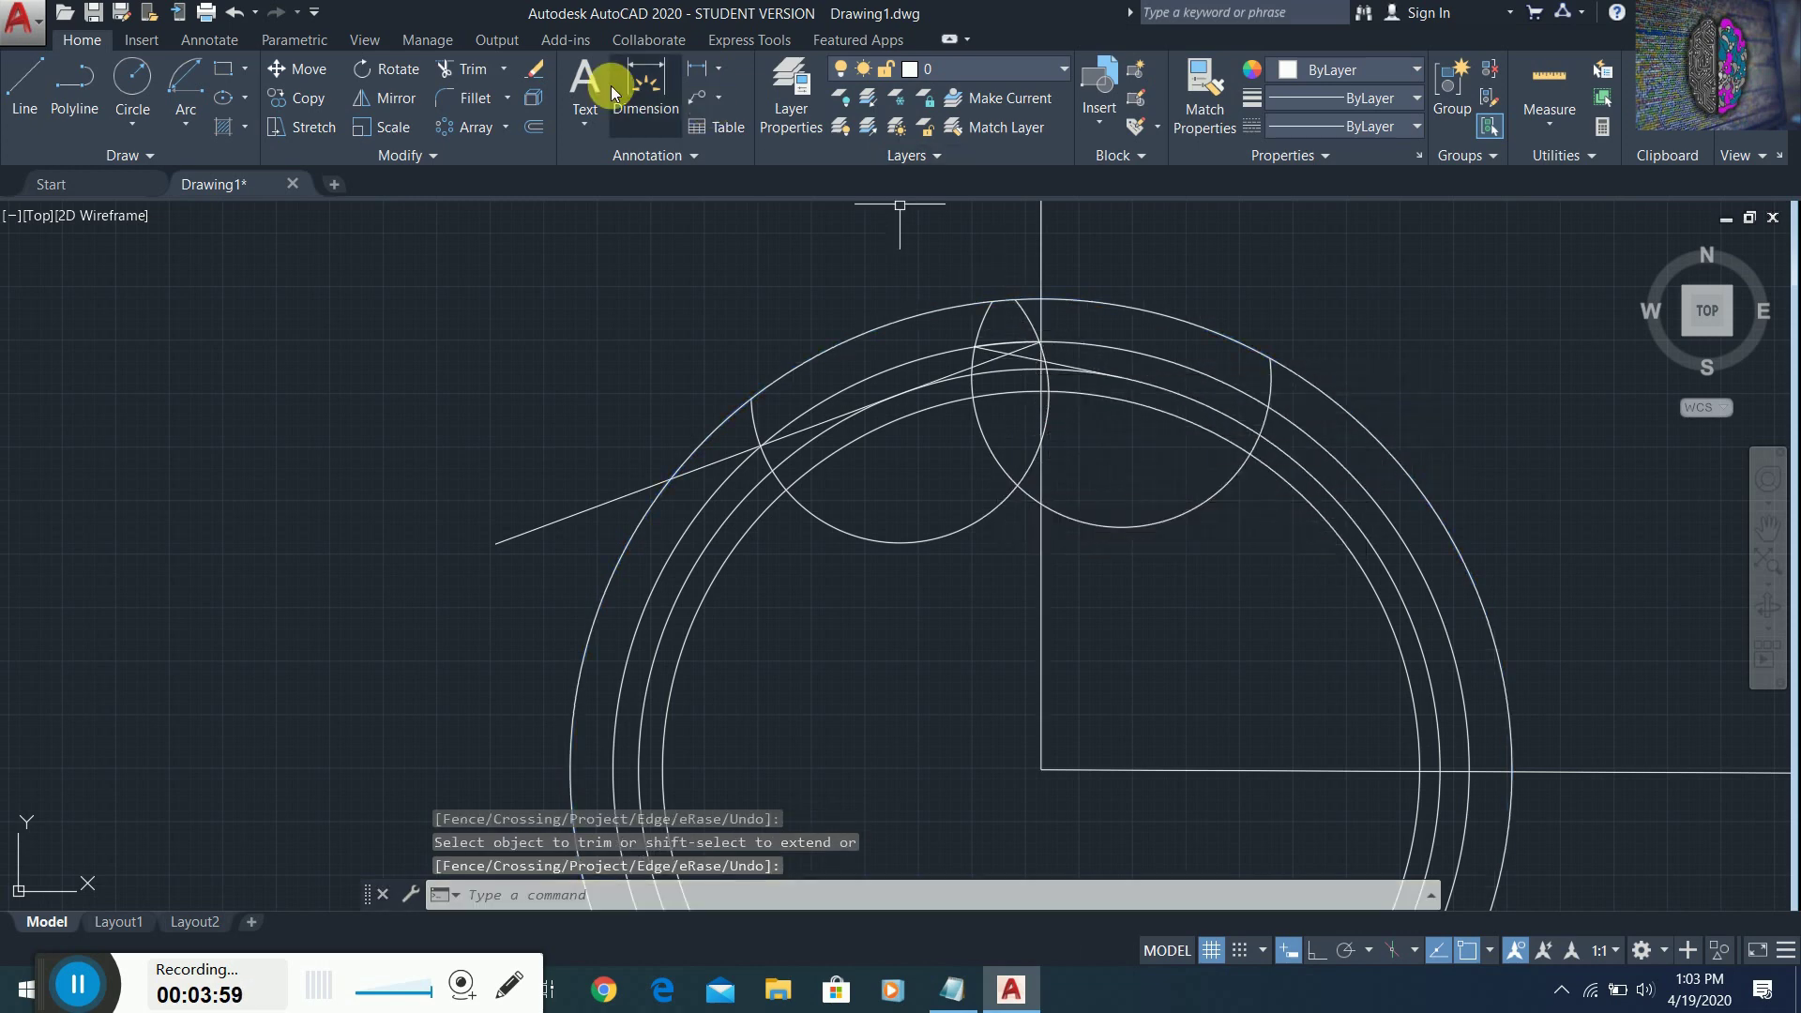
- Using both flank arcs as cutting edges, trim the excess of the slanted lines and of the pitch and base circles around the tooth
left_click(468, 68)
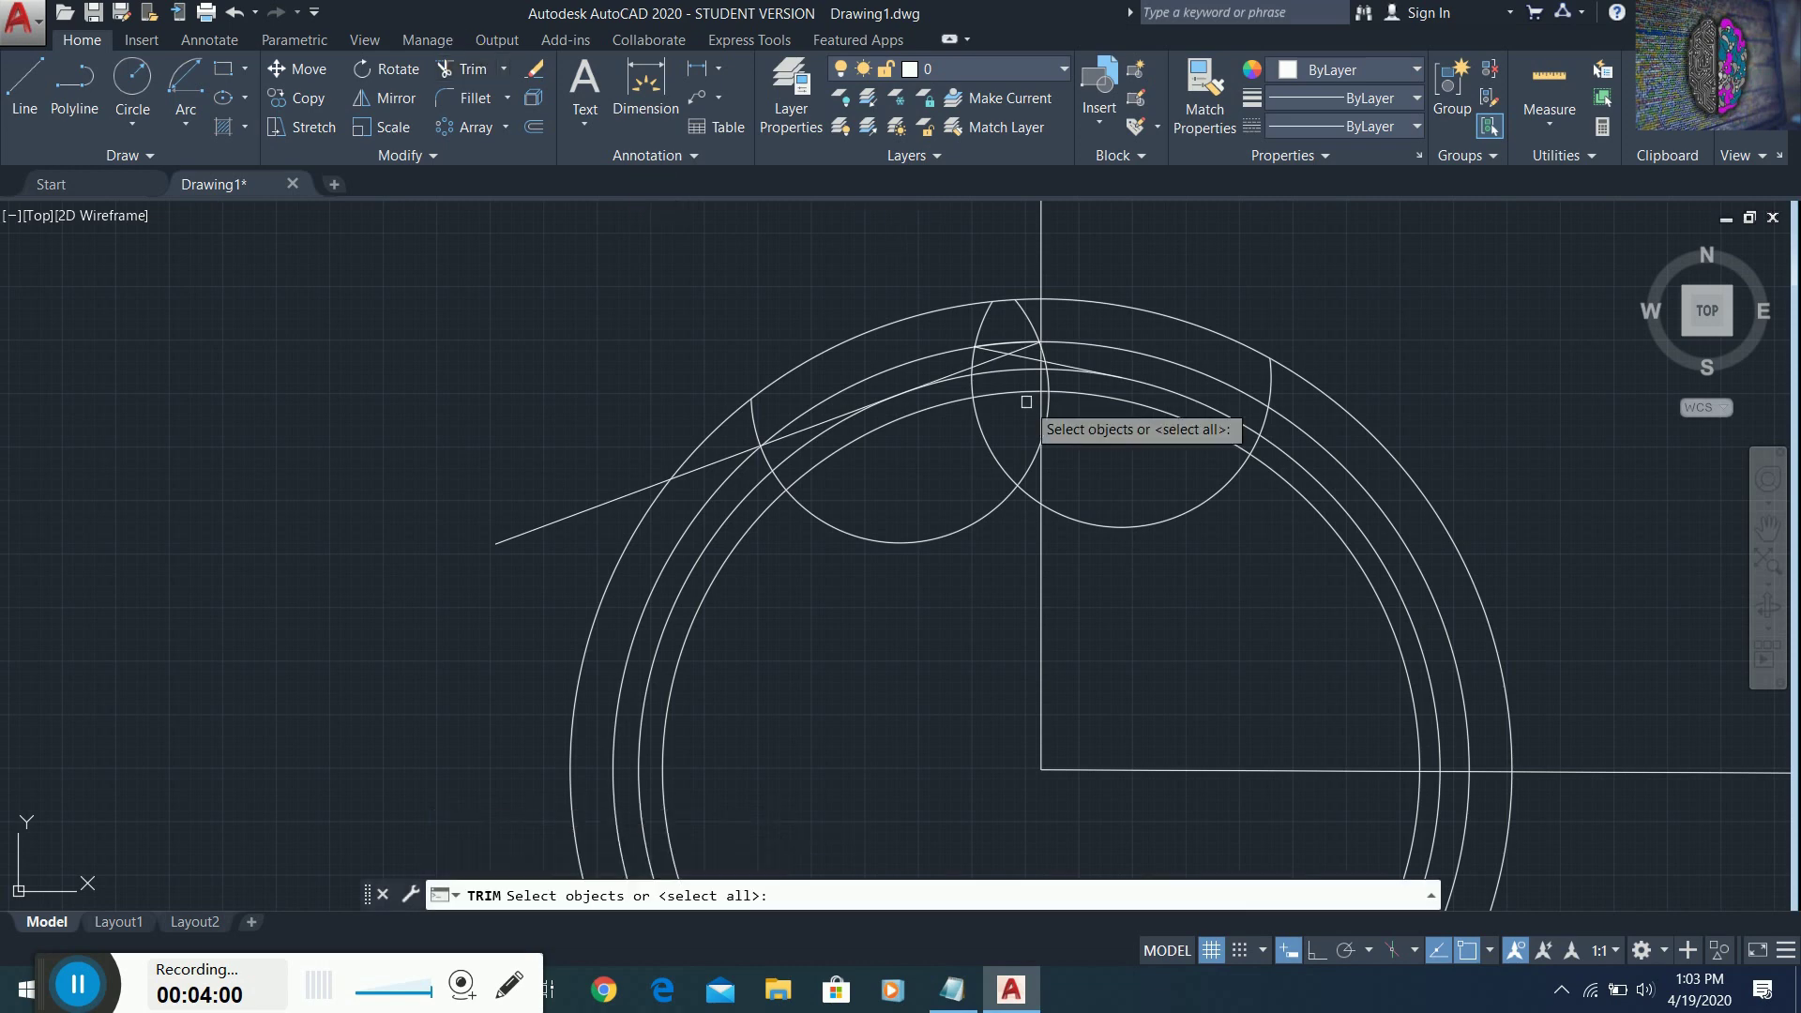
left_click(989, 307)
left_click(1043, 345)
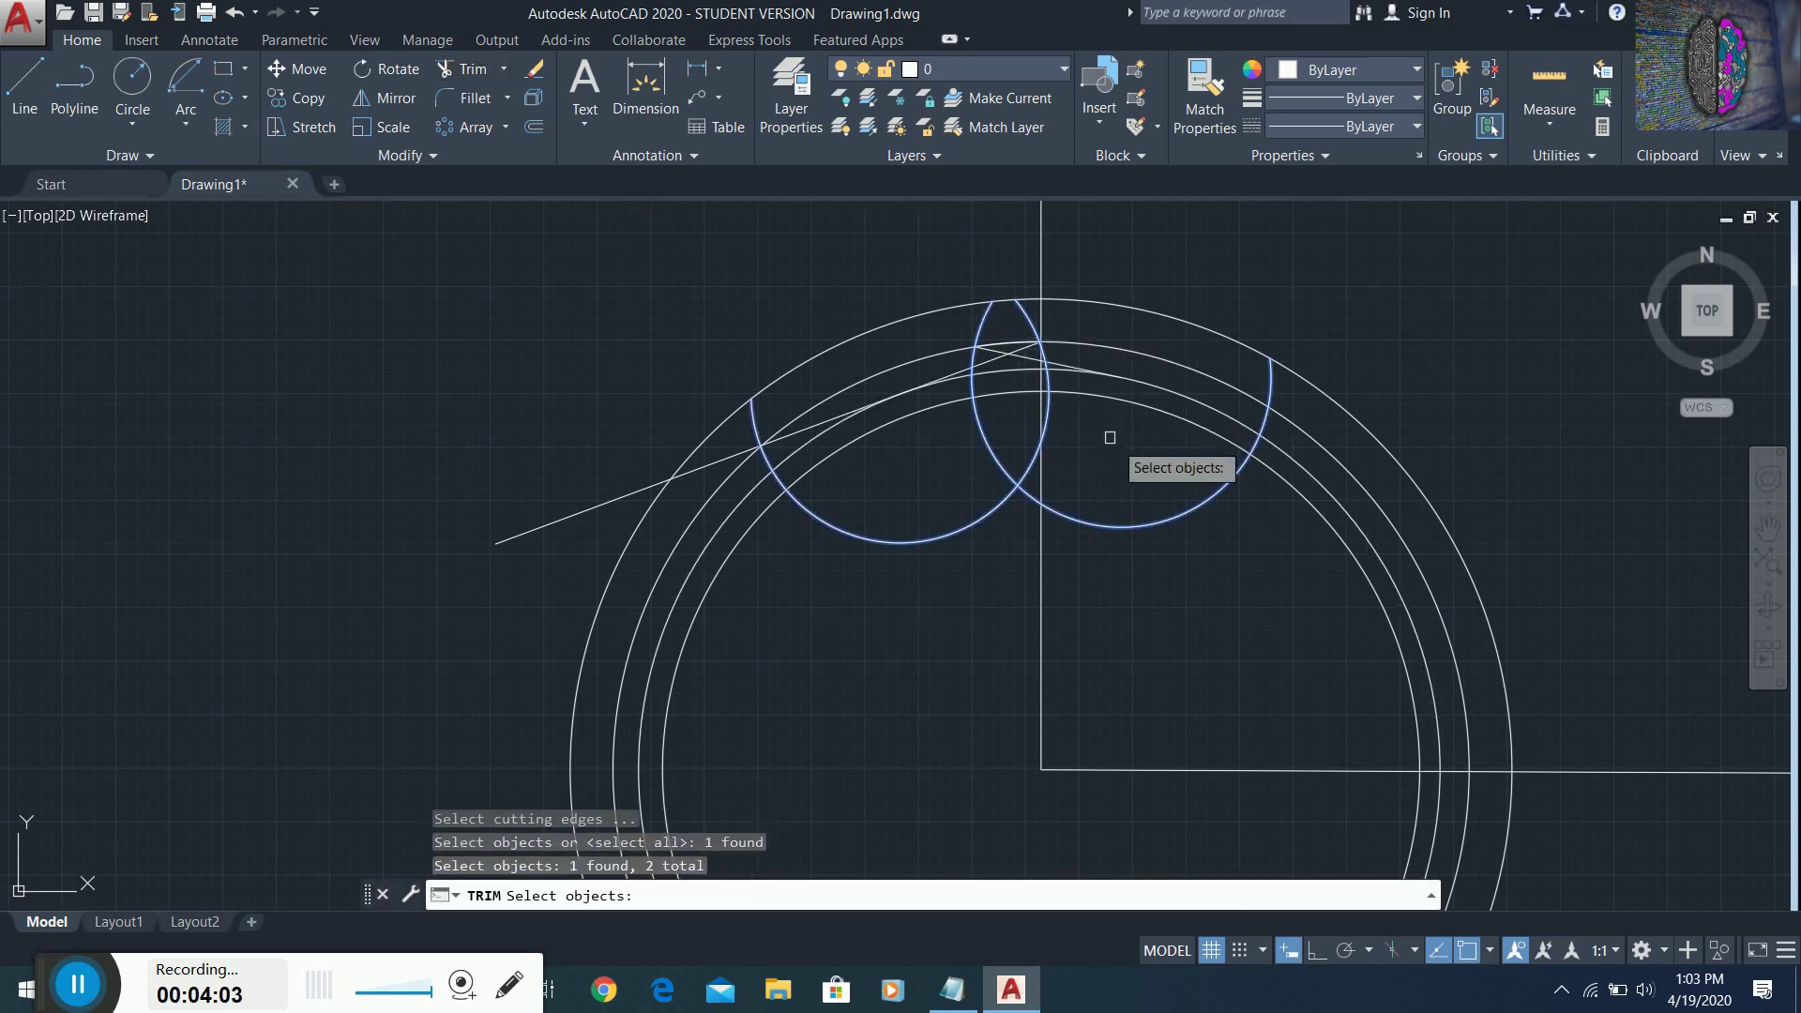
key("Return")
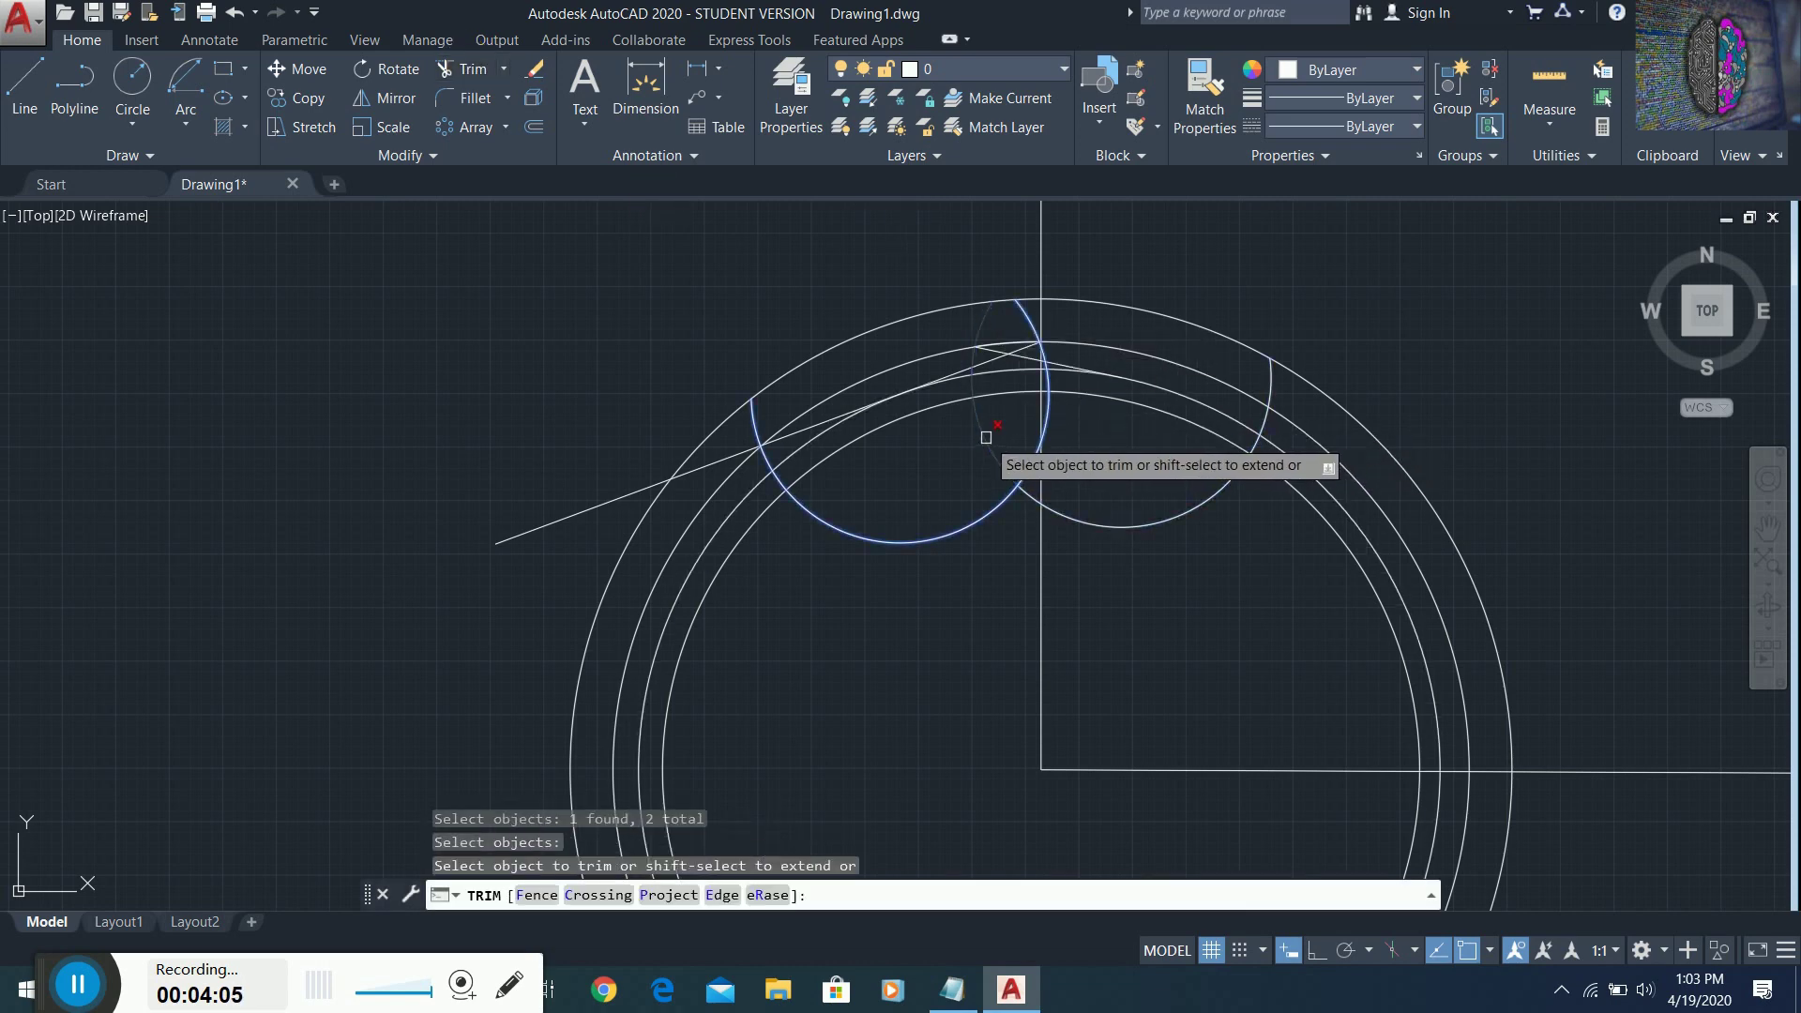
left_click(1011, 355)
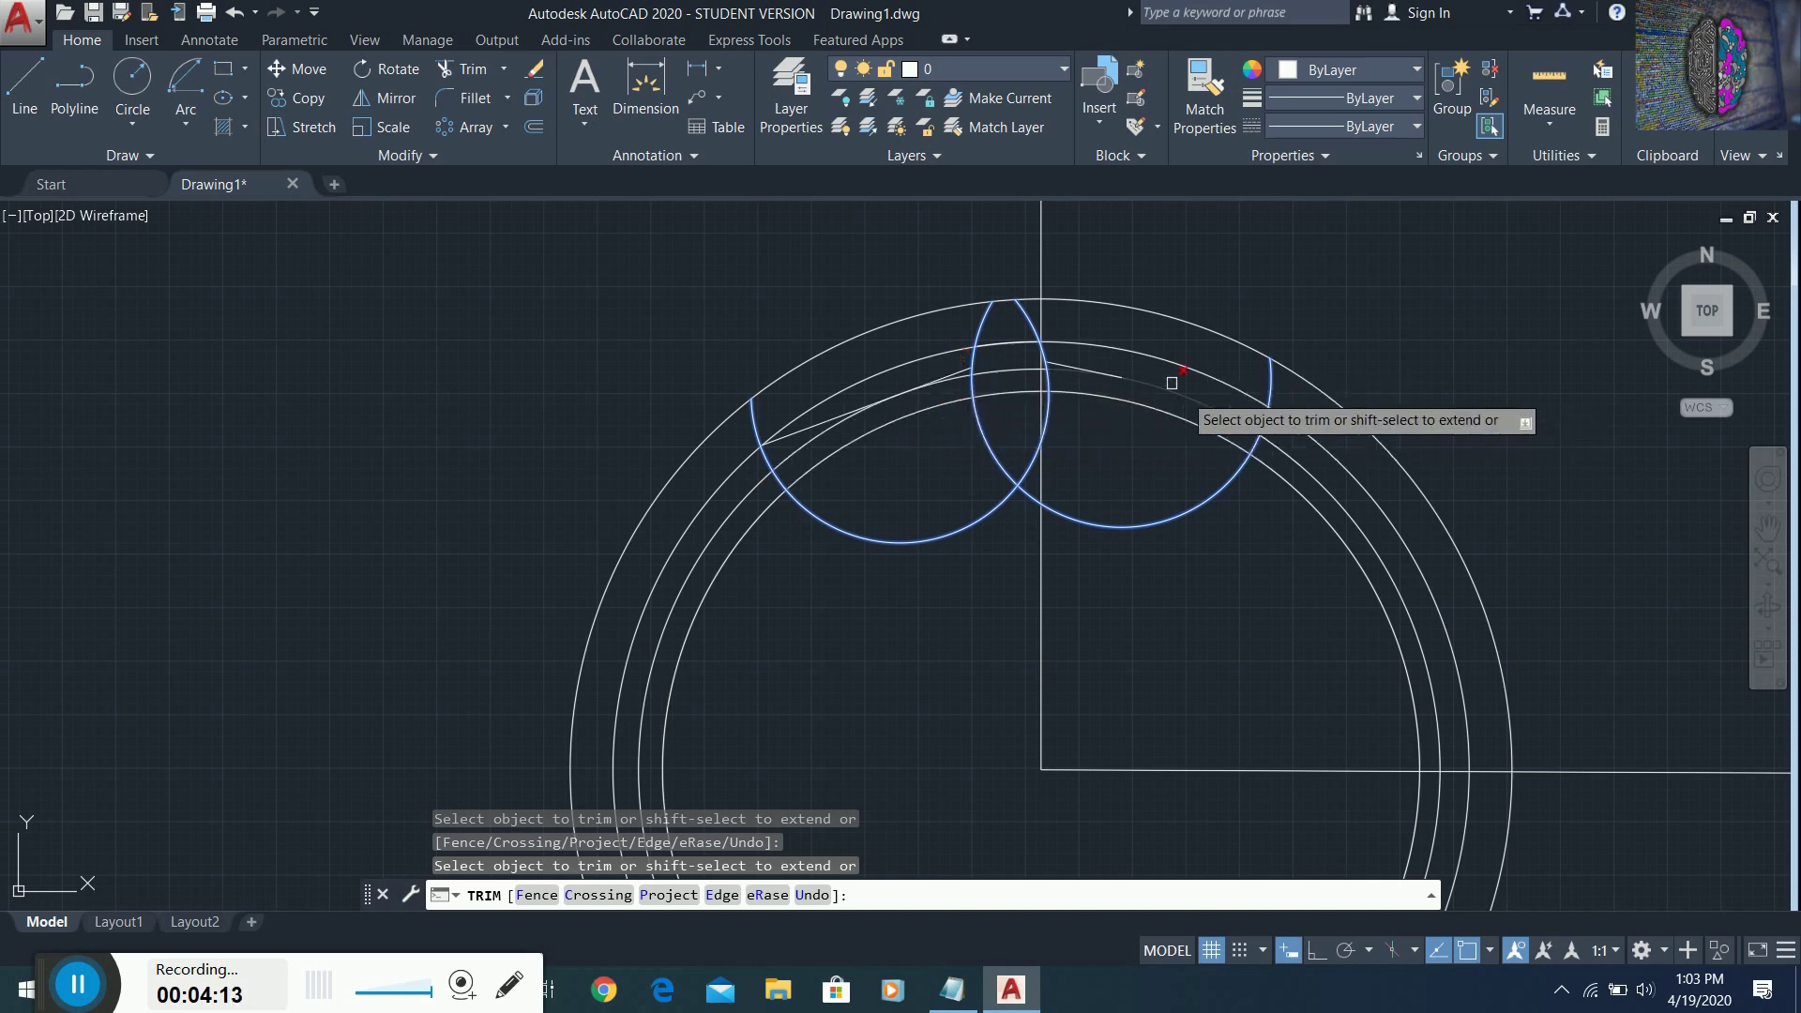
left_click(888, 373)
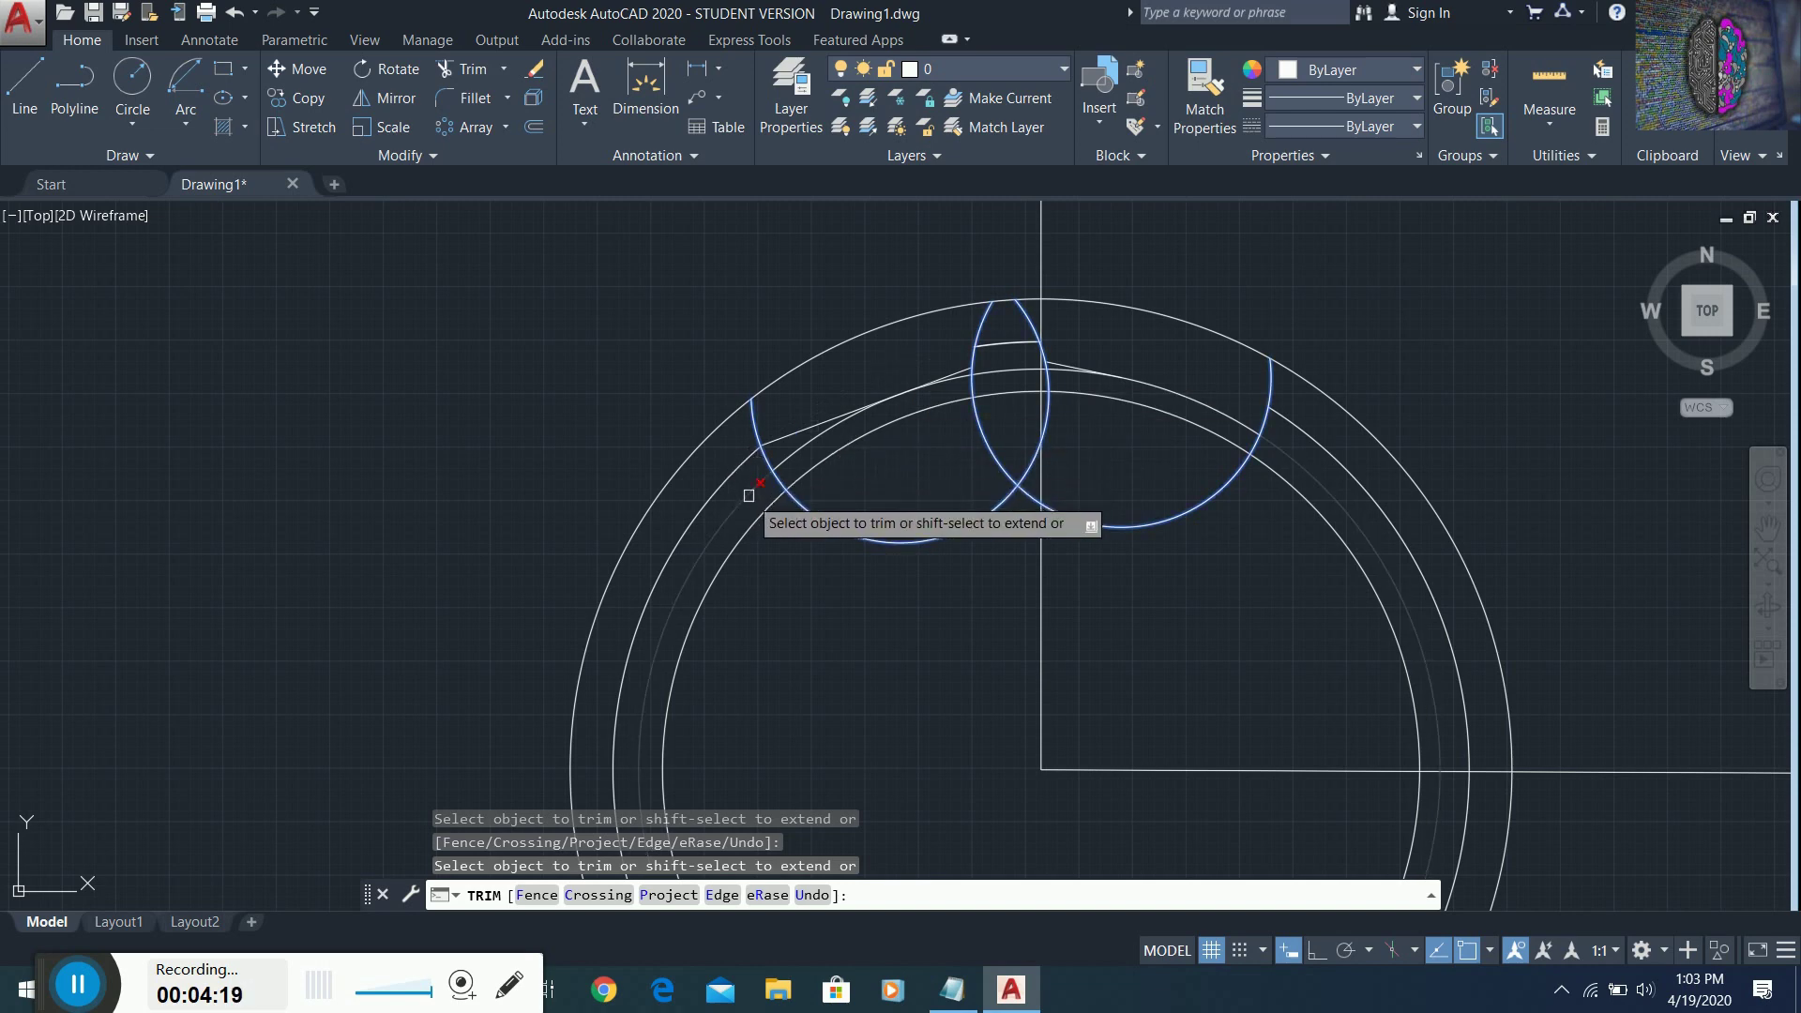
left_click(824, 430)
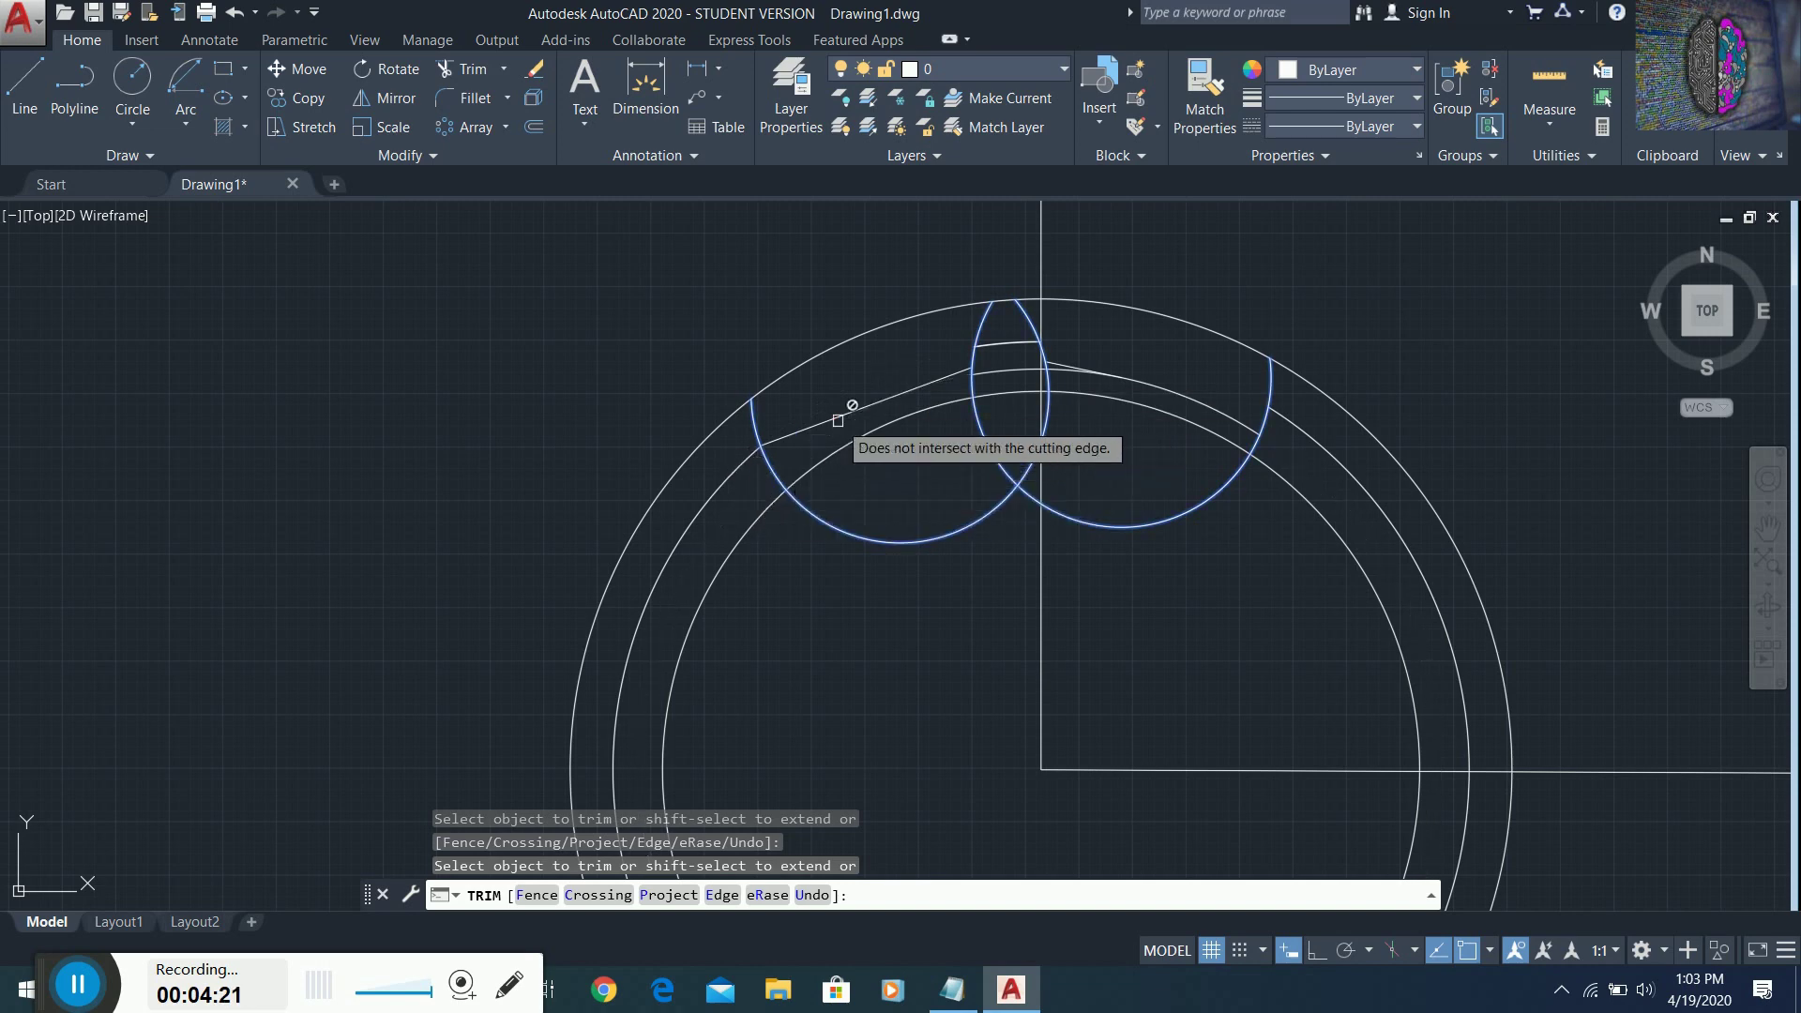
left_click(1005, 369)
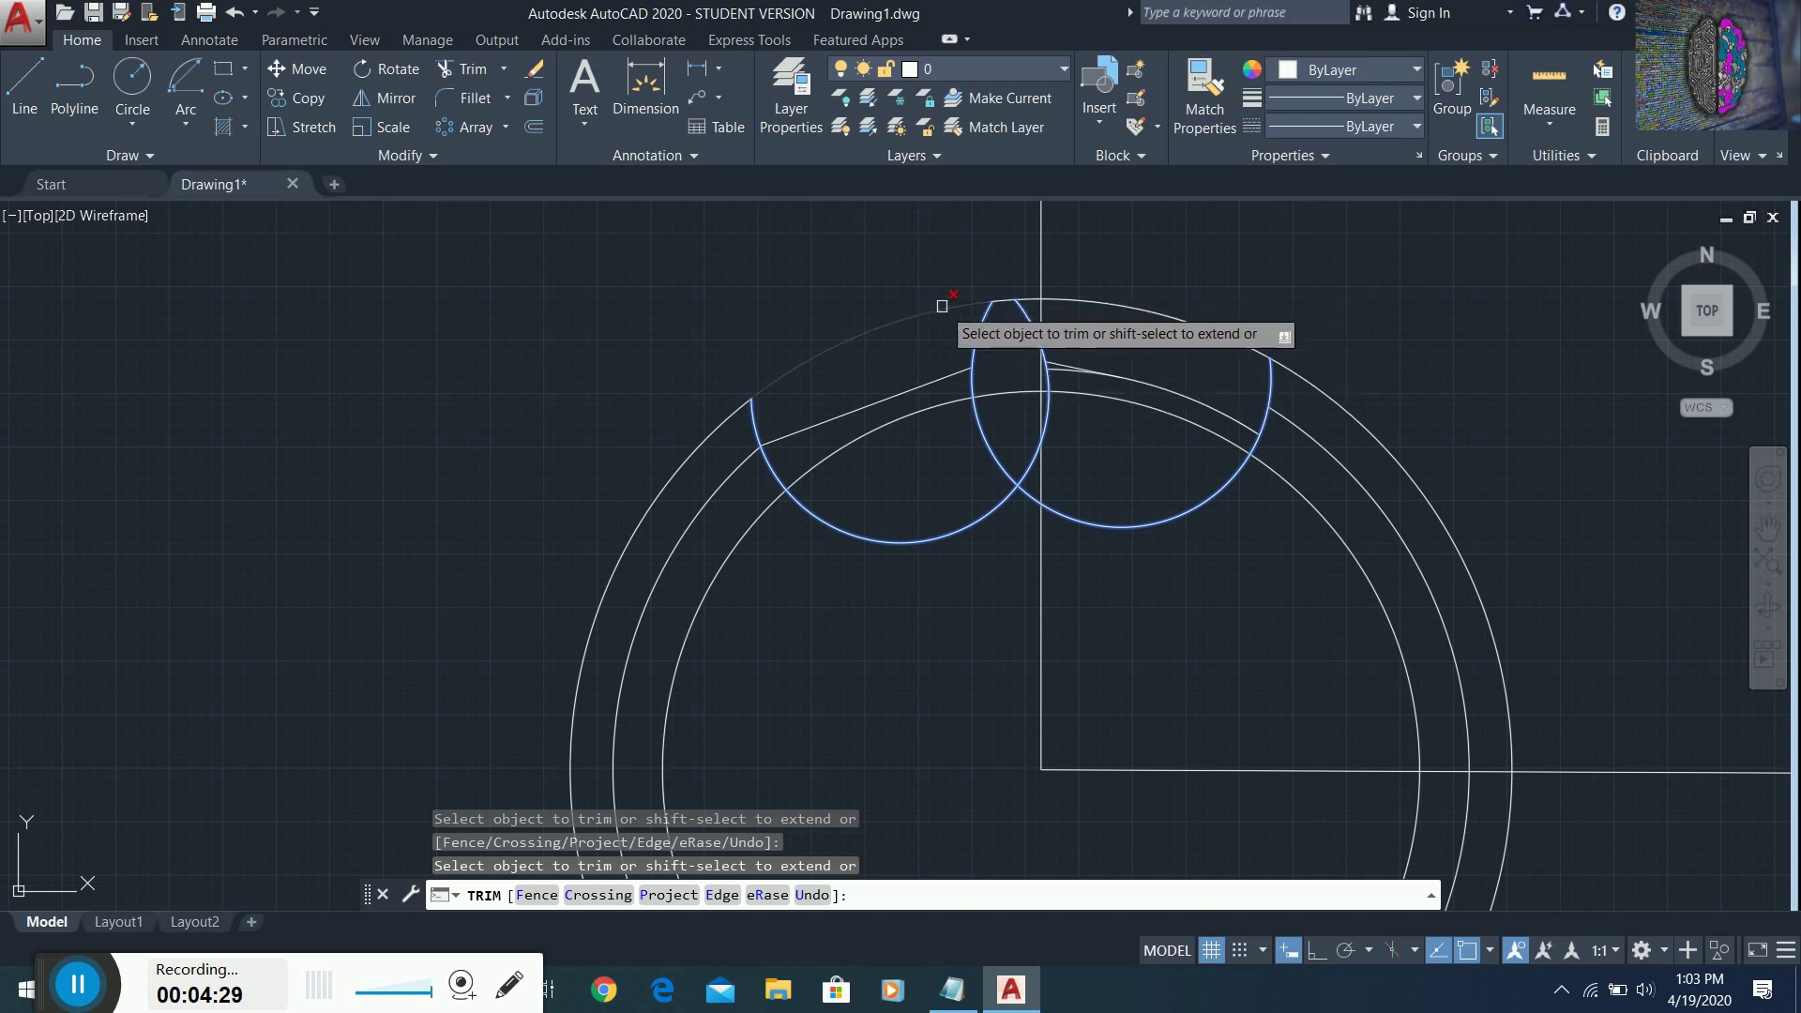
key("Return")
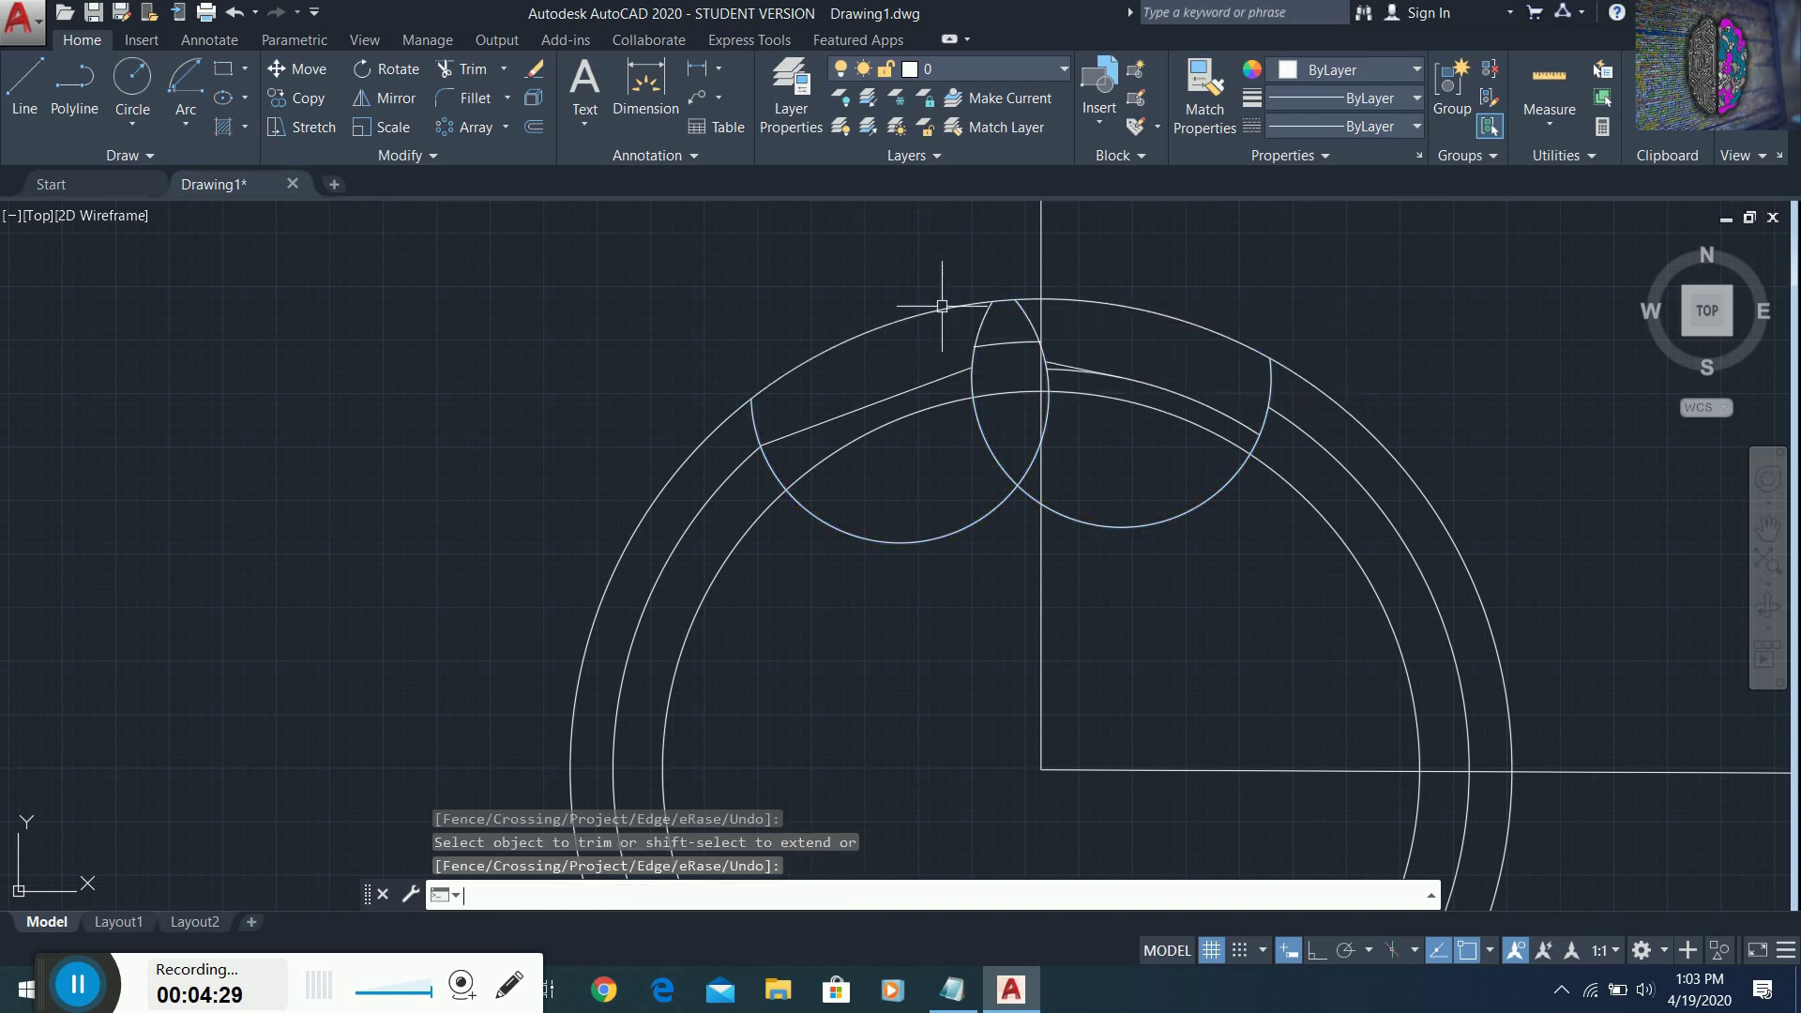
left_click(534, 71)
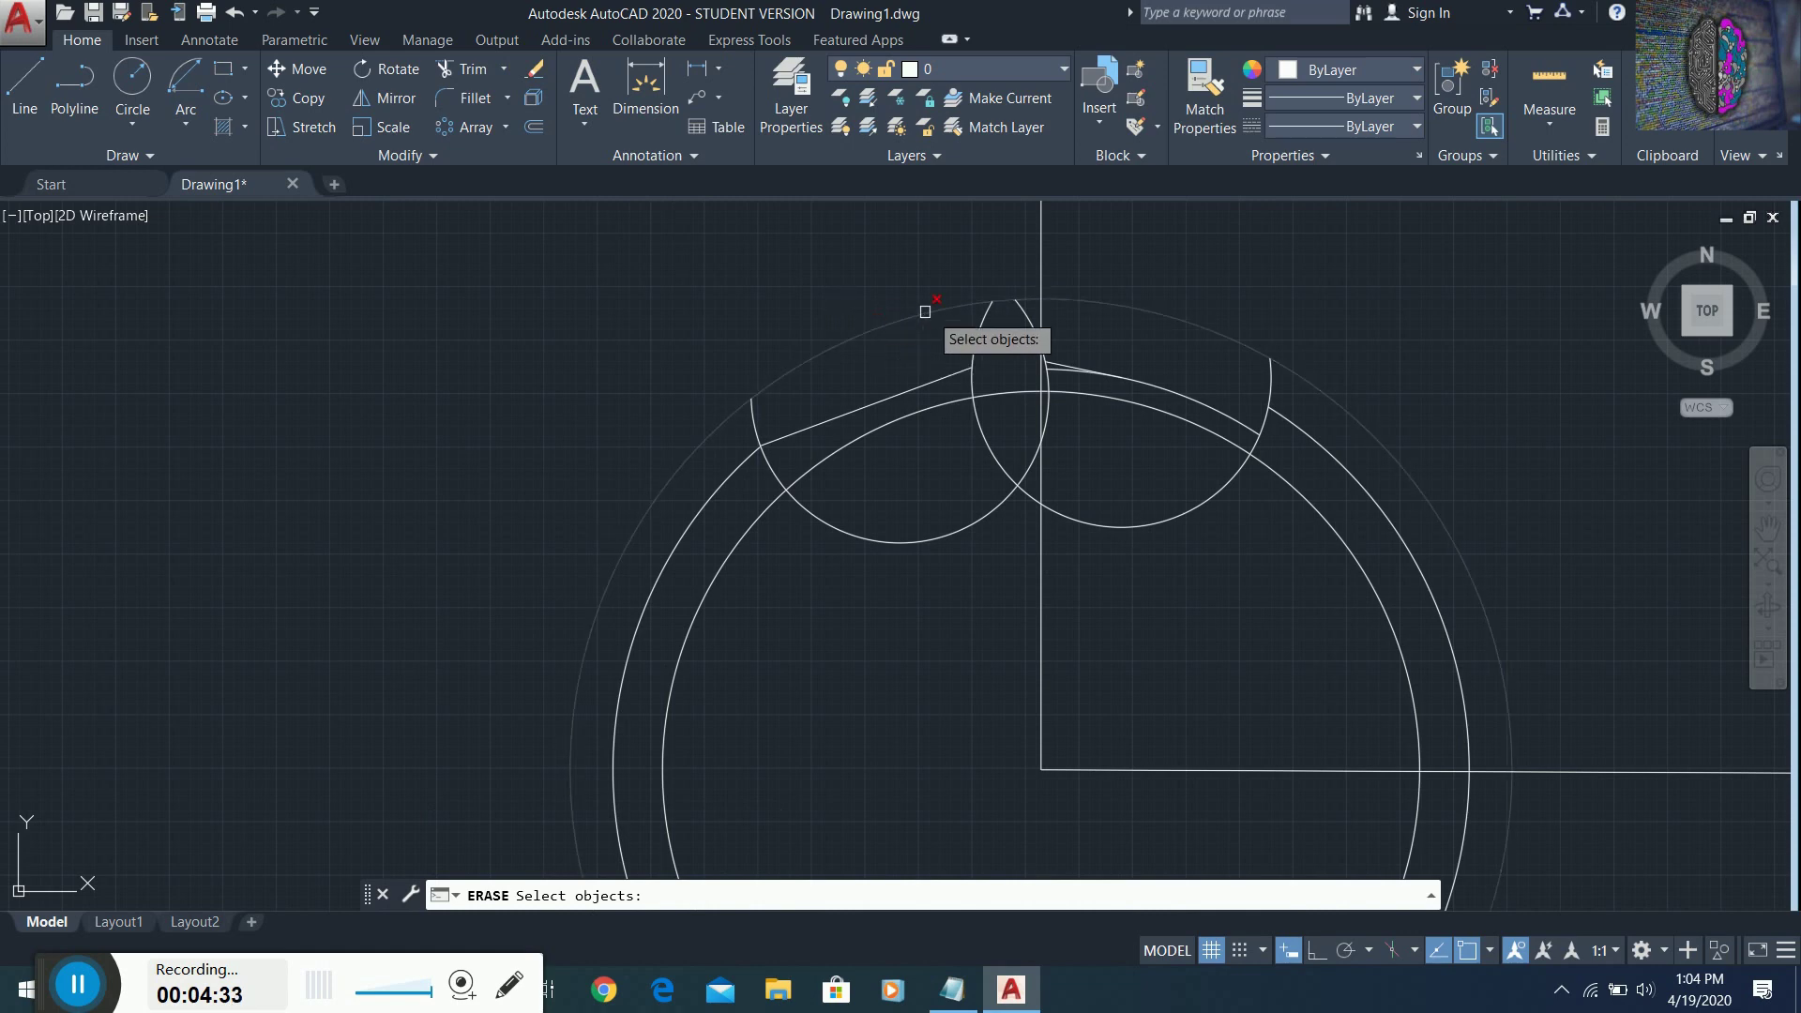
left_click(480, 62)
left_click(987, 323)
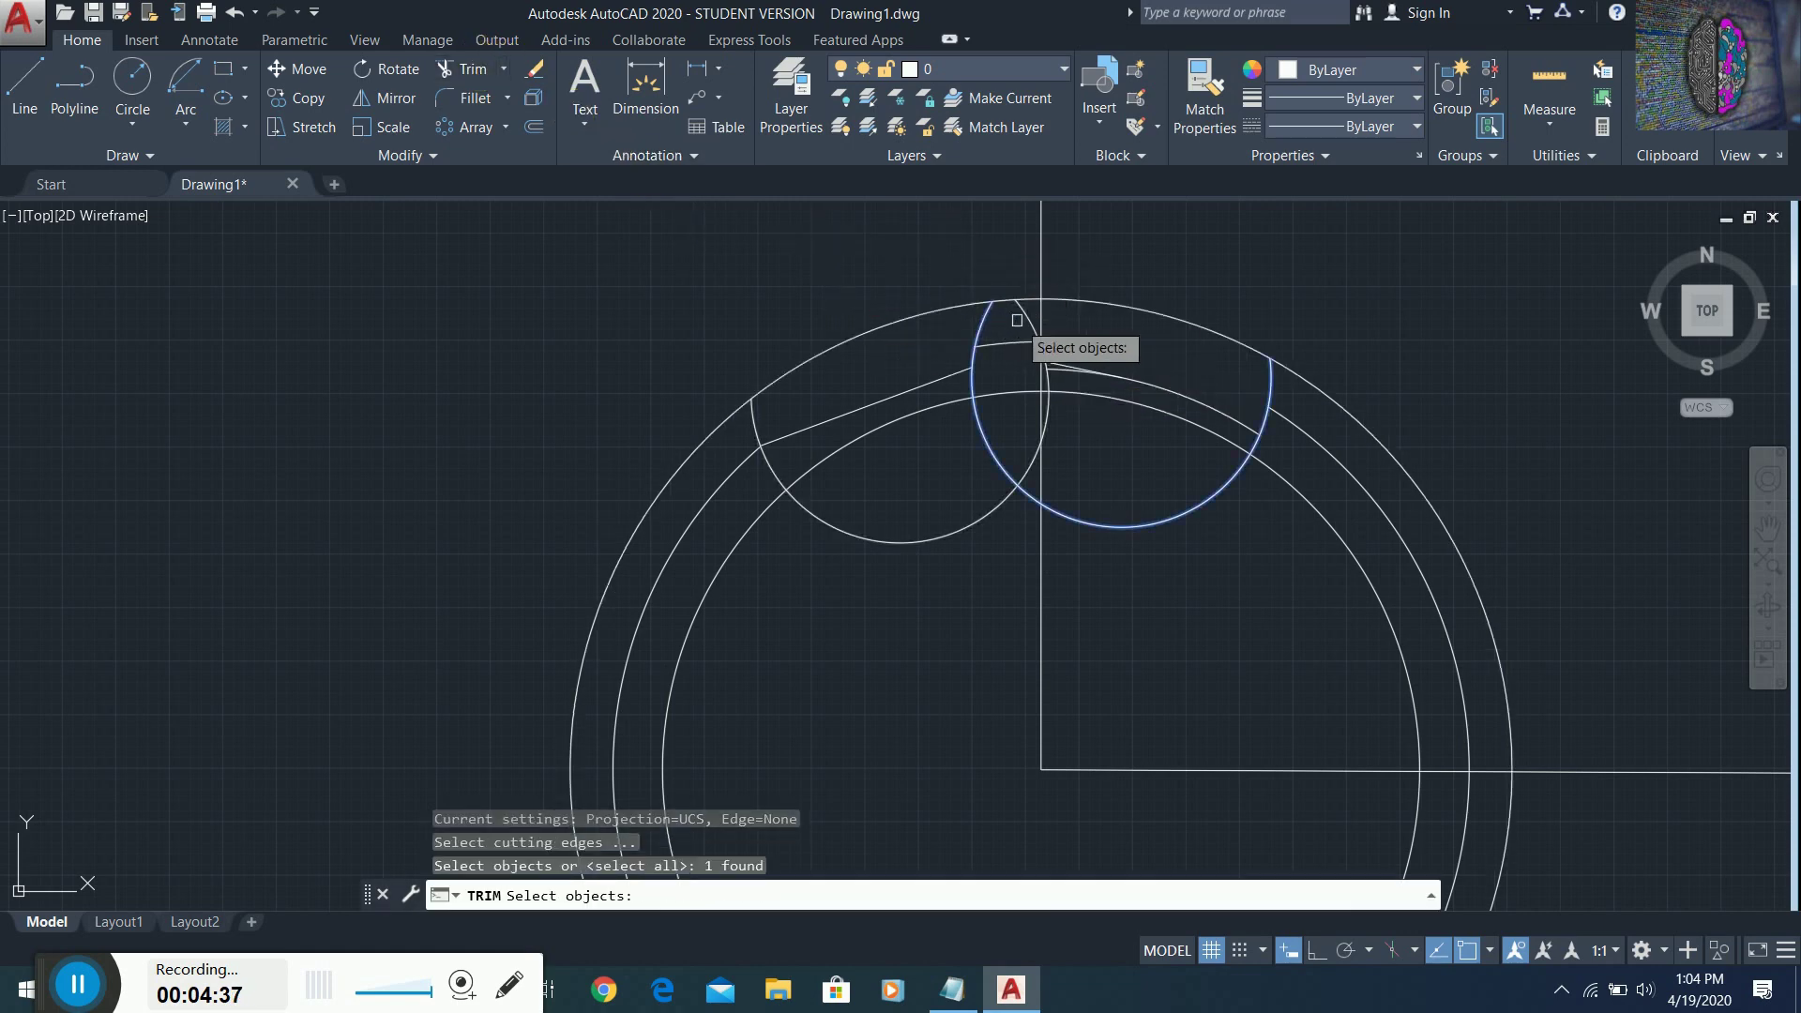
left_click(1017, 332)
key("Return")
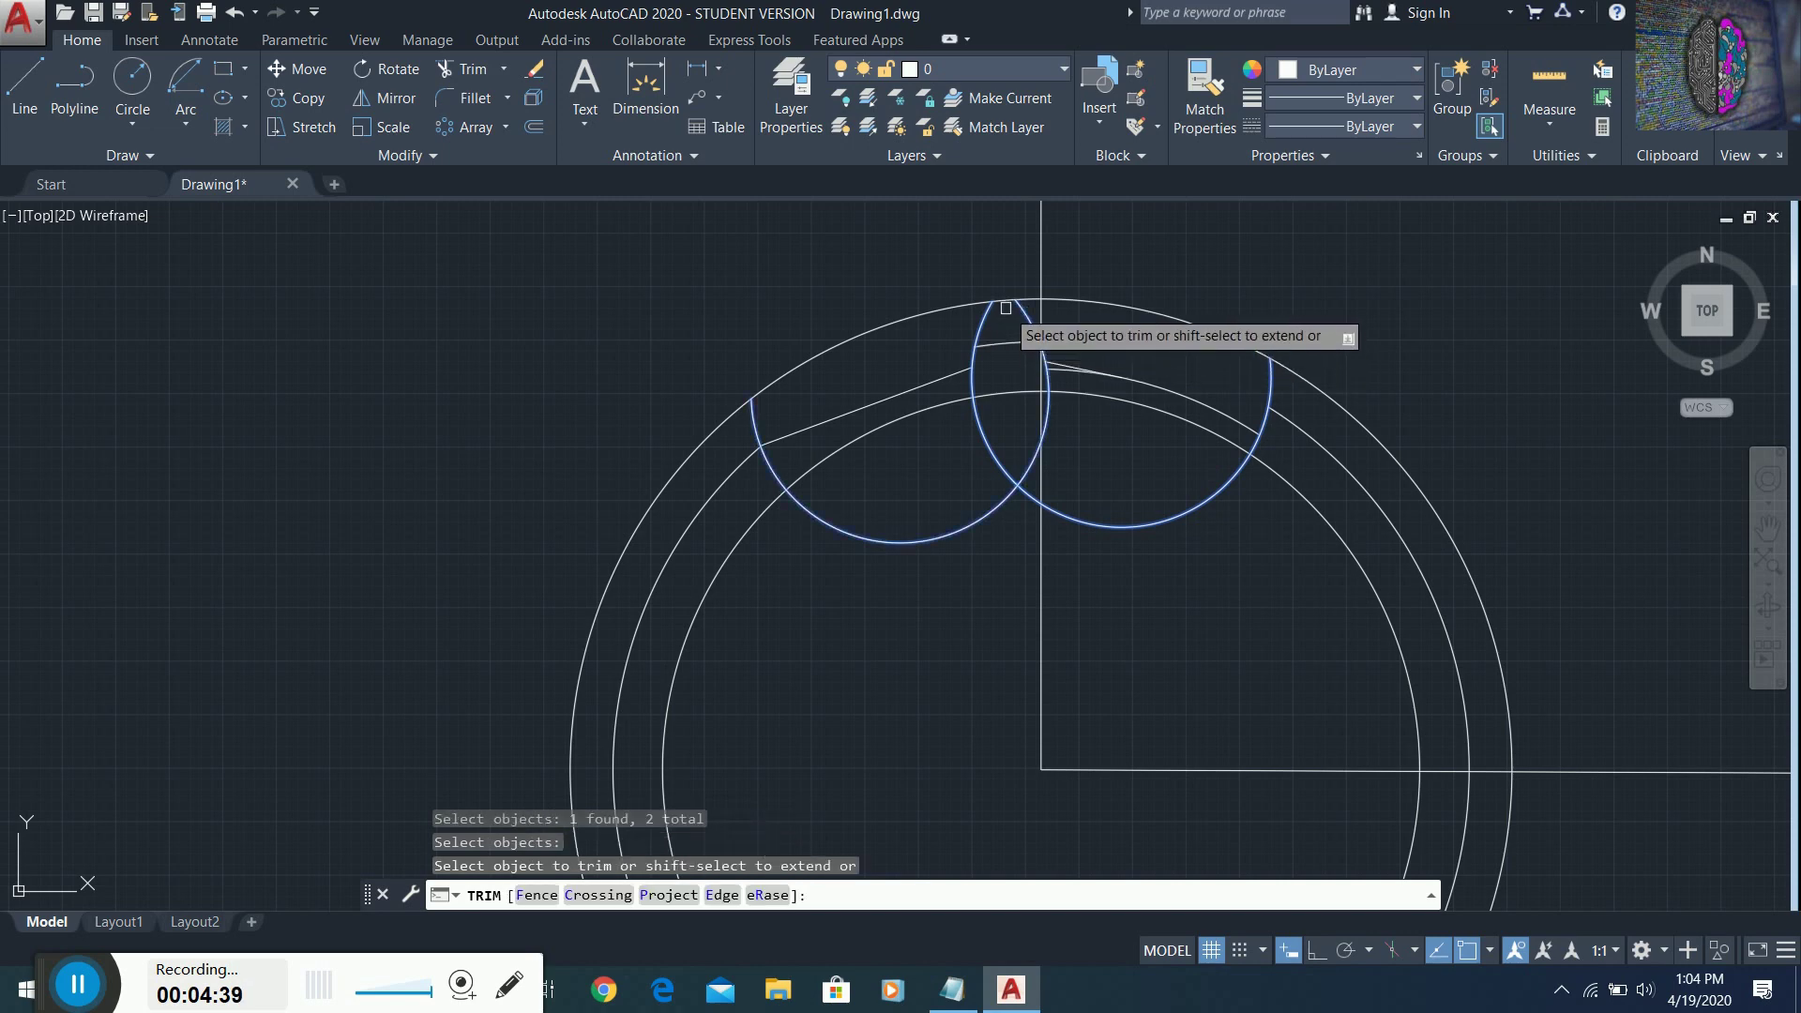
key("Return")
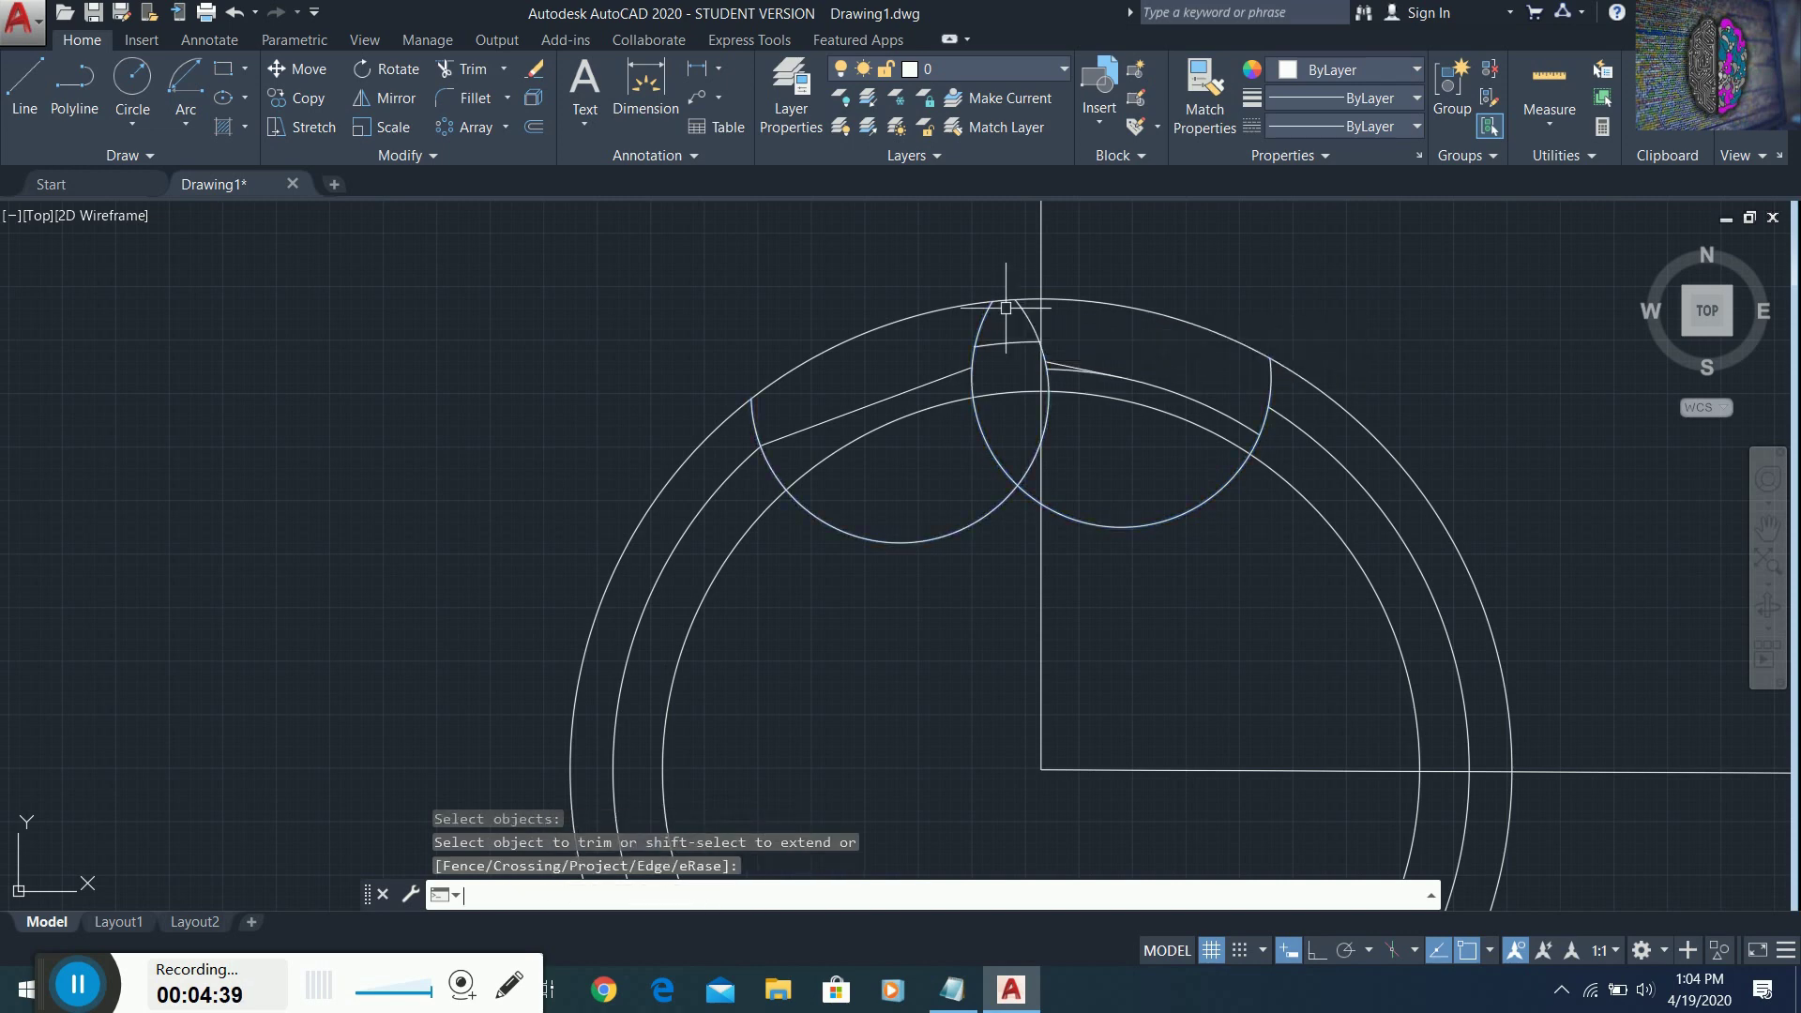
- Using both flank arcs as cutting edges, trim the outermost circle on both sides of the tooth and the outward-facing portions of the two flank circles
left_click(474, 69)
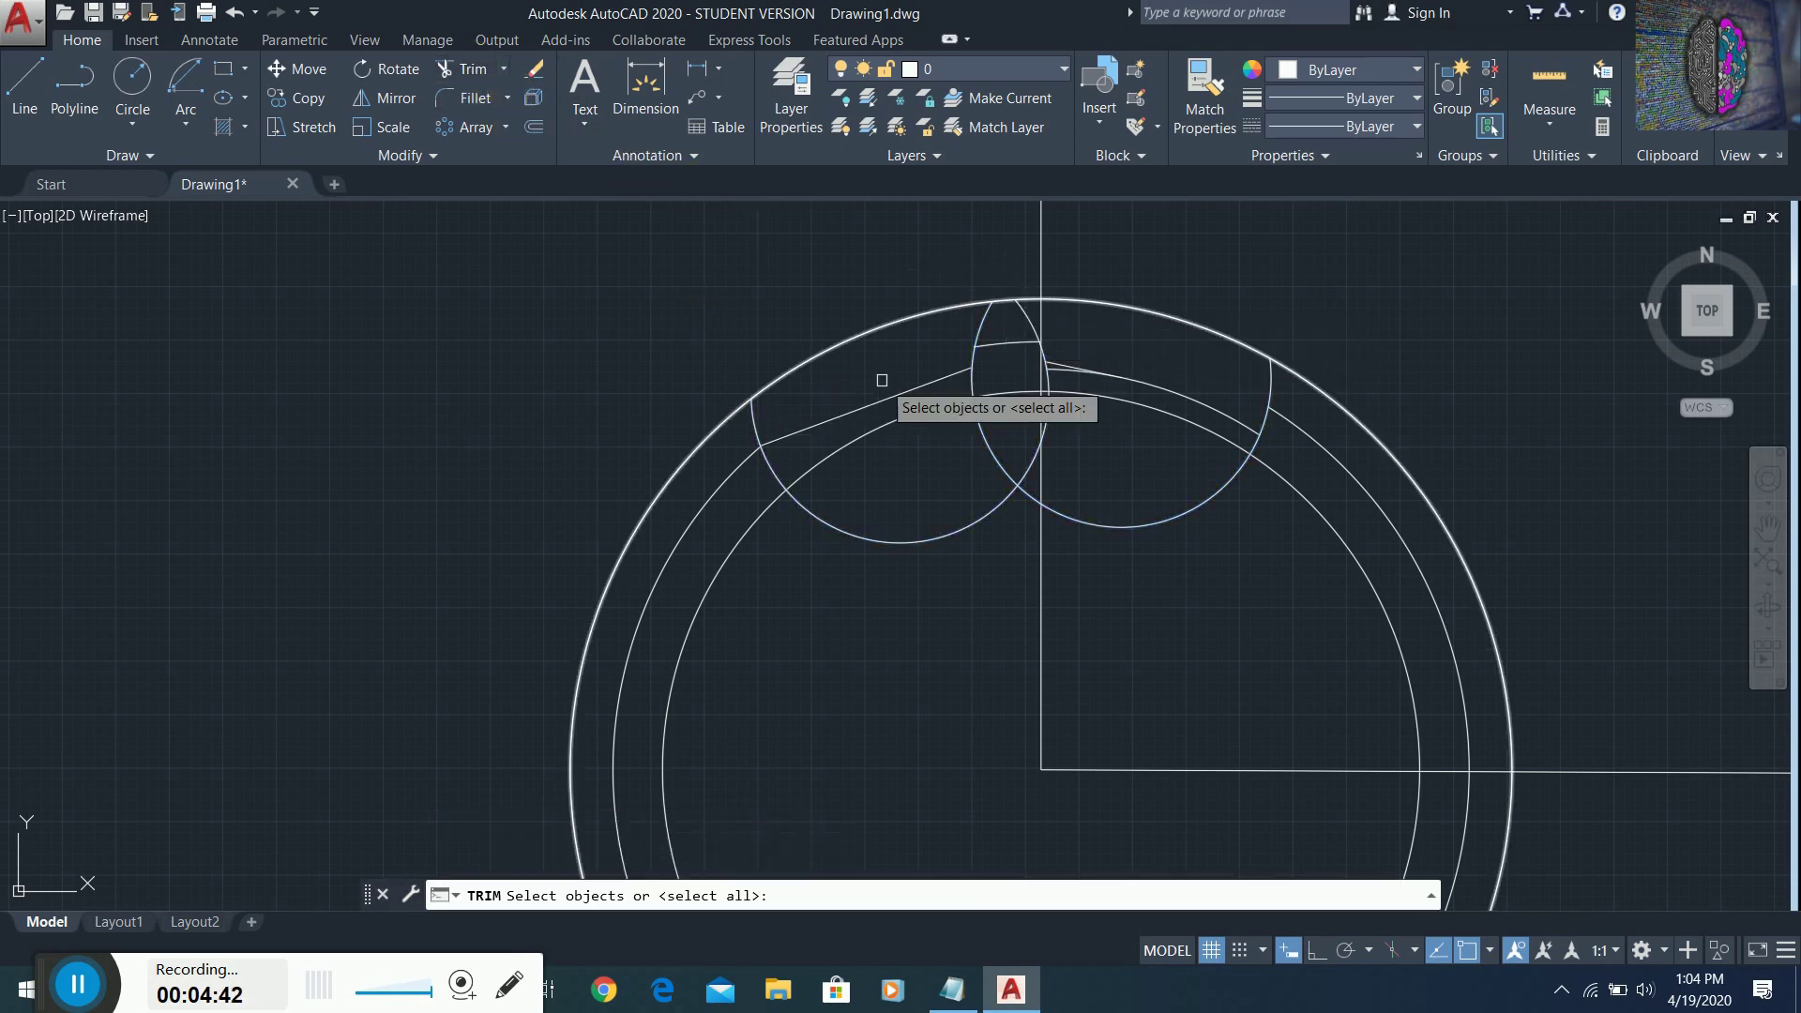
left_click(982, 324)
left_click(1026, 314)
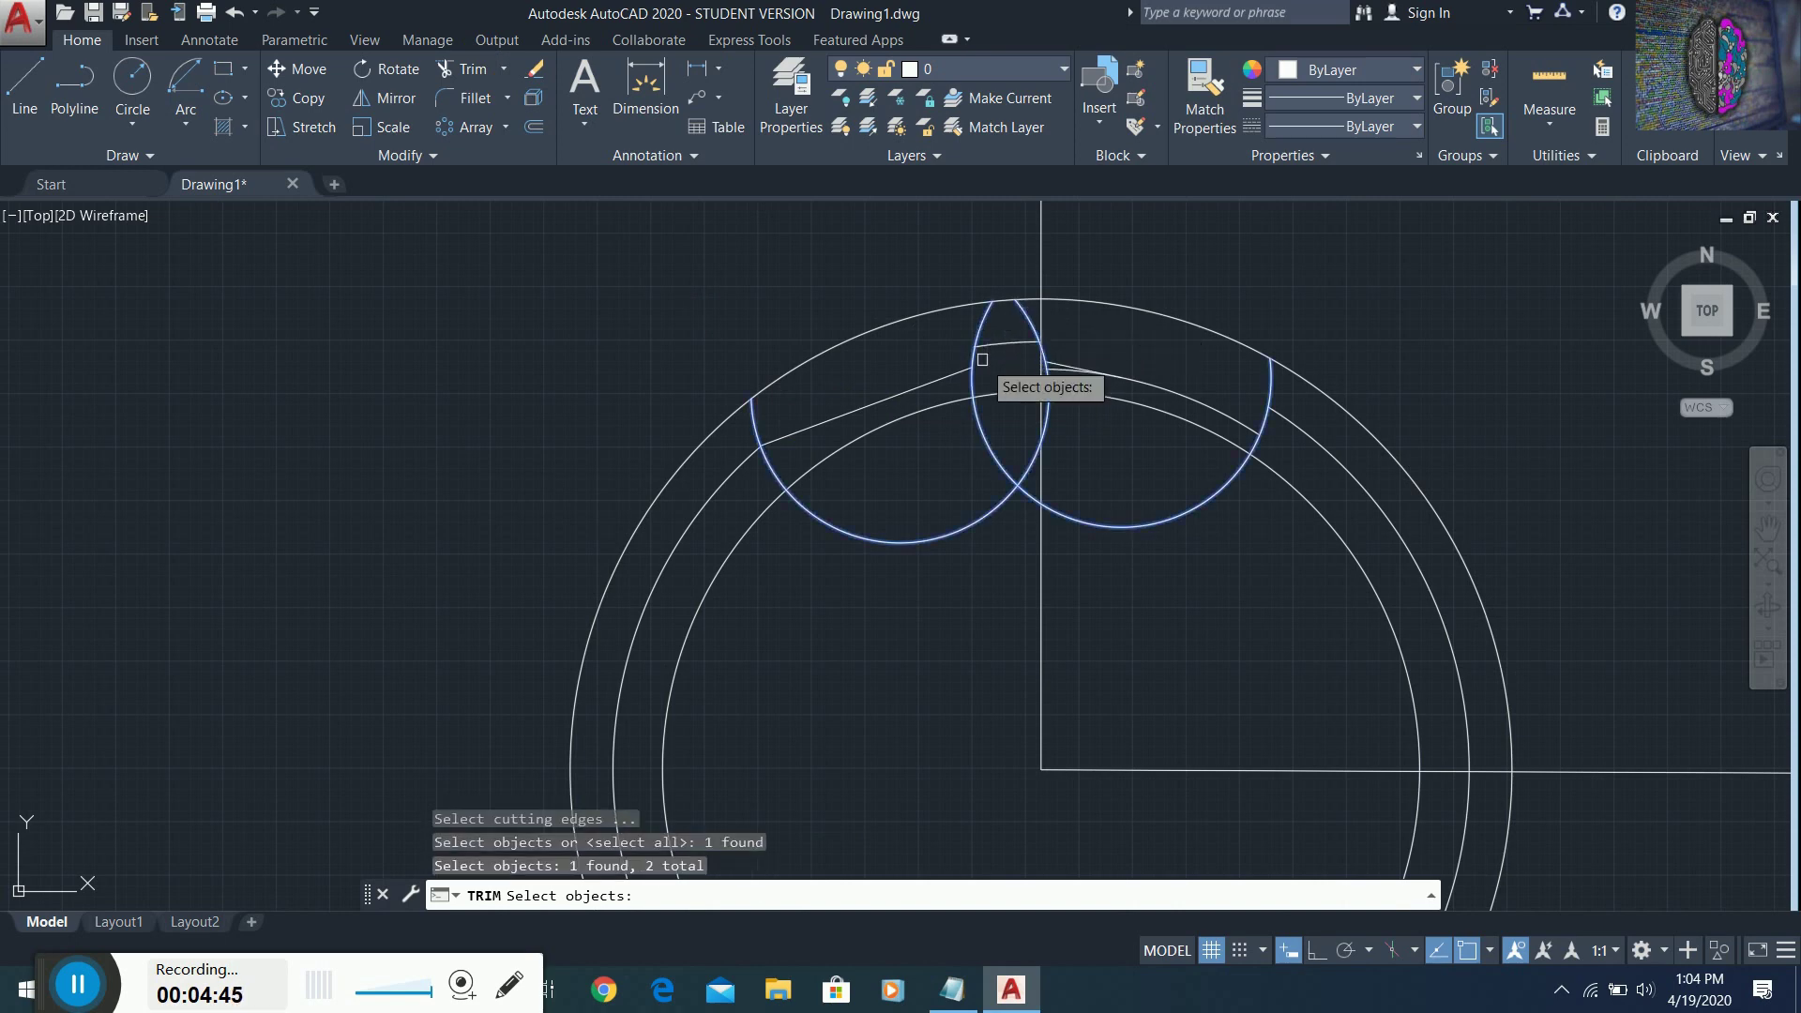
key("Return")
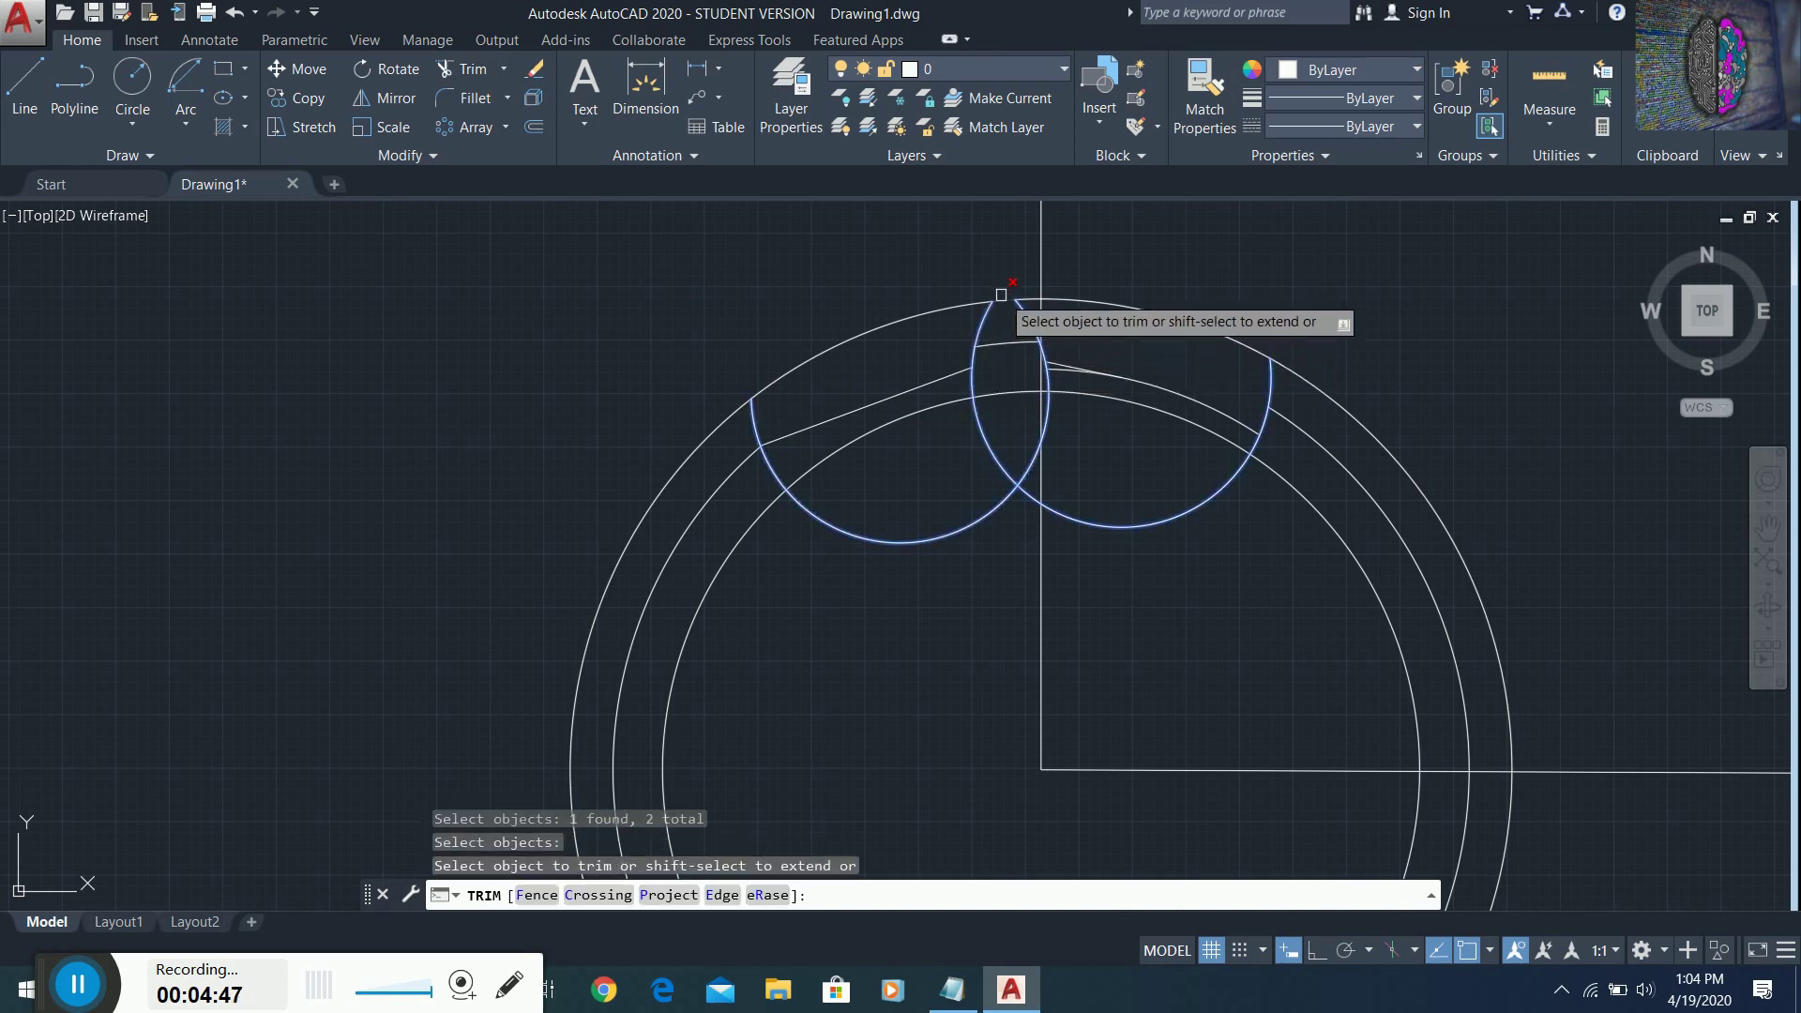
left_click(1001, 295)
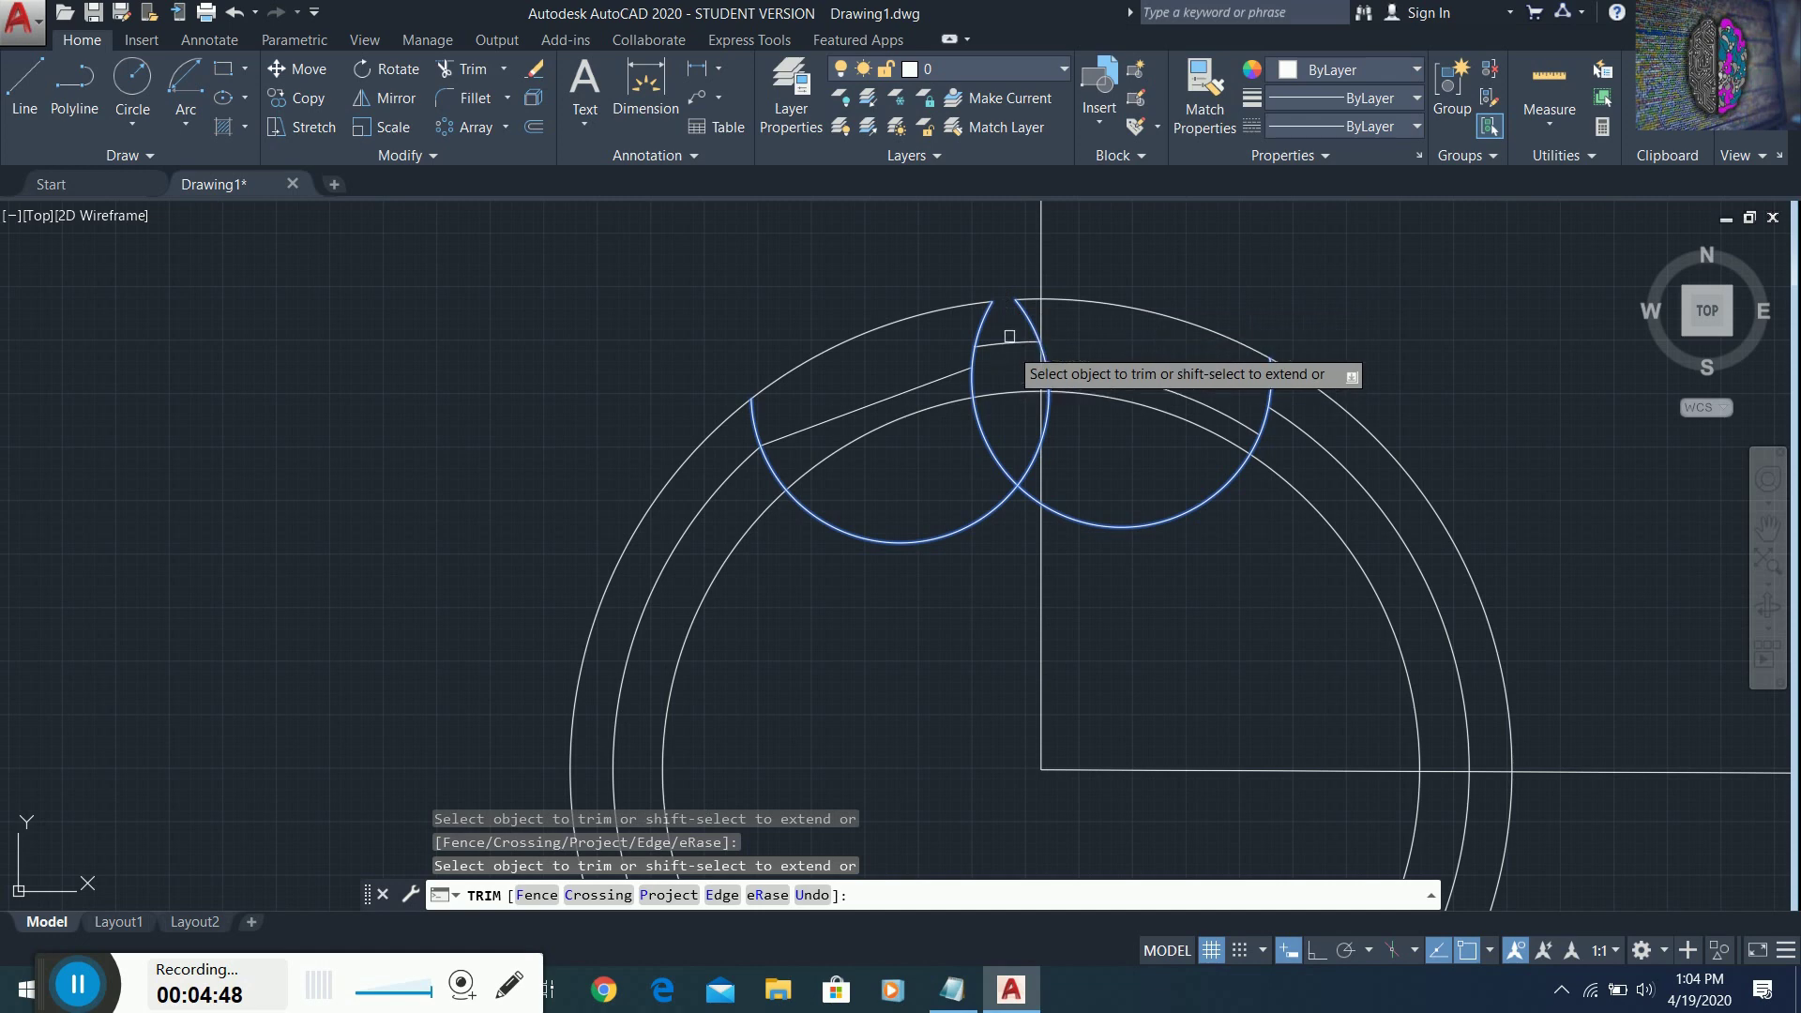
key("ctrl+z")
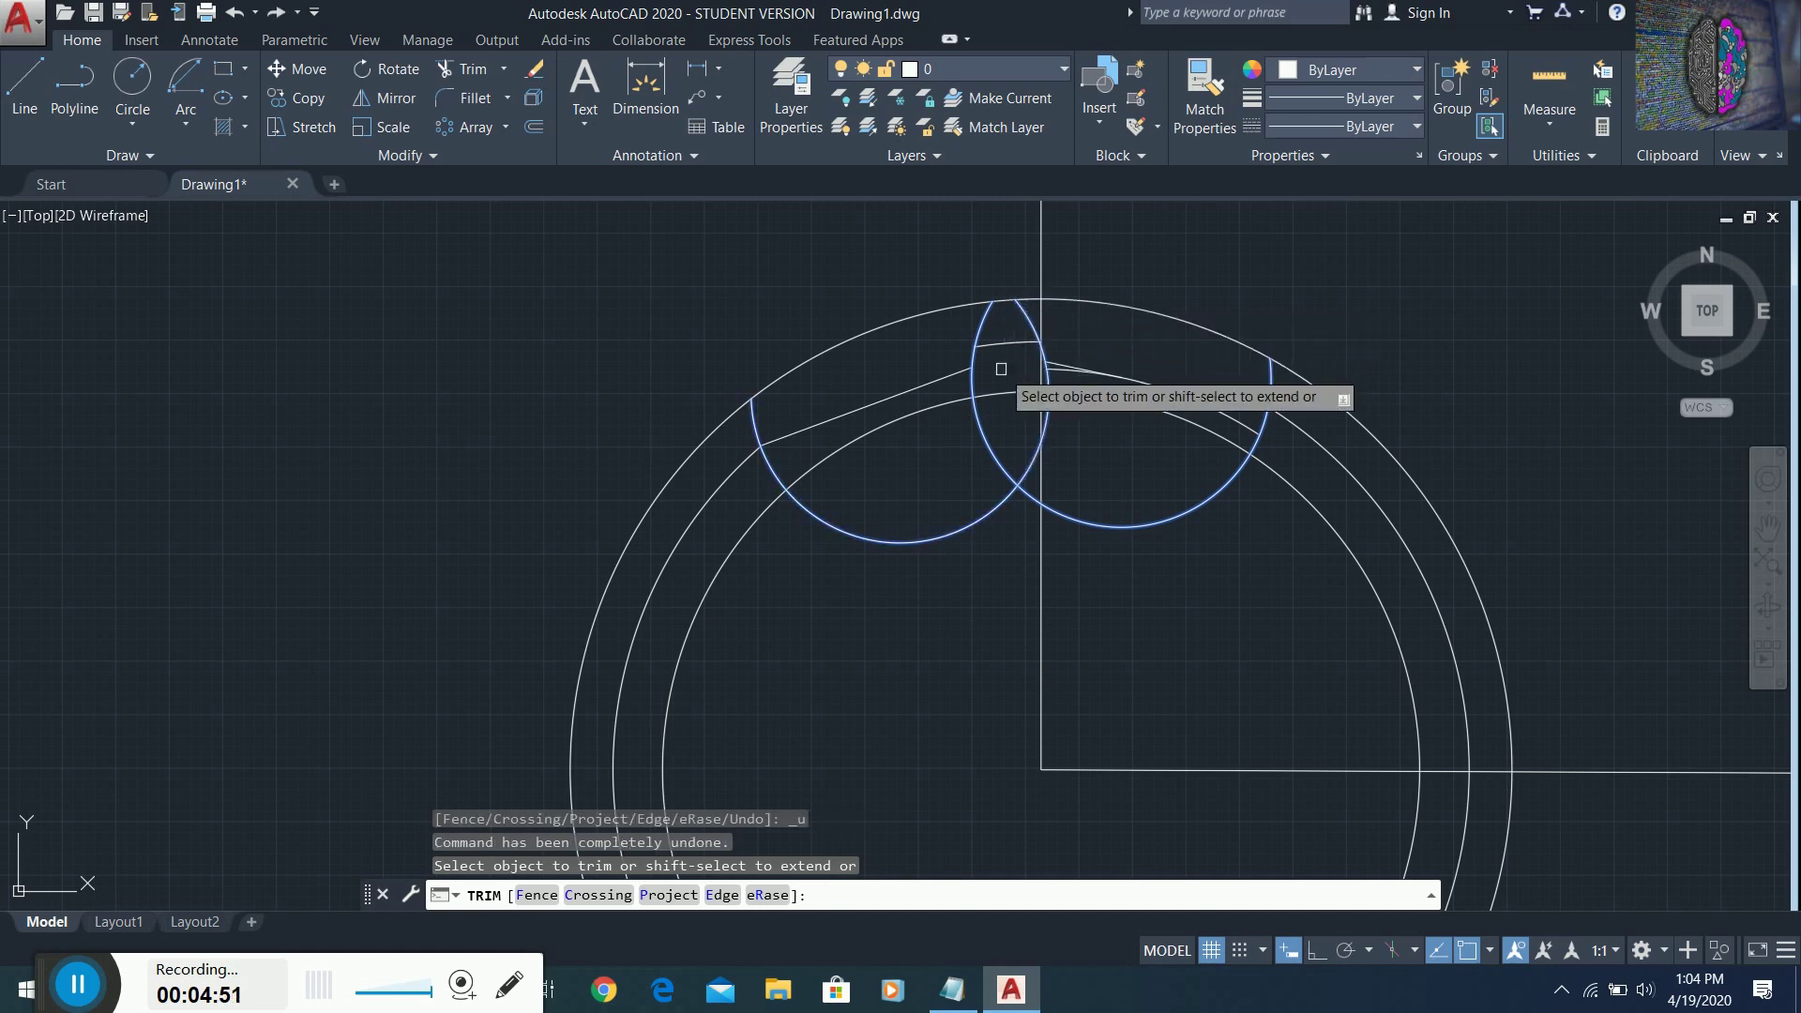
left_click(922, 302)
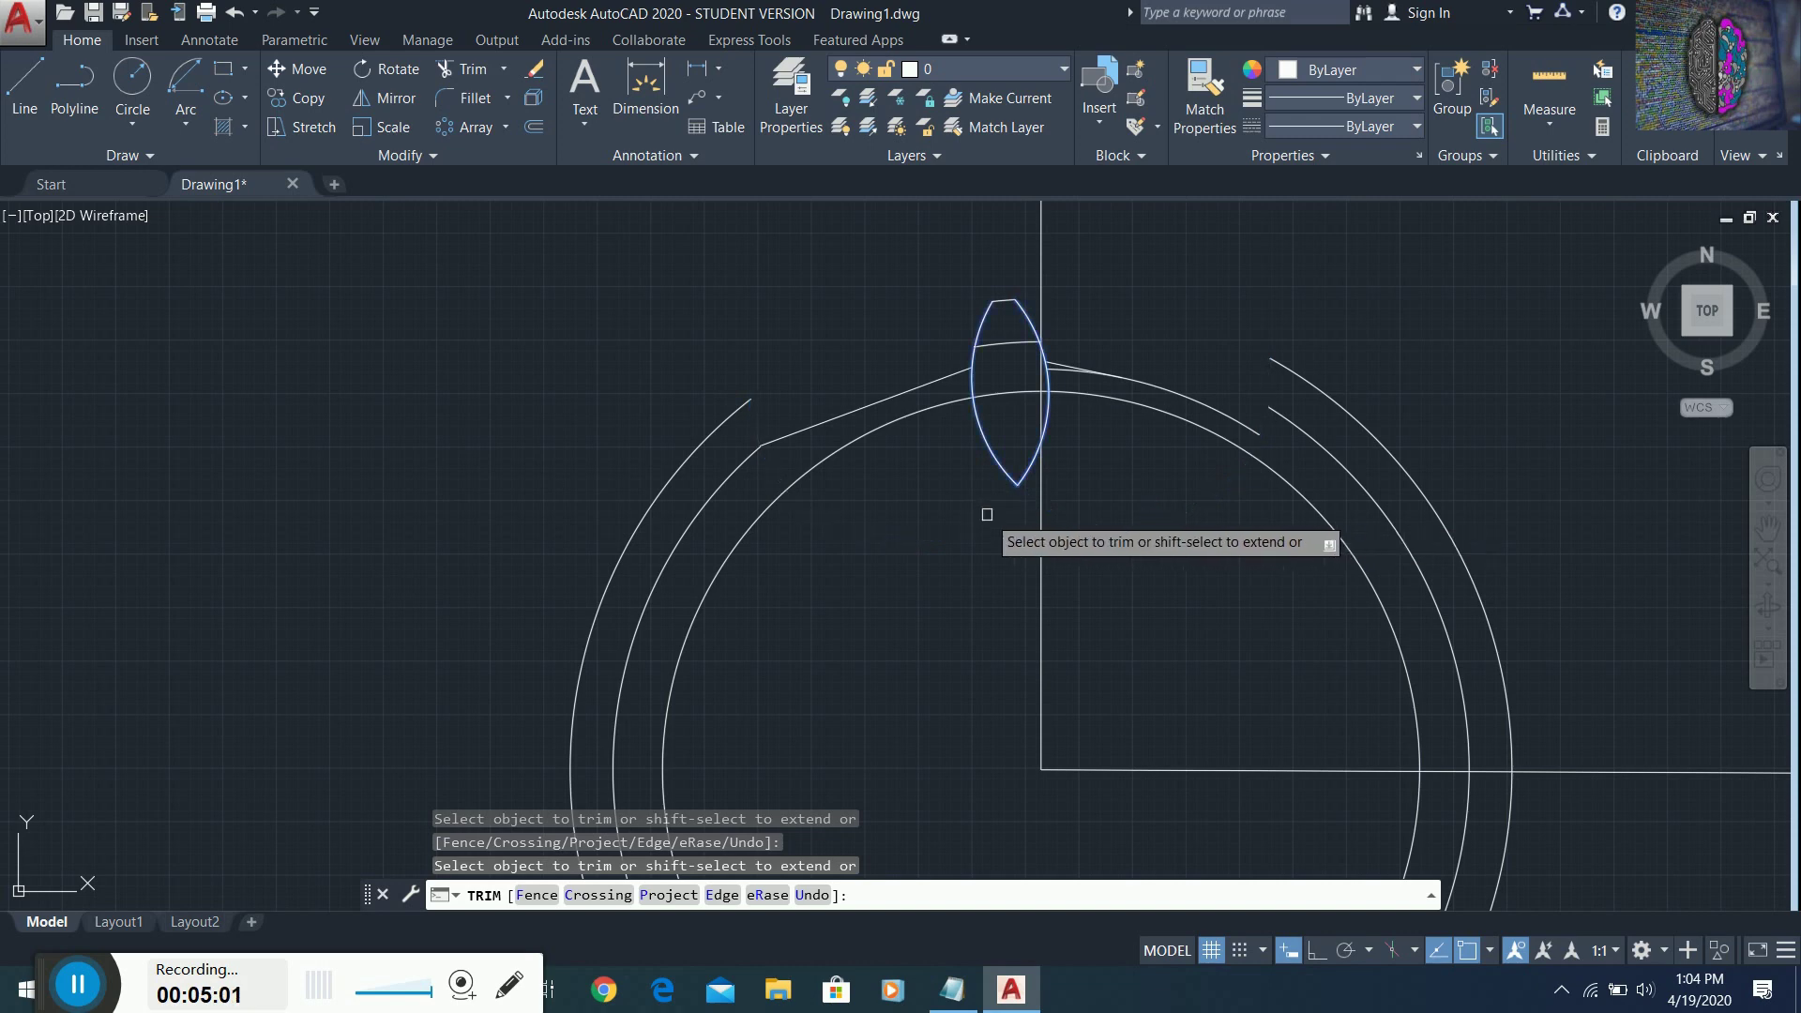
left_click_drag(968, 450, 992, 440)
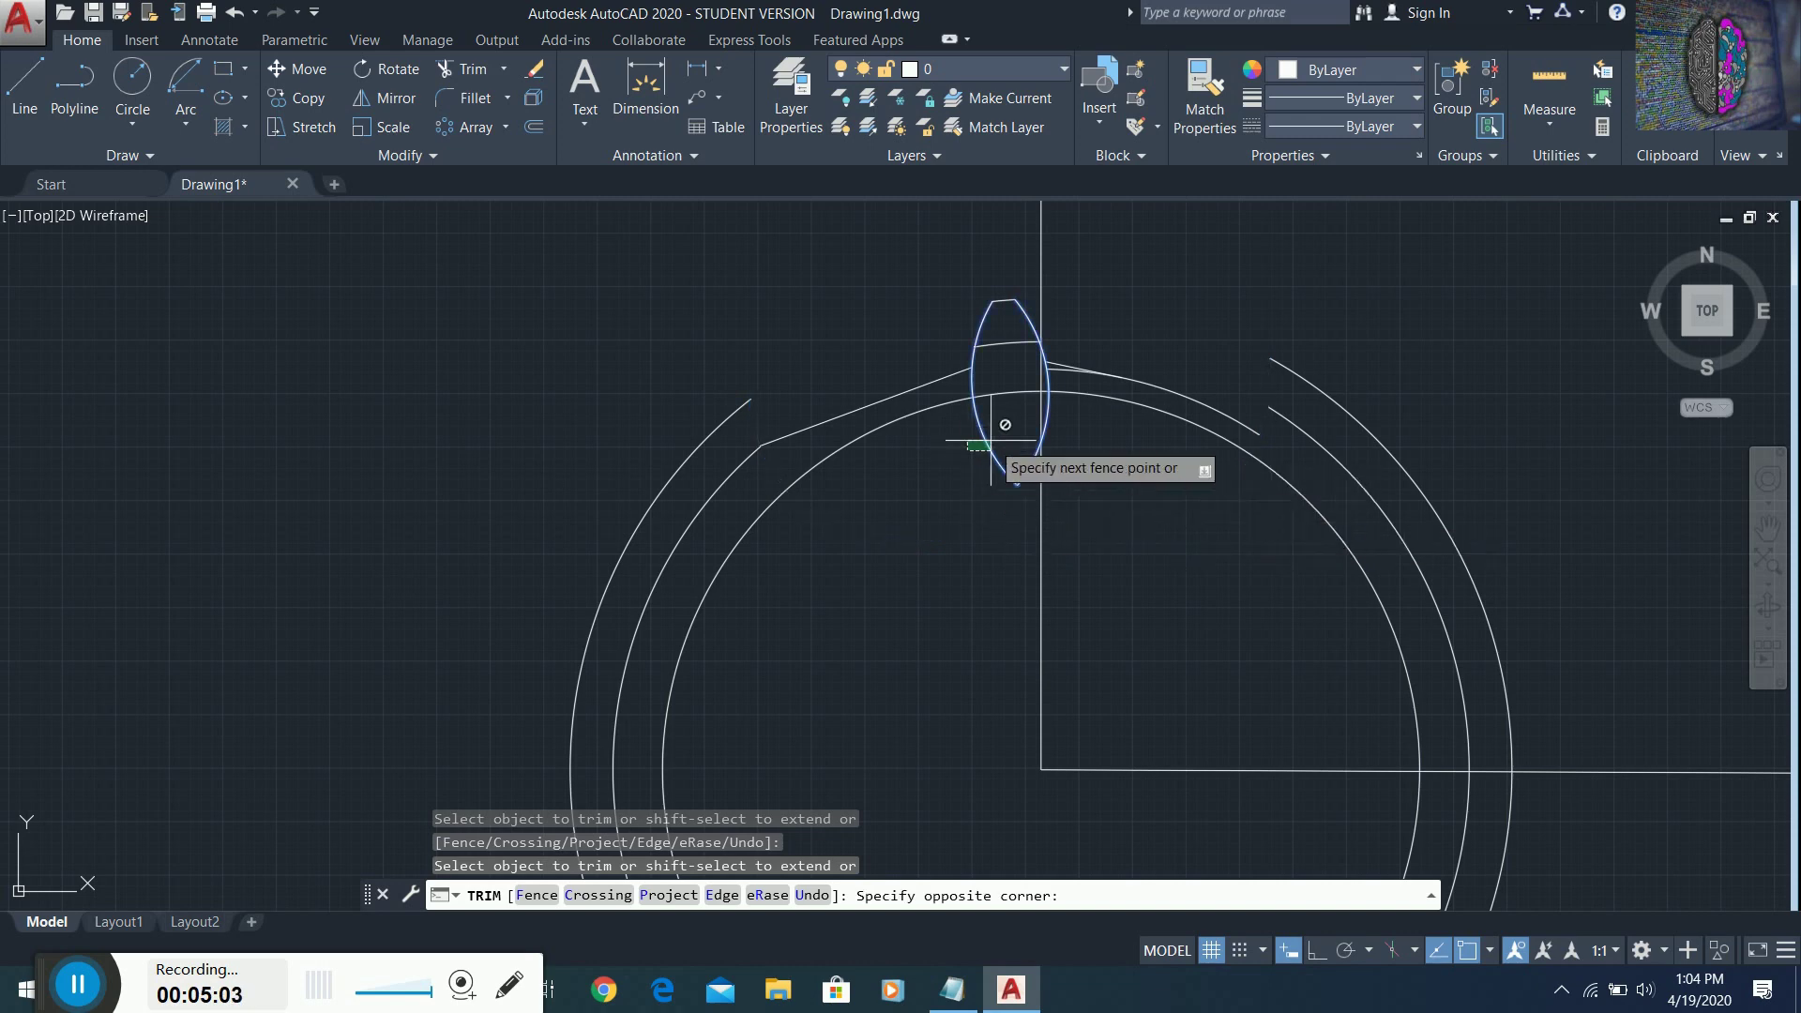
left_click(990, 437)
key("Return")
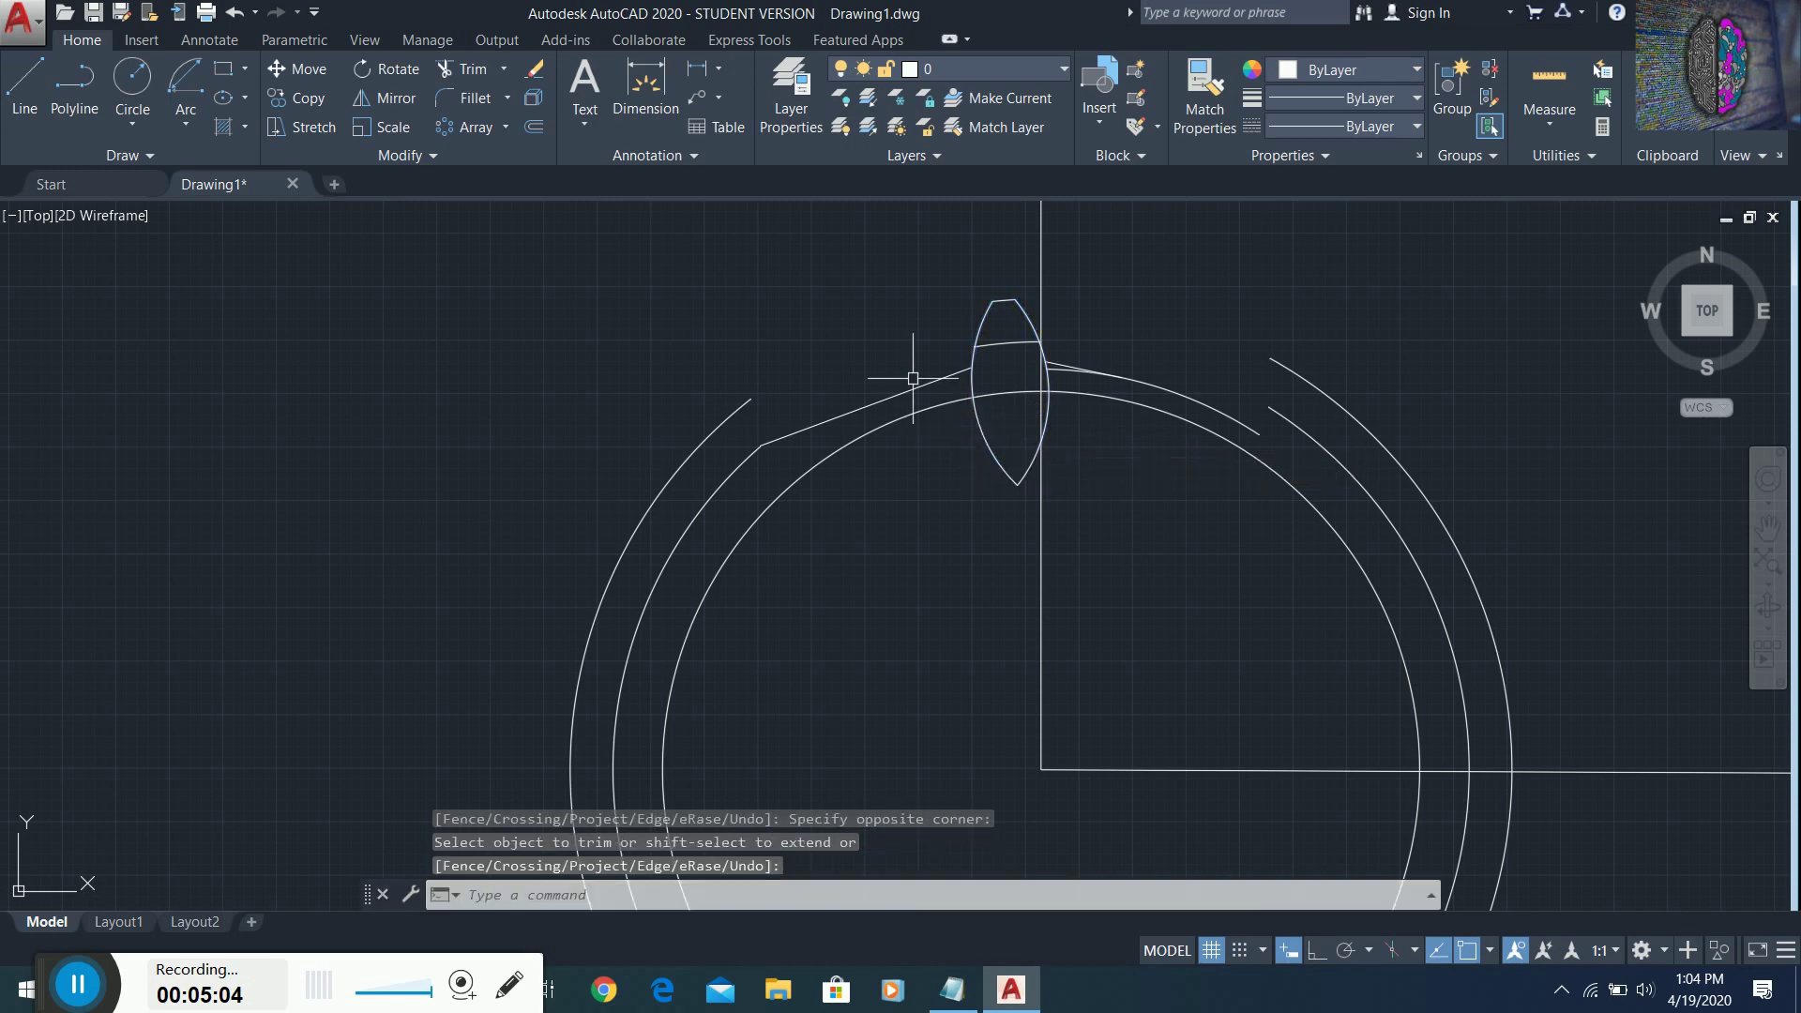
- Trim both flank arcs where they extend inside the innermost circle, using that circle as the cutting edge
left_click(480, 78)
left_click(837, 446)
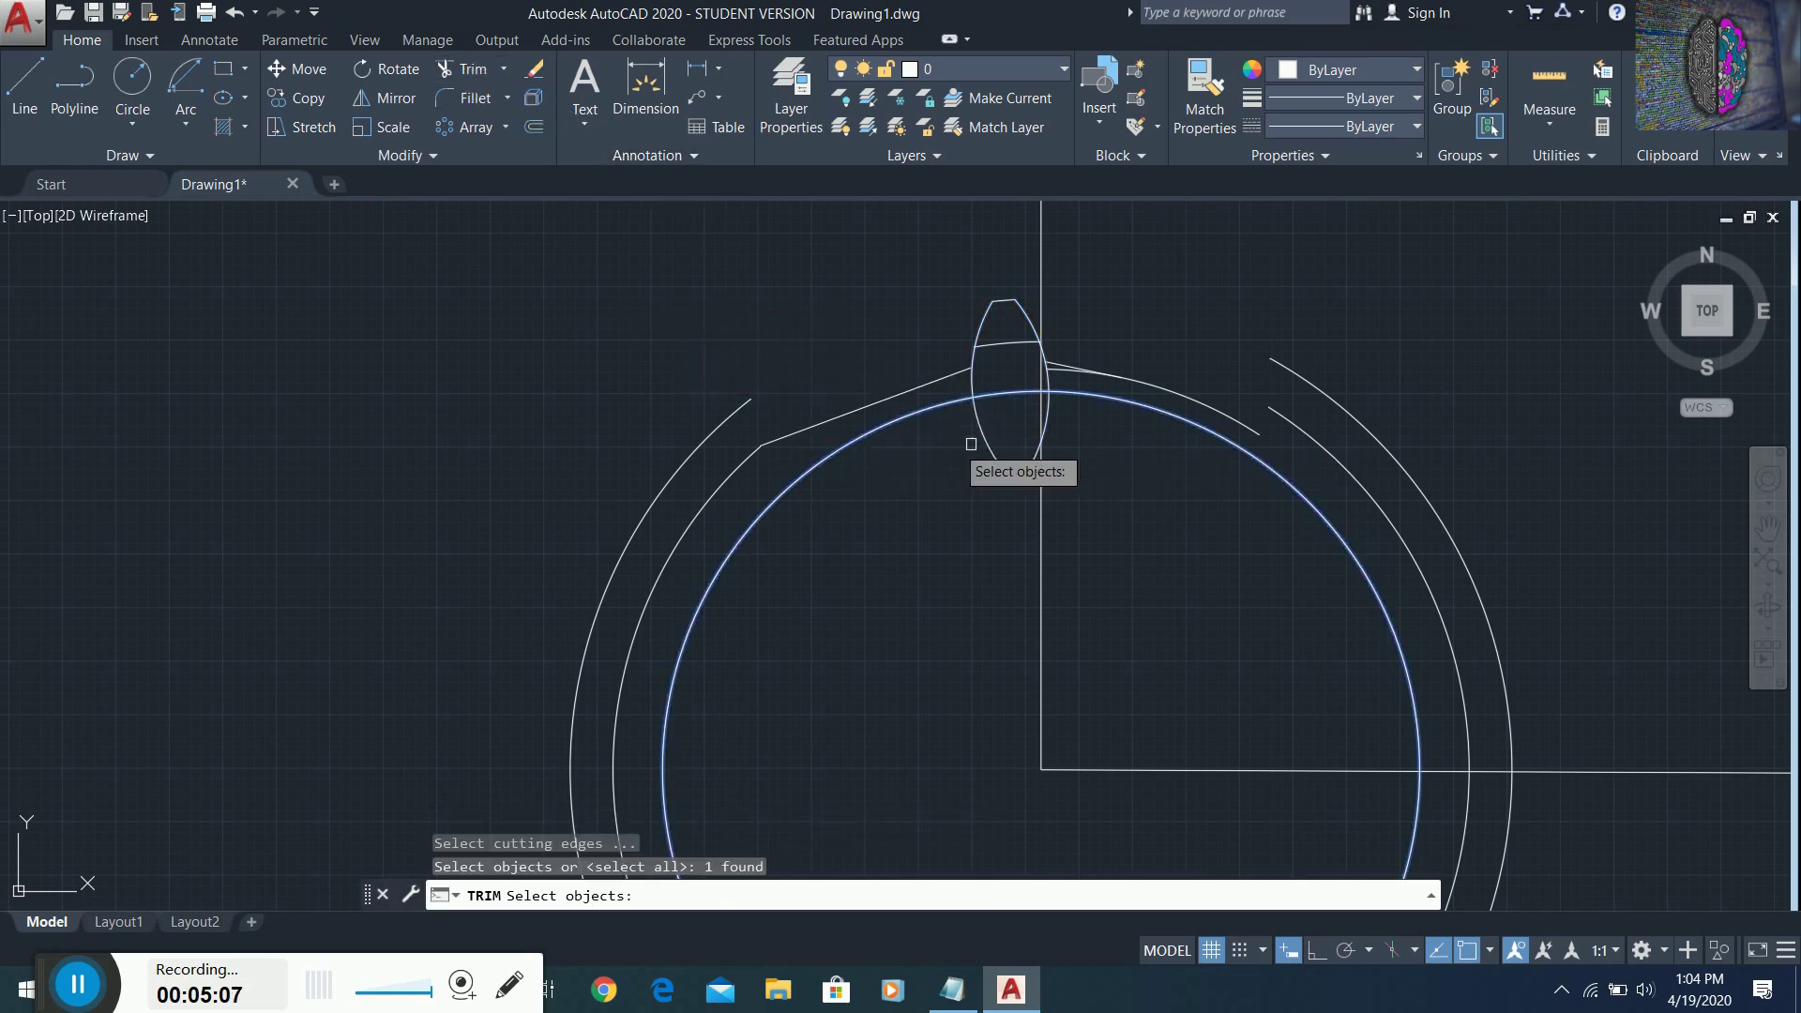
key("Return")
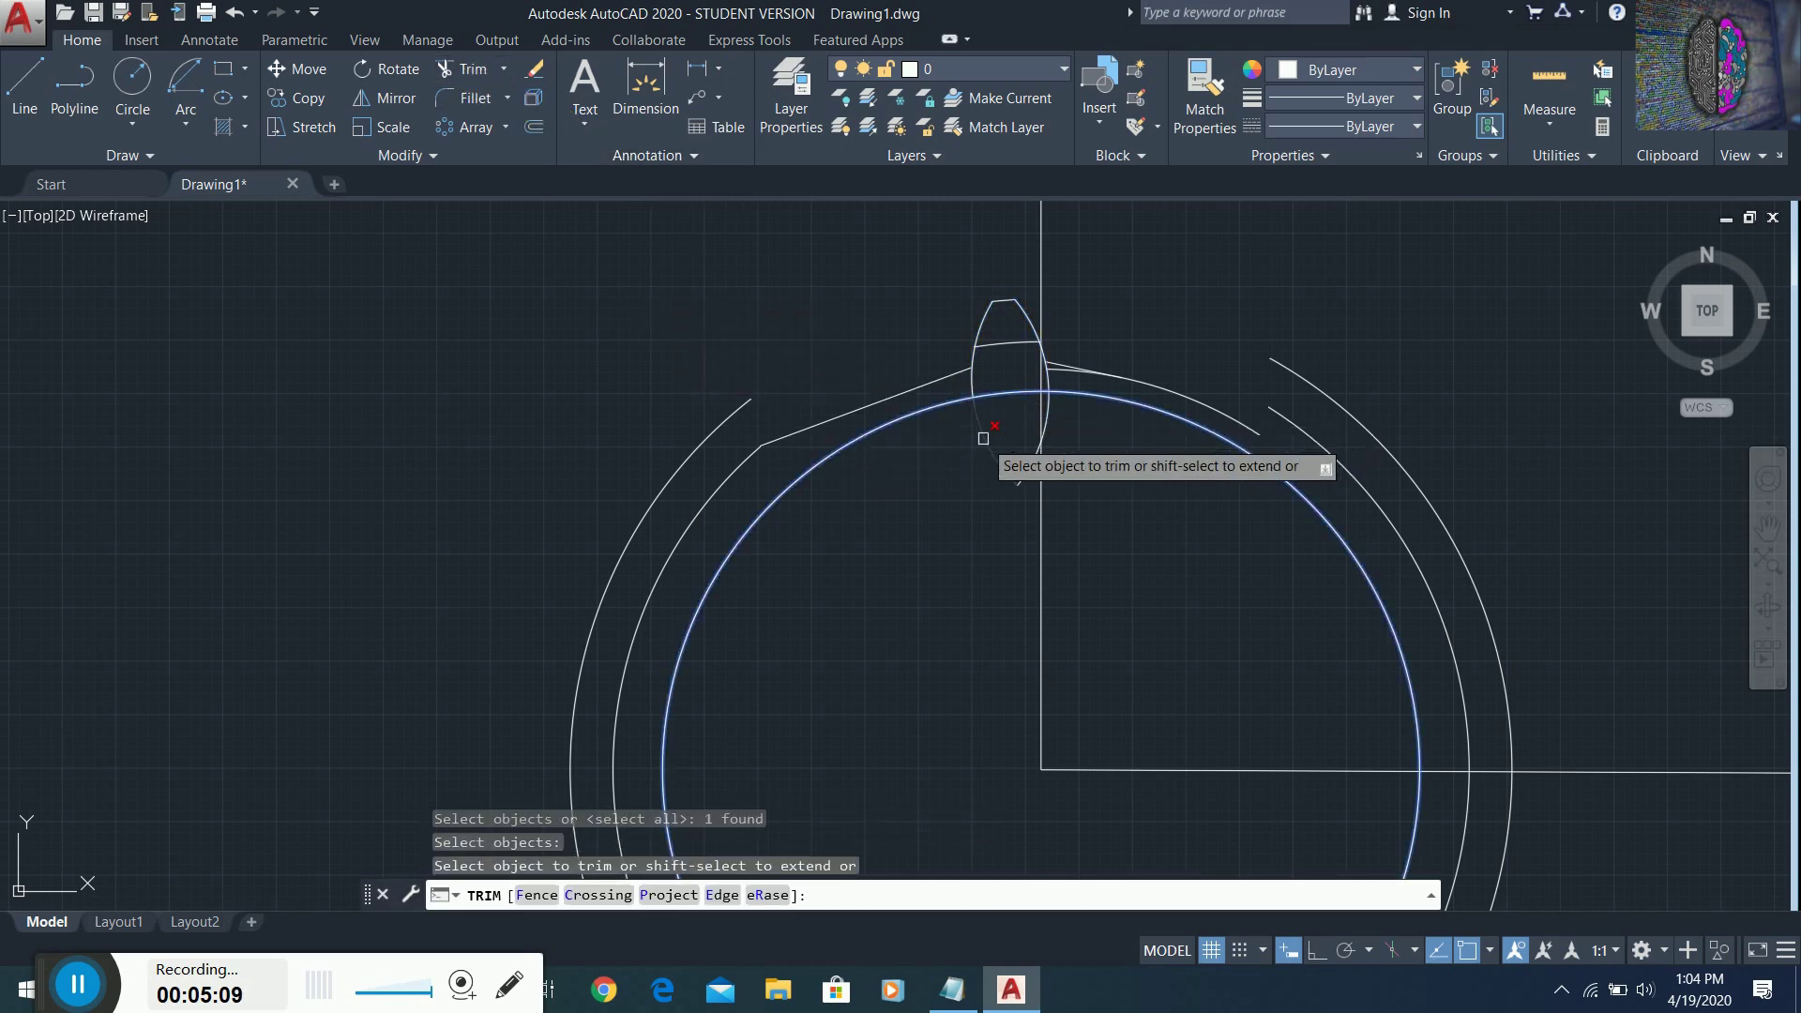
left_click(983, 438)
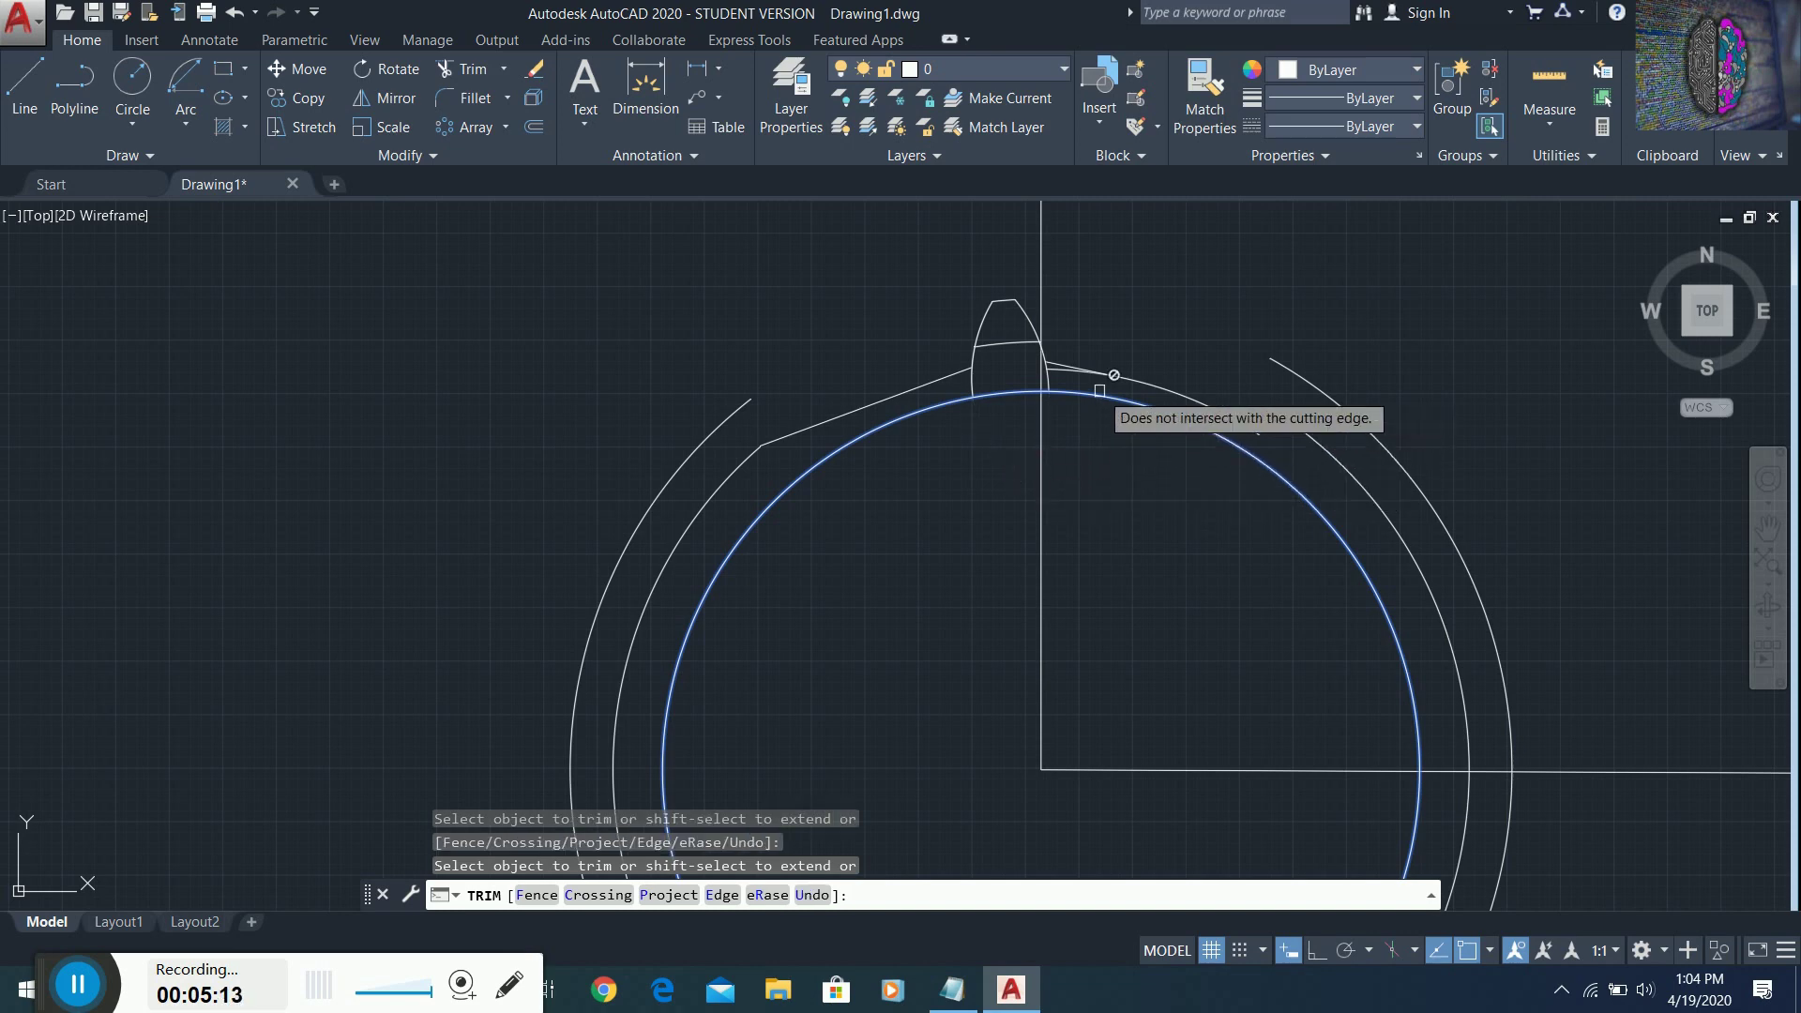
key("Return")
- Erase the leftover slanted lines, the remaining arcs of the outer and middle gear circles, and the thickness arc across the tooth
left_click(1084, 369)
left_click(1164, 392)
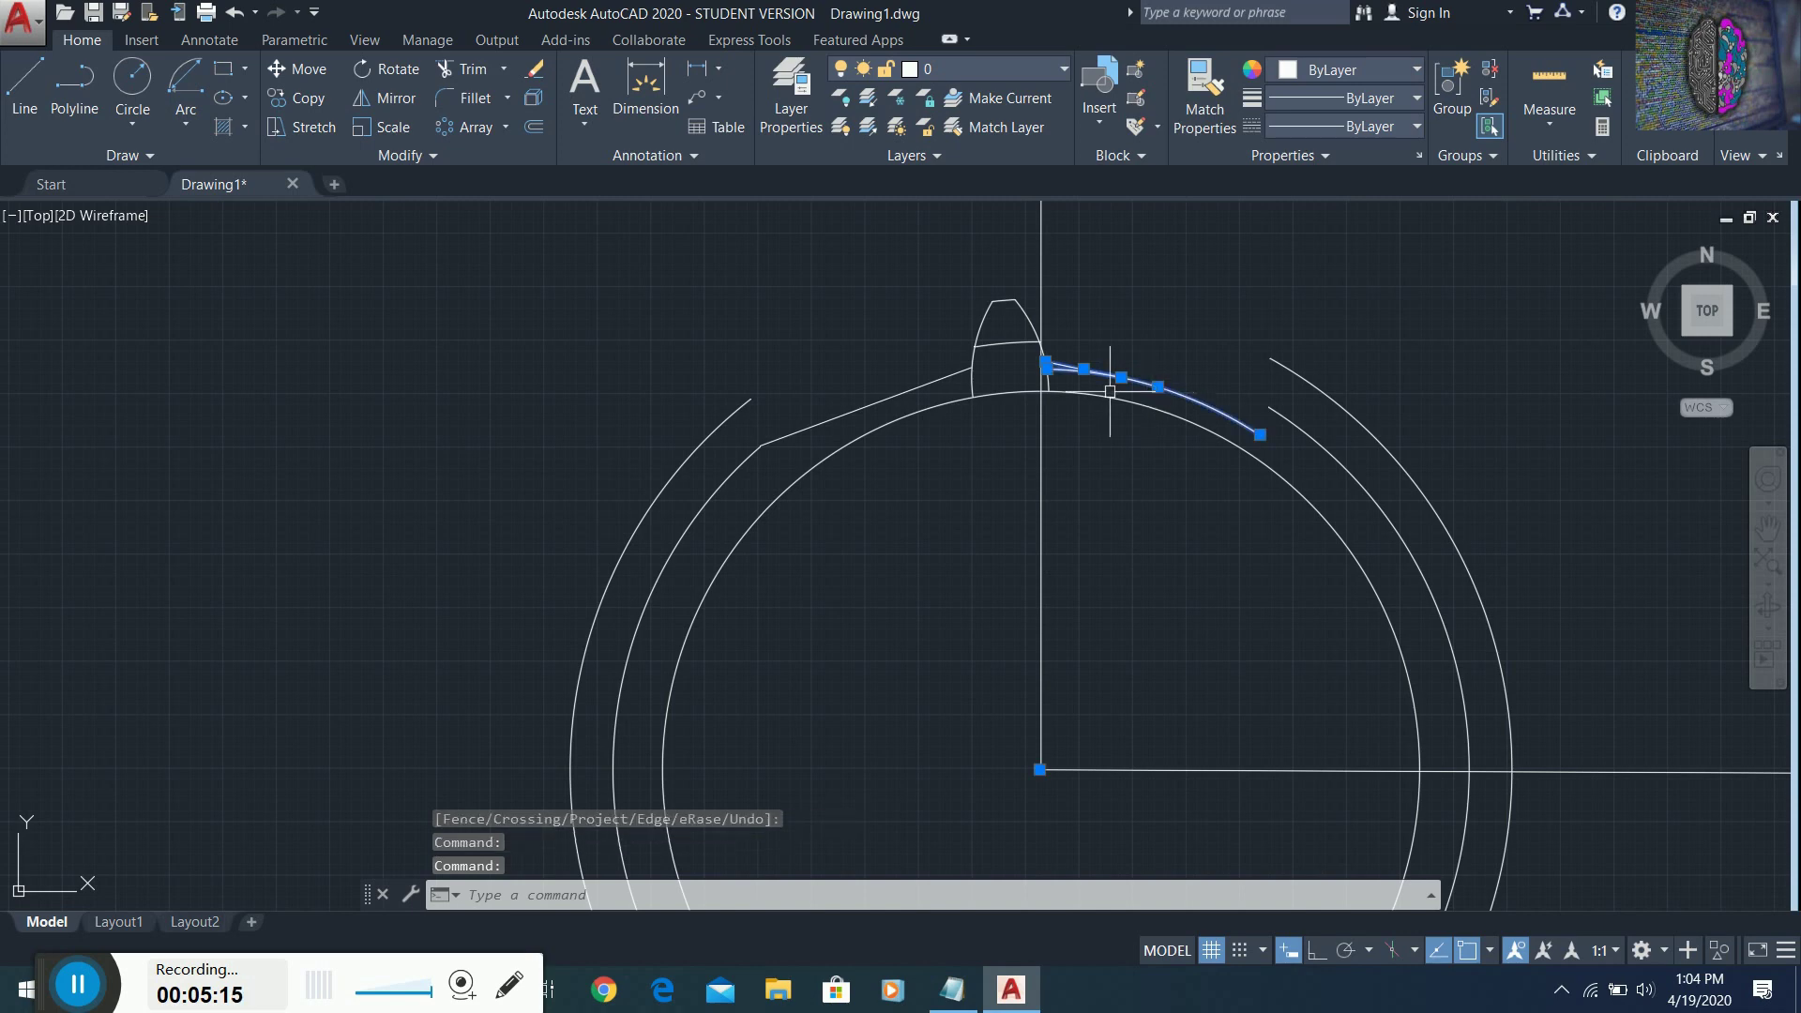
left_click(893, 398)
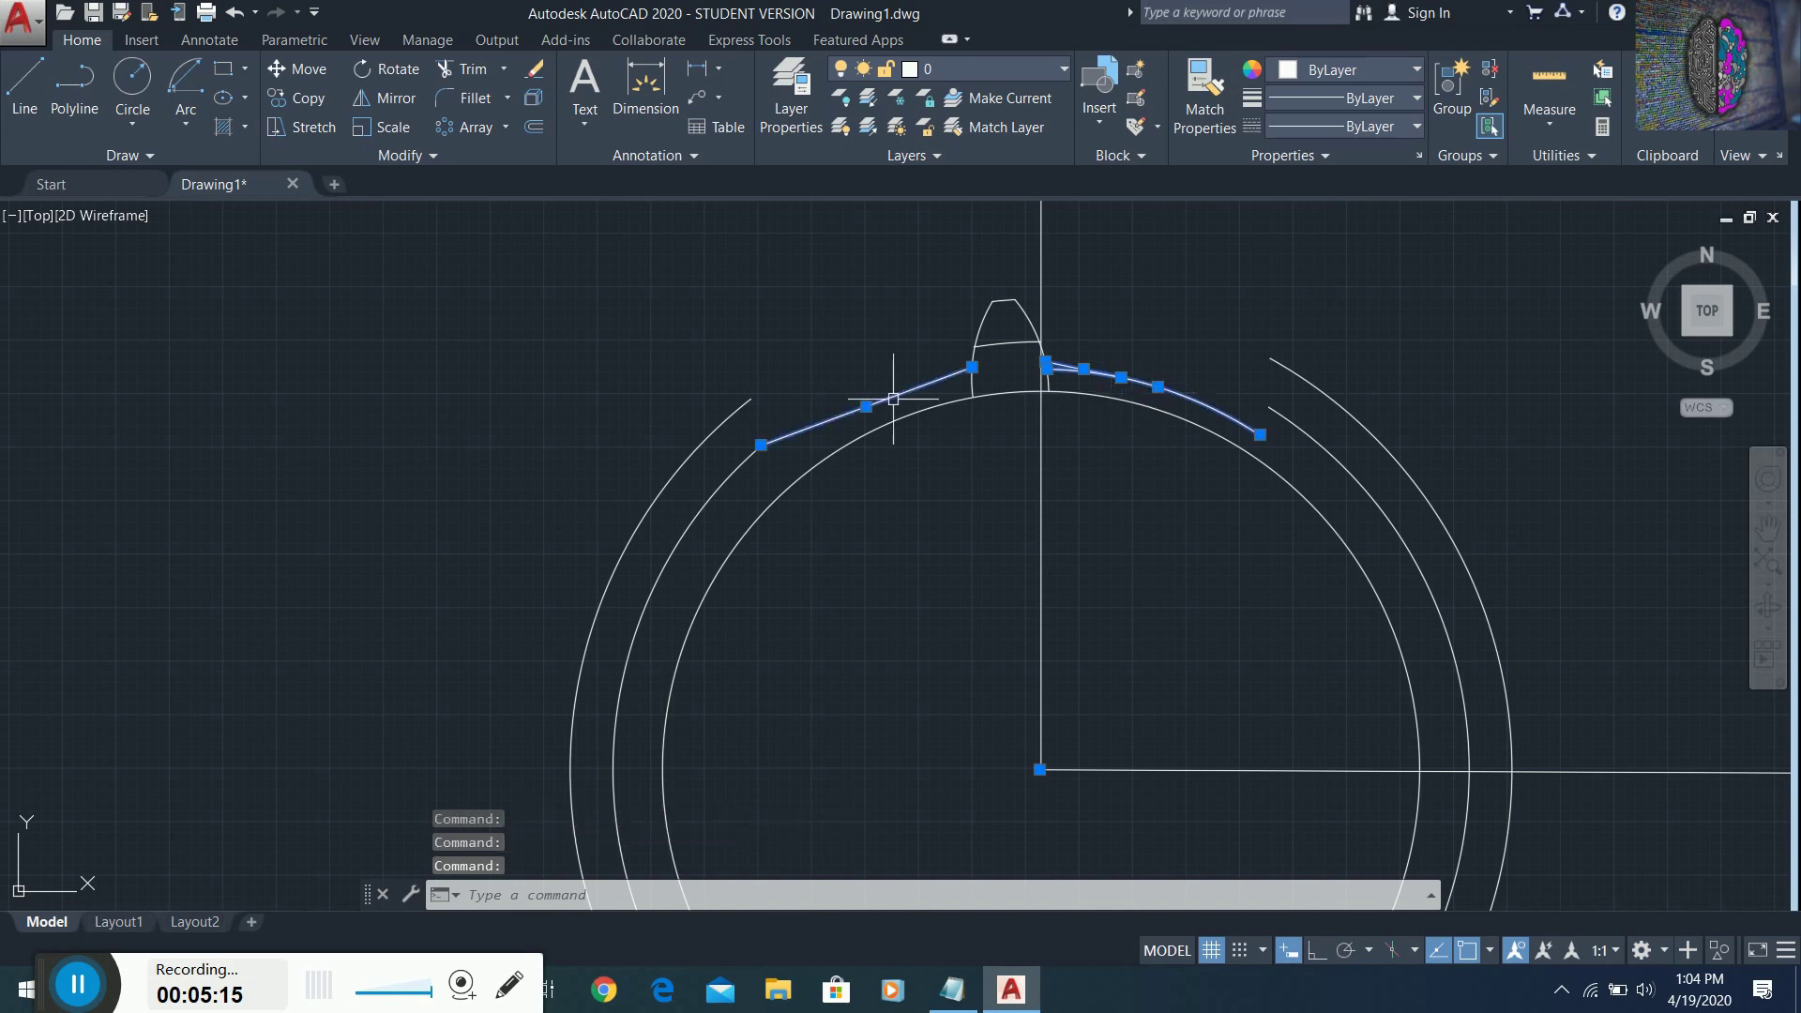
left_click(746, 454)
left_click(740, 410)
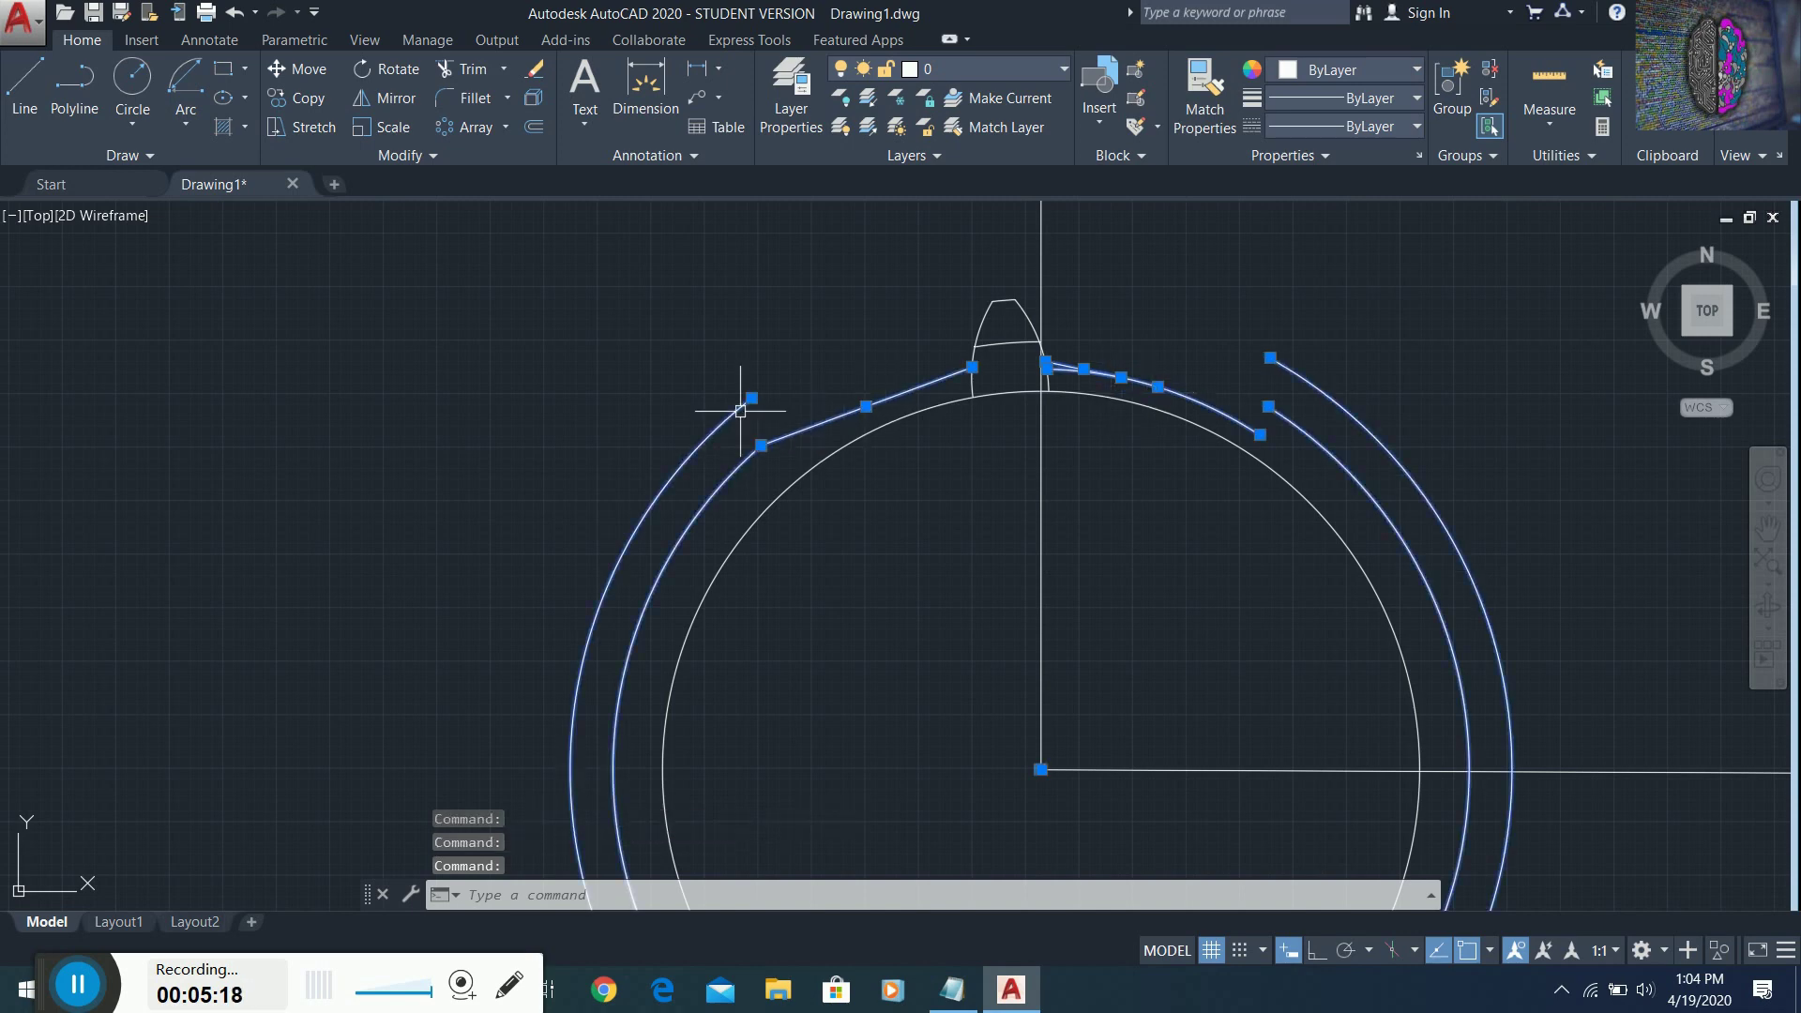
left_click(532, 67)
left_click(998, 349)
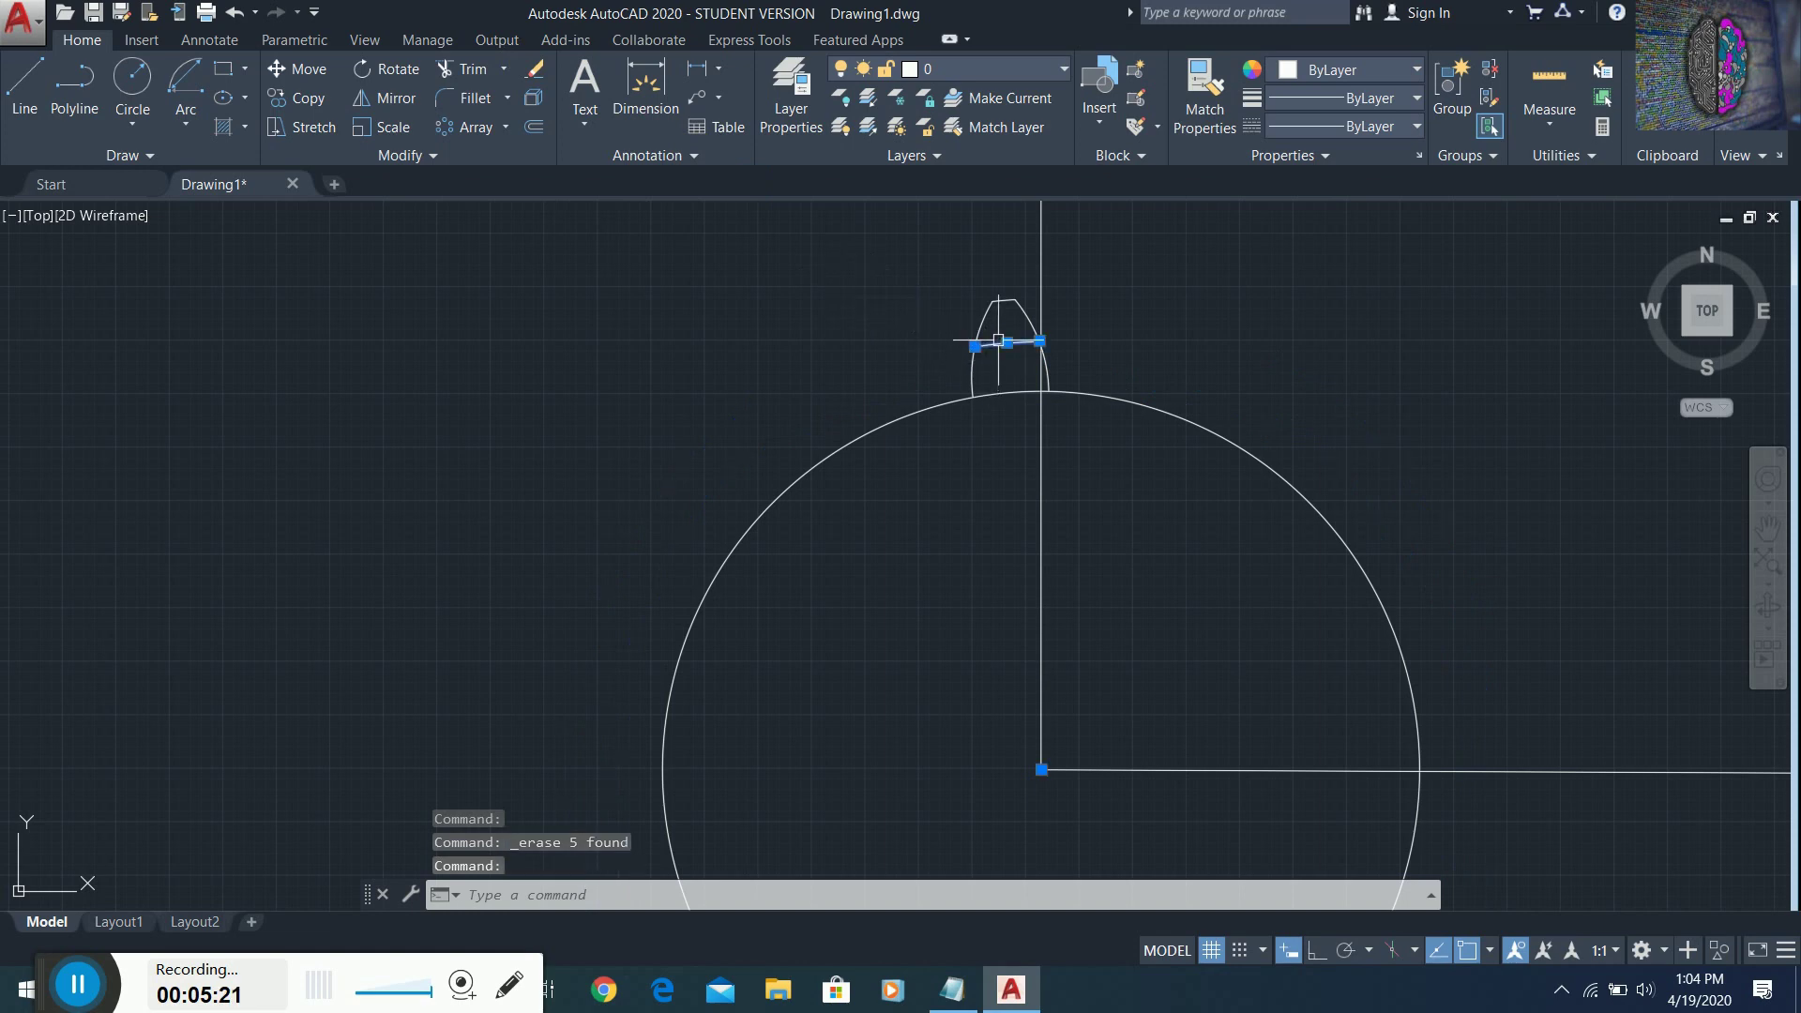
left_click(707, 113)
left_click(537, 68)
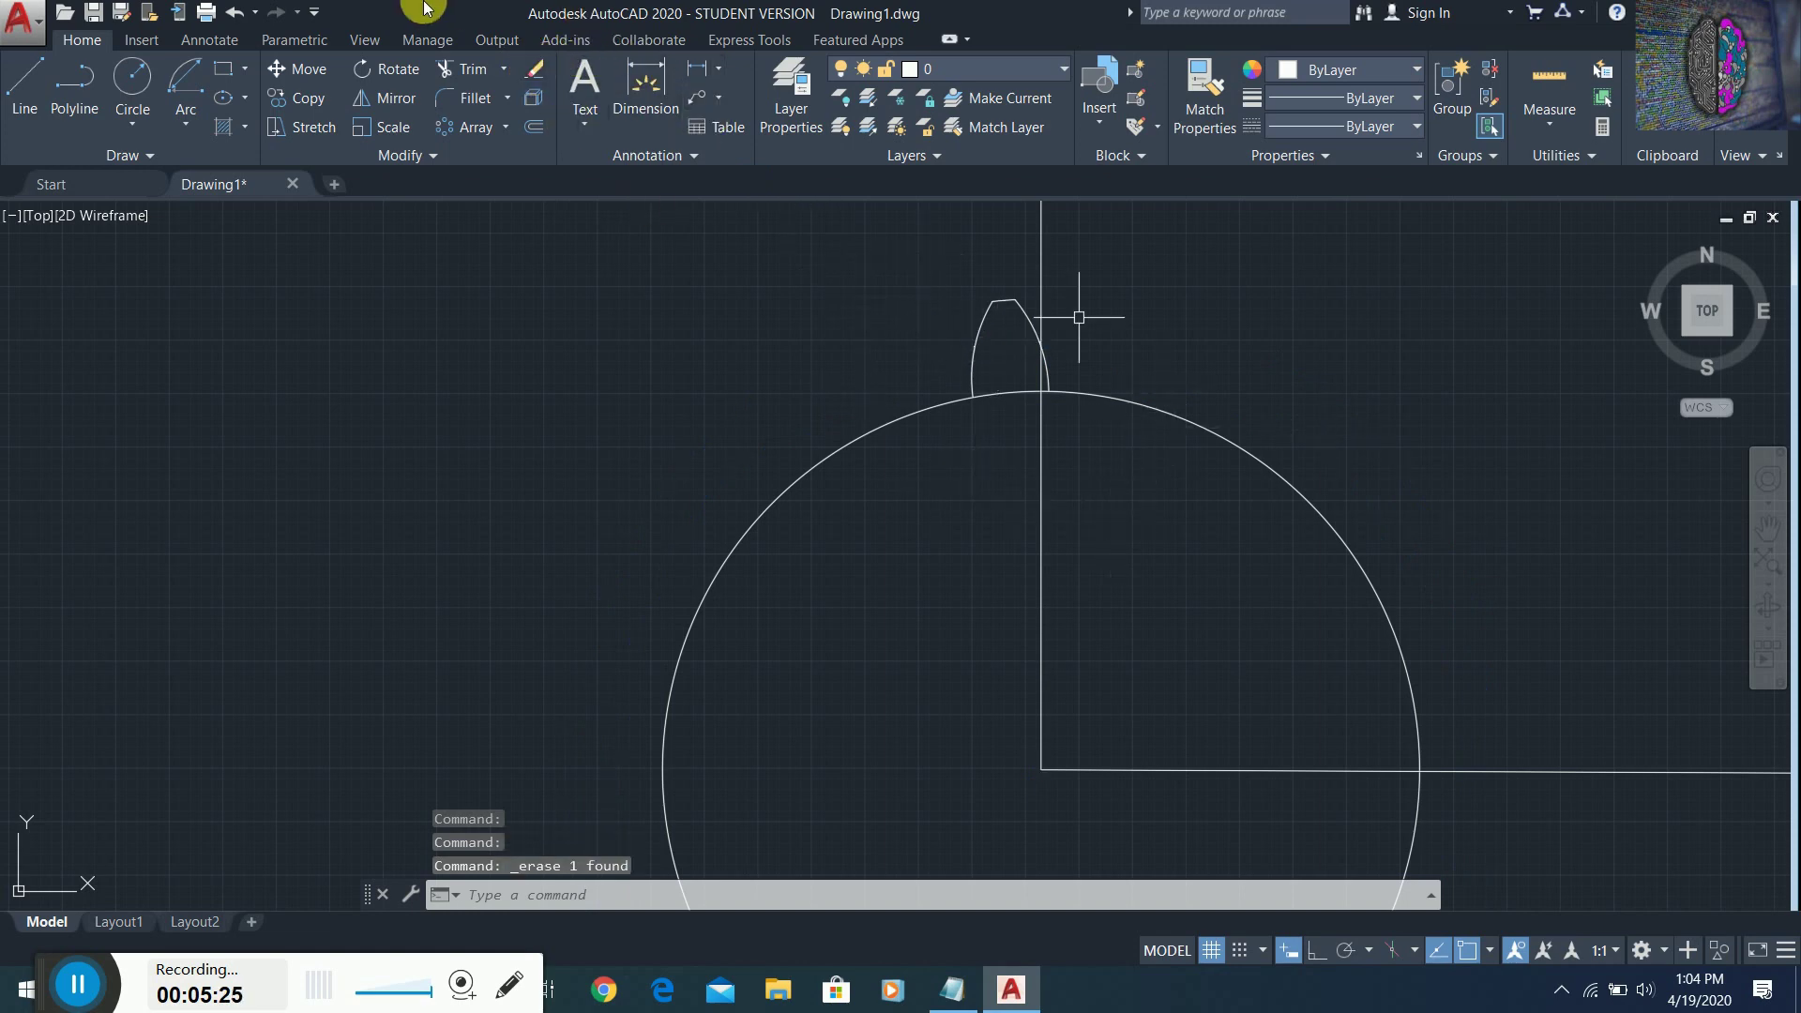
- Trim away the innermost circle's segment between the two tooth flanks, using the flanks as cutting edges
left_click(438, 71)
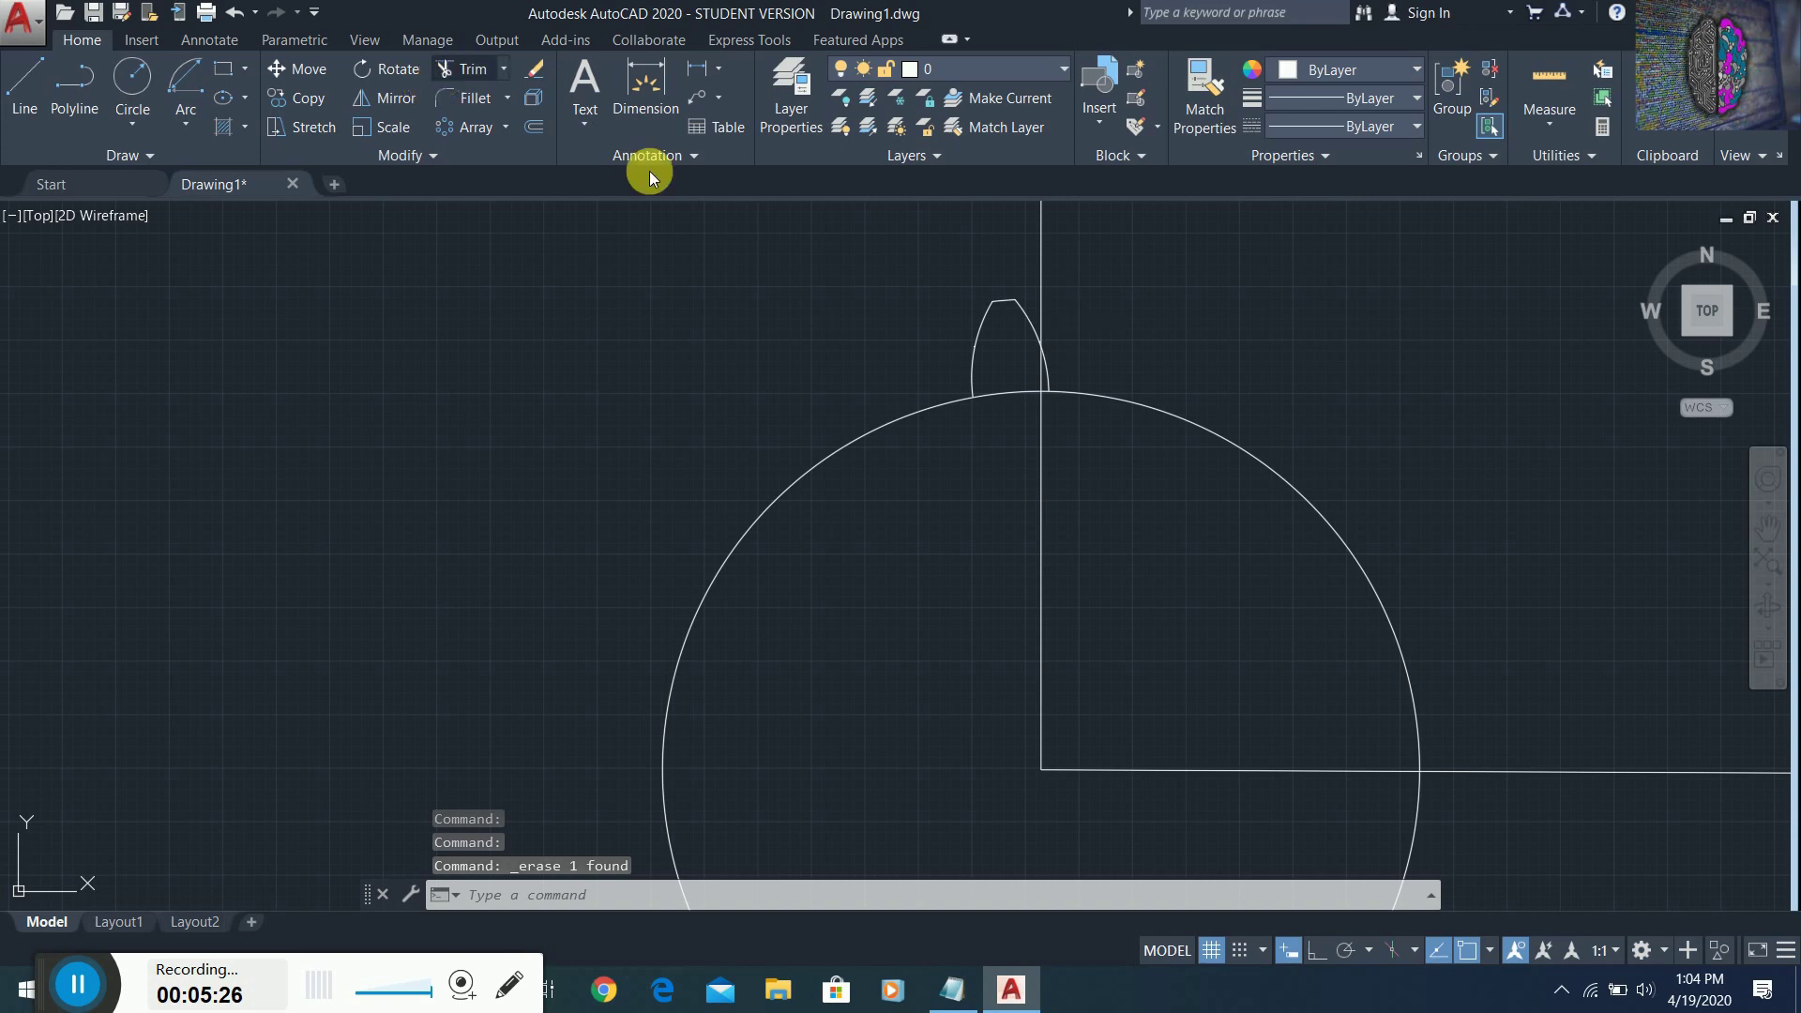
left_click(974, 342)
left_click(1040, 326)
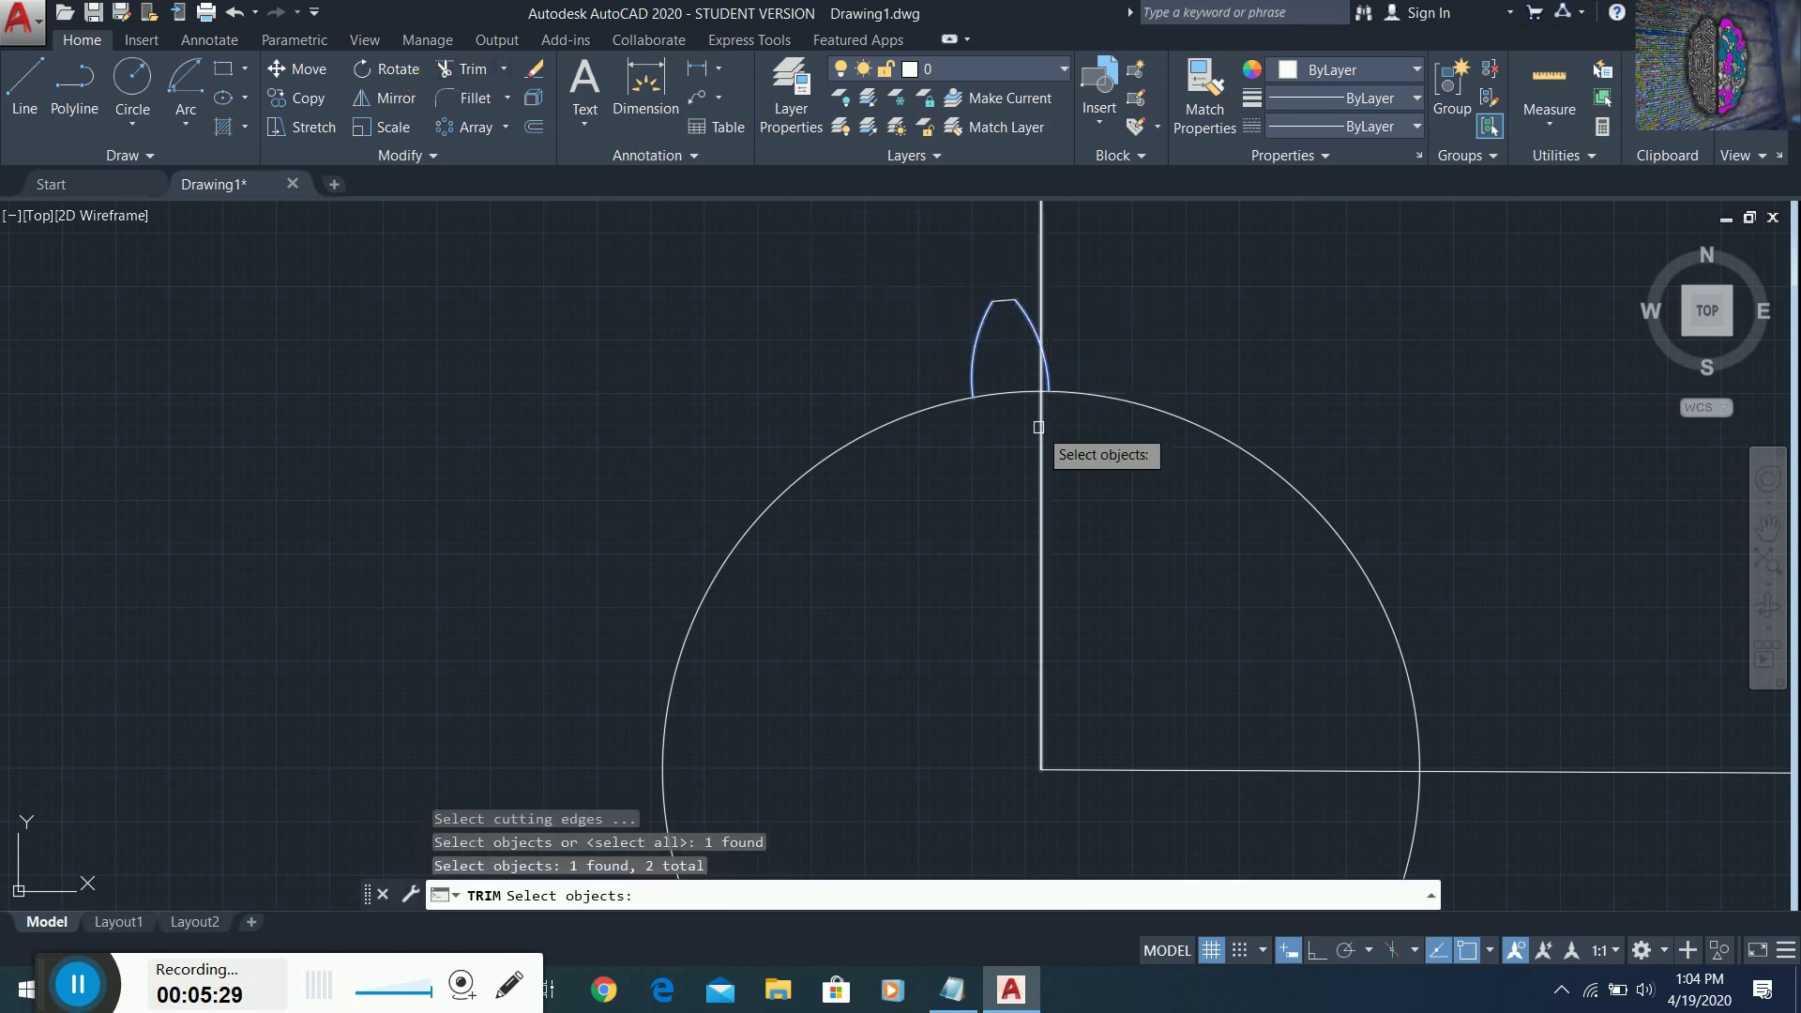
key("Return")
left_click(991, 393)
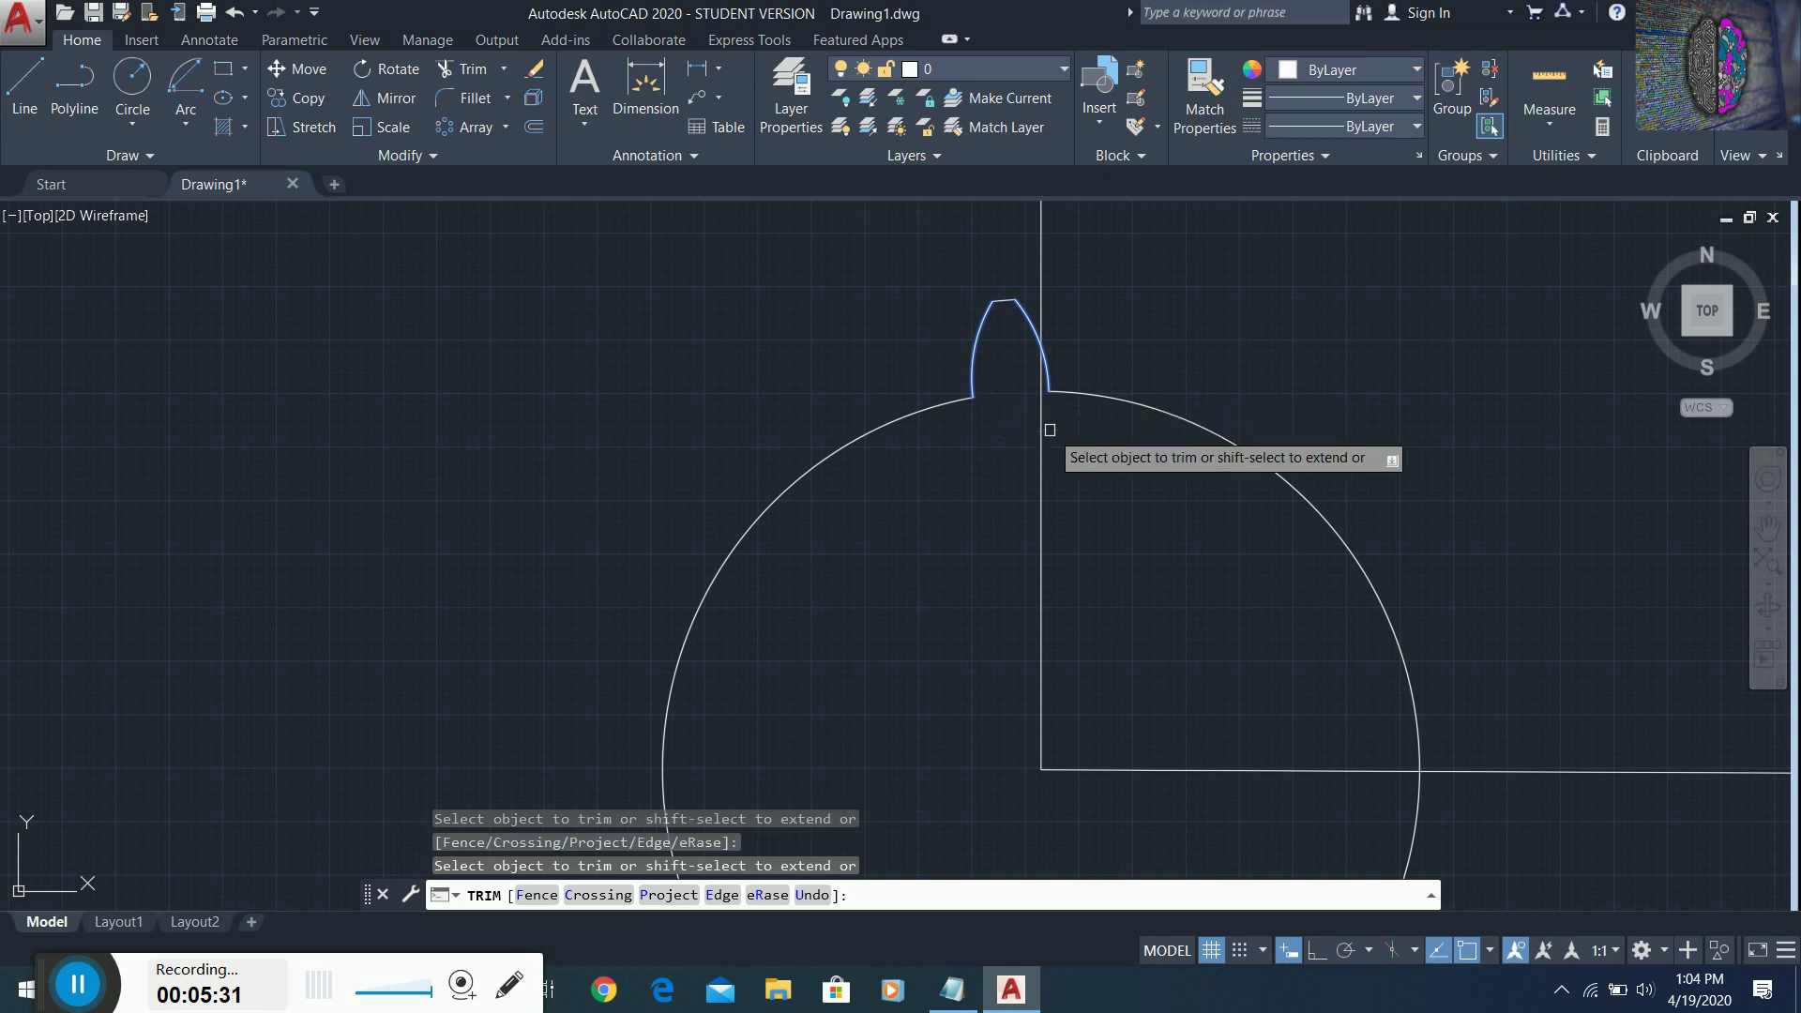
key("Return")
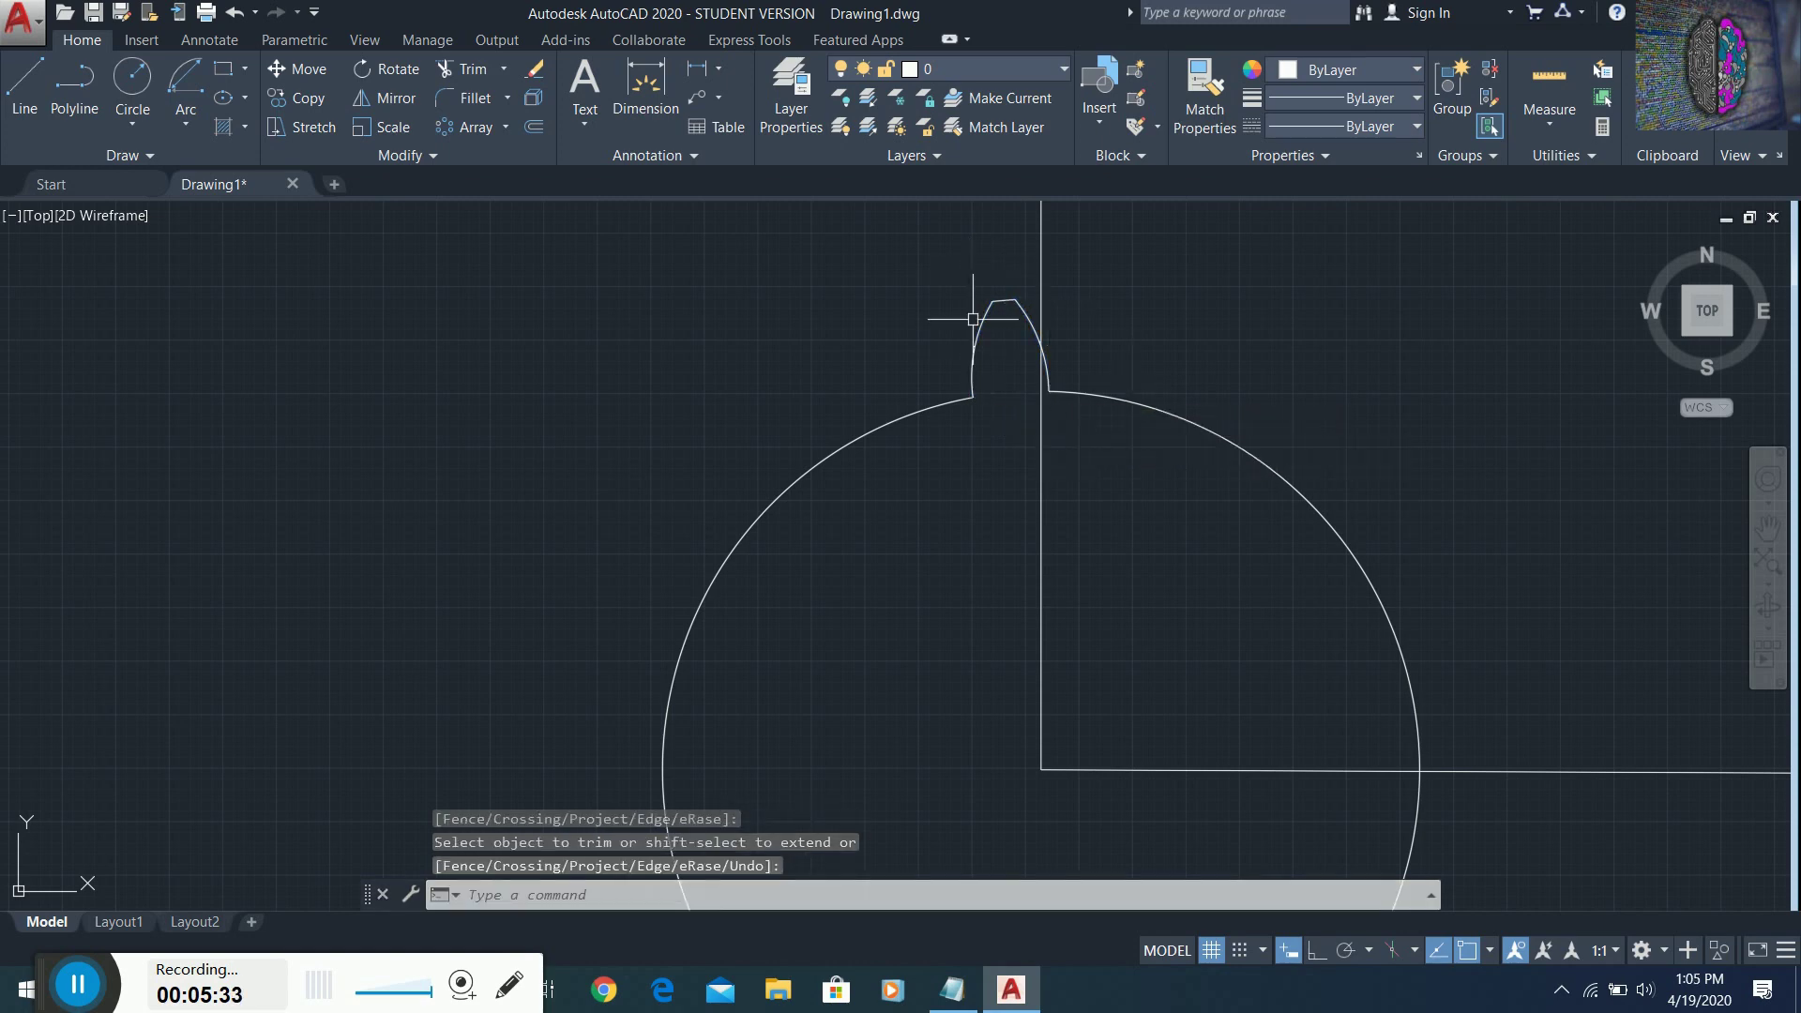
left_click(524, 70)
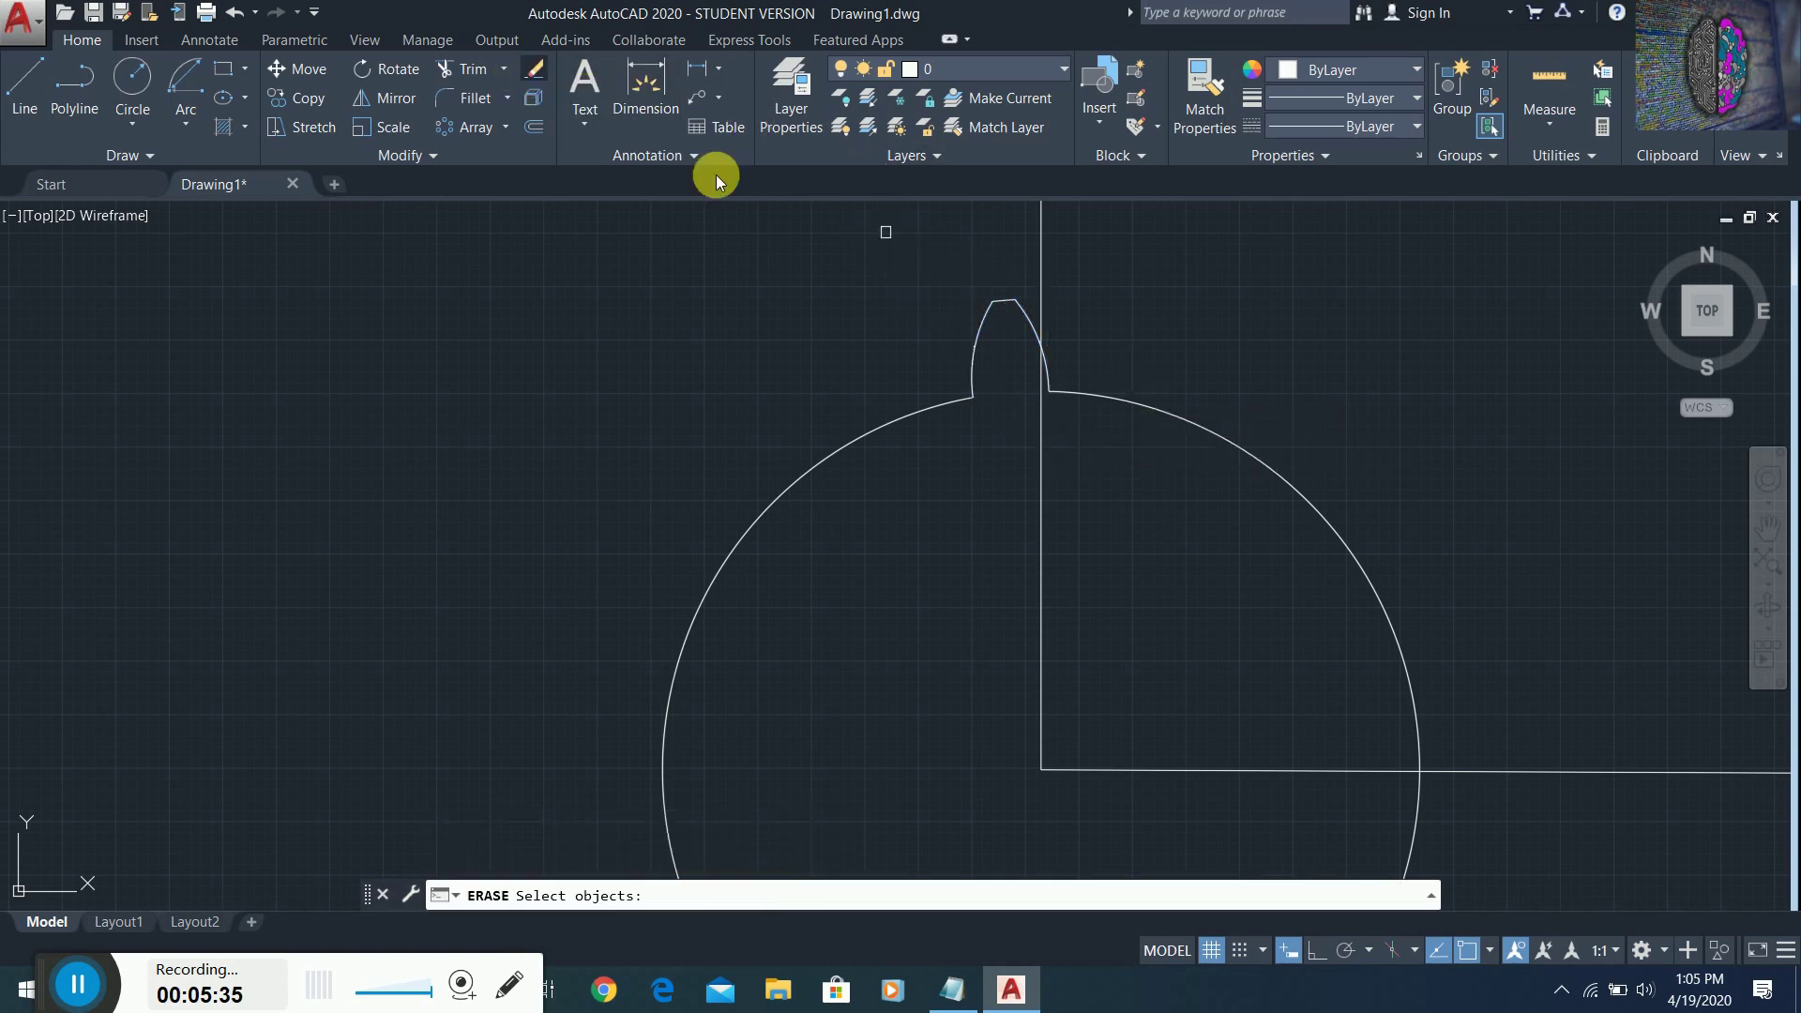
key("Escape")
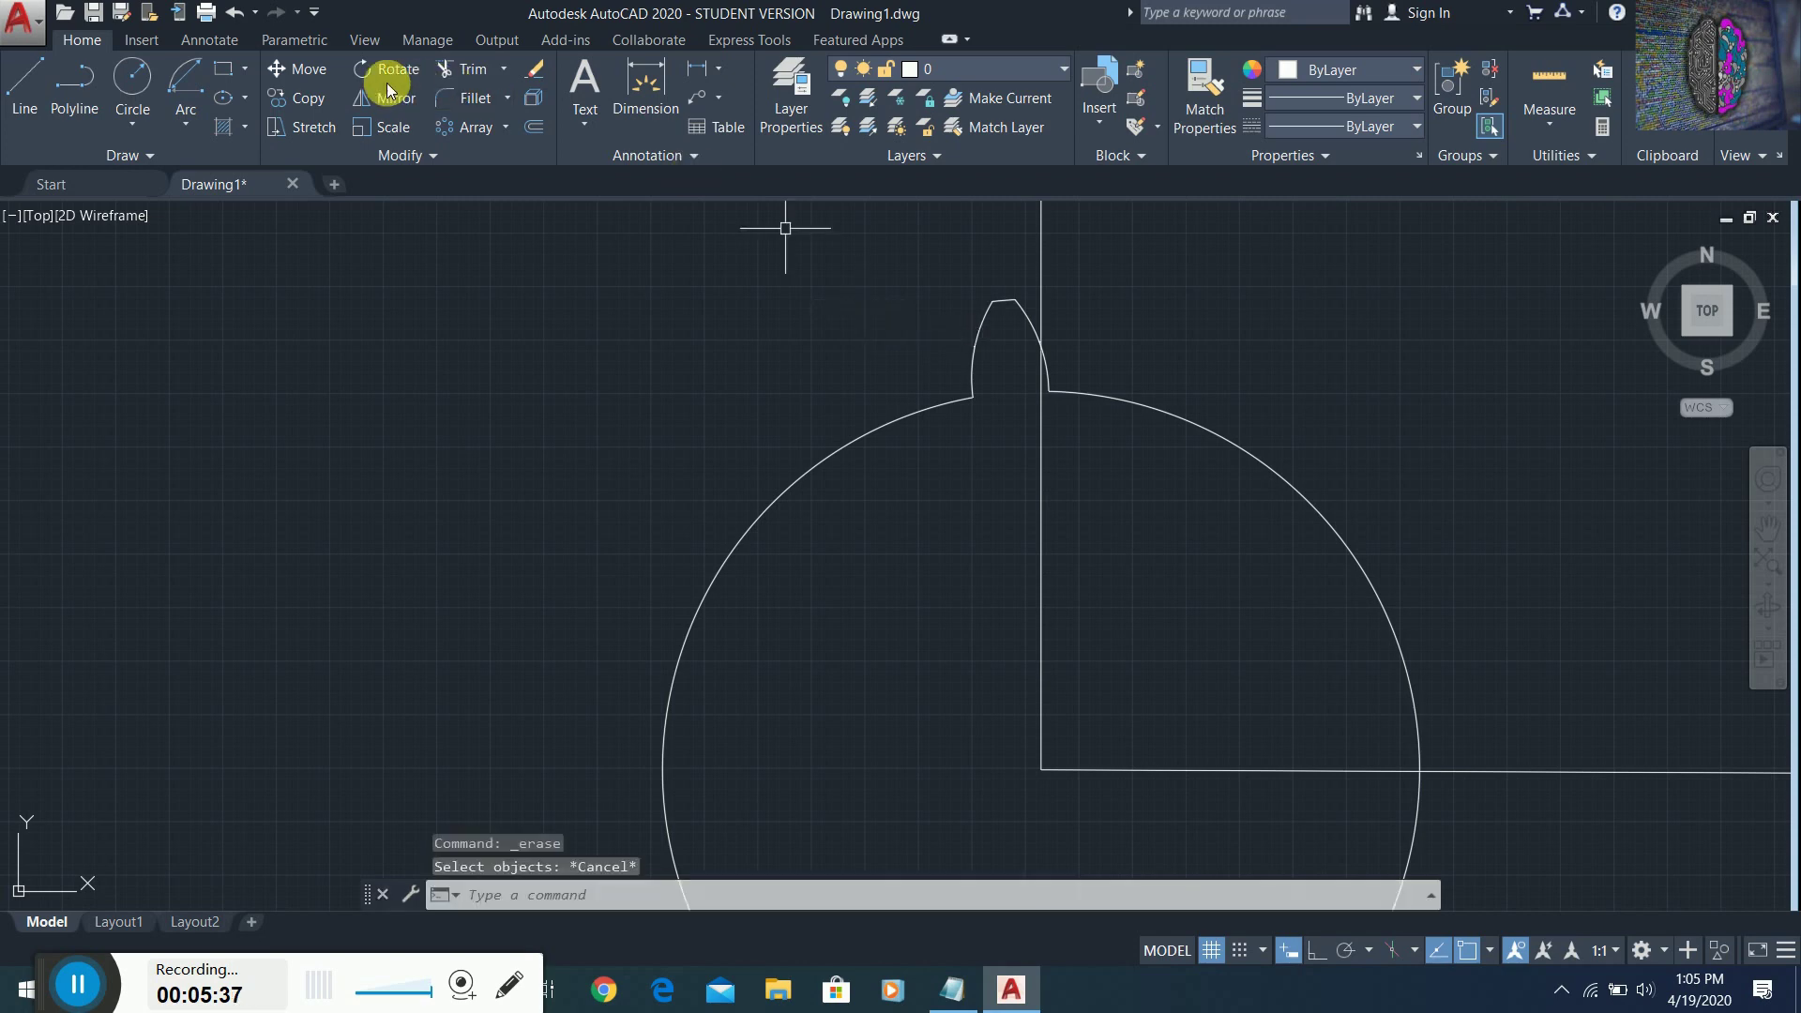
left_click(994, 309)
key("Escape")
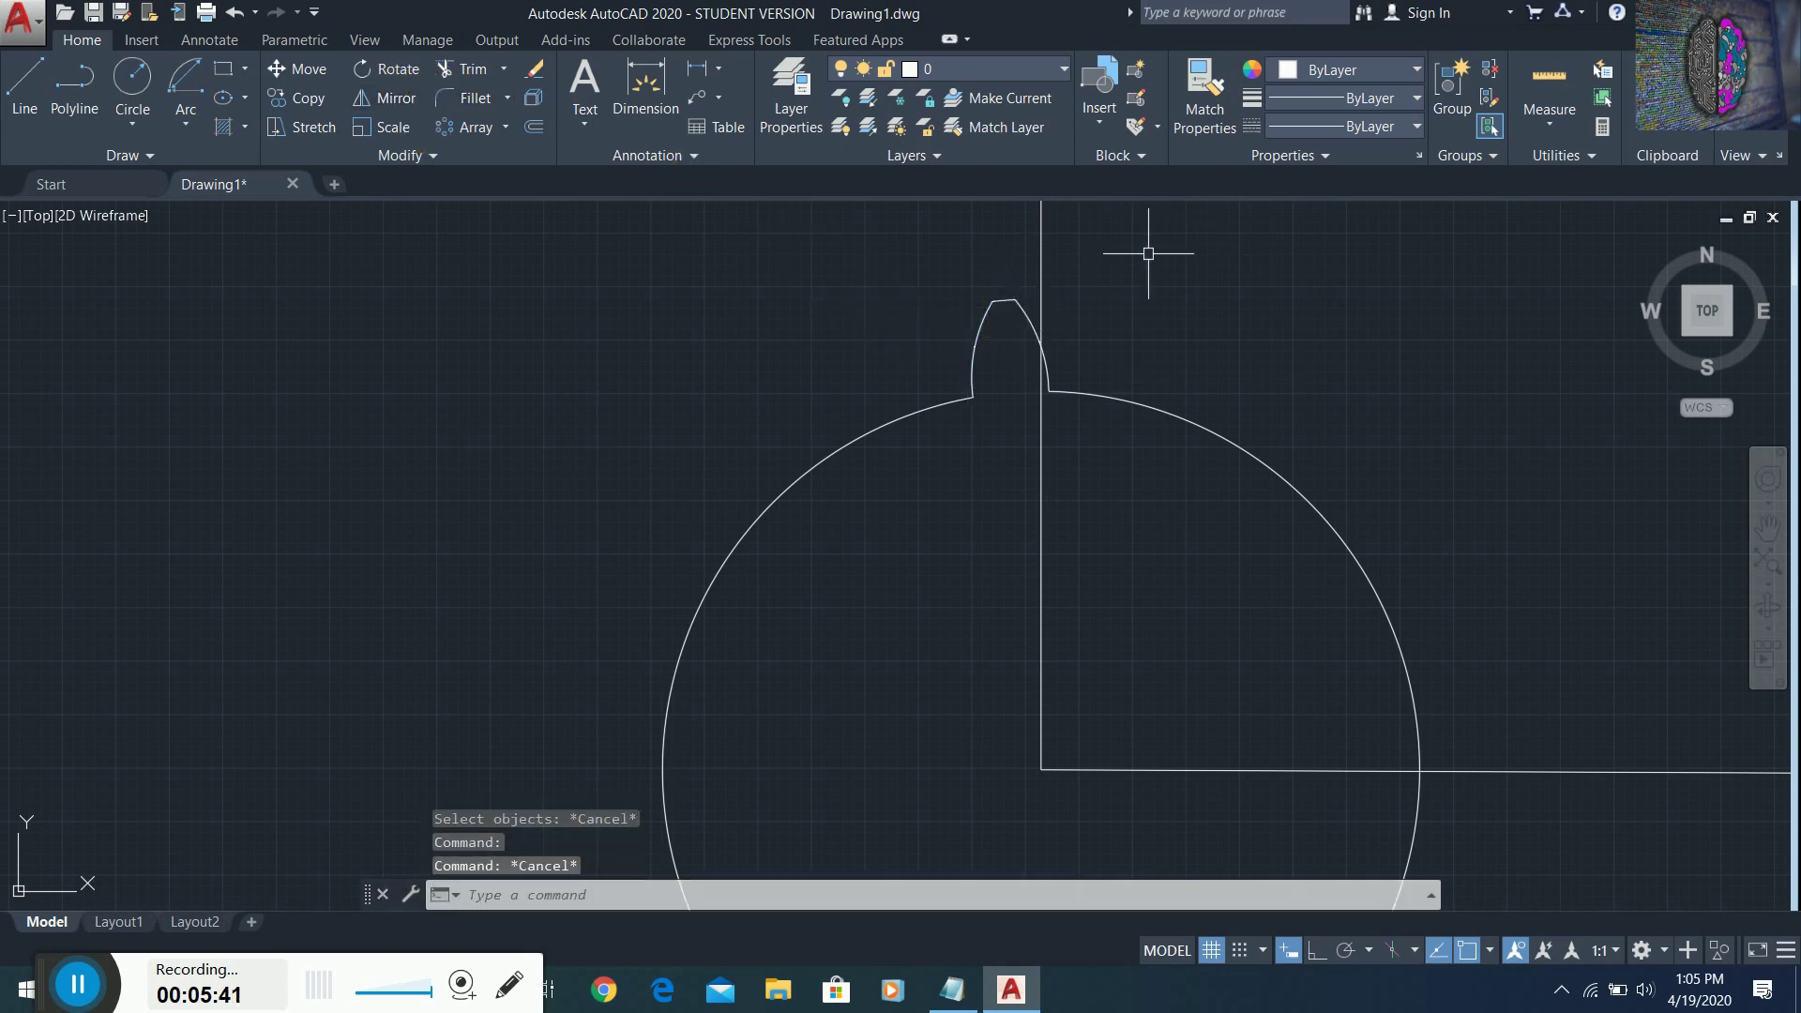
- Fillet the corner between the tooth's left flank and the root circle with a radius of 1
left_click(449, 97)
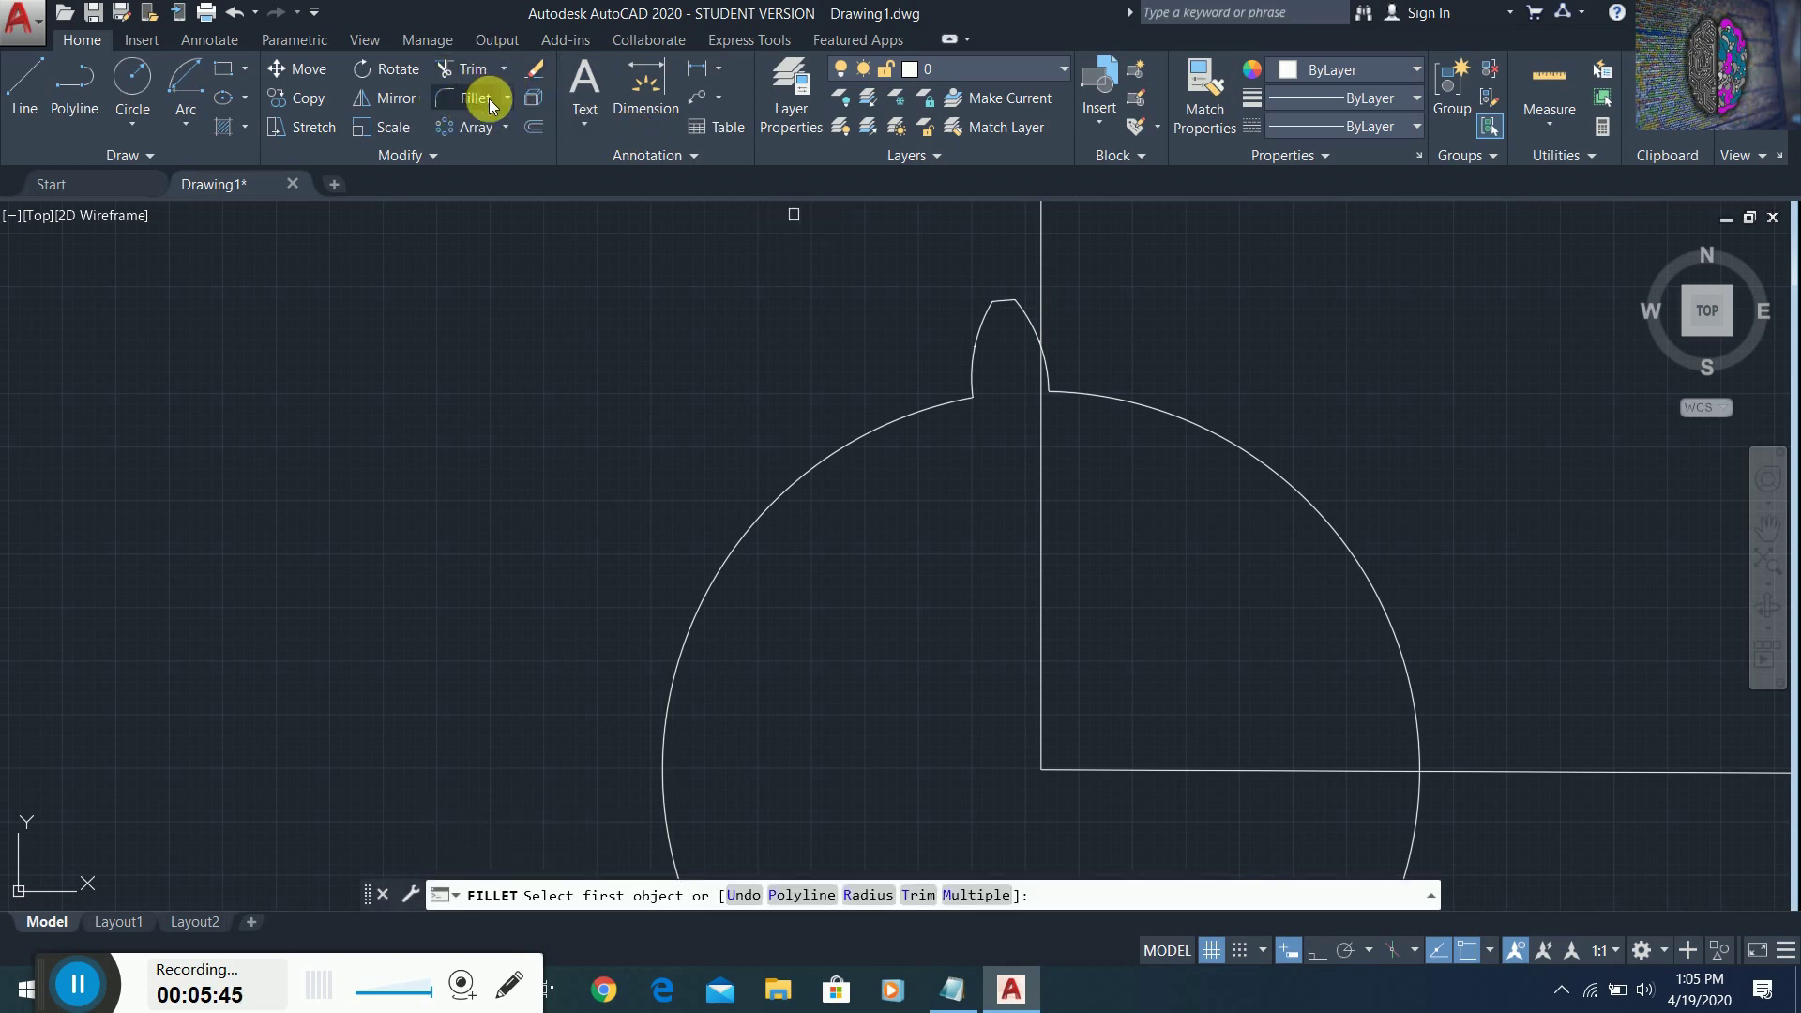
left_click(972, 396)
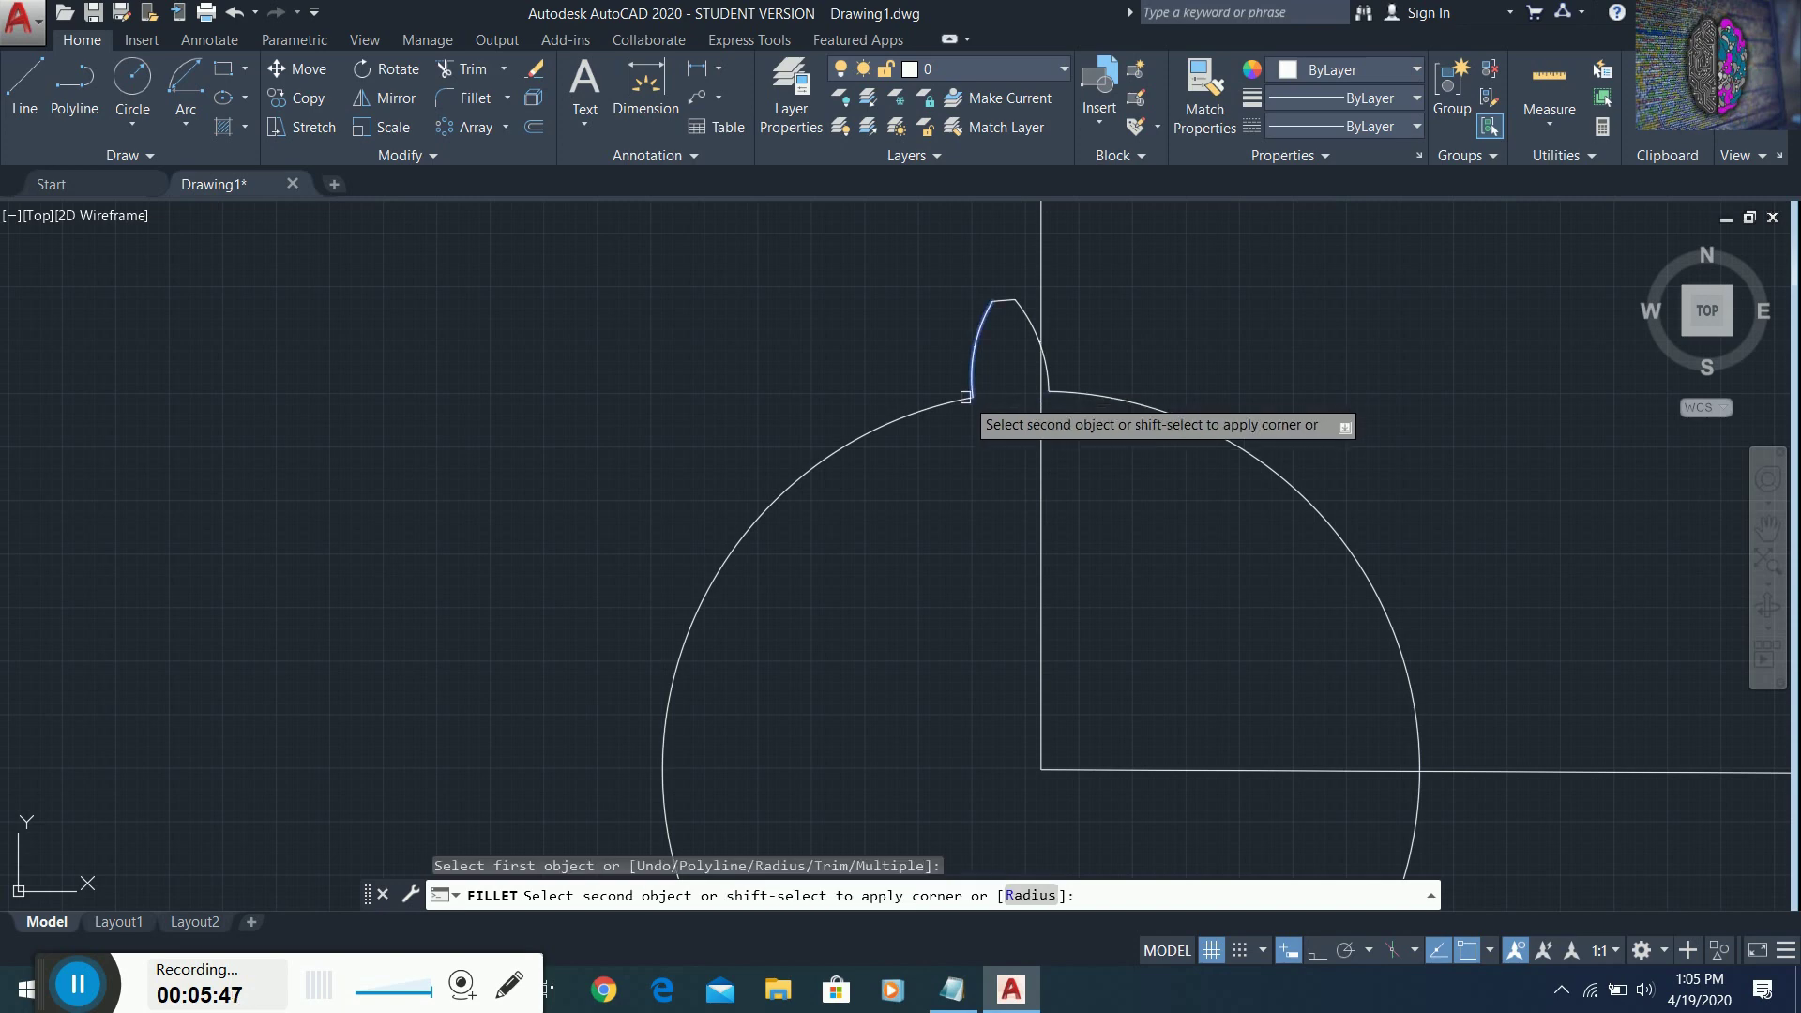
left_click(956, 400)
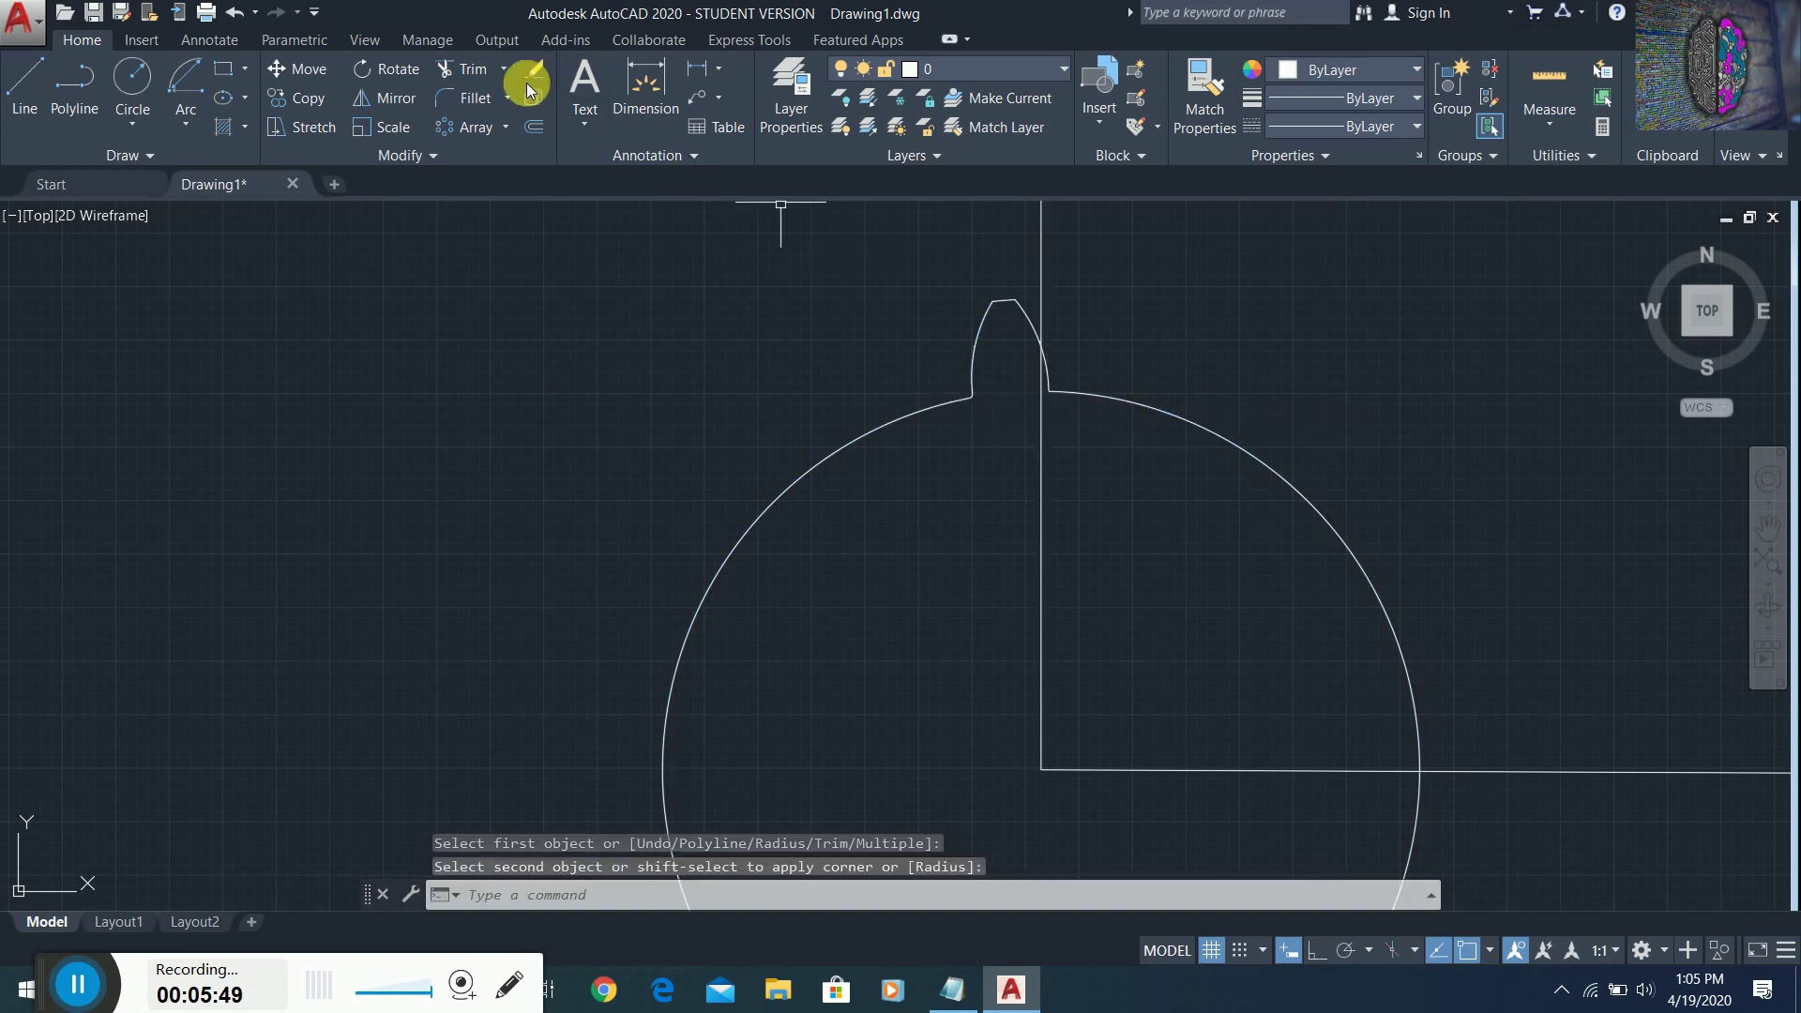
- Try to fillet the corner between the tooth's right flank and the root circle with a radius of 1
left_click(469, 98)
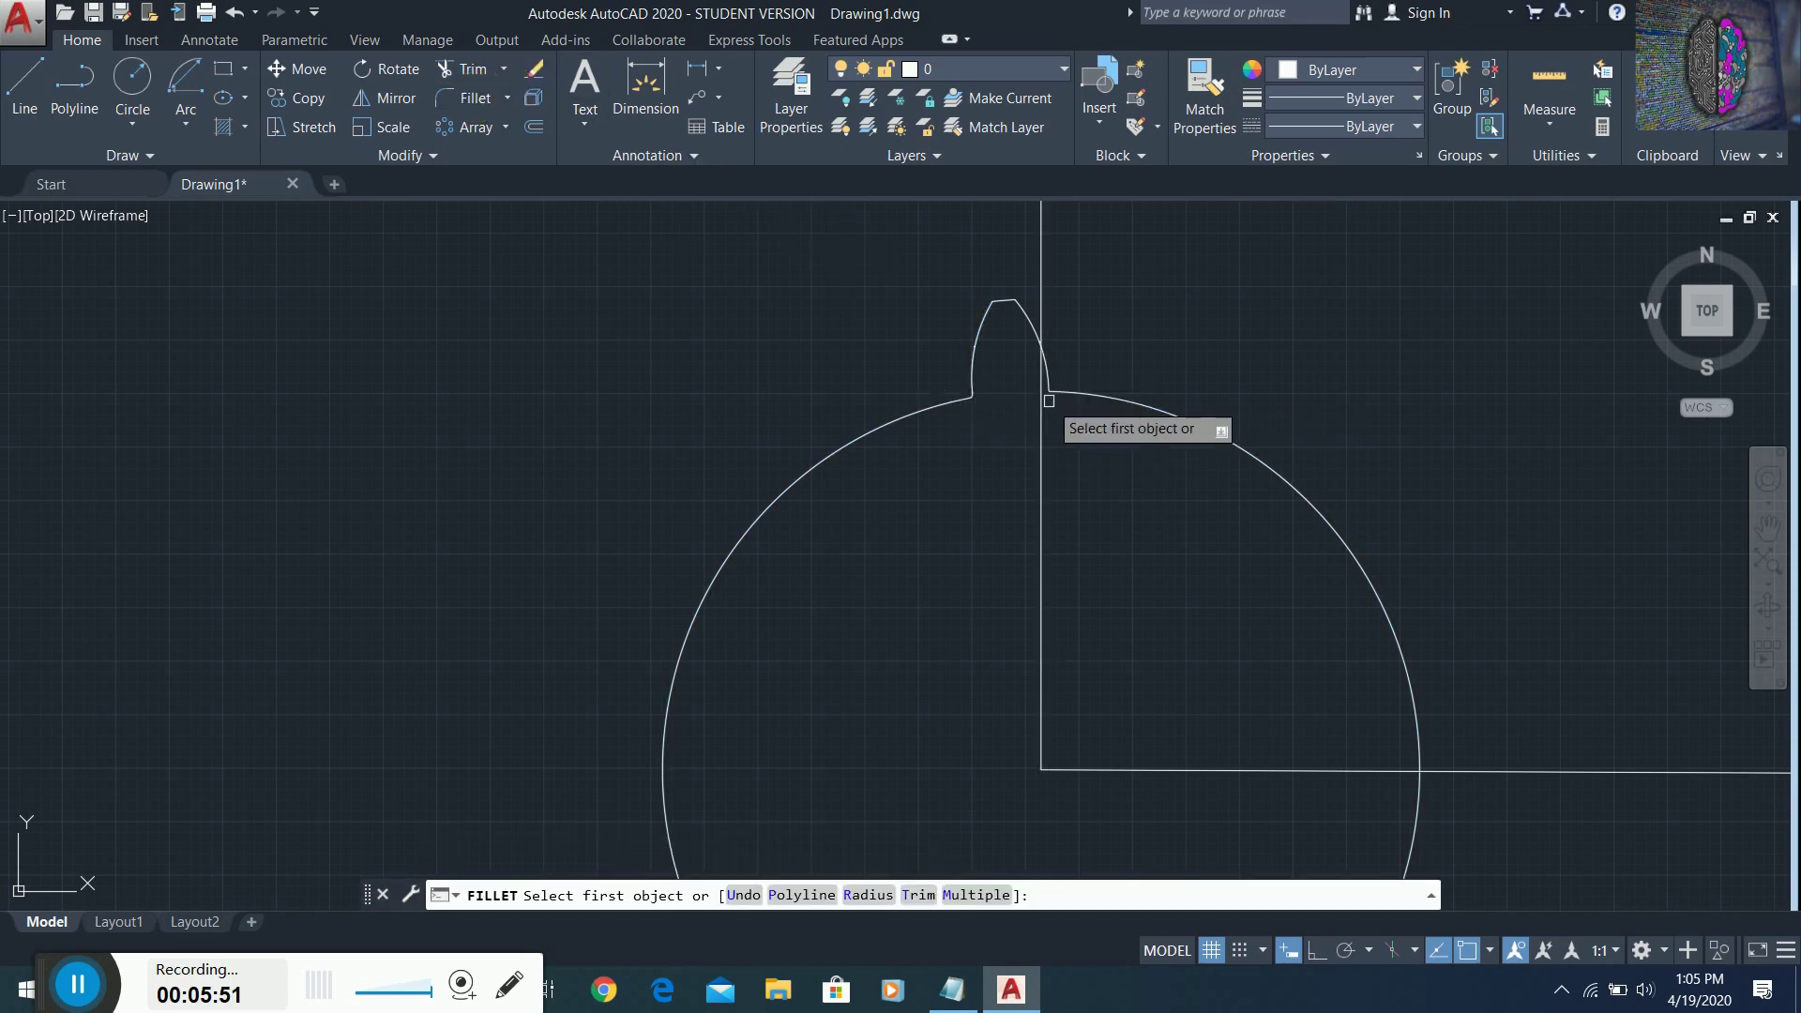
scroll(998, 402, "up", 4)
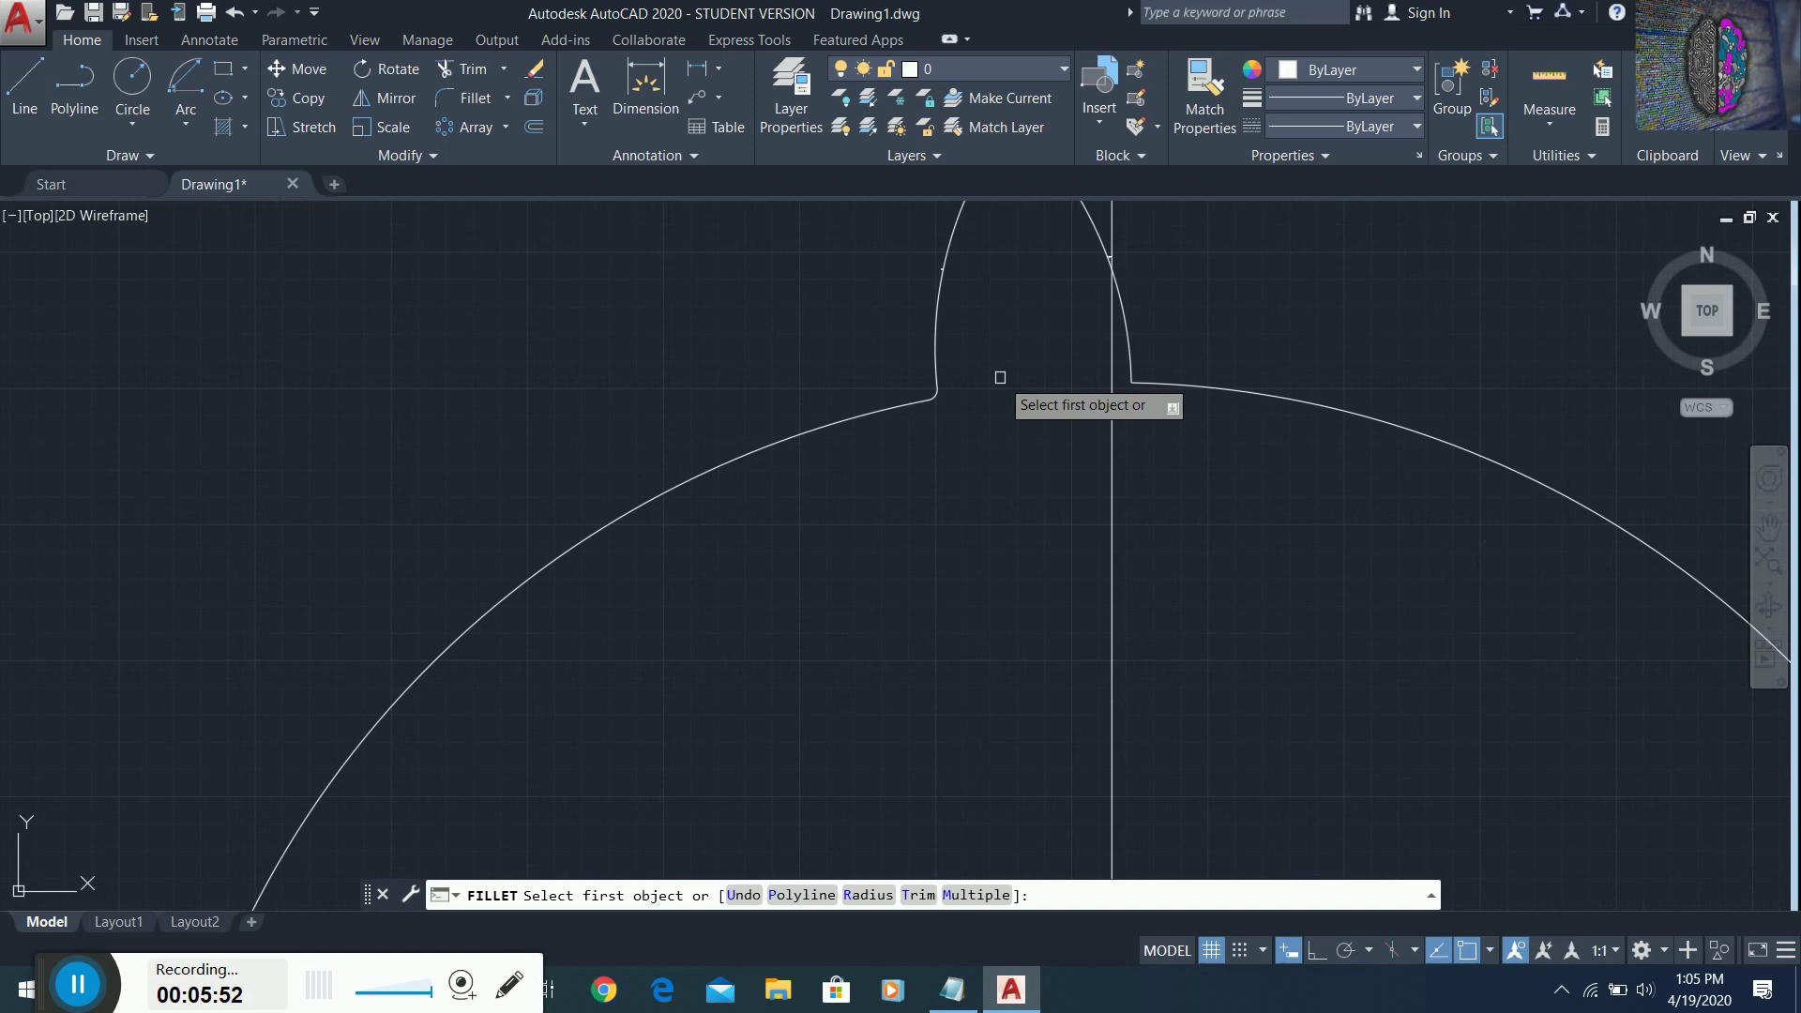
left_click(1133, 372)
left_click(1158, 386)
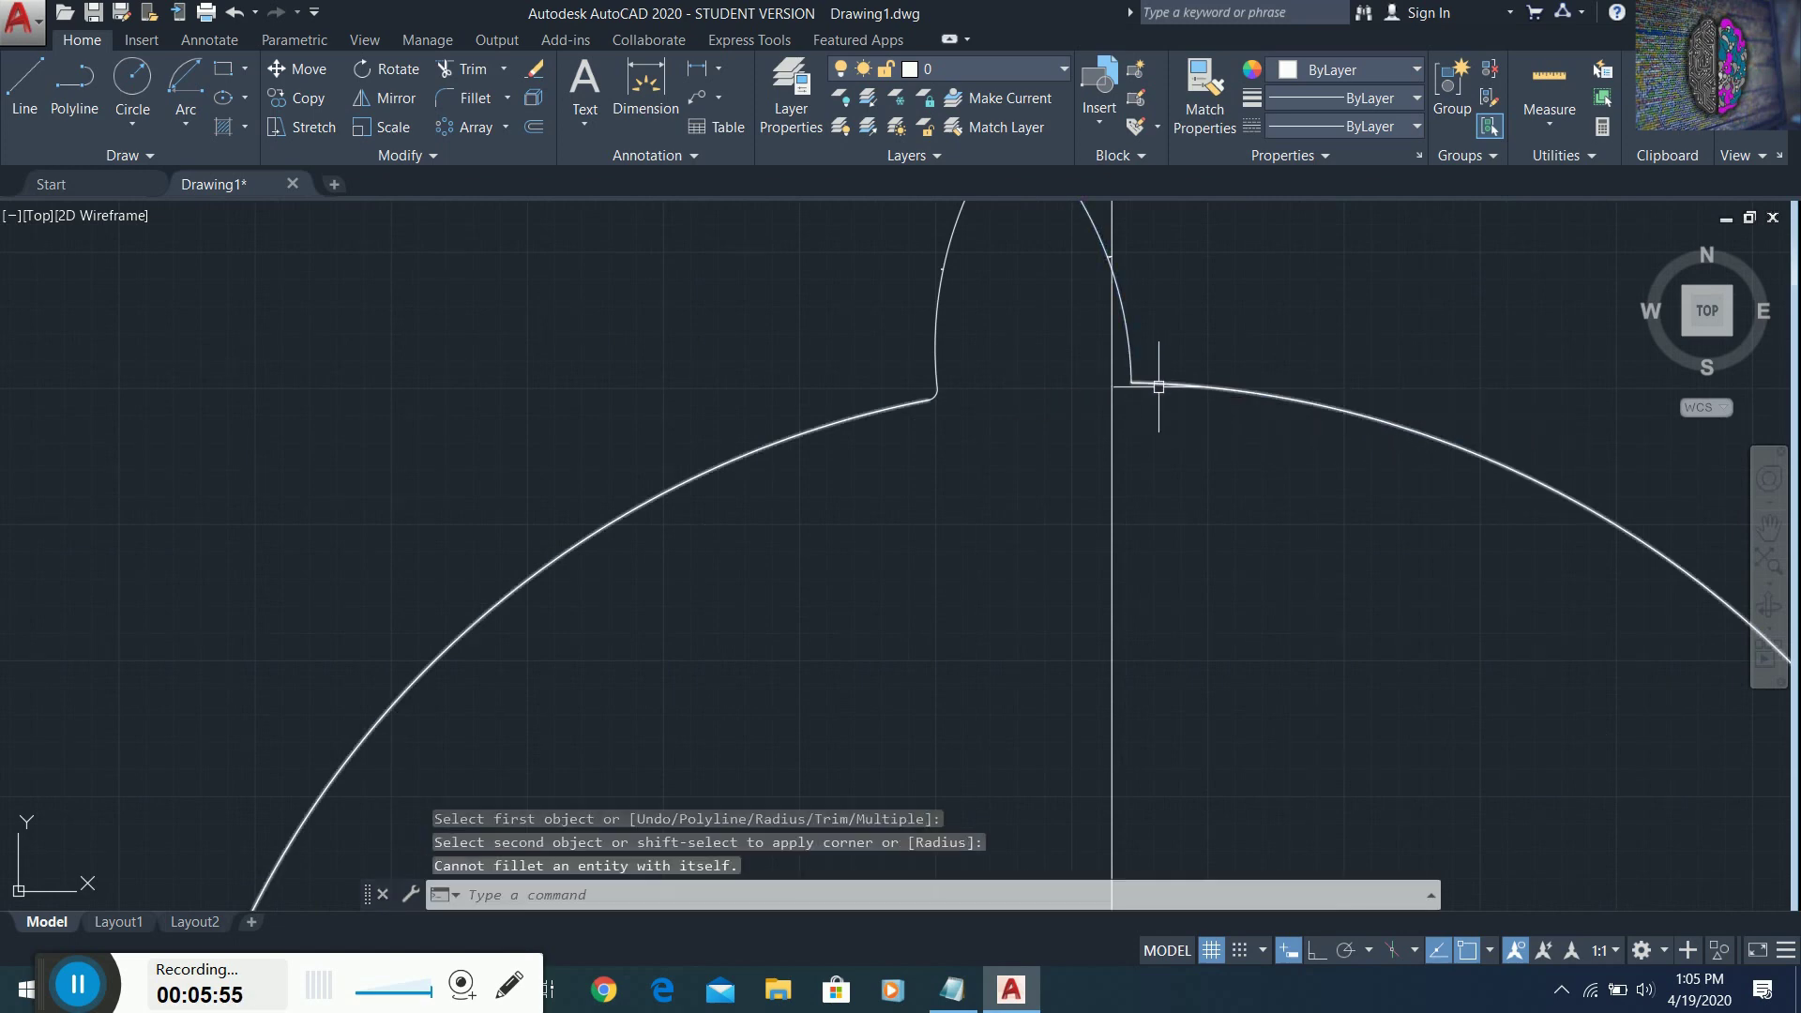
left_click(441, 101)
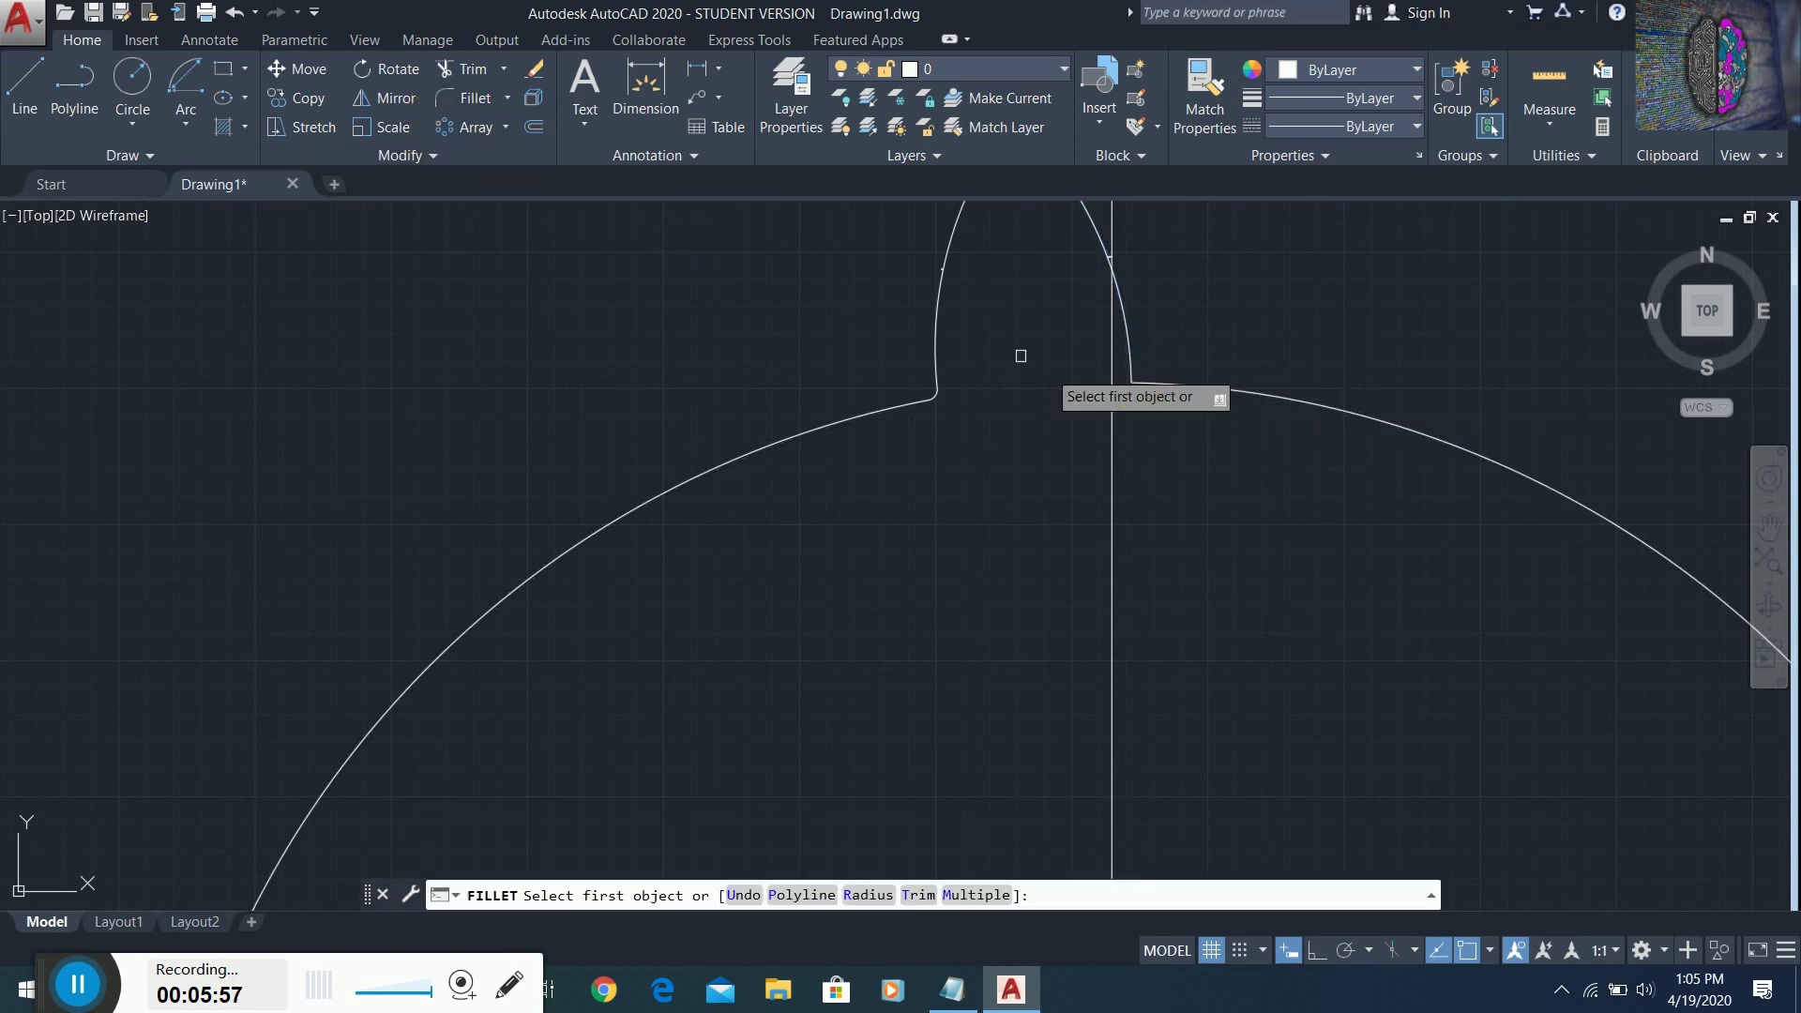
left_click(1136, 375)
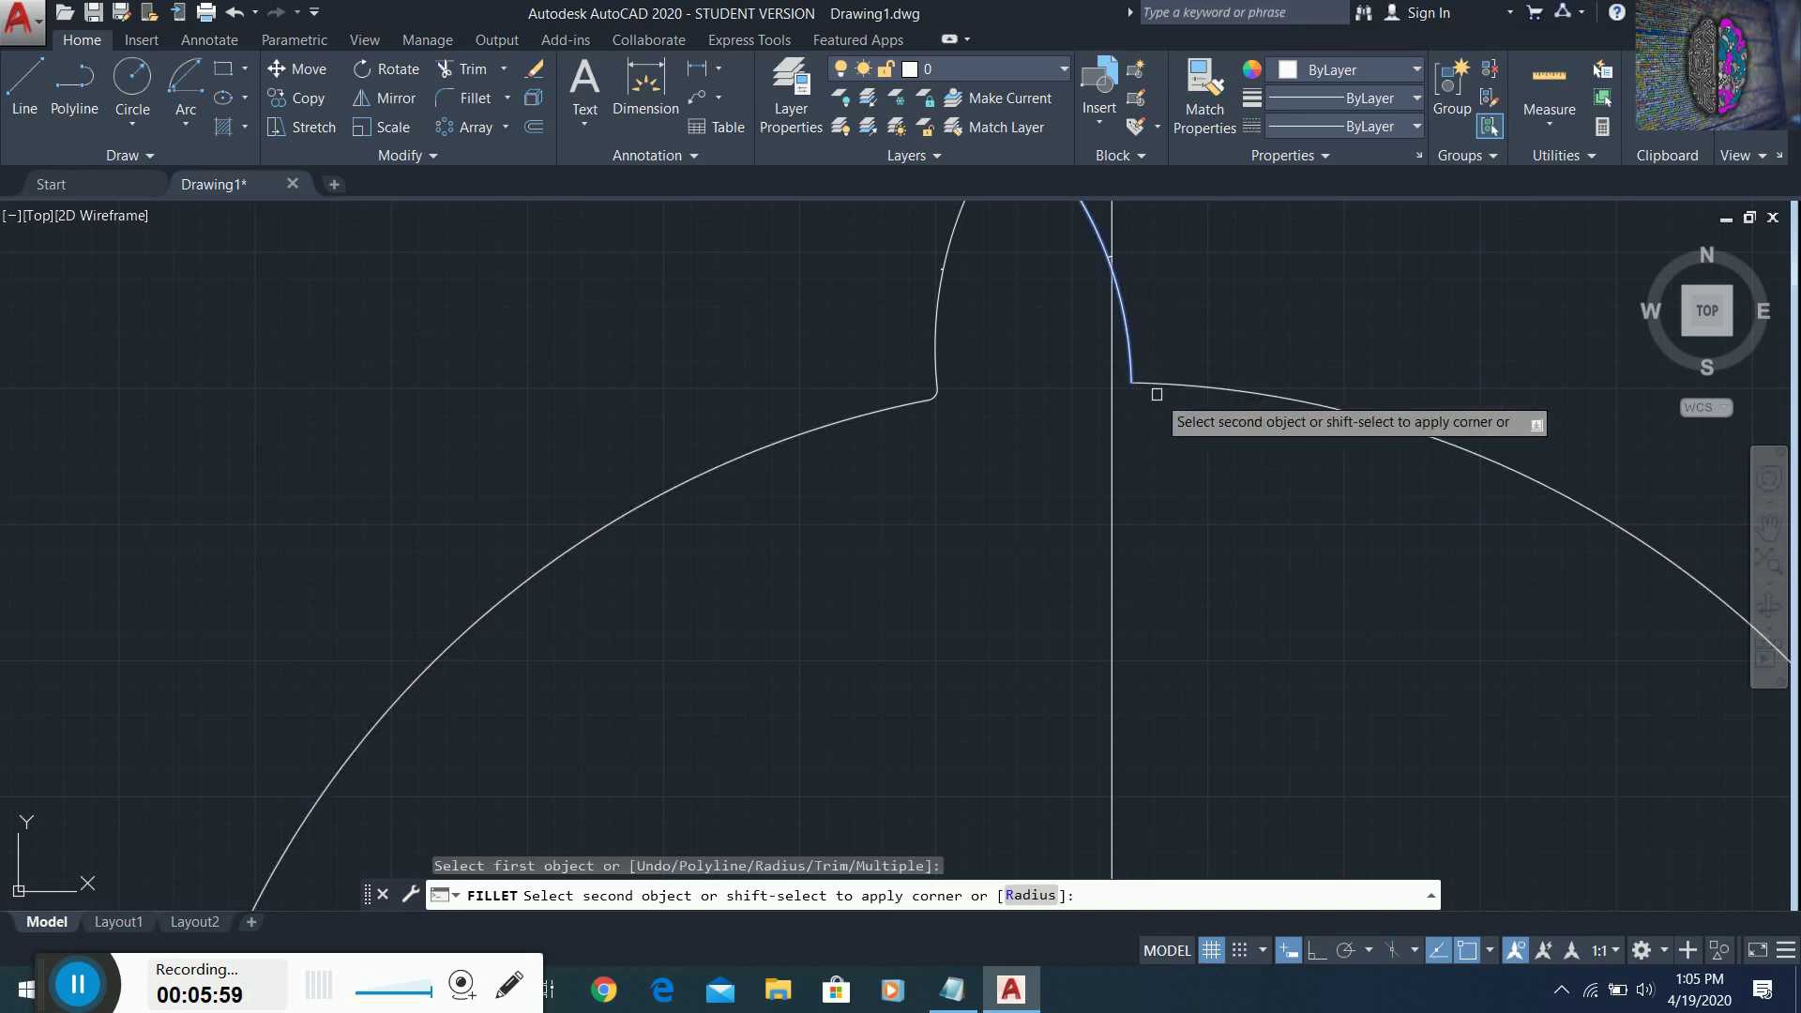
left_click(1137, 386)
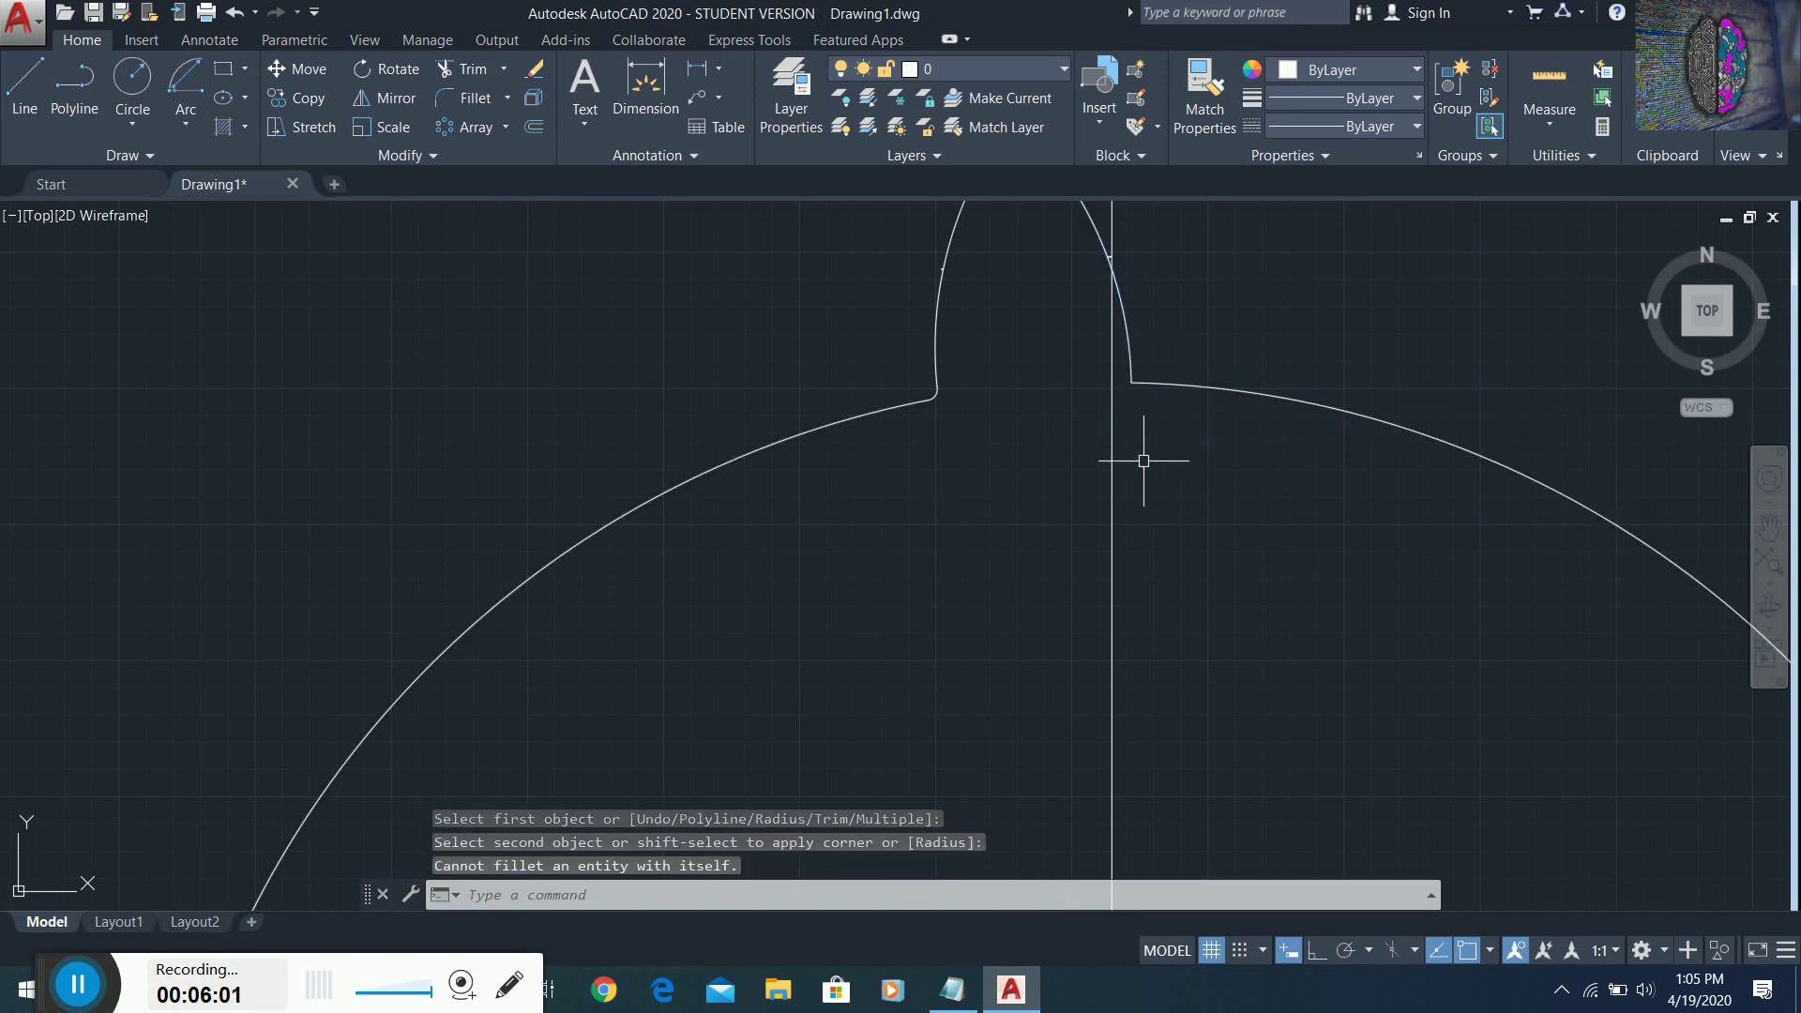
- Abandon the restarted Fillet command and undo the last two fillet operations
left_click(471, 98)
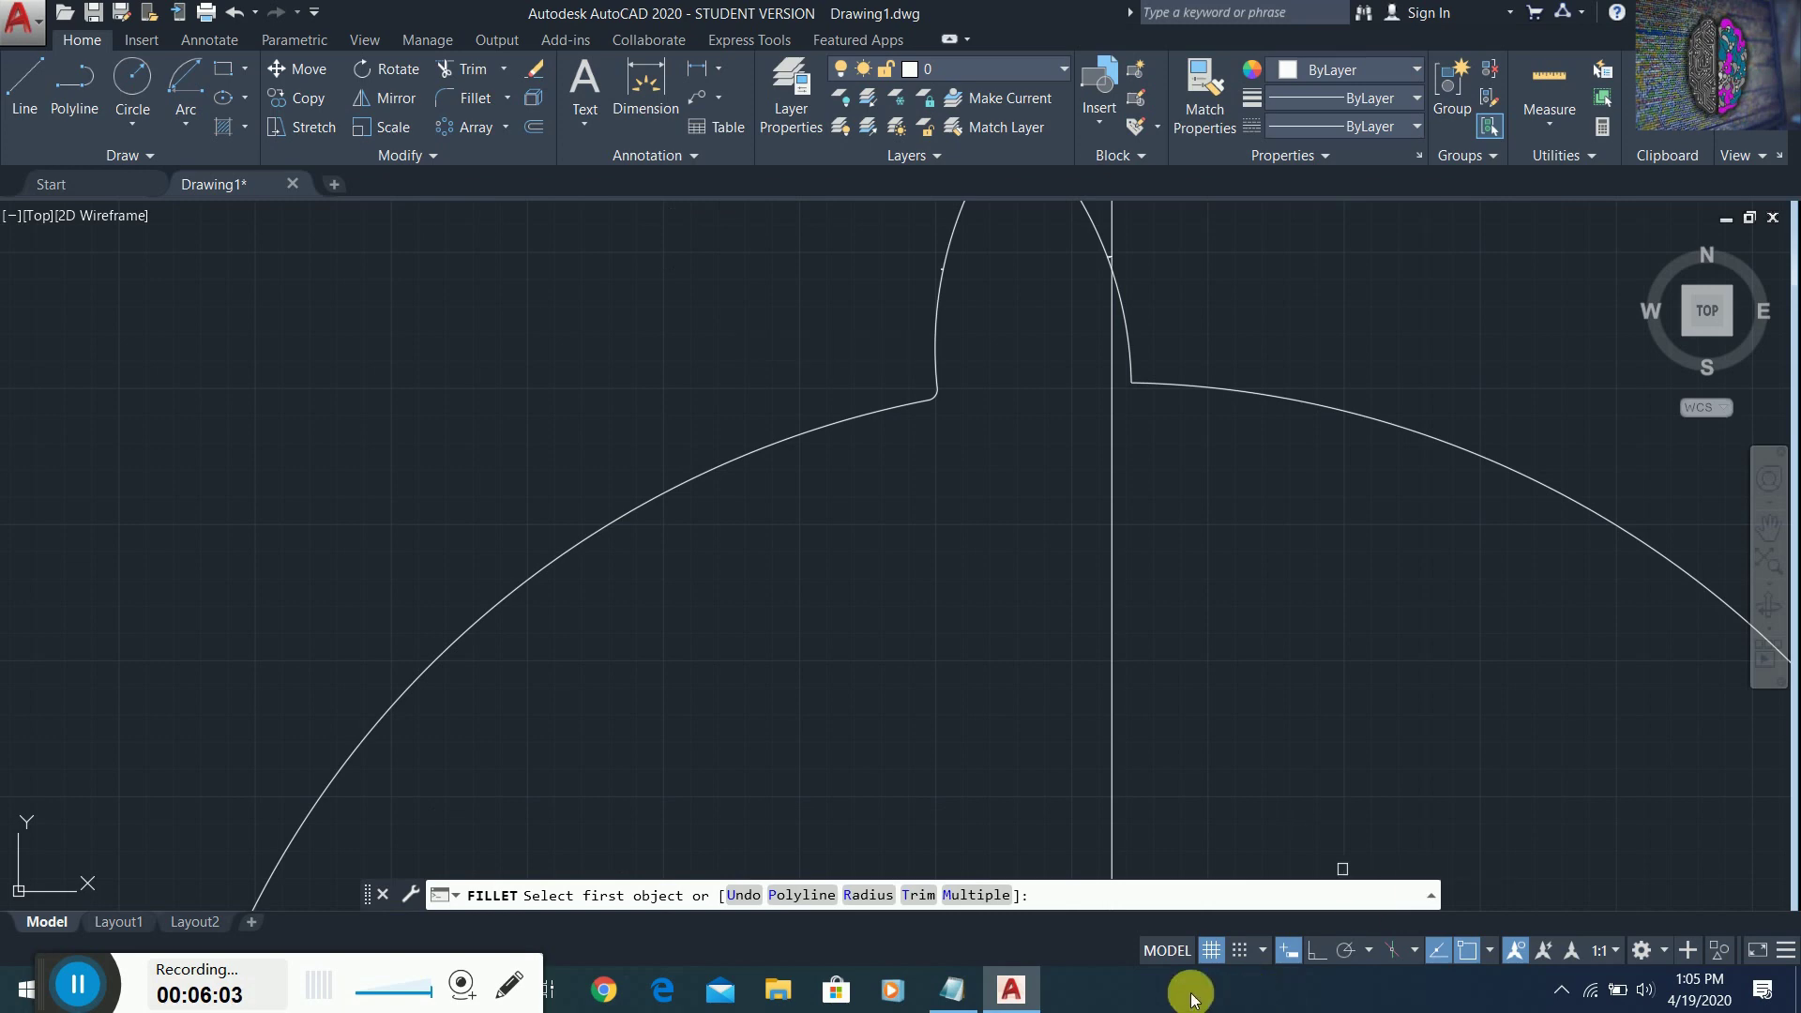
key("Escape")
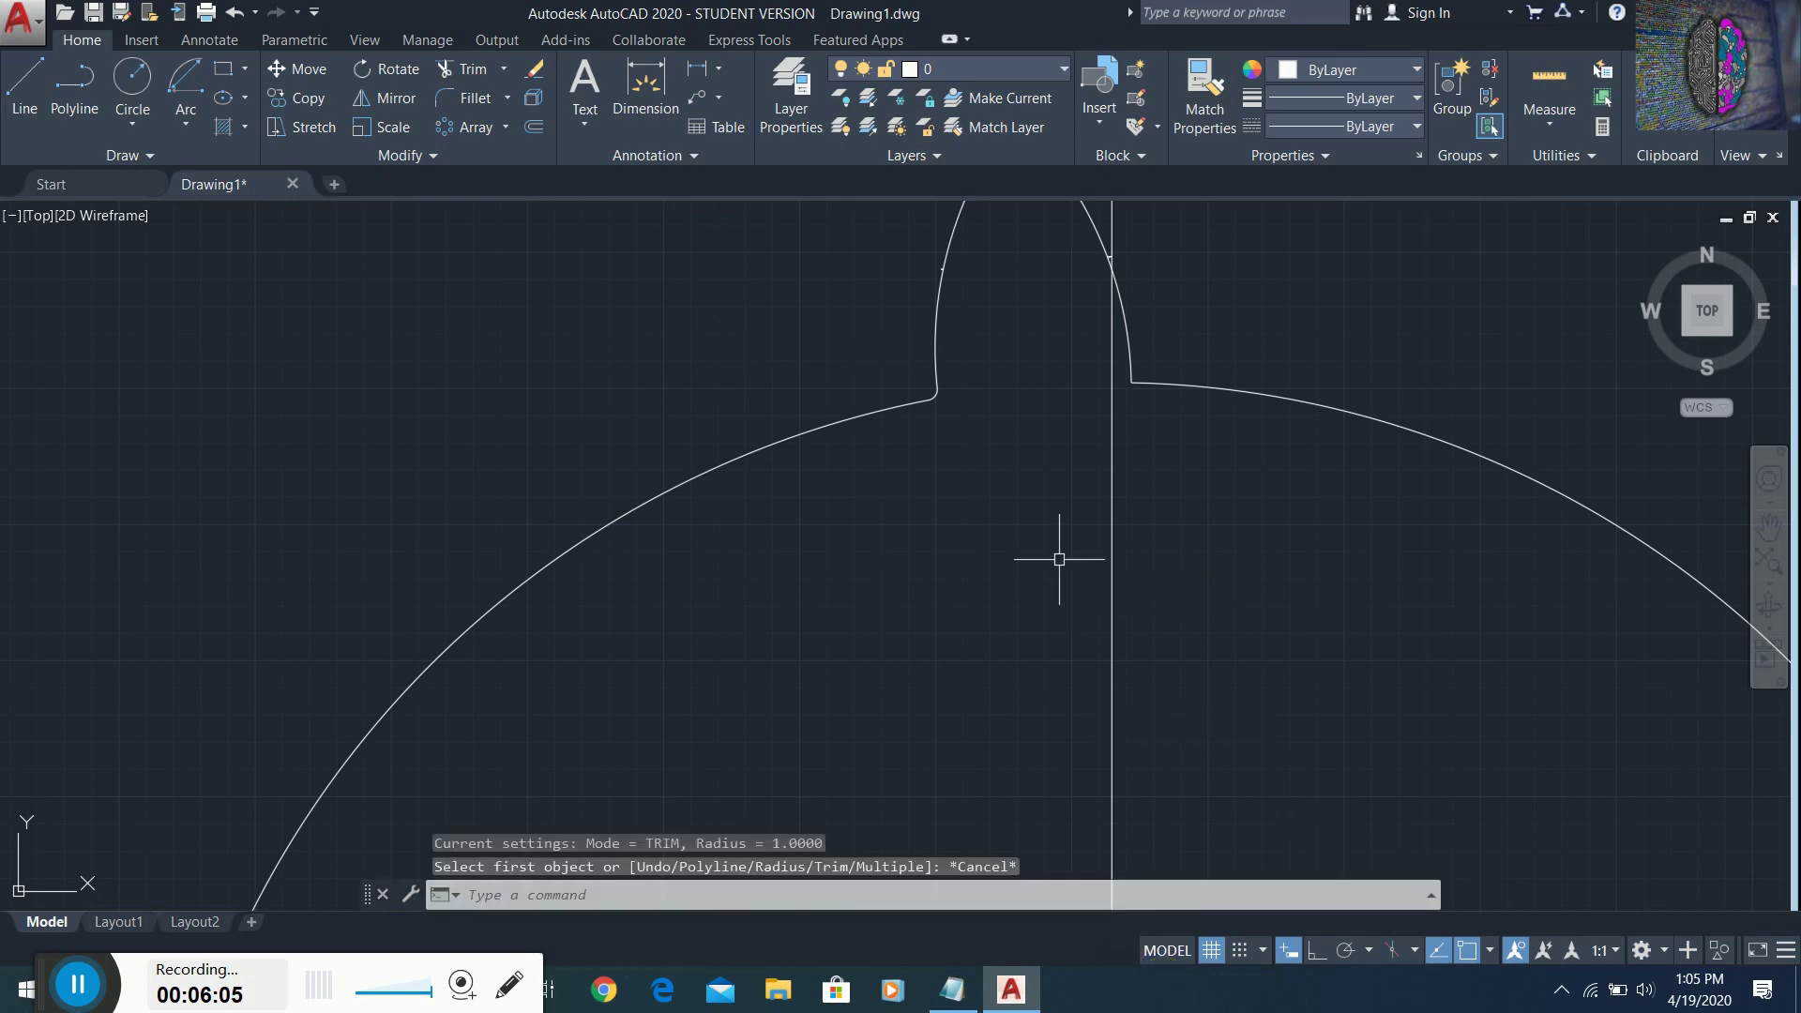
key("ctrl+z")
key("ctrl+z")
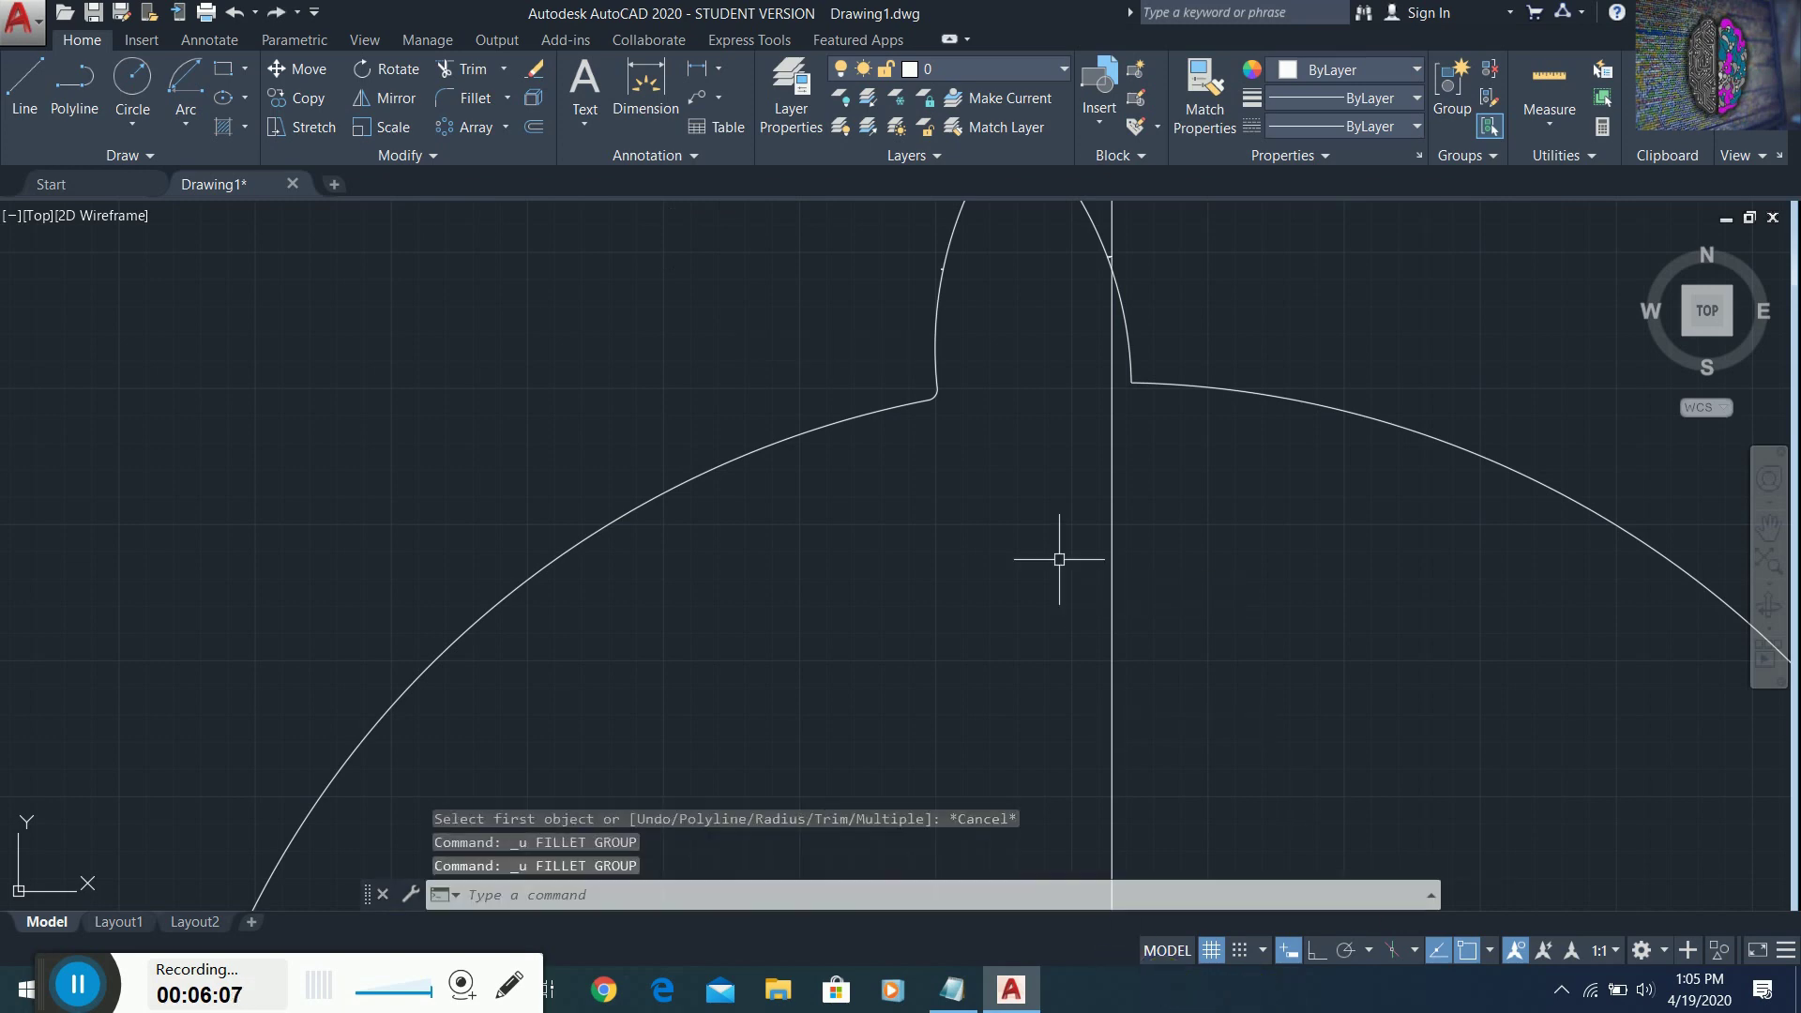
- Undo the remaining fillet on the tooth, then restart Fillet and set its radius to 1
key("ctrl+z")
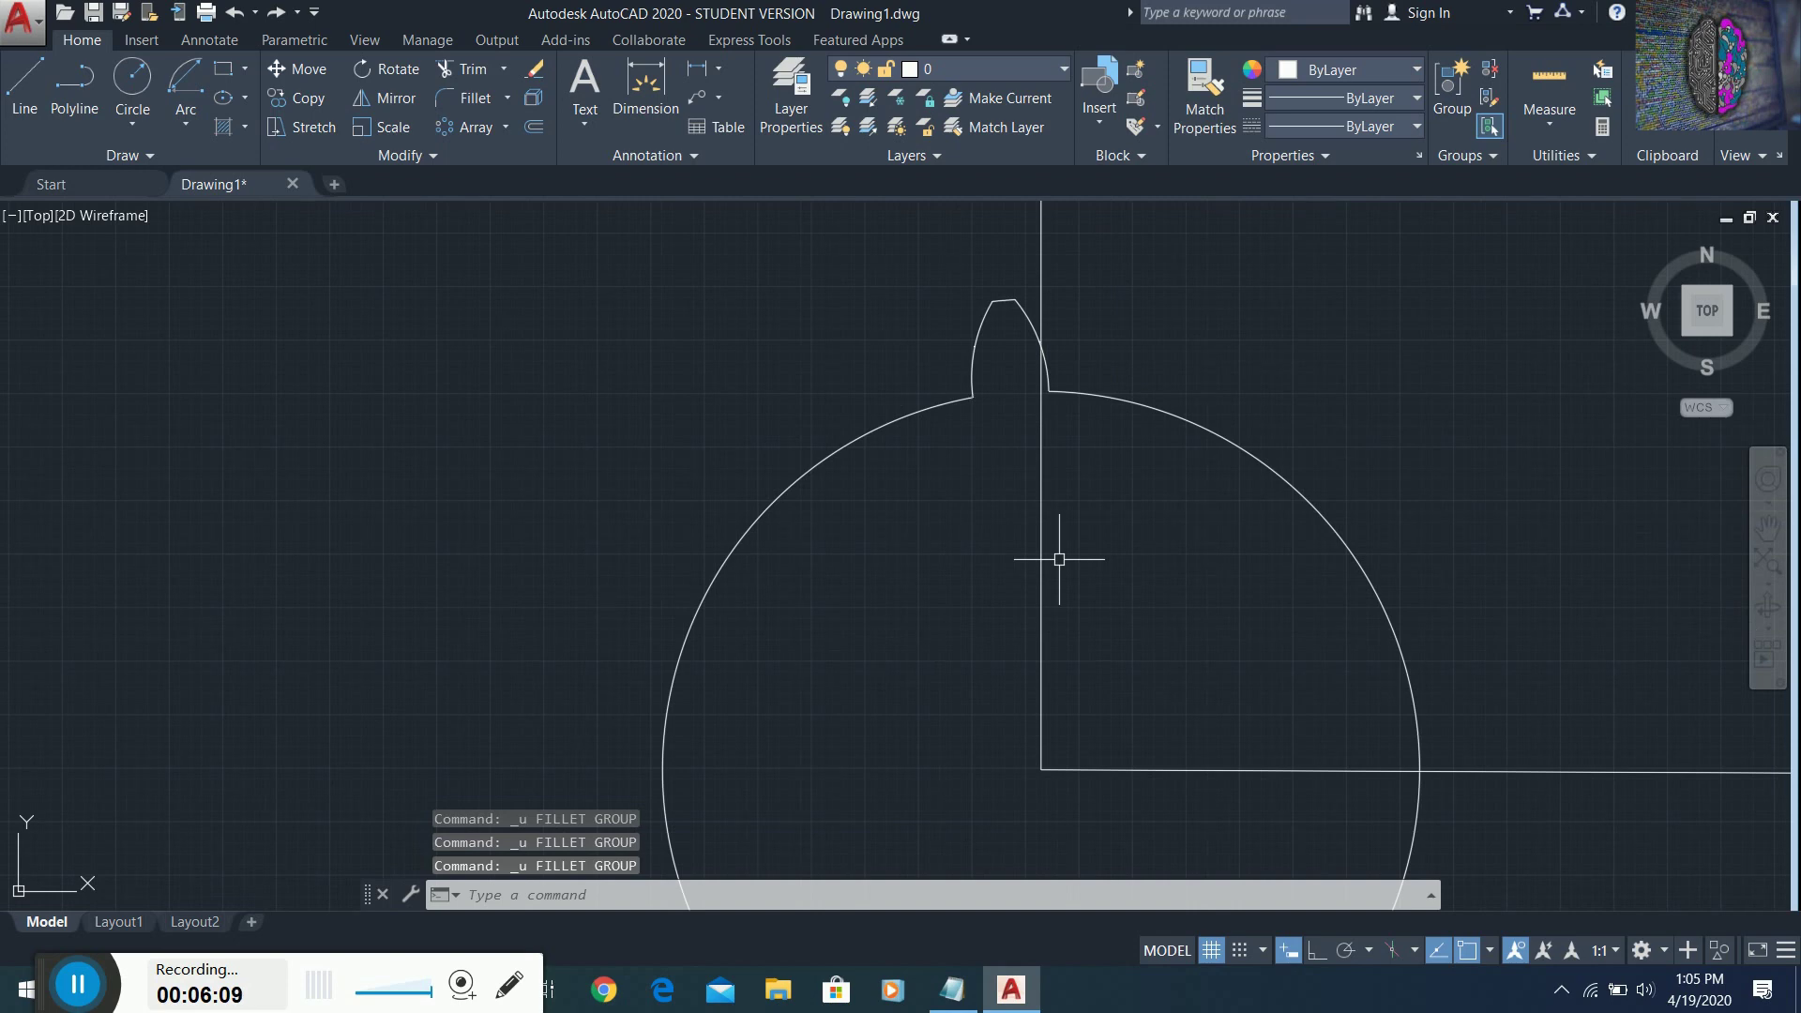
scroll(998, 433, "up", 4)
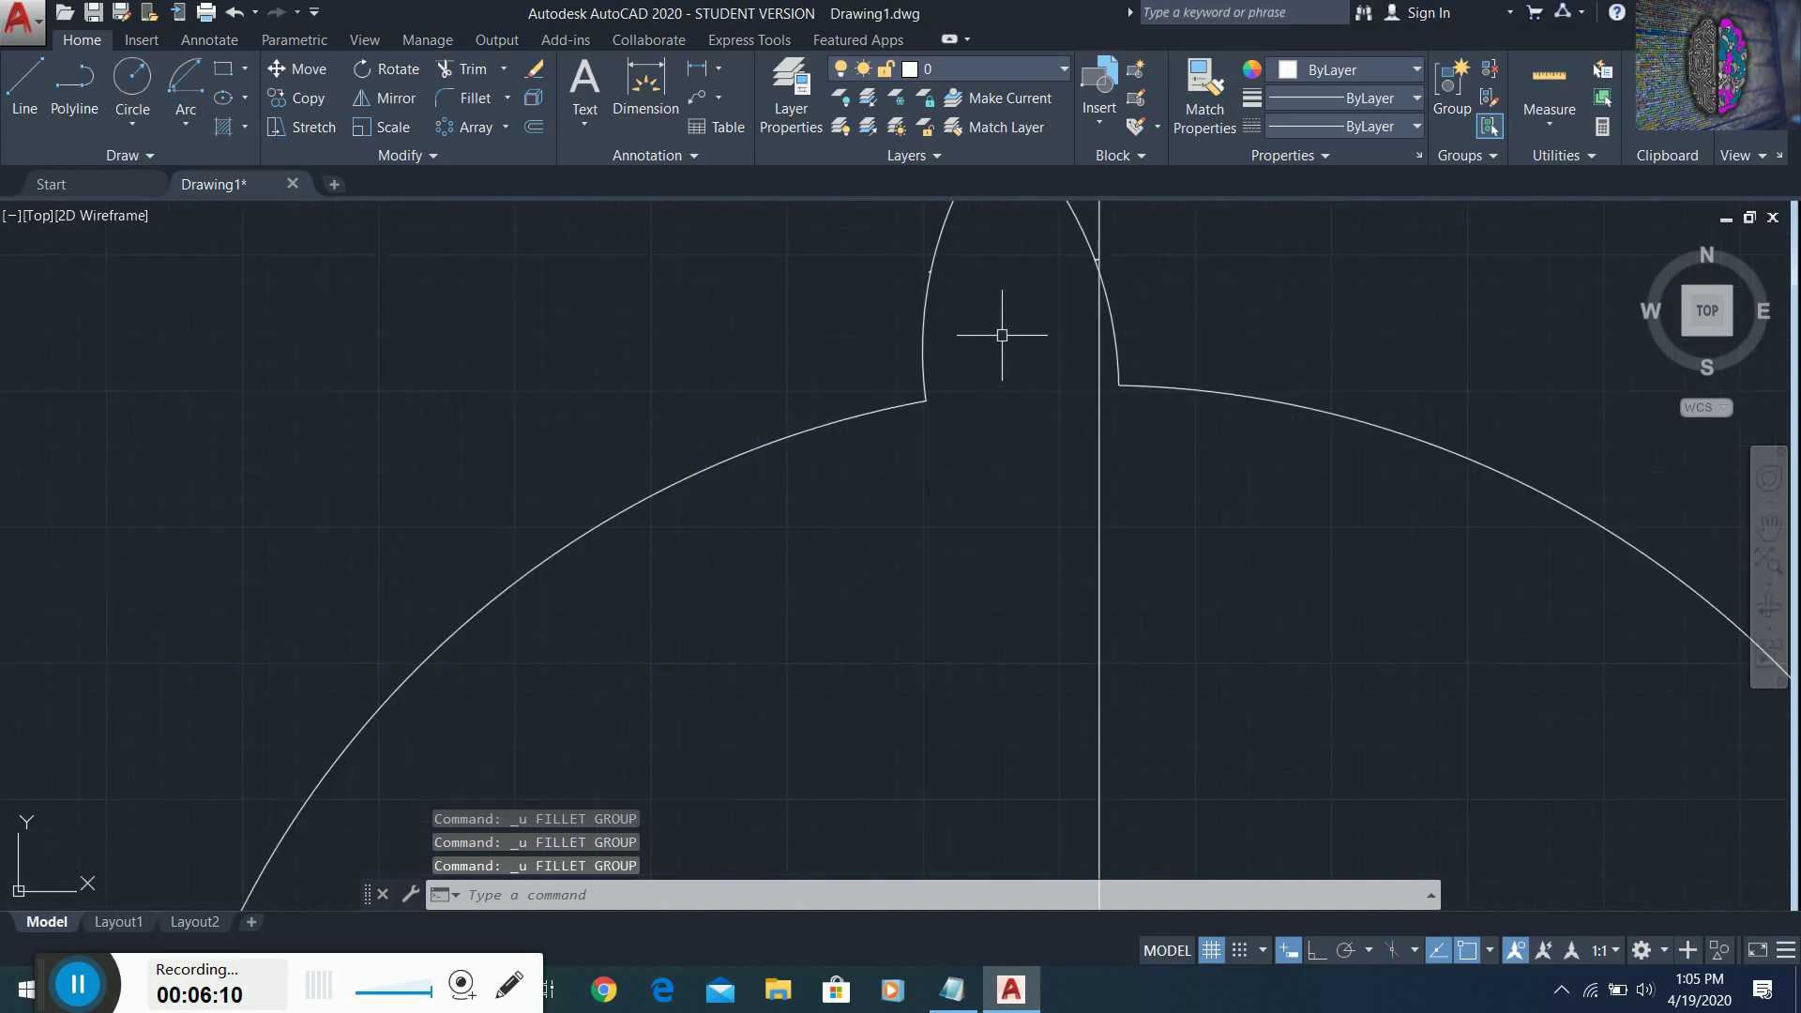
left_click(471, 94)
left_click(882, 895)
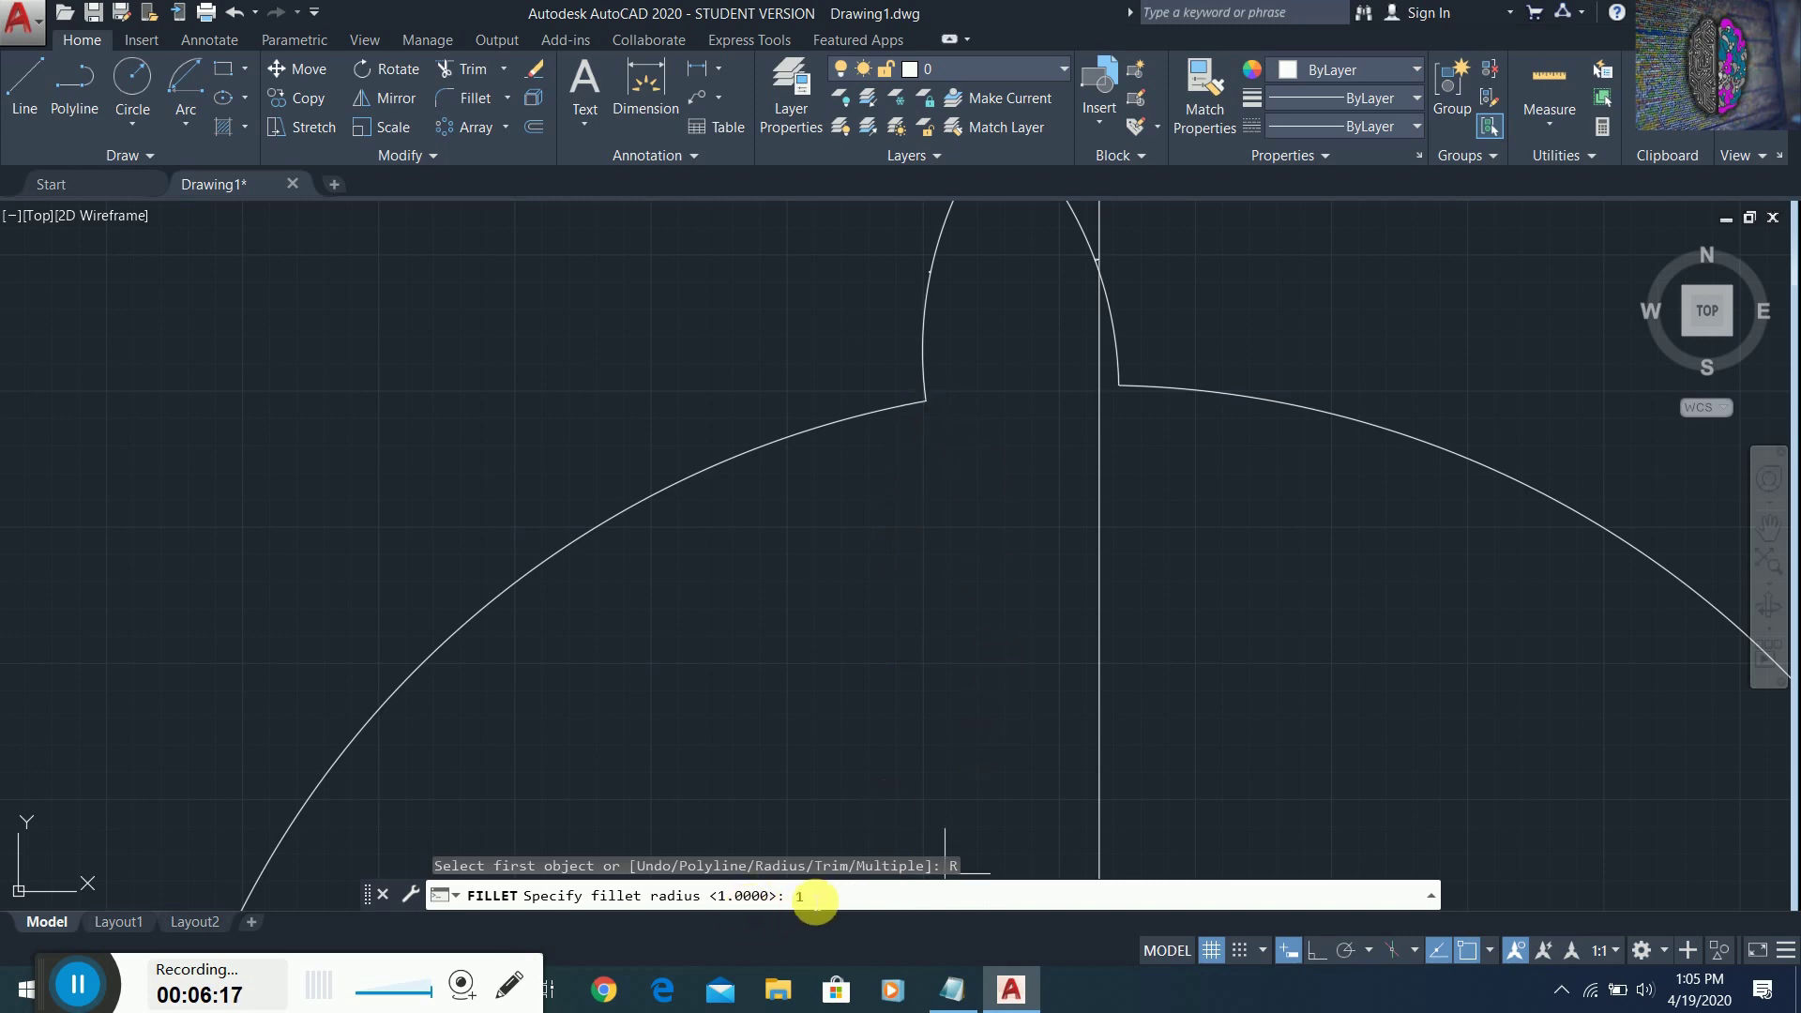
type("1")
key("Return")
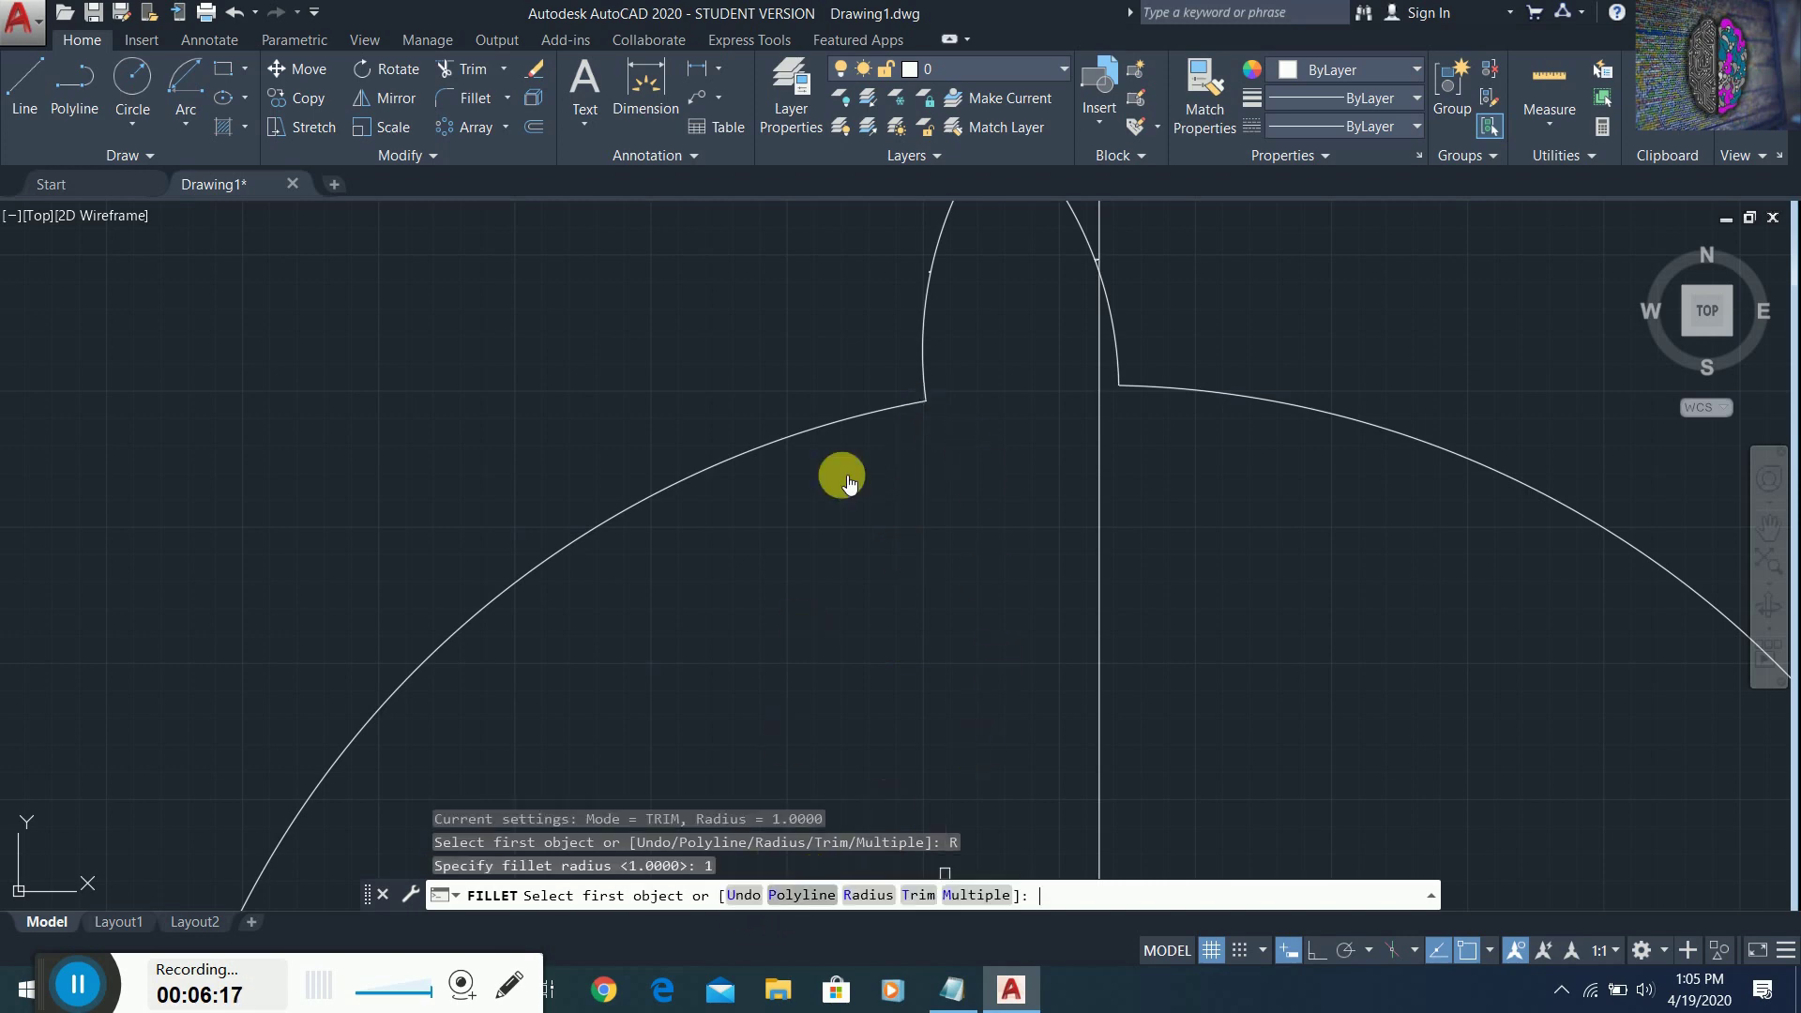
- Try to fillet the corner where the tooth's left flank meets the root circle
left_click(924, 392)
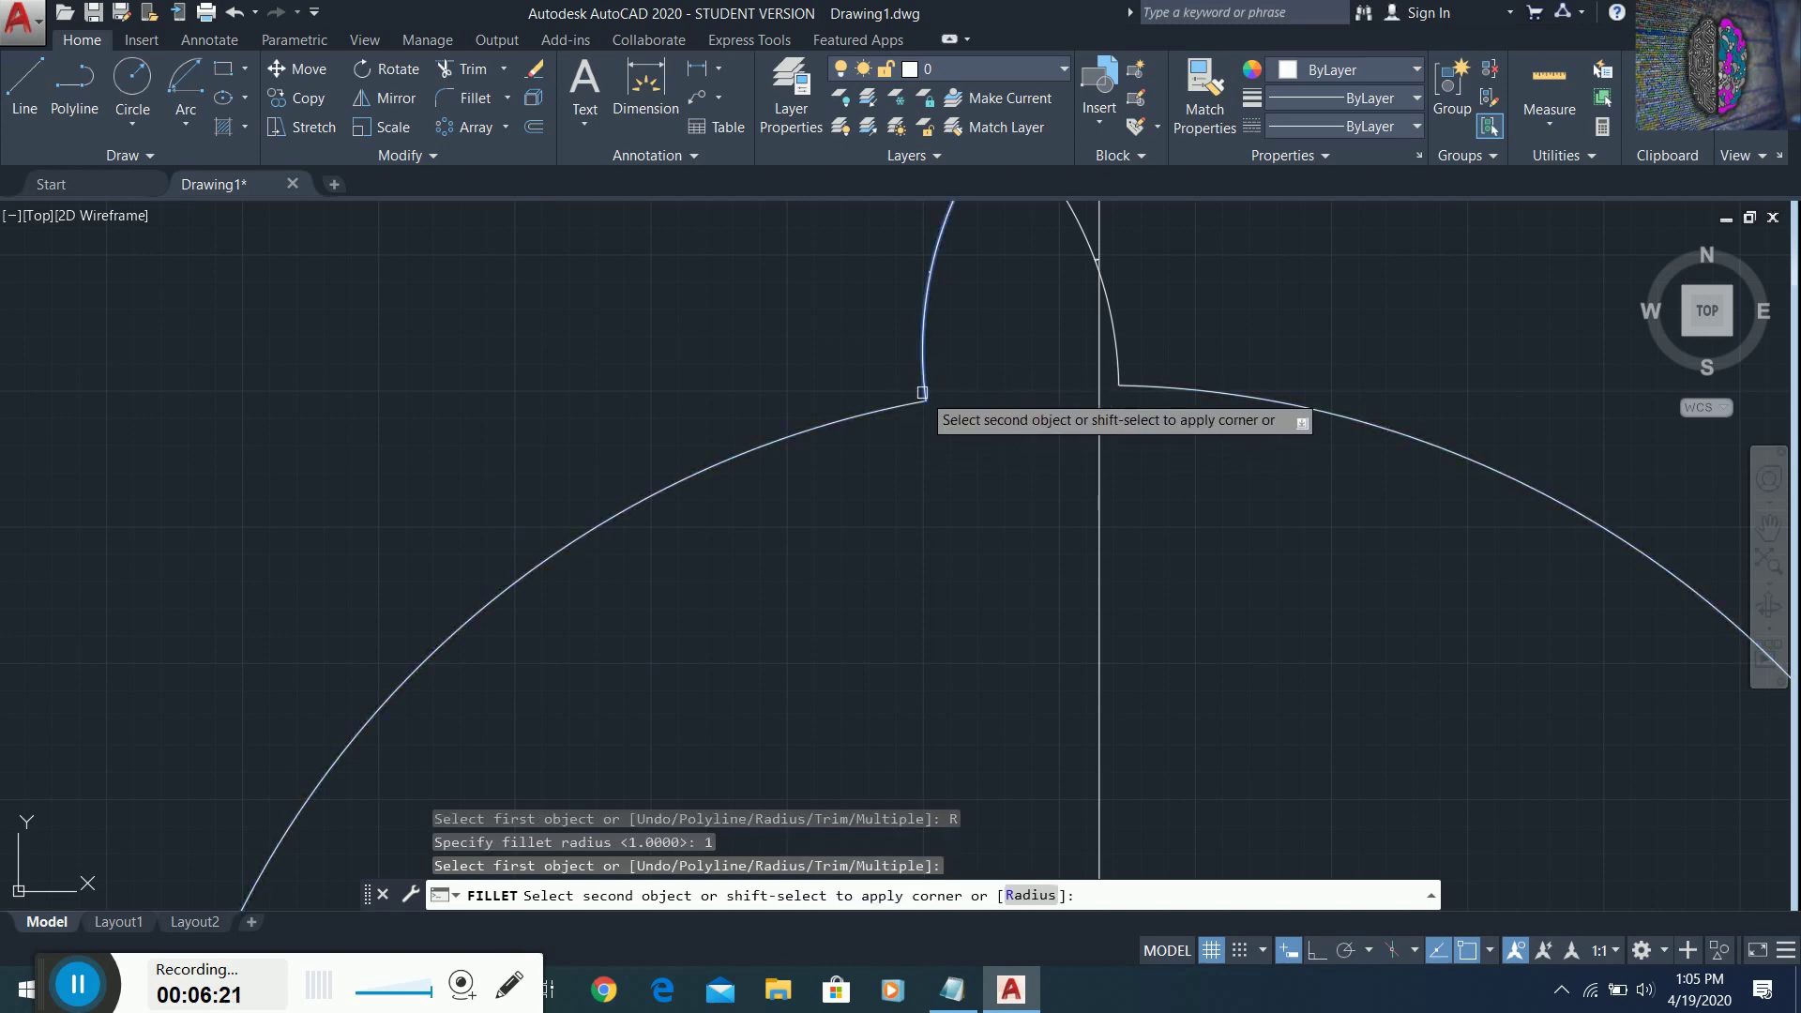
left_click(922, 399)
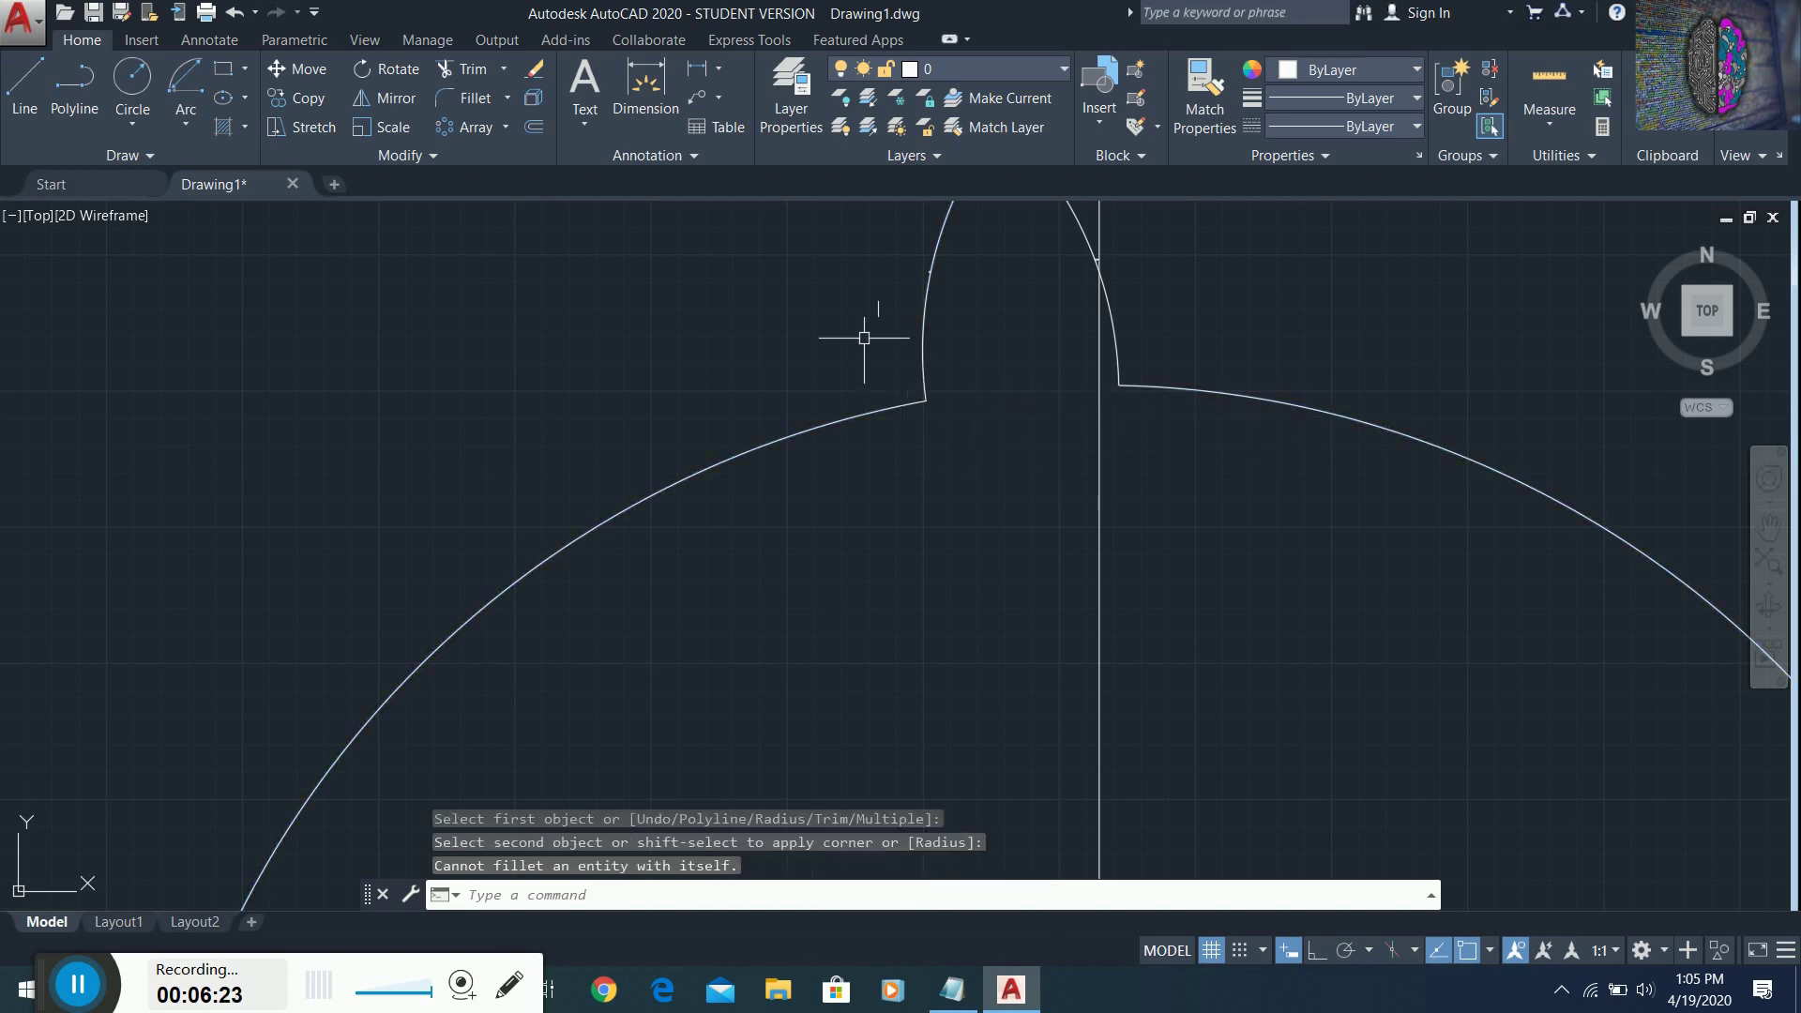
left_click(494, 93)
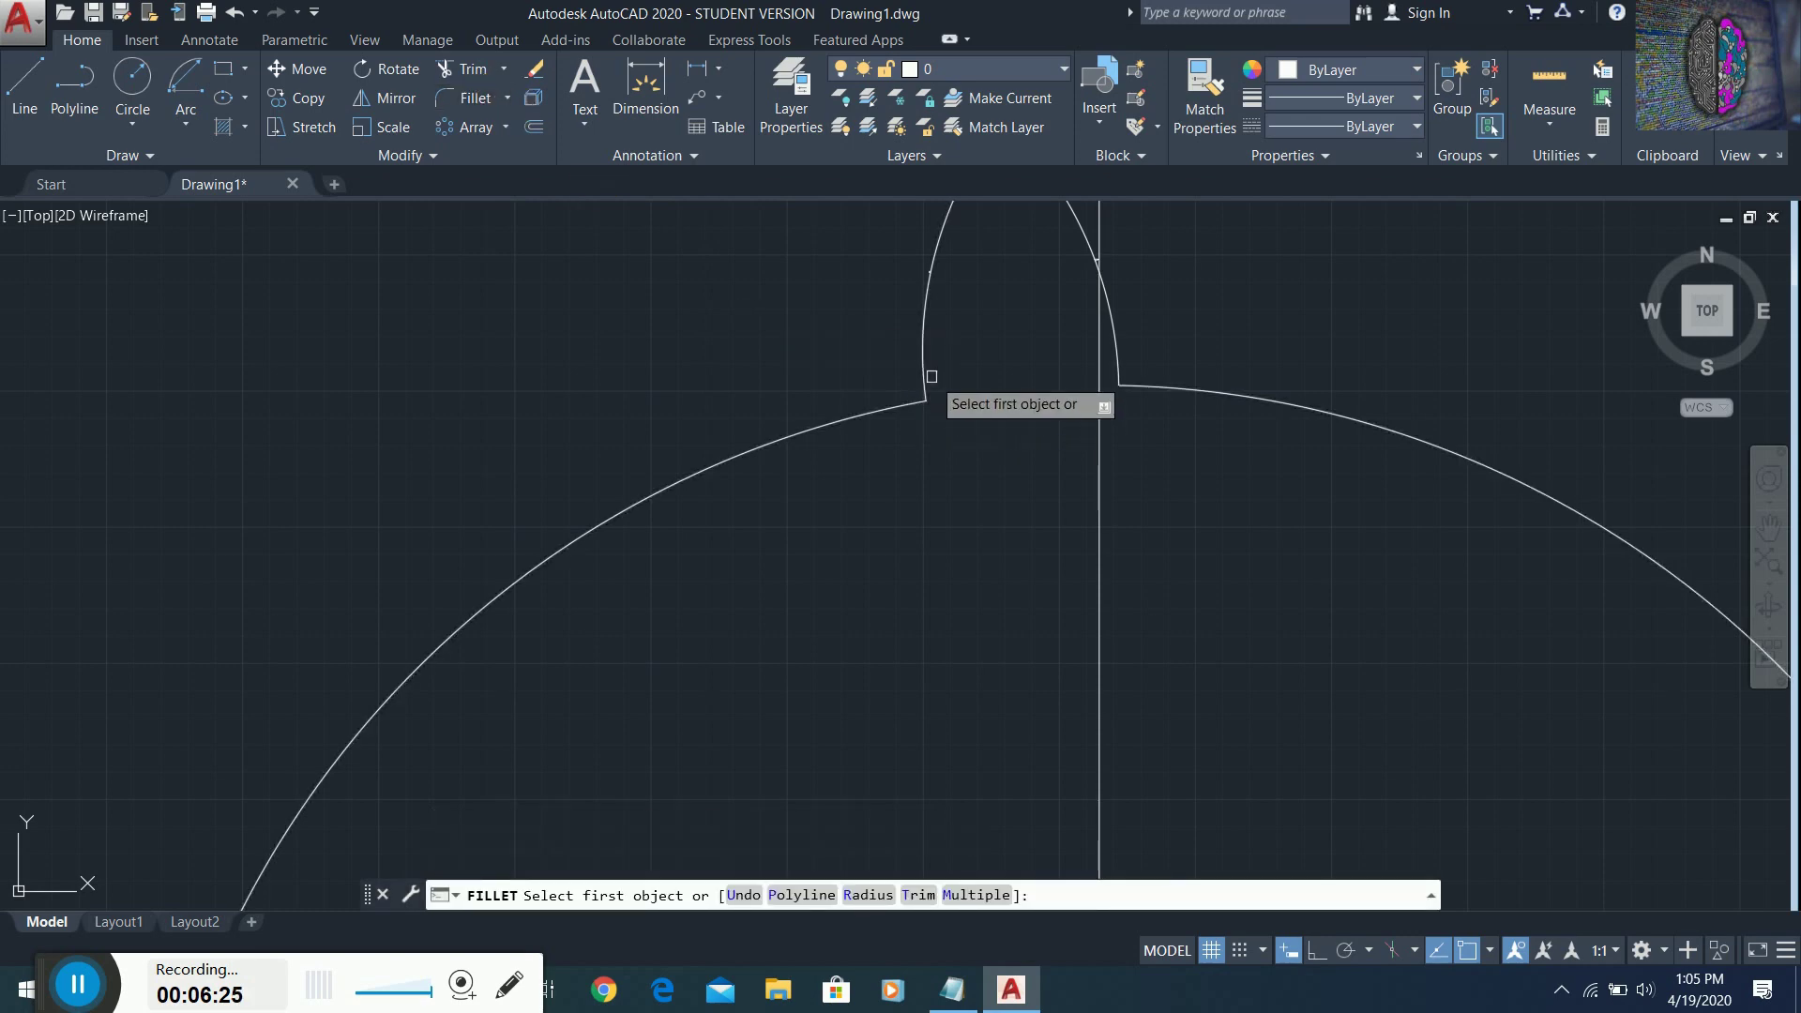
left_click(927, 392)
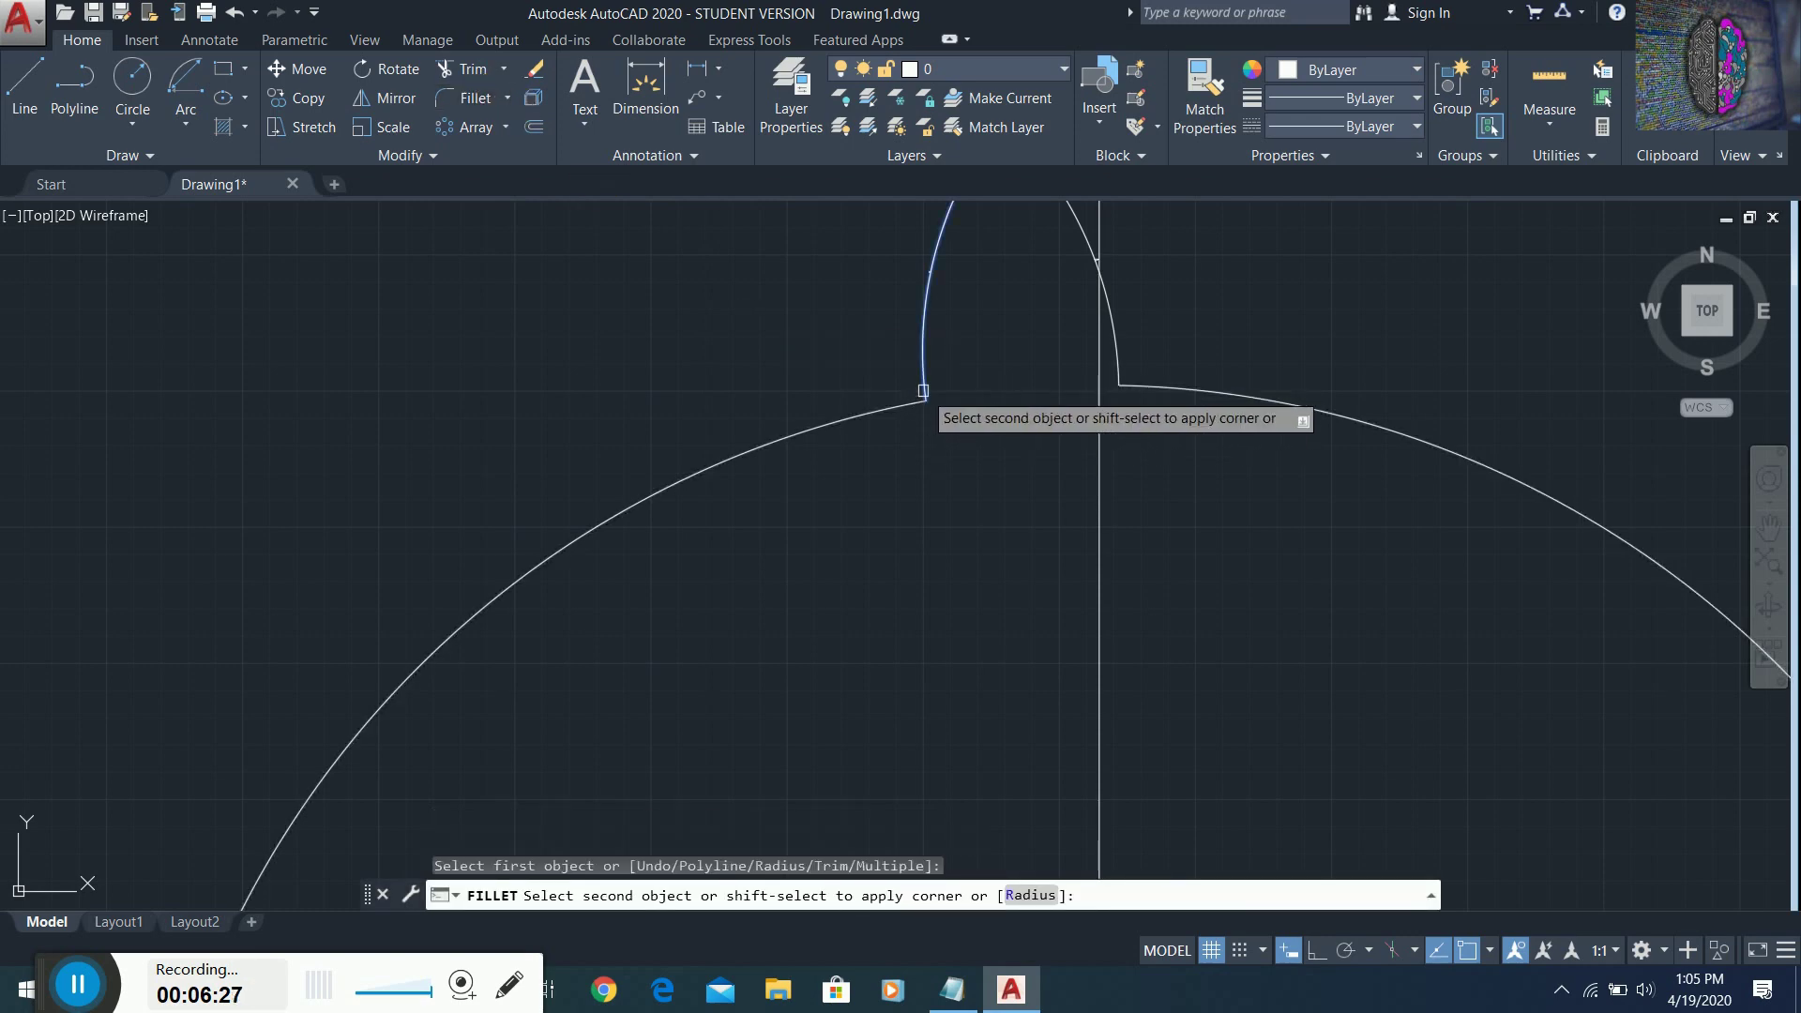
left_click(923, 391)
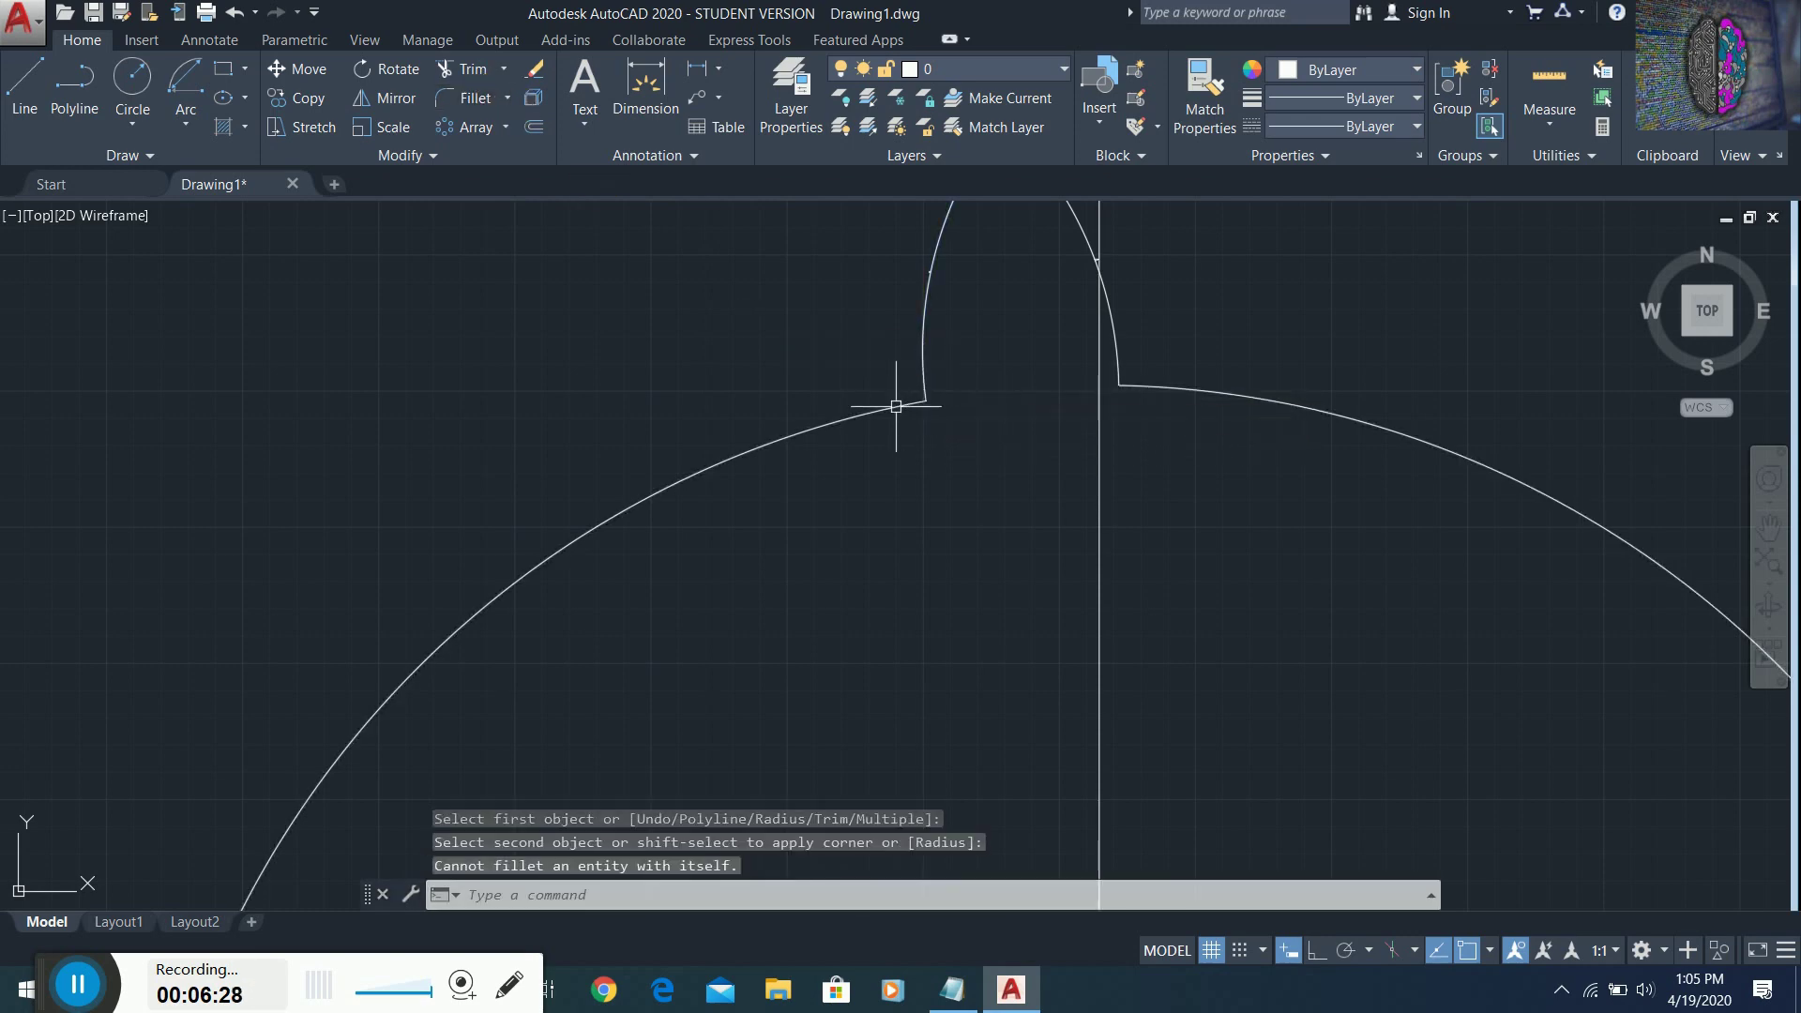
- Fillet the corner between the root circle and the tooth's left flank with a radius of 1
left_click(477, 104)
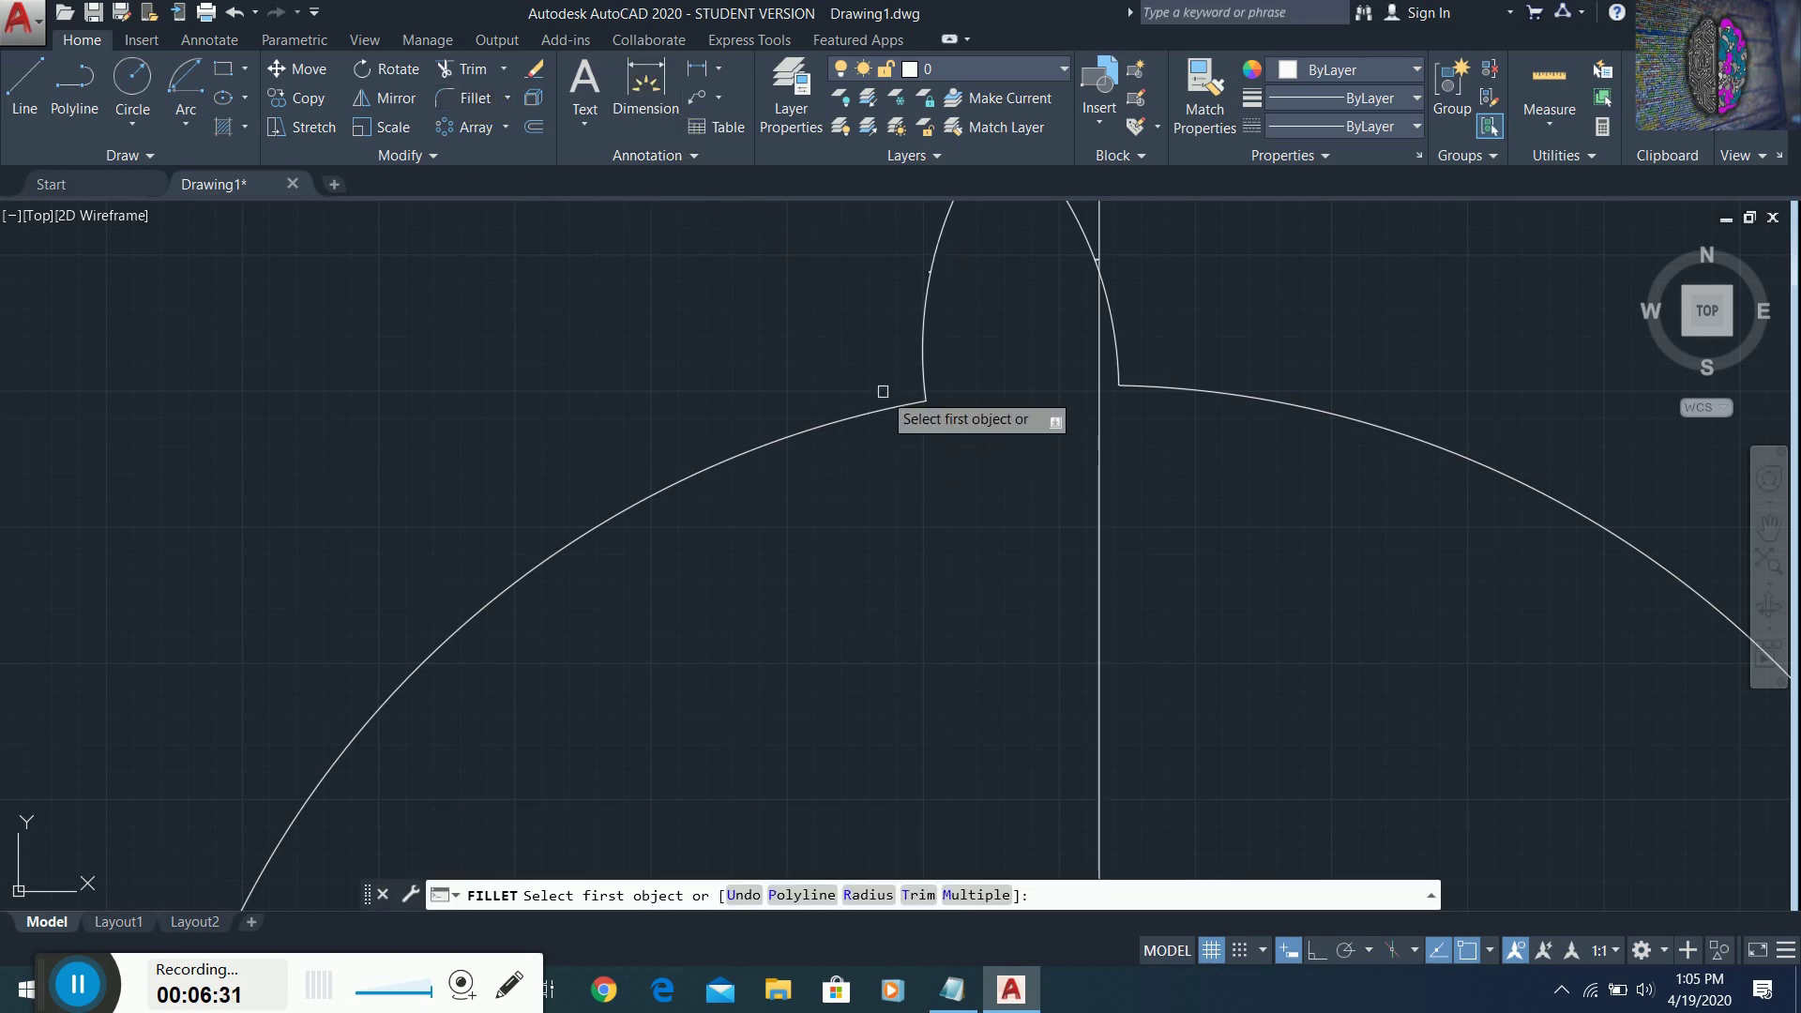
left_click(921, 397)
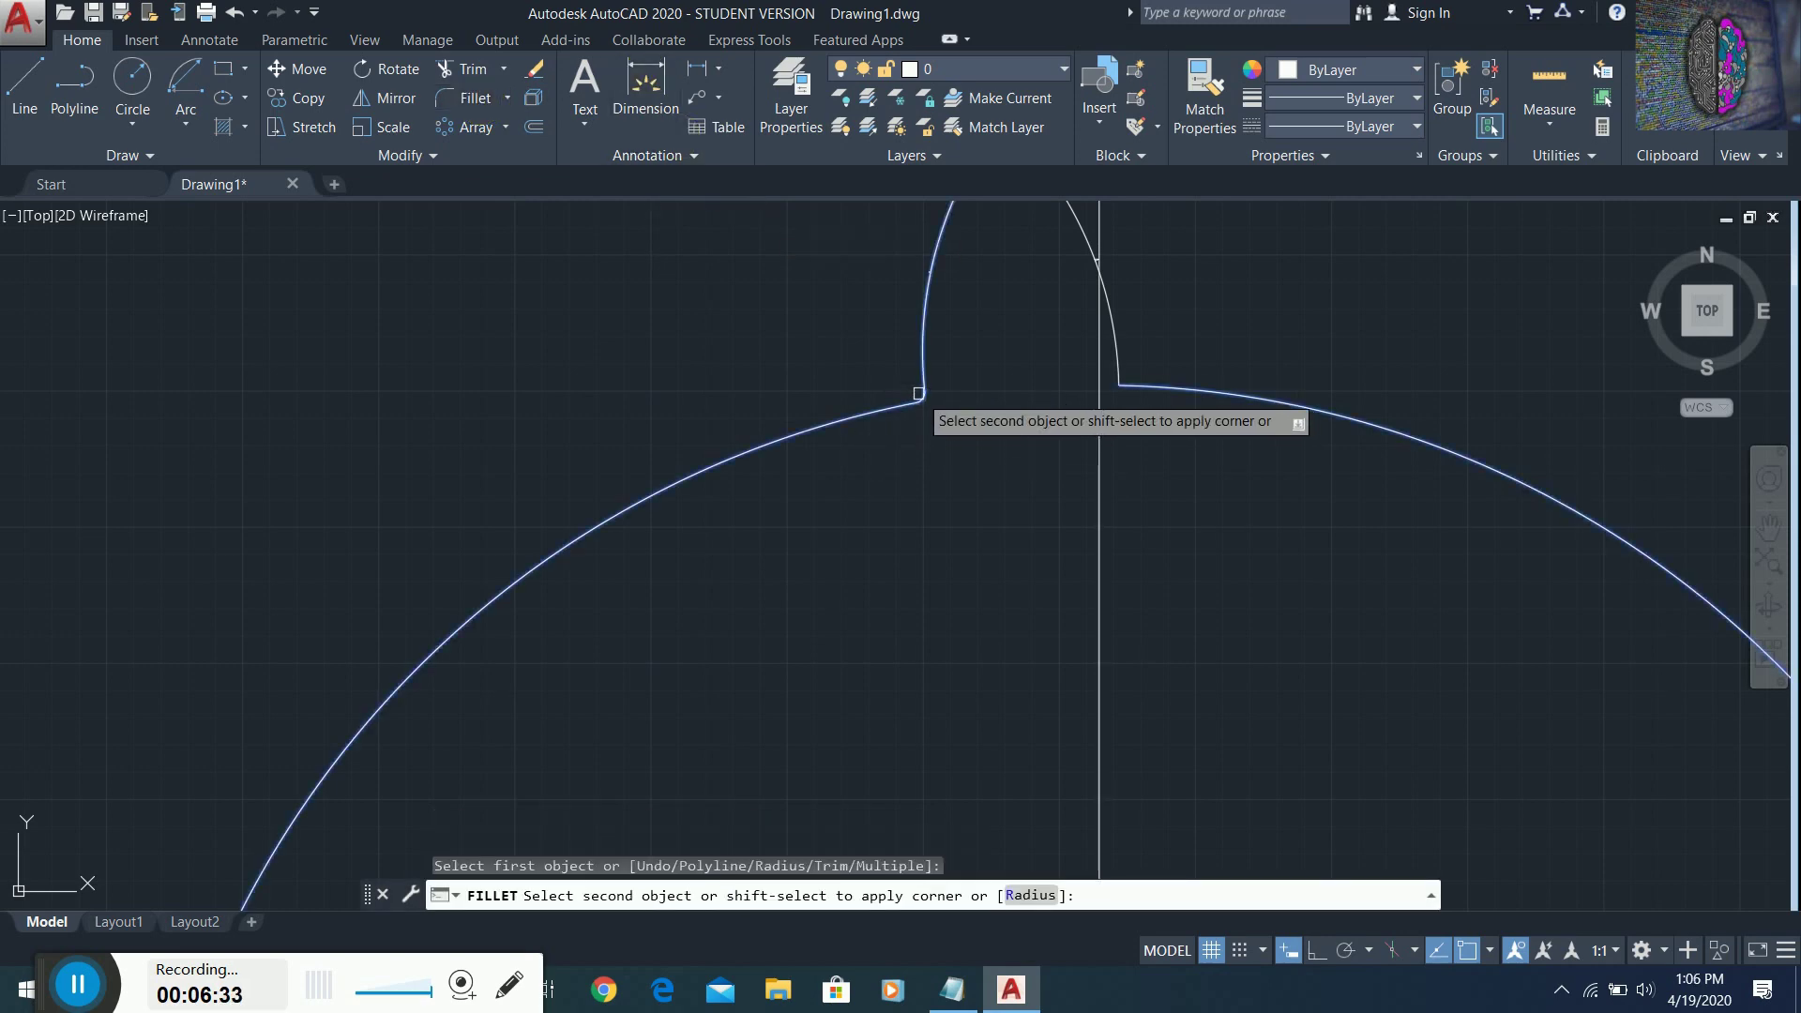
left_click(901, 404)
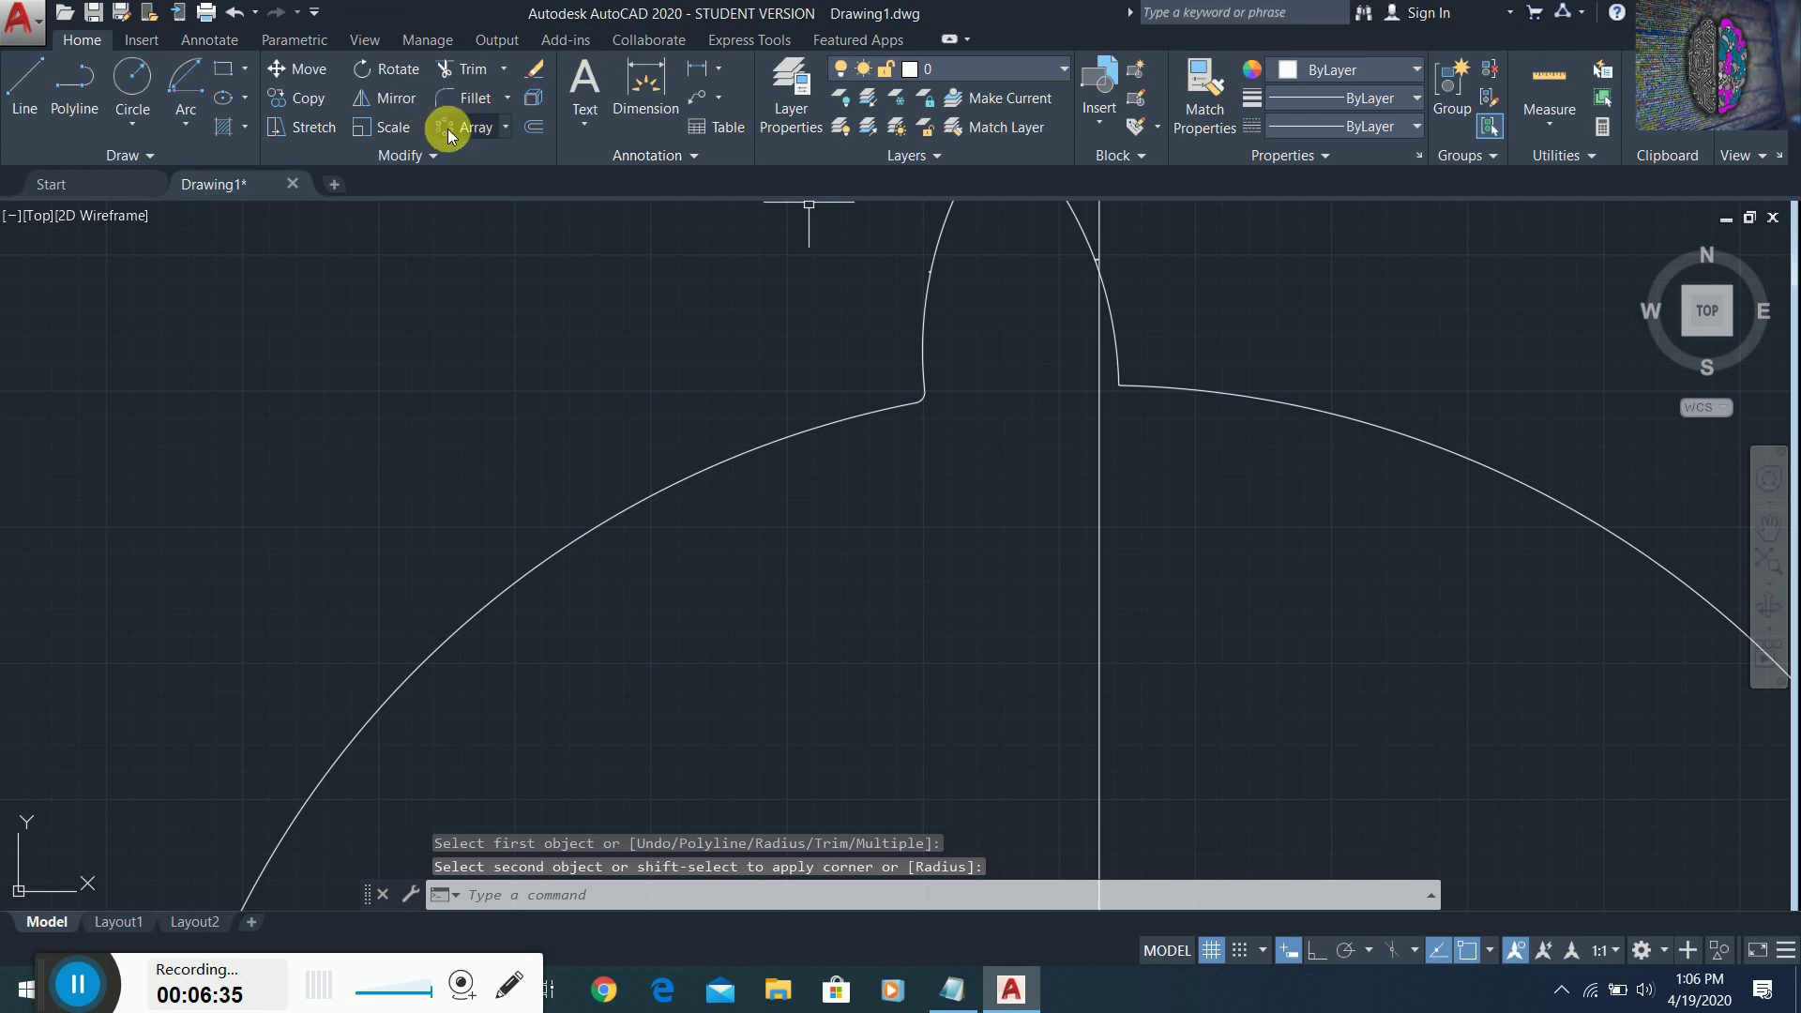
- Fillet the corner between the tooth's right flank and the root circle with a radius of 1
left_click(448, 103)
left_click(1116, 371)
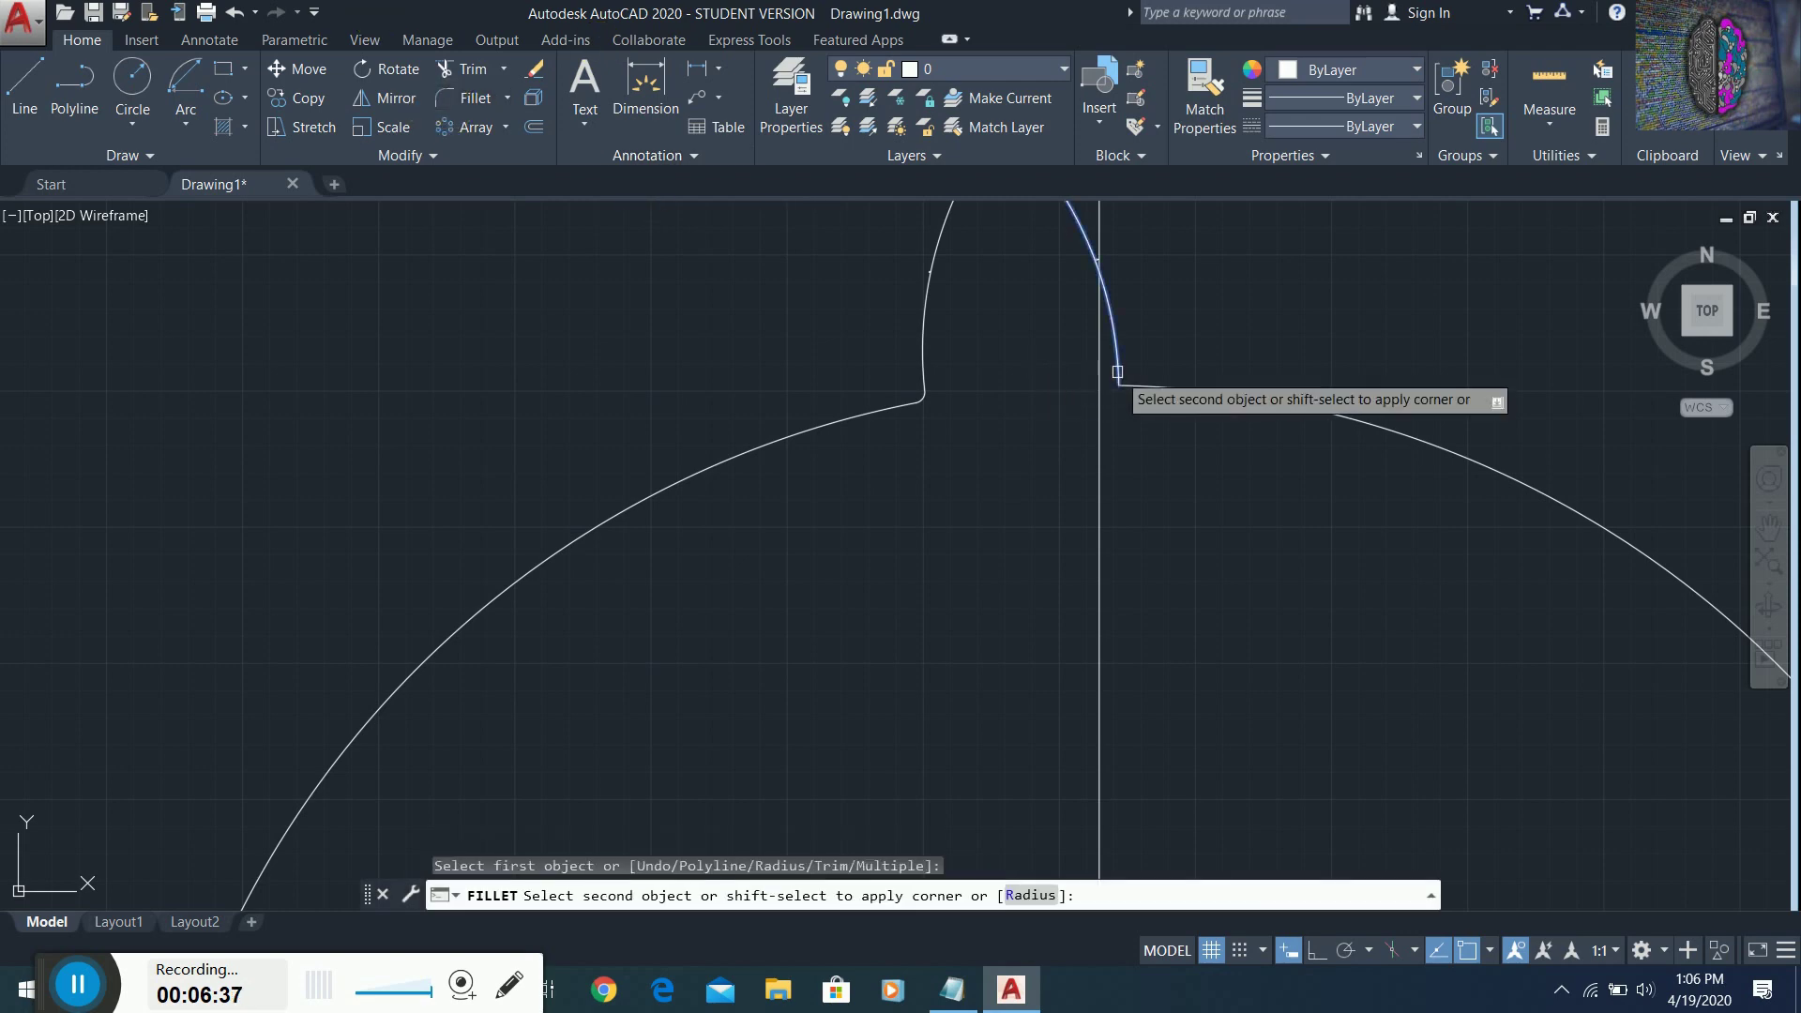
left_click(1133, 383)
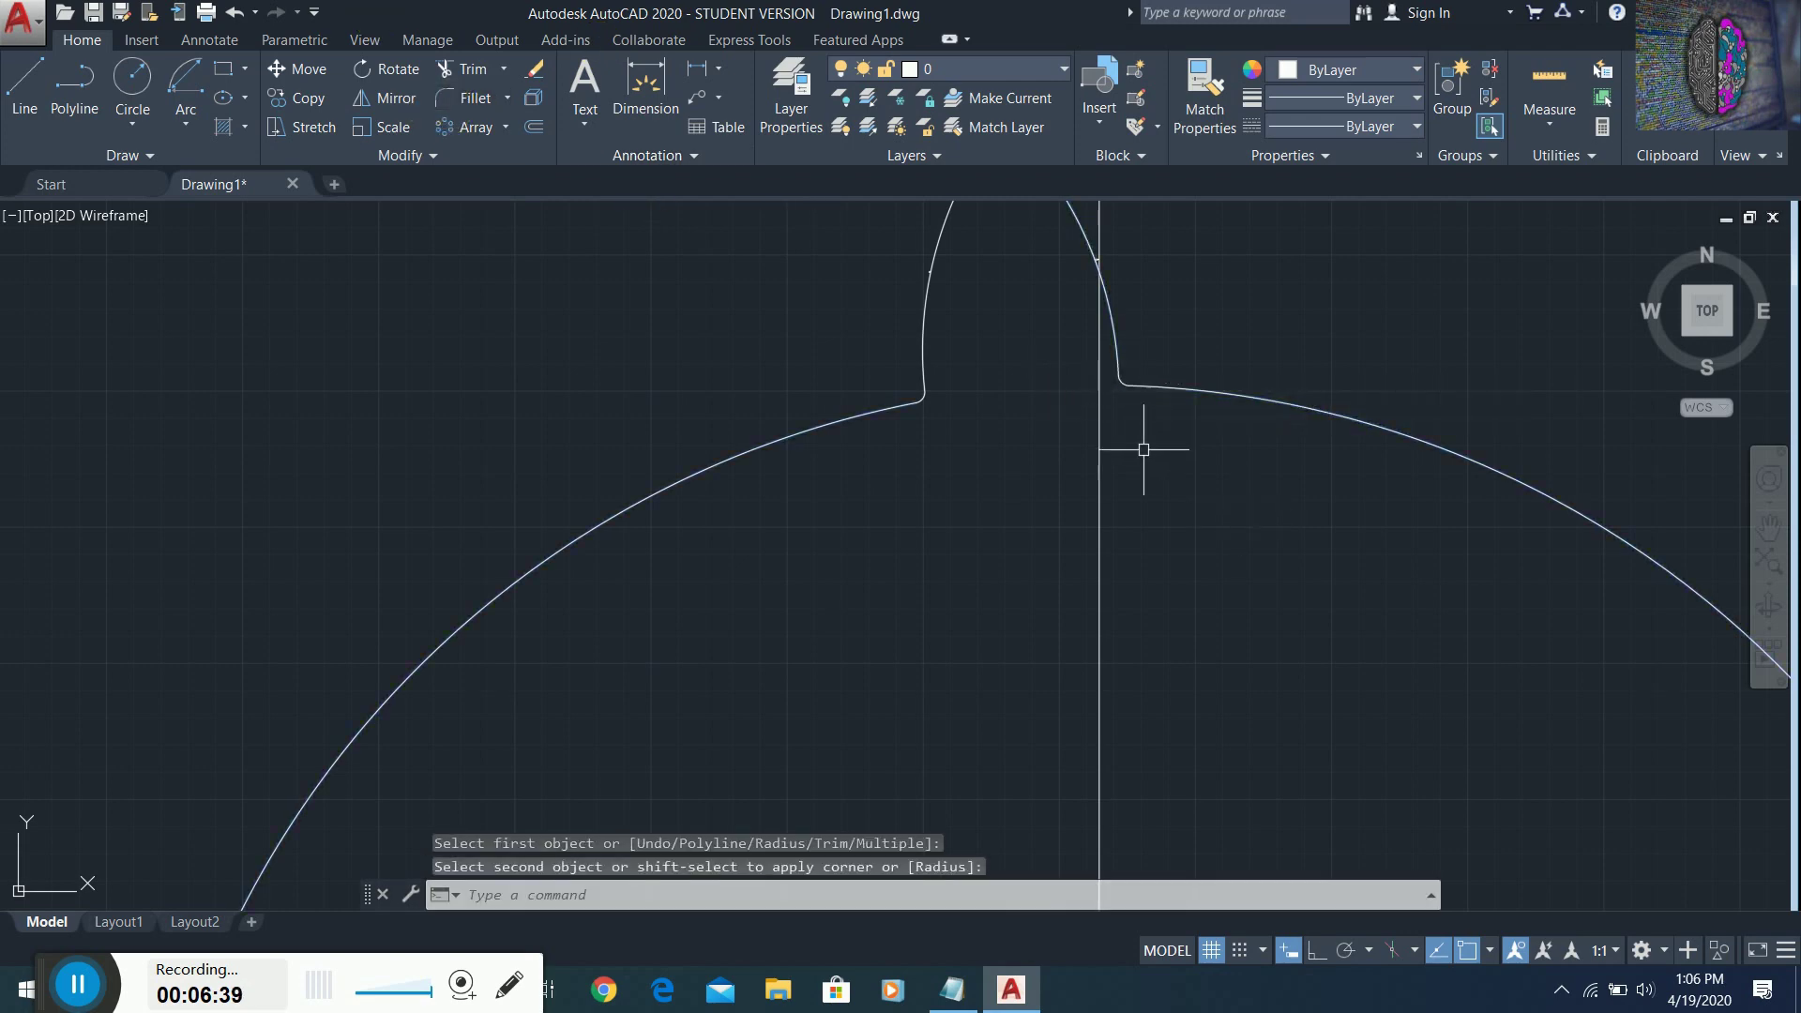
scroll(1143, 450, "down", 4)
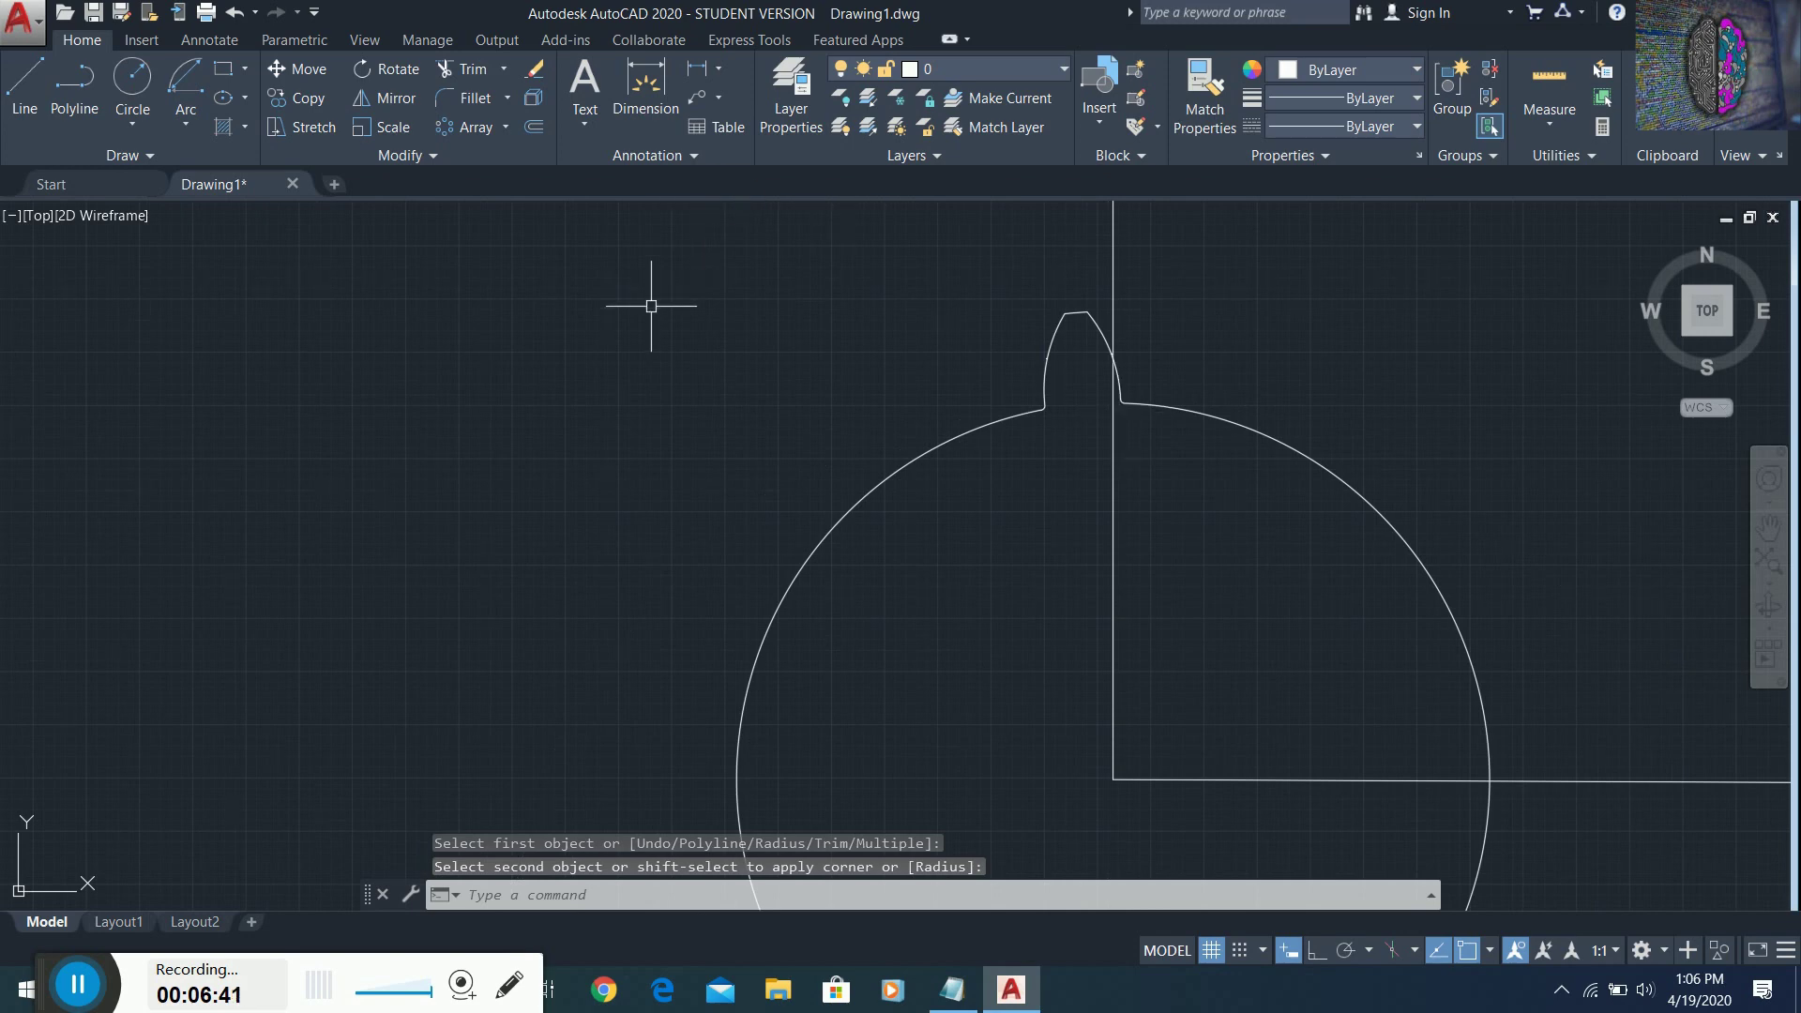
key("Escape")
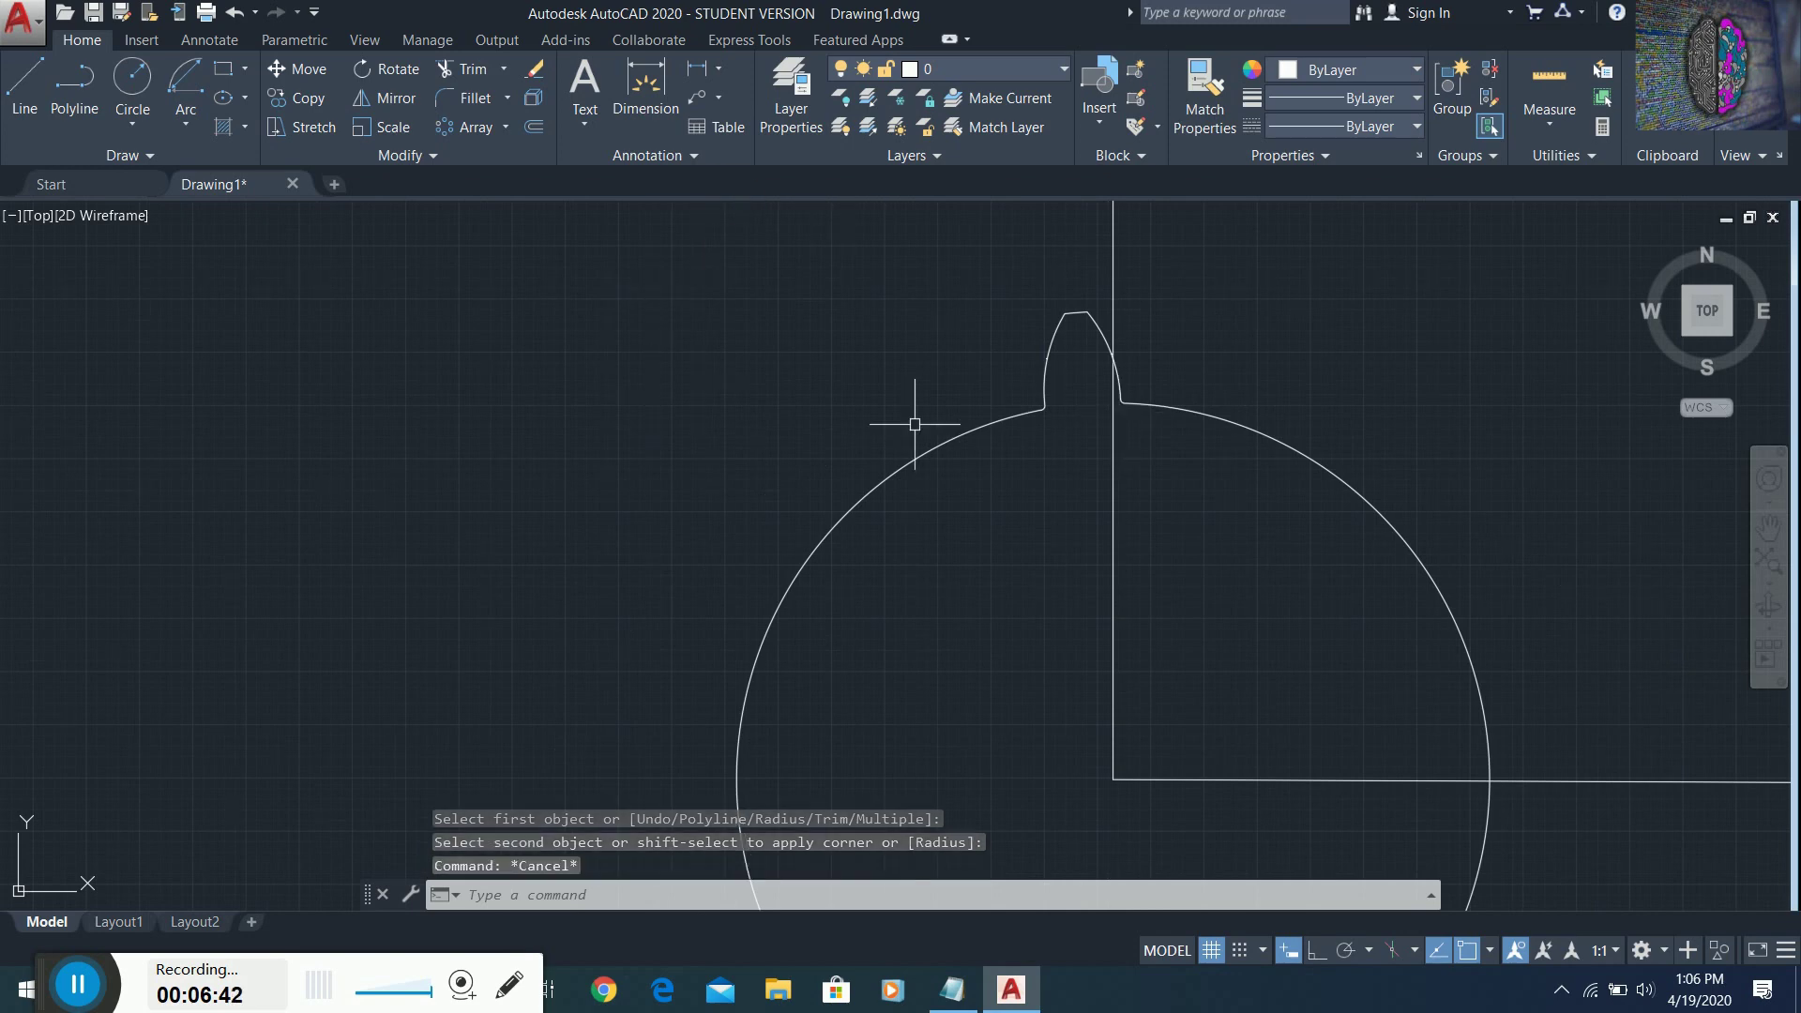
- Join both tooth flanks, the tip segment and the two root fillets into a single polyline
left_click(1044, 360)
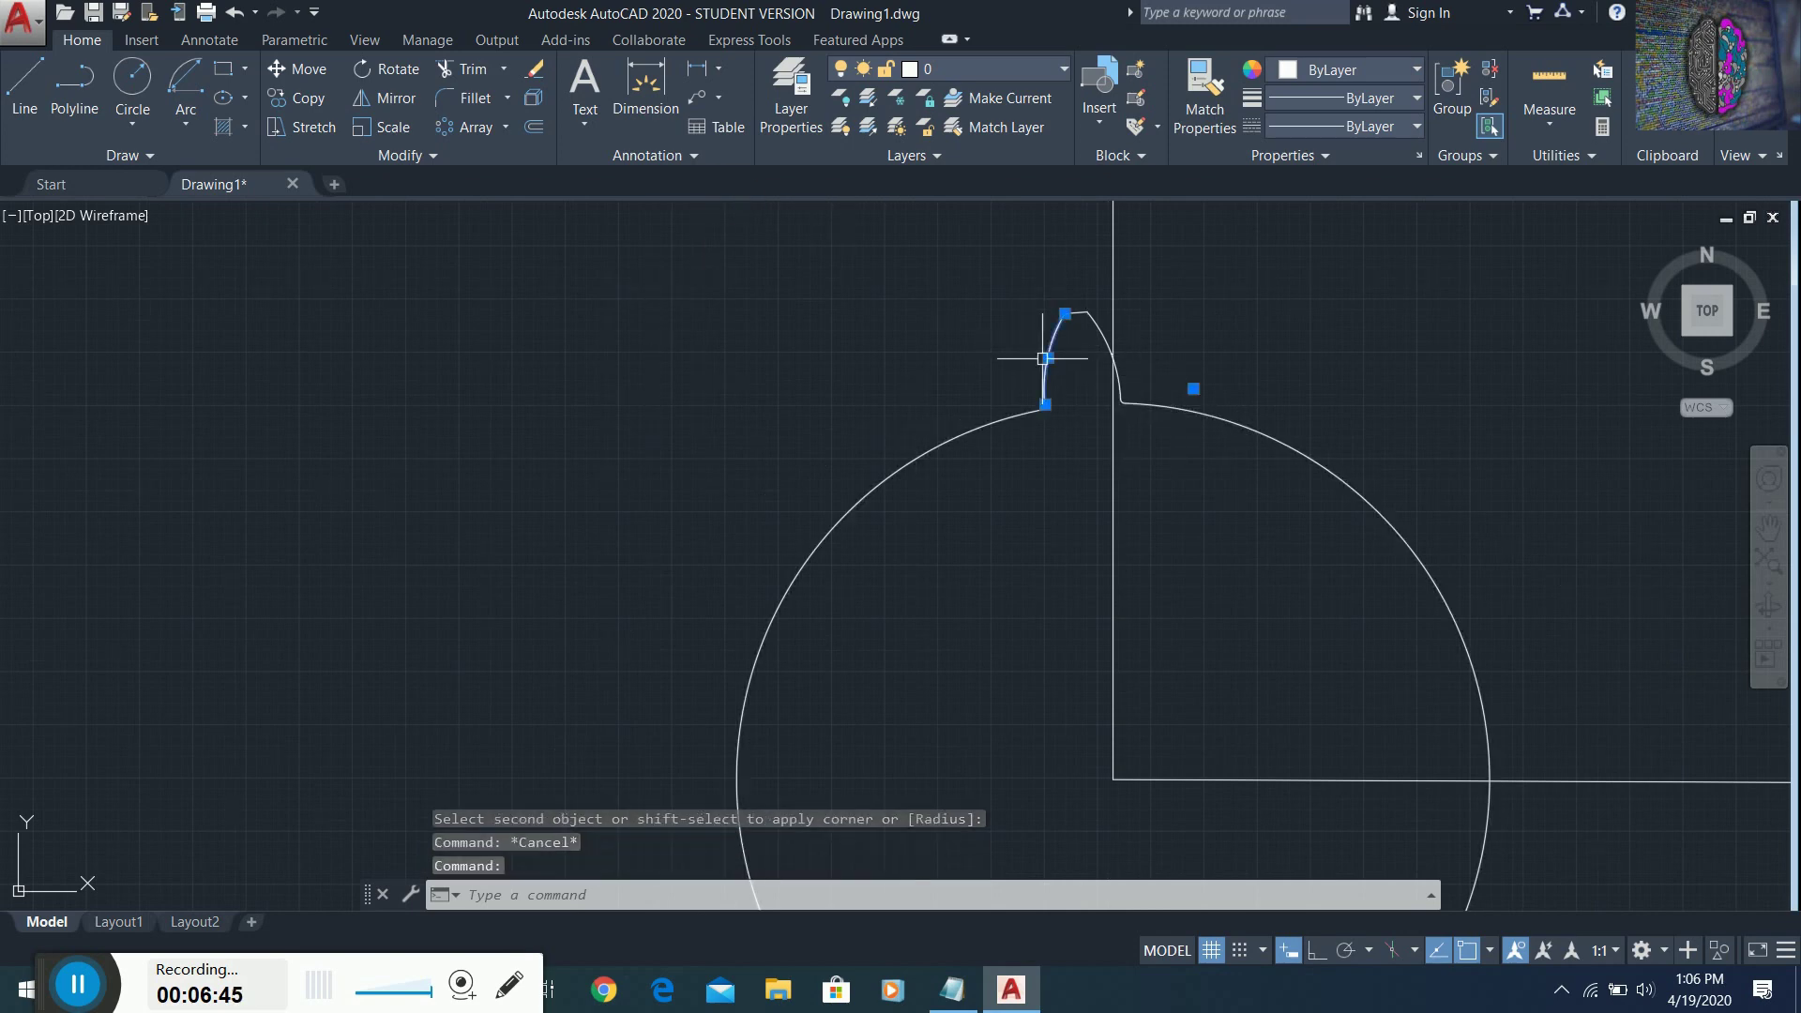
left_click(1084, 309)
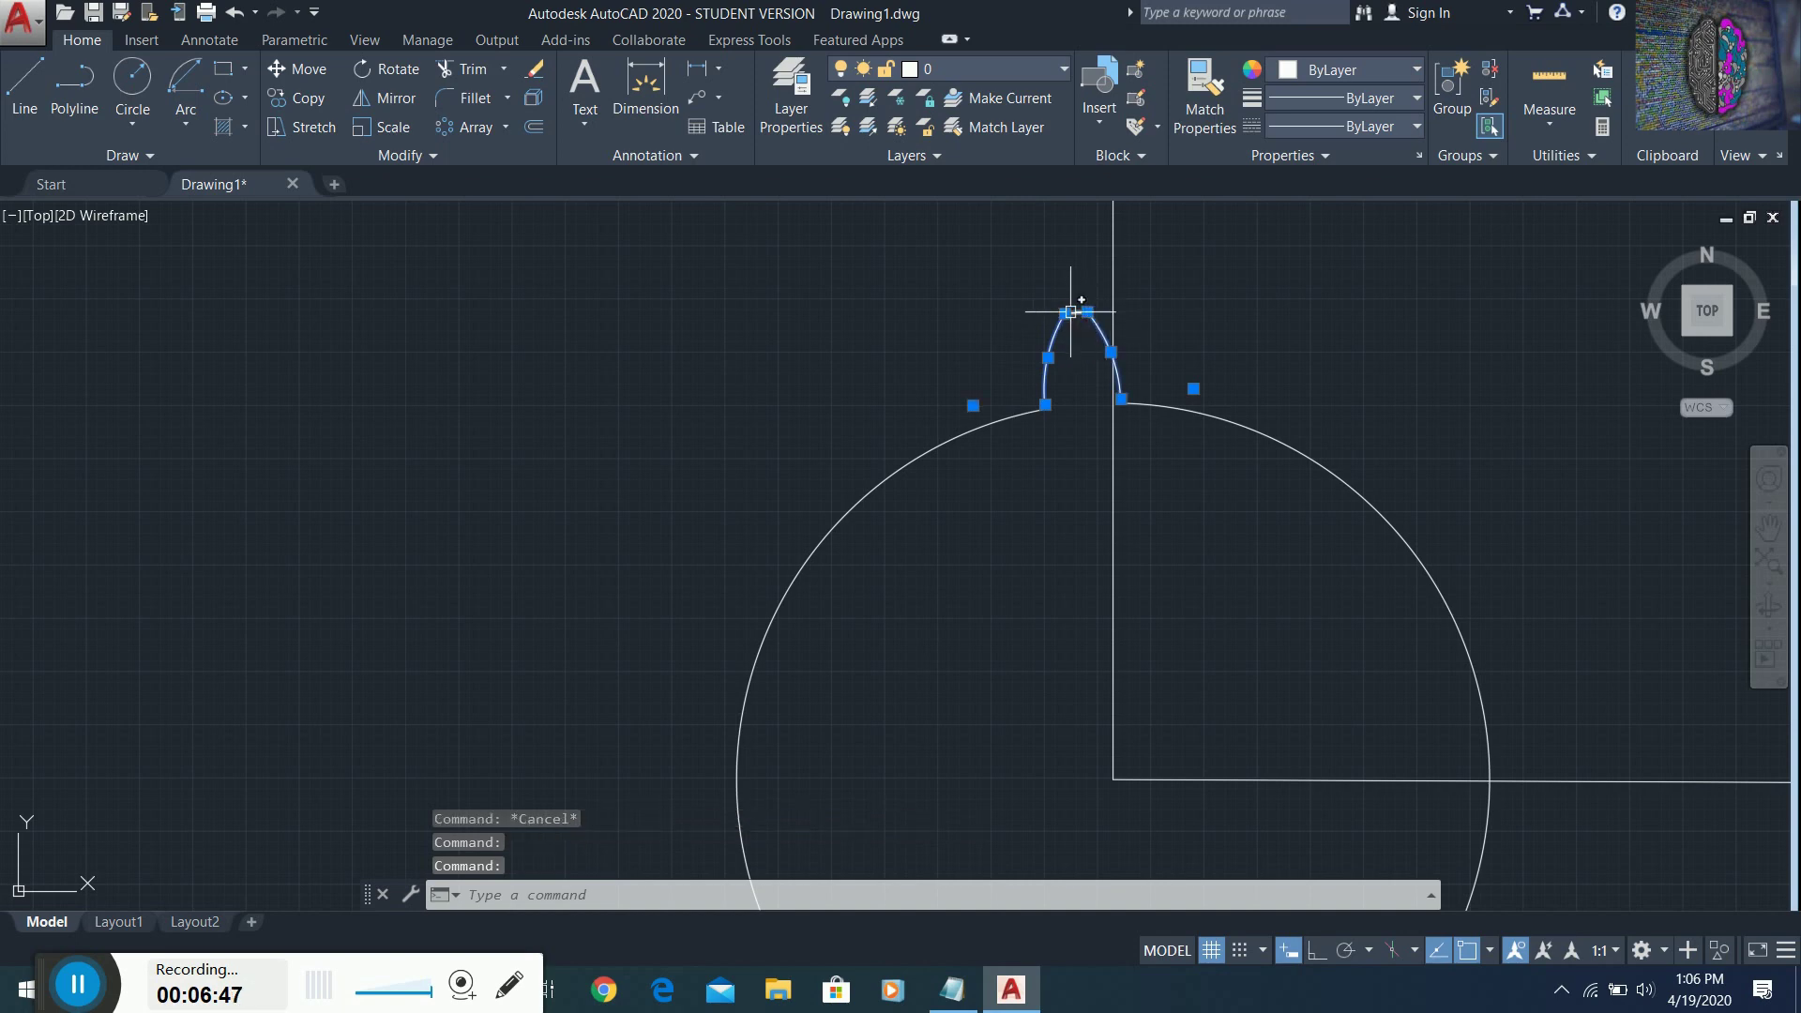
scroll(1086, 407, "up", 8)
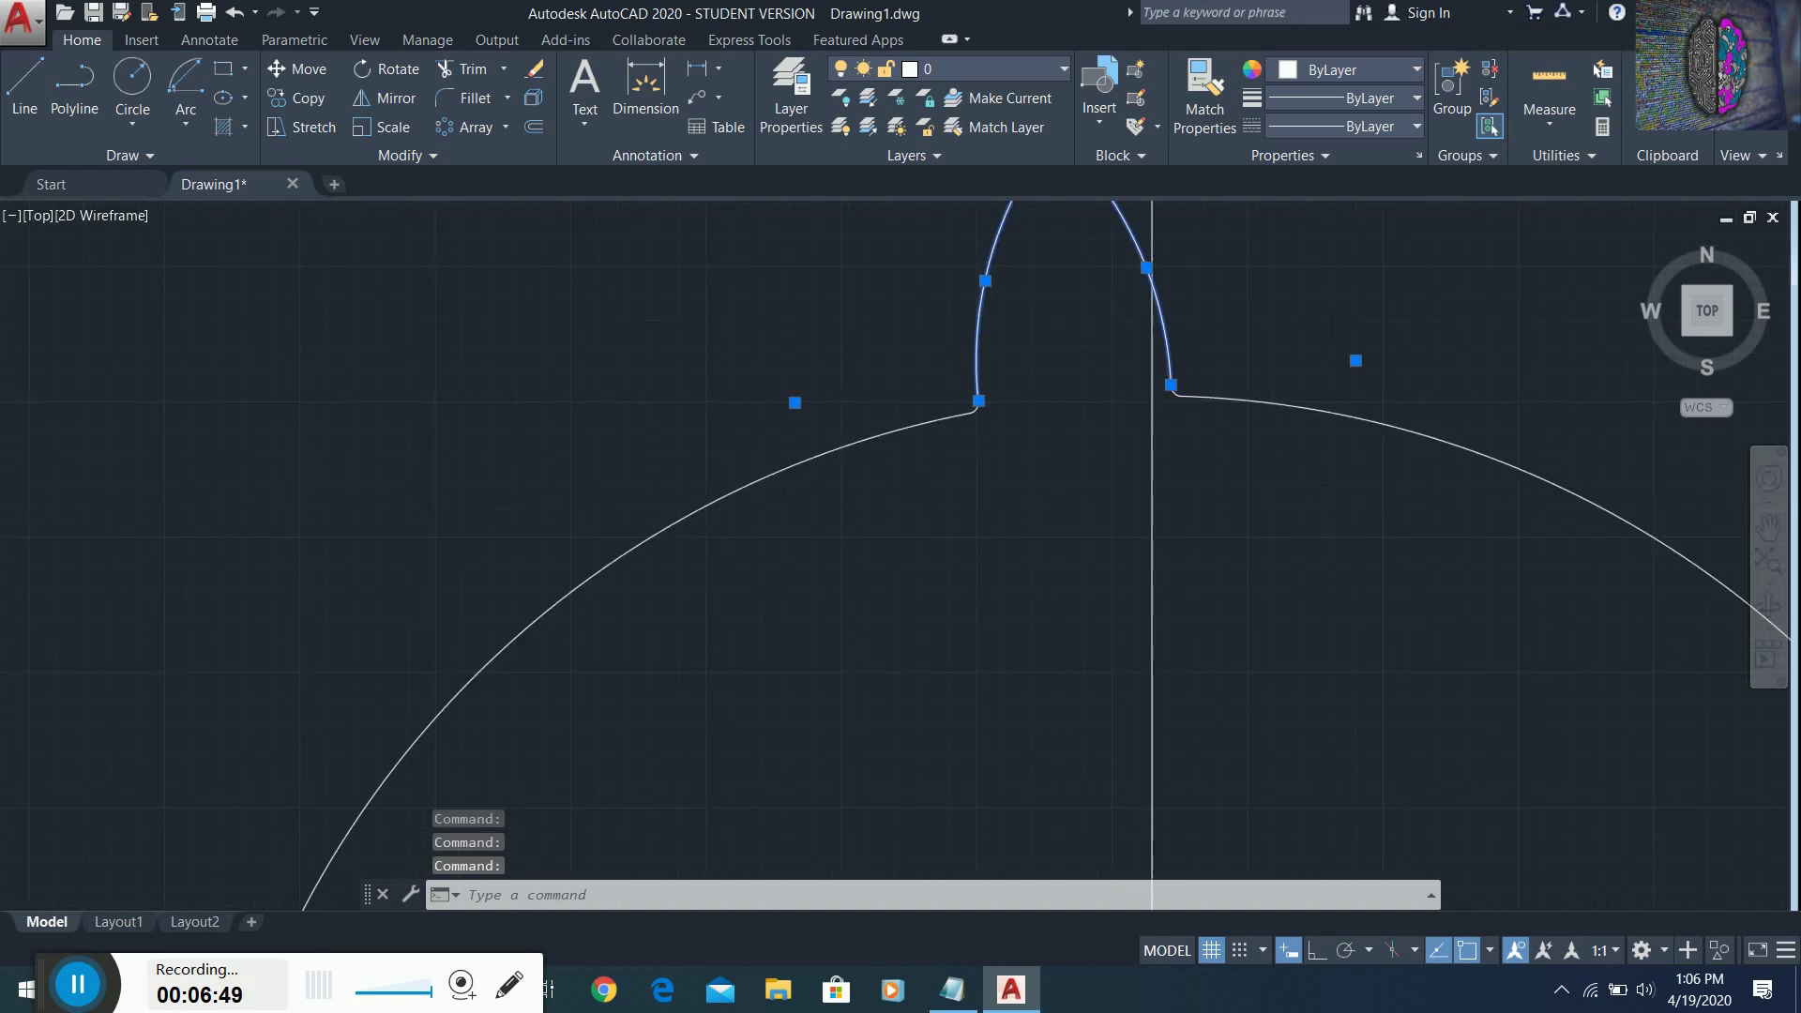
left_click(804, 431)
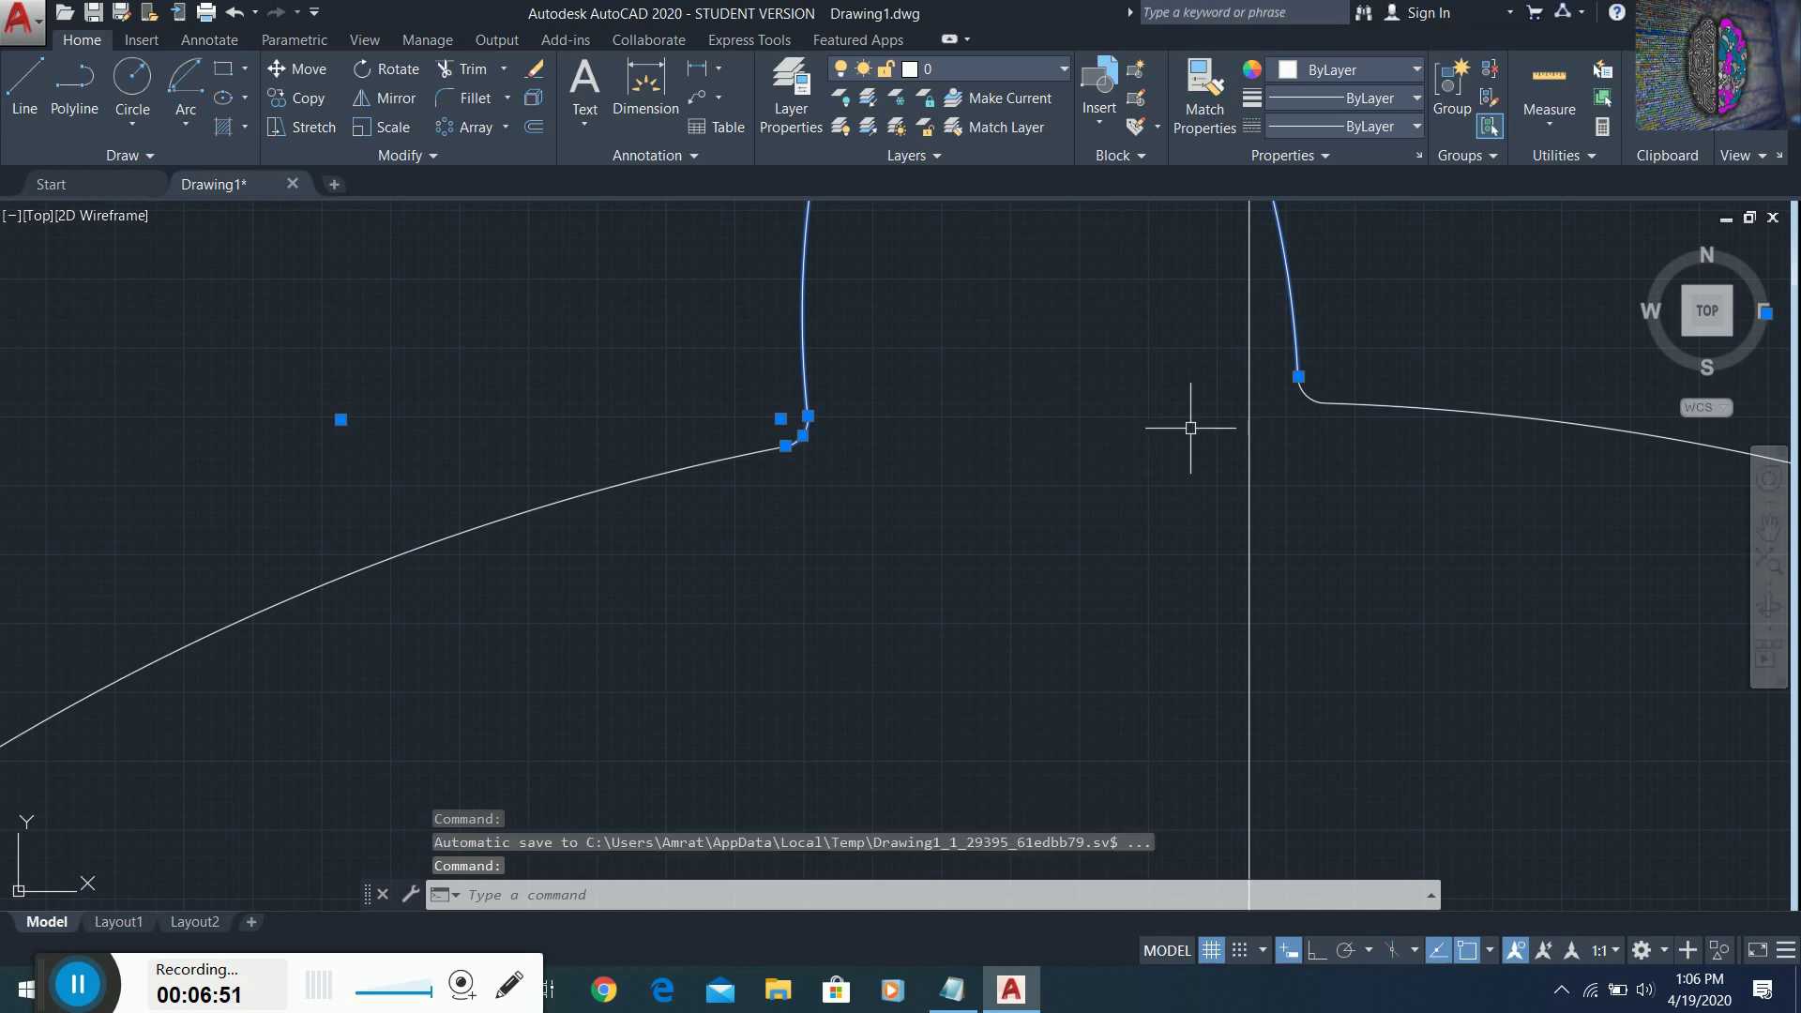
left_click(1305, 393)
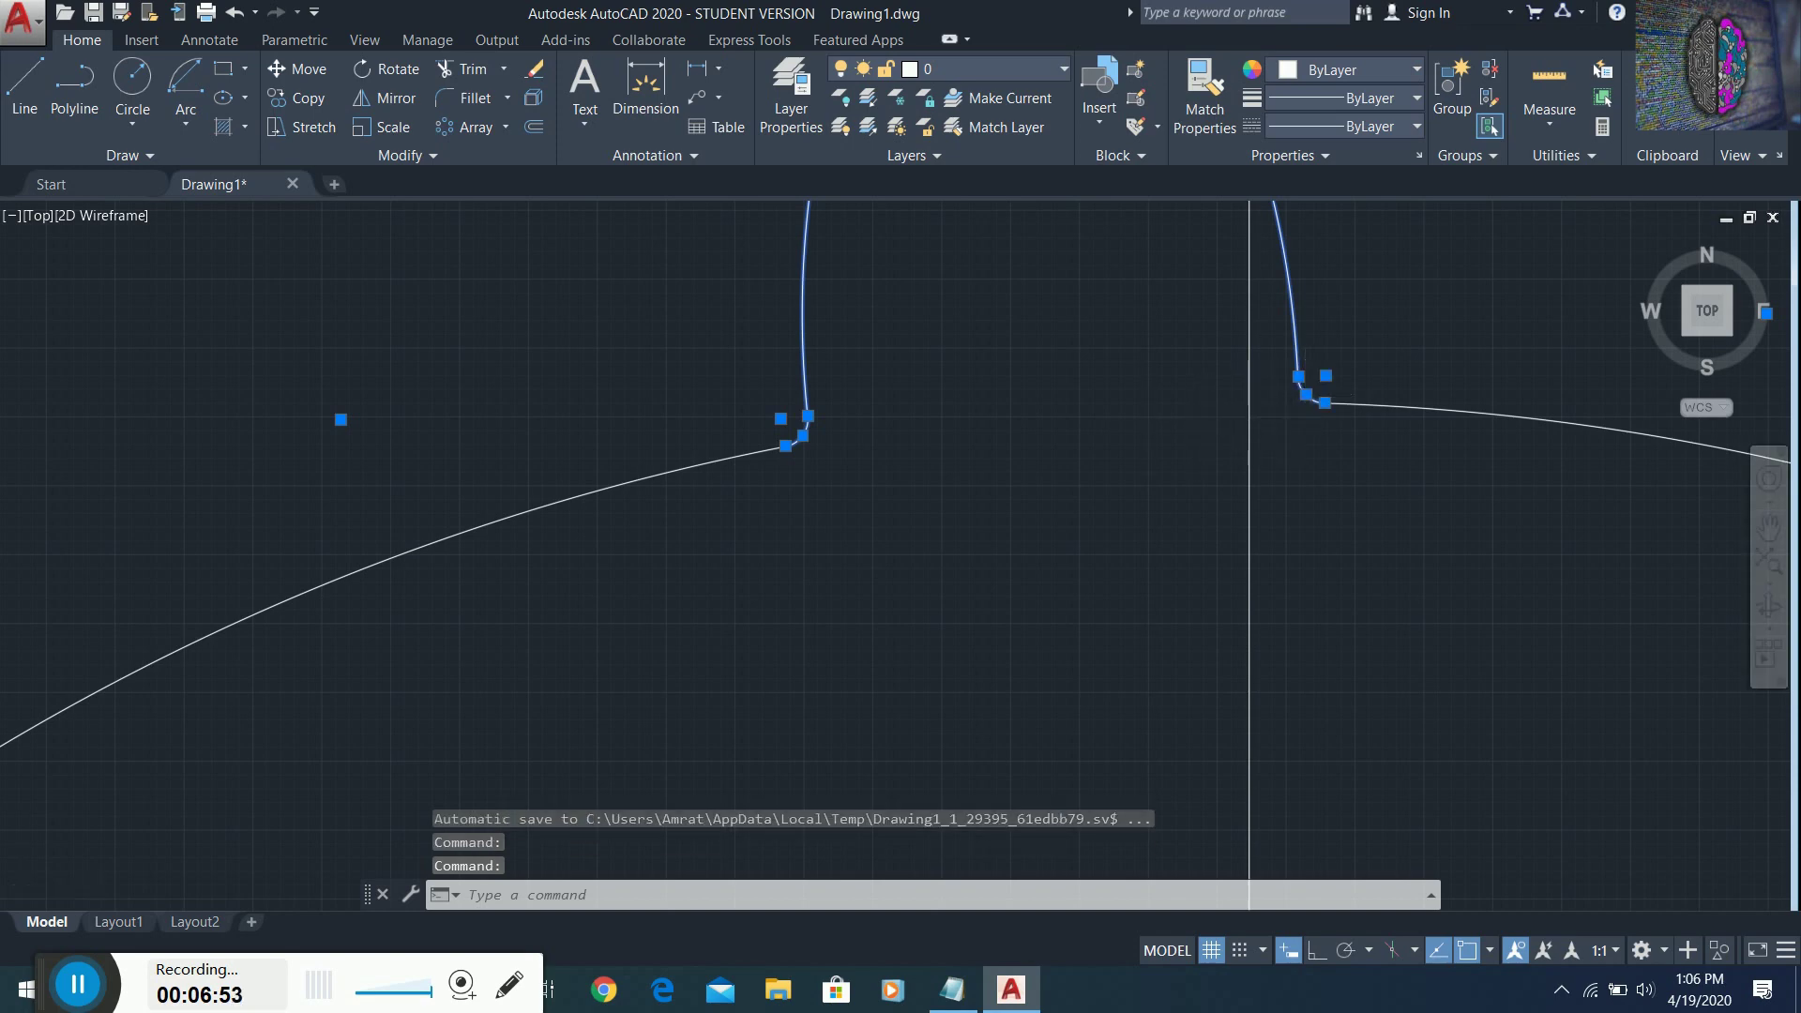
scroll(1199, 413, "down", 8)
type("j")
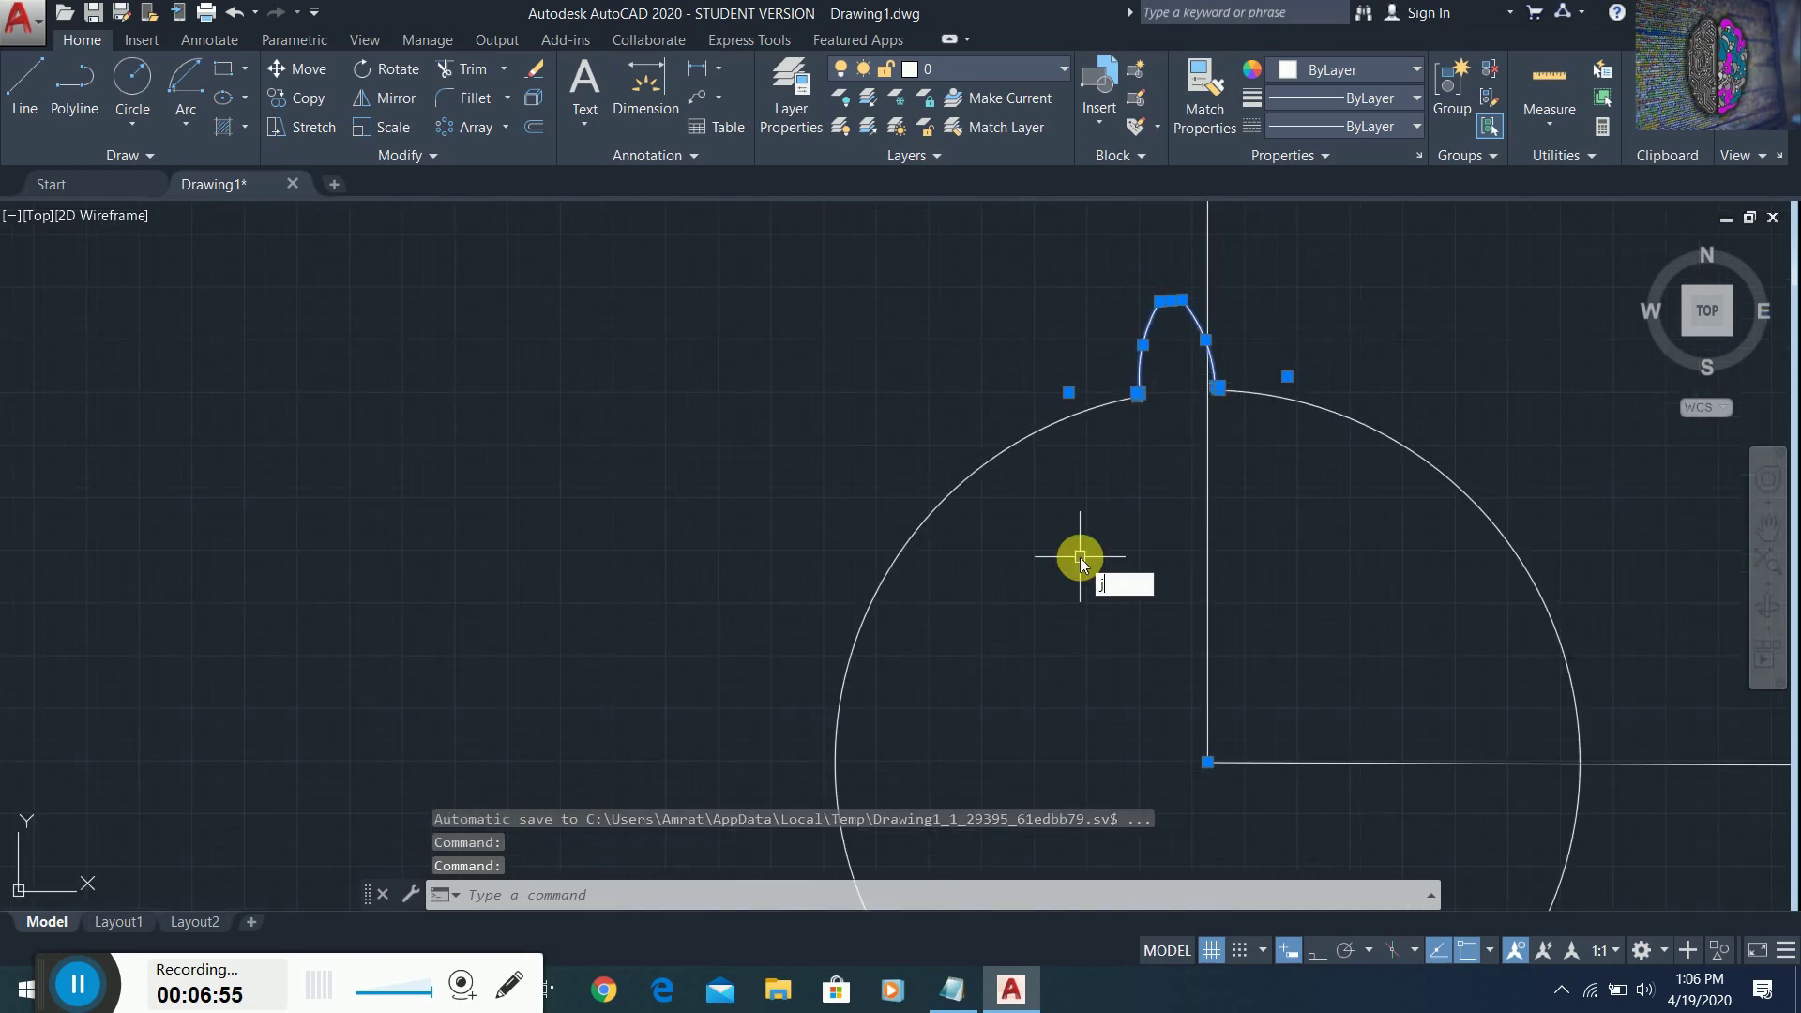
type("oi")
key("Return")
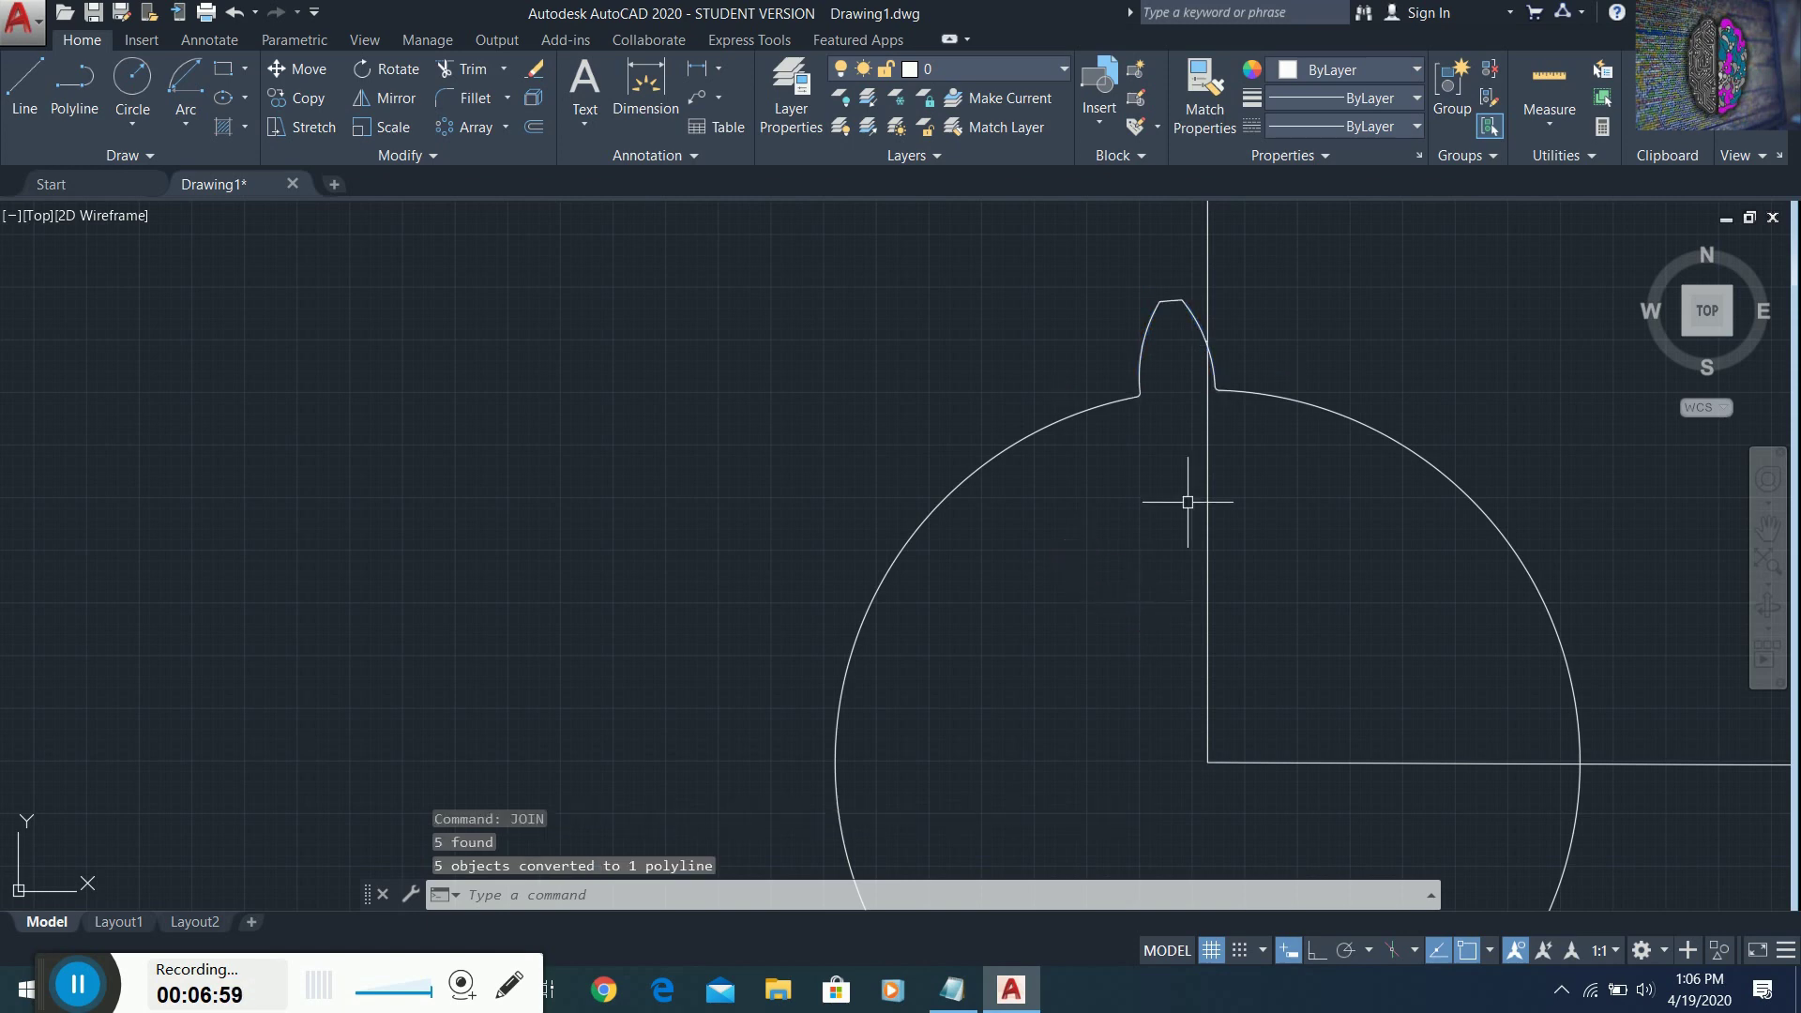
scroll(1162, 394, "down", 2)
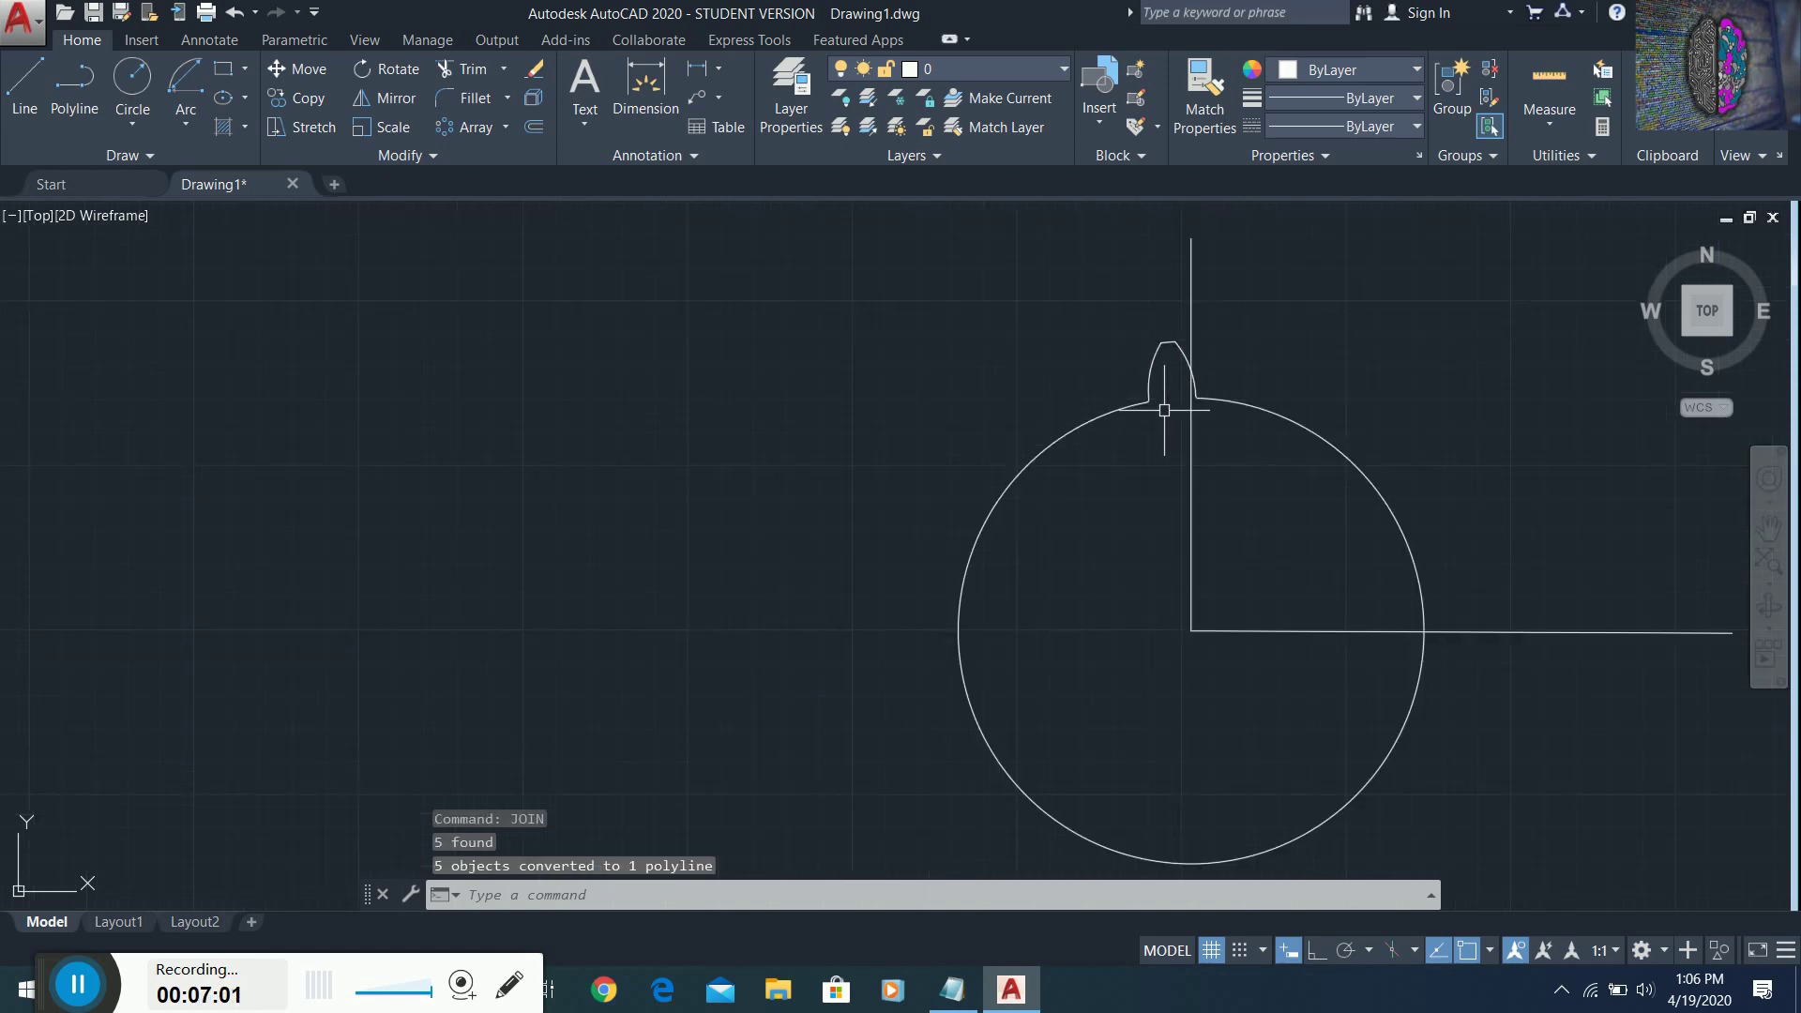
type("Arr")
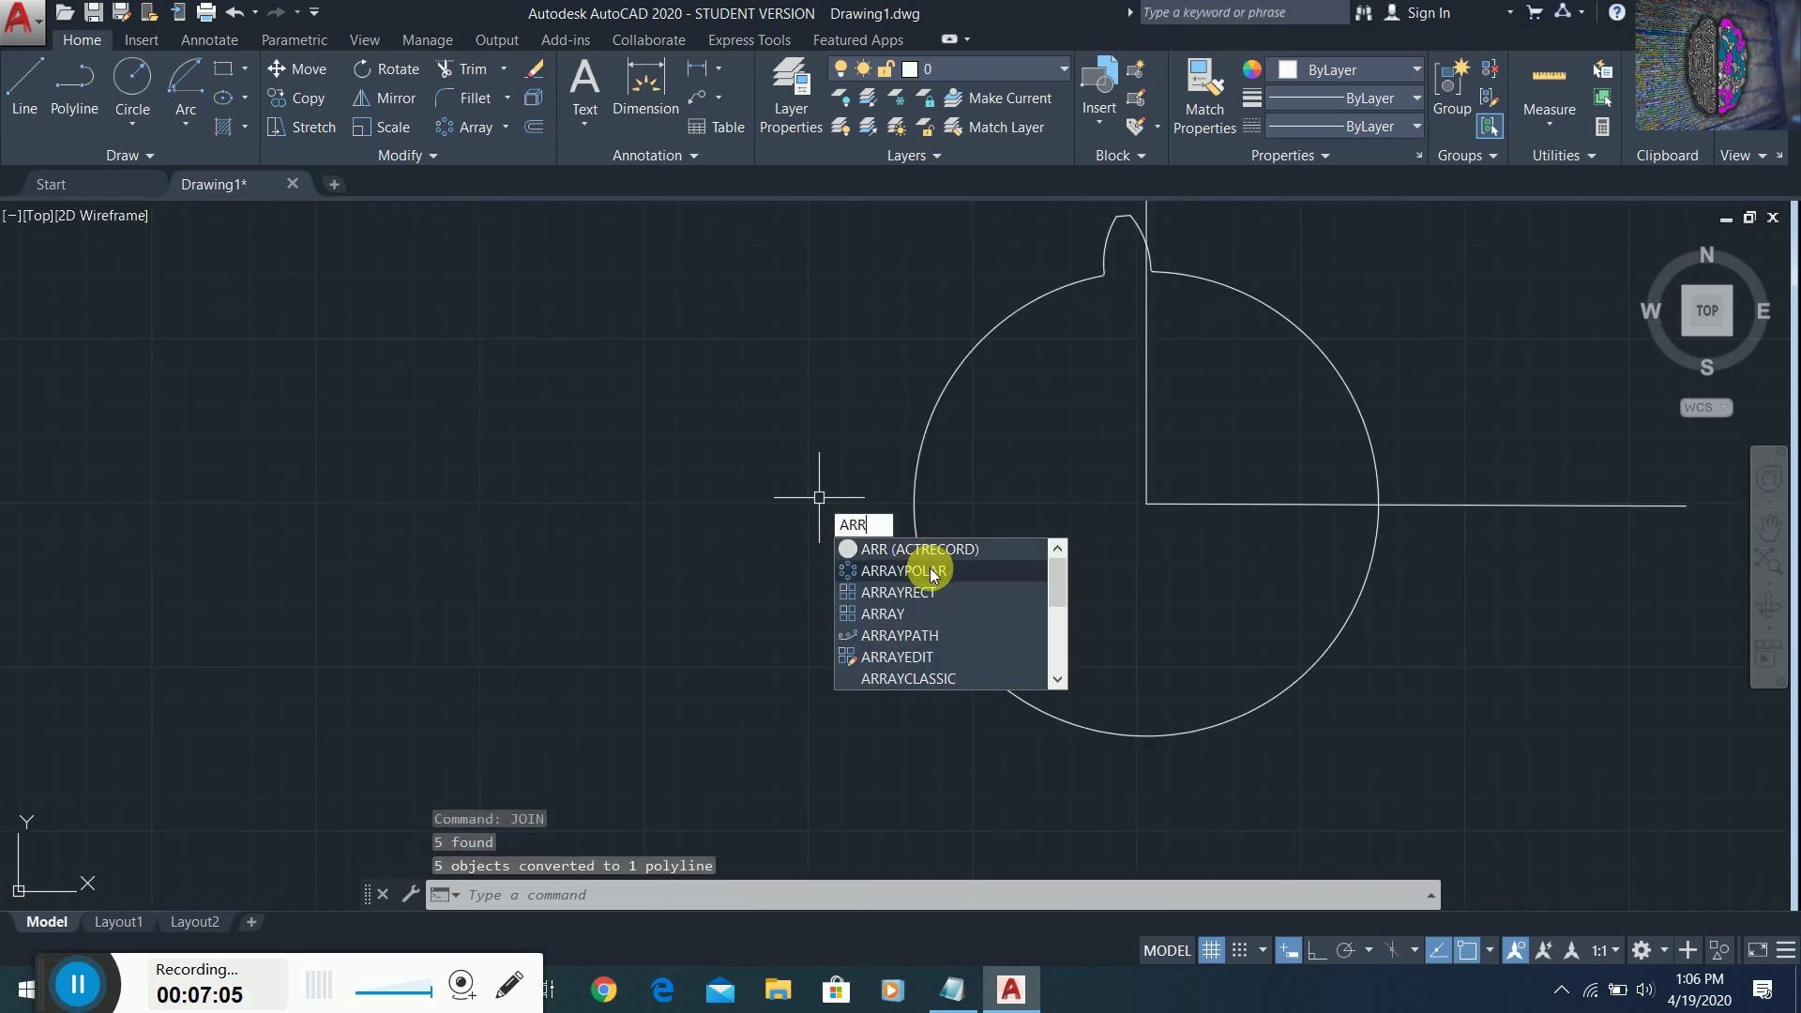
left_click(909, 581)
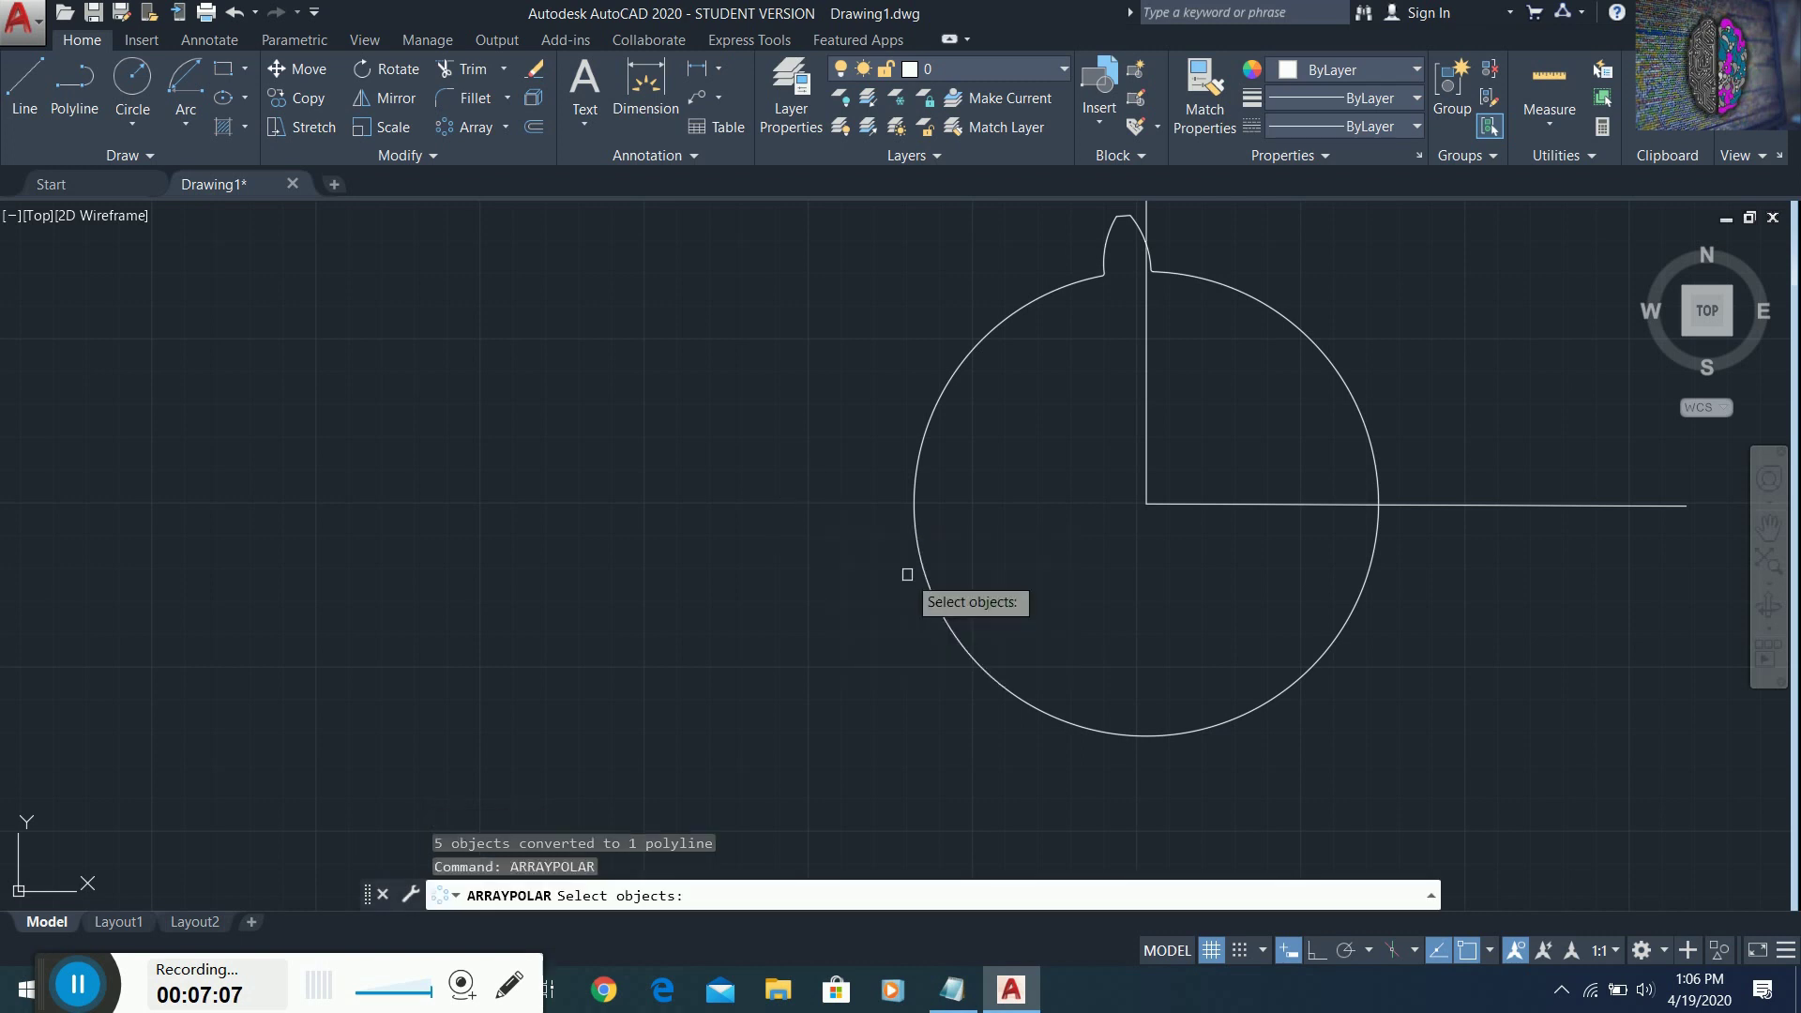
key("Escape")
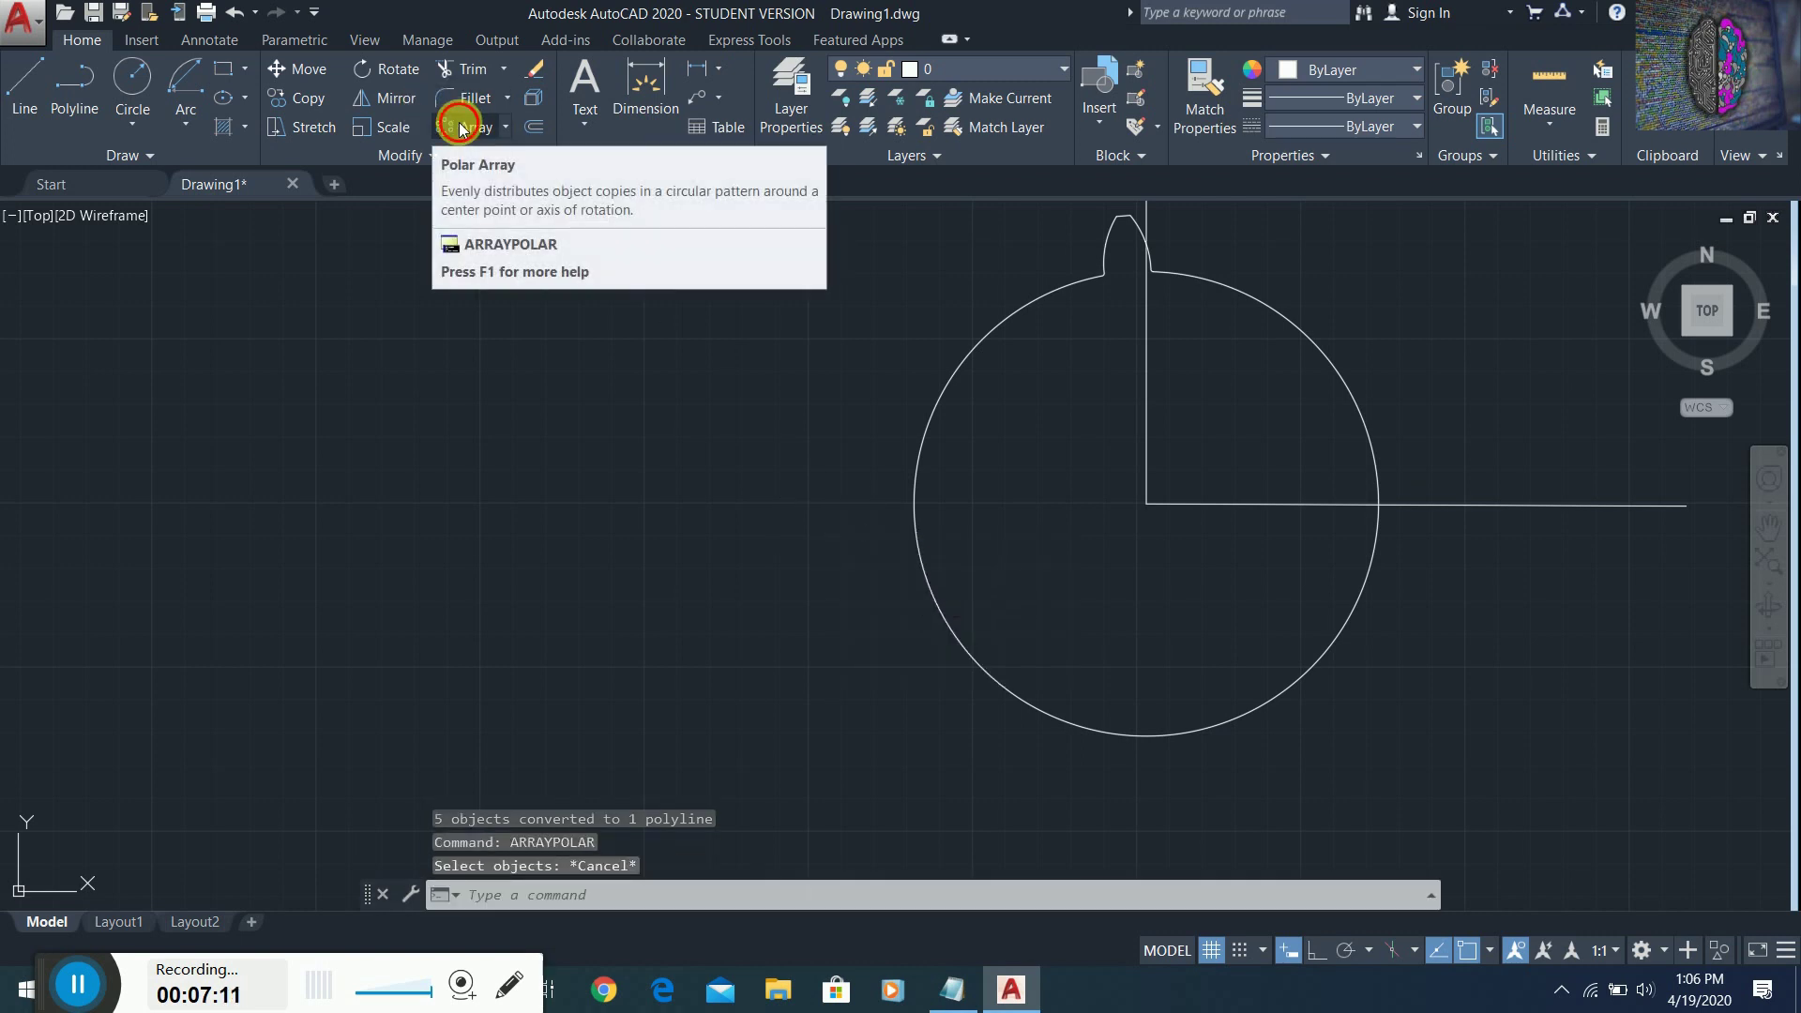
- Create a polar array of the joined tooth profile around the root circle's center
left_click(448, 128)
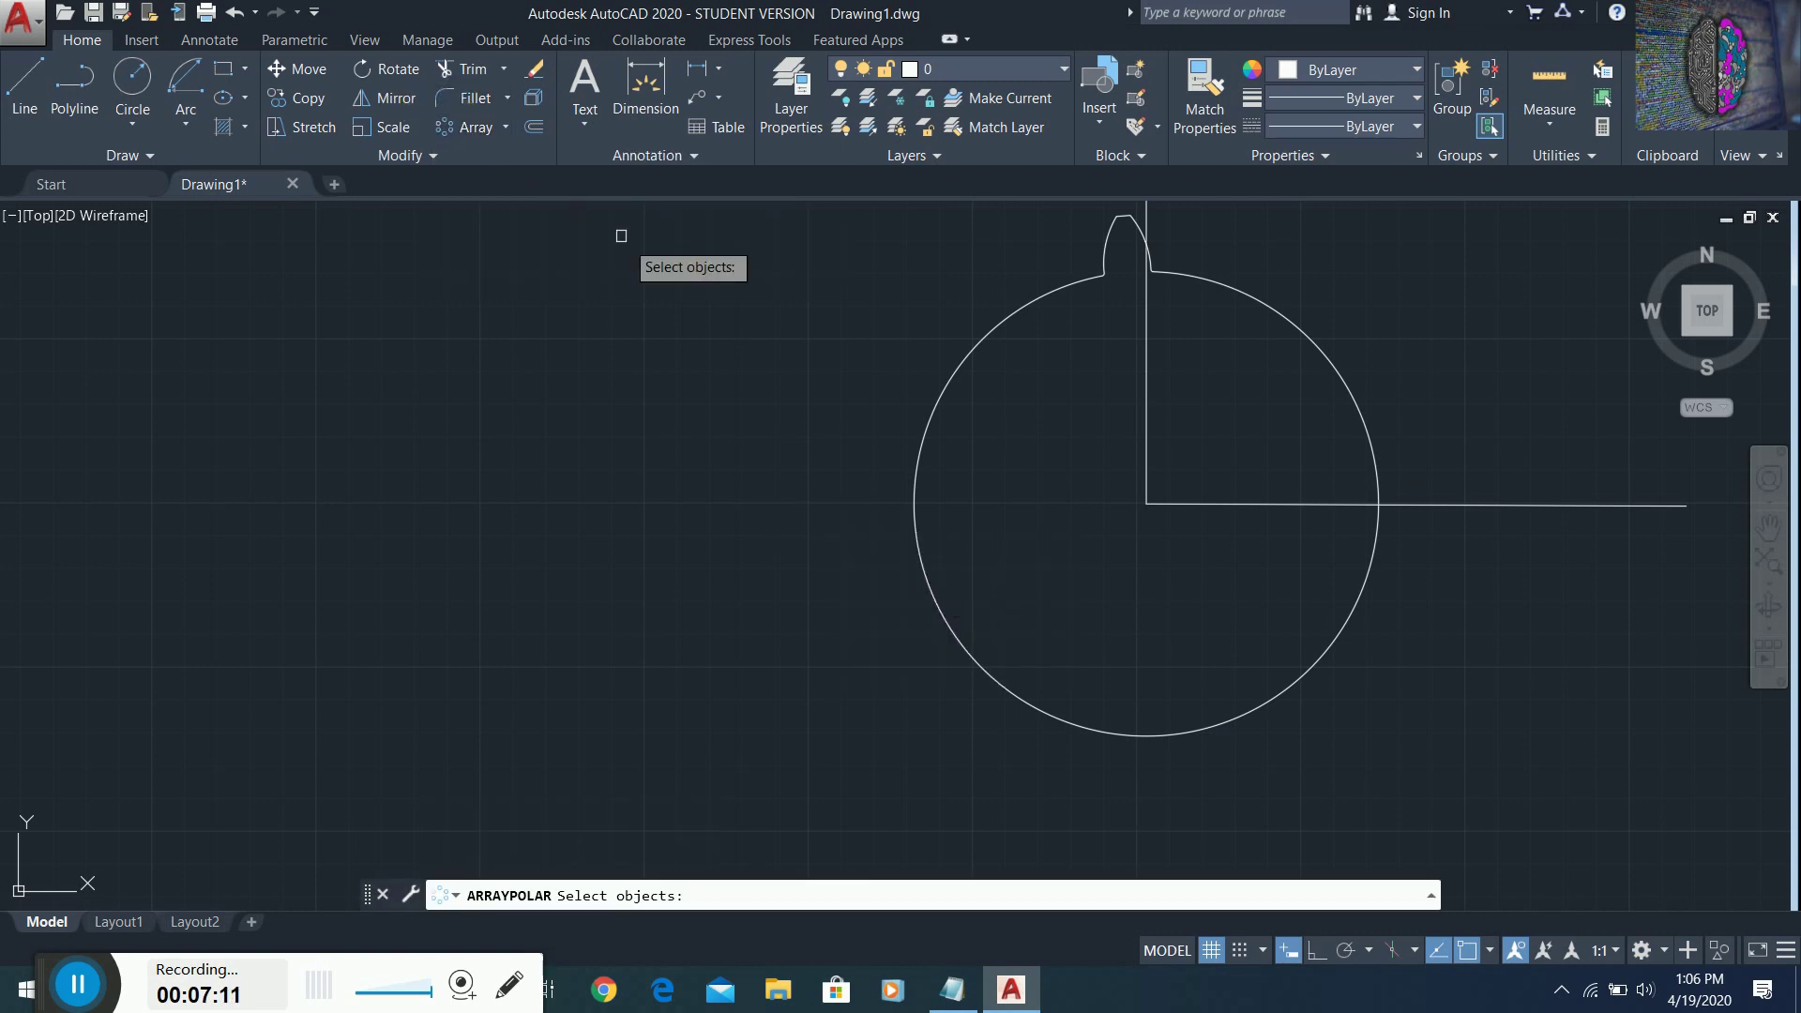
left_click(1106, 233)
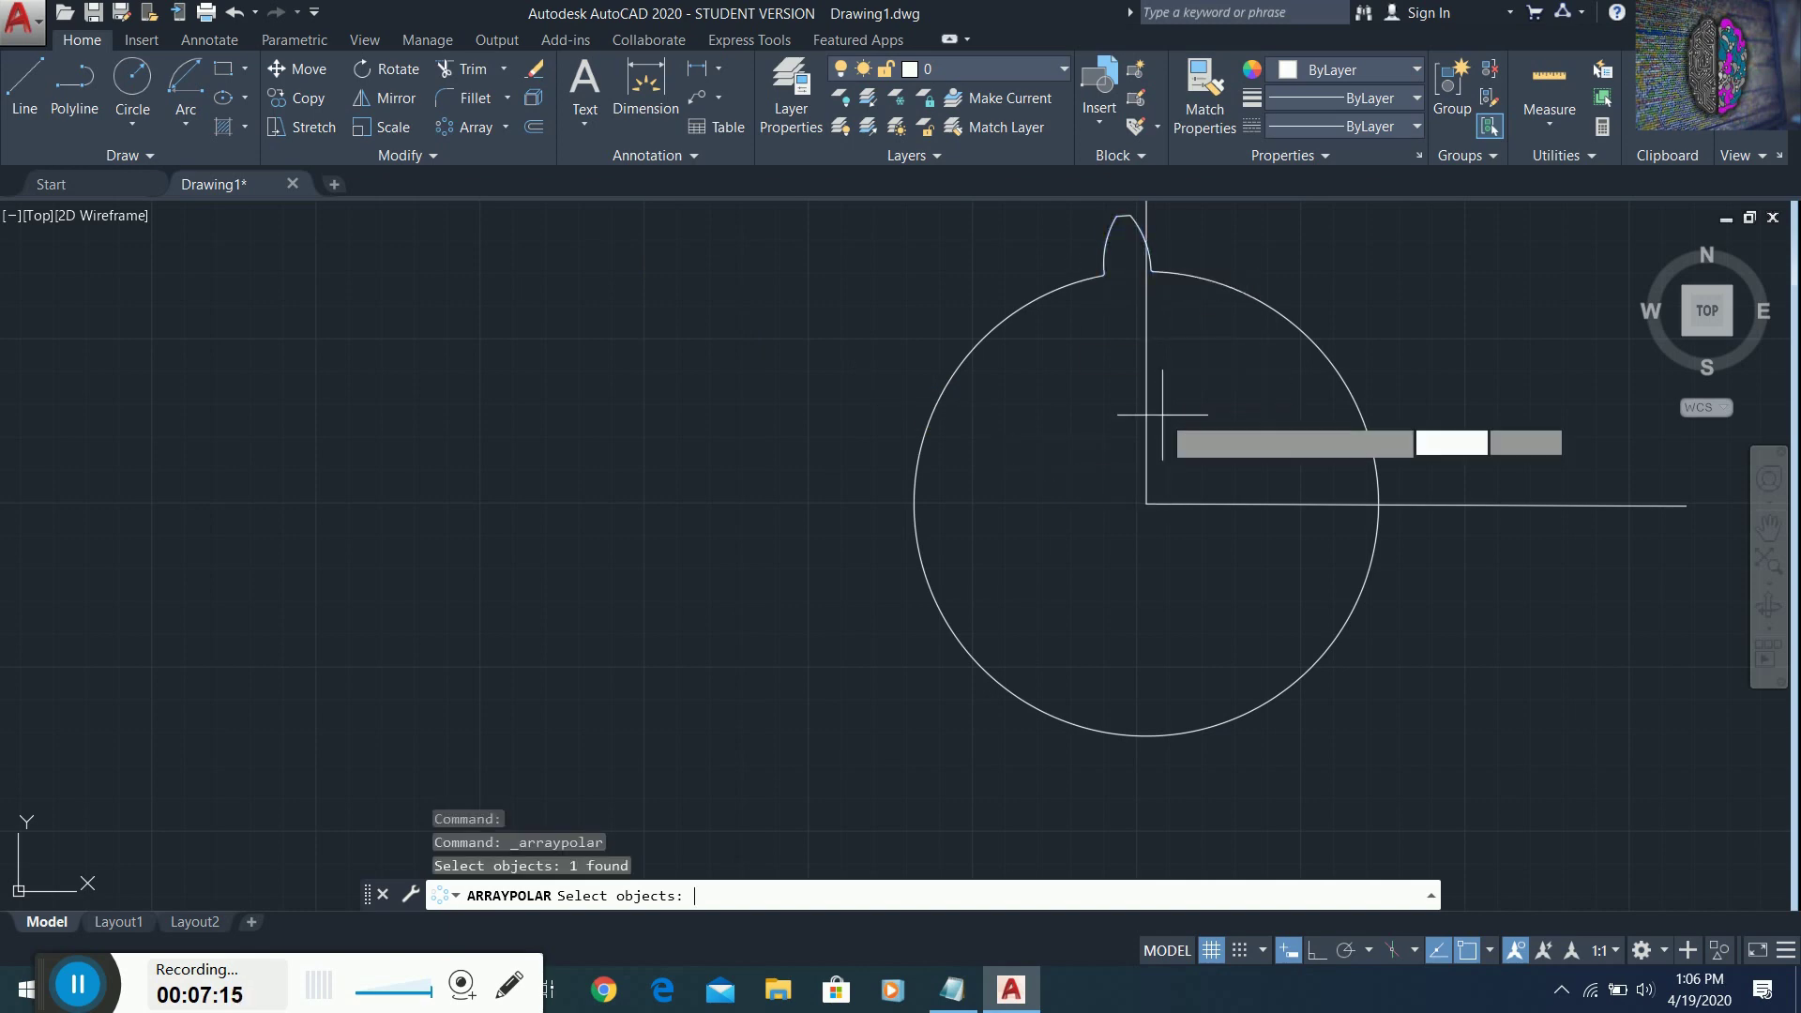
key("Return")
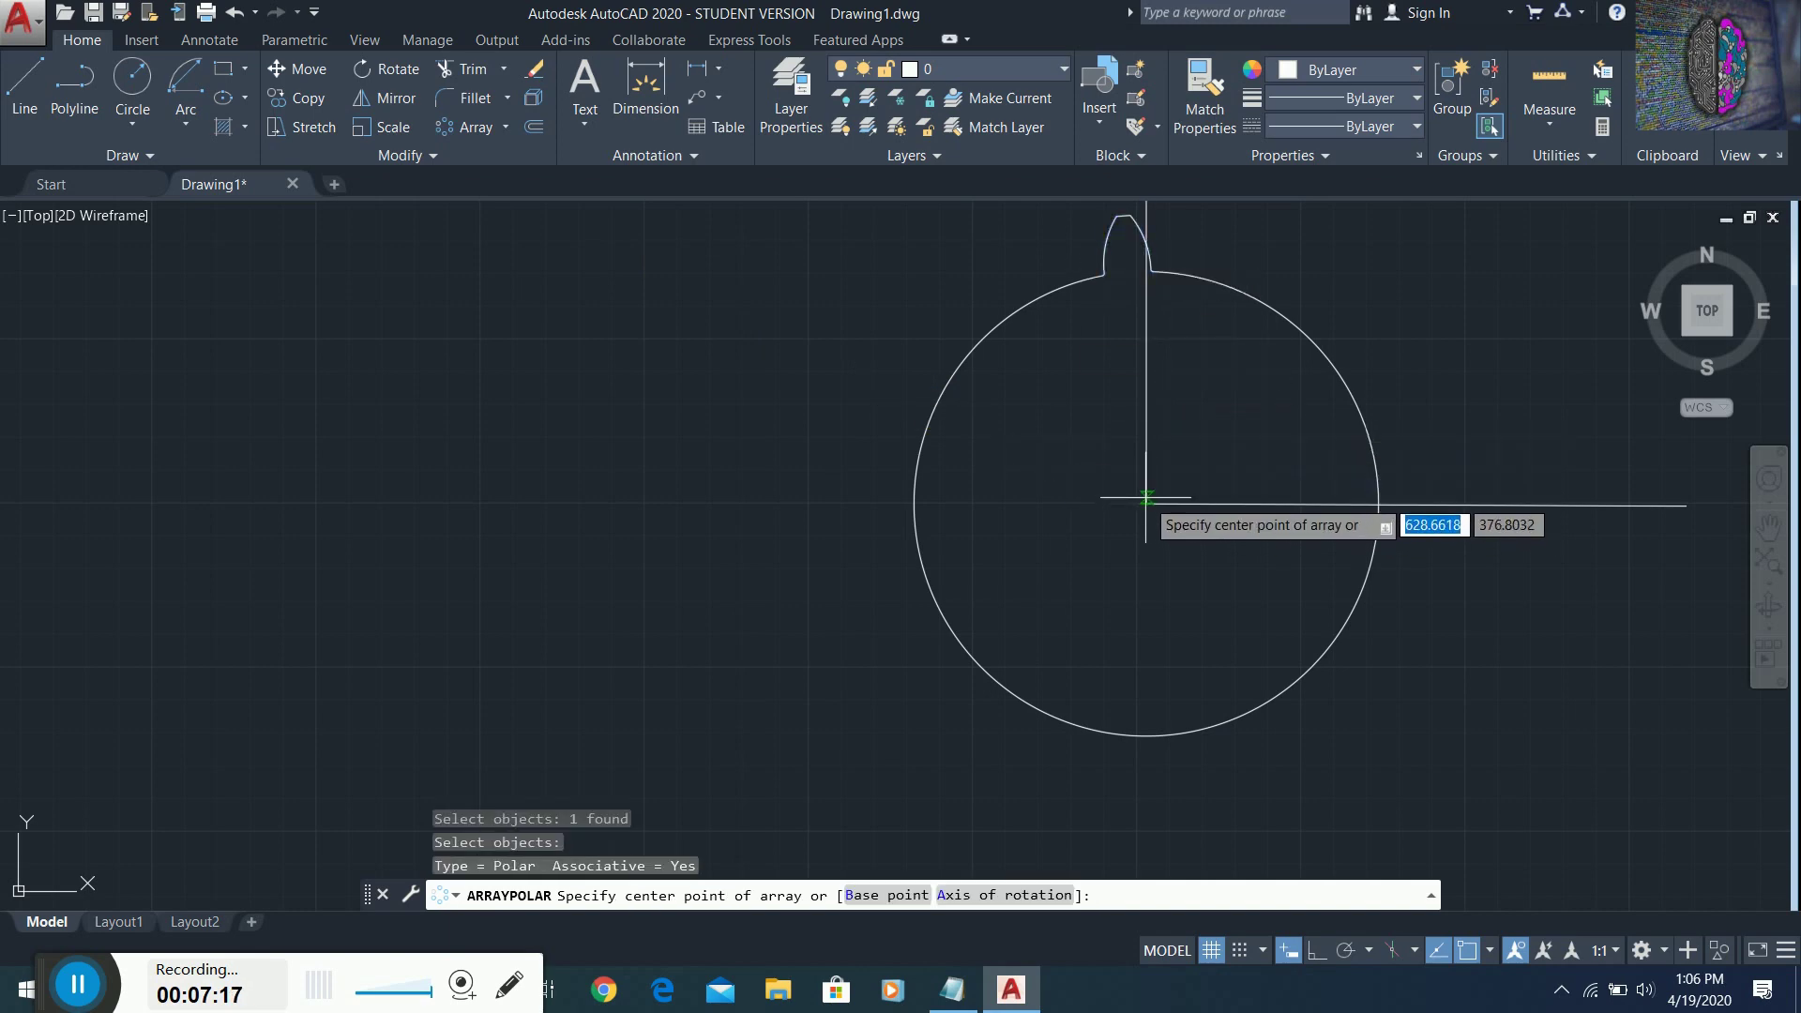
left_click(1147, 504)
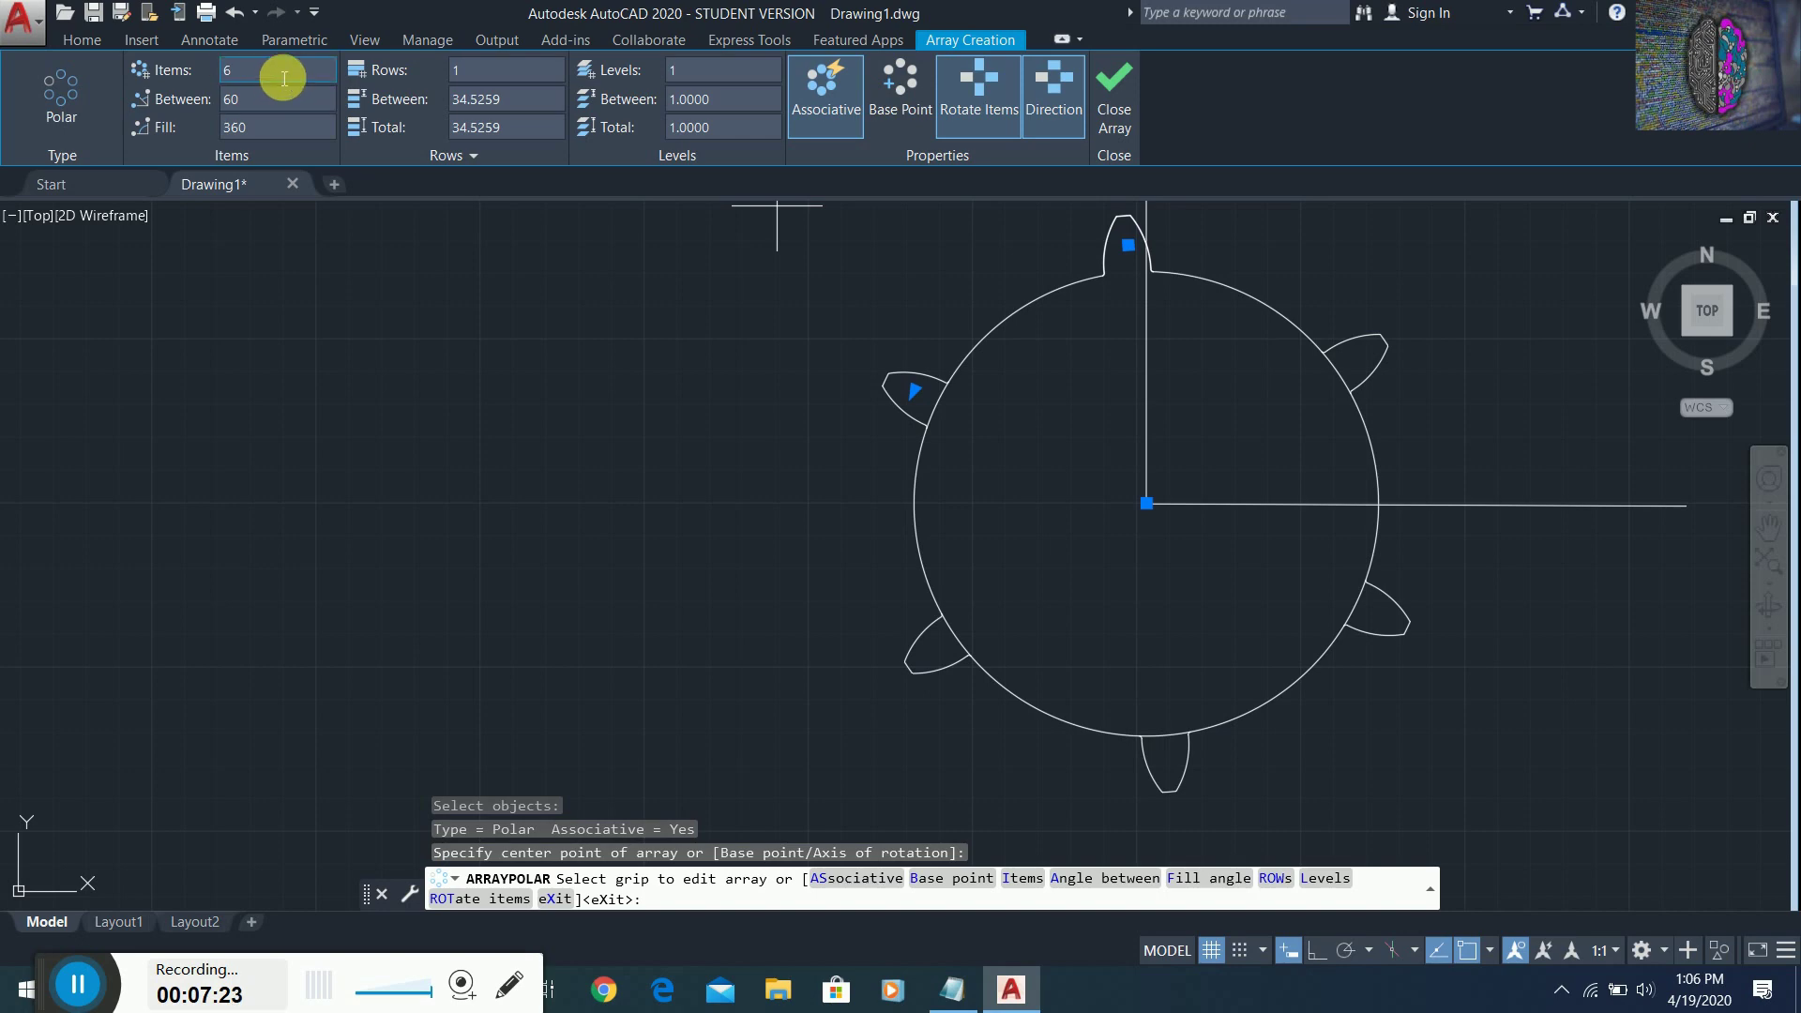
- Set the polar array's item count to 20, matching the Z value in the gear notes, and finish the array
left_click_drag(284, 79, 206, 73)
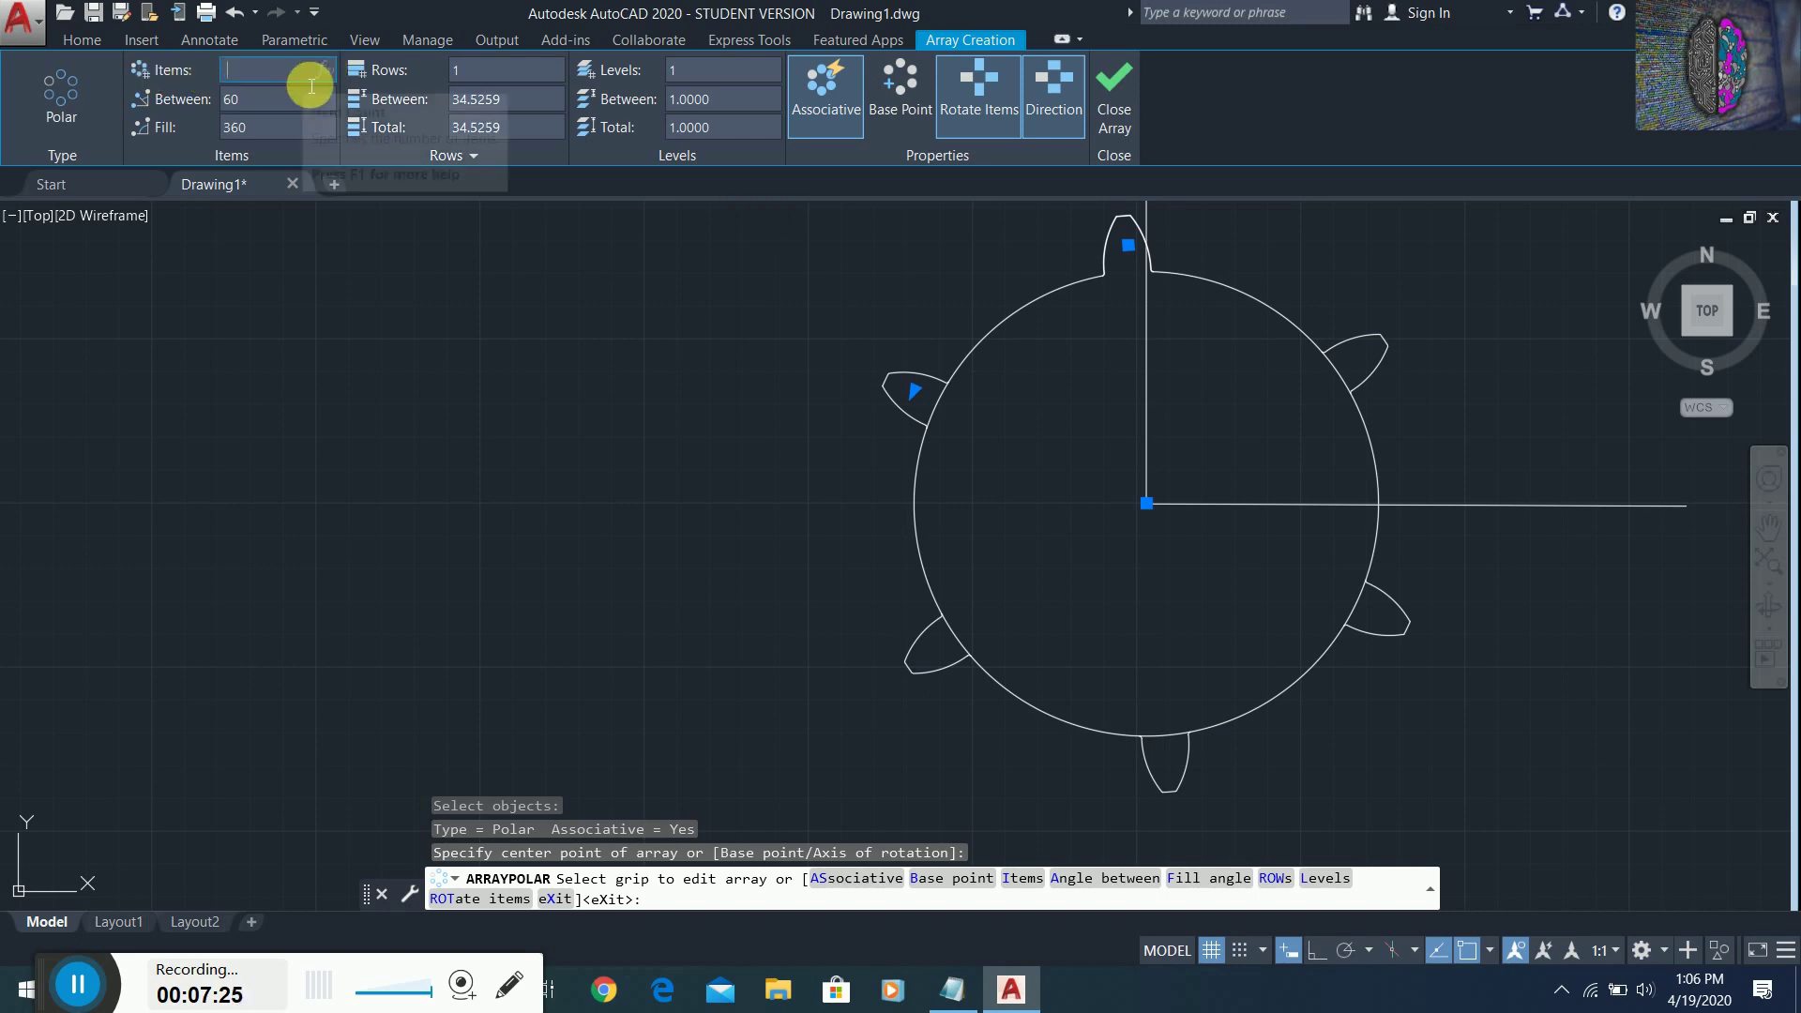
key("BackSpace")
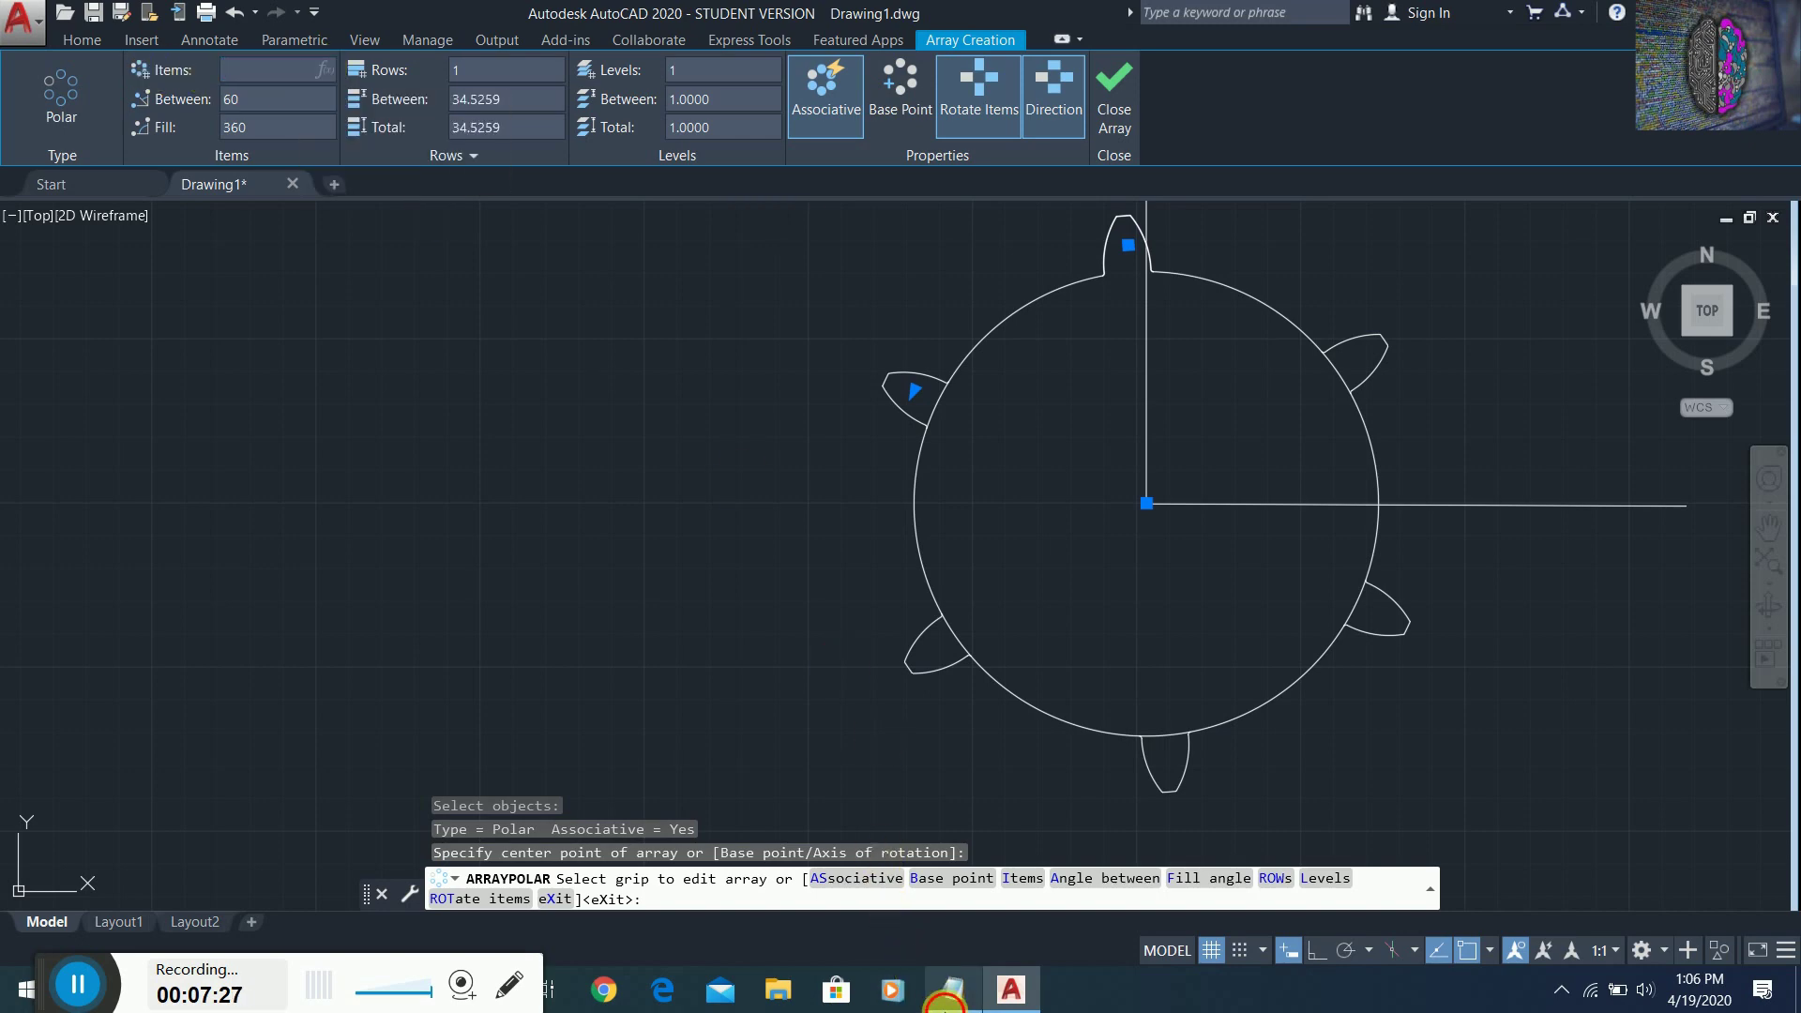
left_click(952, 990)
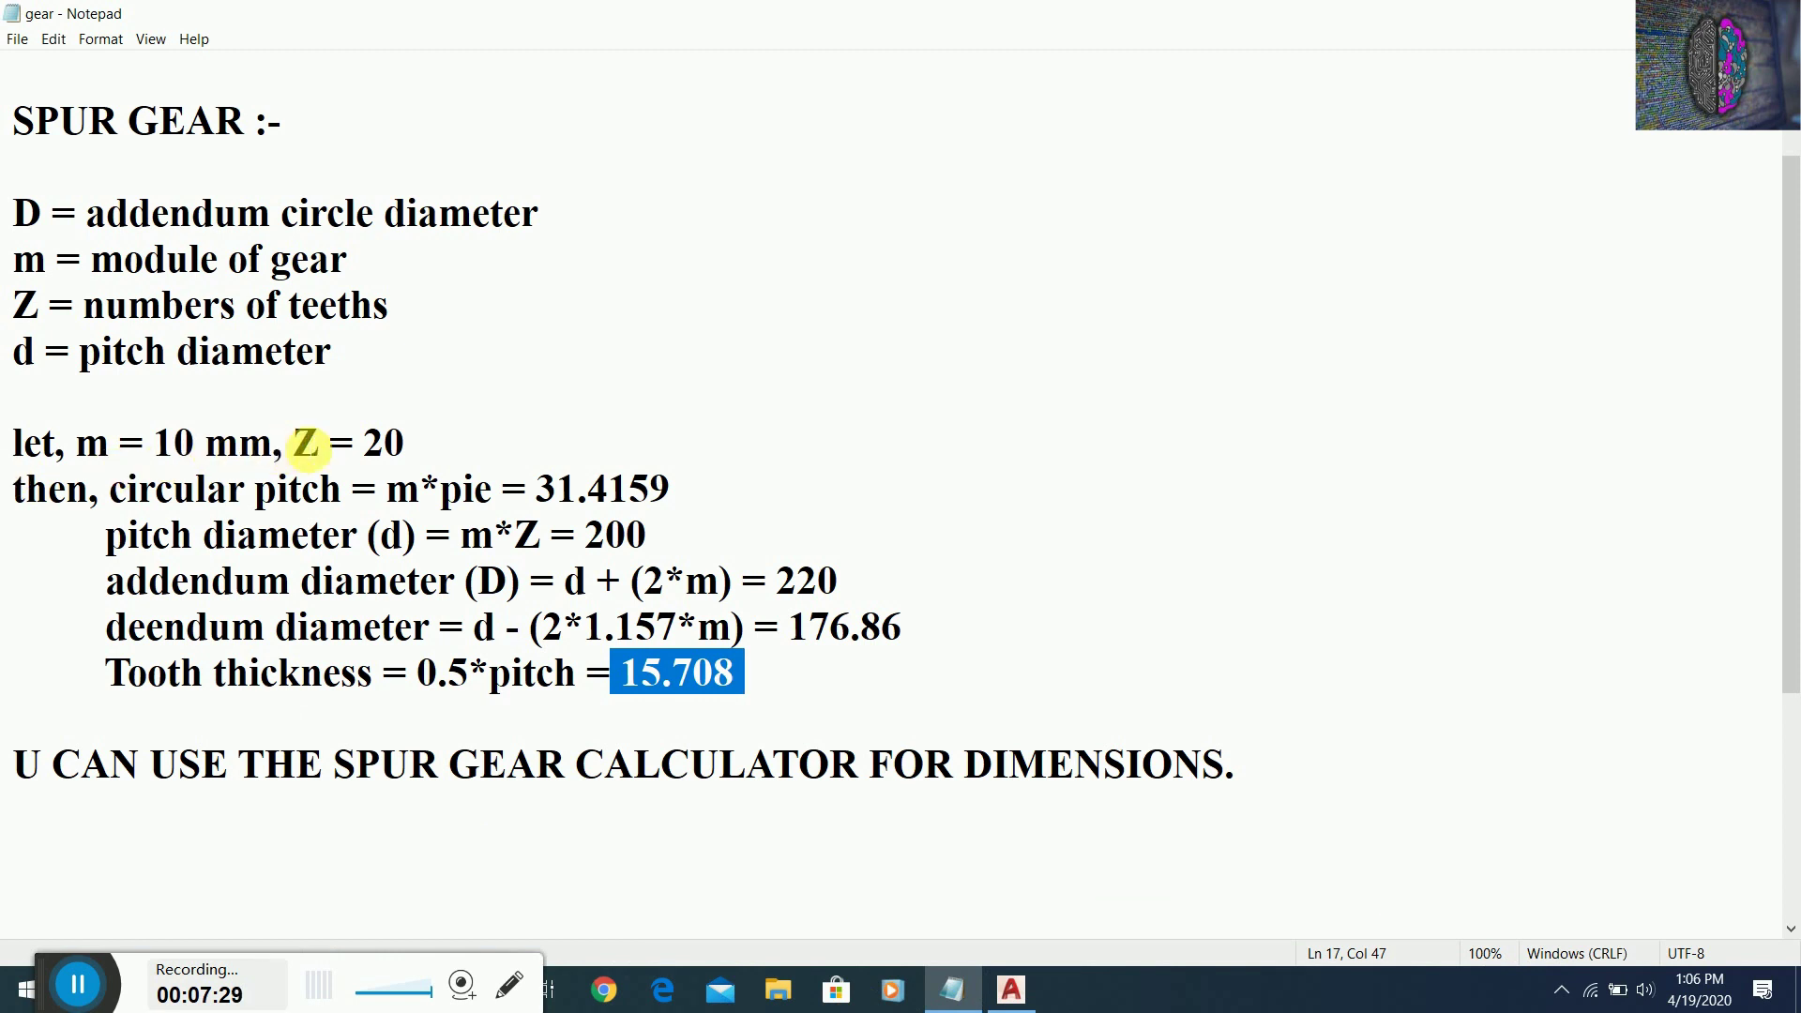
left_click_drag(303, 442, 418, 441)
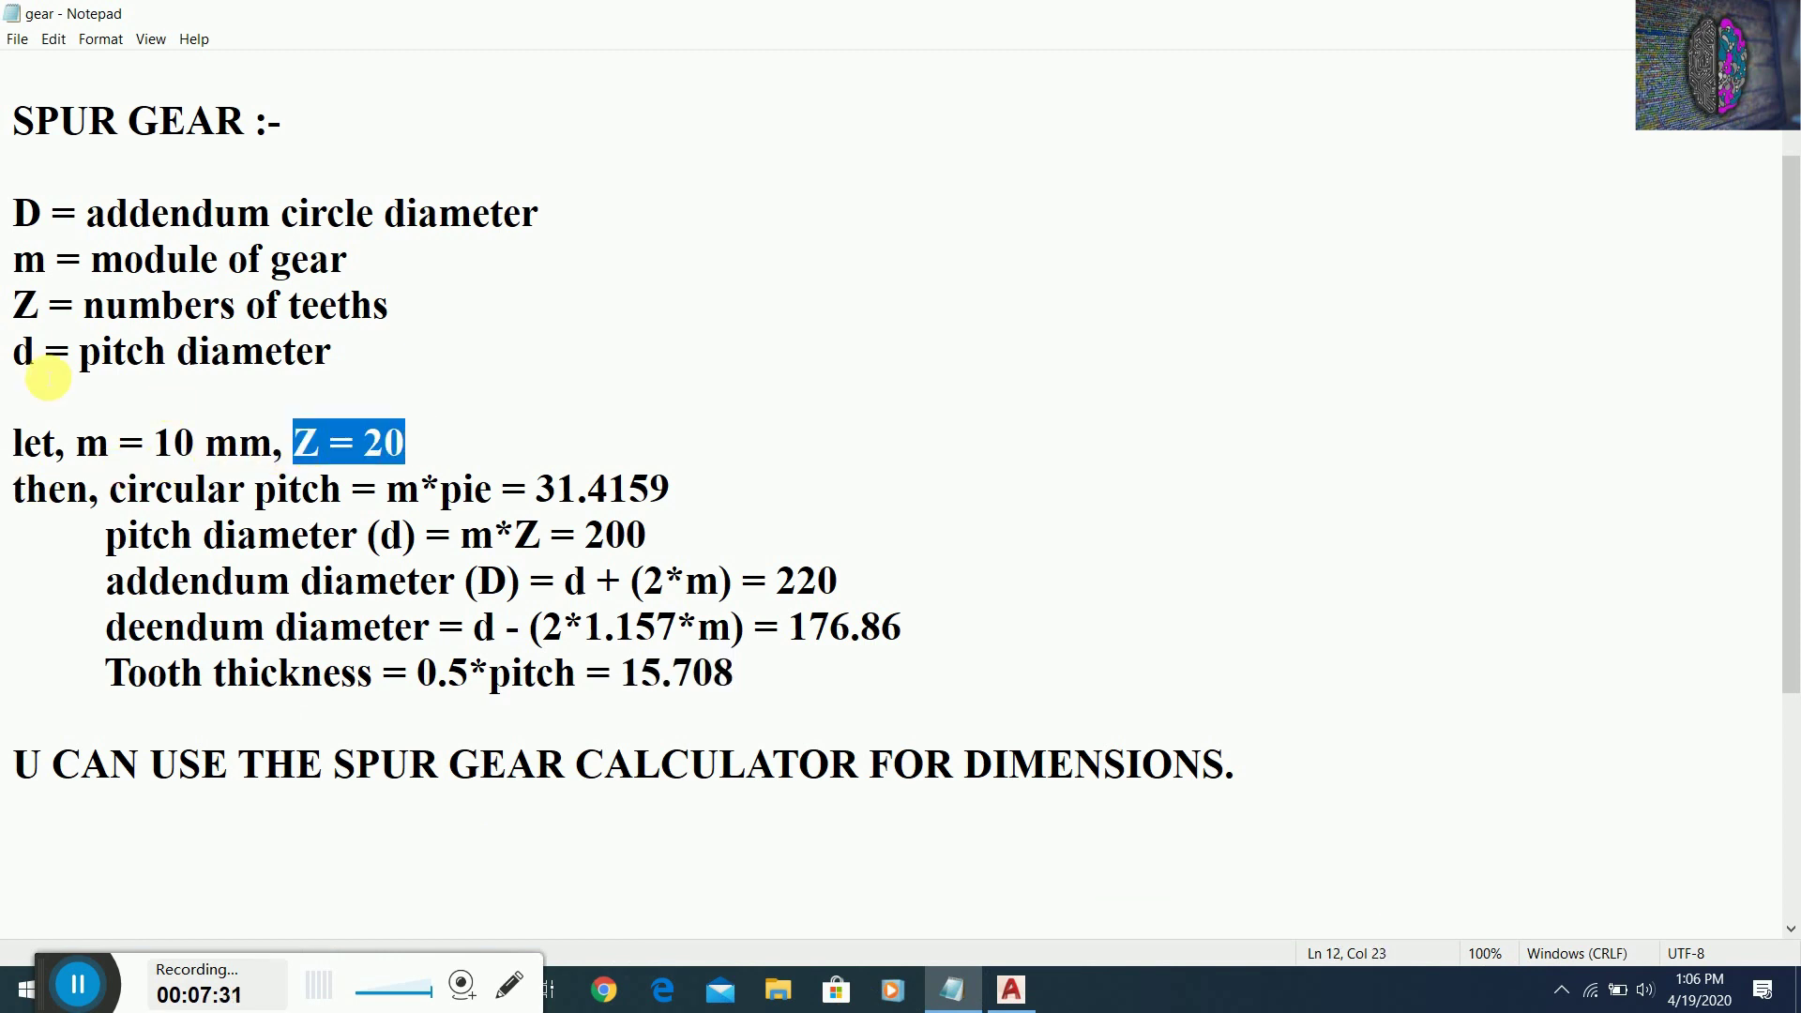
left_click_drag(20, 323, 475, 310)
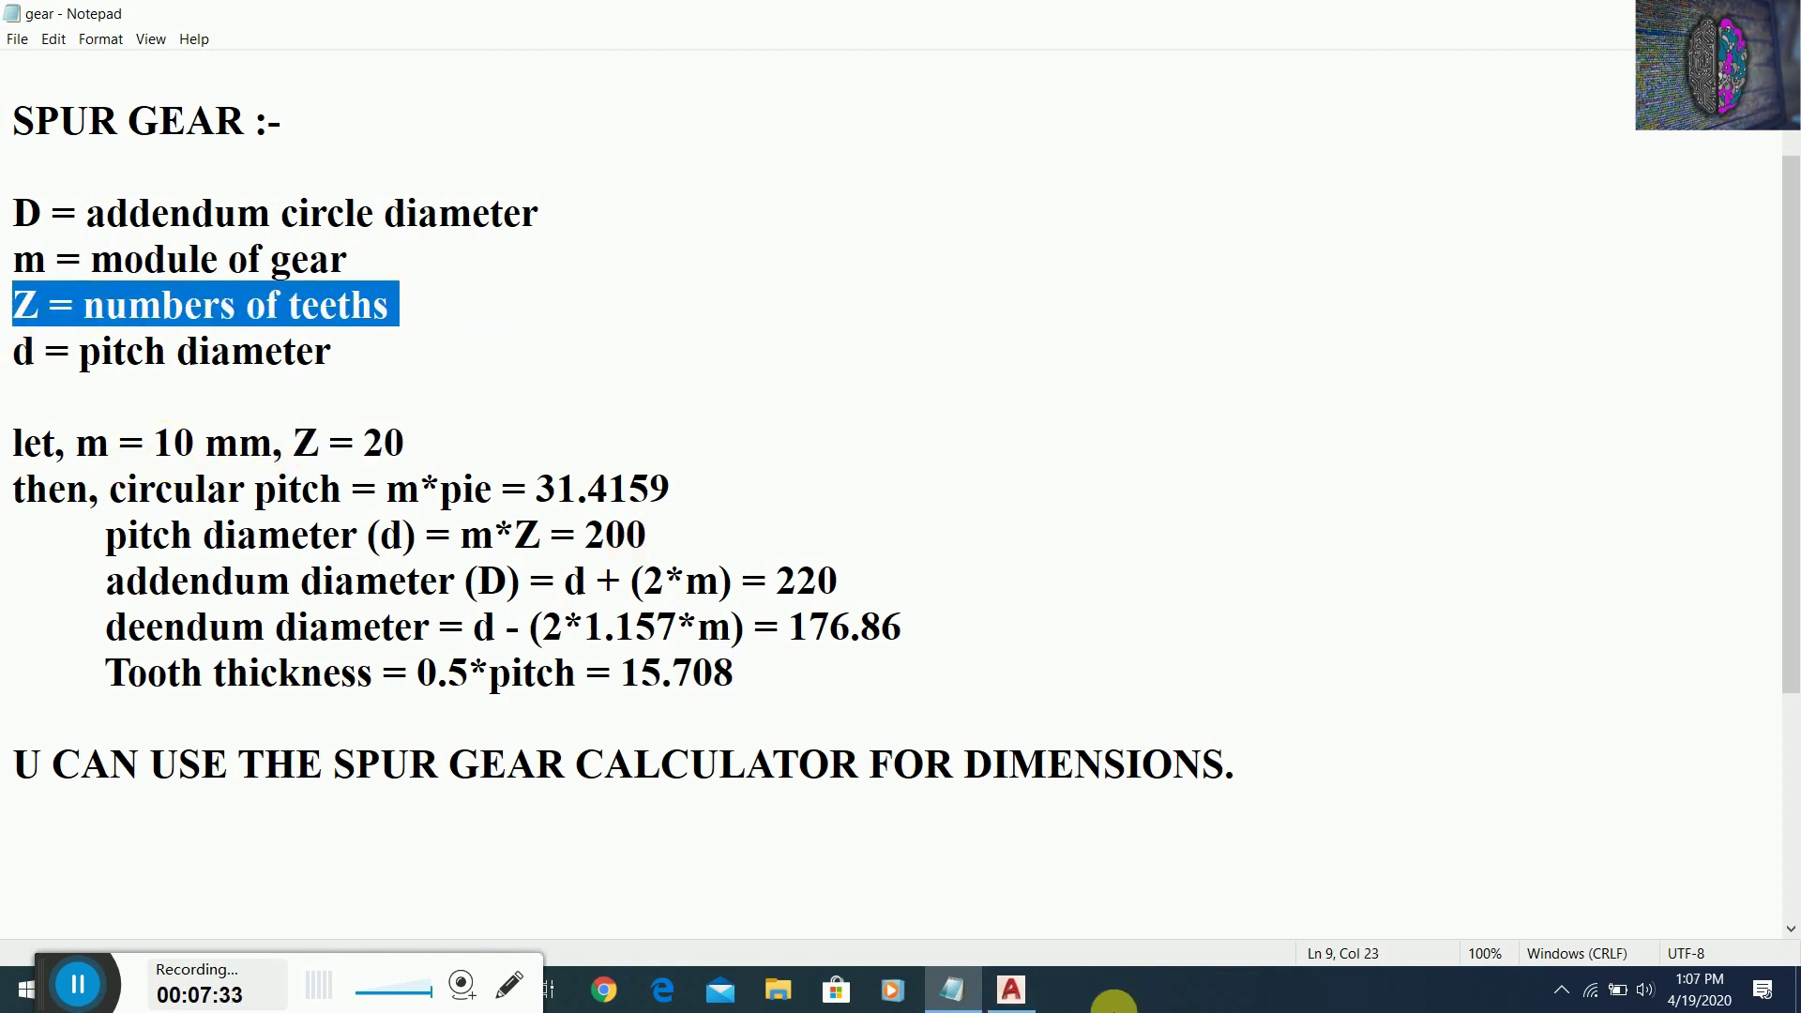
left_click(1011, 988)
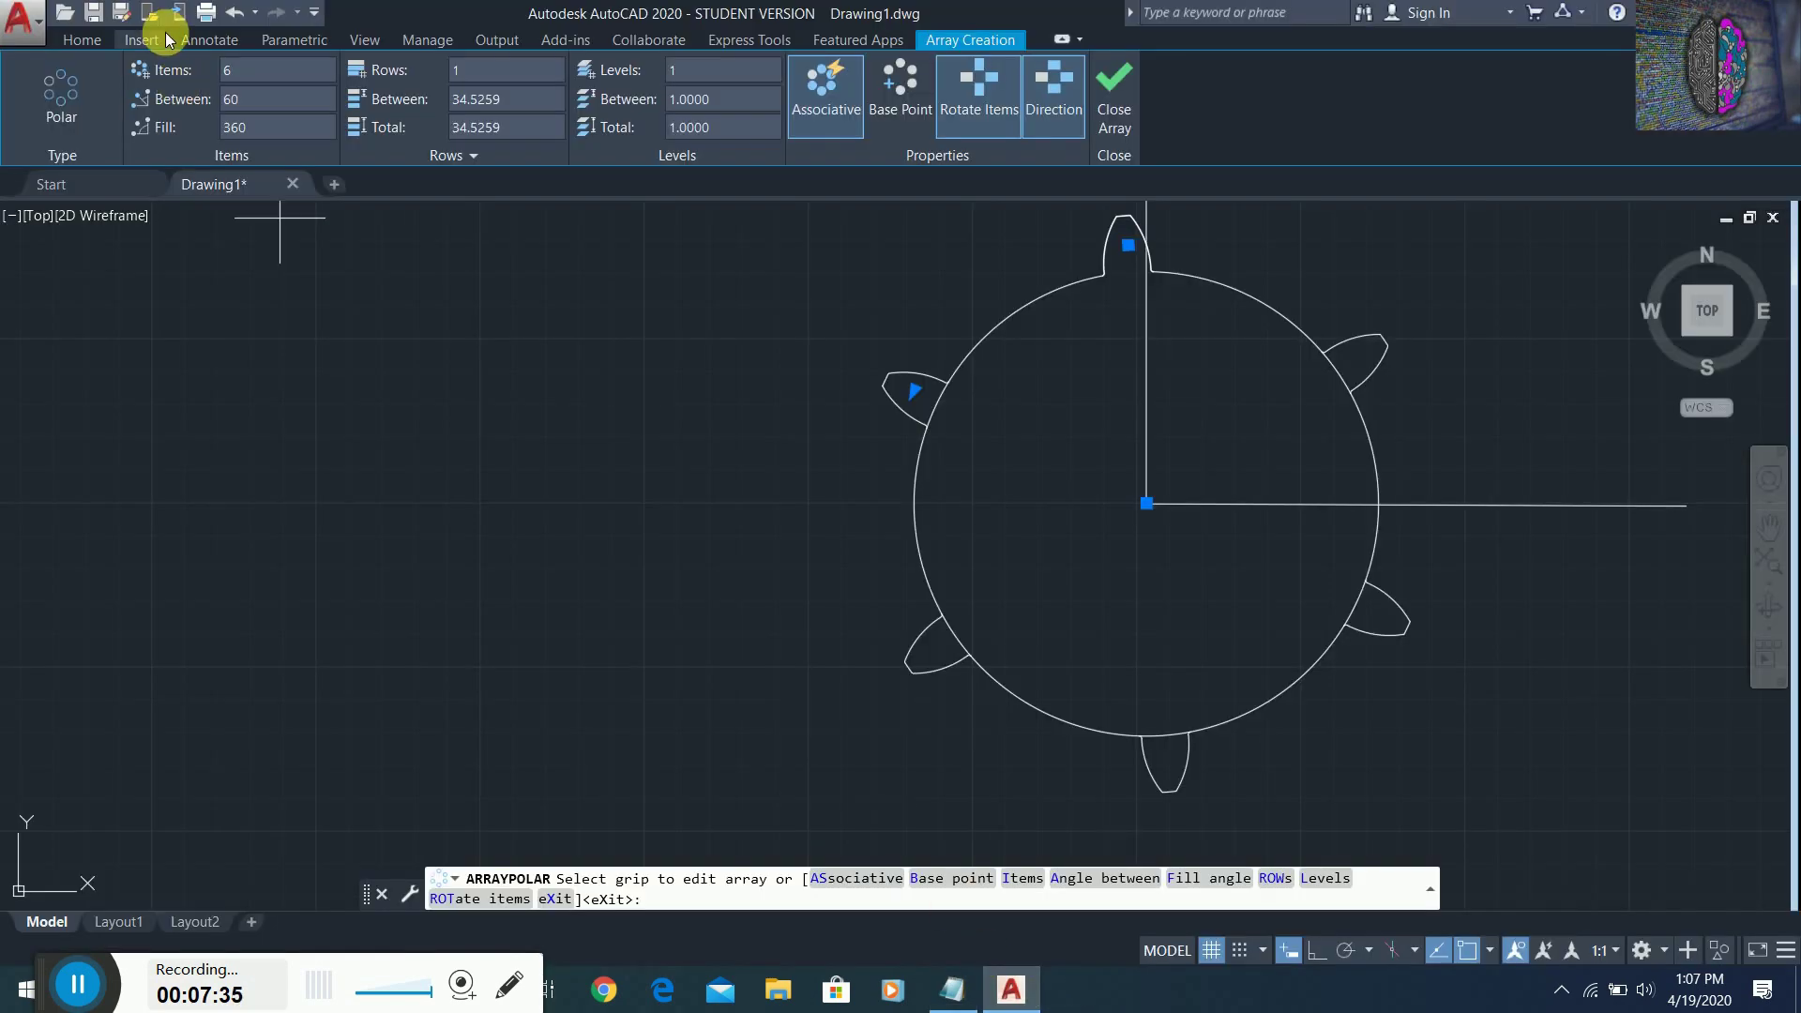
left_click(249, 69)
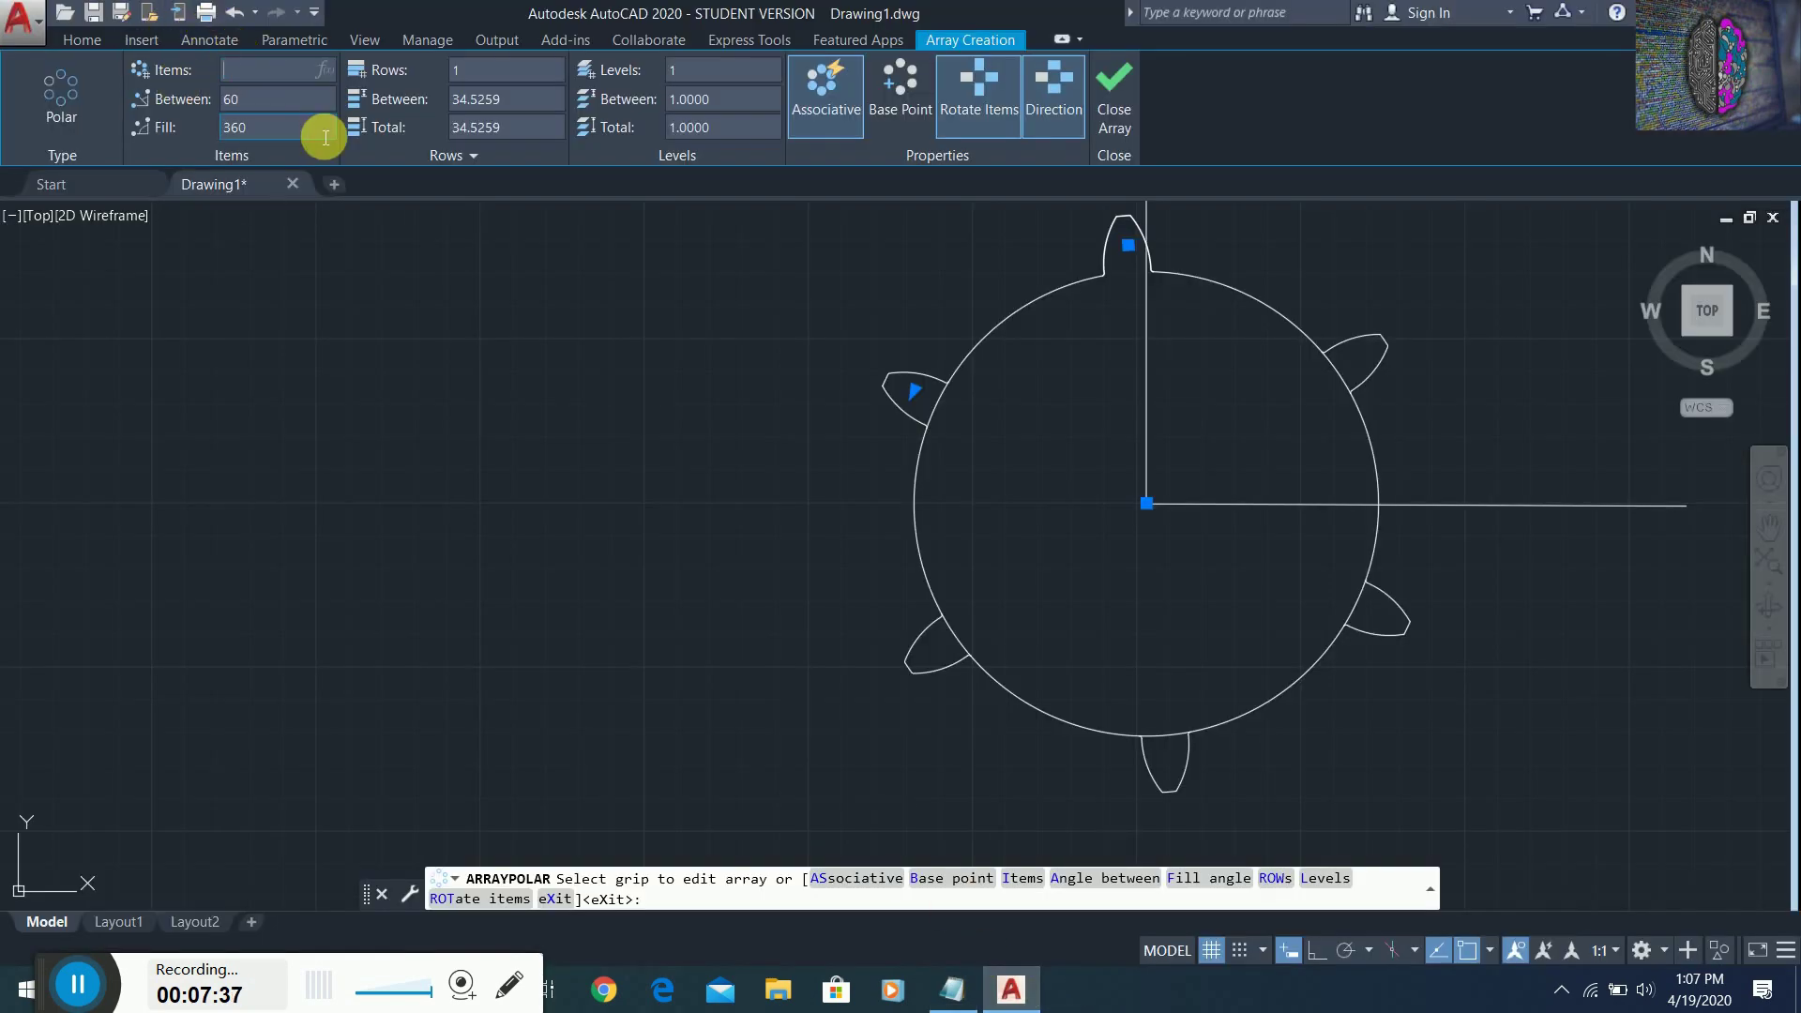
type("20")
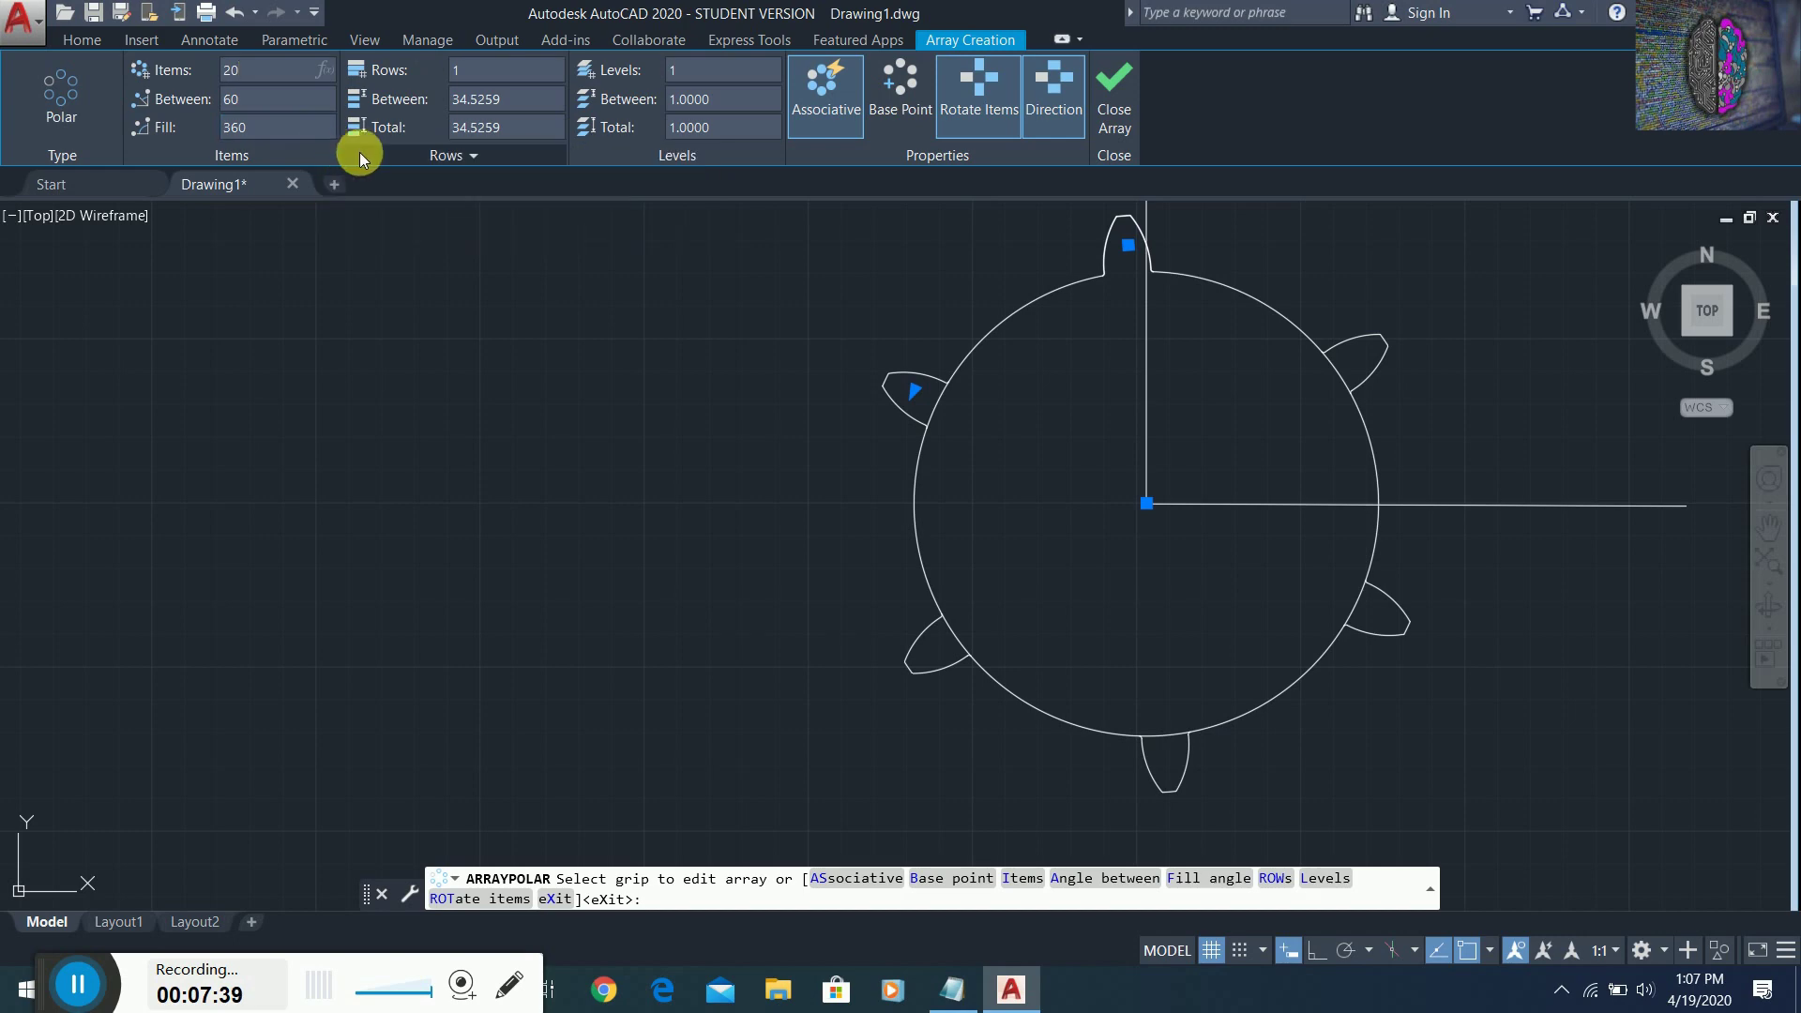
key("Return")
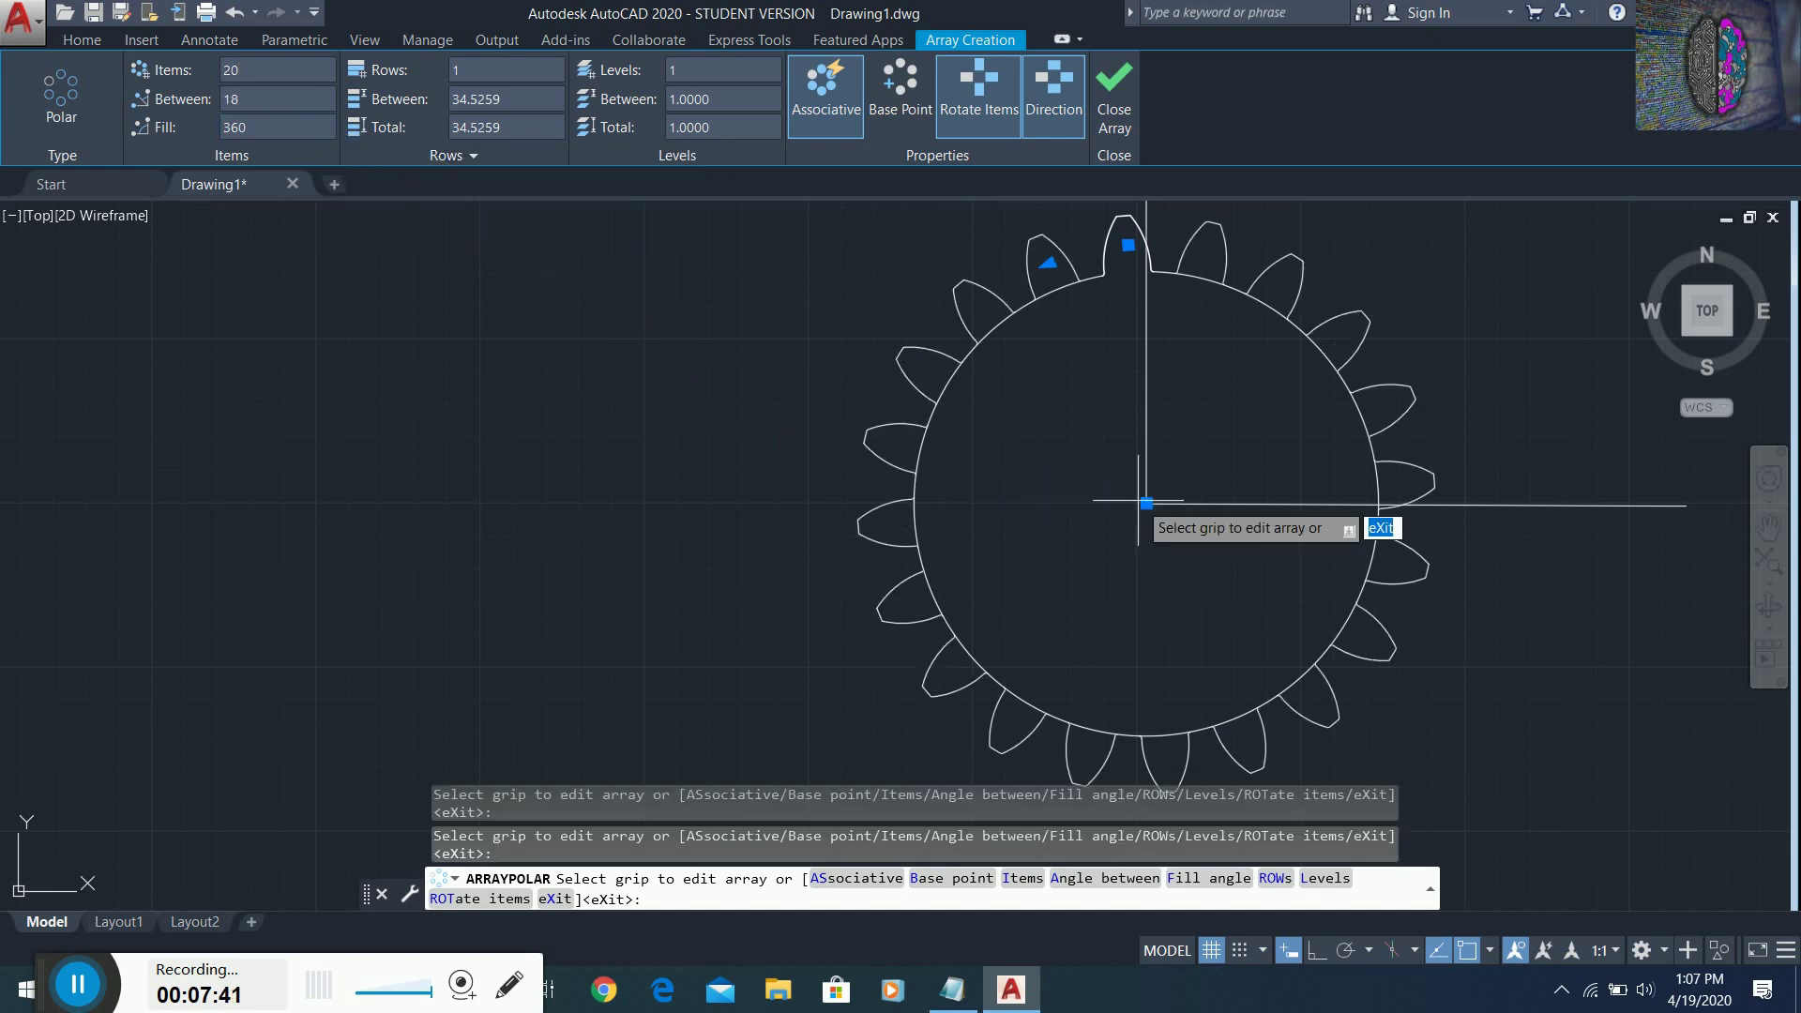
left_click(1116, 81)
scroll(1227, 362, "down", 1)
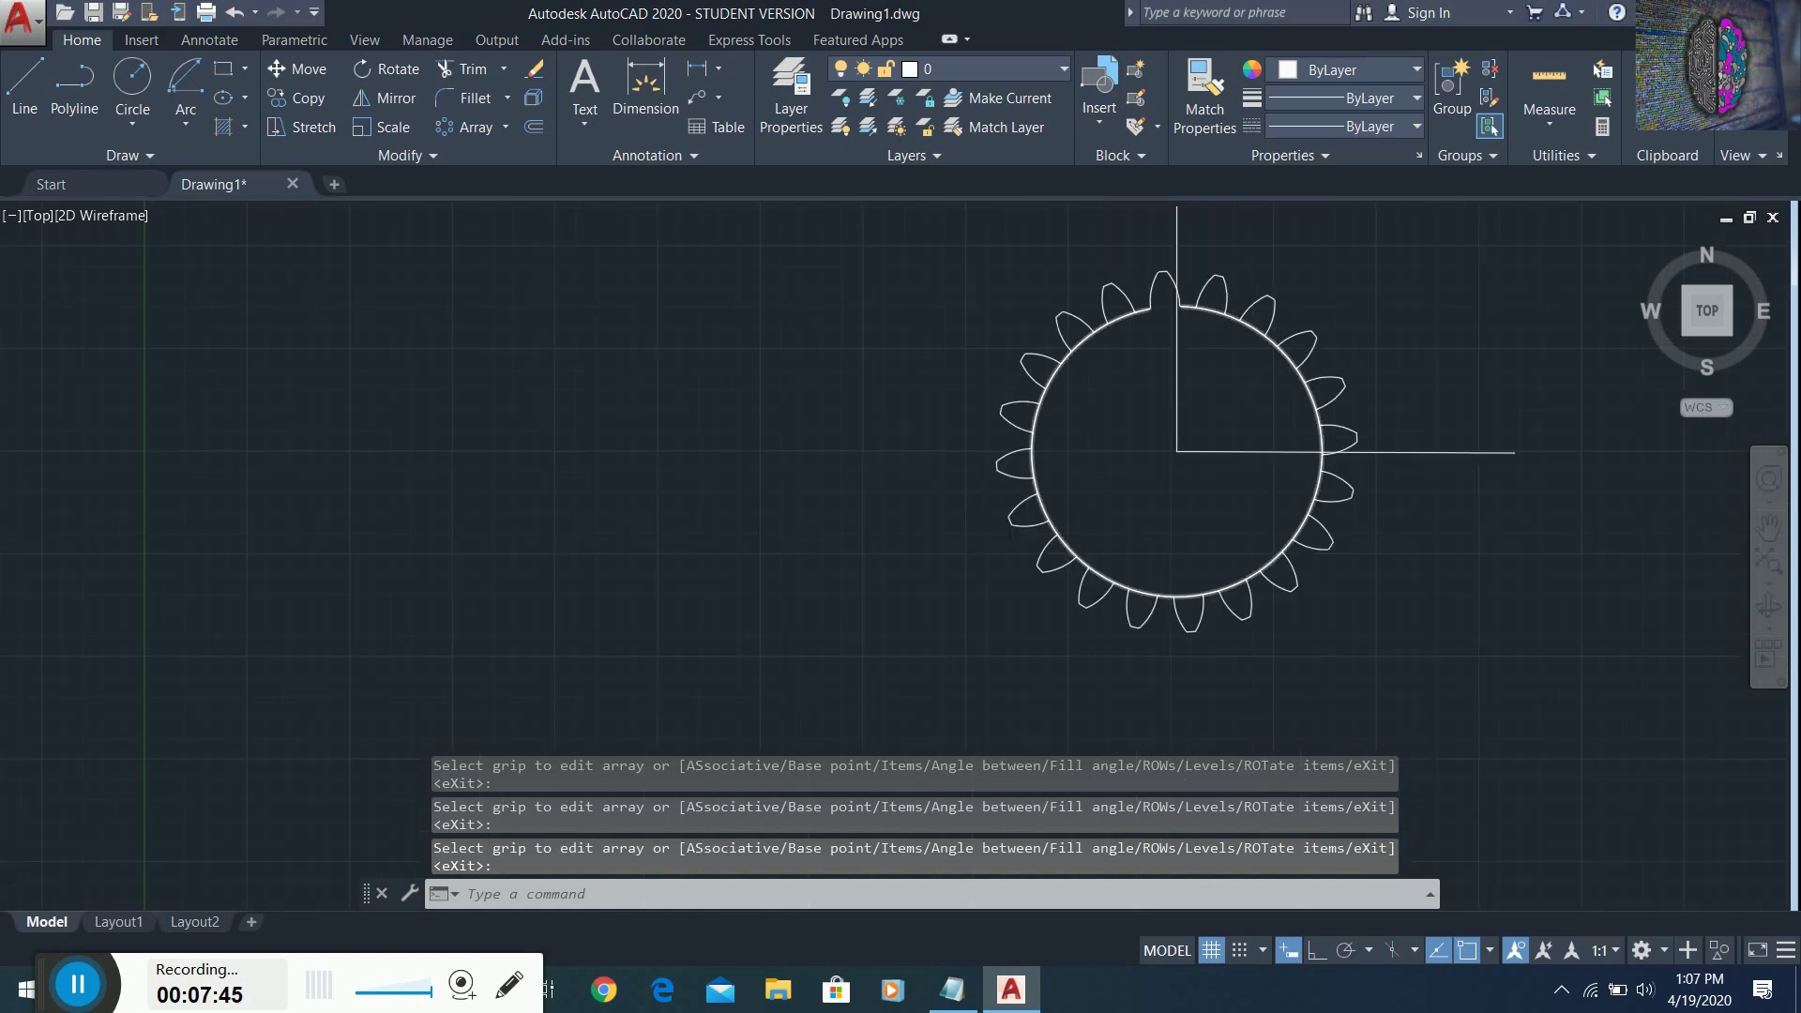
scroll(1291, 337, "up", 1)
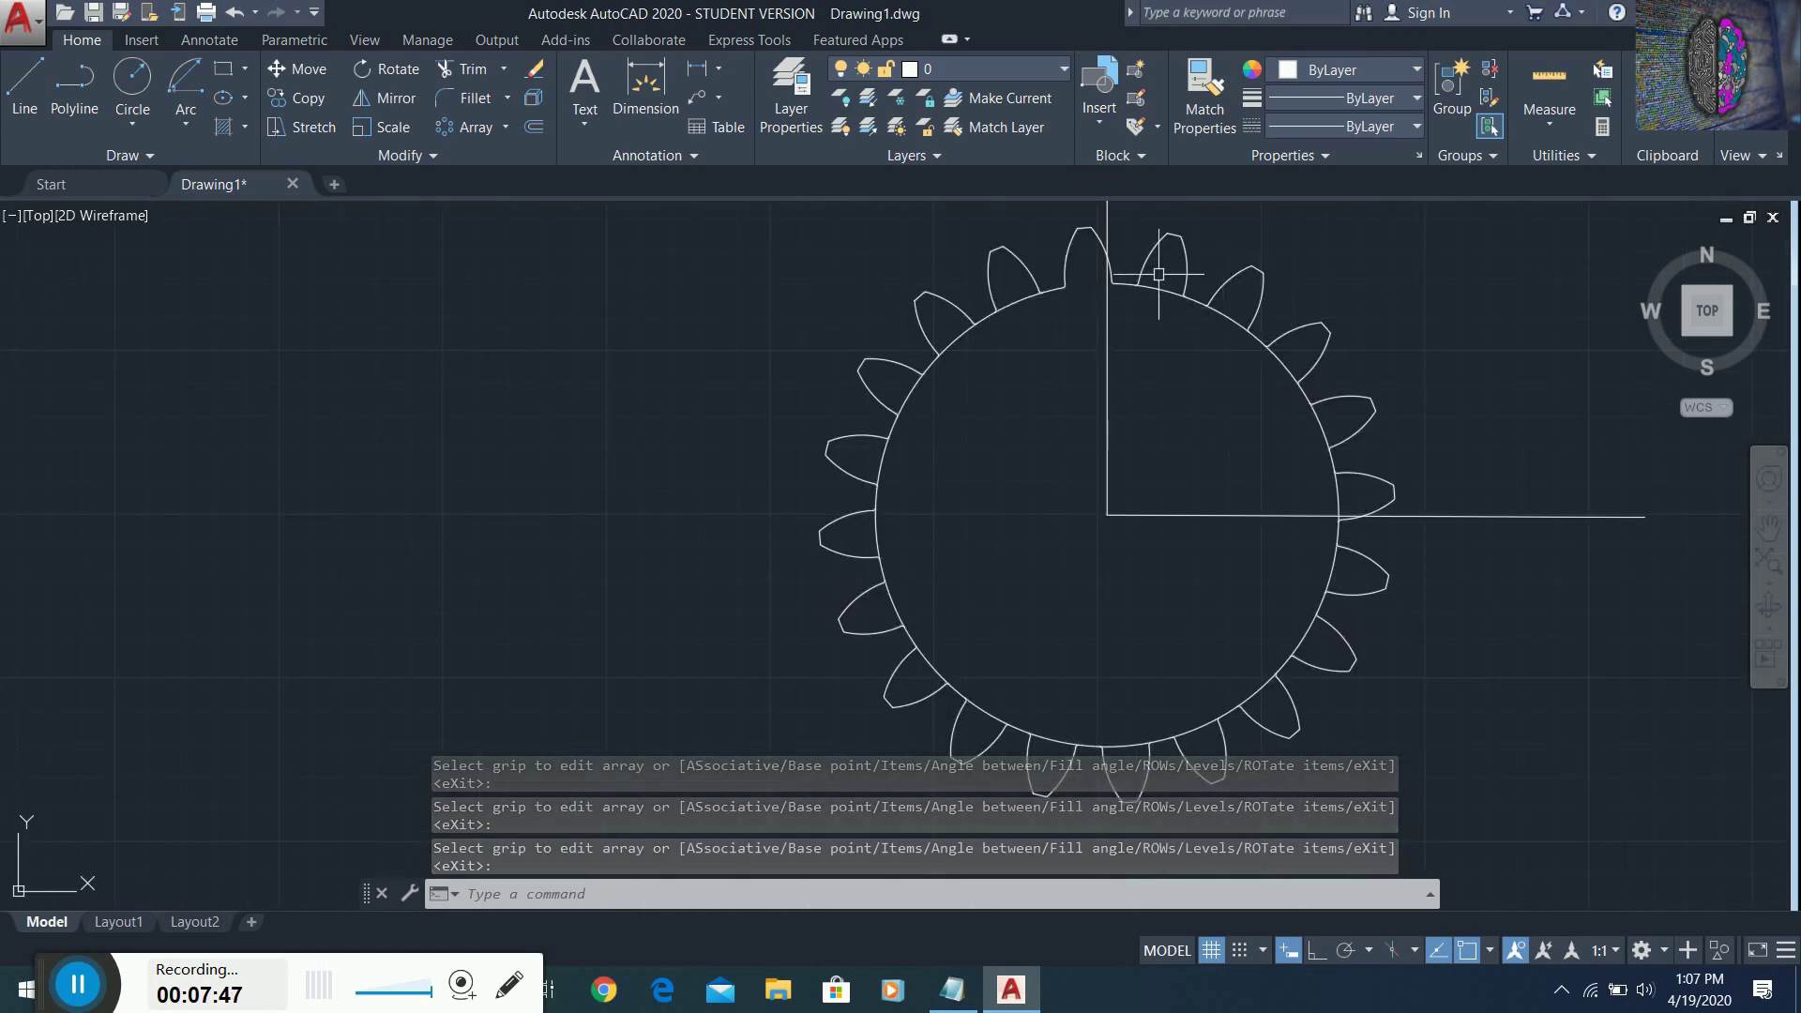
scroll(968, 299, "up", 5)
scroll(968, 299, "down", 6)
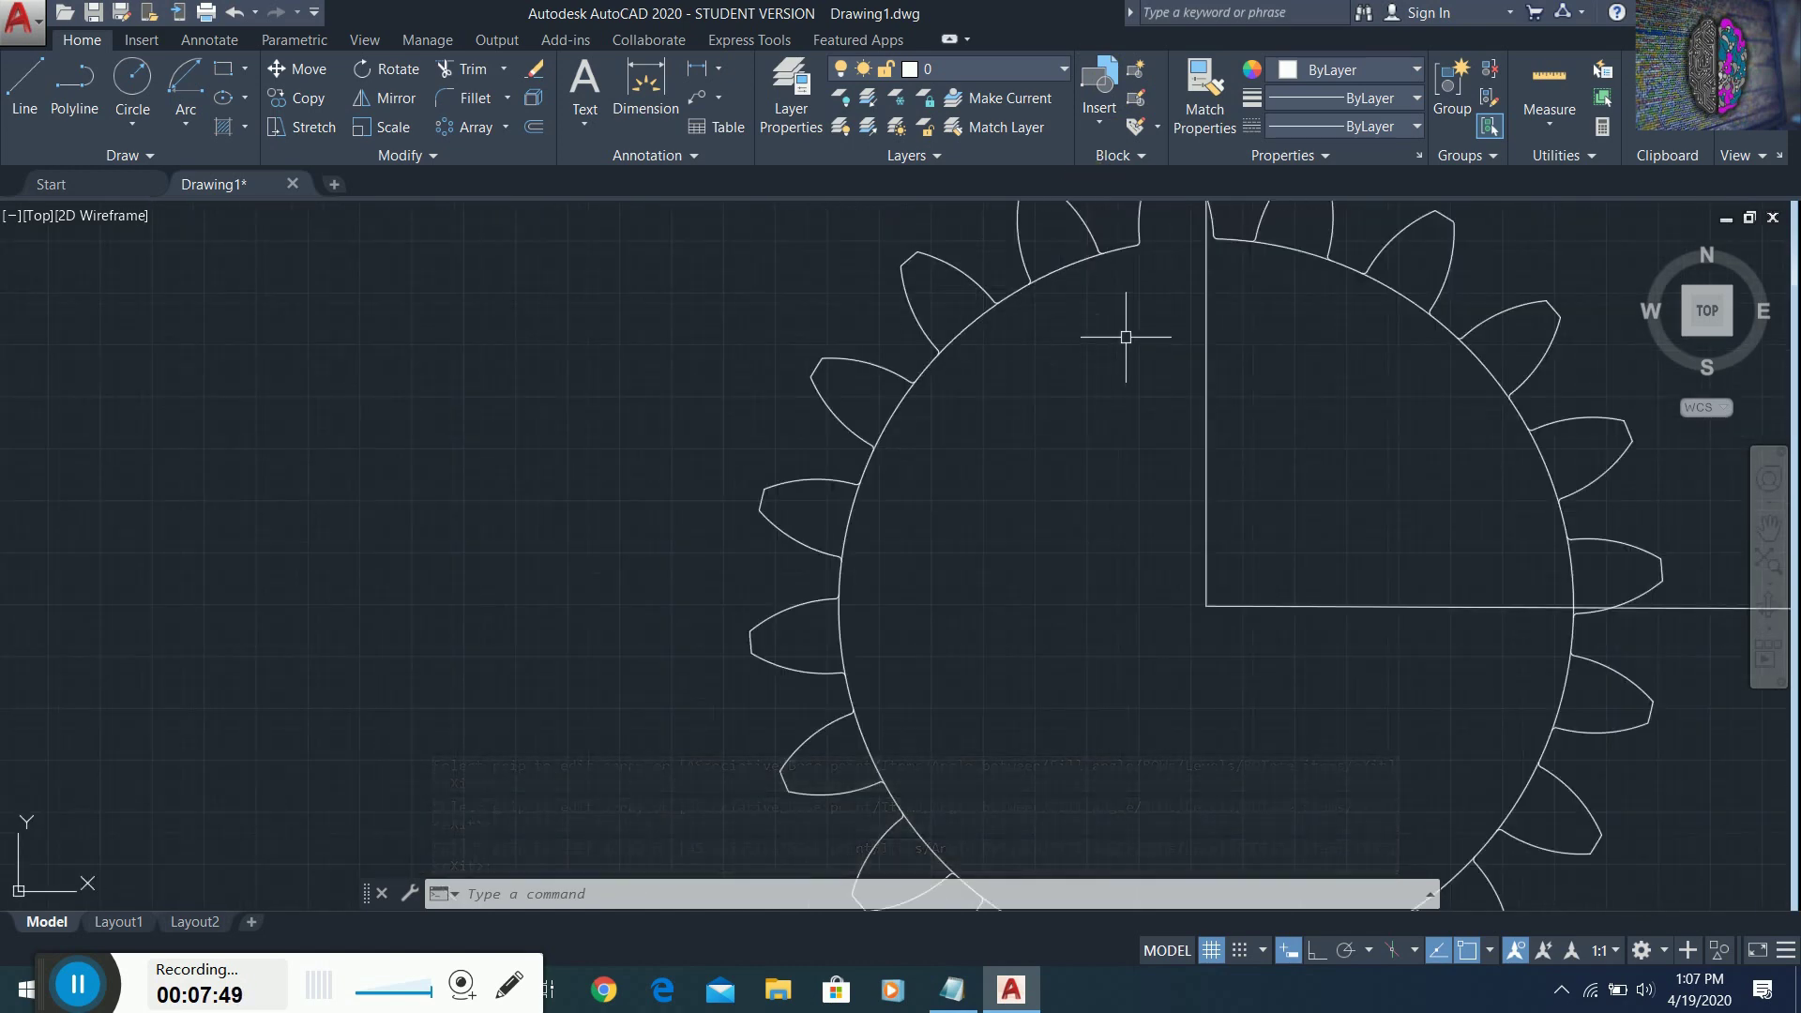
left_click(466, 74)
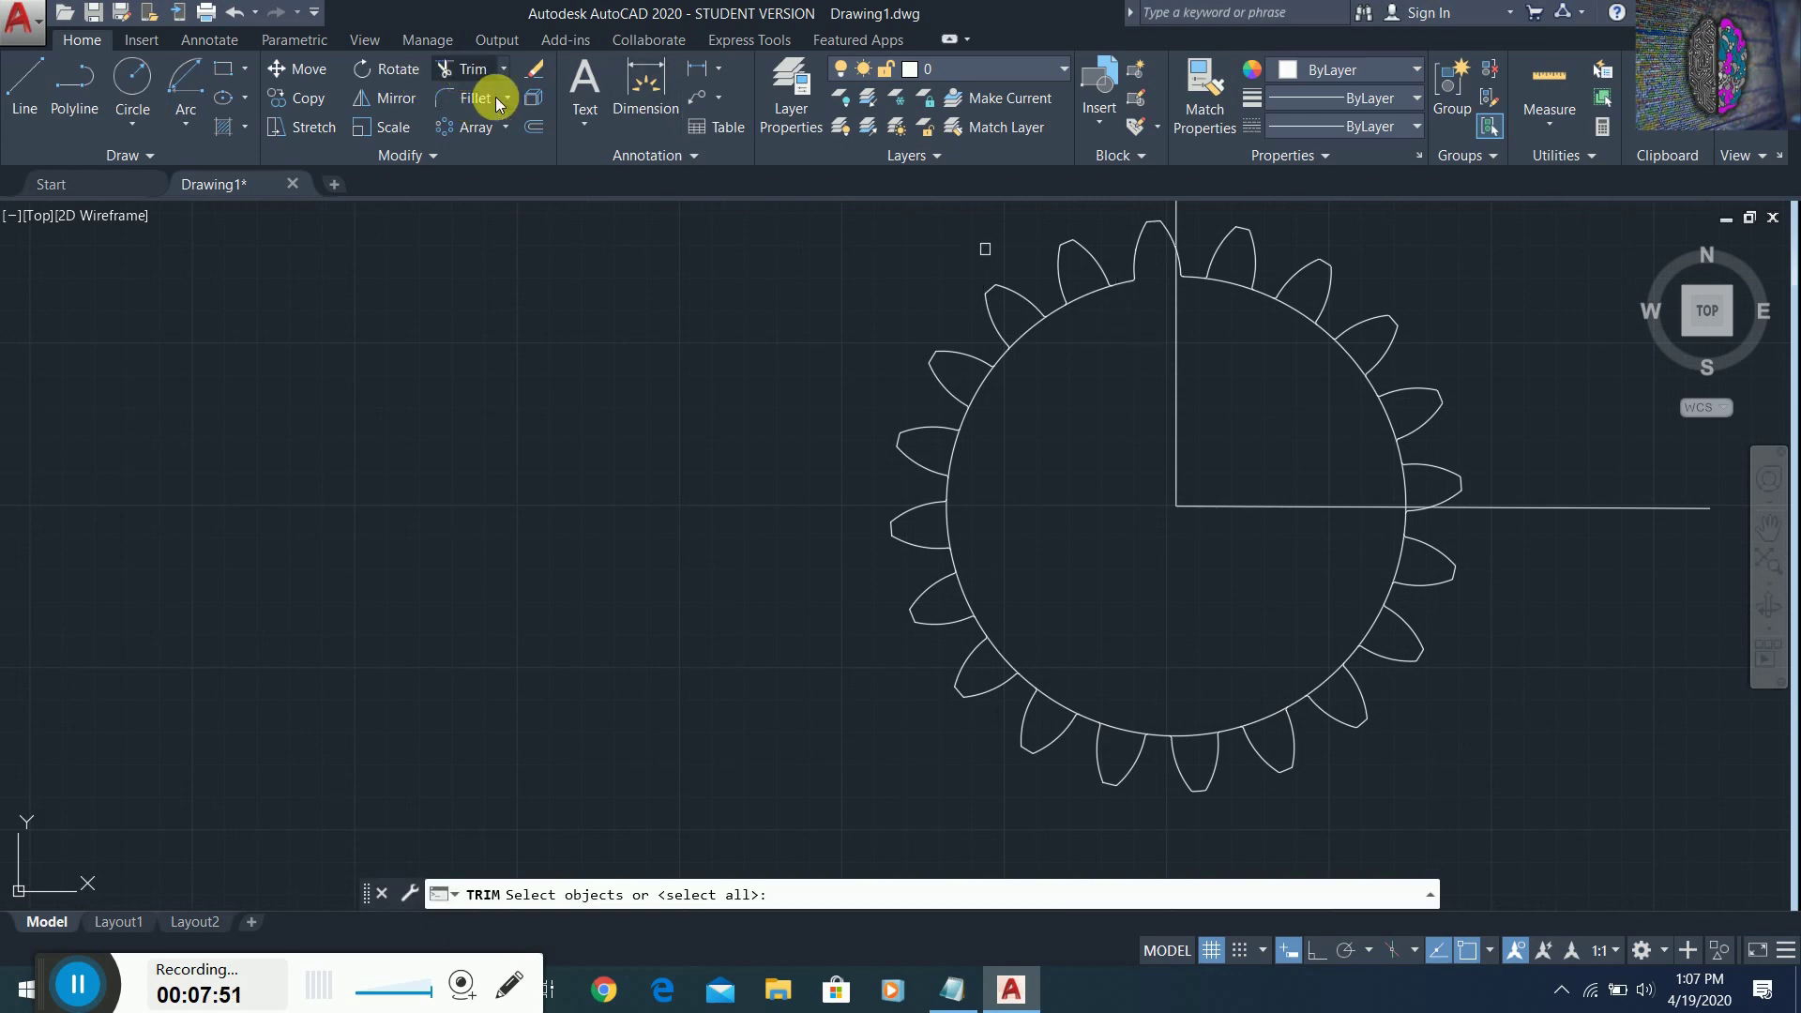
left_click(1091, 289)
key("Return")
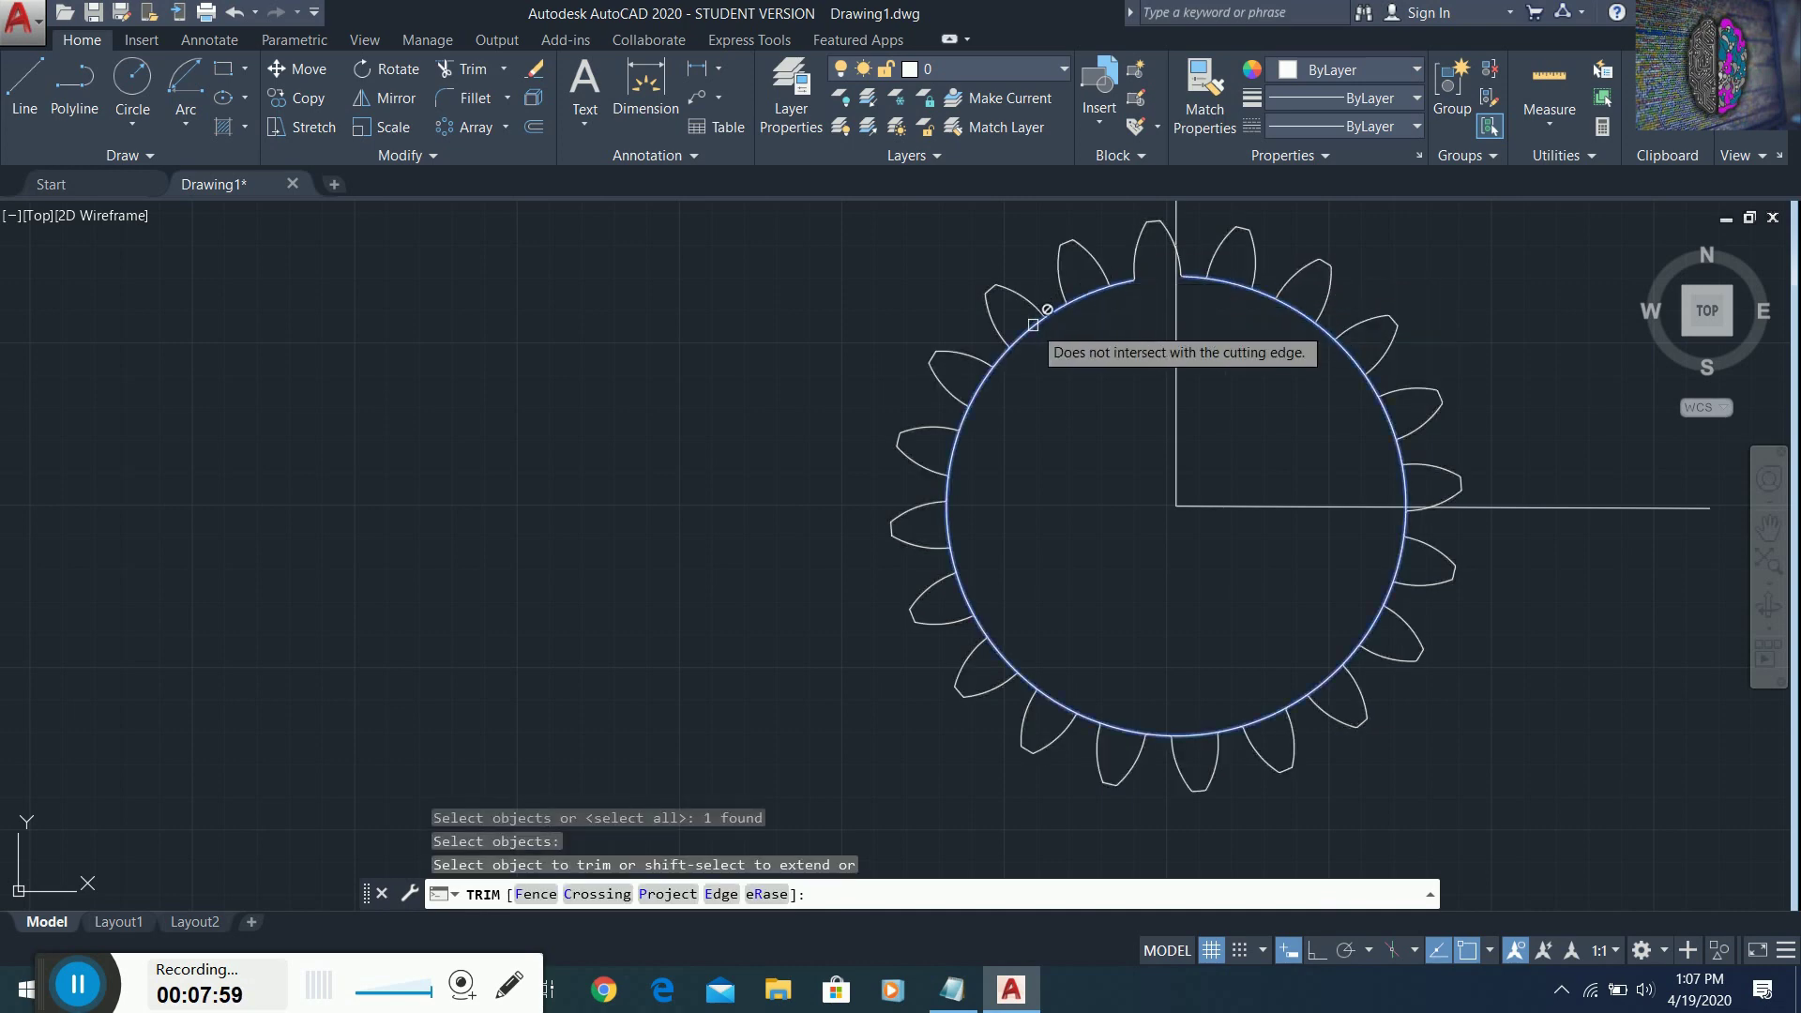
key("Escape")
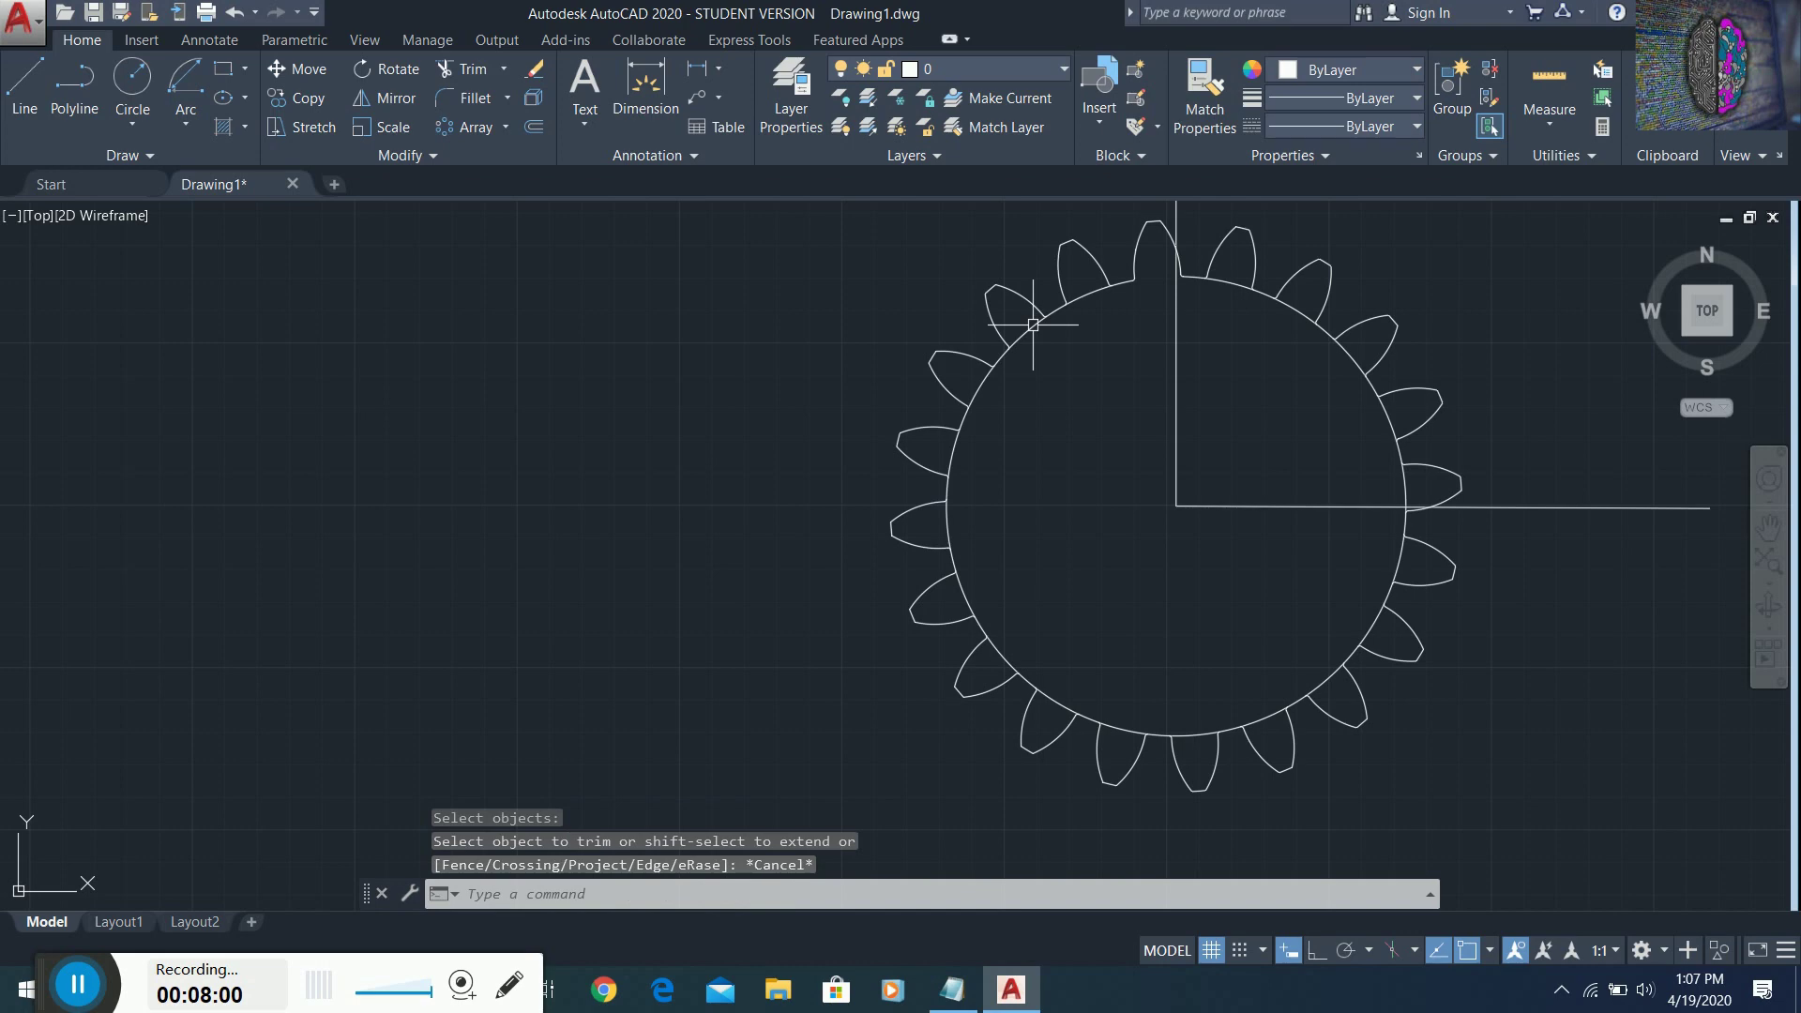
left_click(447, 71)
left_click(1138, 246)
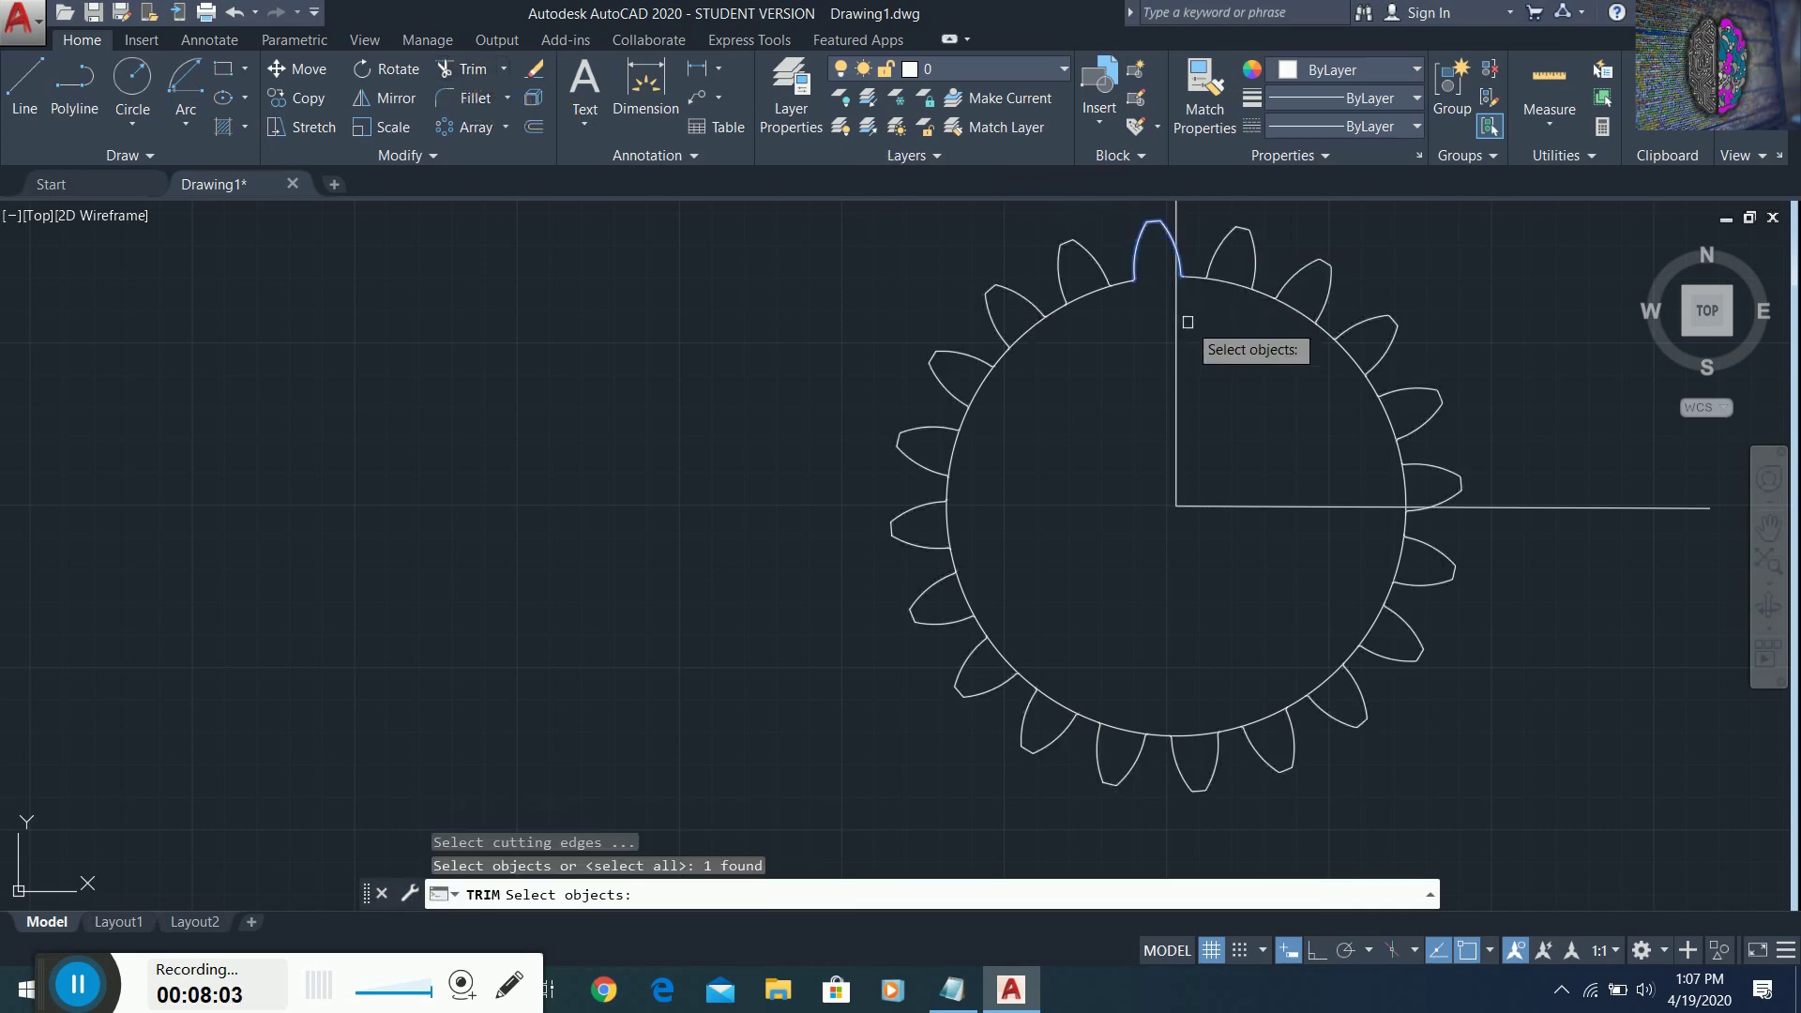
key("Return")
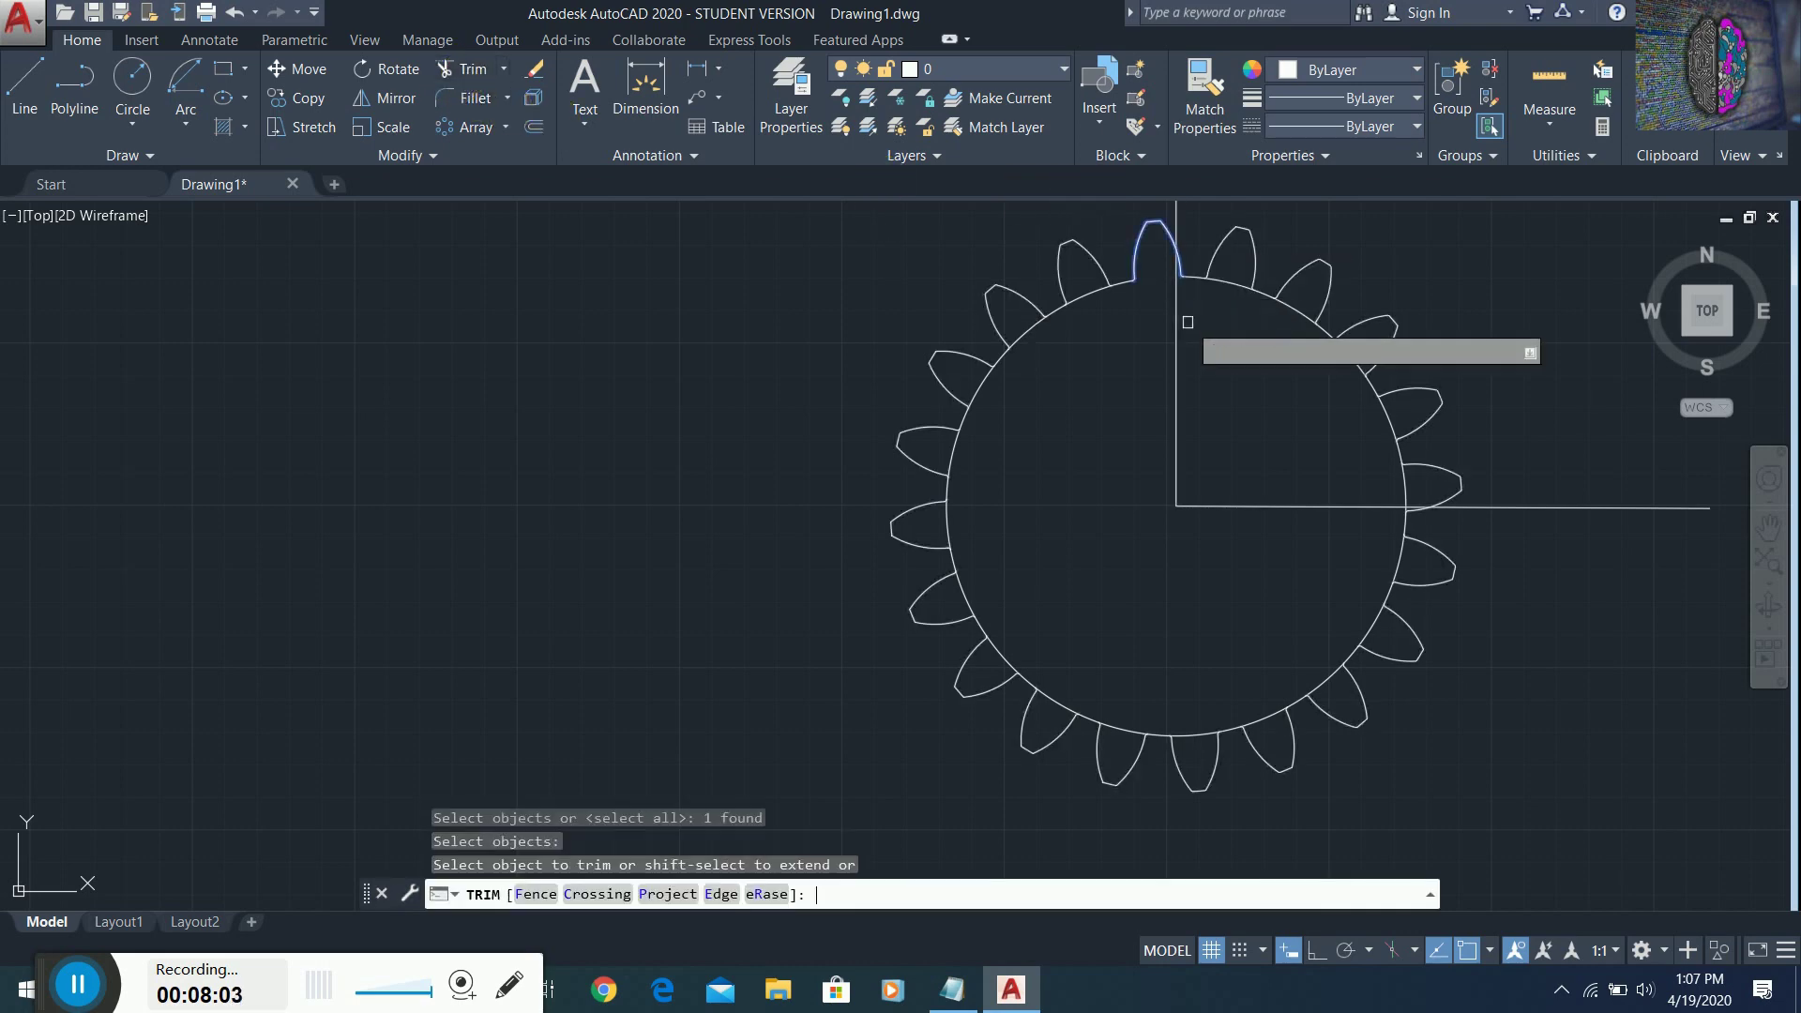
left_click(1137, 265)
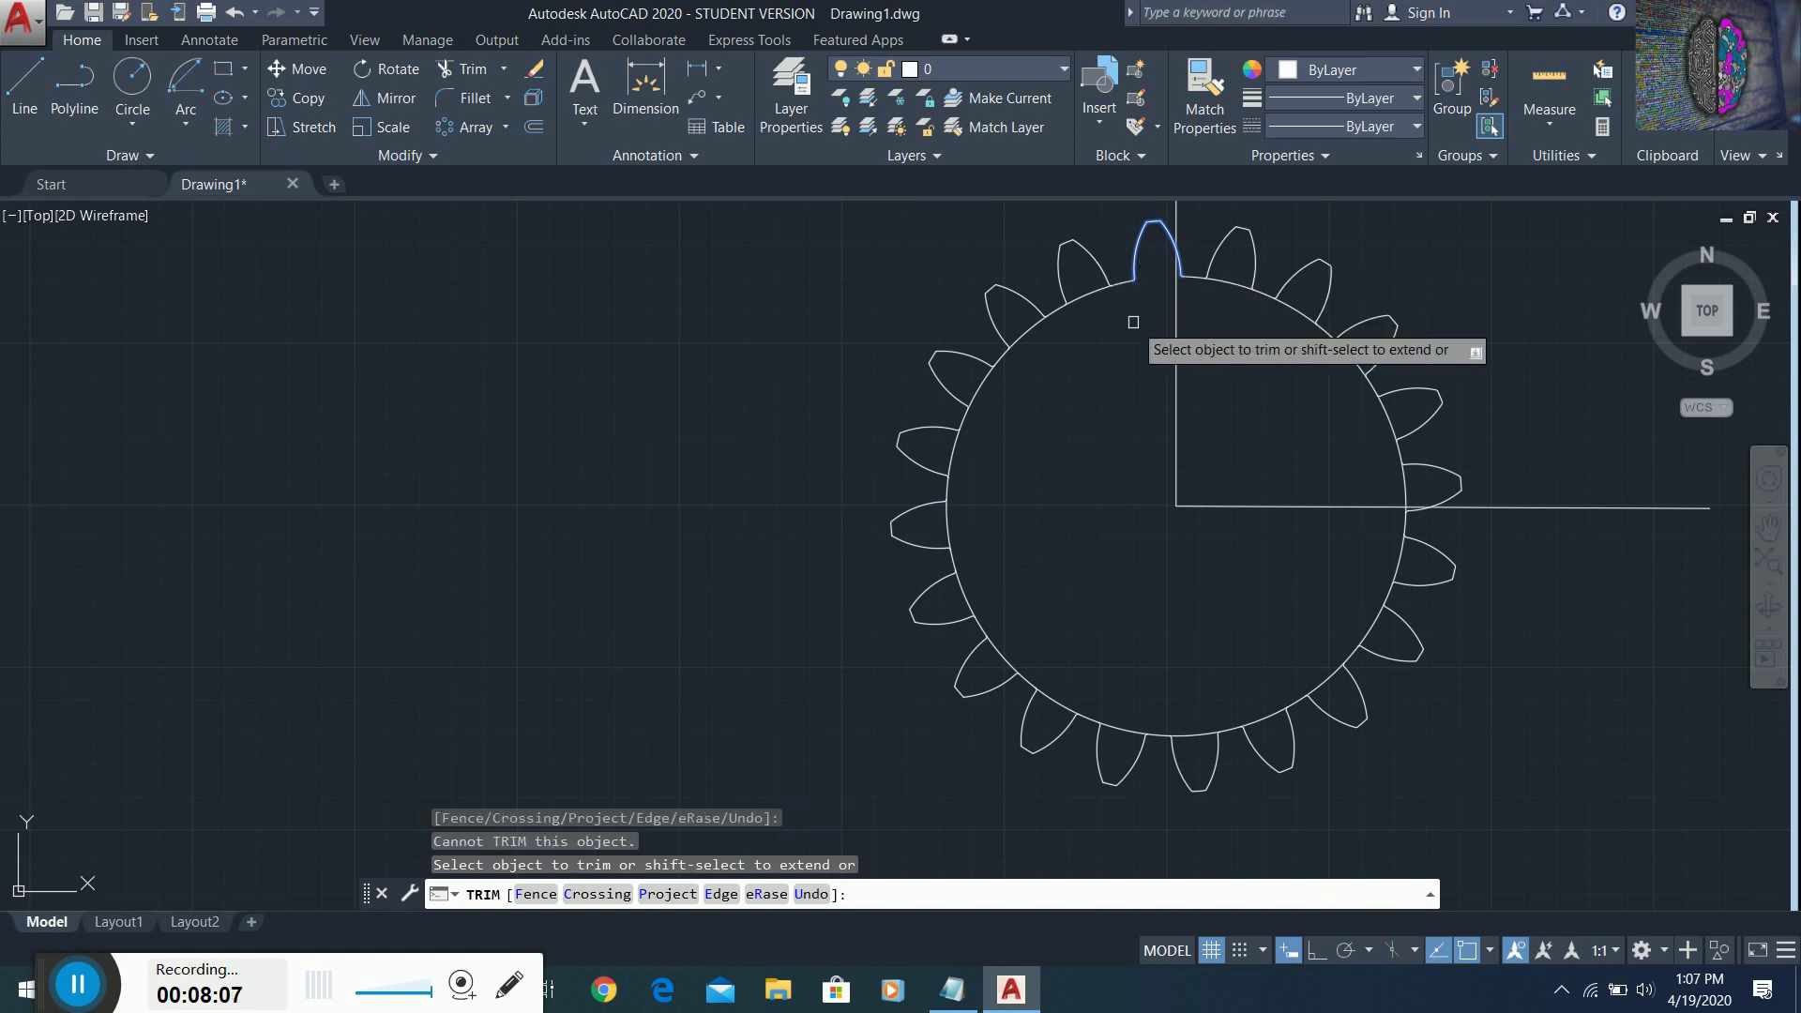
key("Escape")
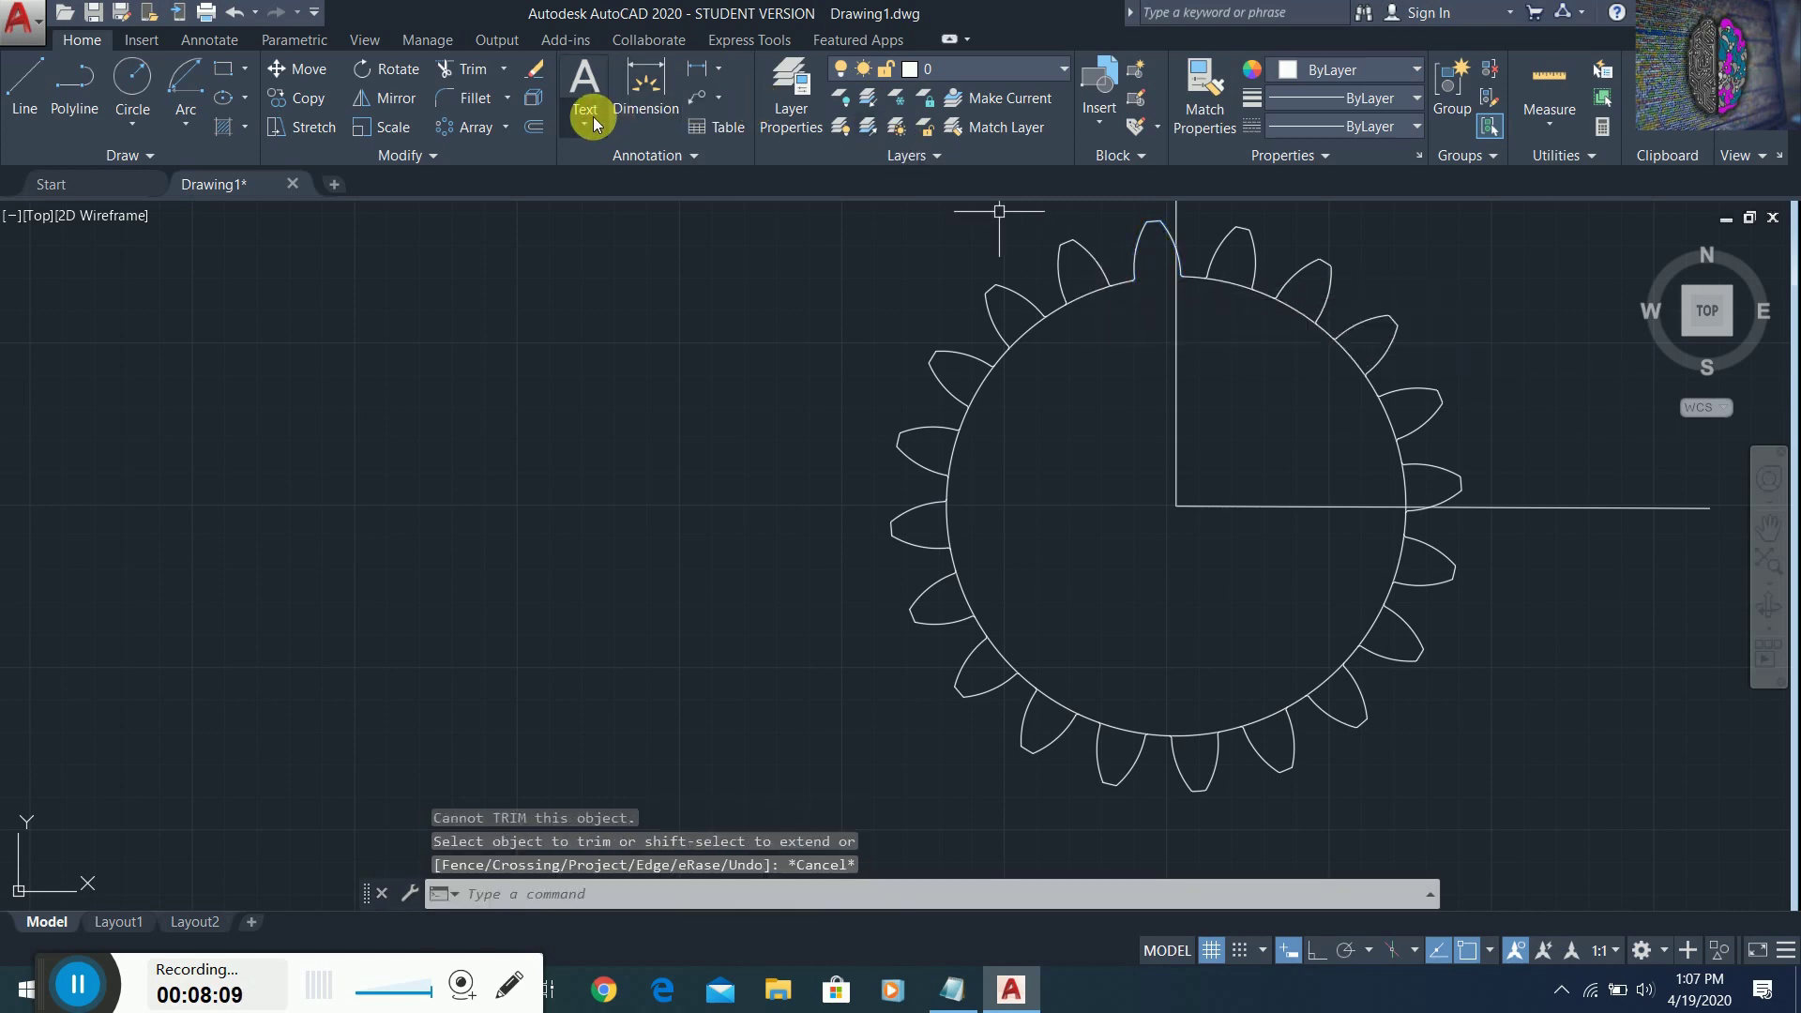
- Trim the root-circle arc at the base of the first tooth counterclockwise from the top tooth, using that tooth as cutting edge
left_click(456, 71)
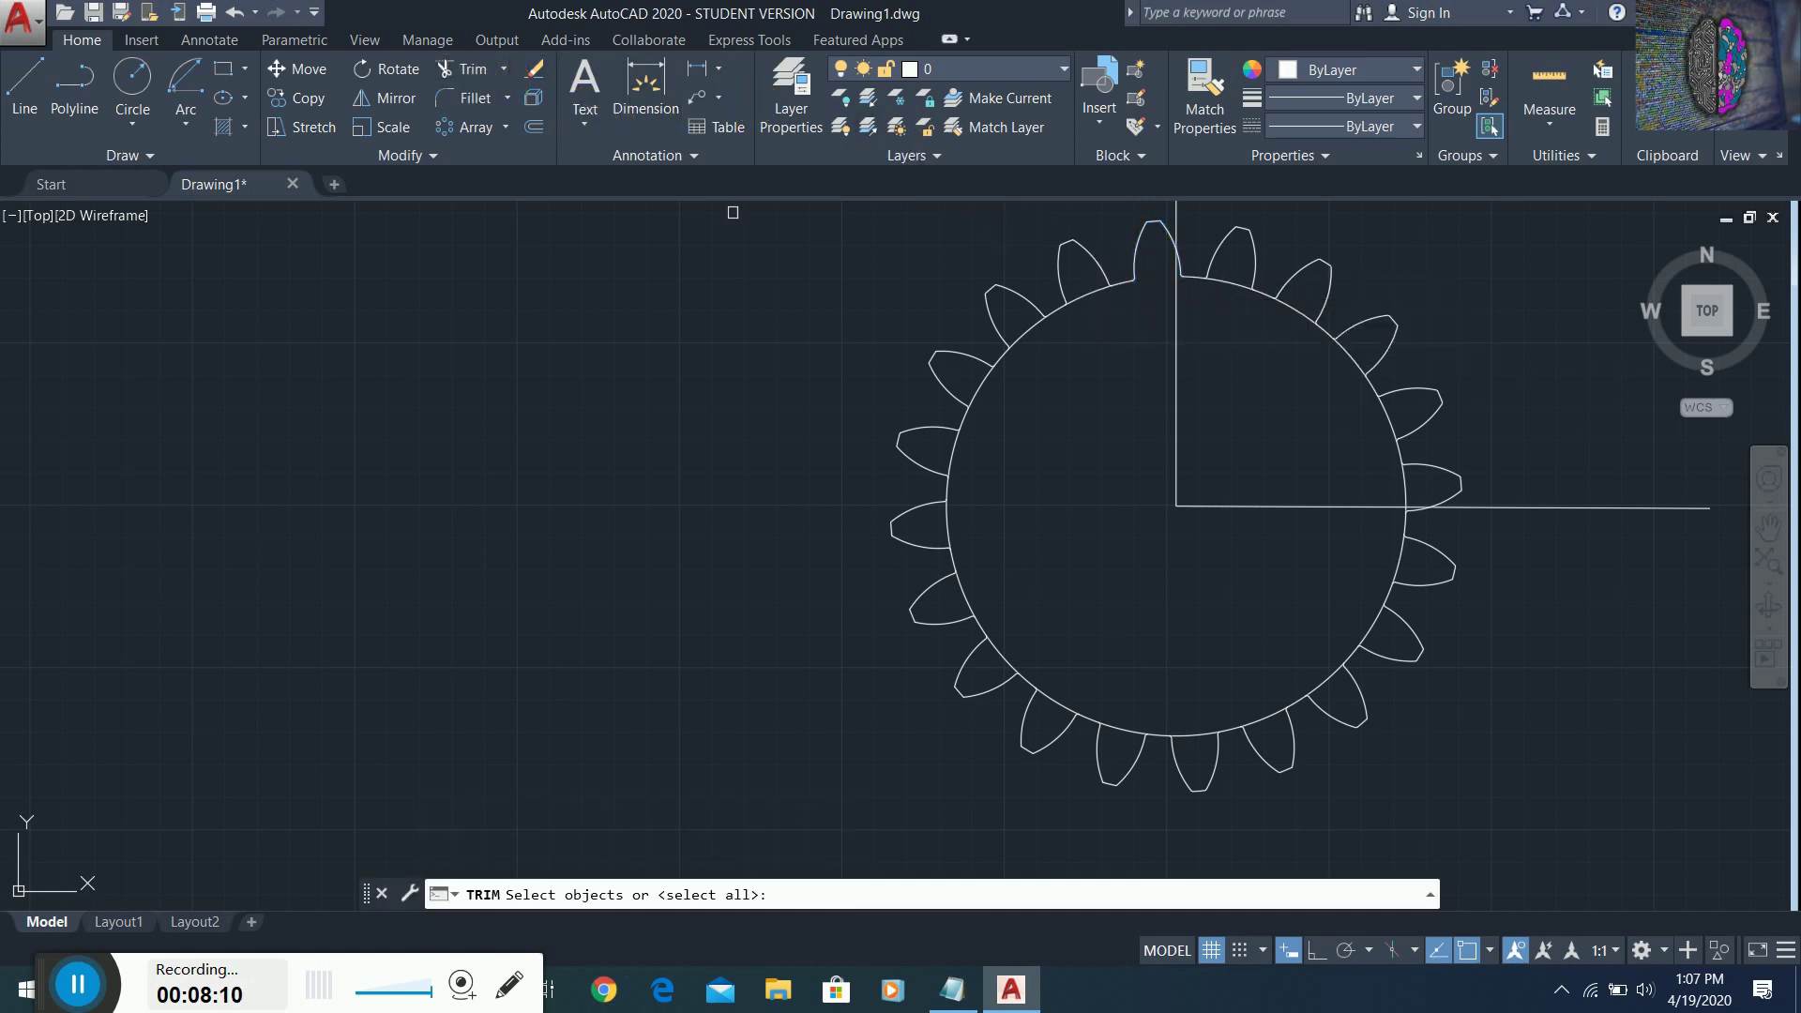
left_click(1066, 263)
key("Return")
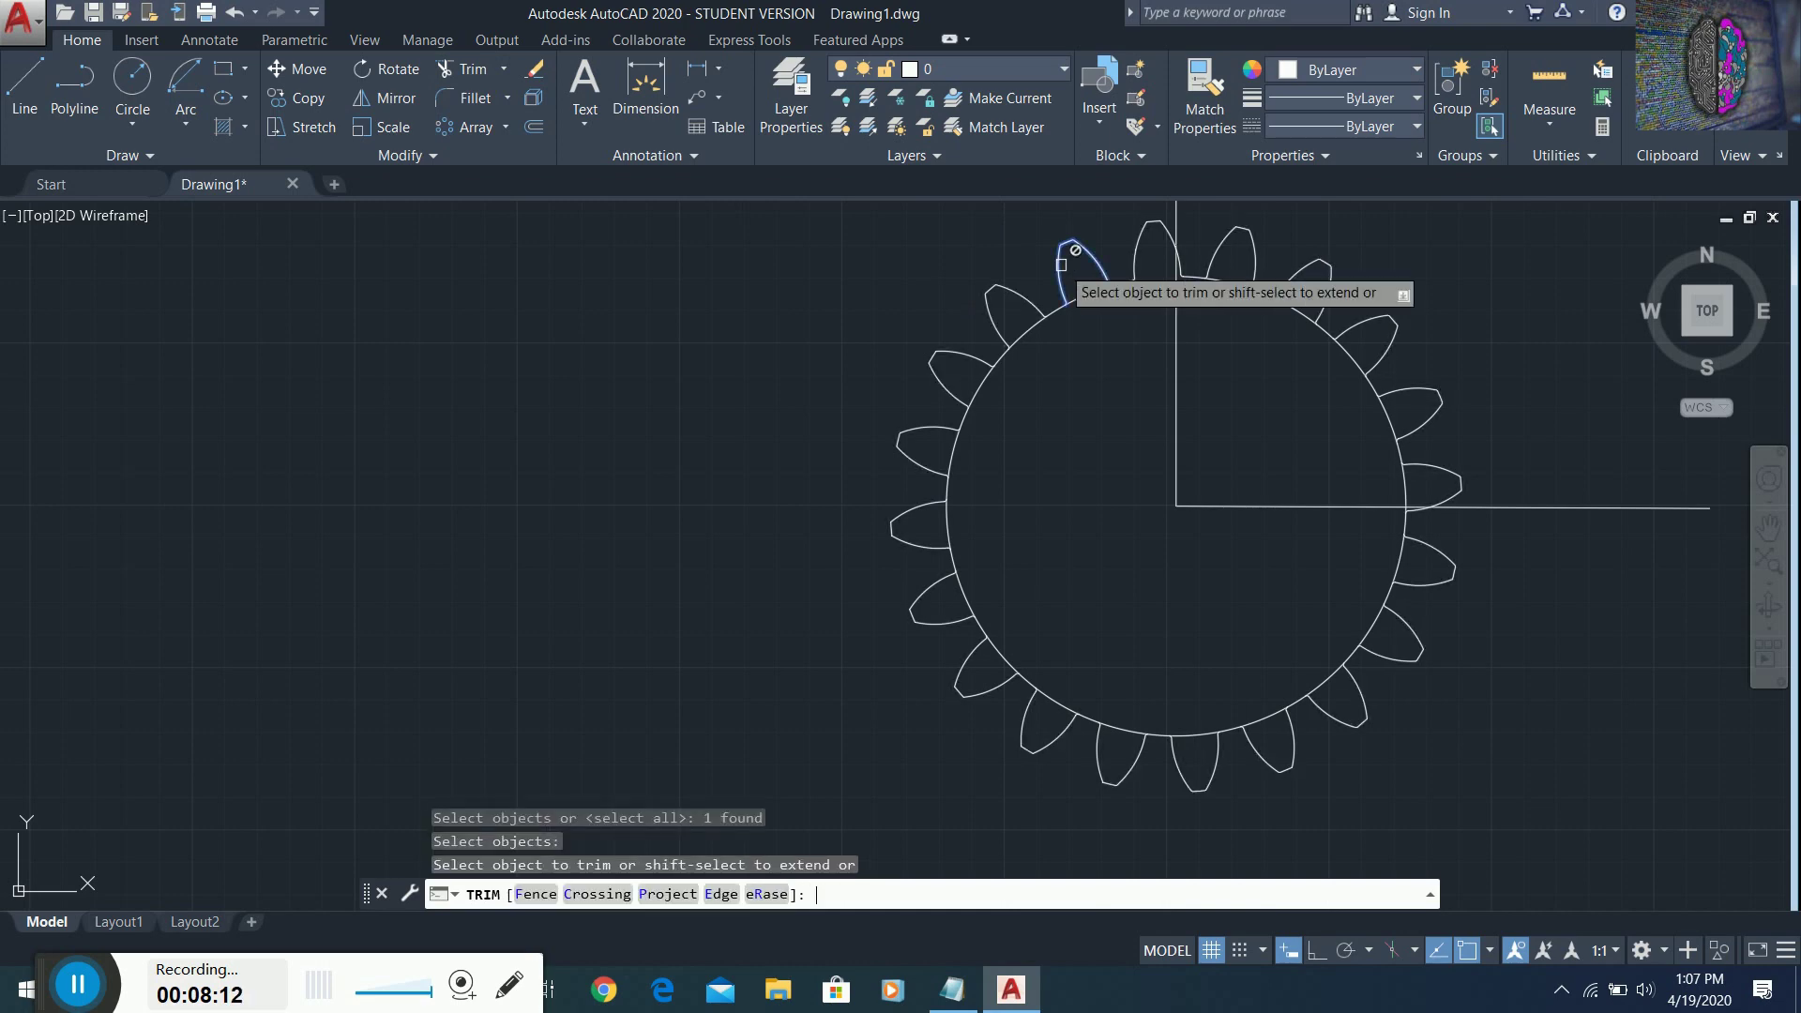
left_click(1081, 312)
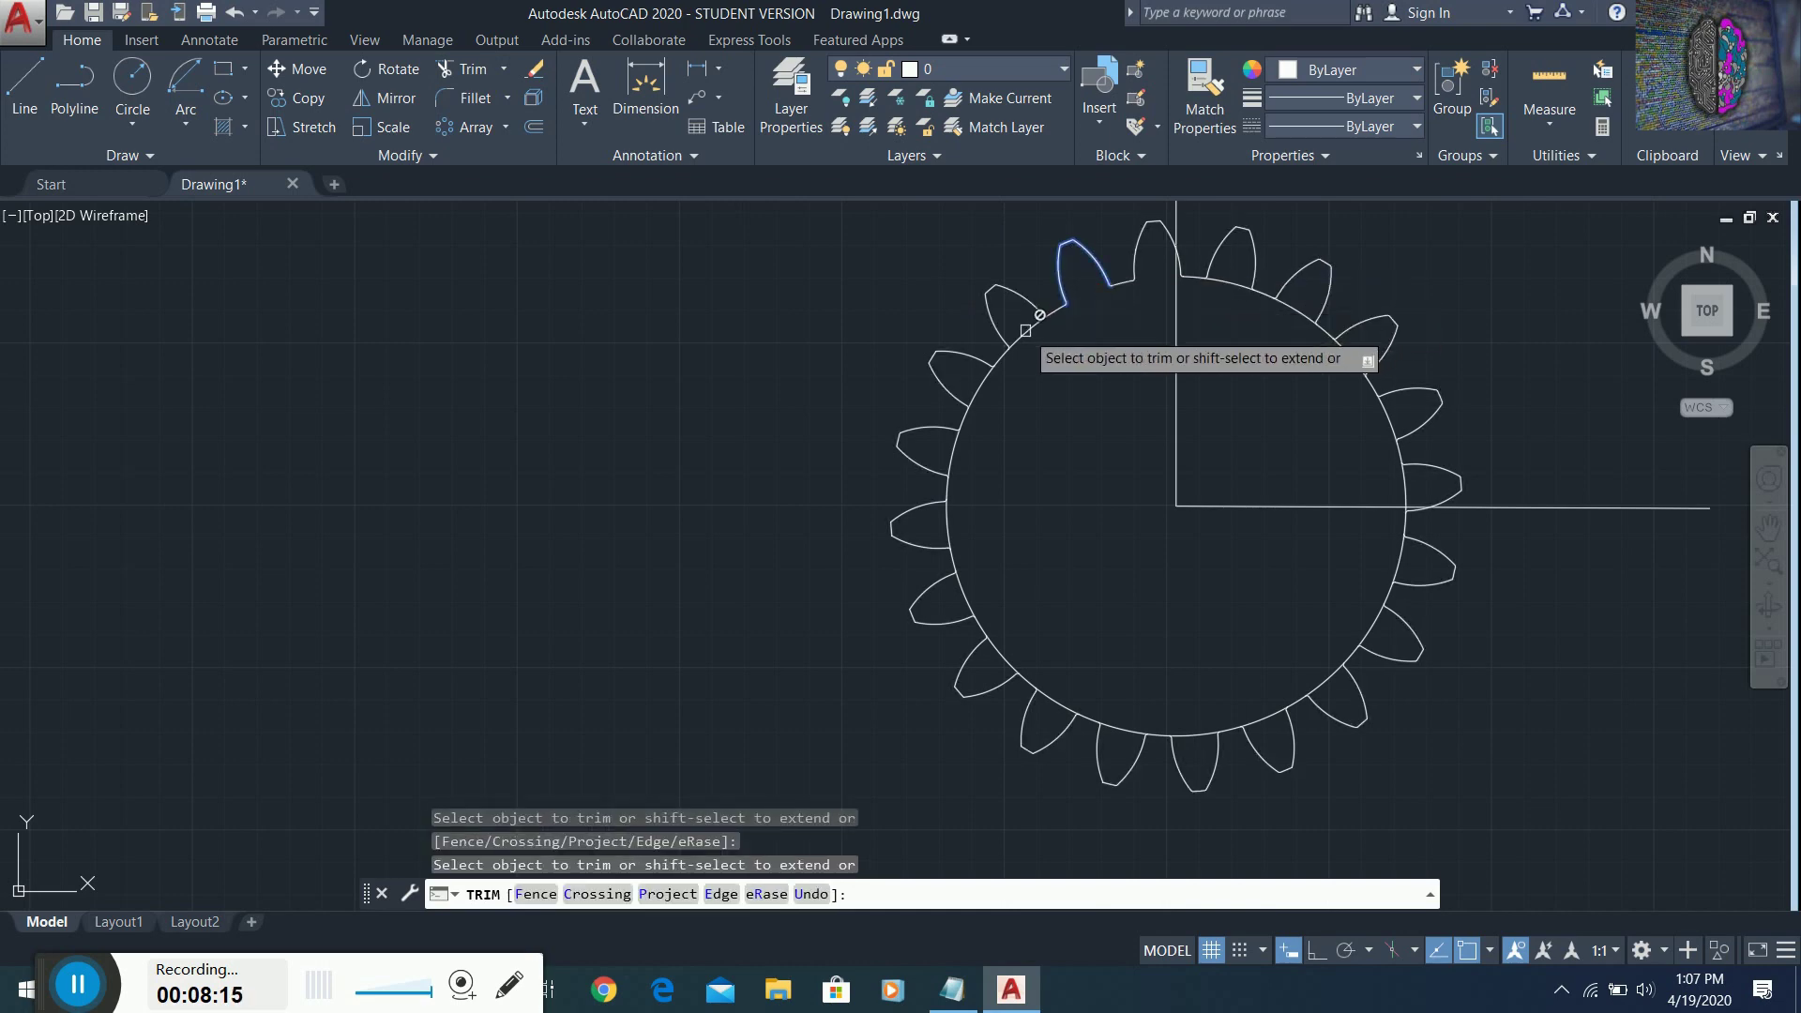
key("Return")
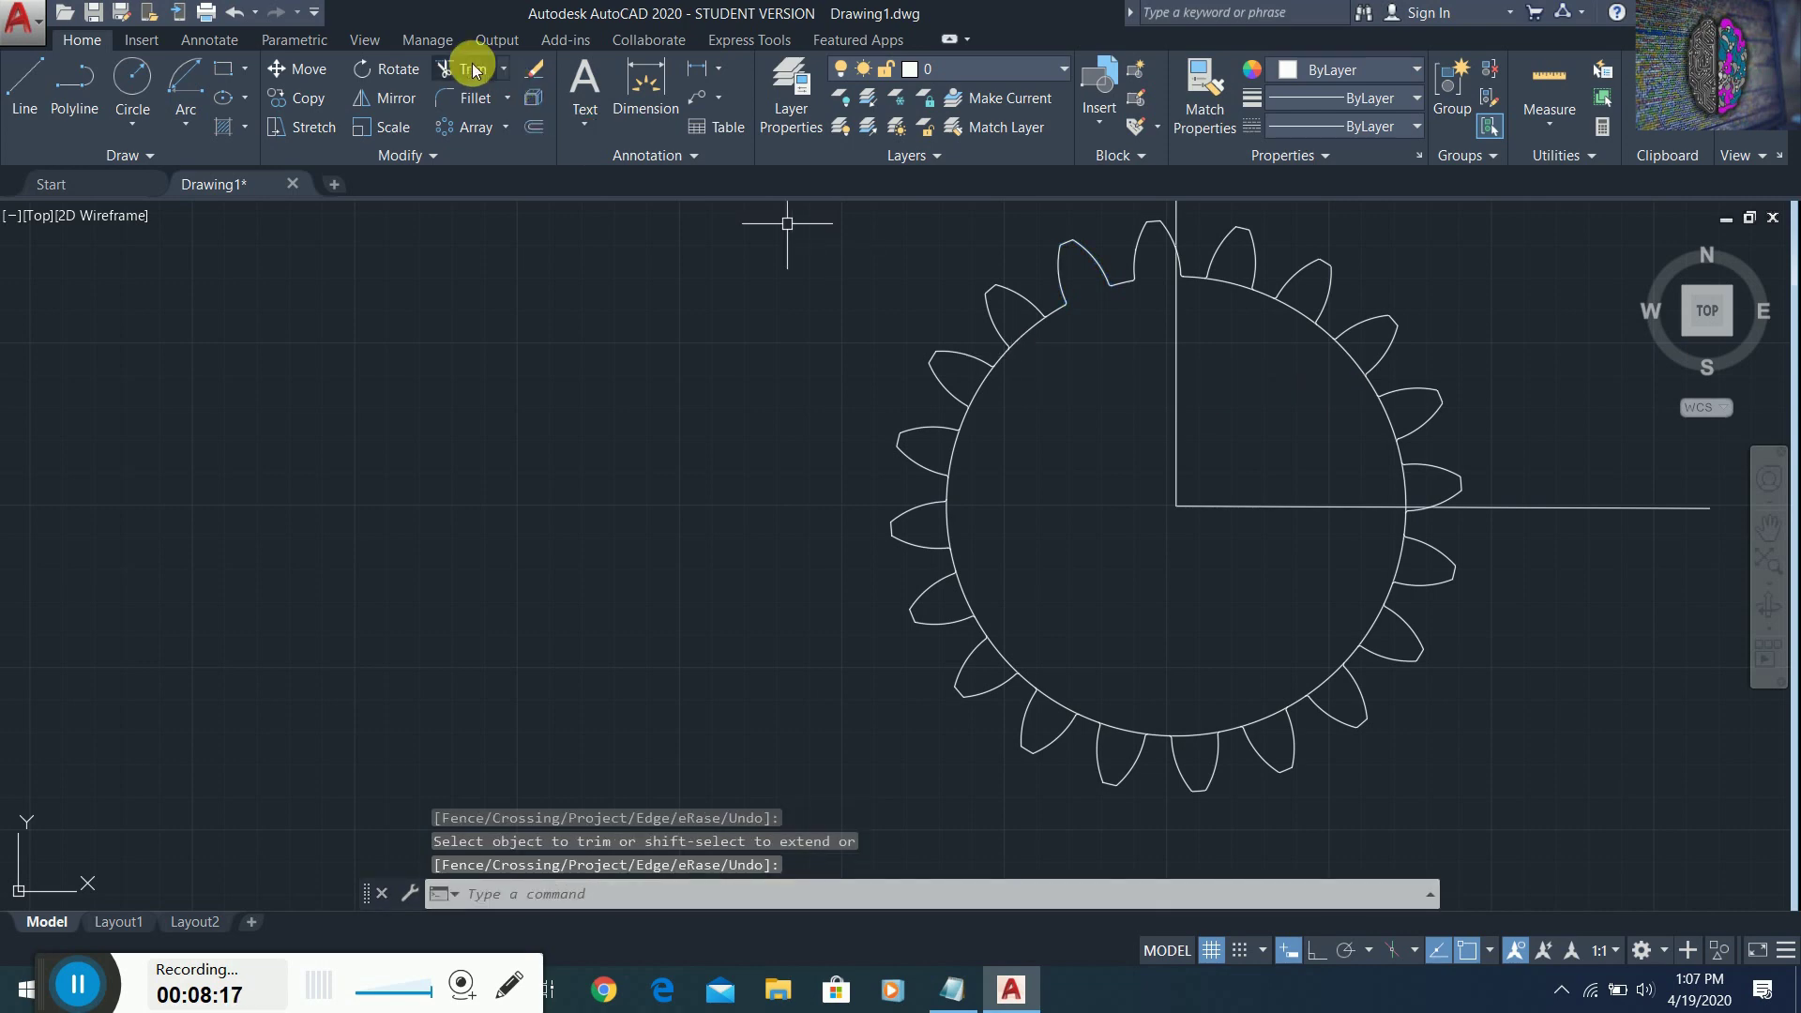
key("Return")
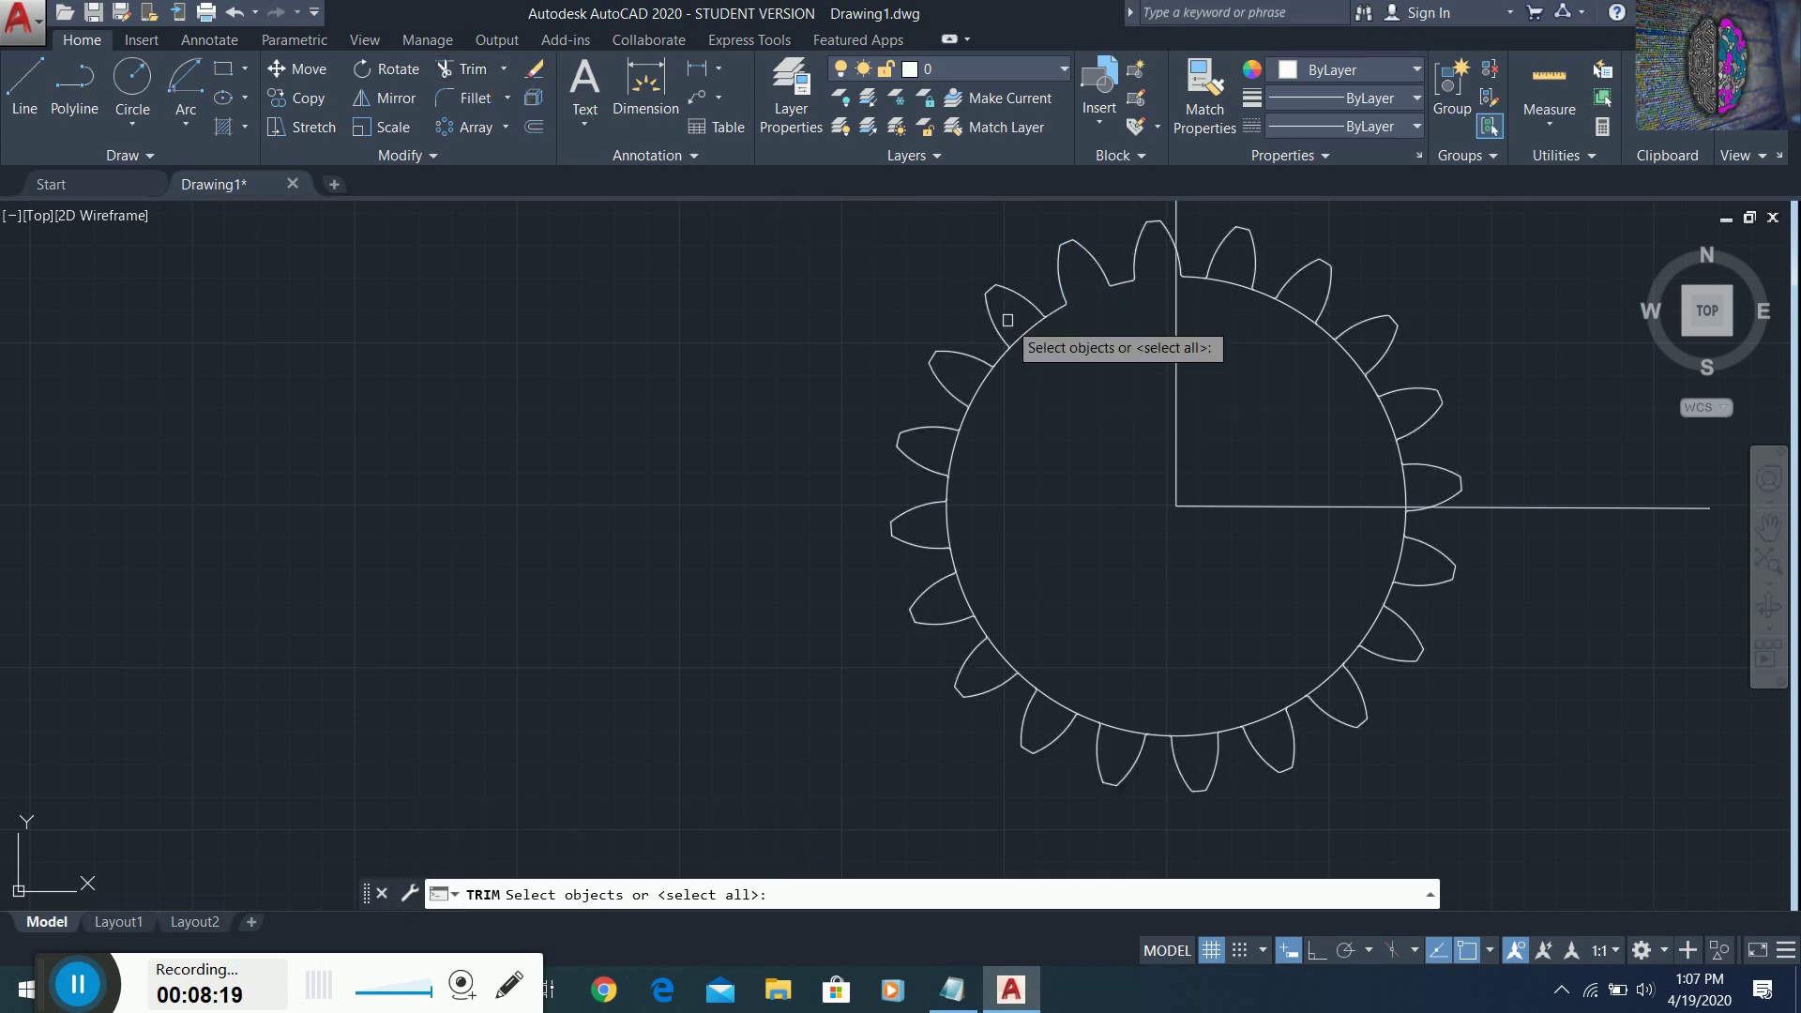
left_click(1002, 353)
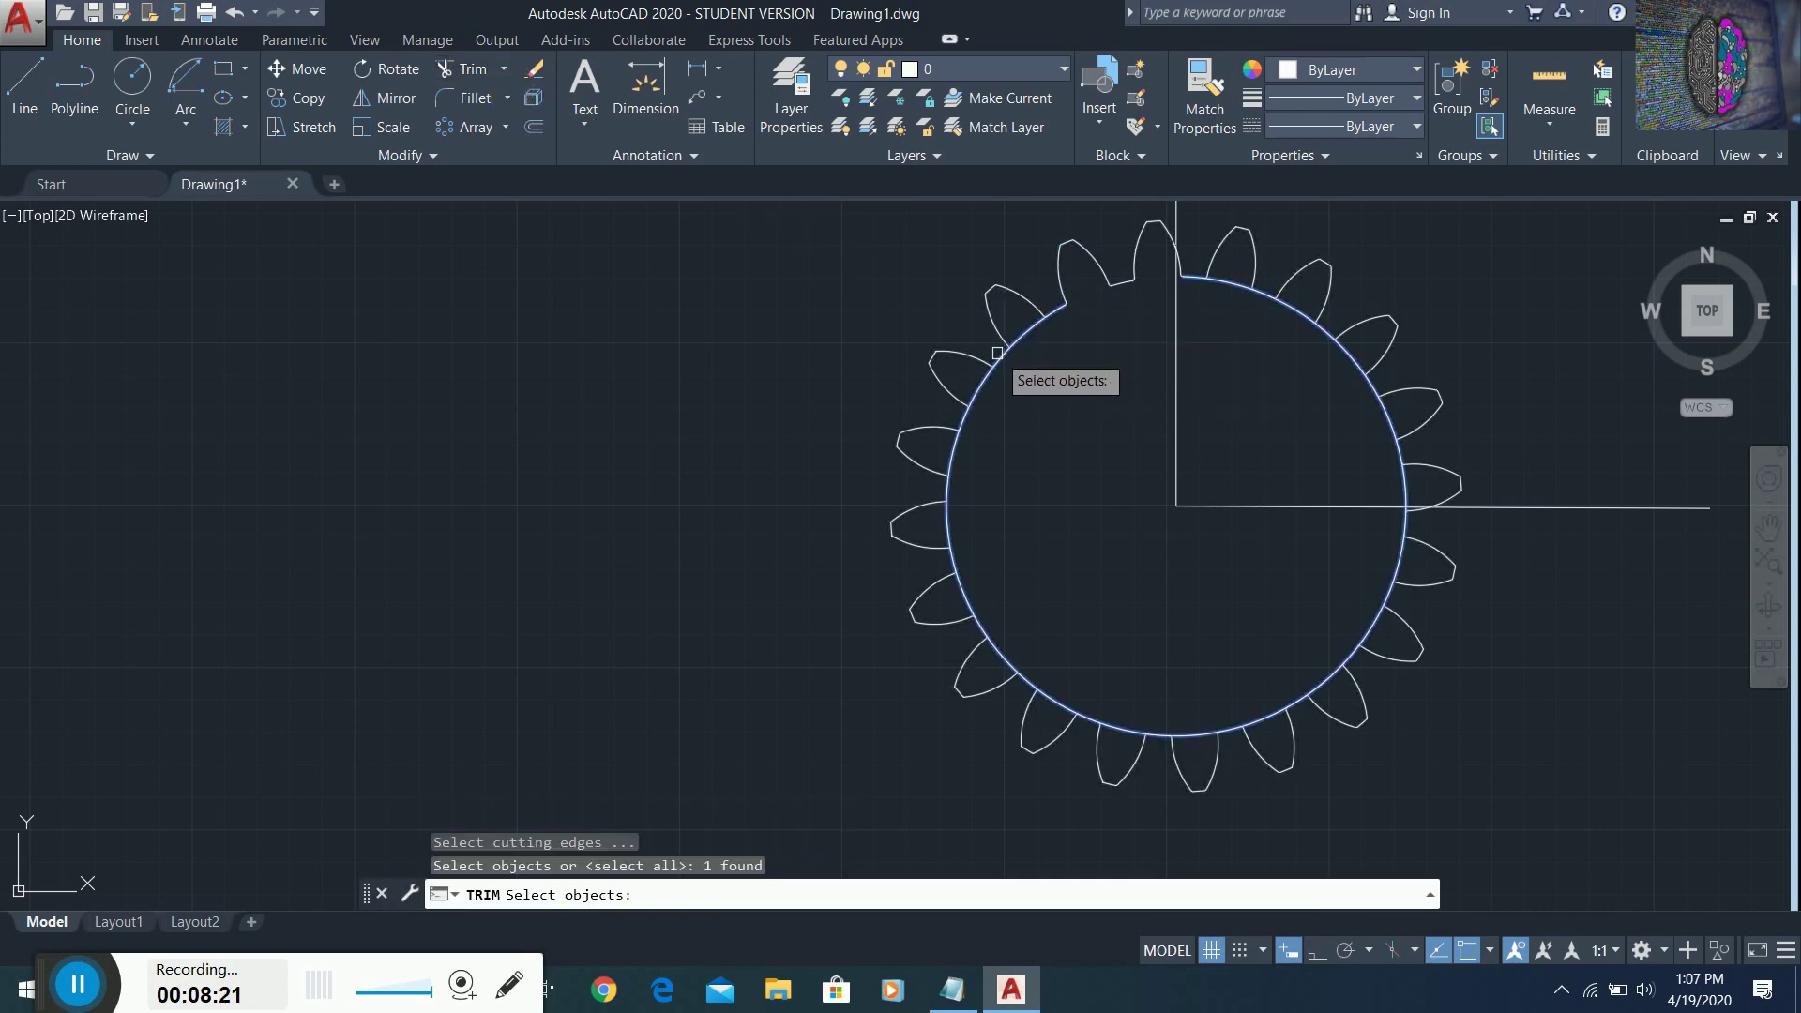
key("Return")
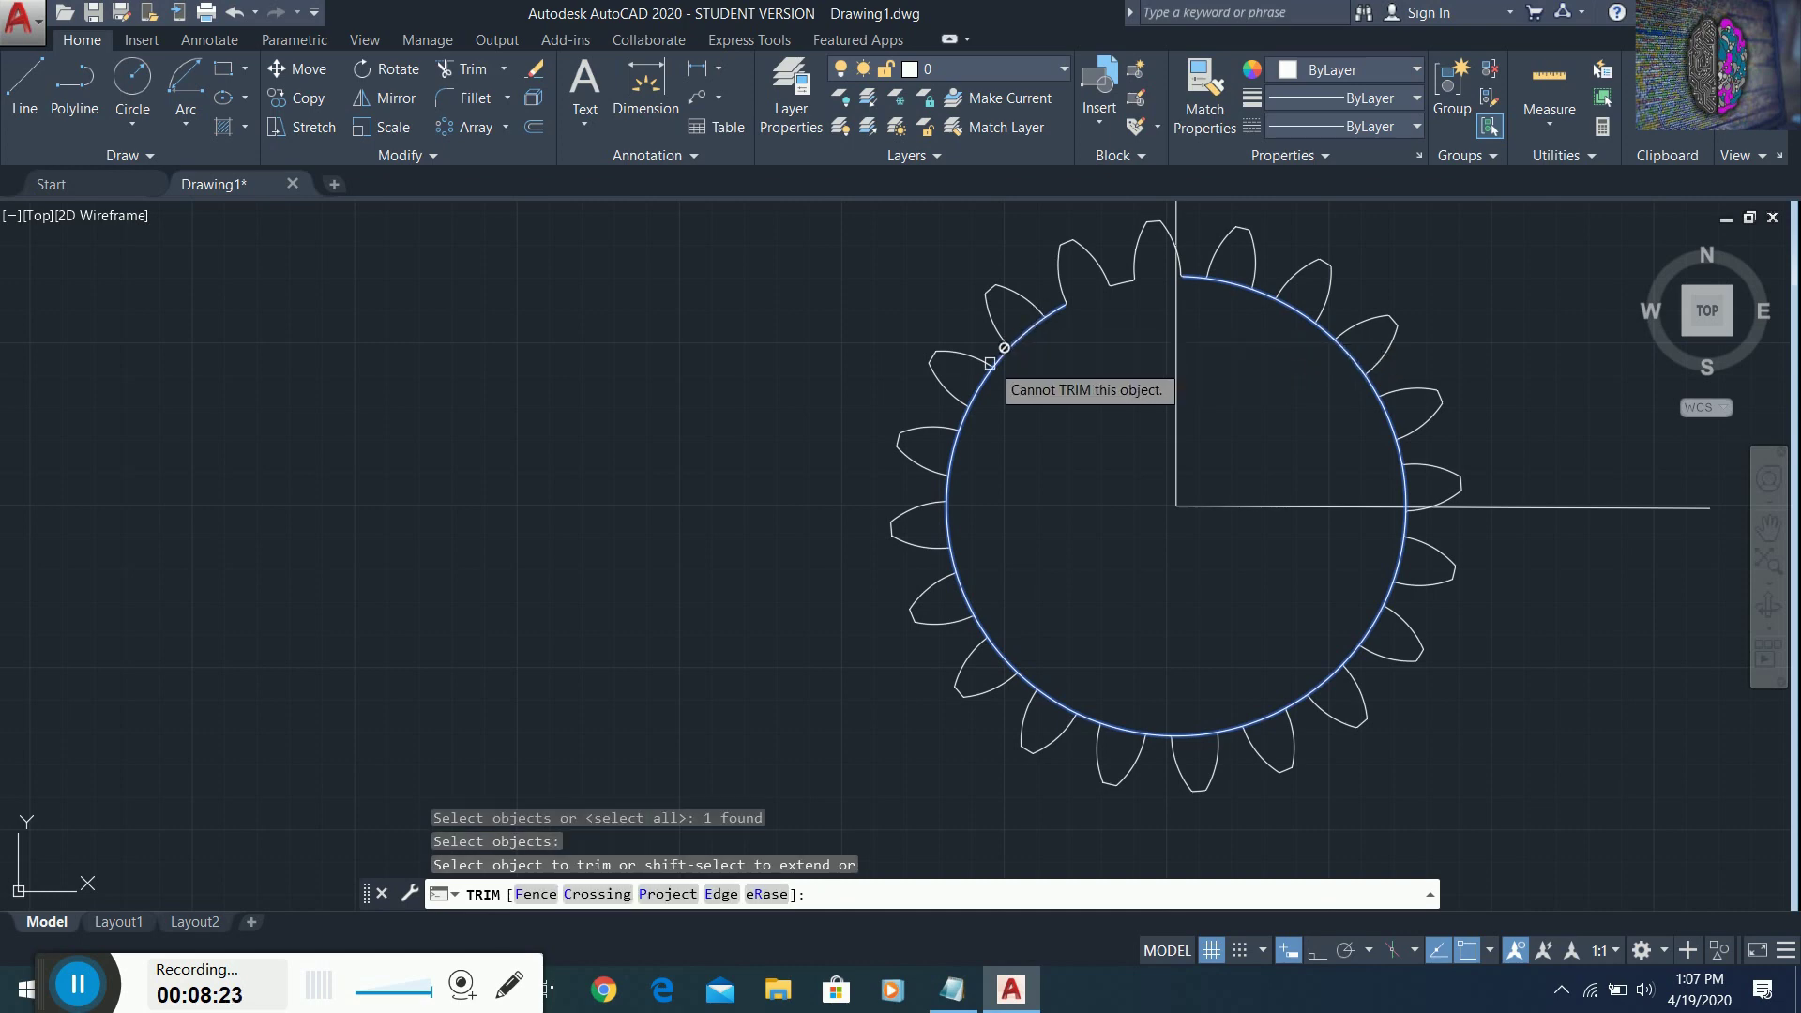
key("Return")
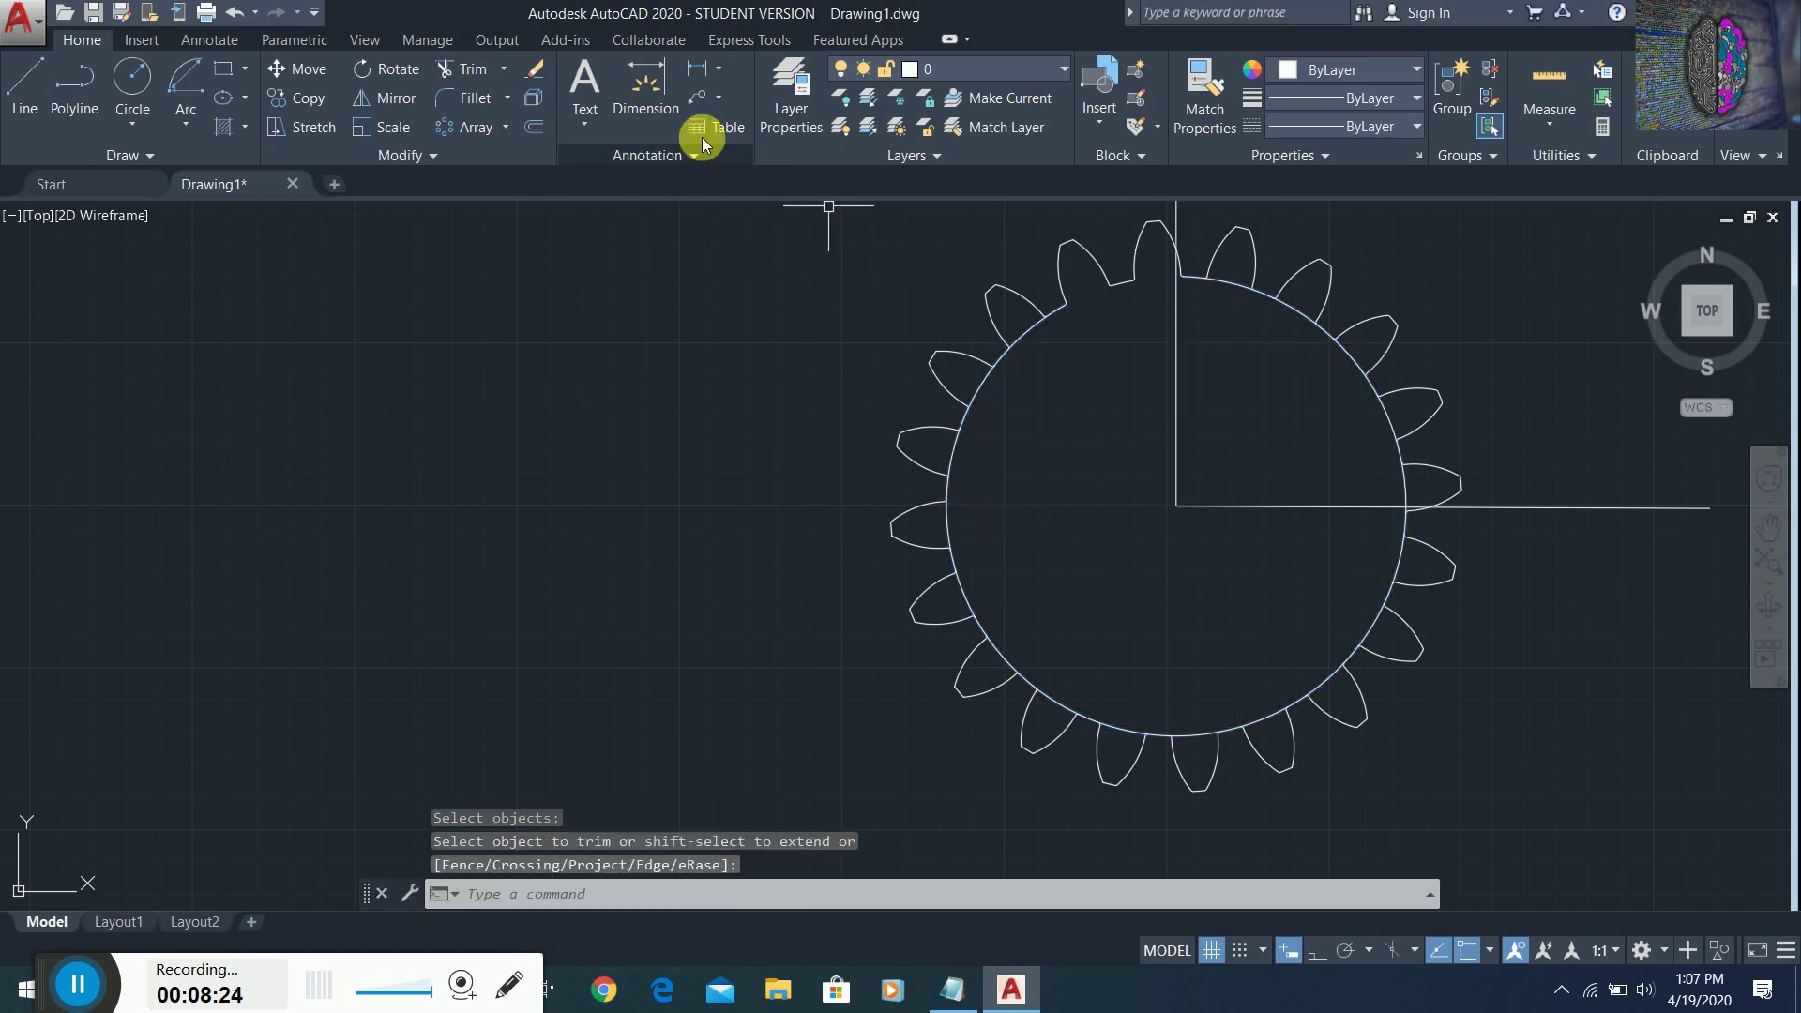
- Trim the root-circle arc at the base of the second tooth counterclockwise from the top tooth, using that tooth as cutting edge
left_click(479, 75)
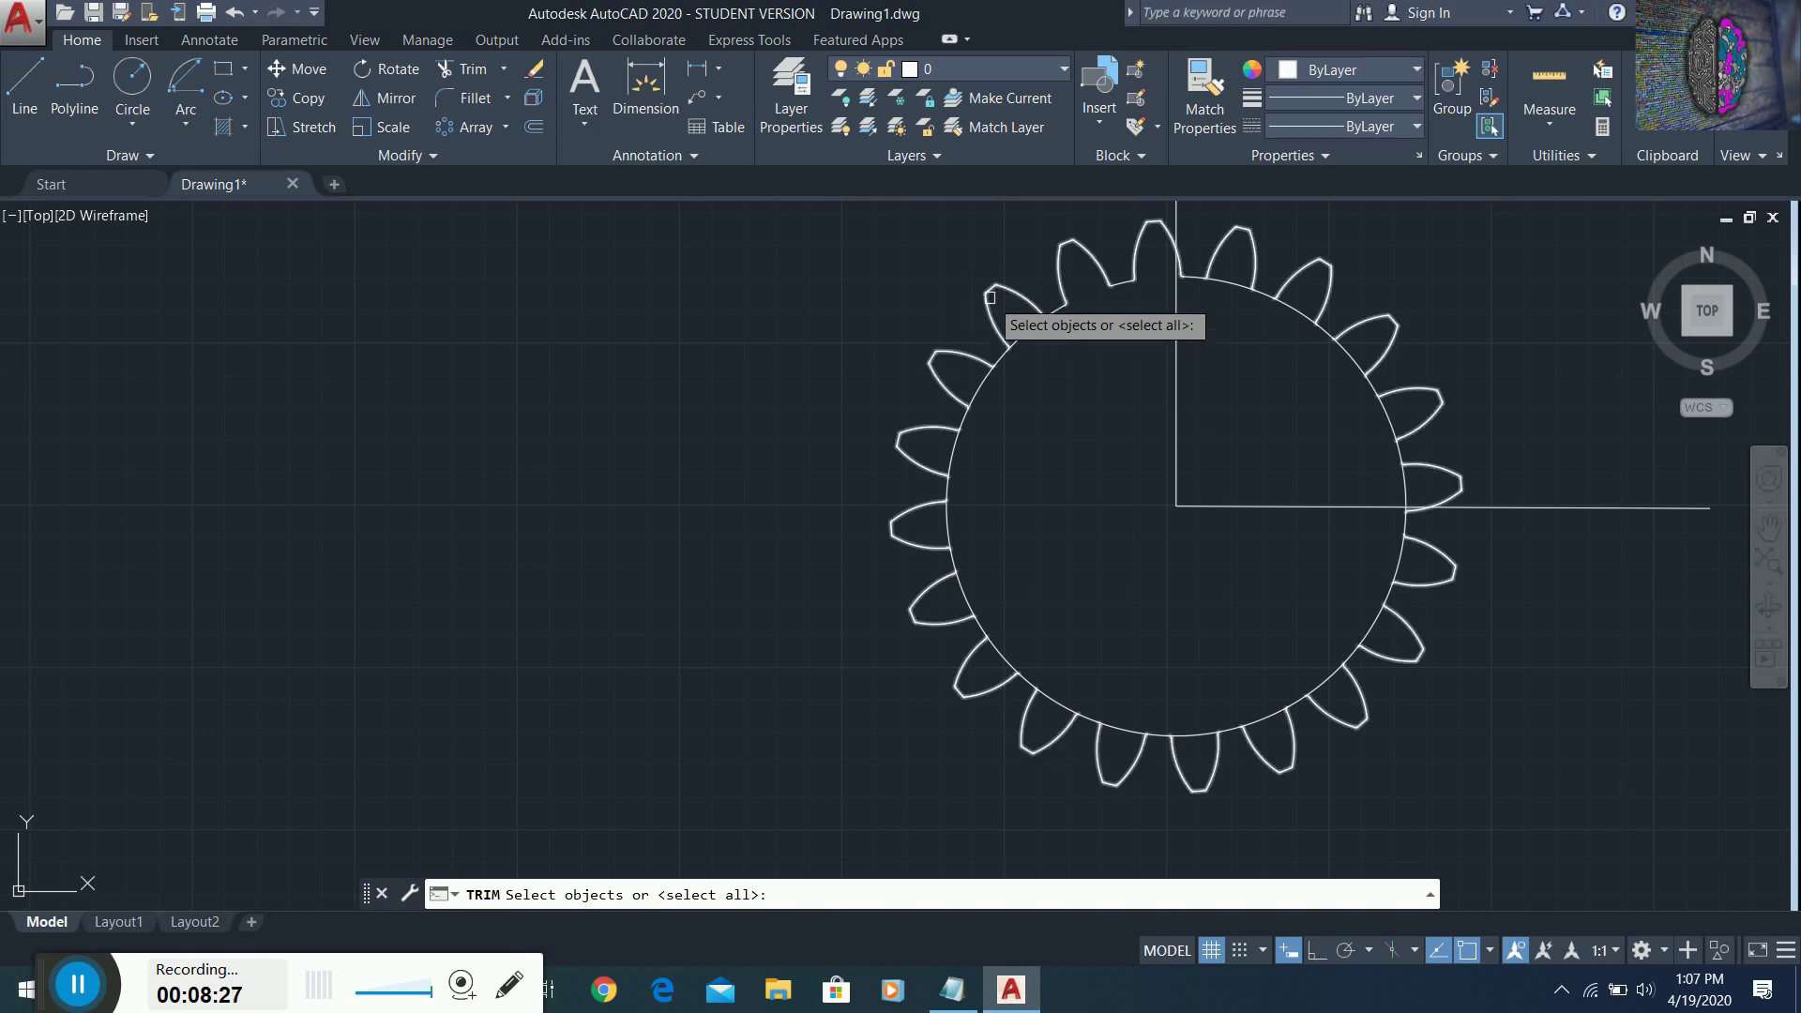
left_click(987, 304)
key("Return")
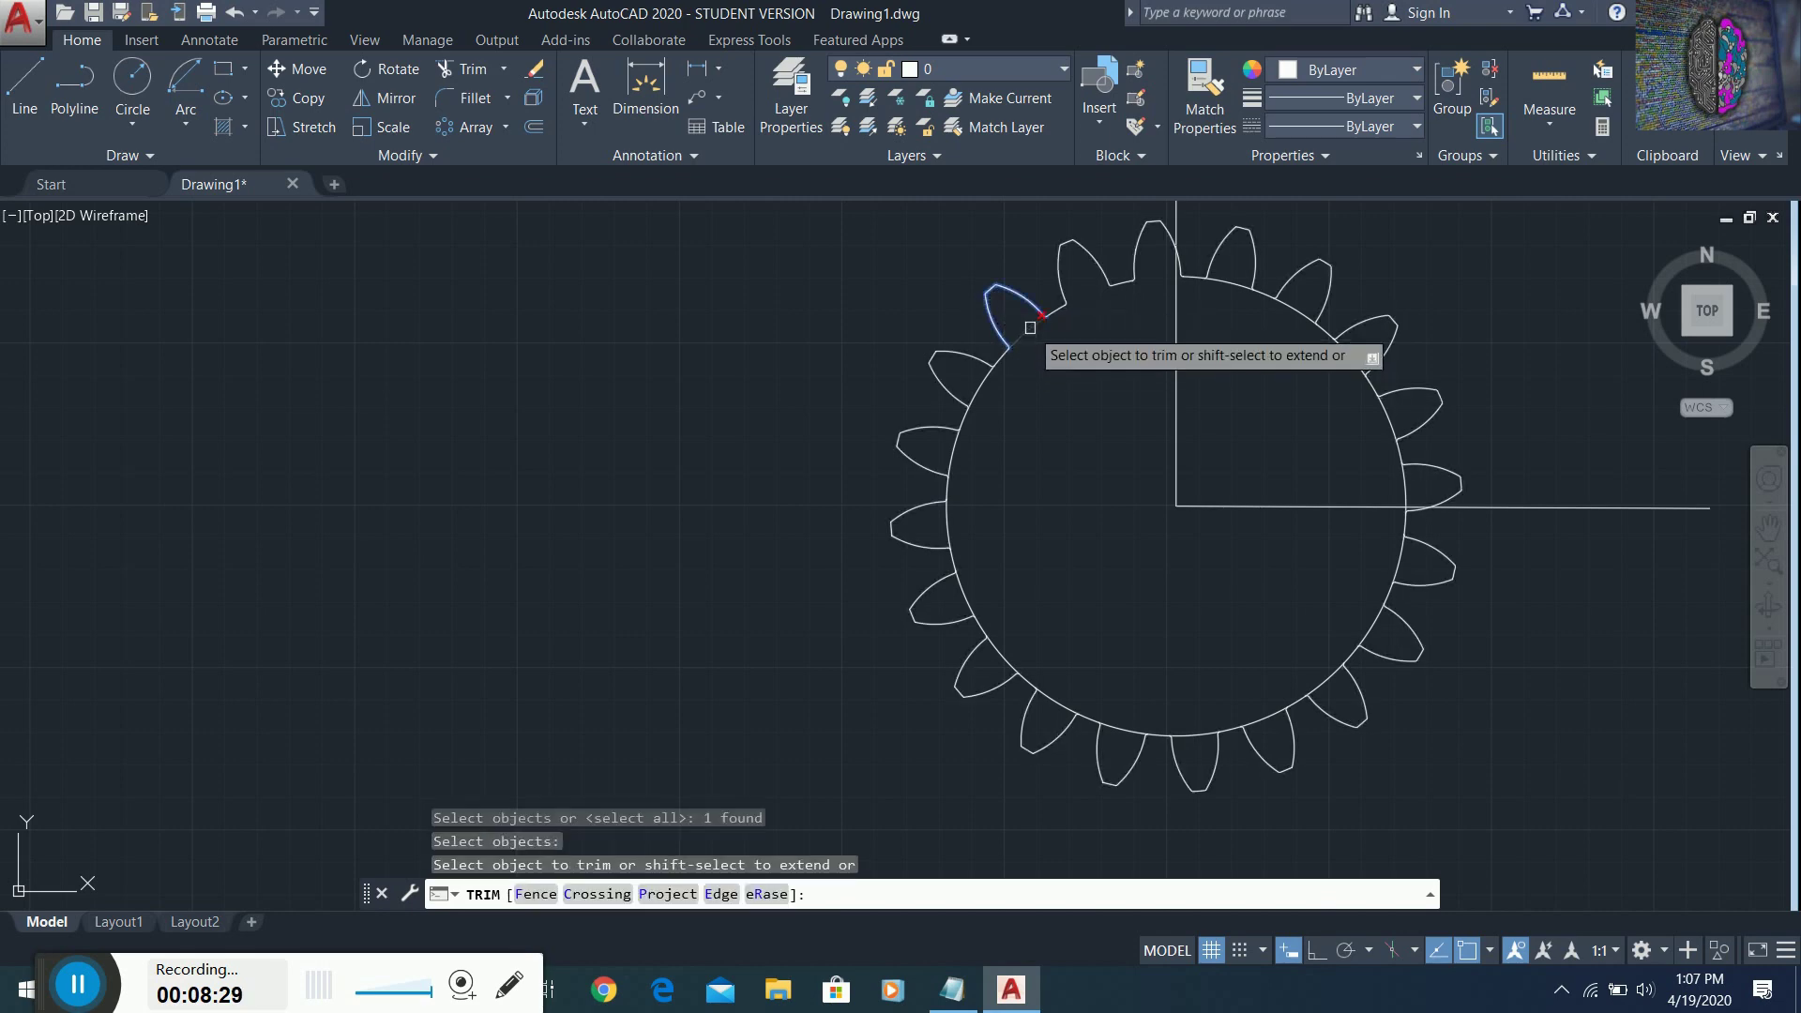
left_click(1030, 327)
key("Return")
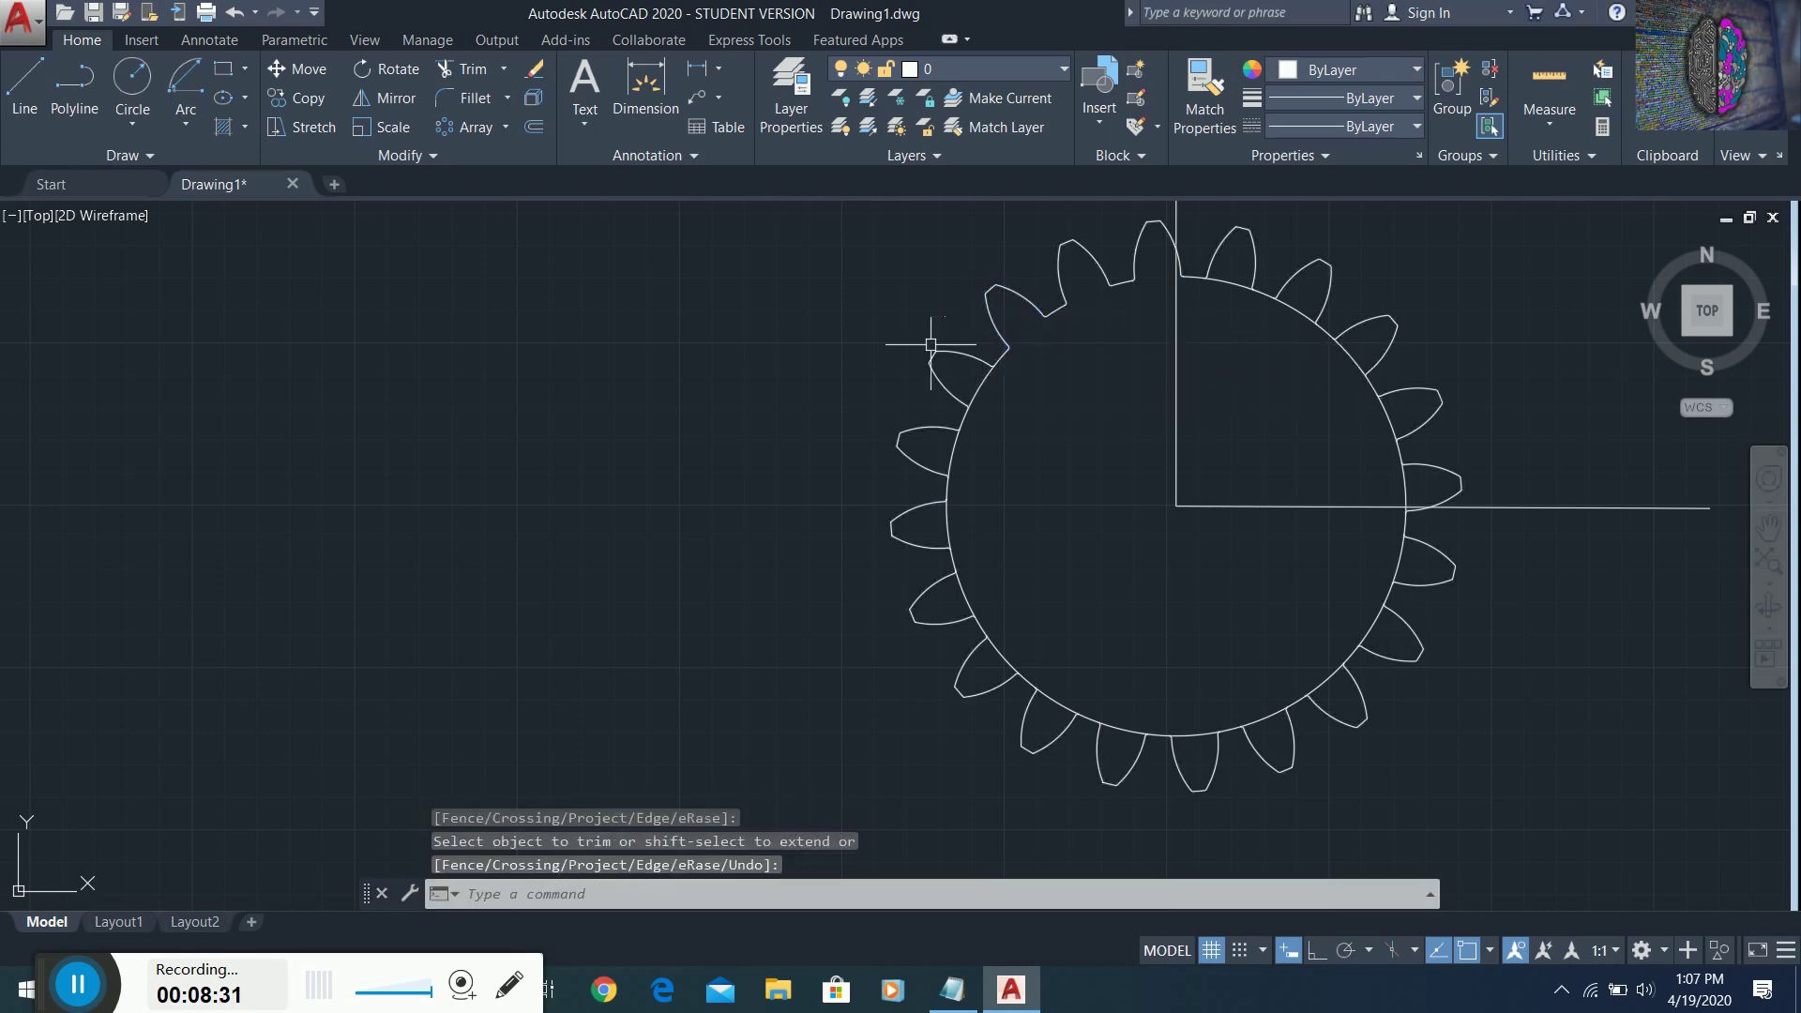
- Trim the root-circle arcs at the bases of the third and fourth teeth counterclockwise from the top, using each tooth as its cutting edge
left_click(471, 71)
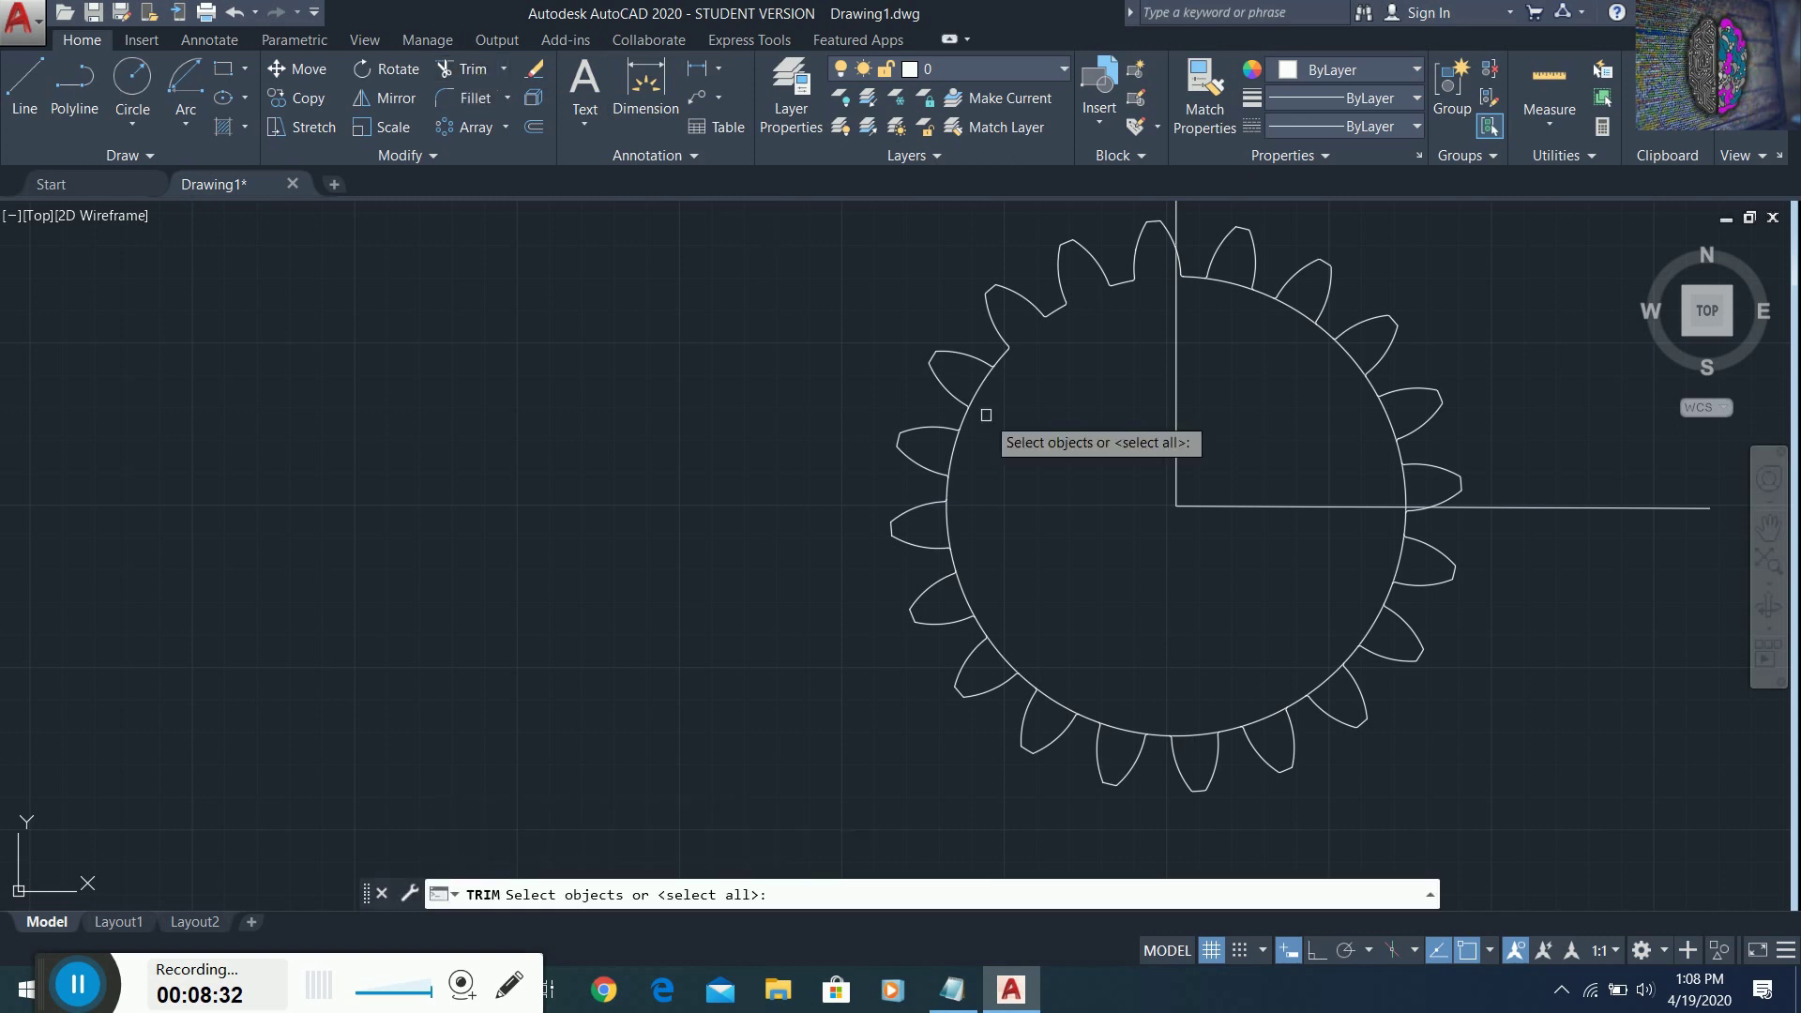
left_click(982, 360)
key("Return")
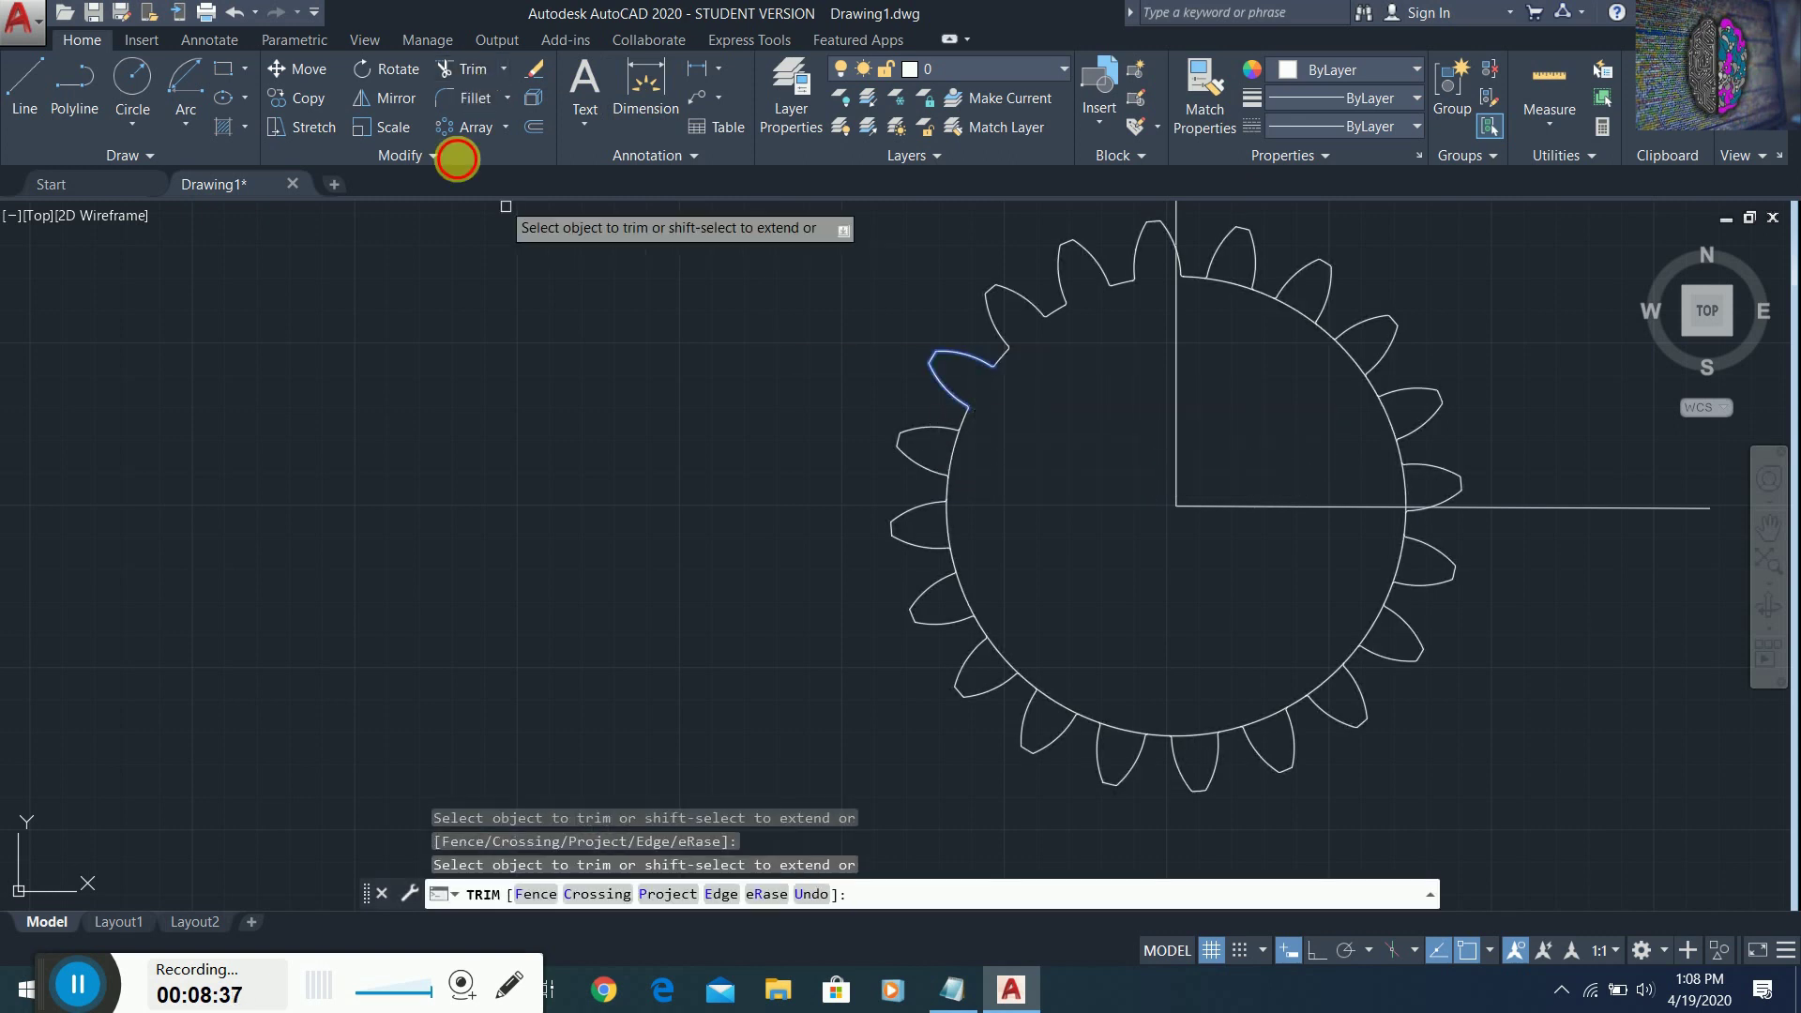
left_click(454, 73)
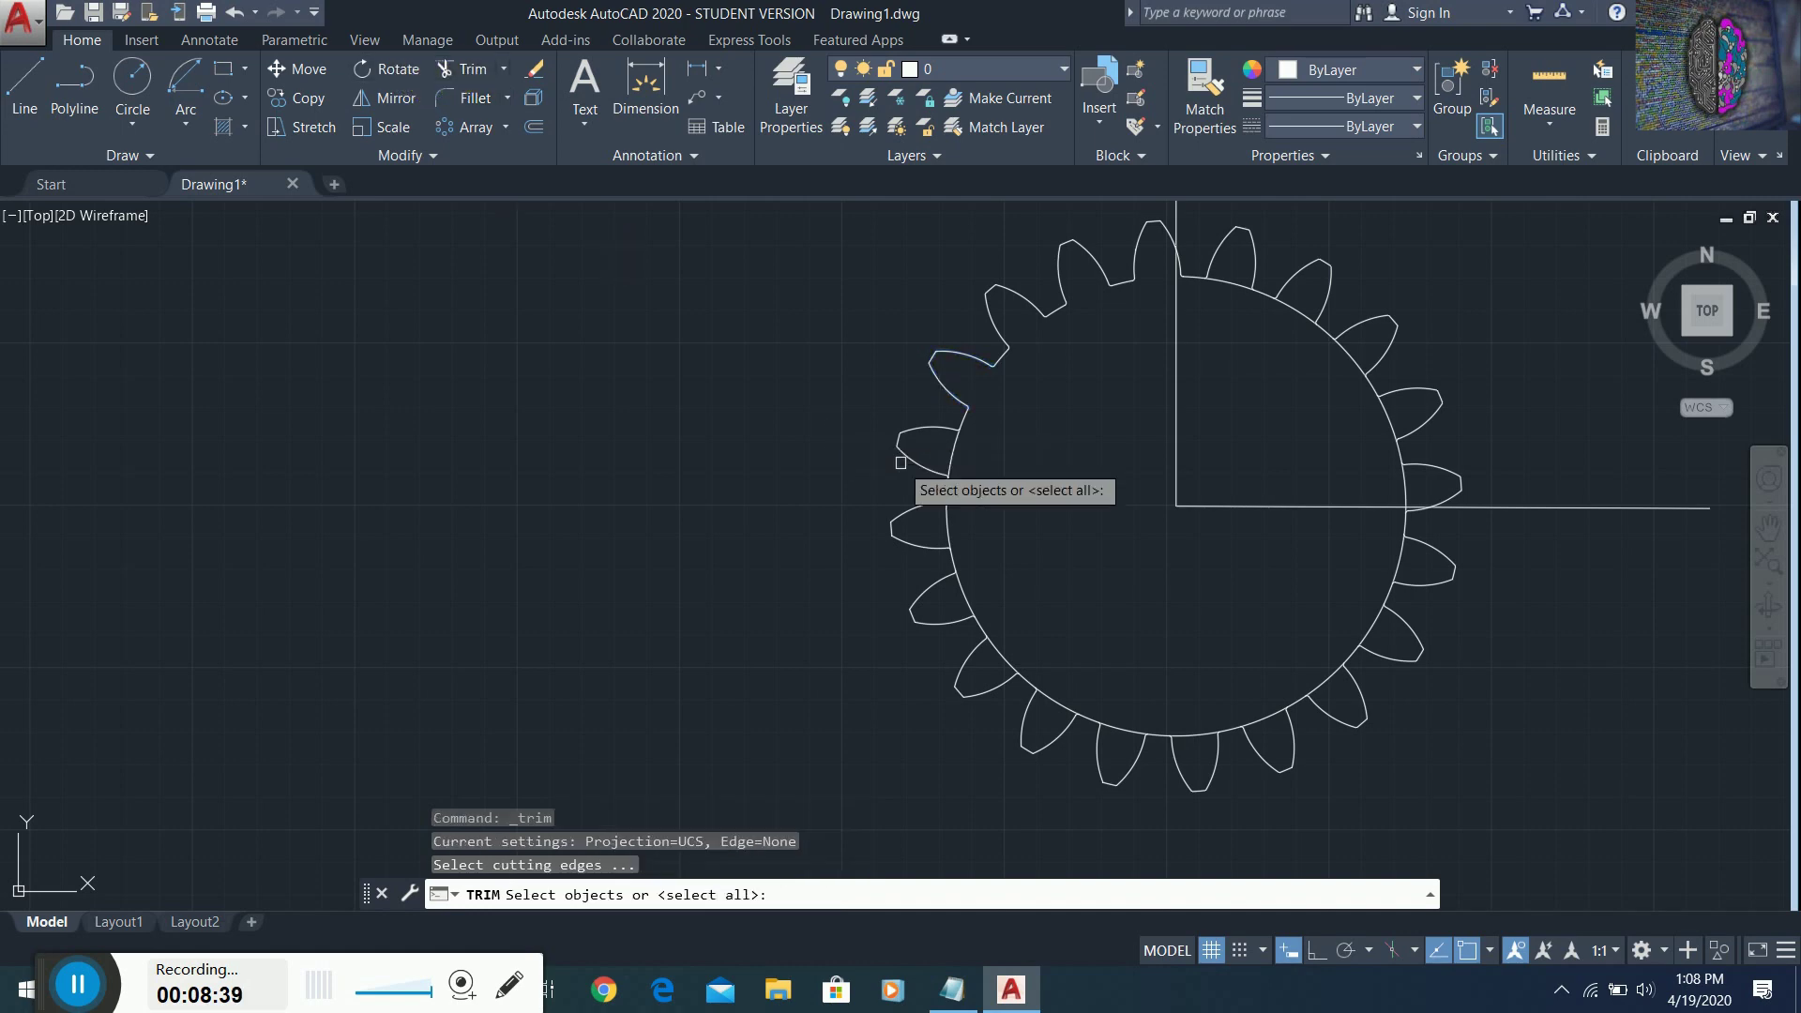
left_click(902, 430)
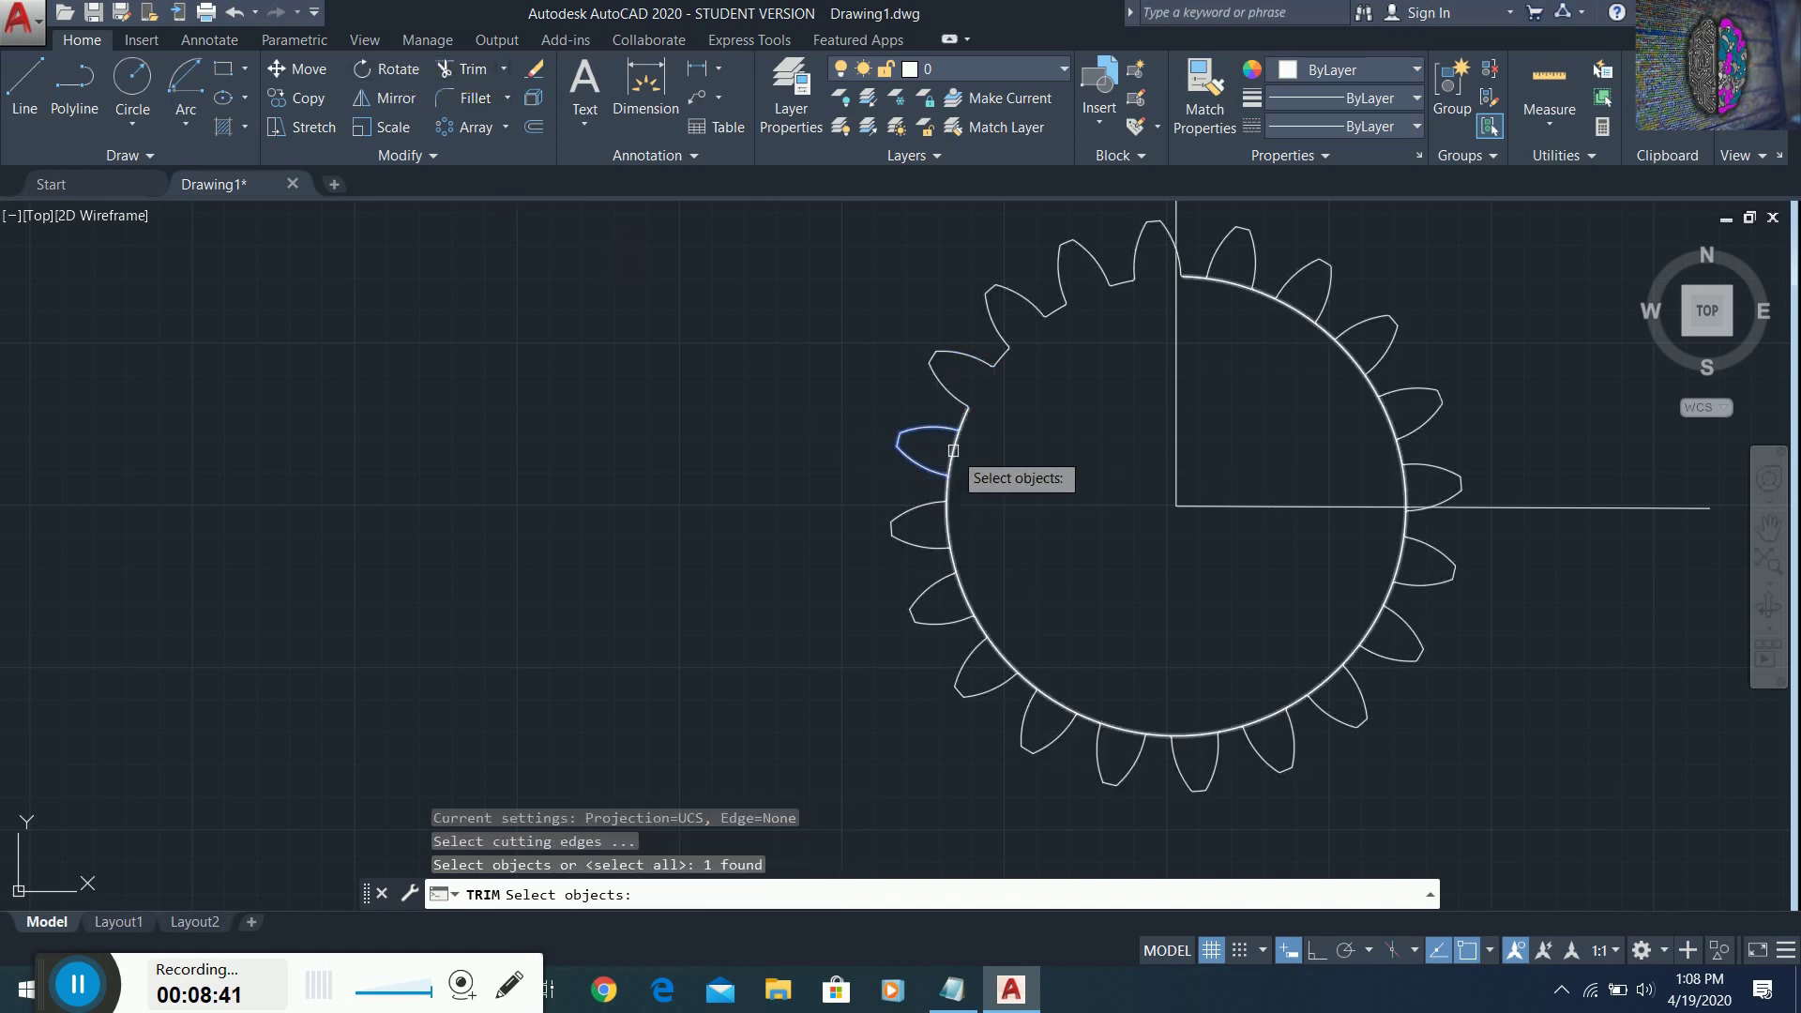
key("Return")
left_click(951, 453)
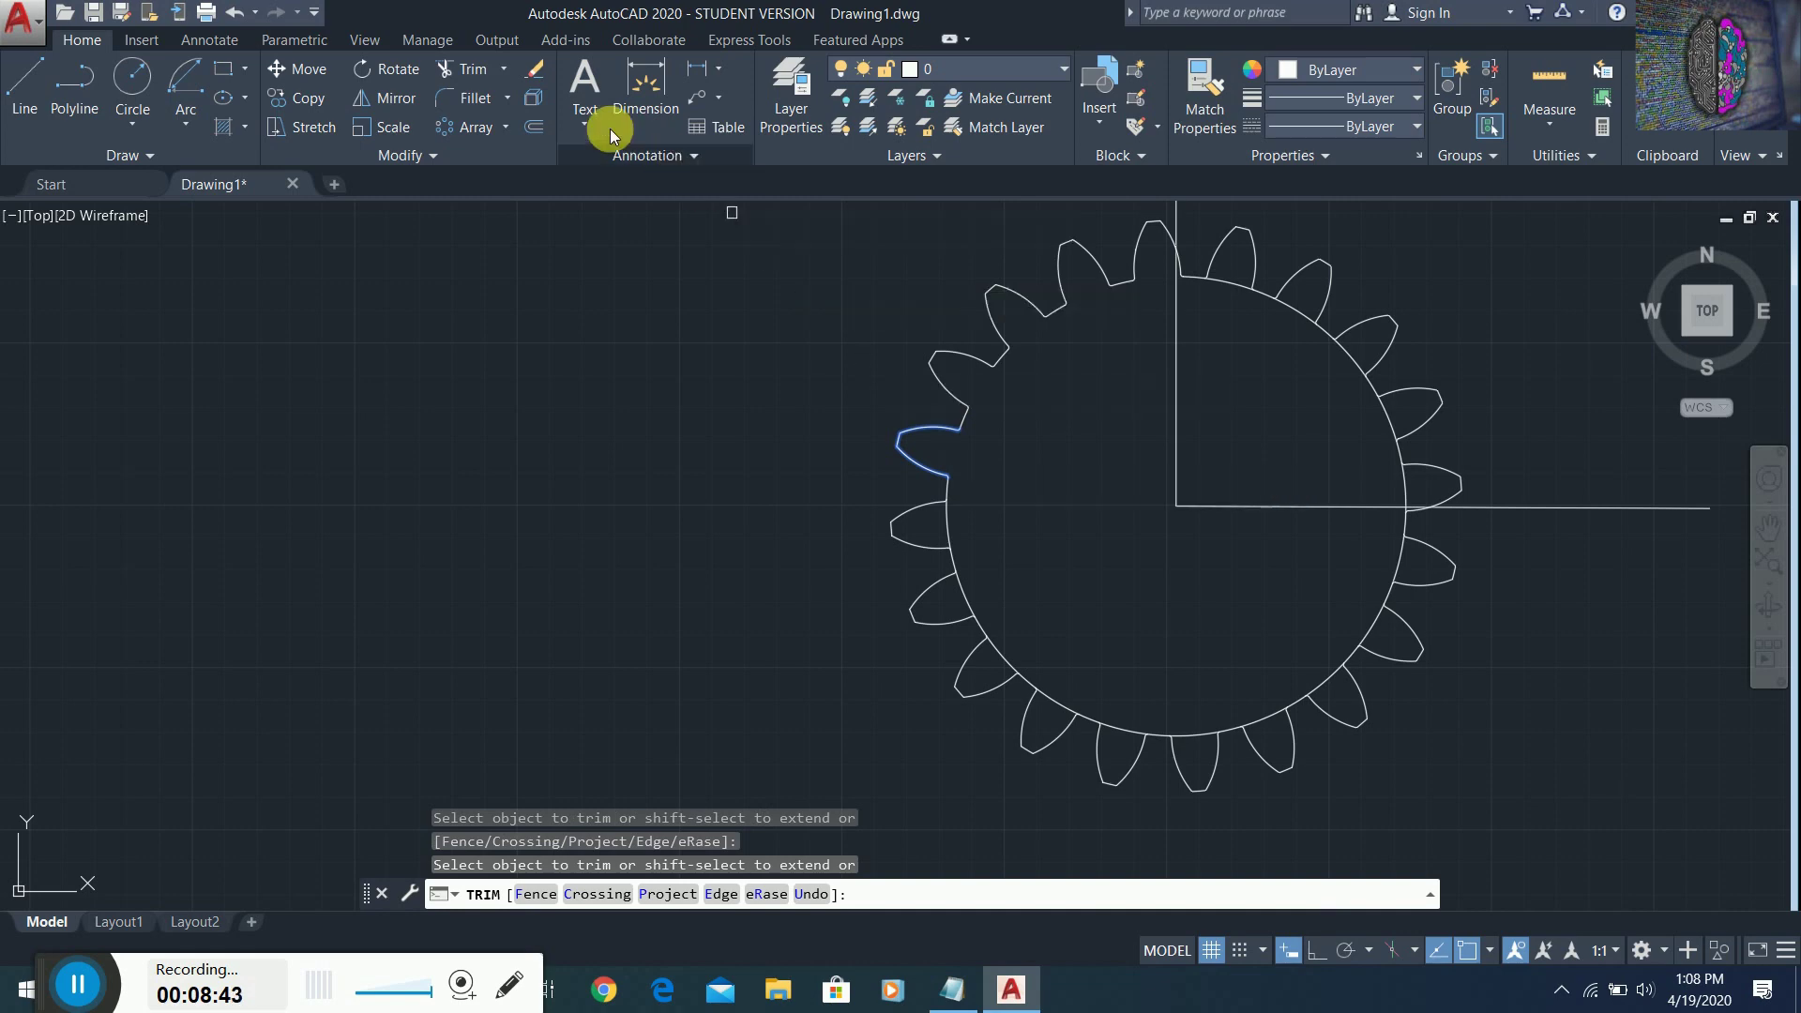
- Trim the root-circle arcs at the bases of the fifth and sixth teeth counterclockwise from the top, using each tooth as its cutting edge
left_click(466, 77)
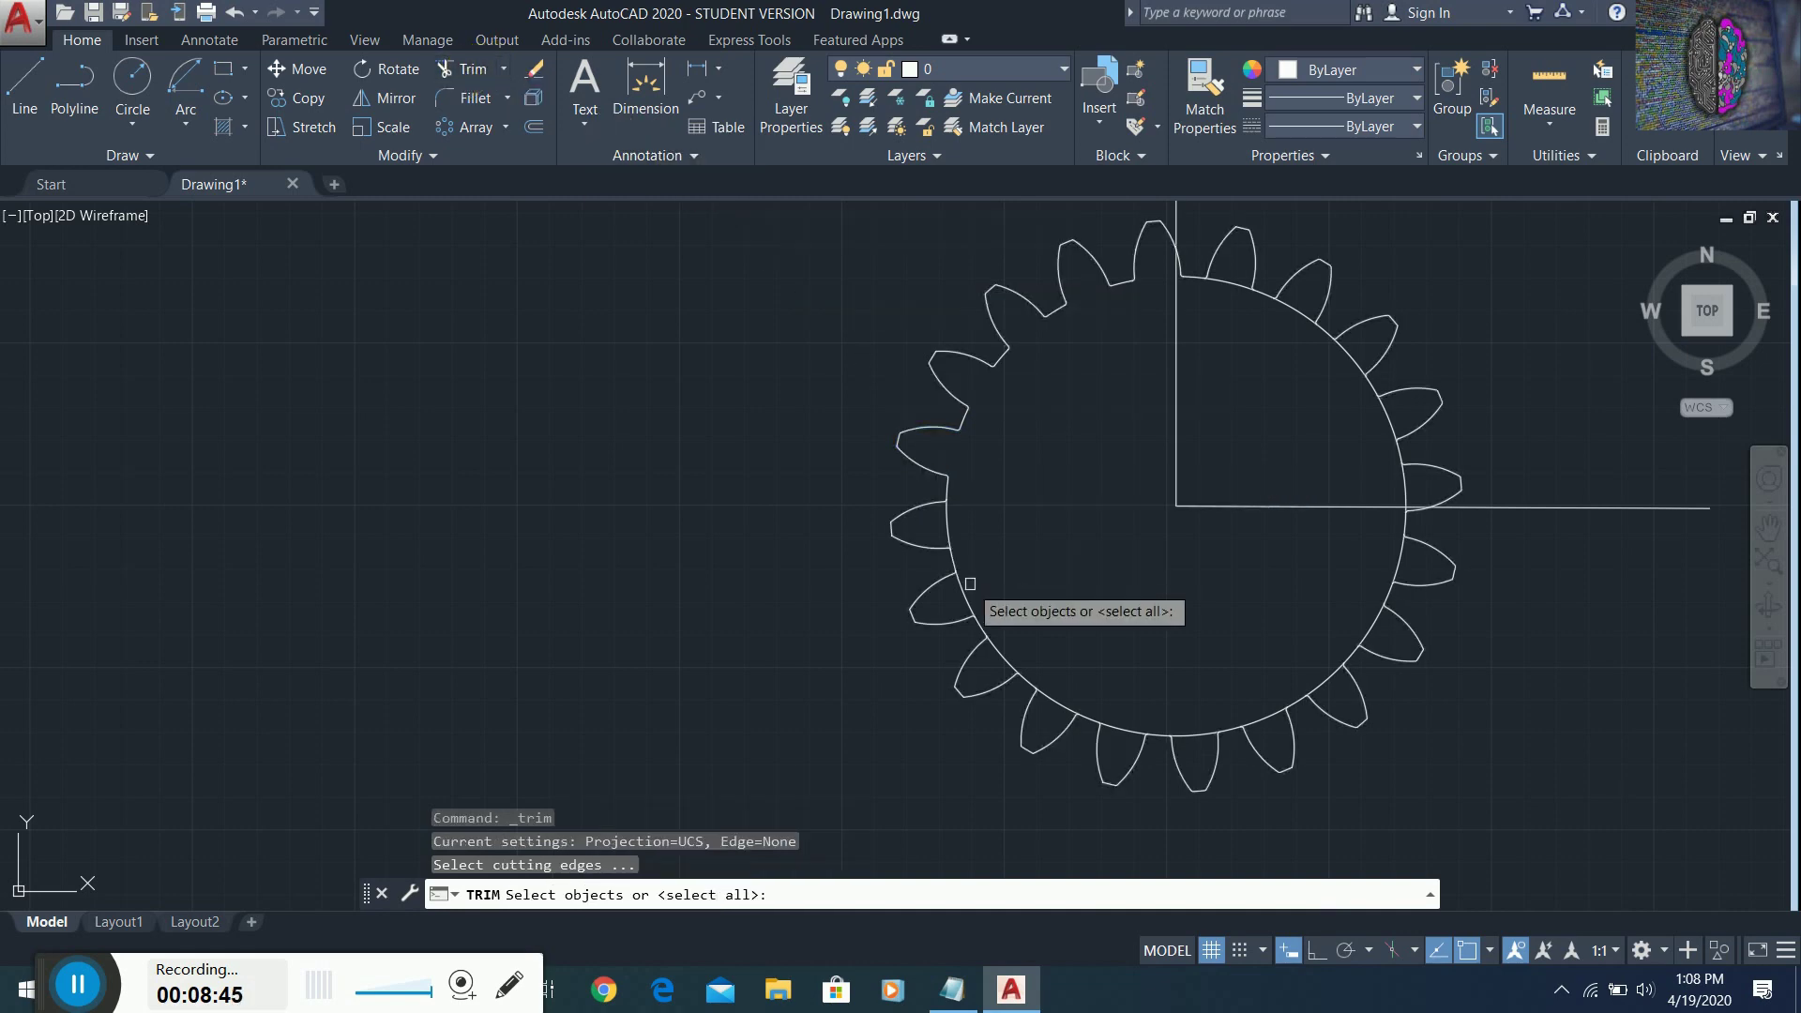
left_click(940, 537)
key("Return")
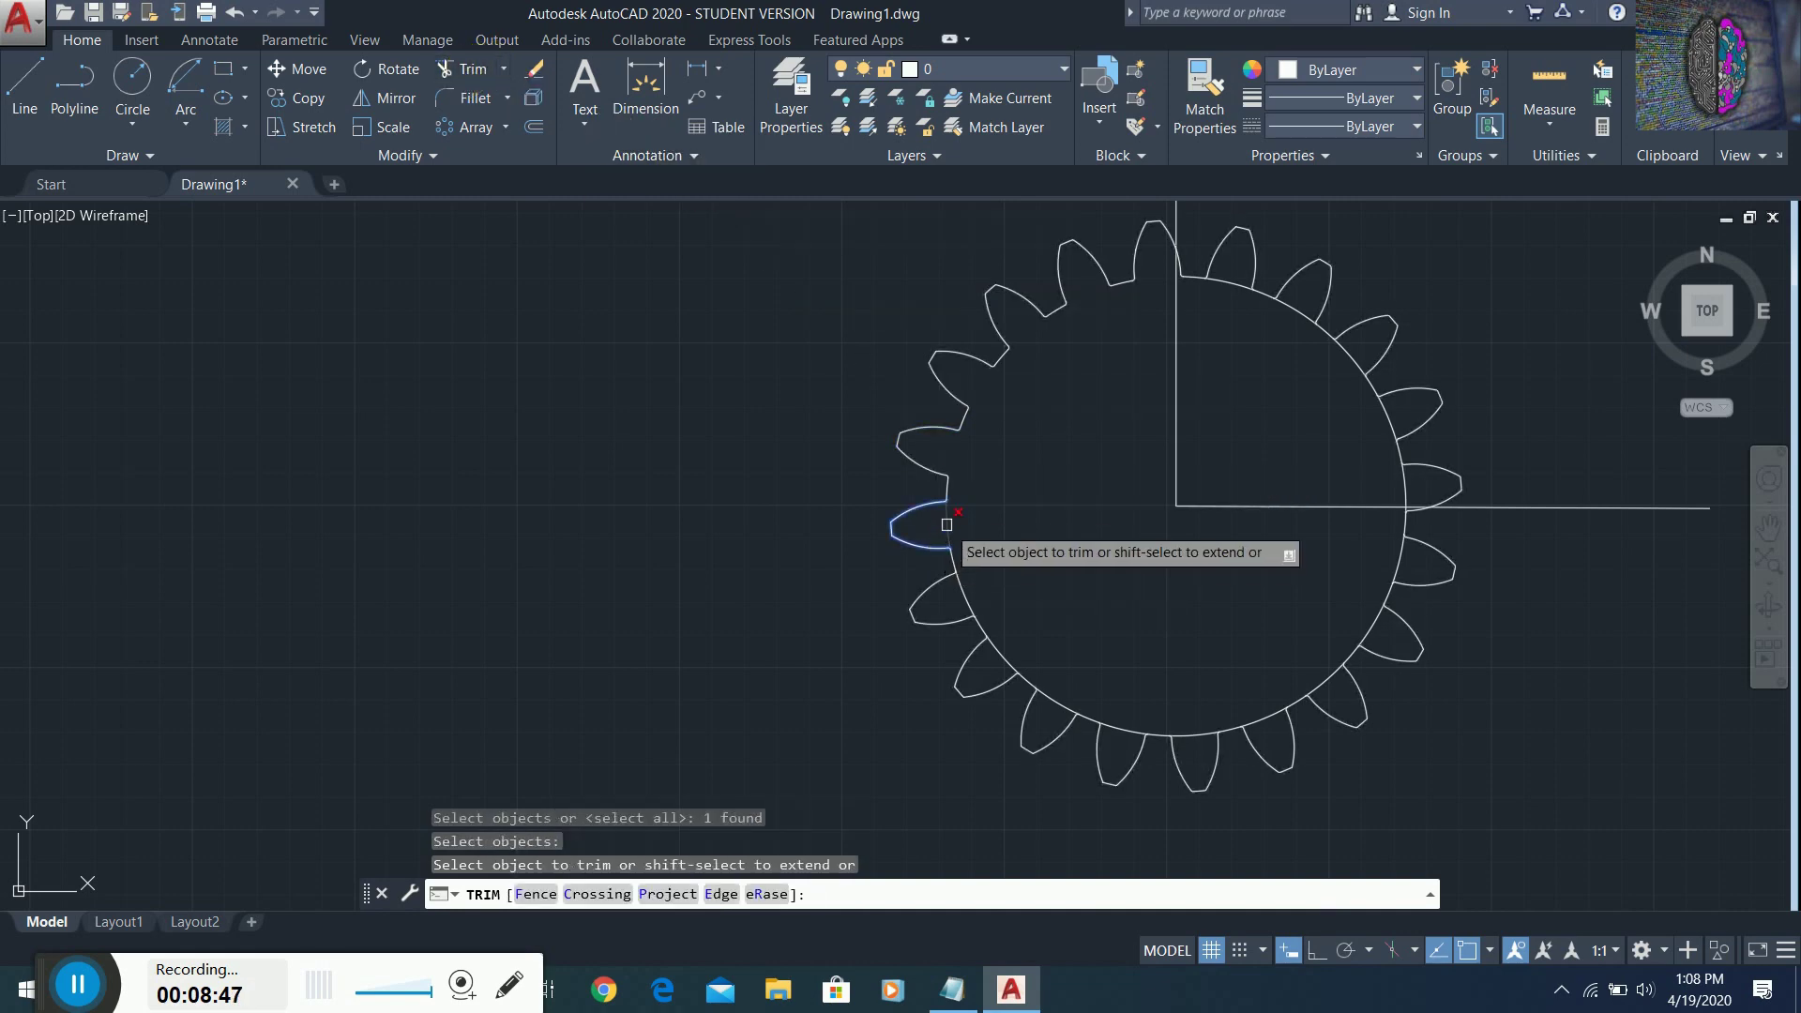
left_click(483, 71)
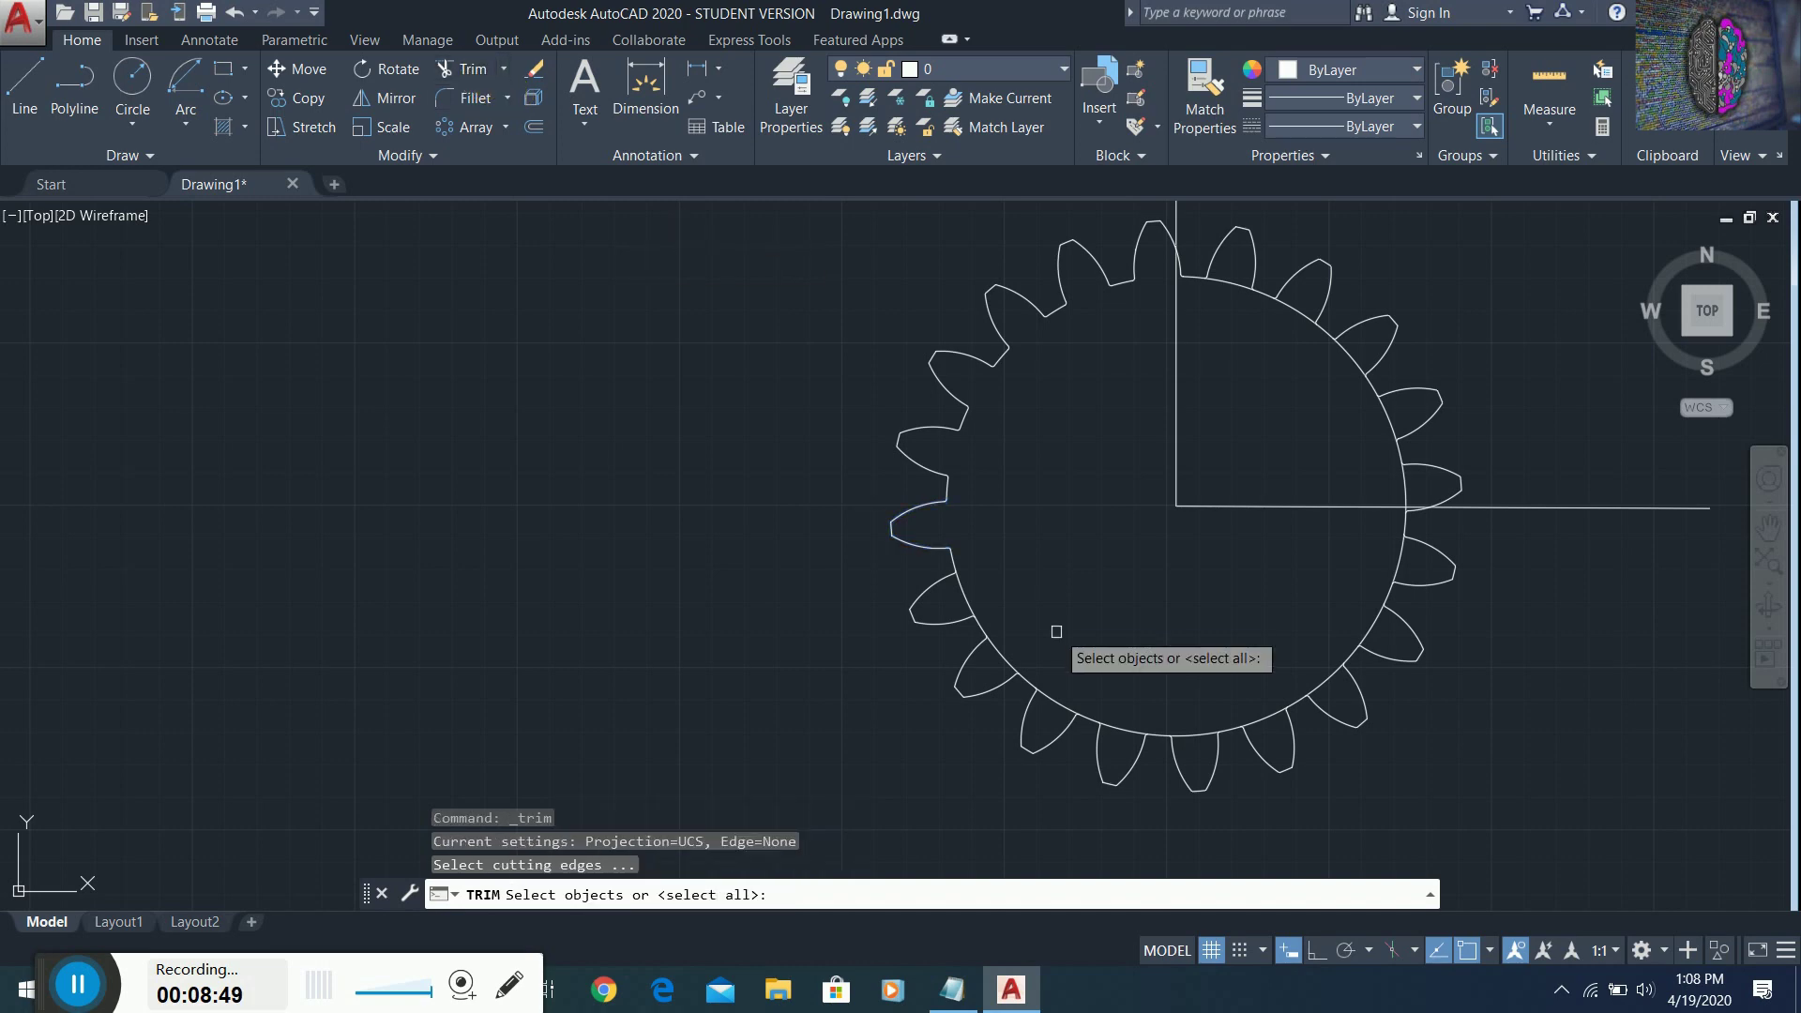
left_click(949, 600)
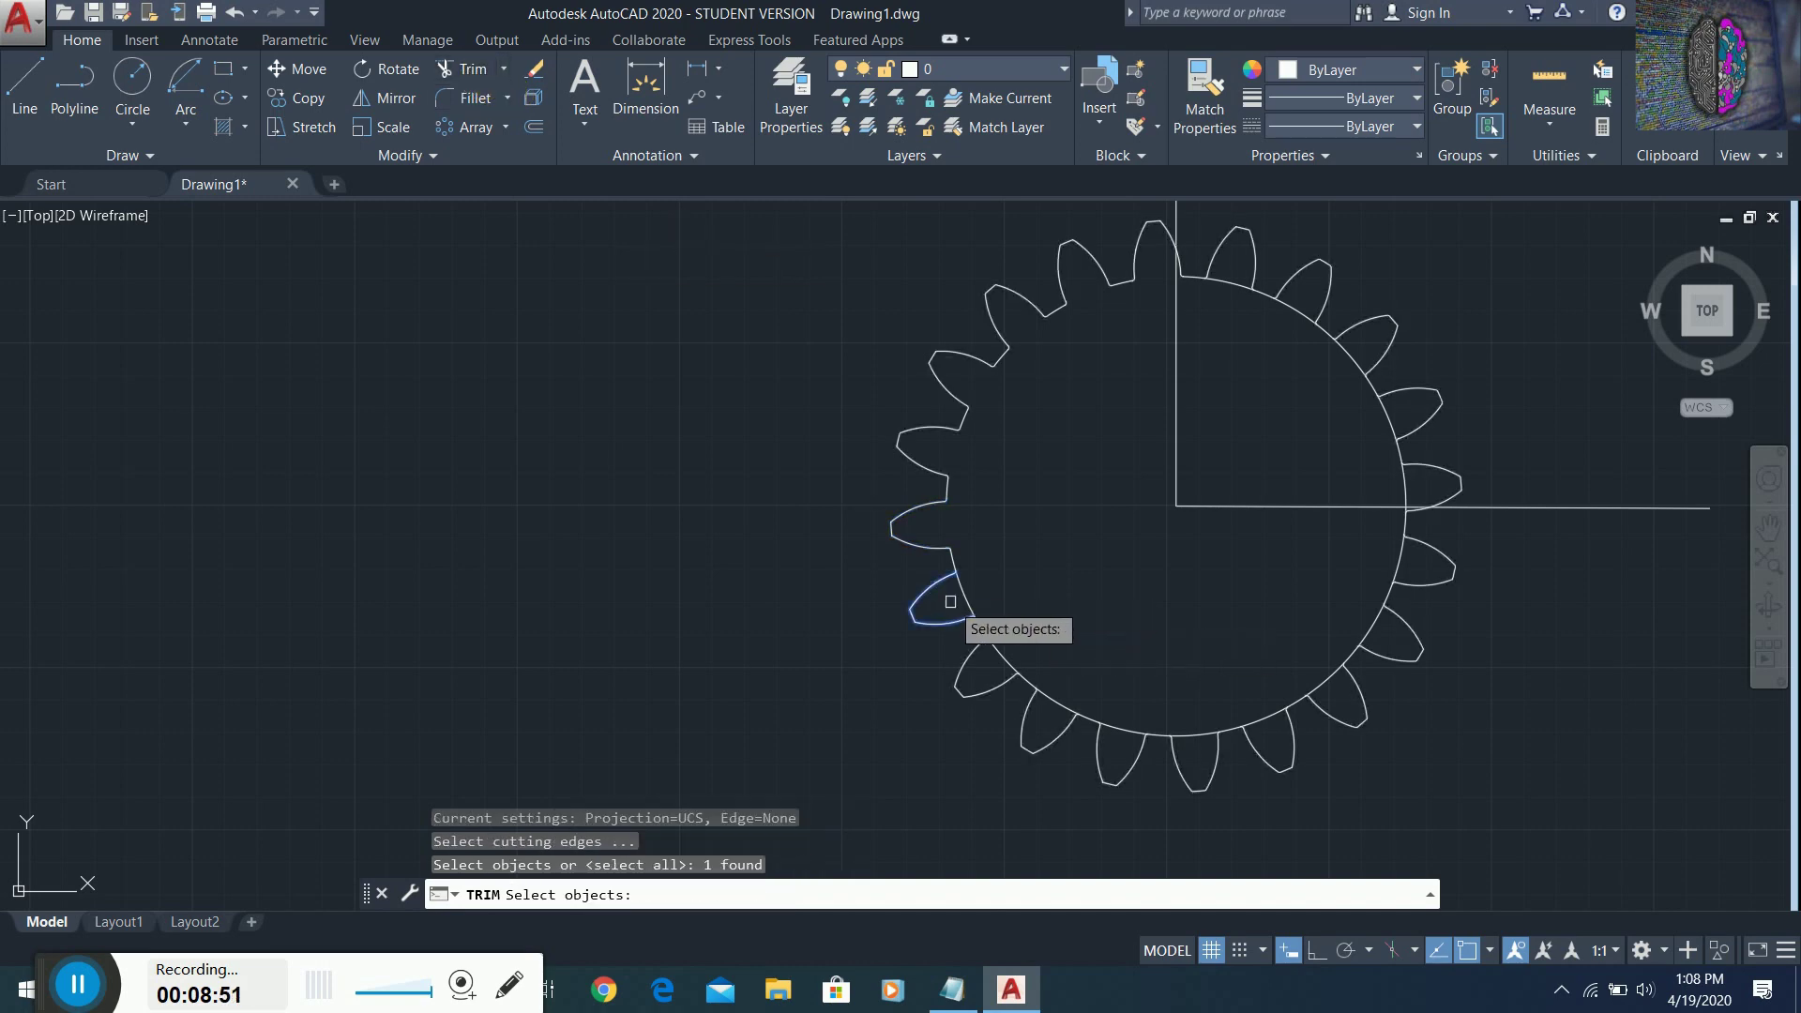
key("Return")
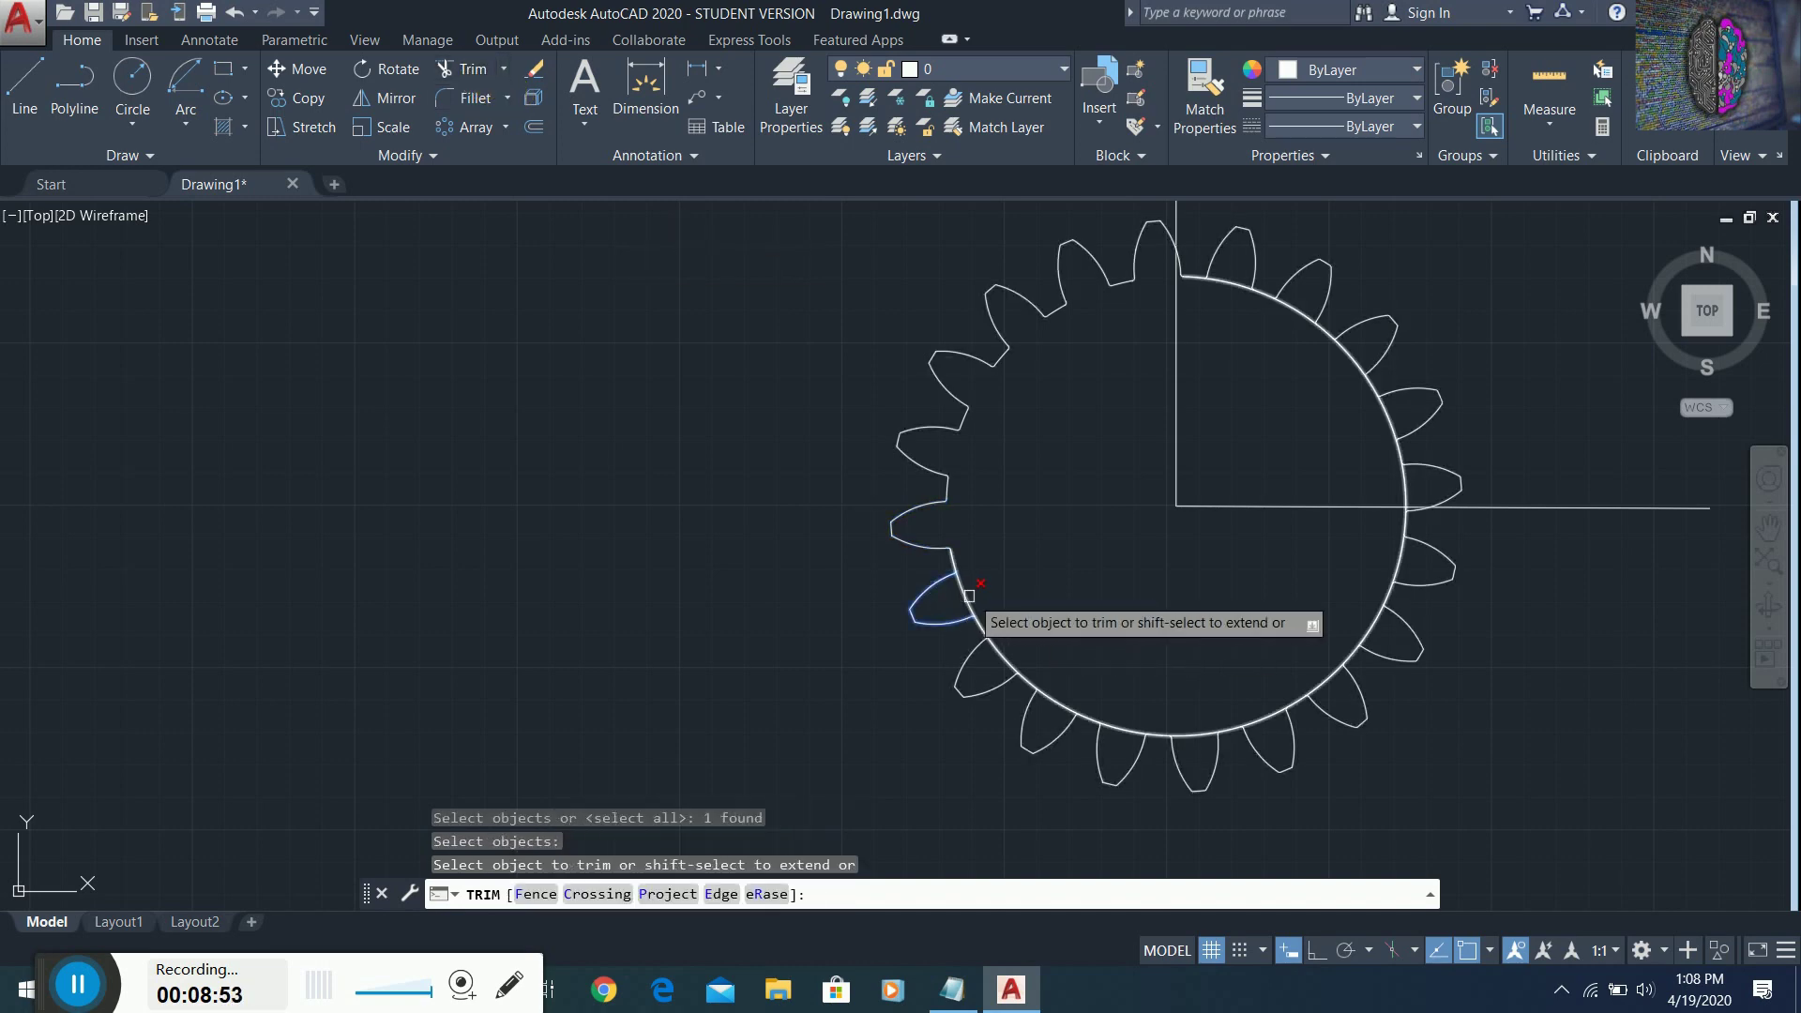
left_click(965, 598)
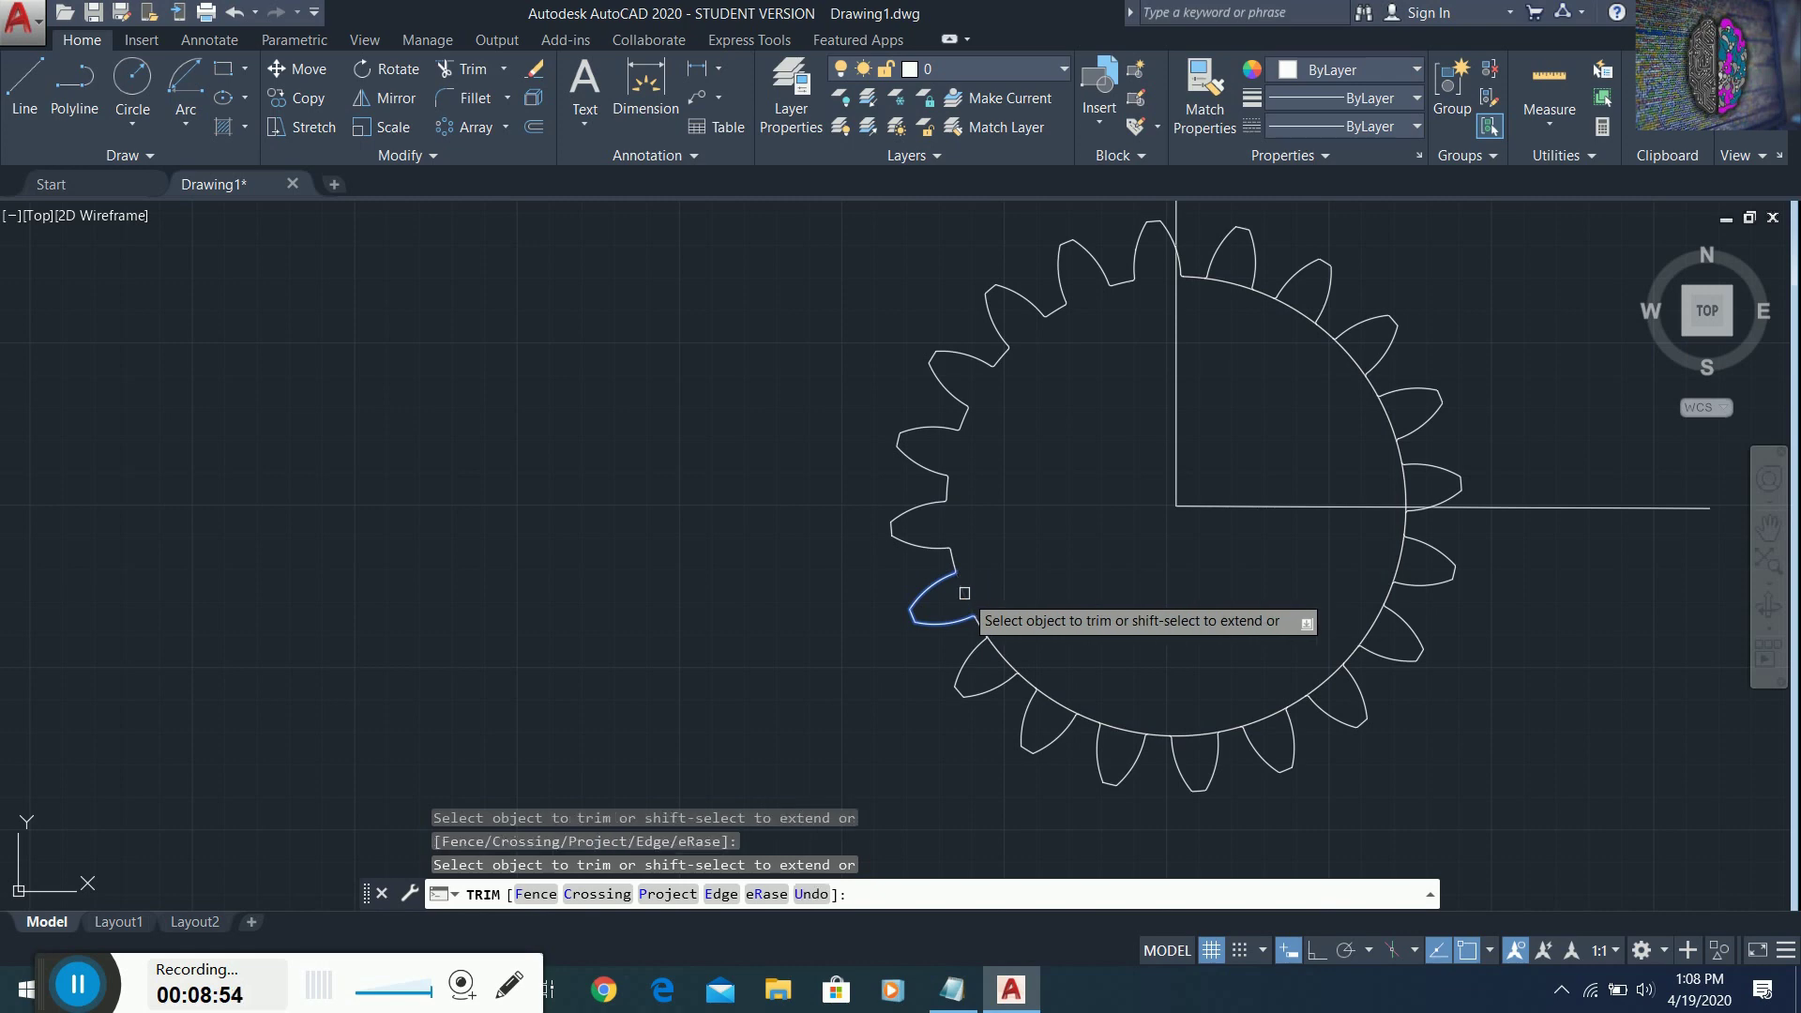
- Trim the root-circle arcs at the bases of the seventh and eighth teeth counterclockwise from the top, using each tooth as its cutting edge
left_click(460, 81)
left_click(968, 654)
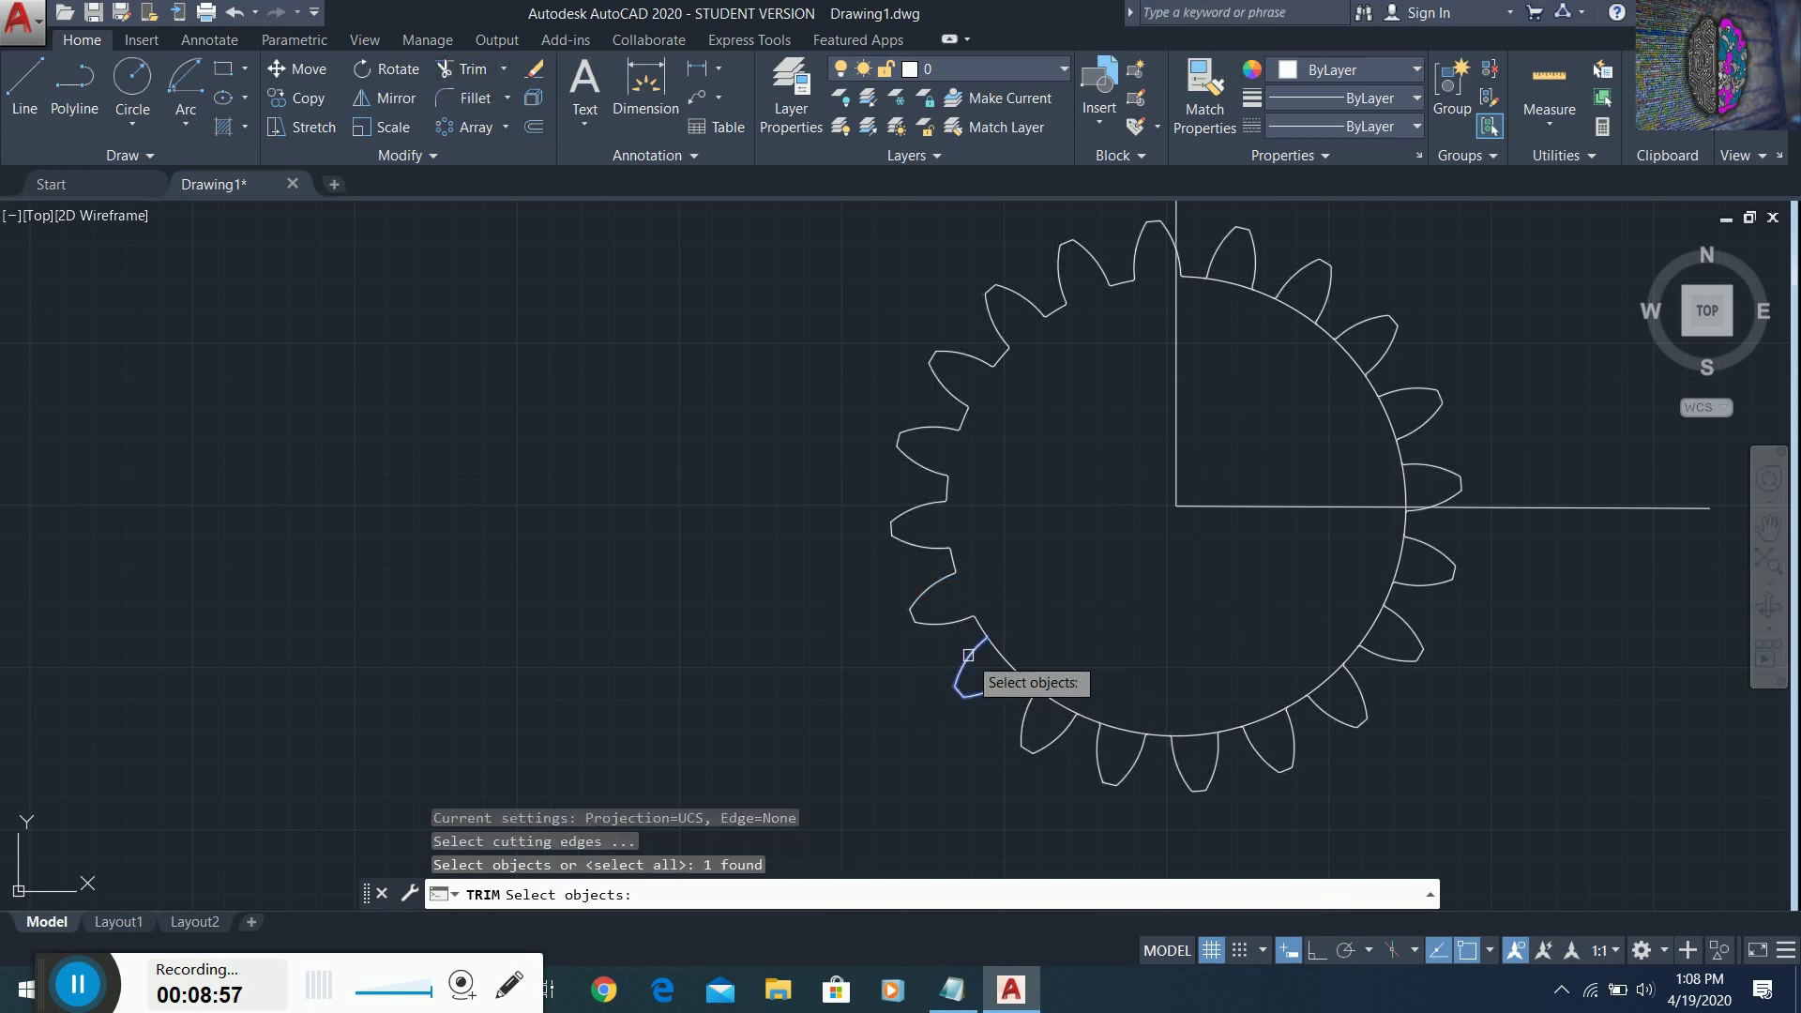
key("Return")
left_click(1001, 654)
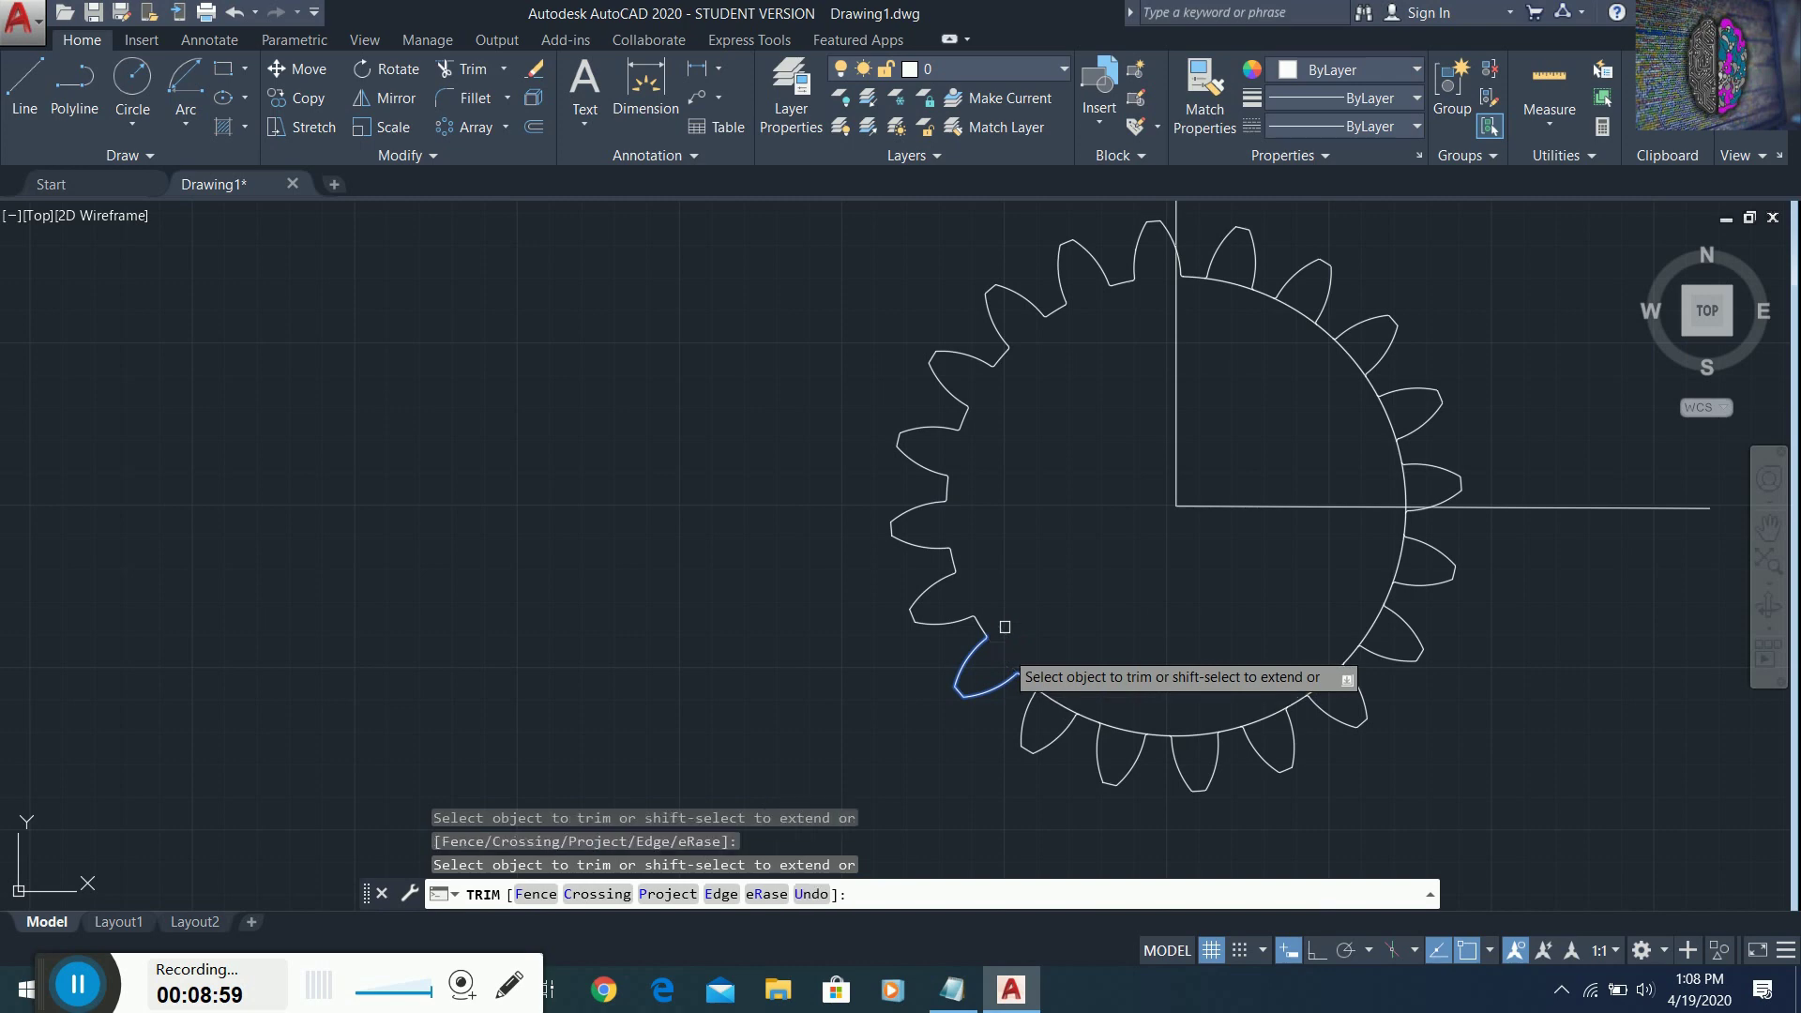
left_click(486, 82)
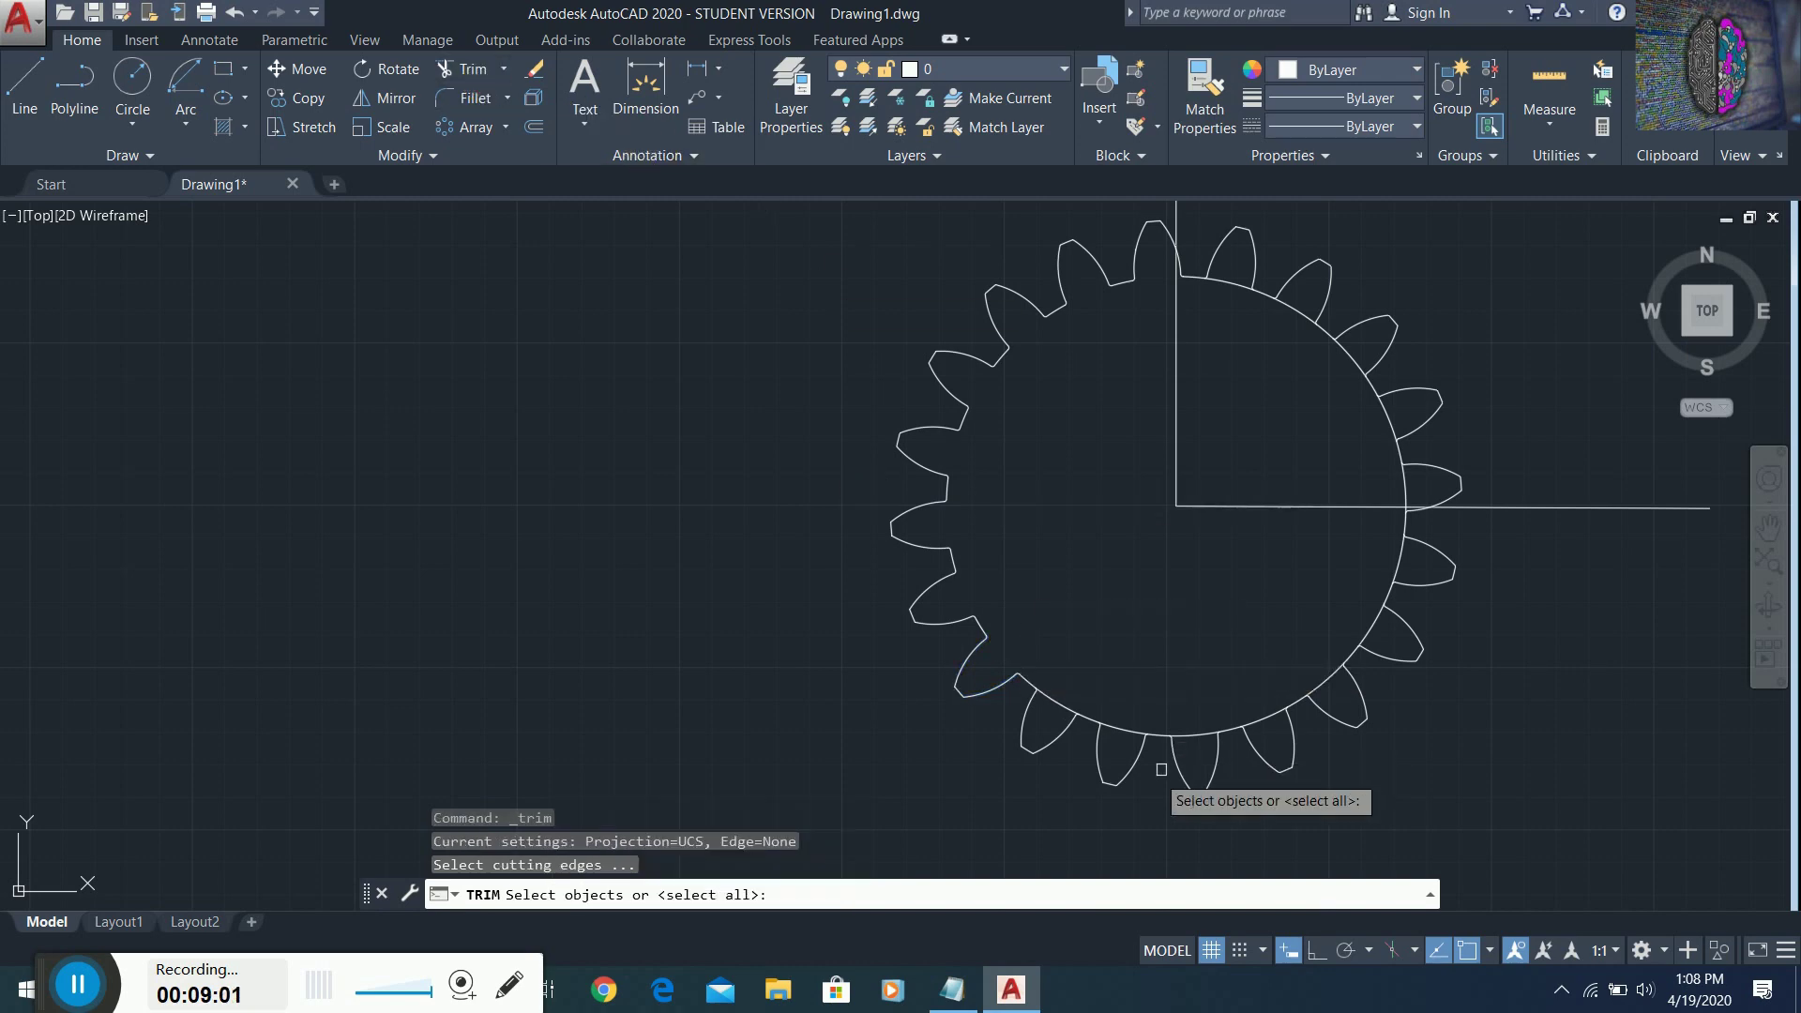
left_click(1026, 714)
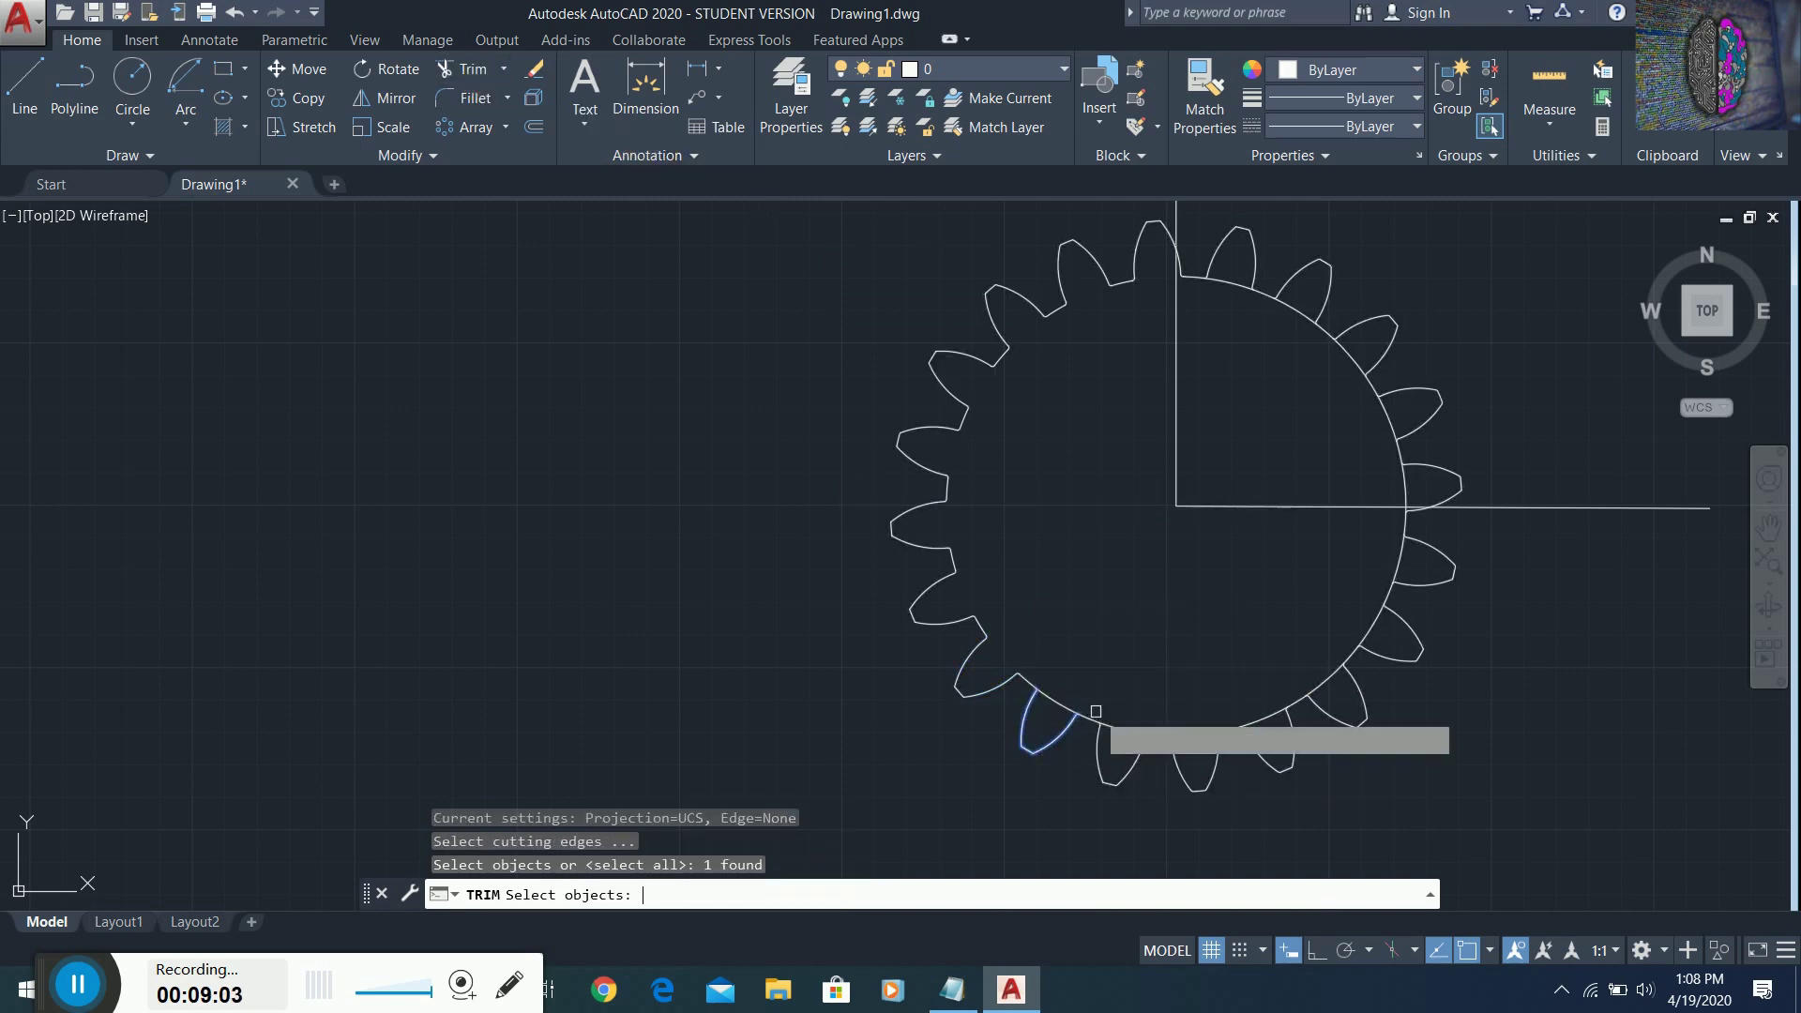
key("Return")
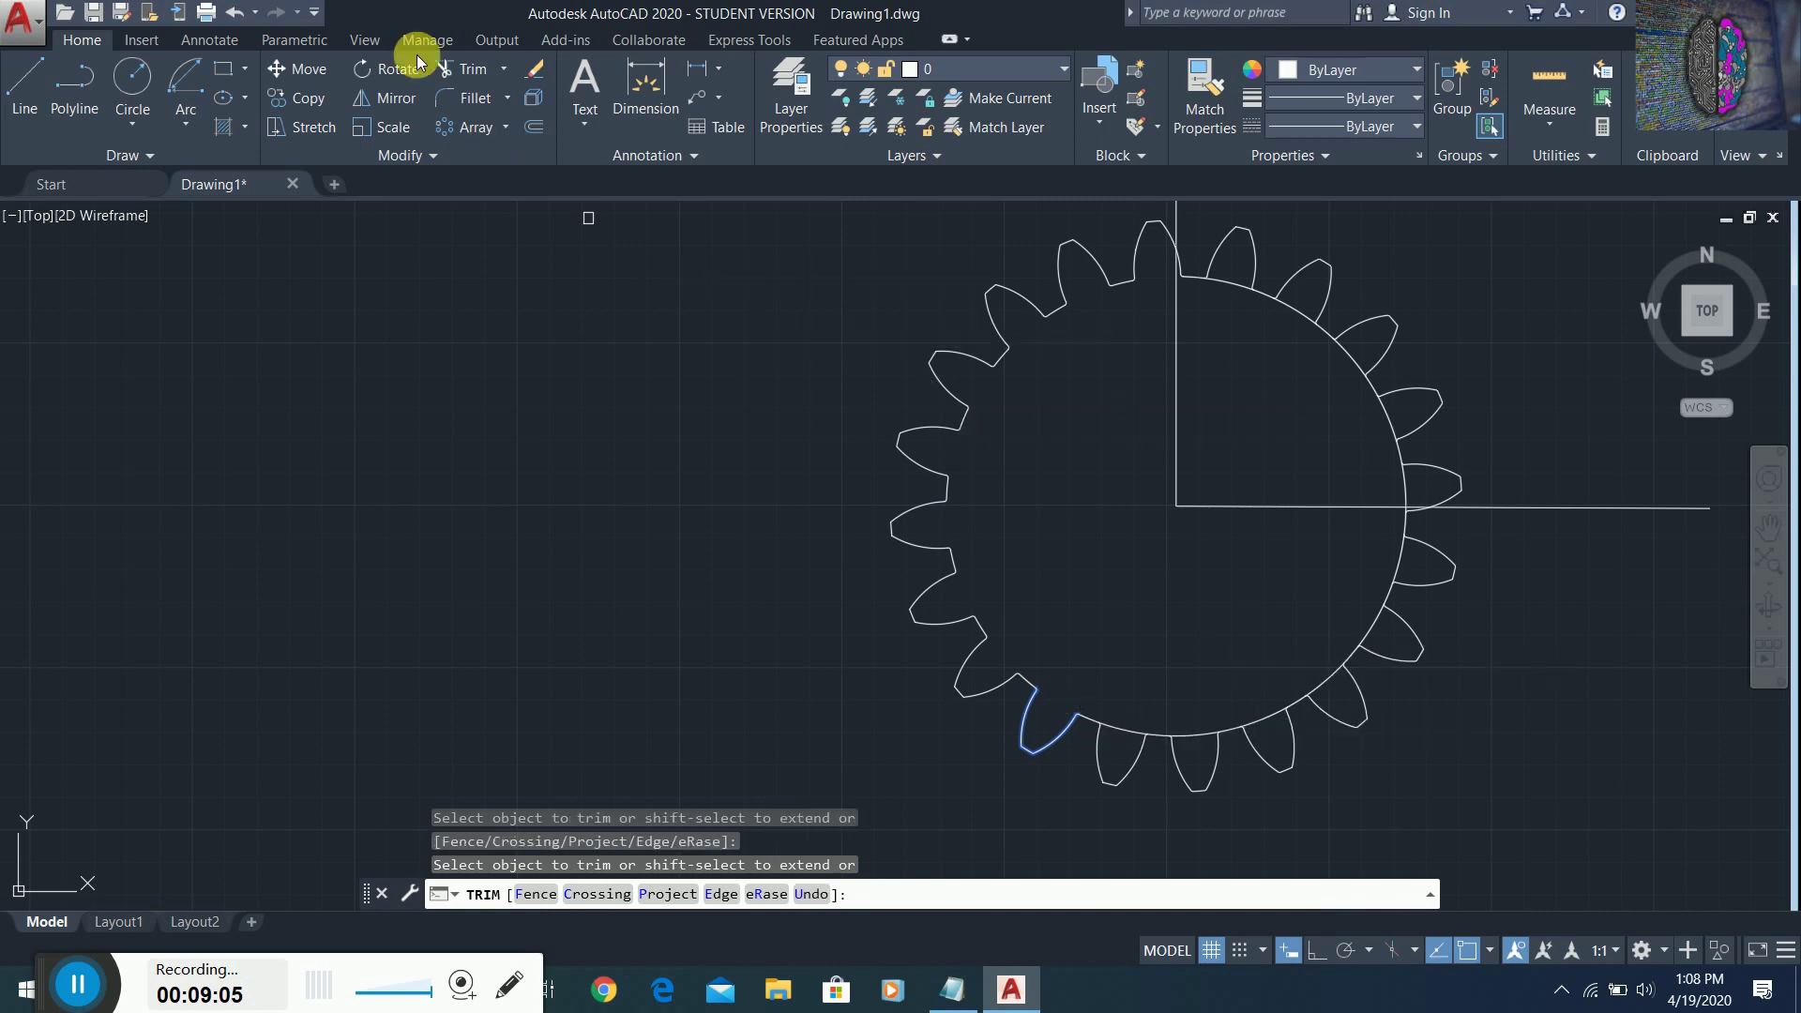
- Trim the root-circle arcs under the ninth tooth counterclockwise from the top and the bottommost tenth tooth, using each tooth as its cutting edge
left_click(451, 68)
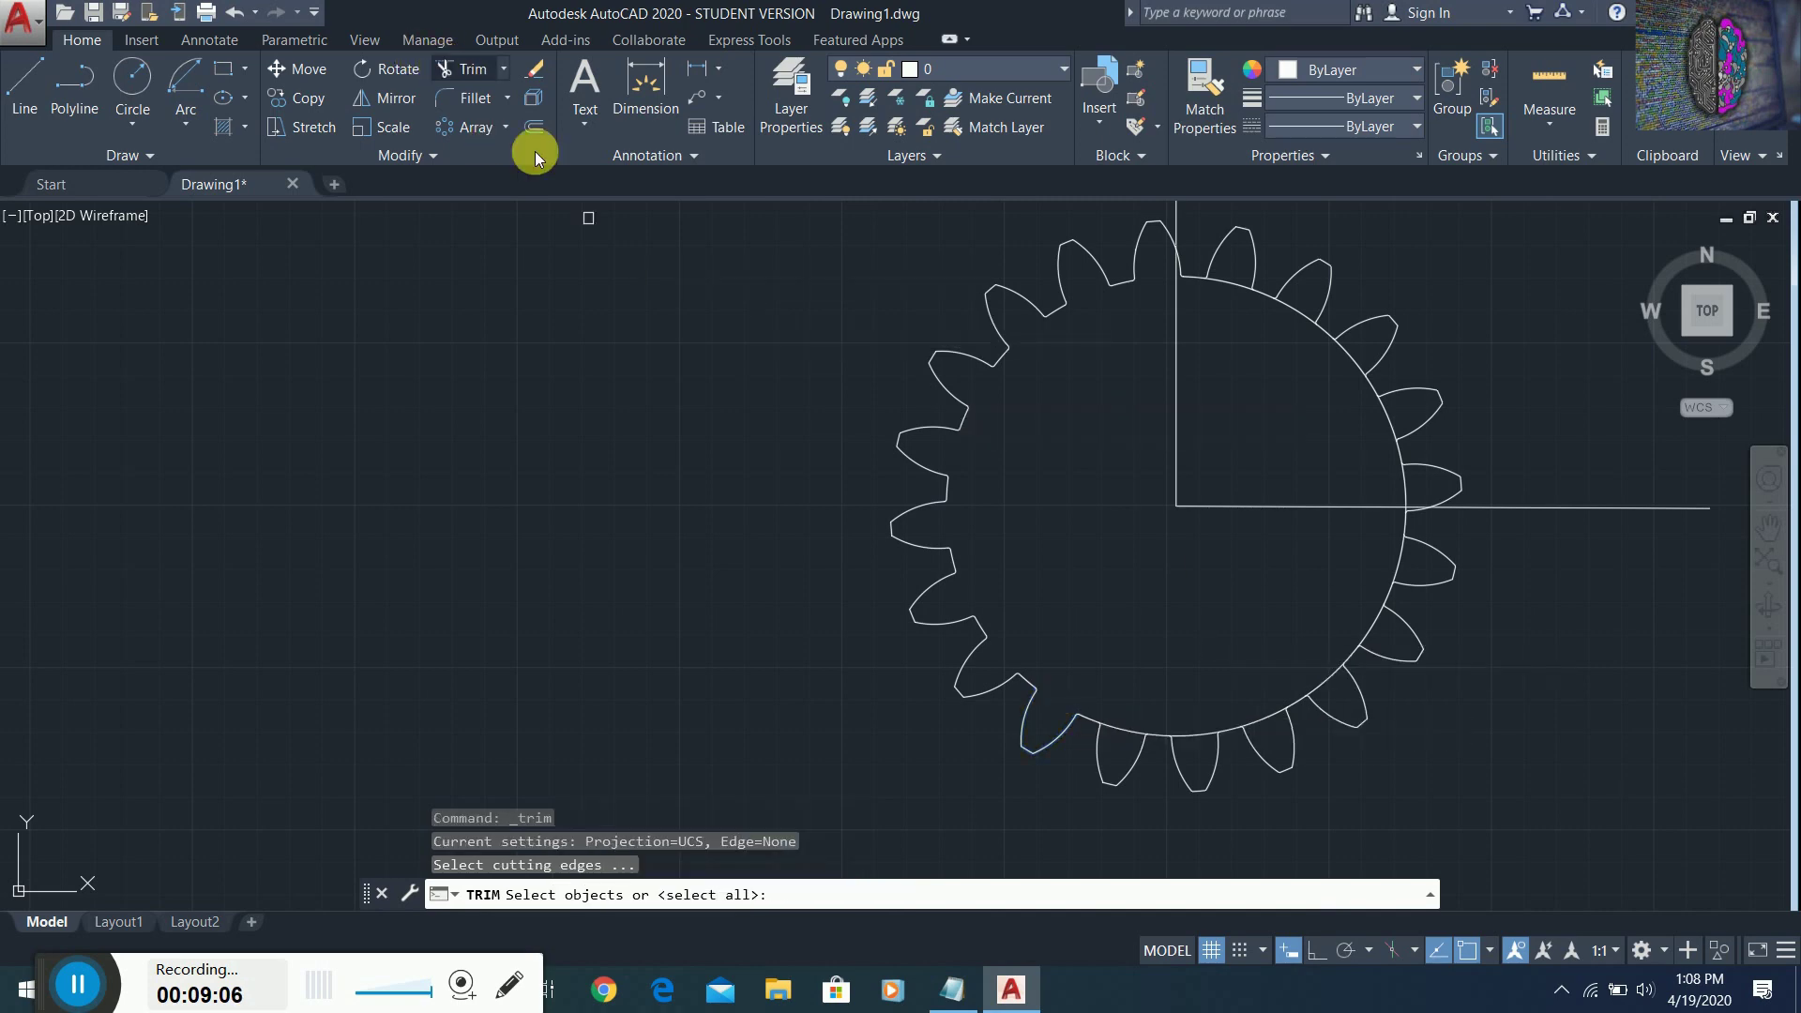
left_click(1097, 752)
key("Return")
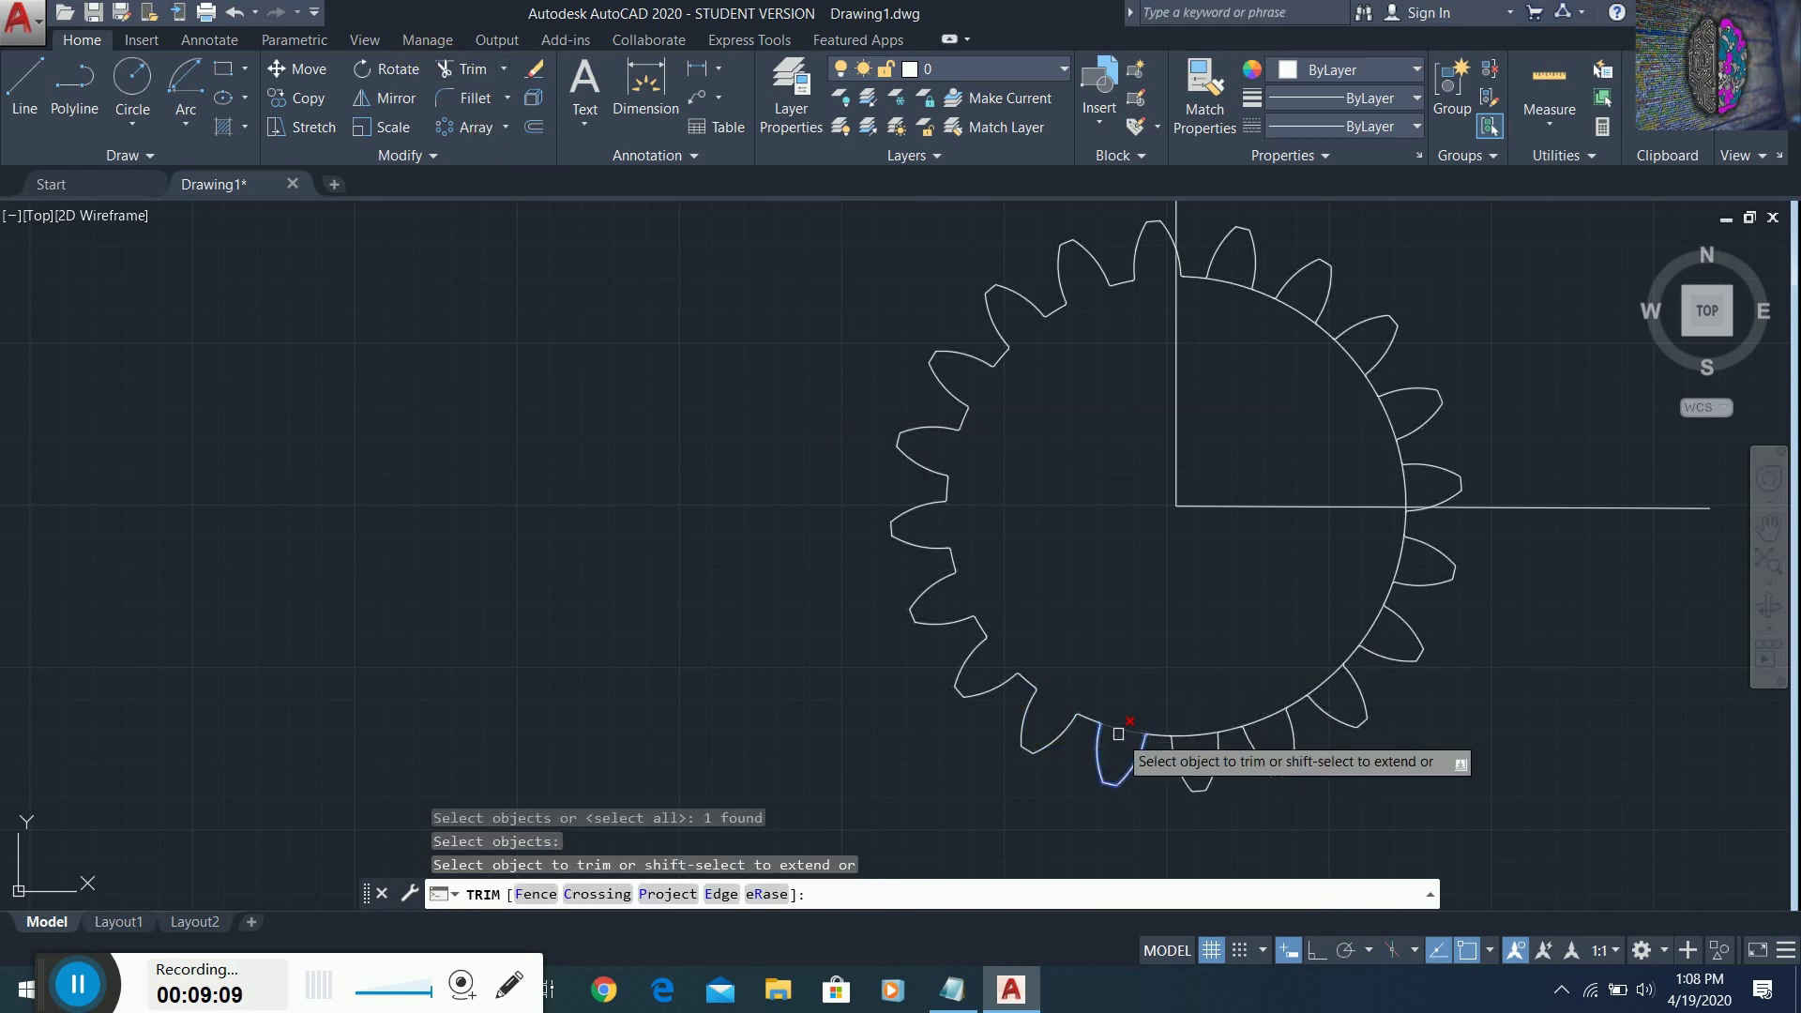
left_click(465, 65)
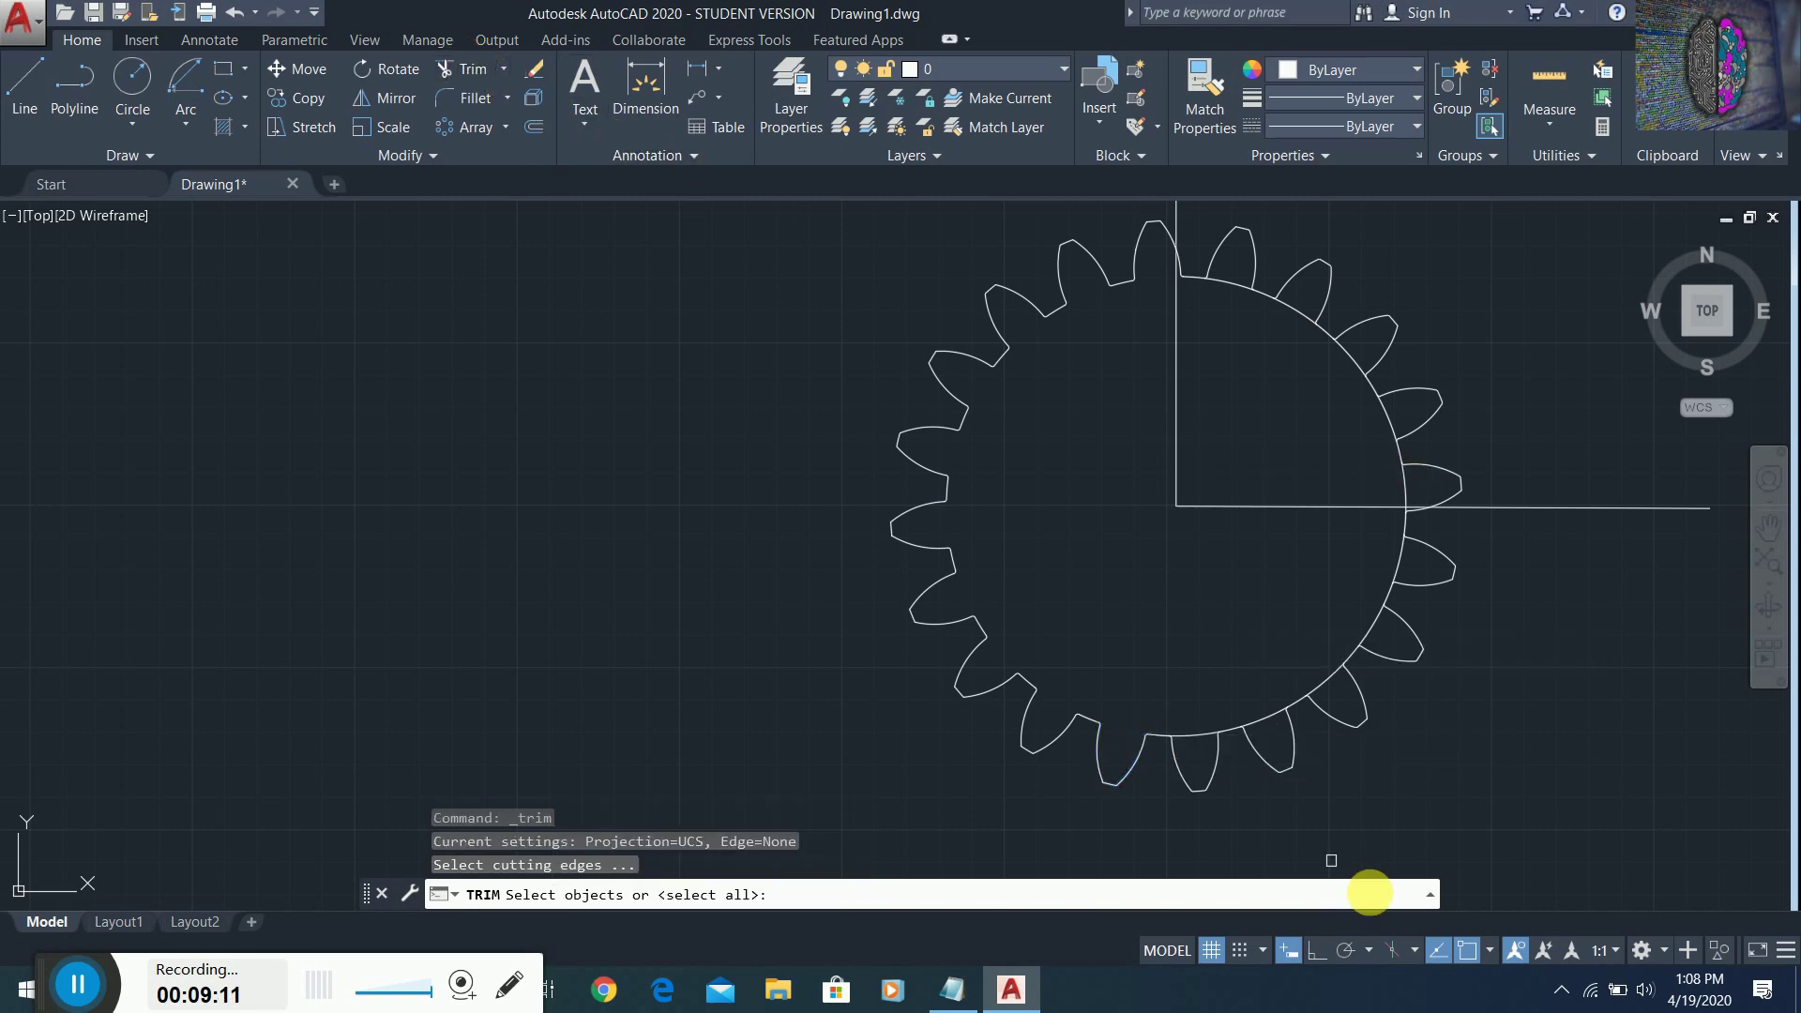
left_click(1180, 764)
key("Return")
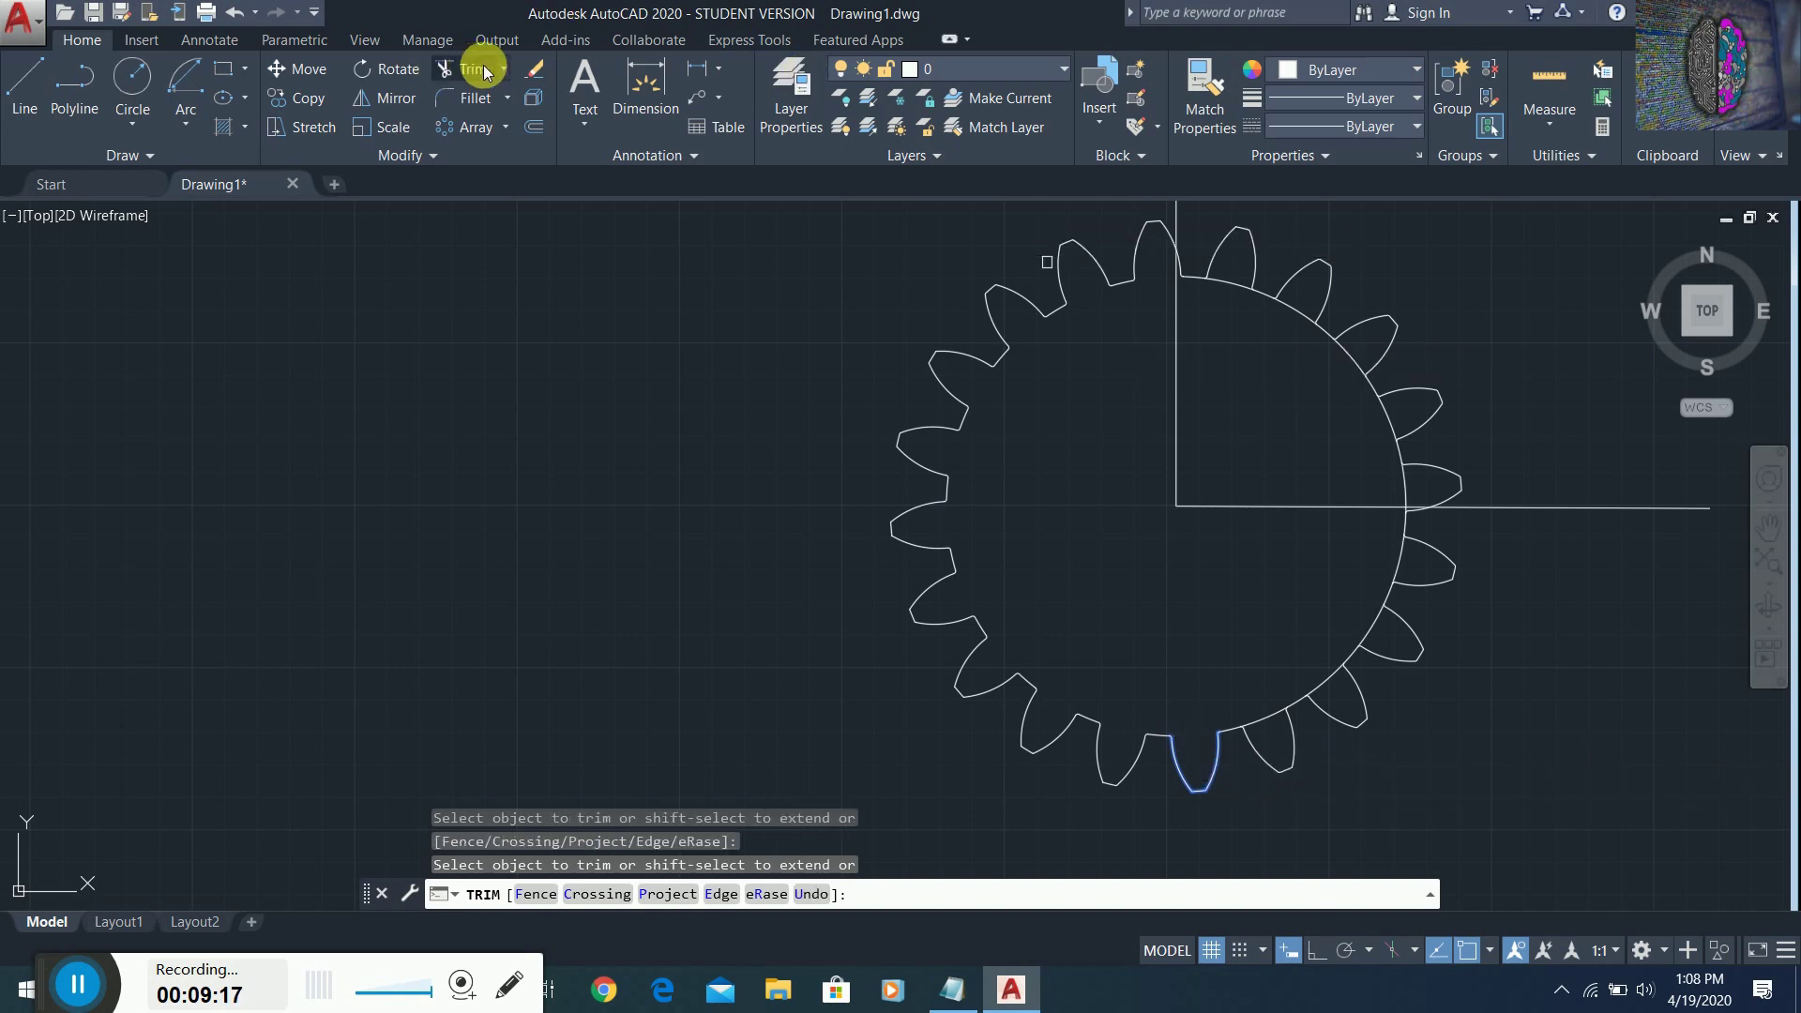
- Trim the root-circle arcs at the bases of the eleventh and twelfth teeth counterclockwise from the top, using each tooth as its cutting edge
left_click(1253, 738)
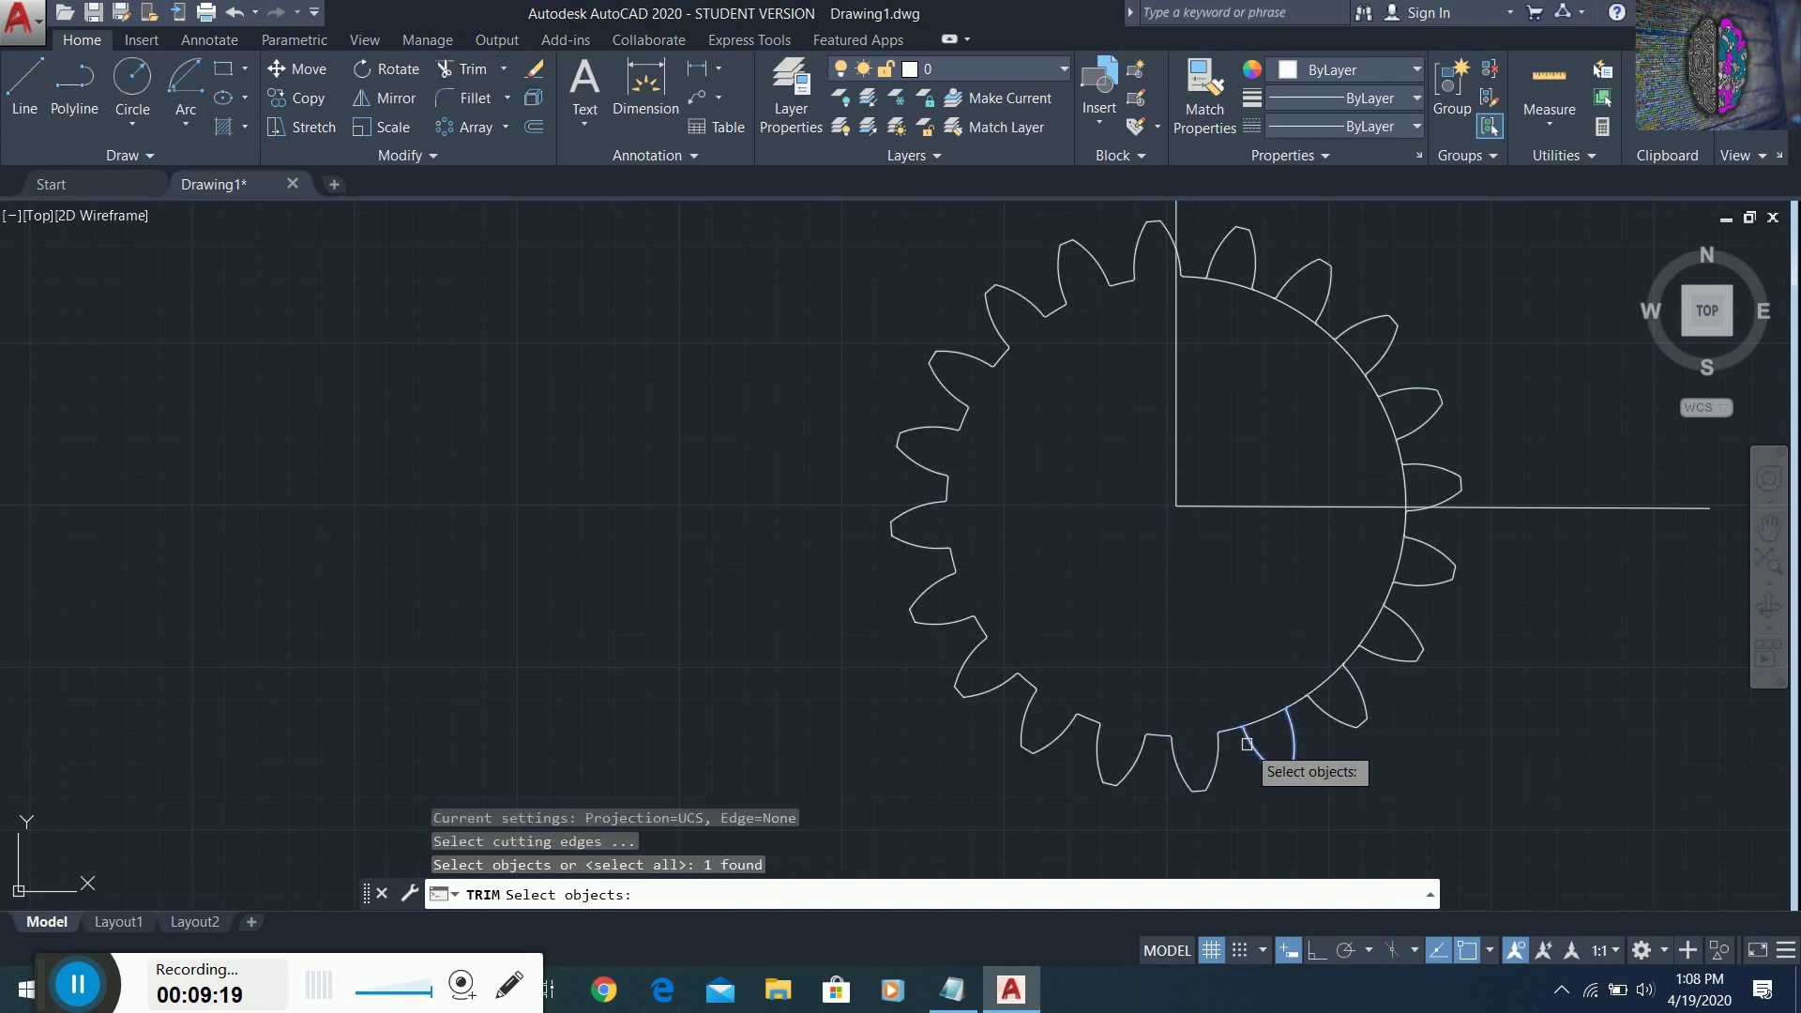
key("Return")
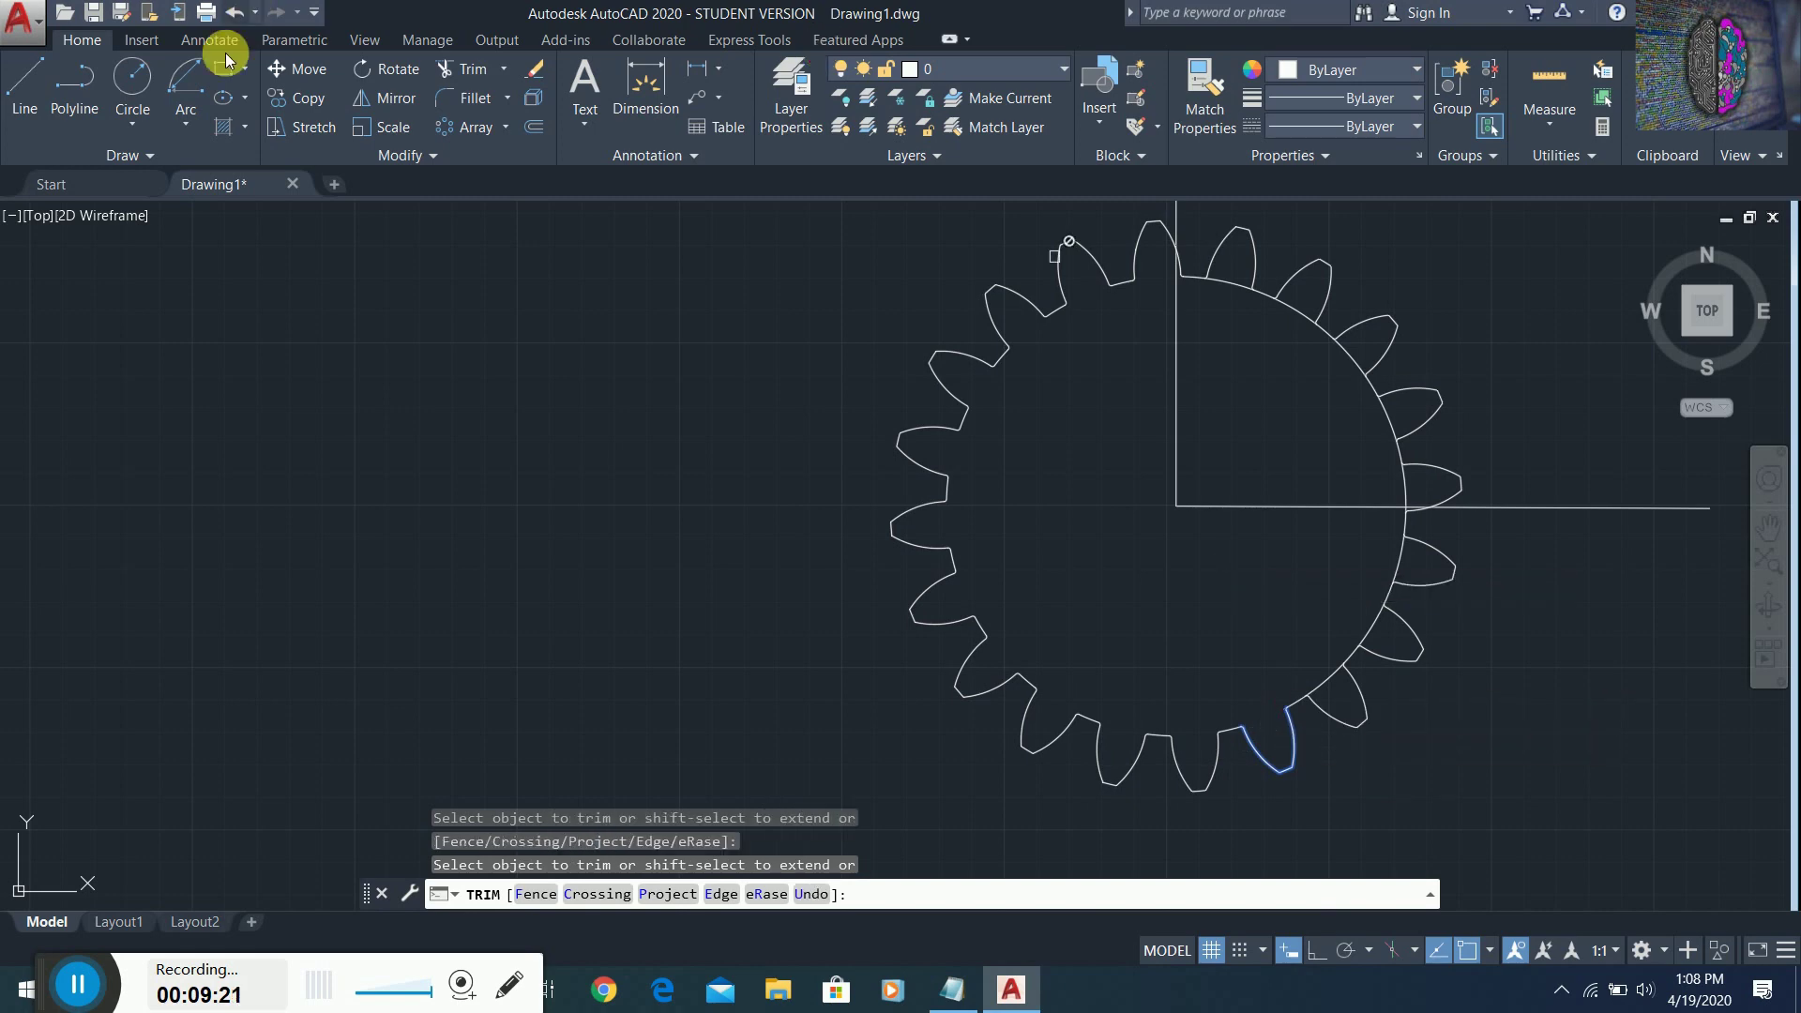
left_click(454, 69)
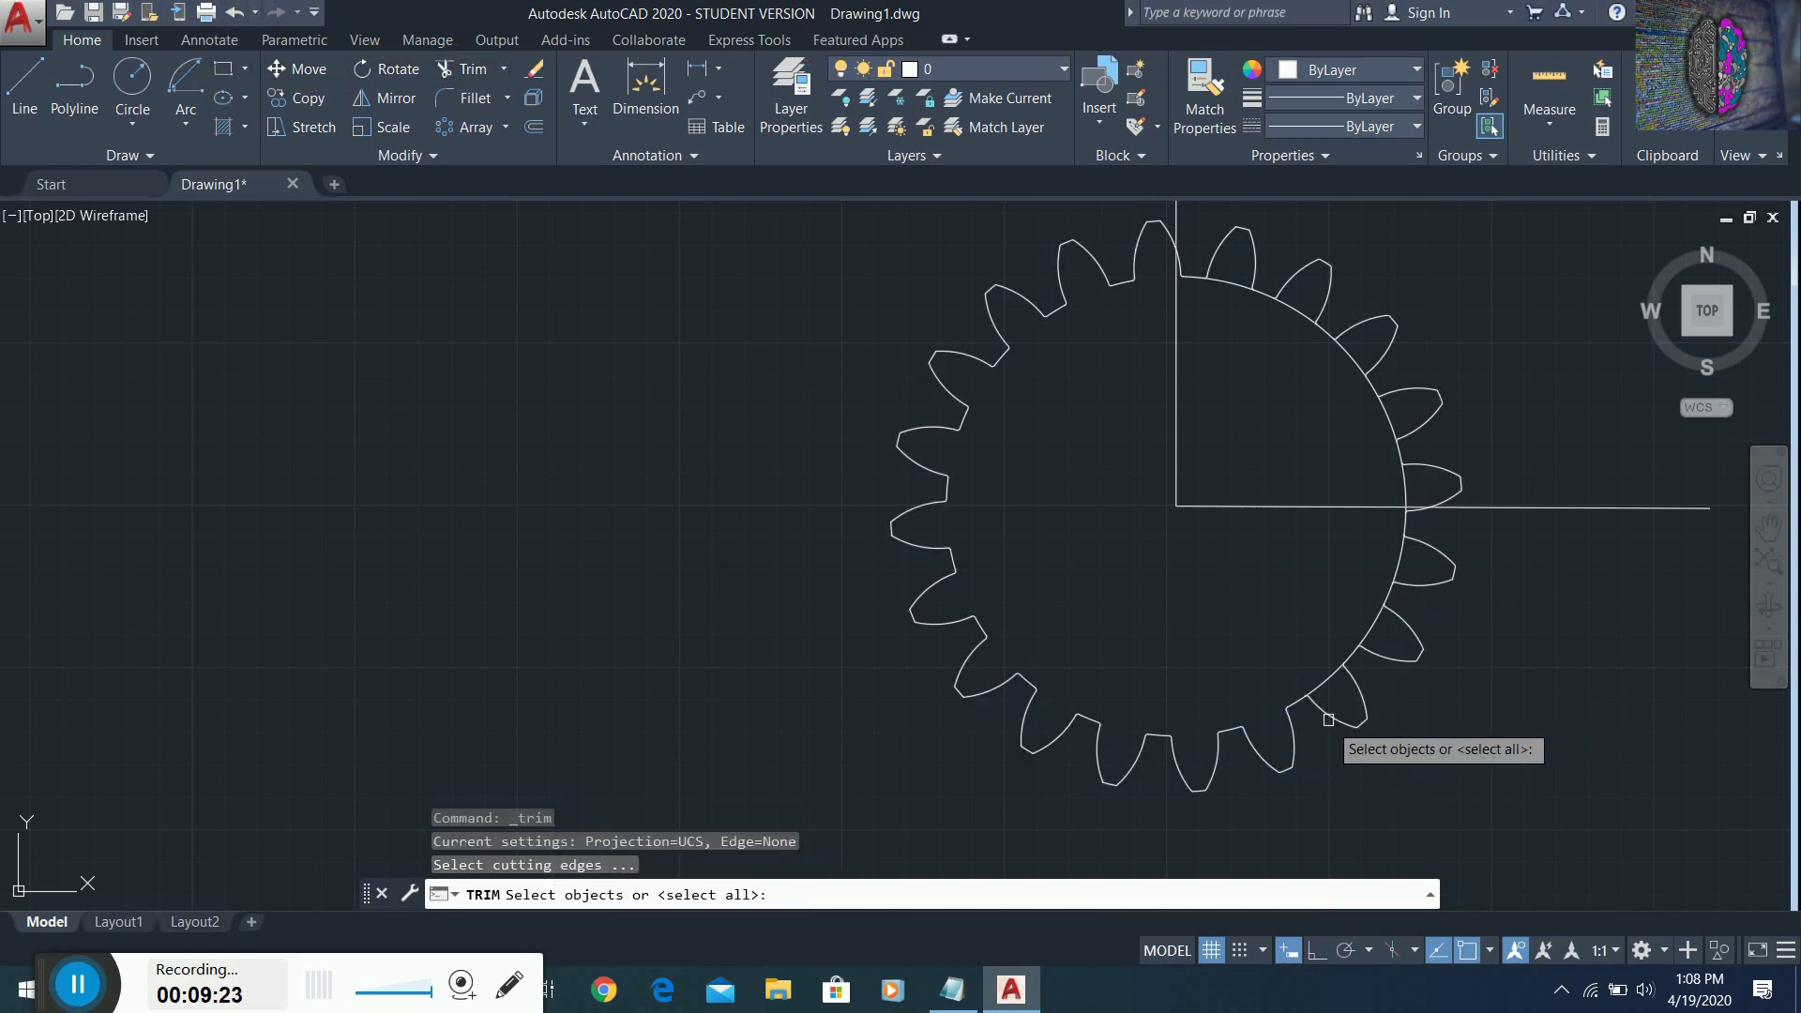
left_click(1328, 711)
key("Return")
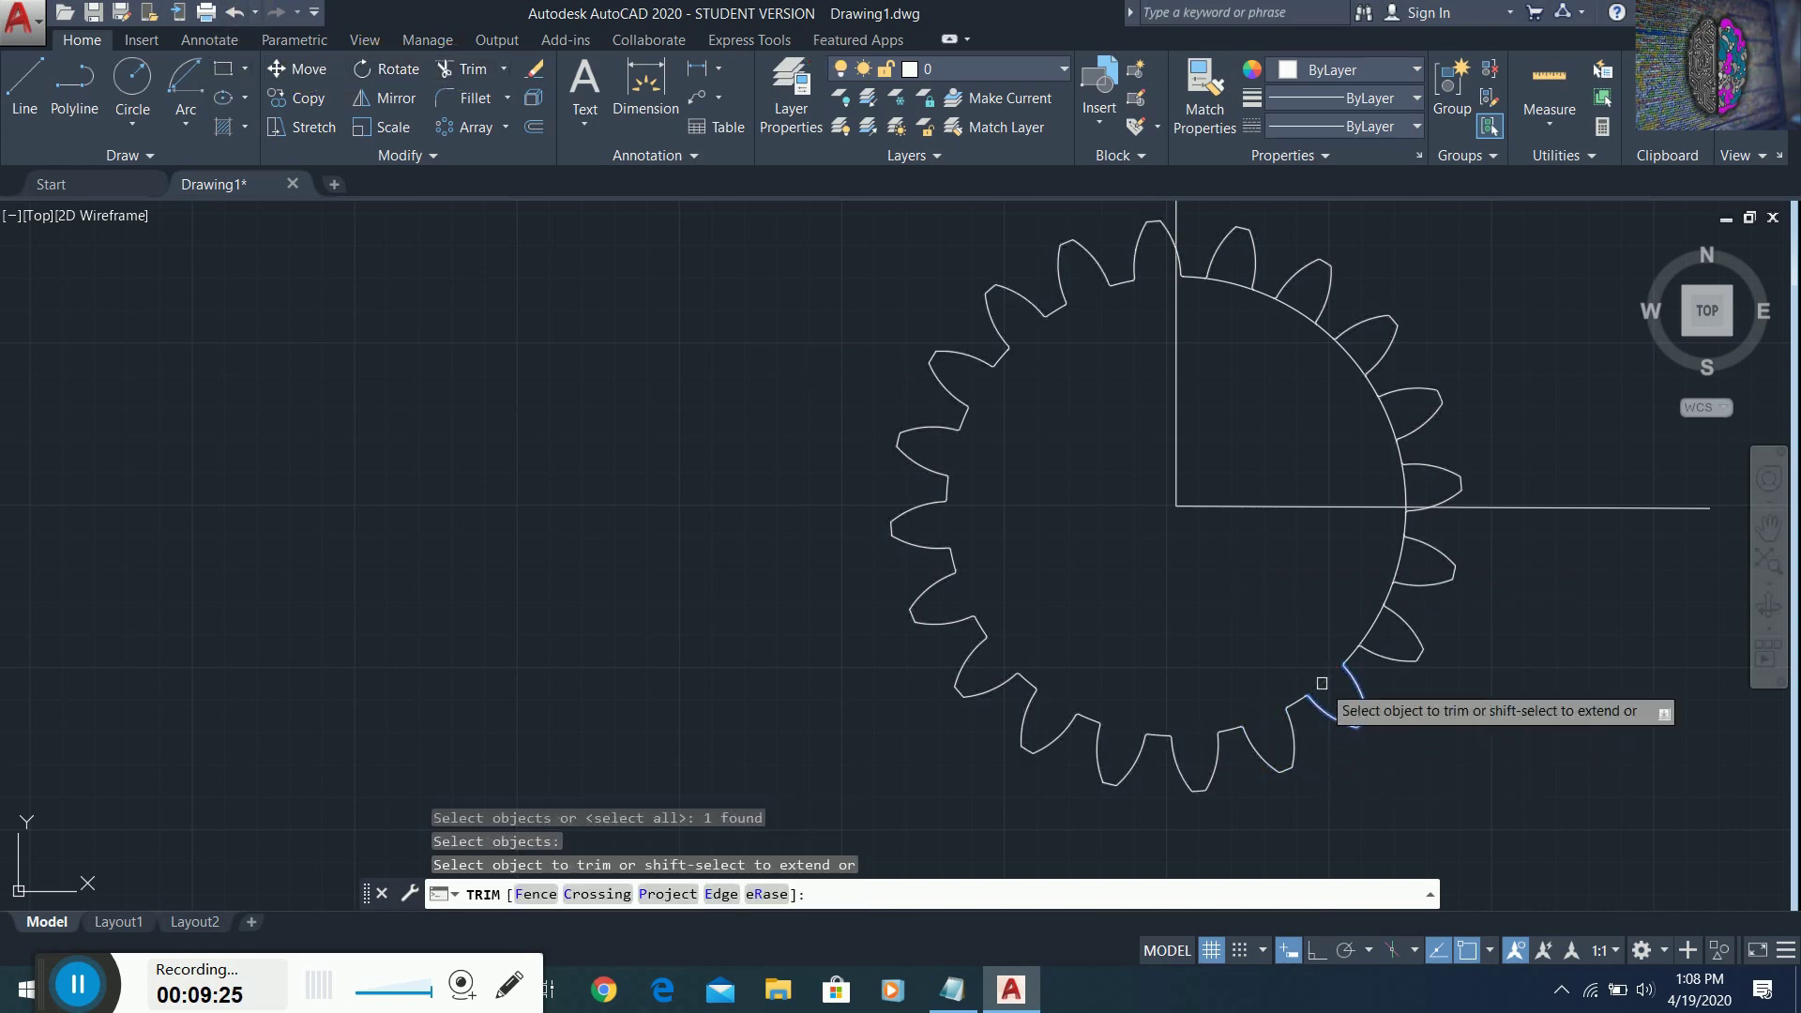
- Trim the root-circle arcs at the bases of the thirteenth and fourteenth teeth counterclockwise from the top, using each tooth as its cutting edge
left_click(450, 74)
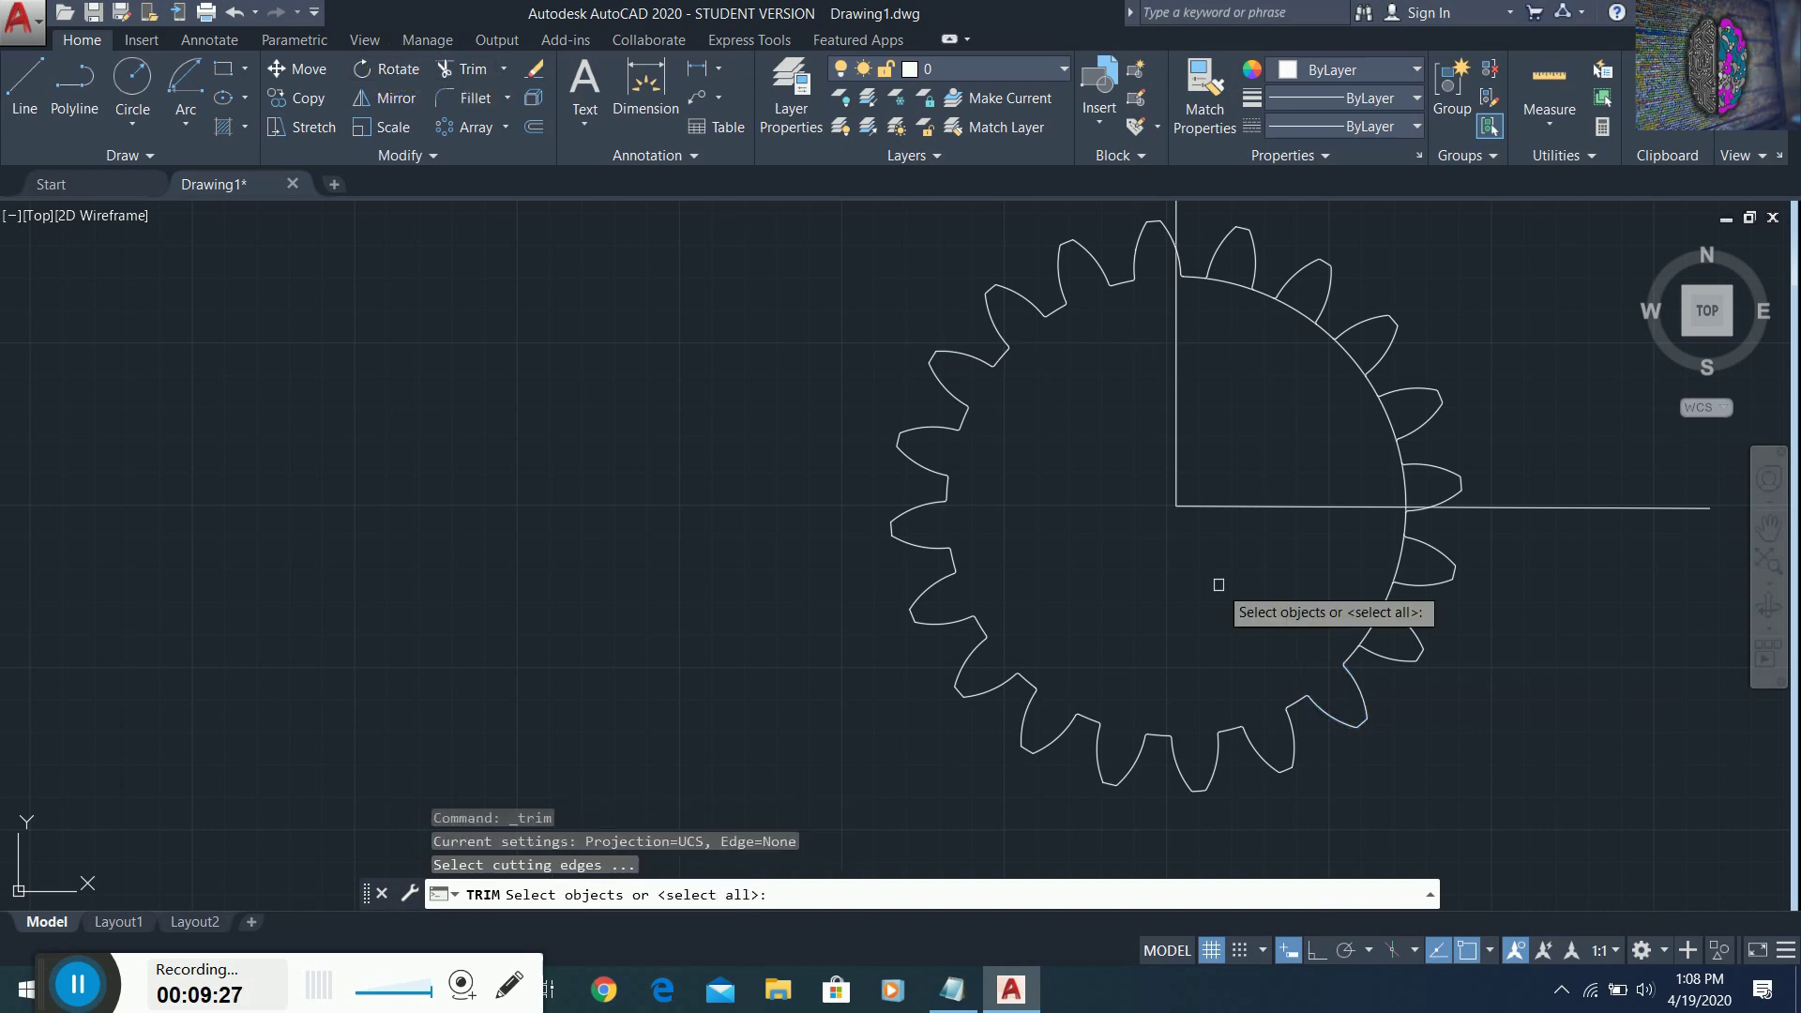
left_click(1390, 651)
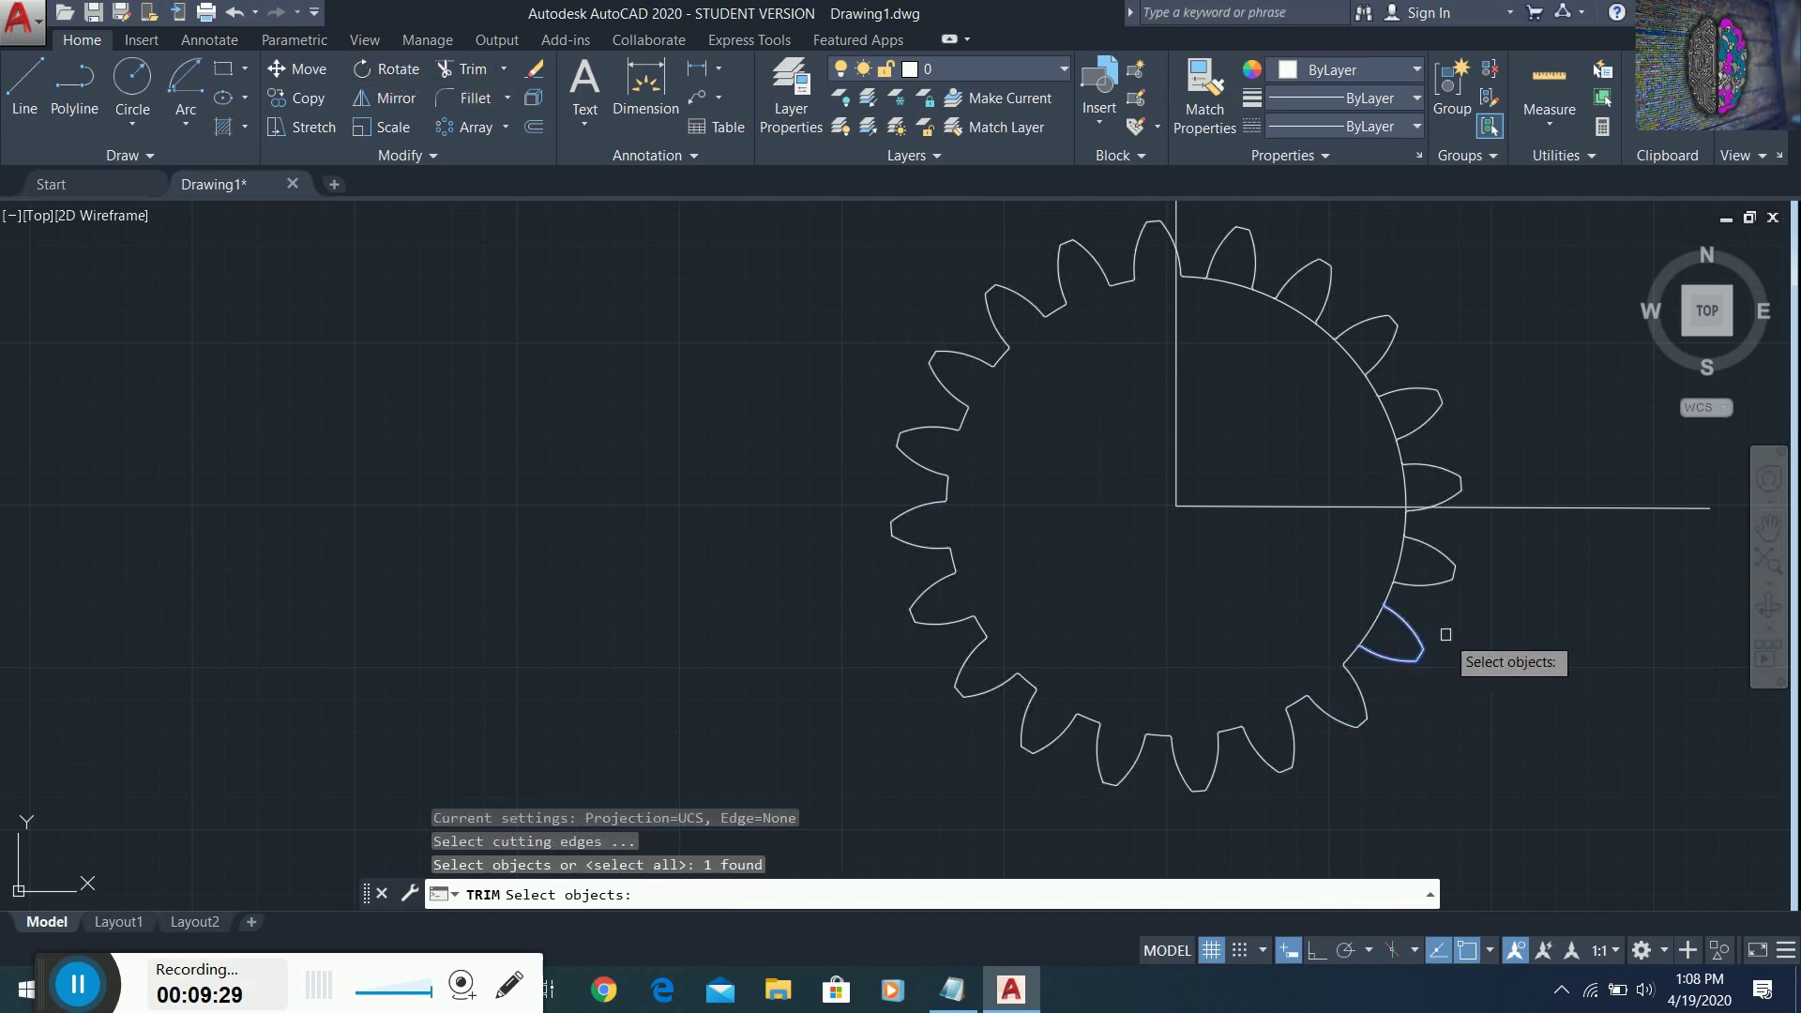
key("Return")
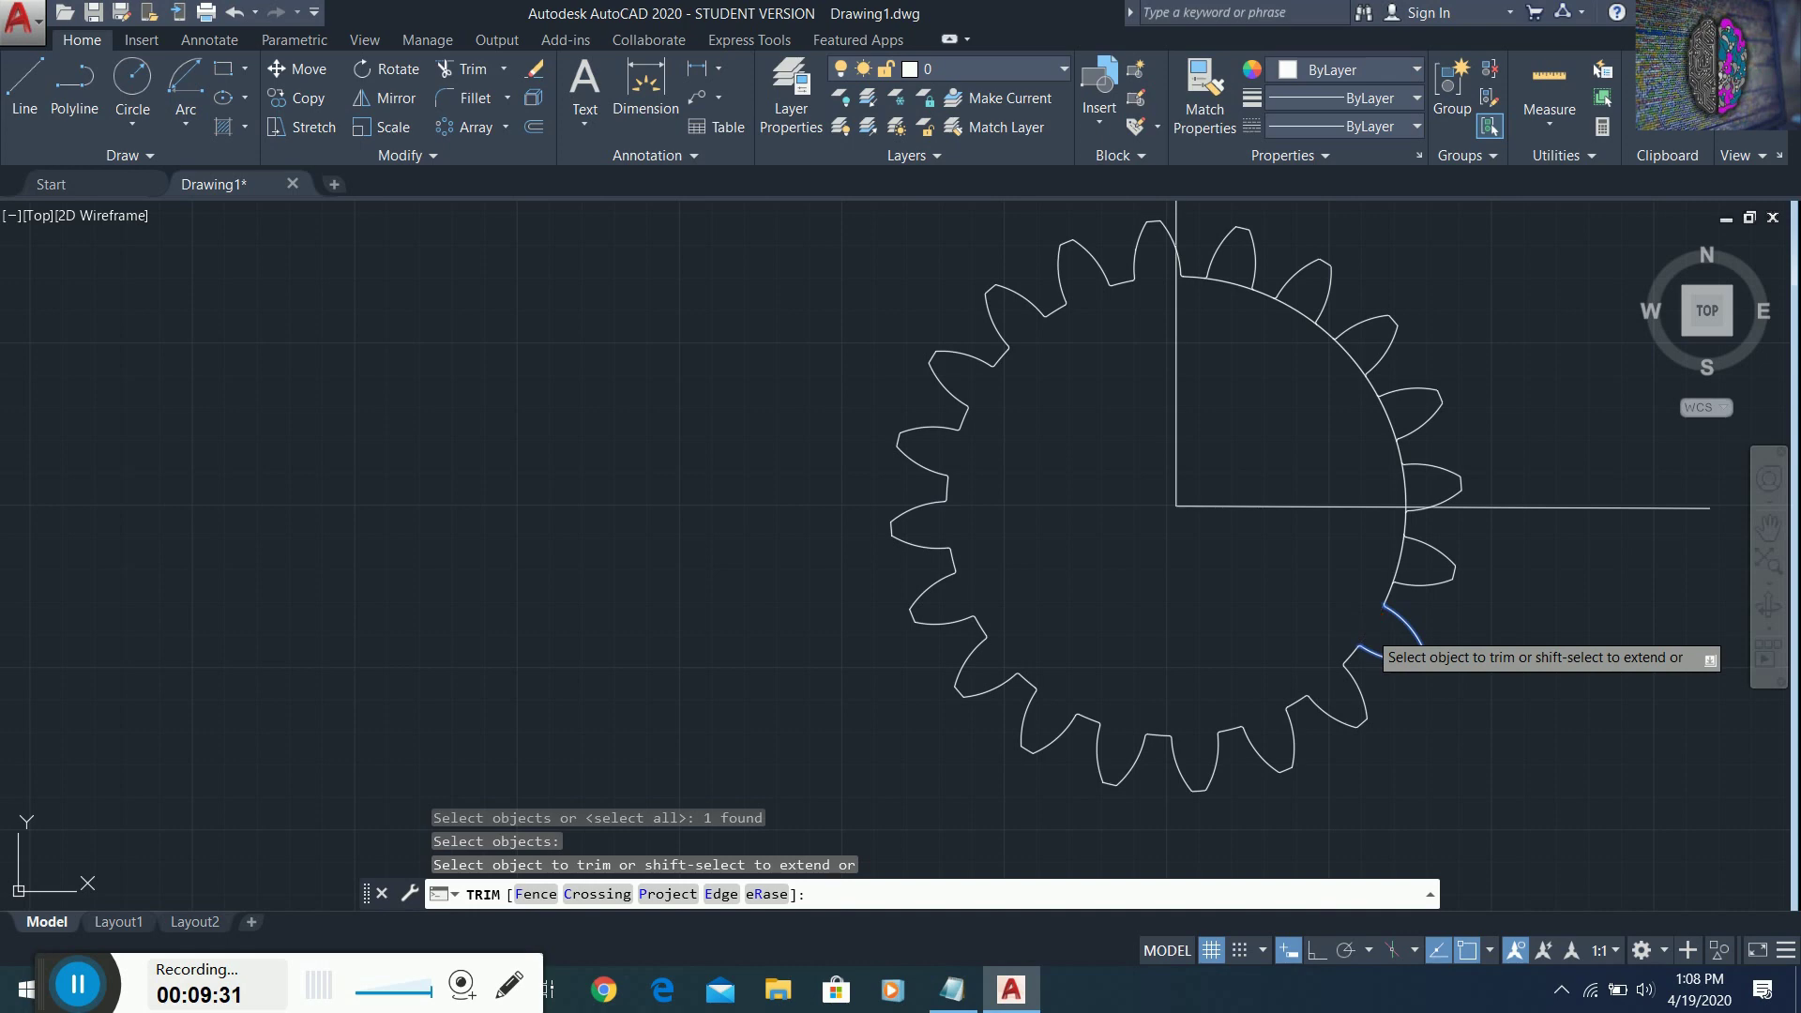
left_click(1372, 630)
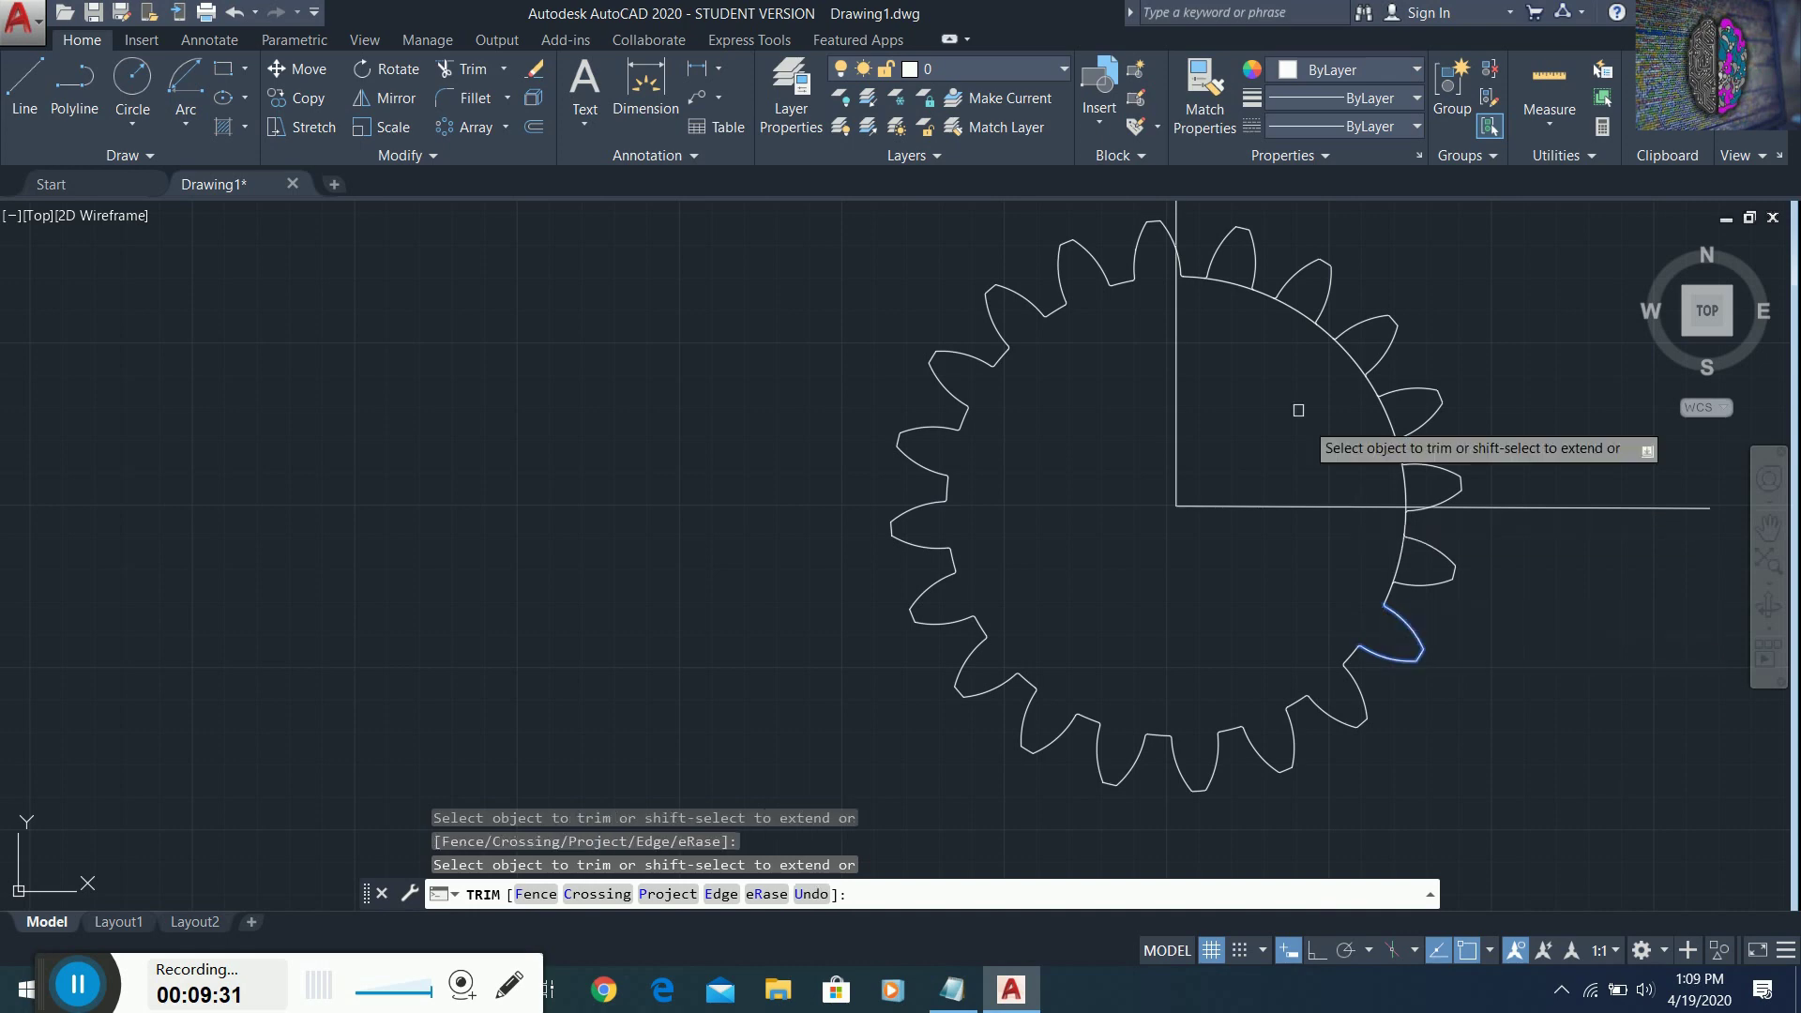
left_click(462, 77)
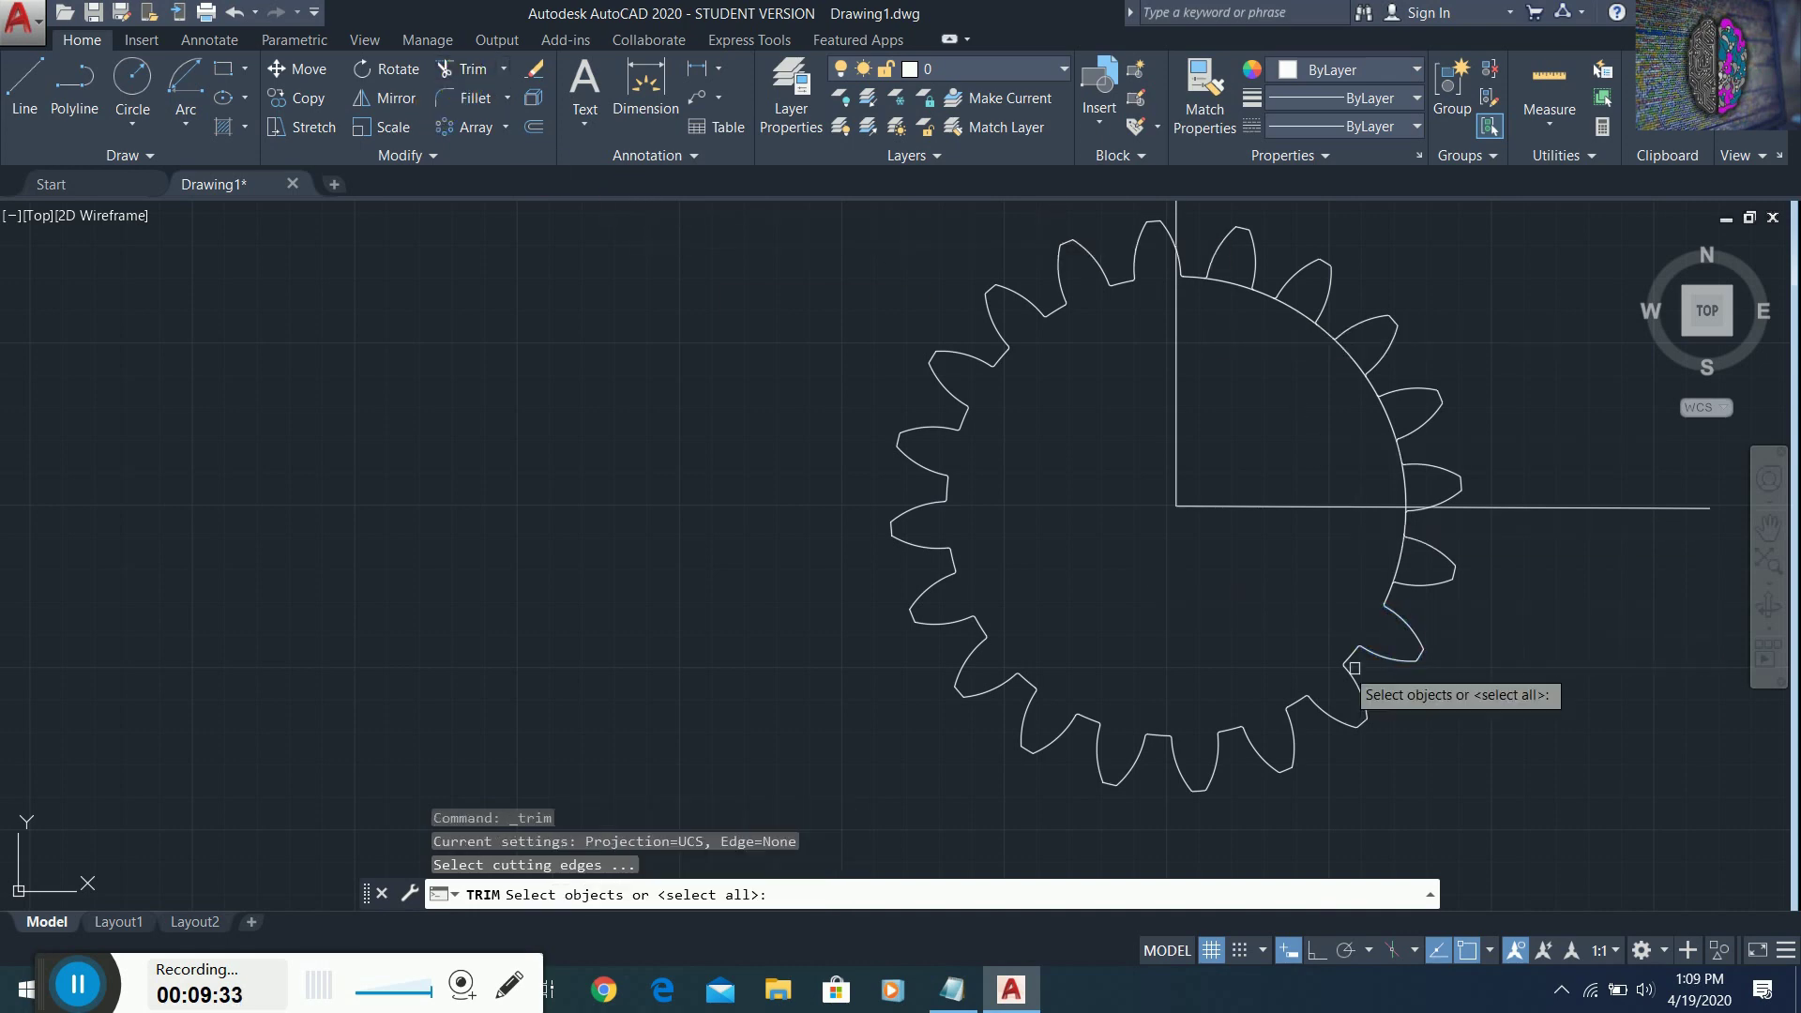
left_click(1412, 584)
key("Return")
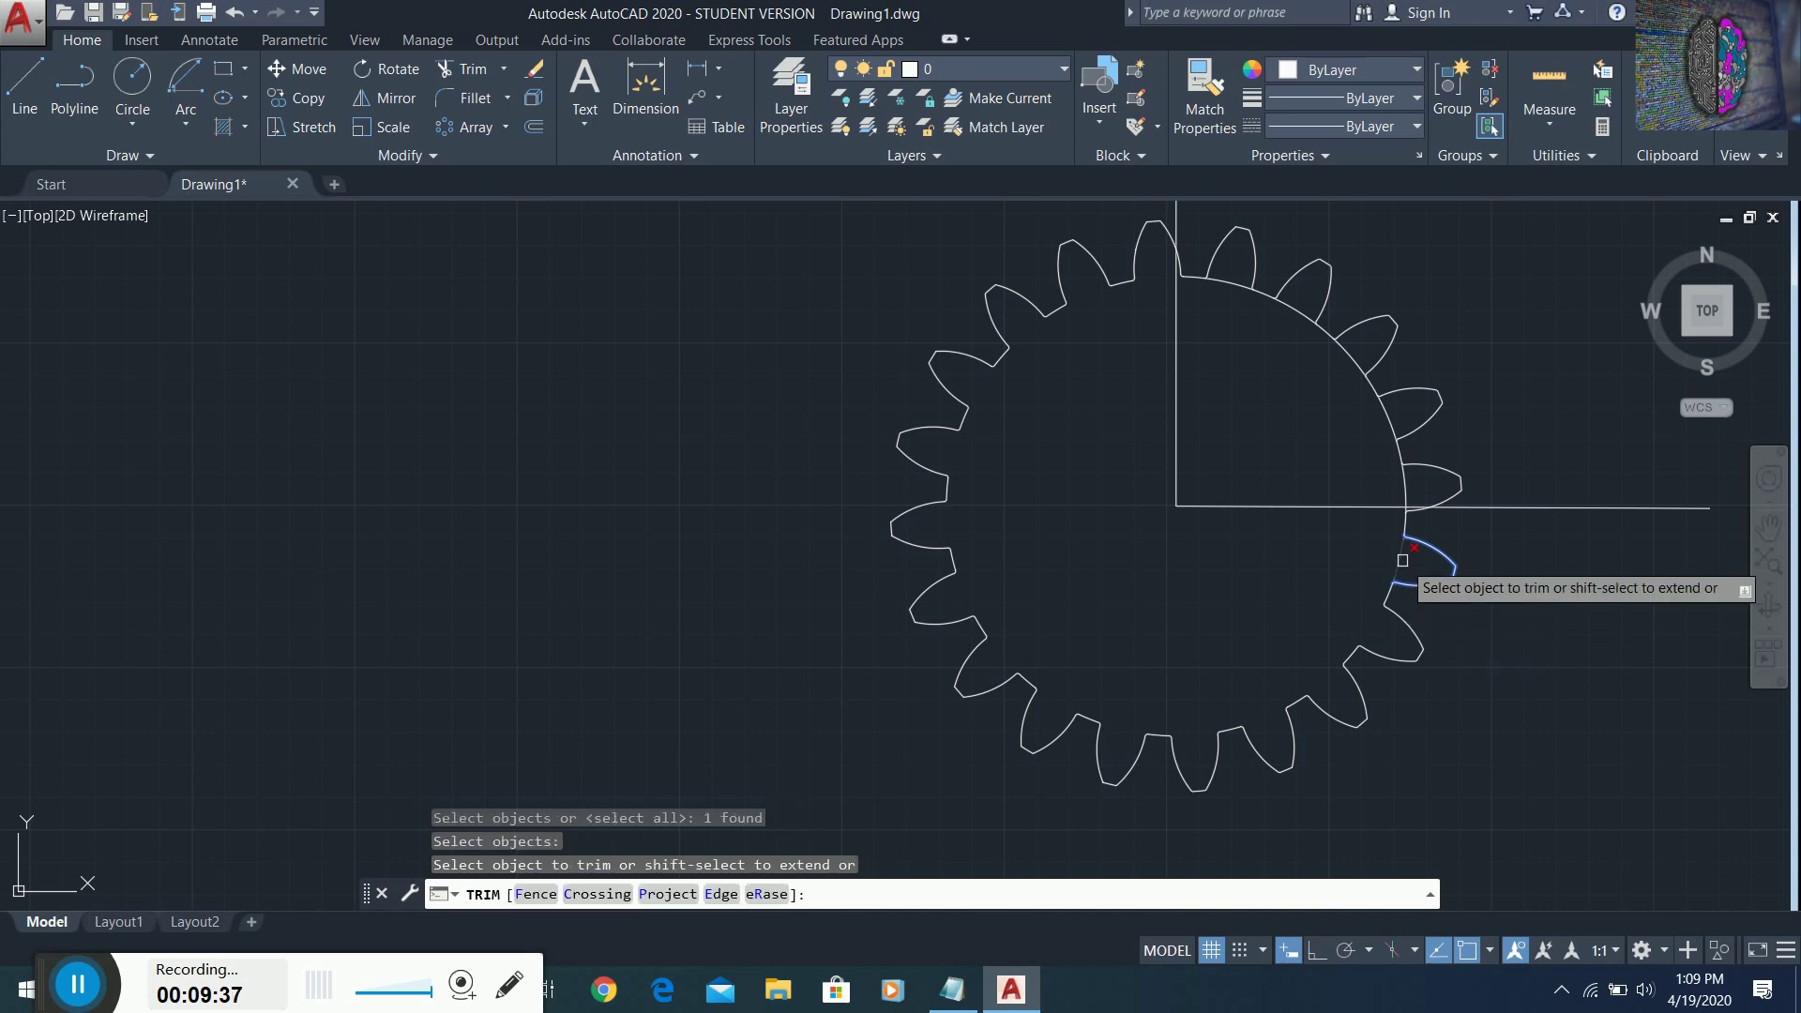
left_click(1402, 560)
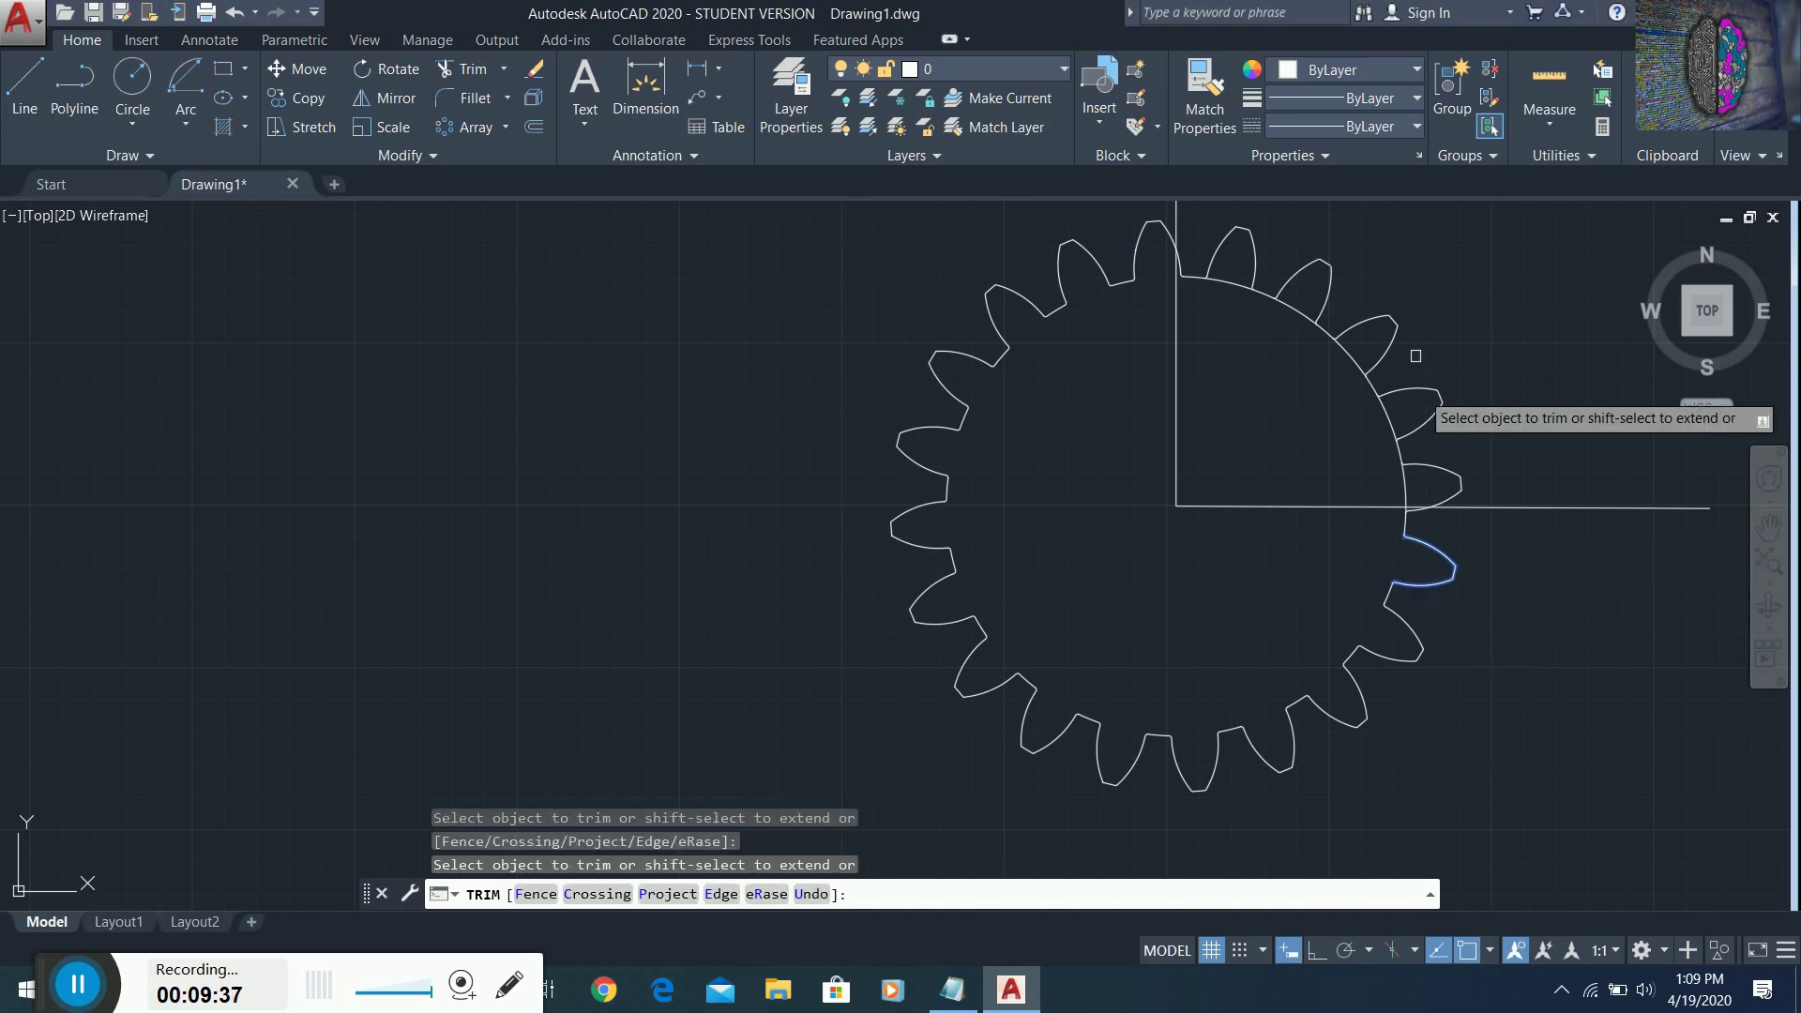
- Trim the root-circle arcs under the tooth crossing the horizontal line and the next tooth counterclockwise, using each tooth as its cutting edge
left_click(472, 75)
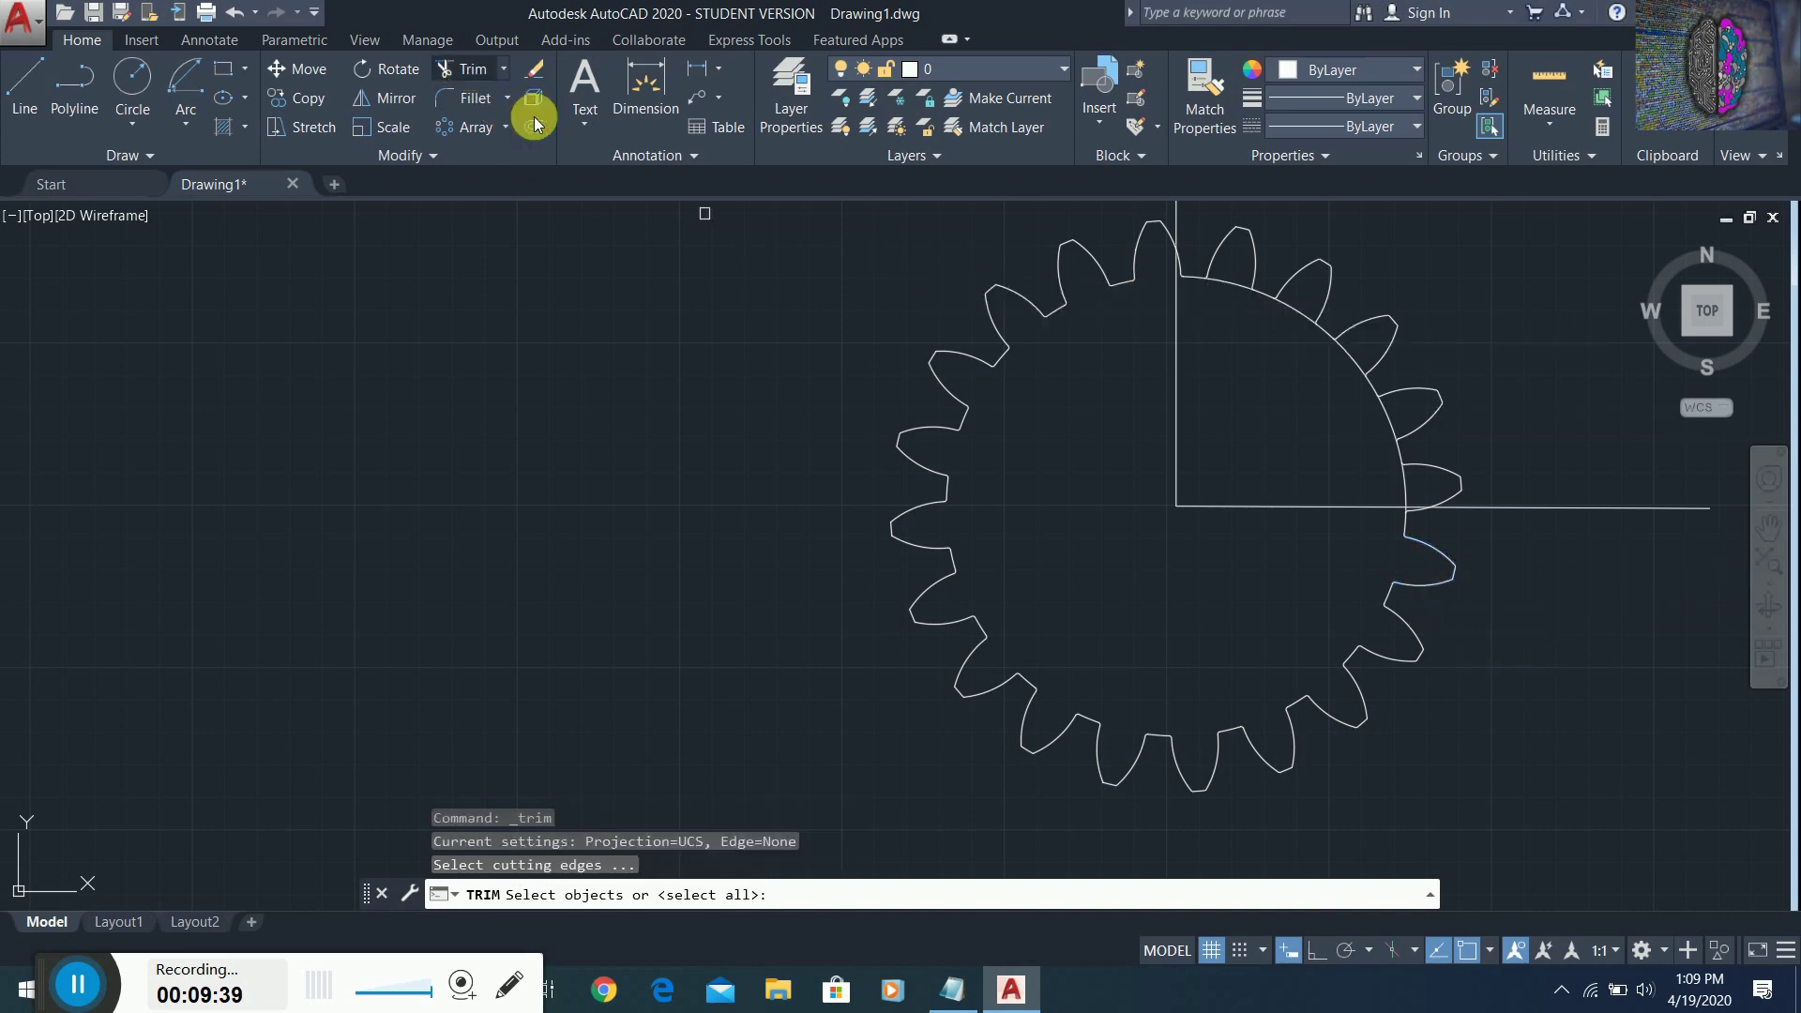
left_click(1444, 470)
key("Return")
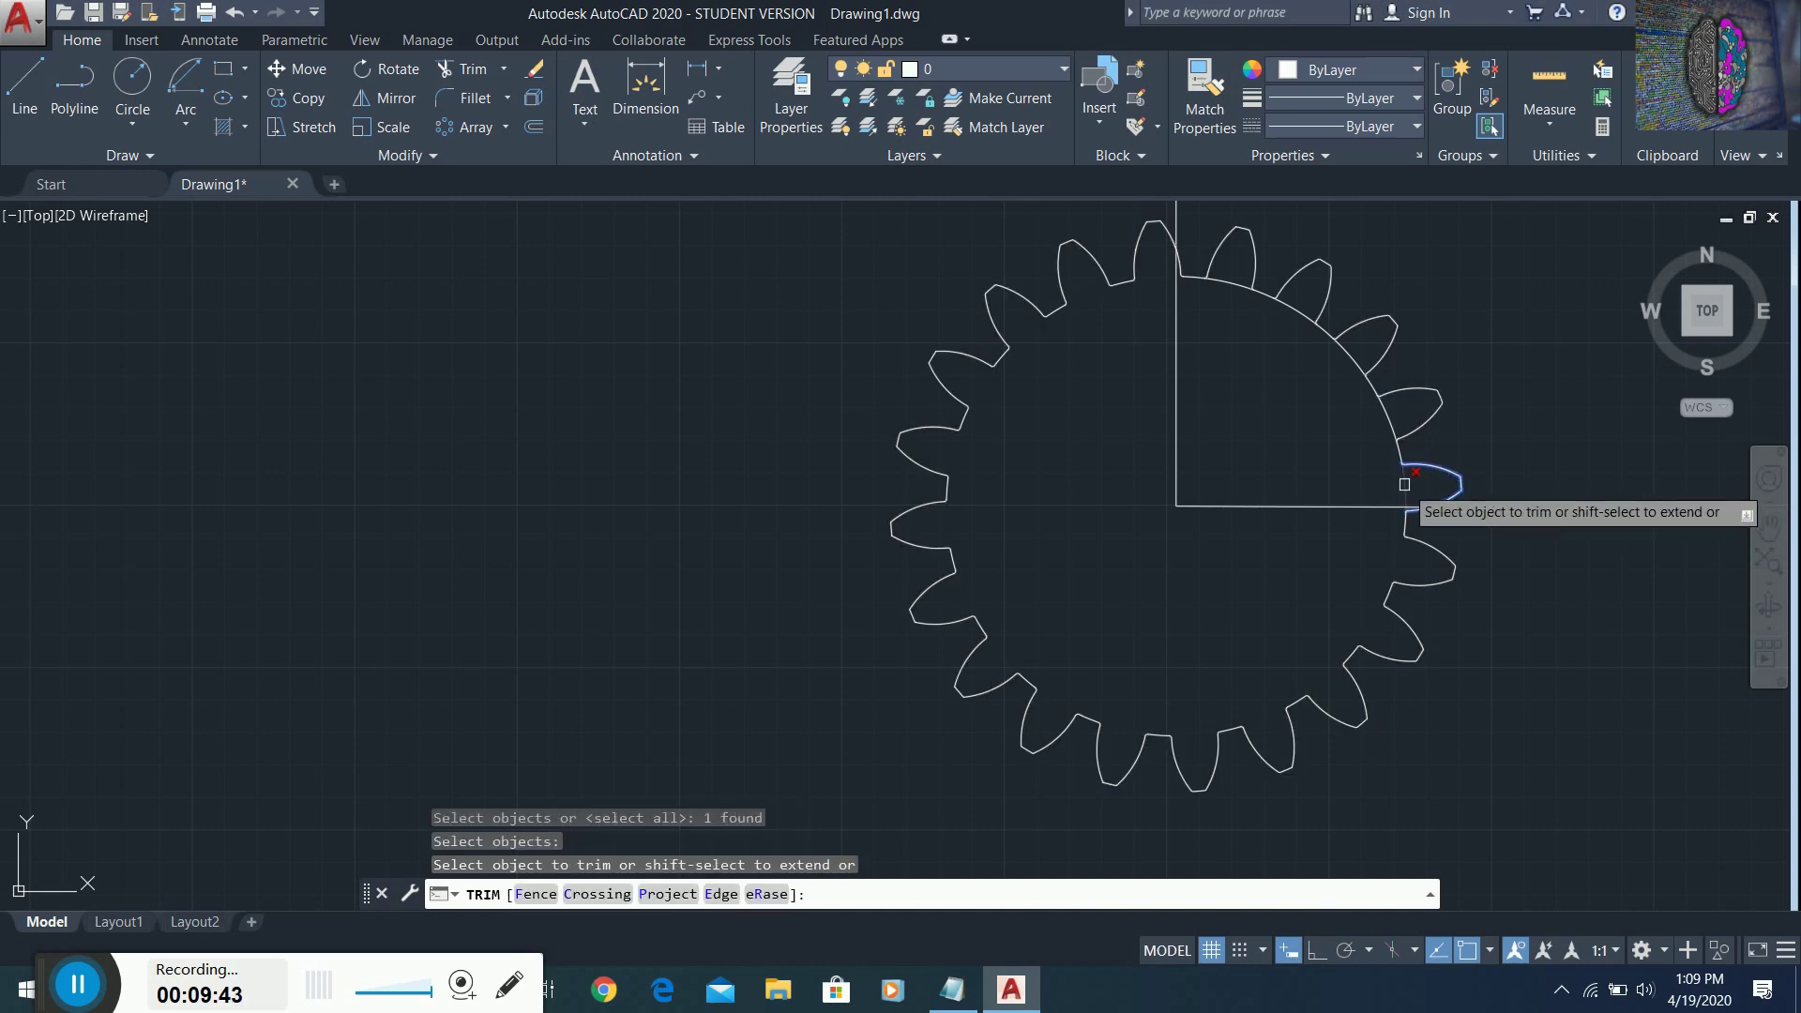
left_click(1405, 484)
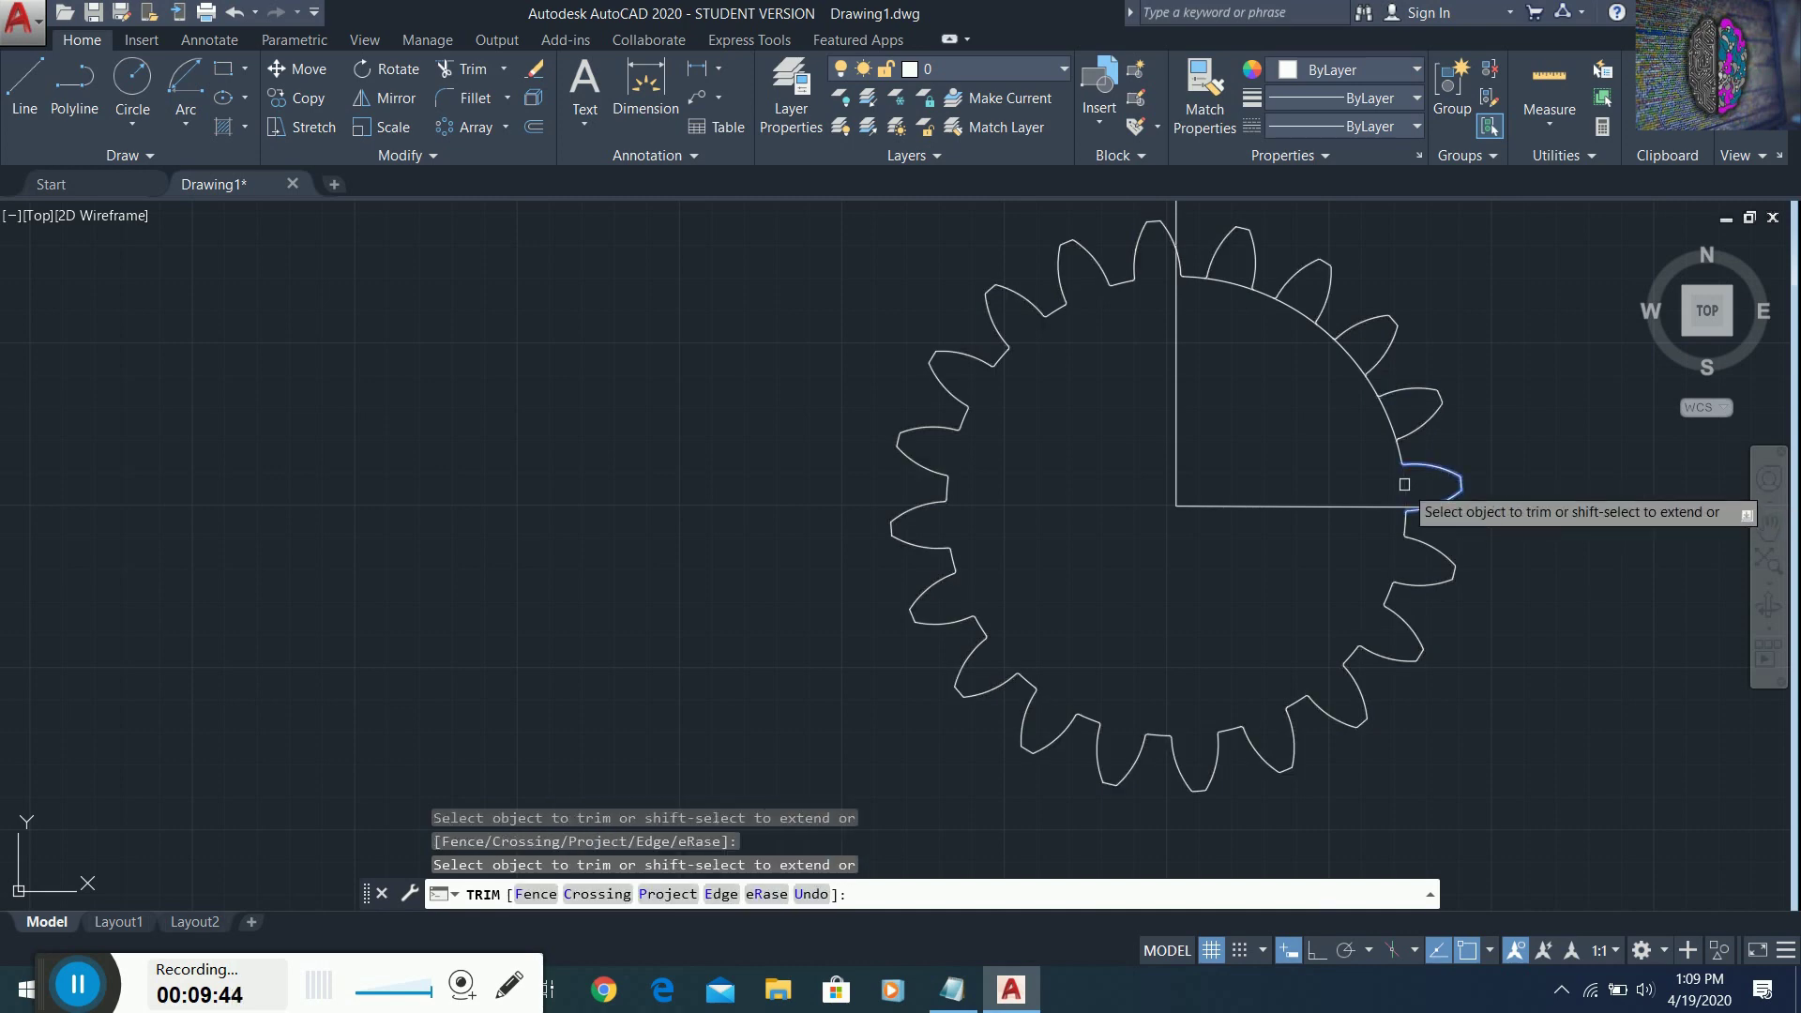
left_click(477, 75)
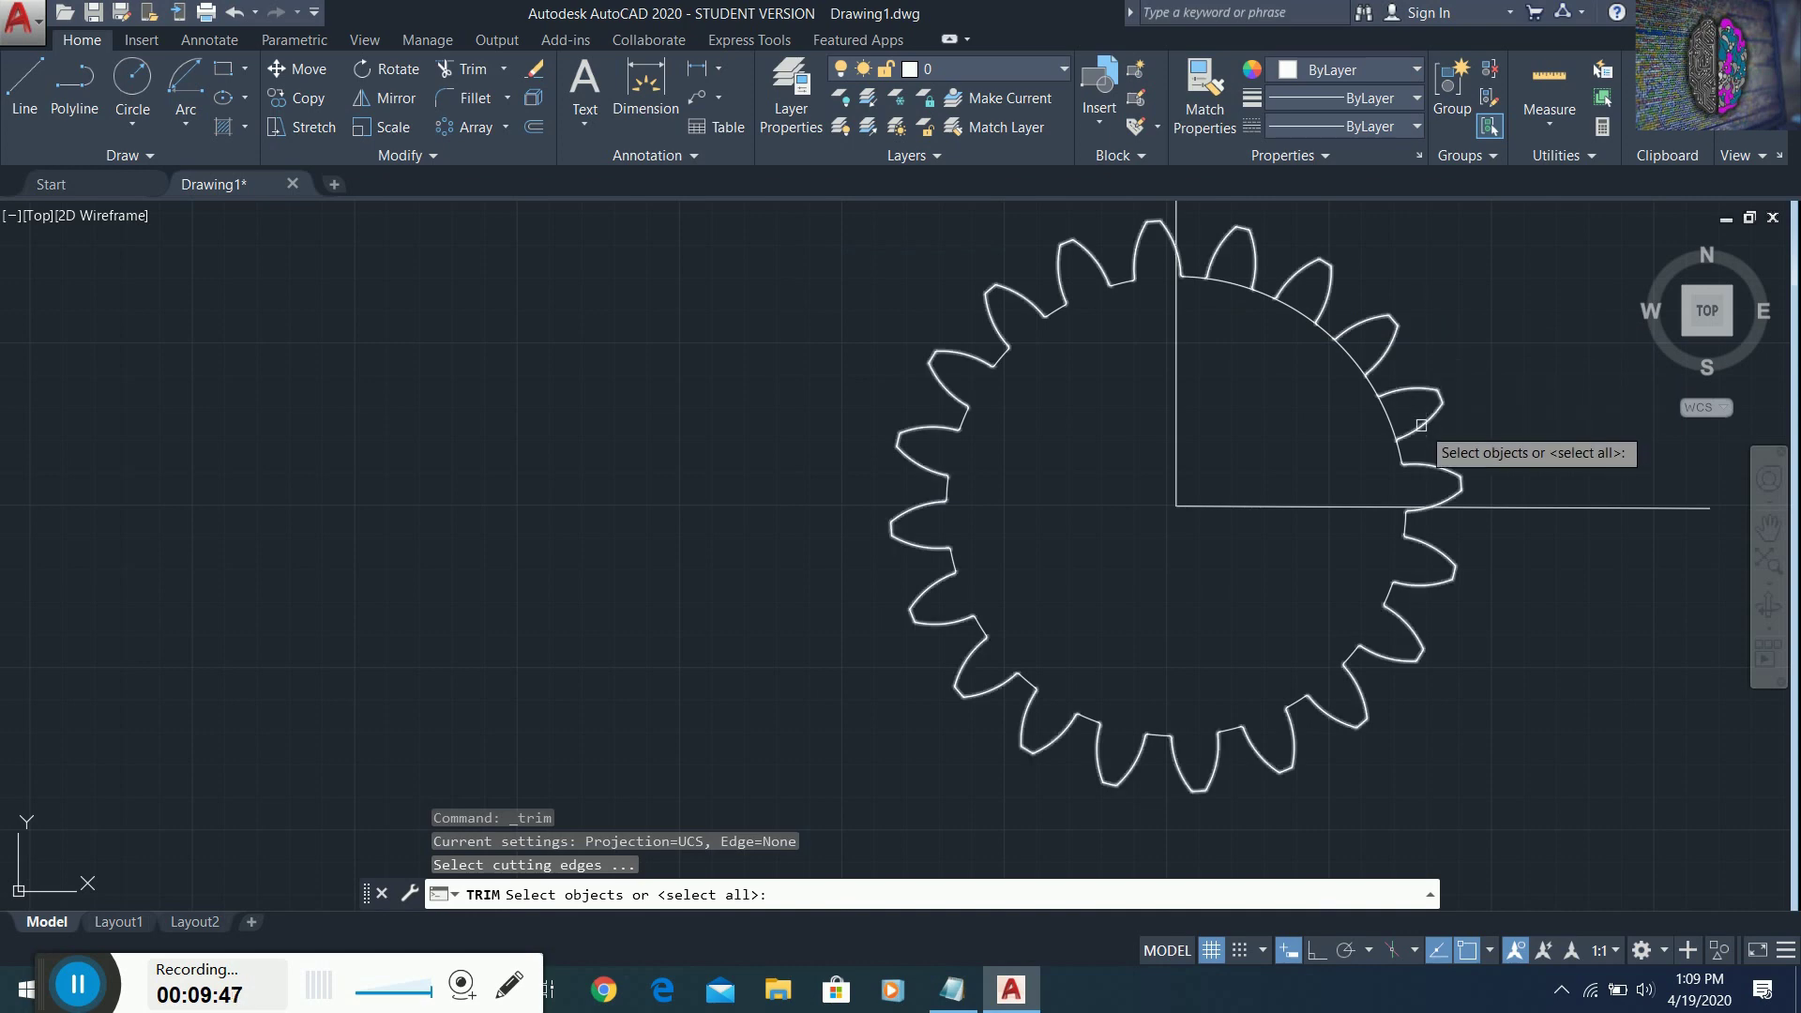
left_click(1393, 390)
key("Return")
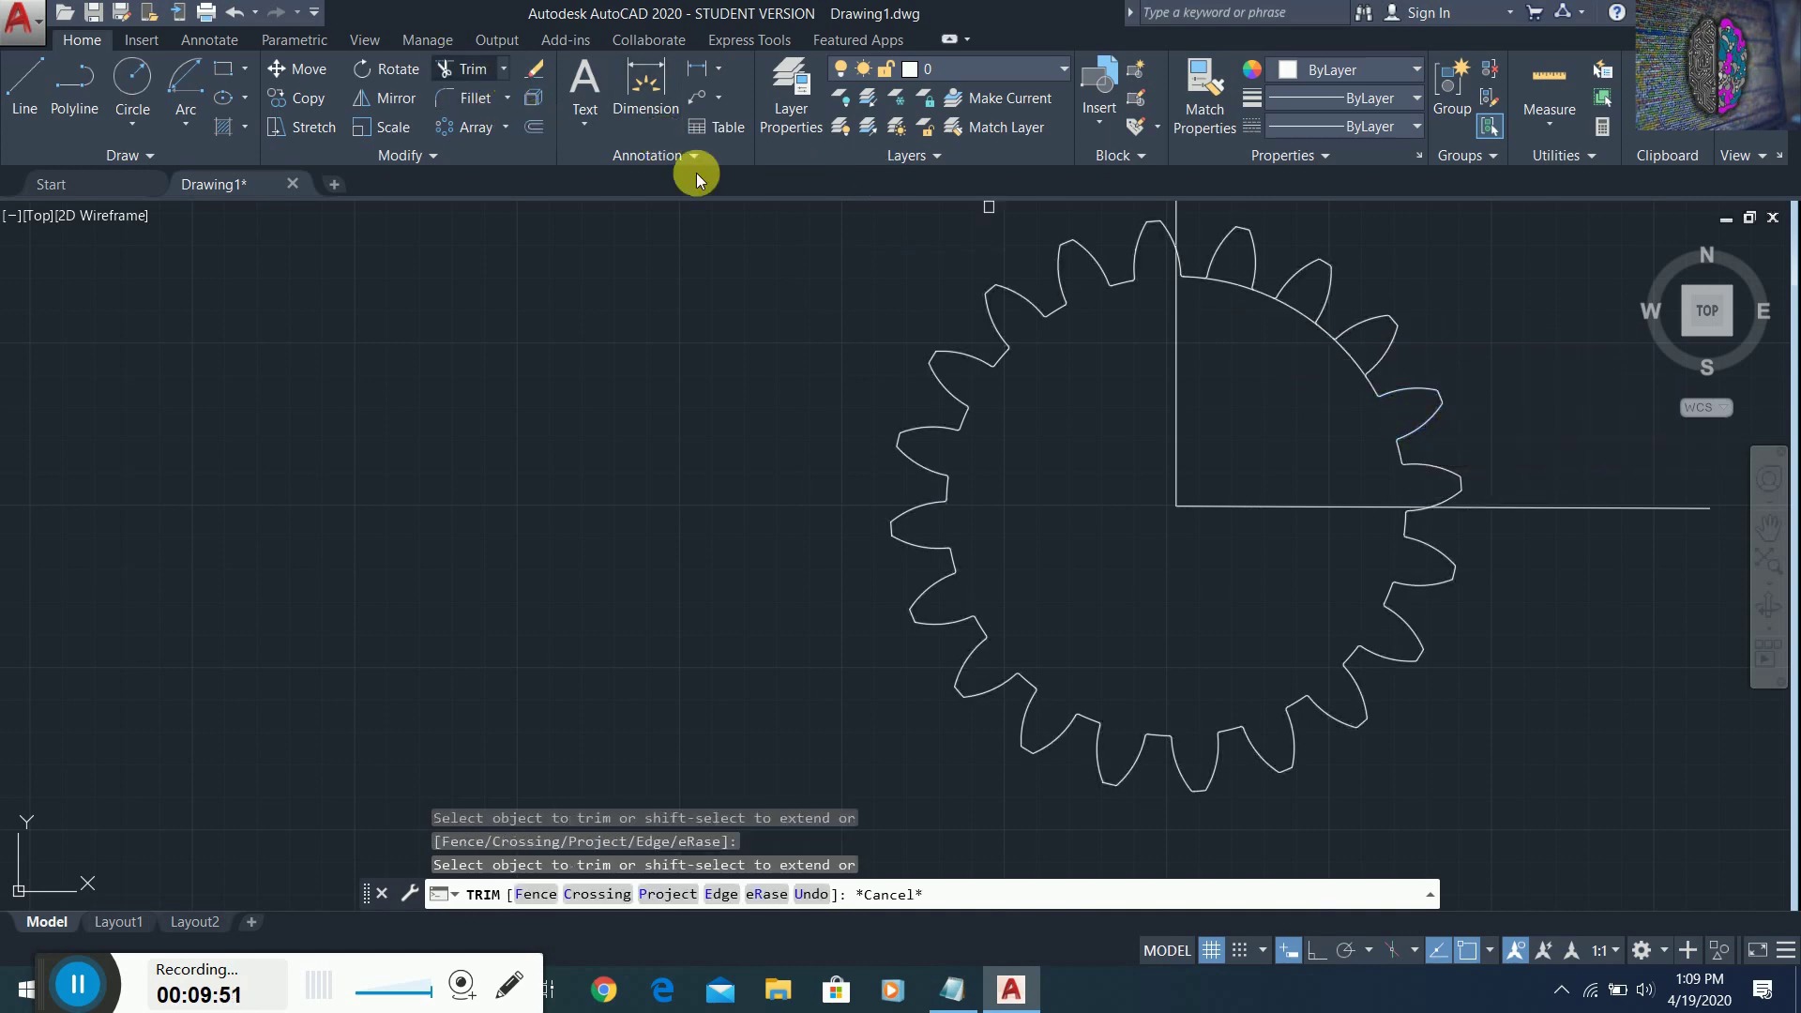
- Trim the root-circle arcs under the third and second teeth clockwise from the vertical line, using each tooth as its cutting edge
key("Return")
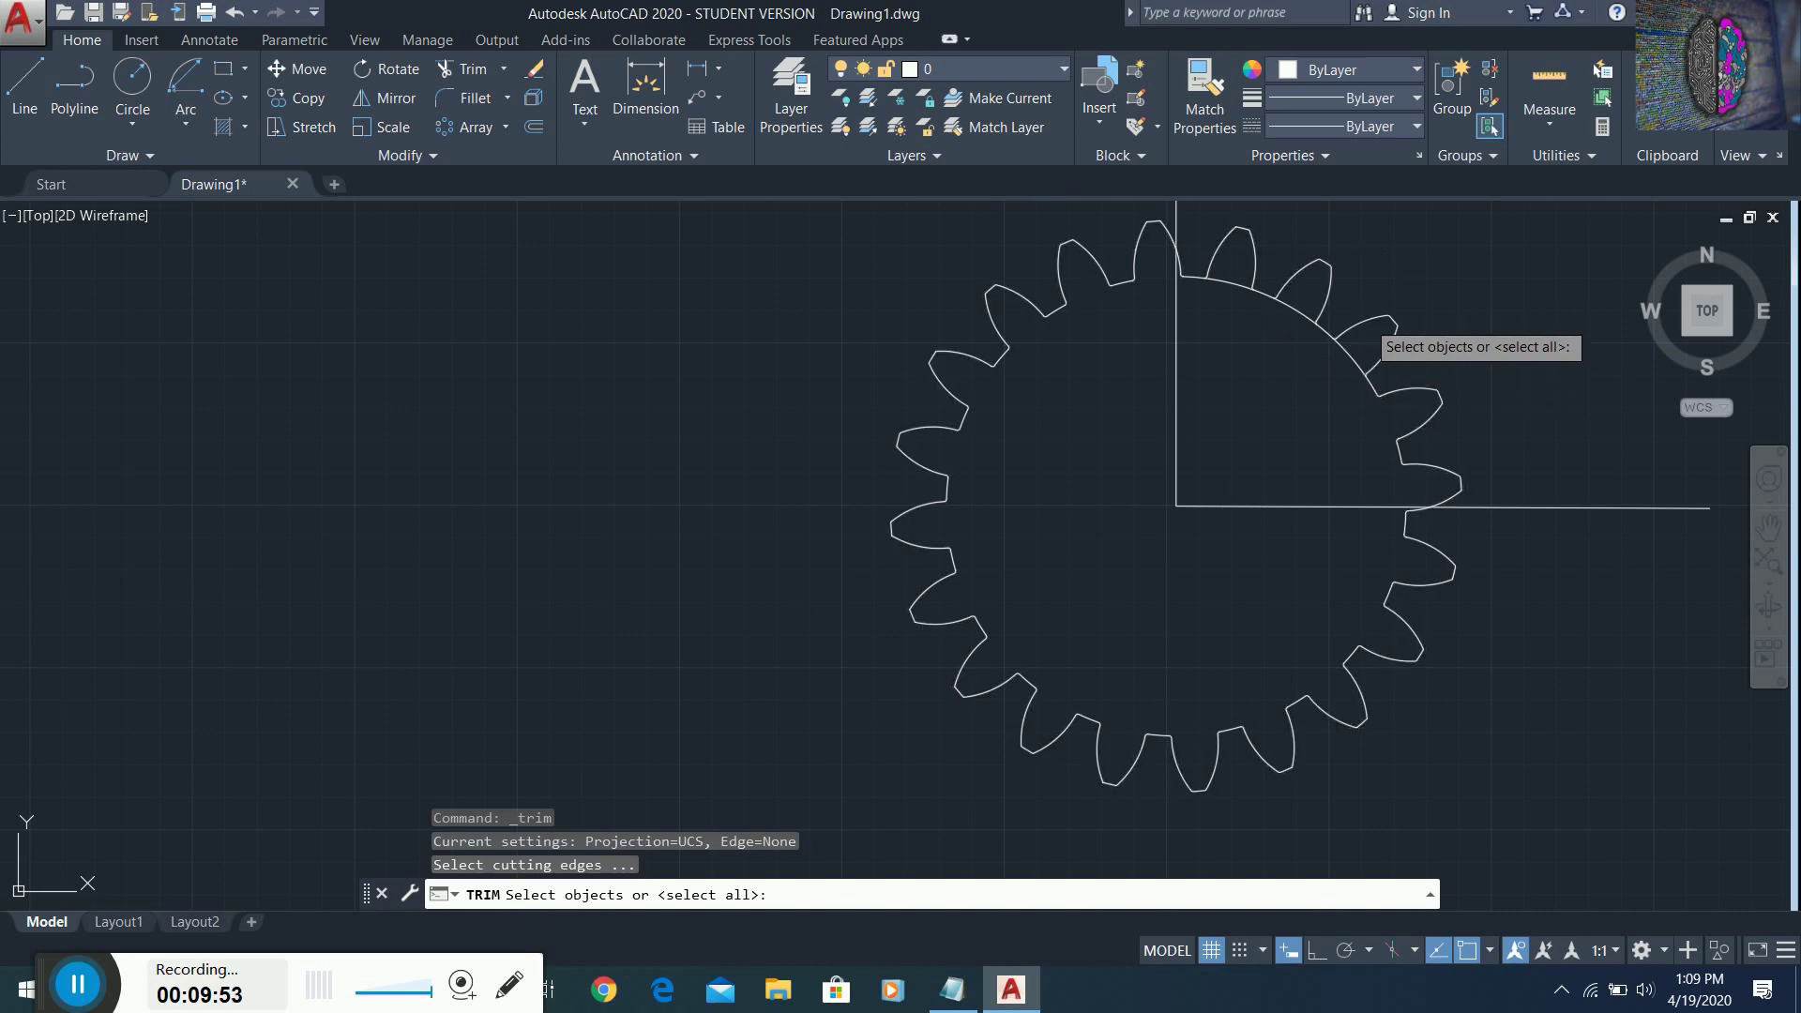
left_click(1385, 349)
key("Return")
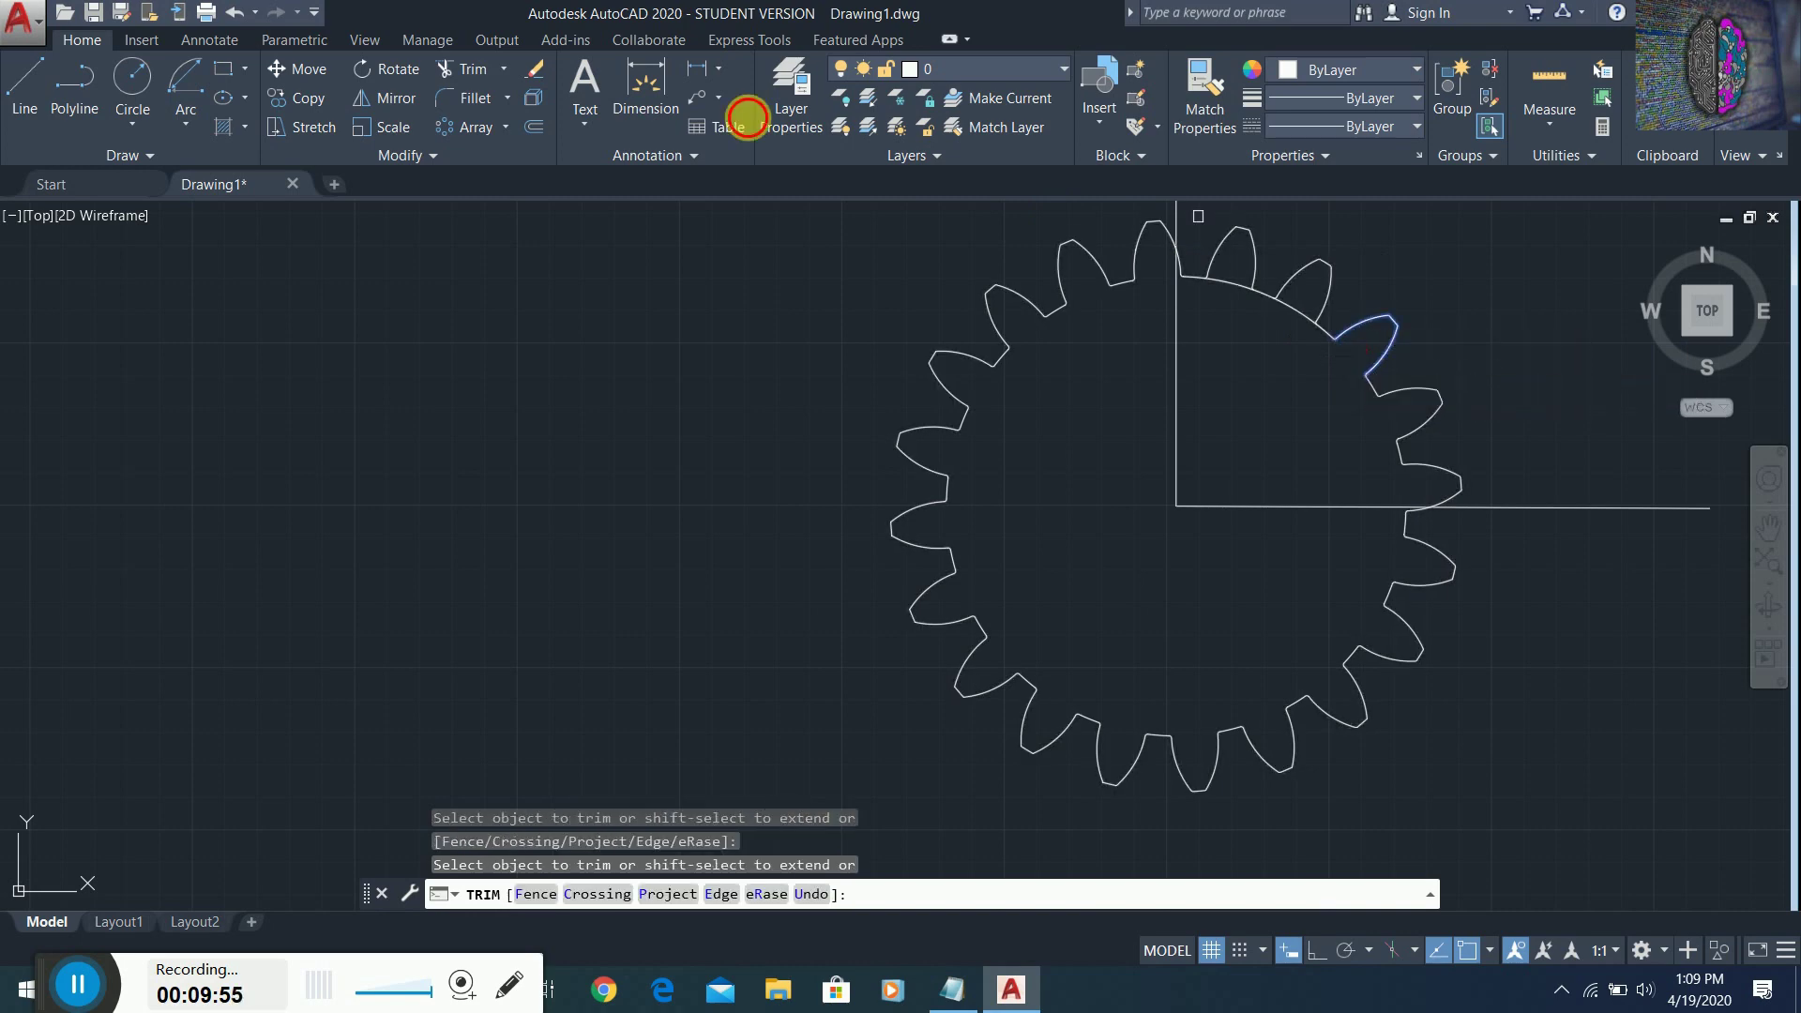
left_click(484, 79)
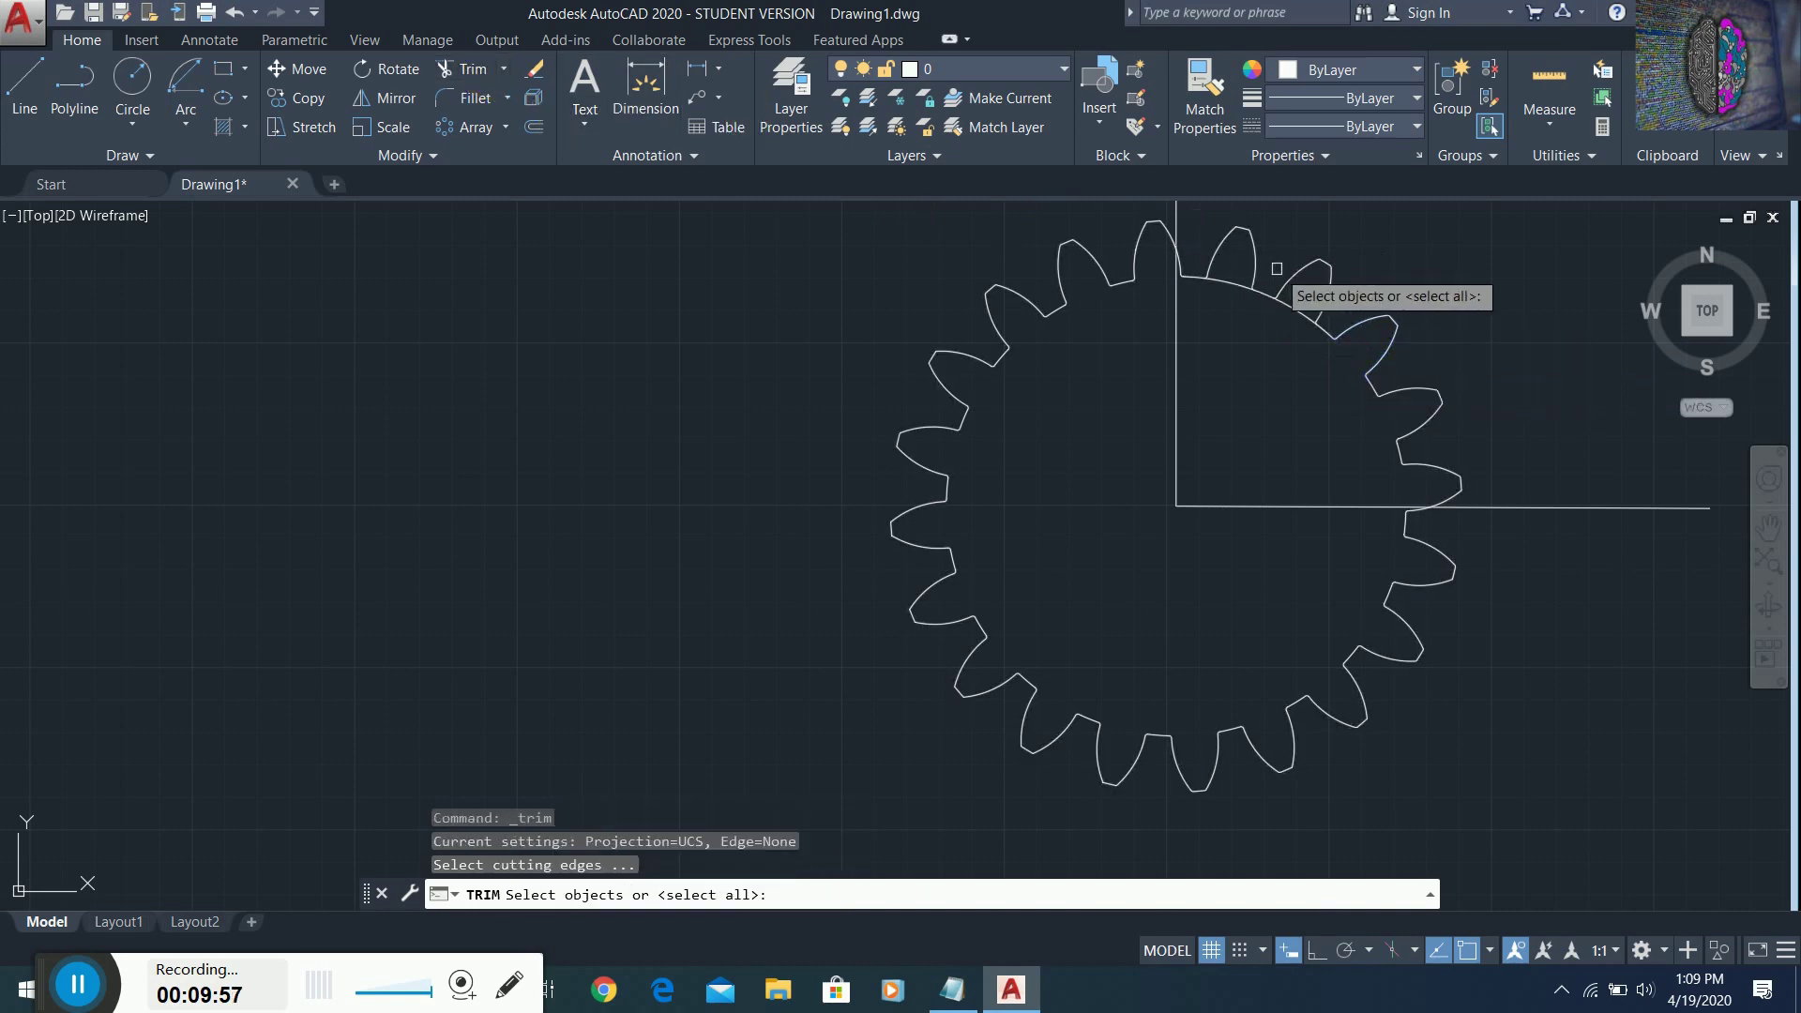
left_click(1324, 286)
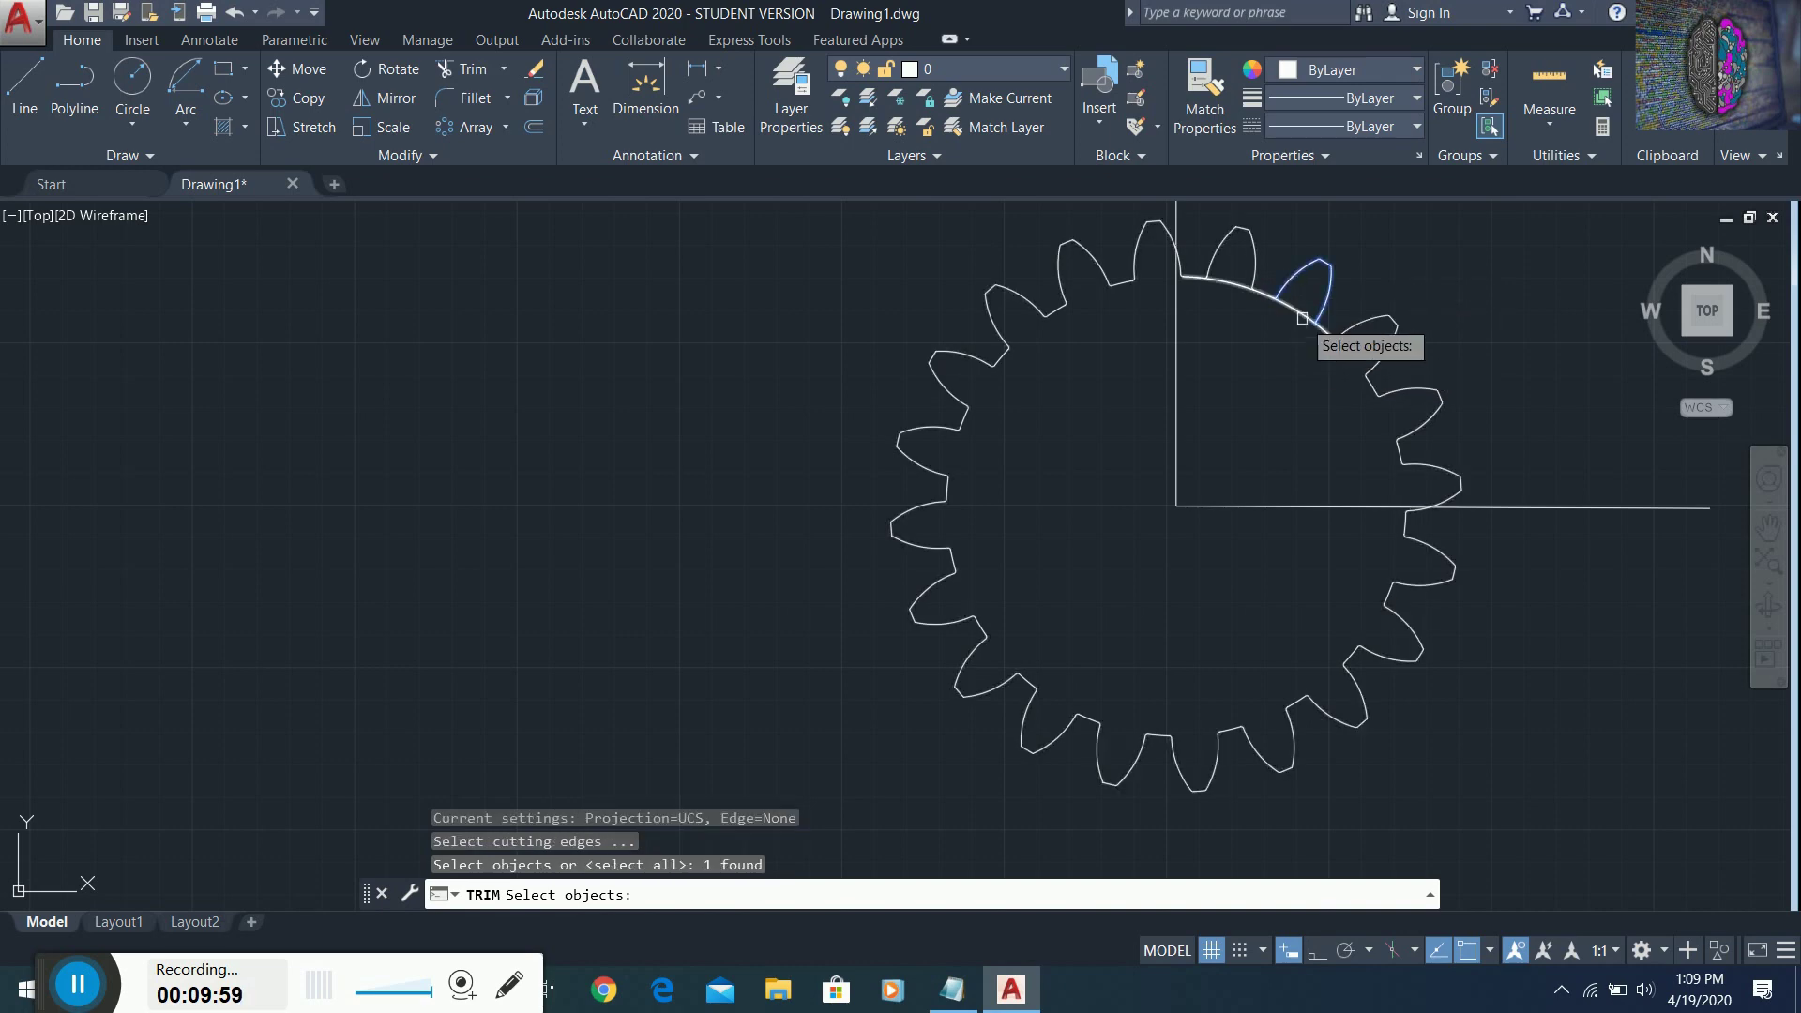
key("Return")
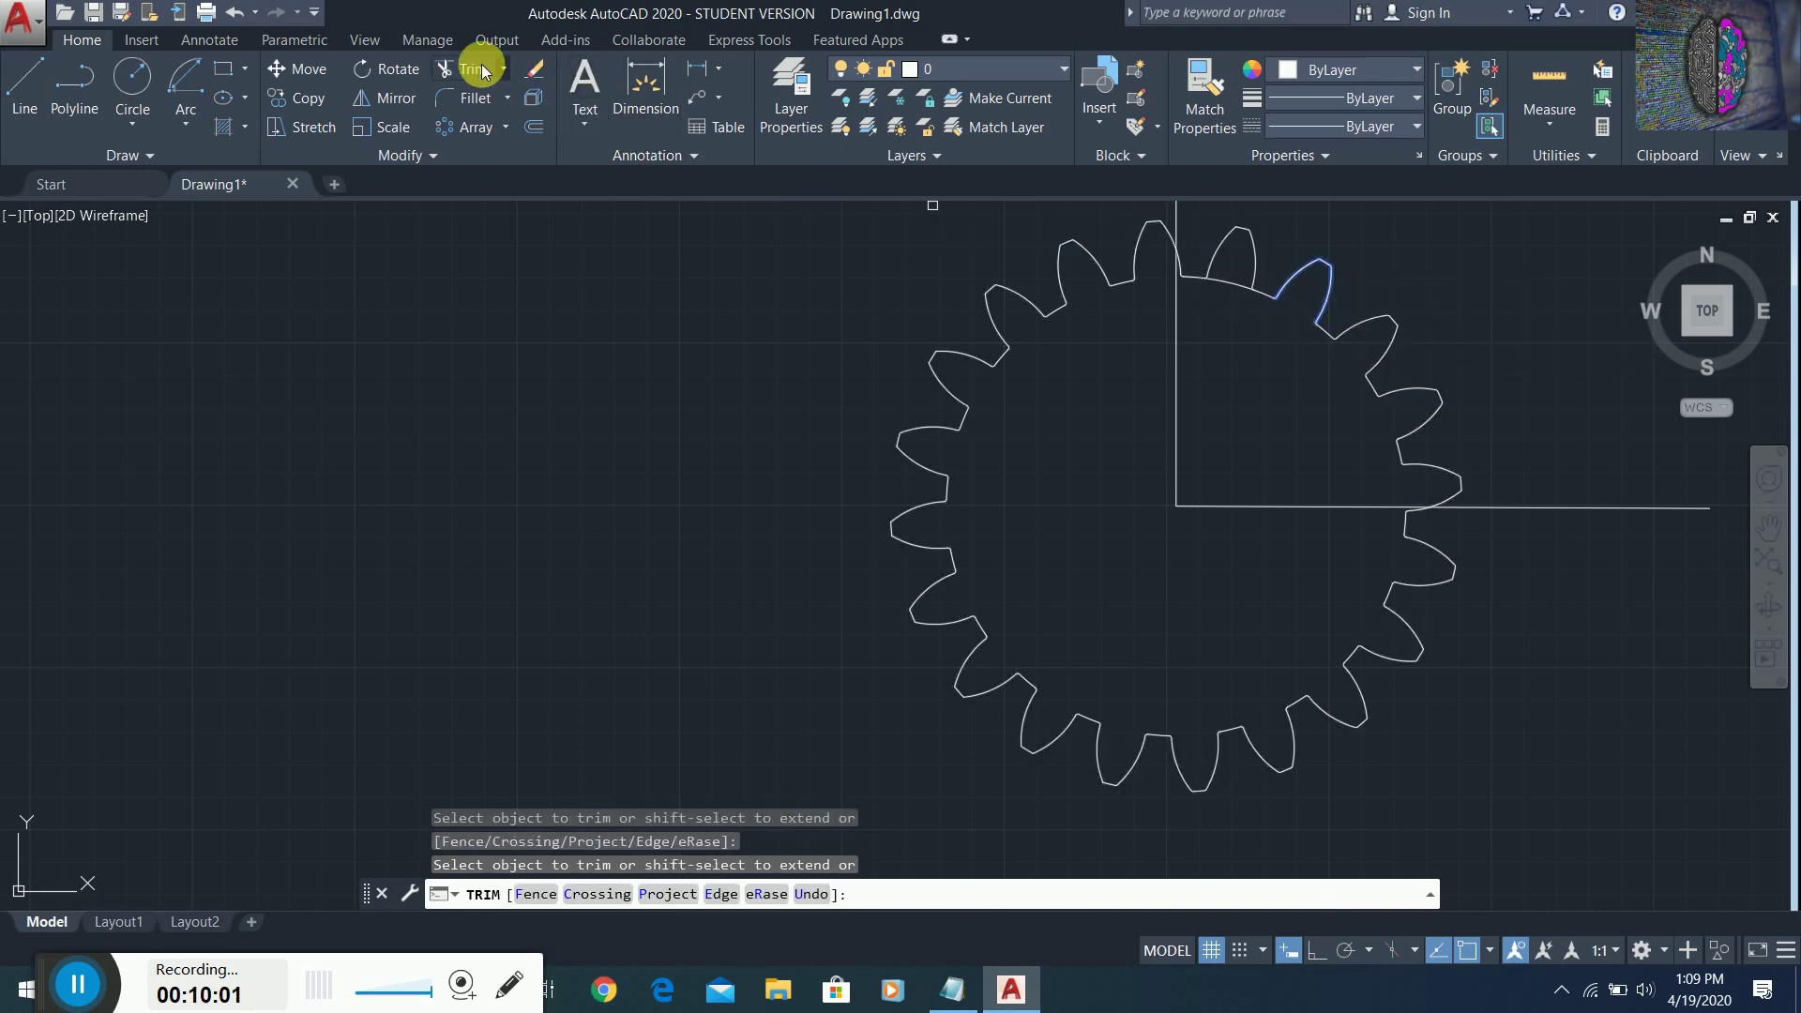
- Trim the last root-circle arc under the first tooth clockwise from the vertical line, using that tooth as the cutting edge
left_click(475, 71)
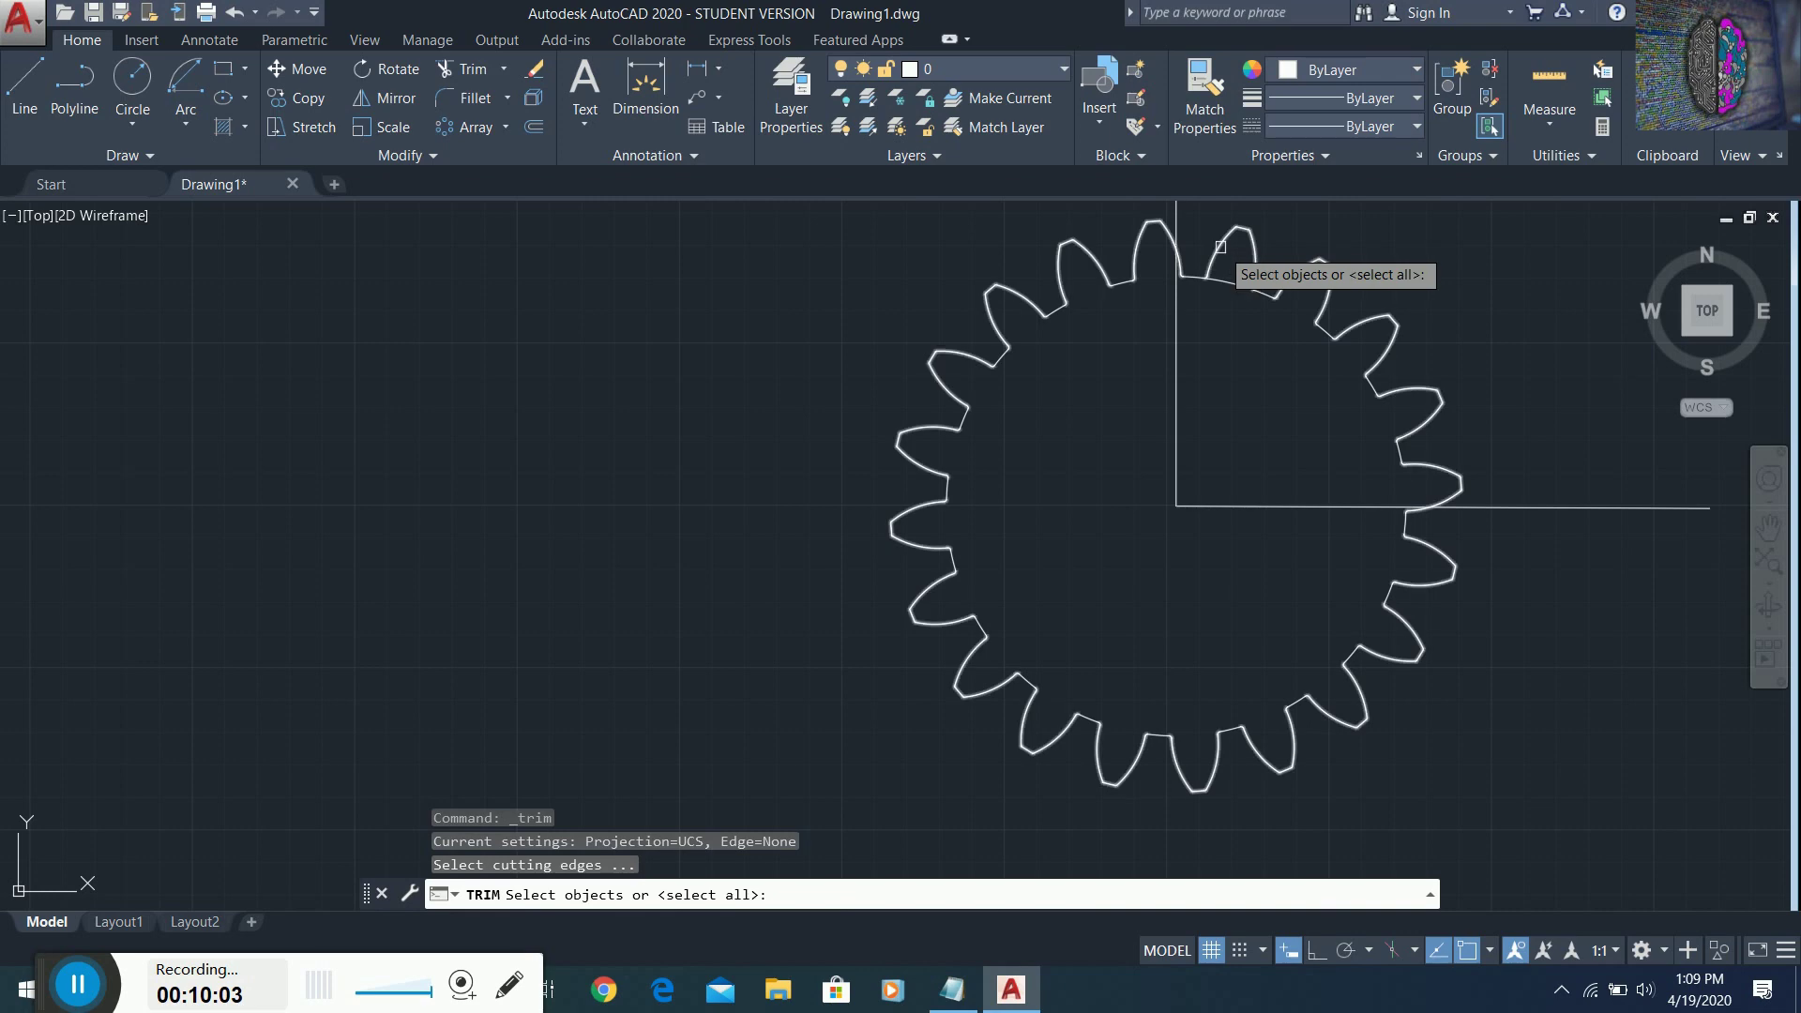
left_click(1229, 293)
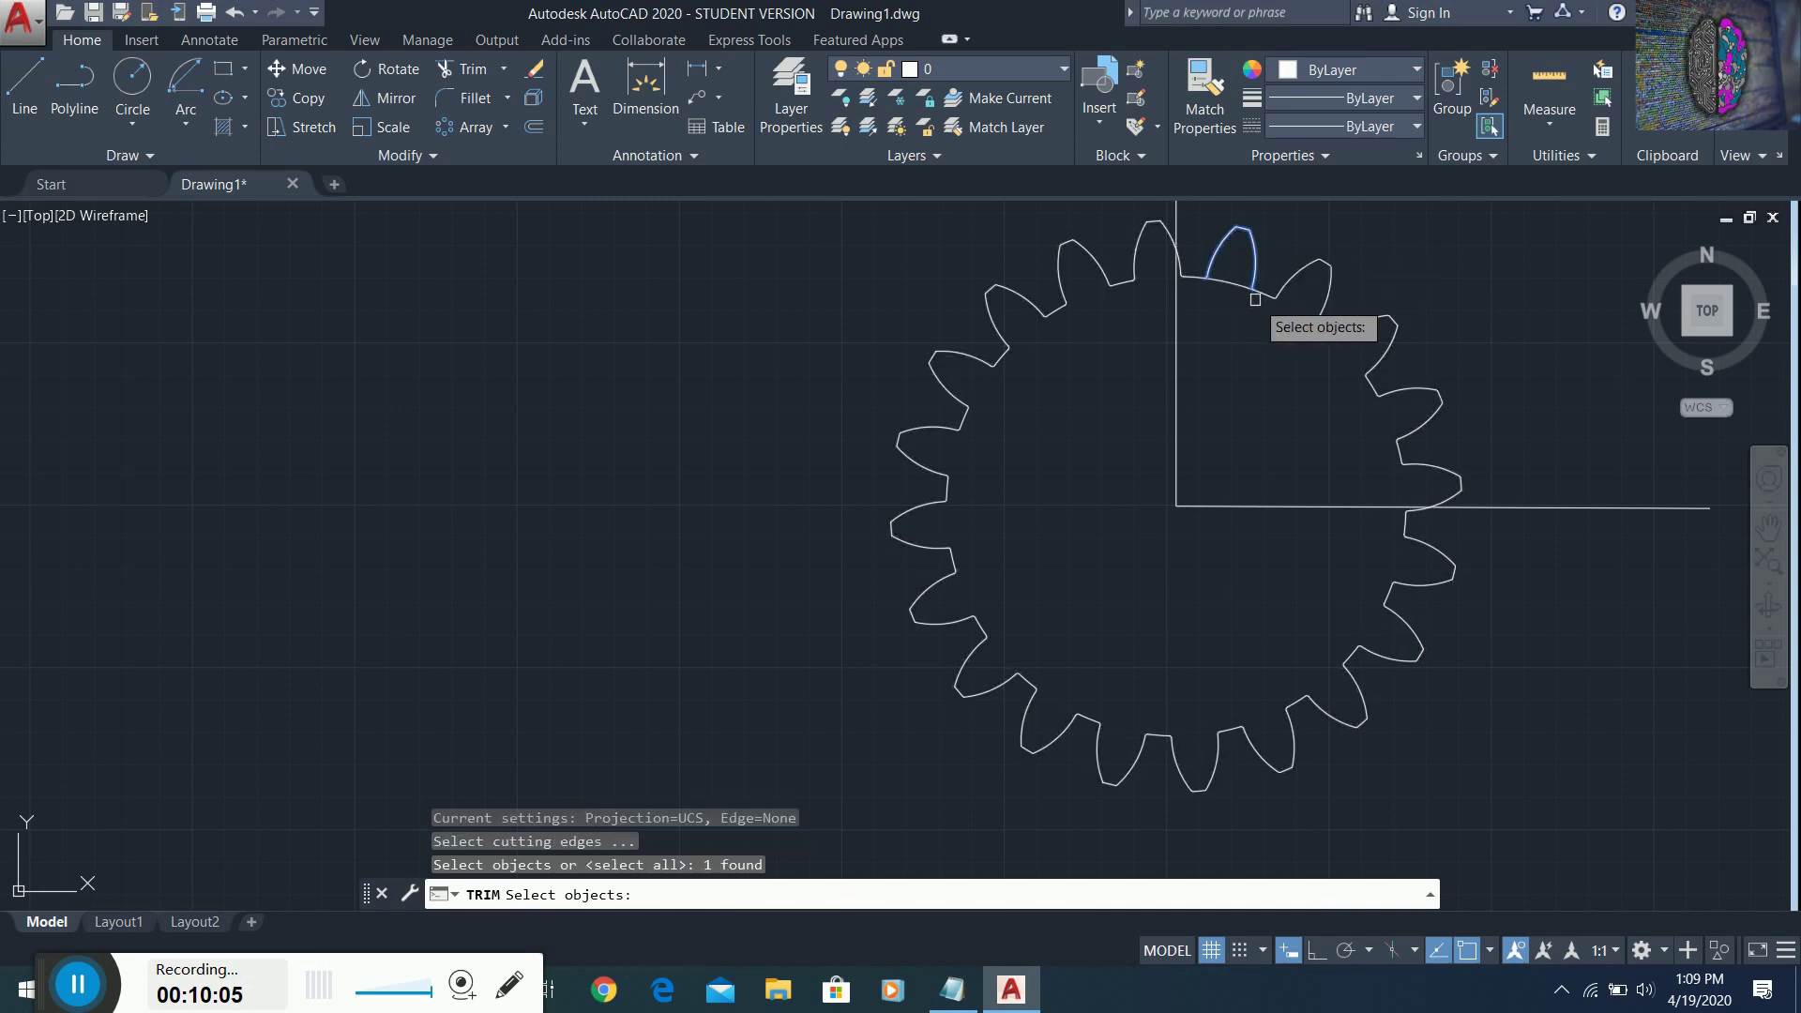
key("Return")
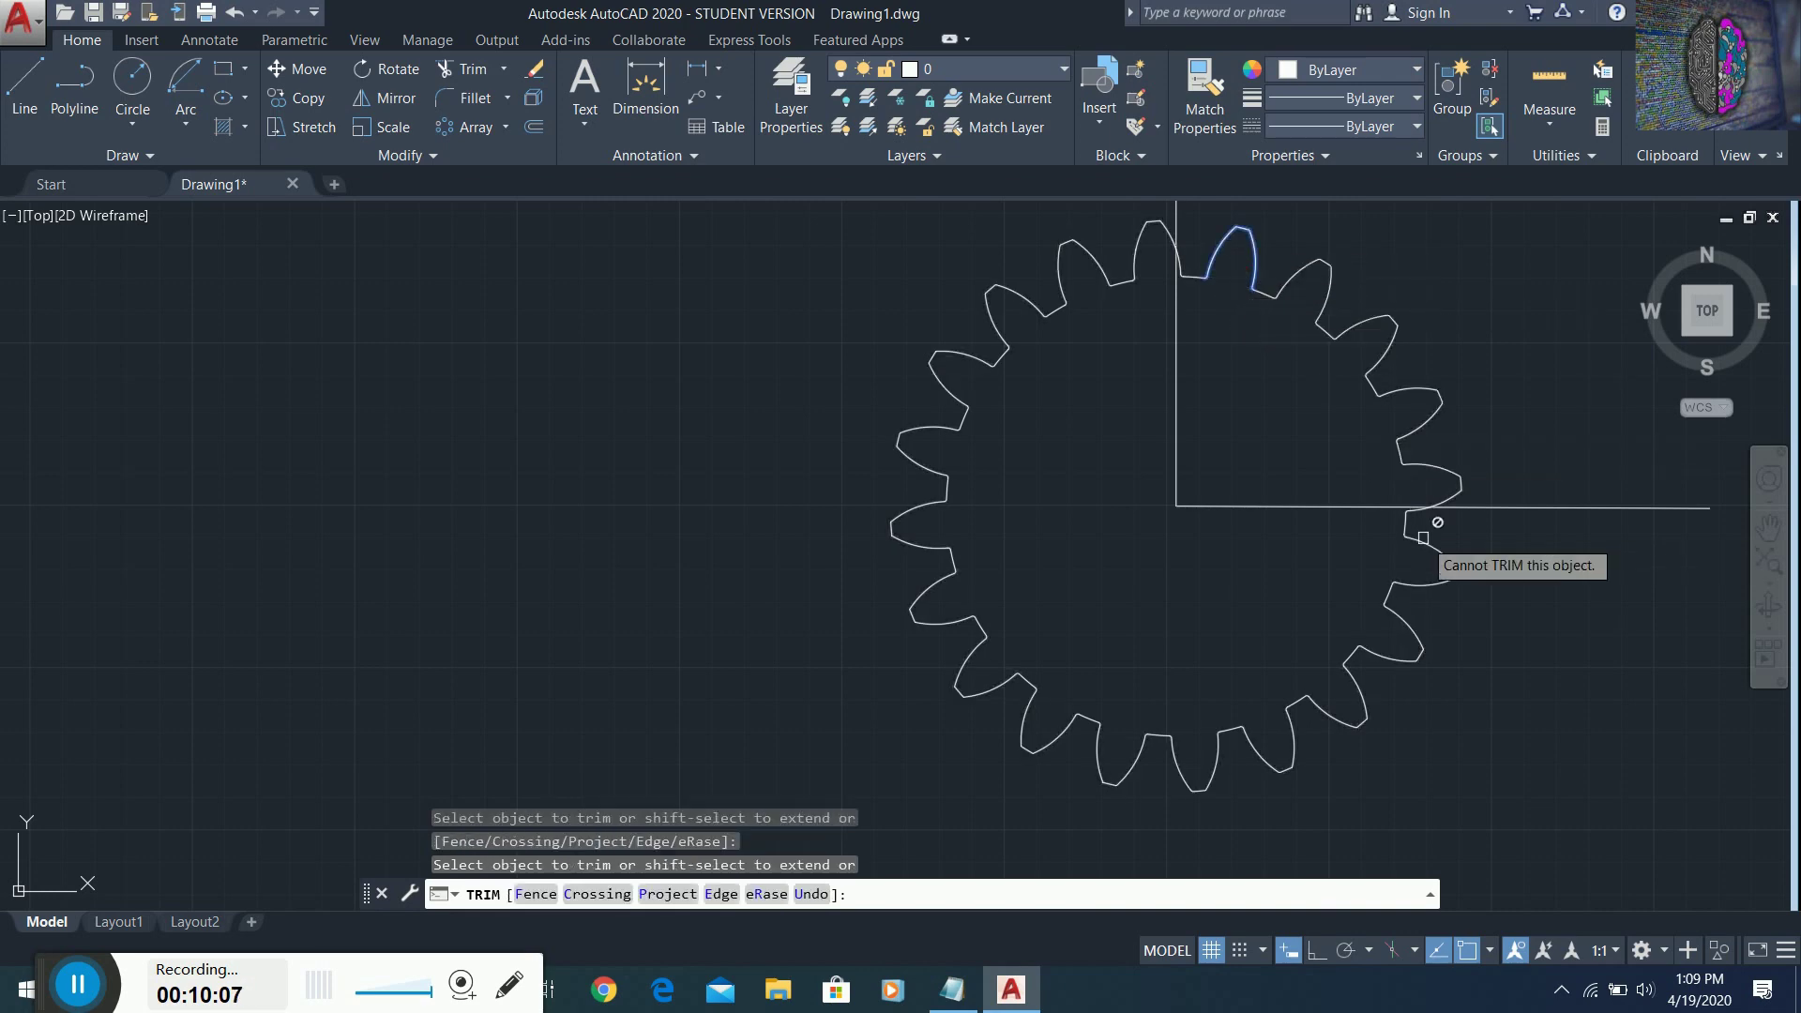
left_click(788, 448)
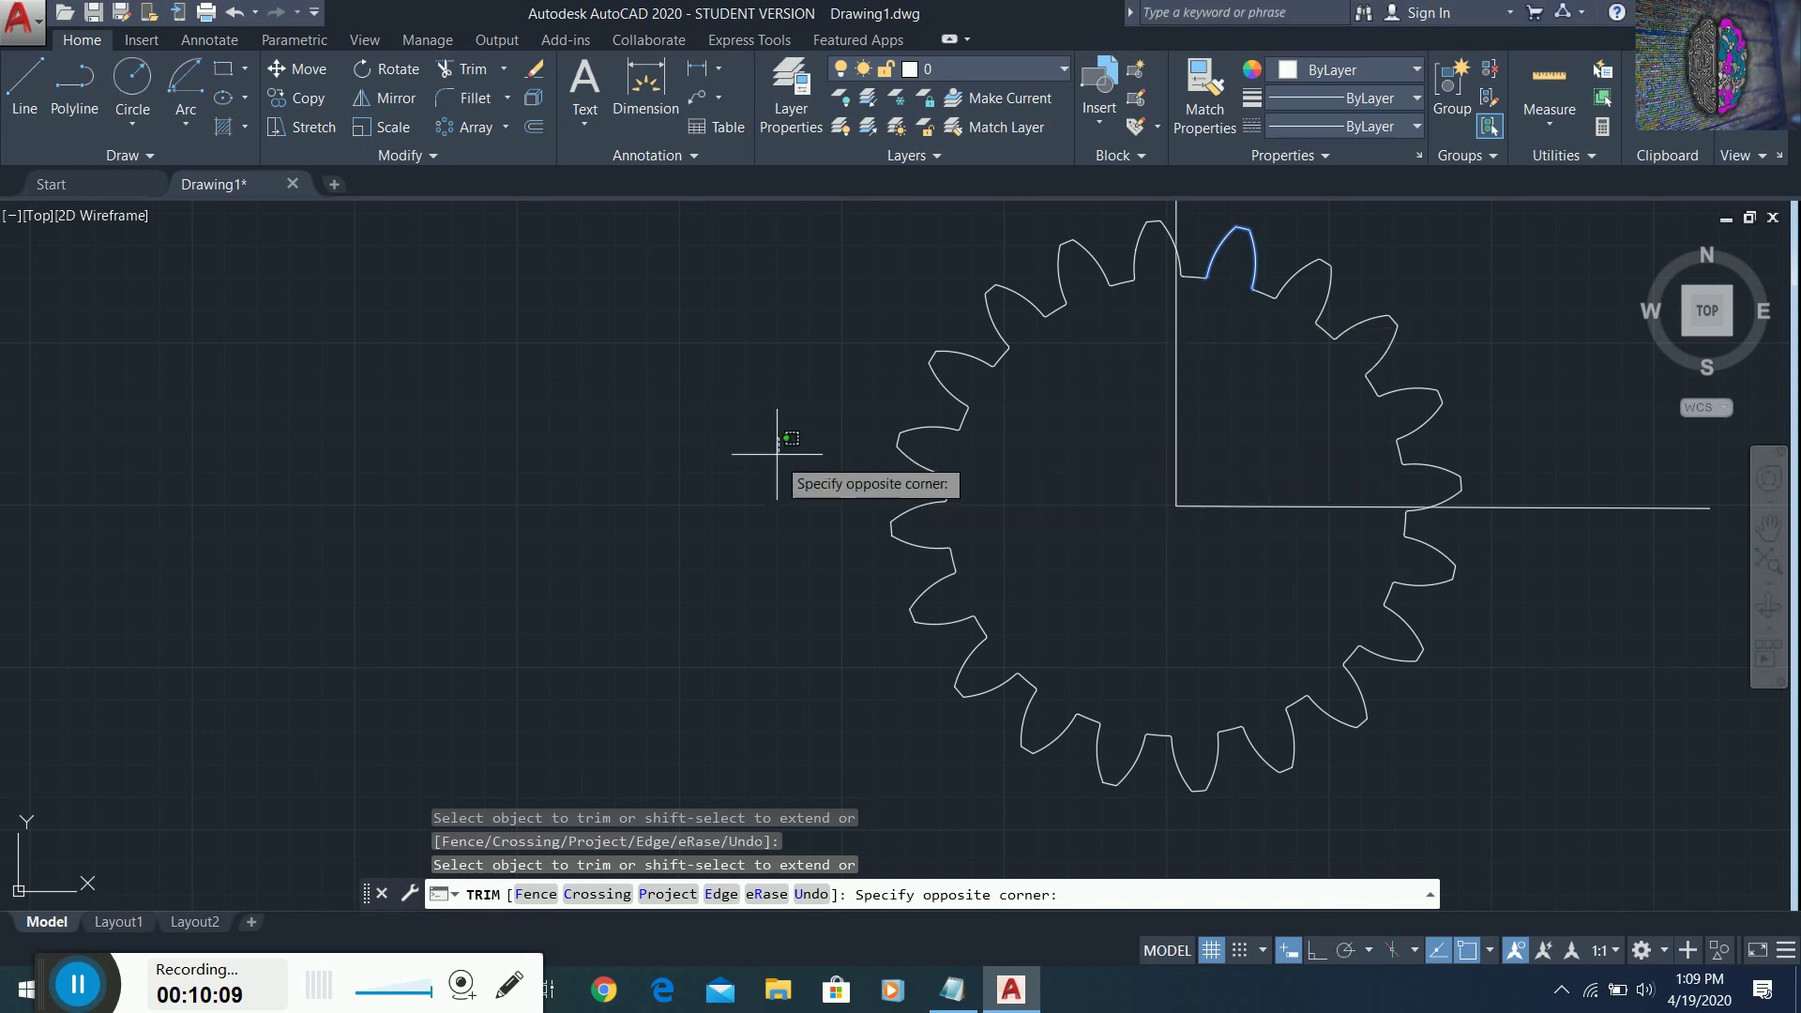
left_click(827, 573)
left_click(741, 465)
left_click(730, 479)
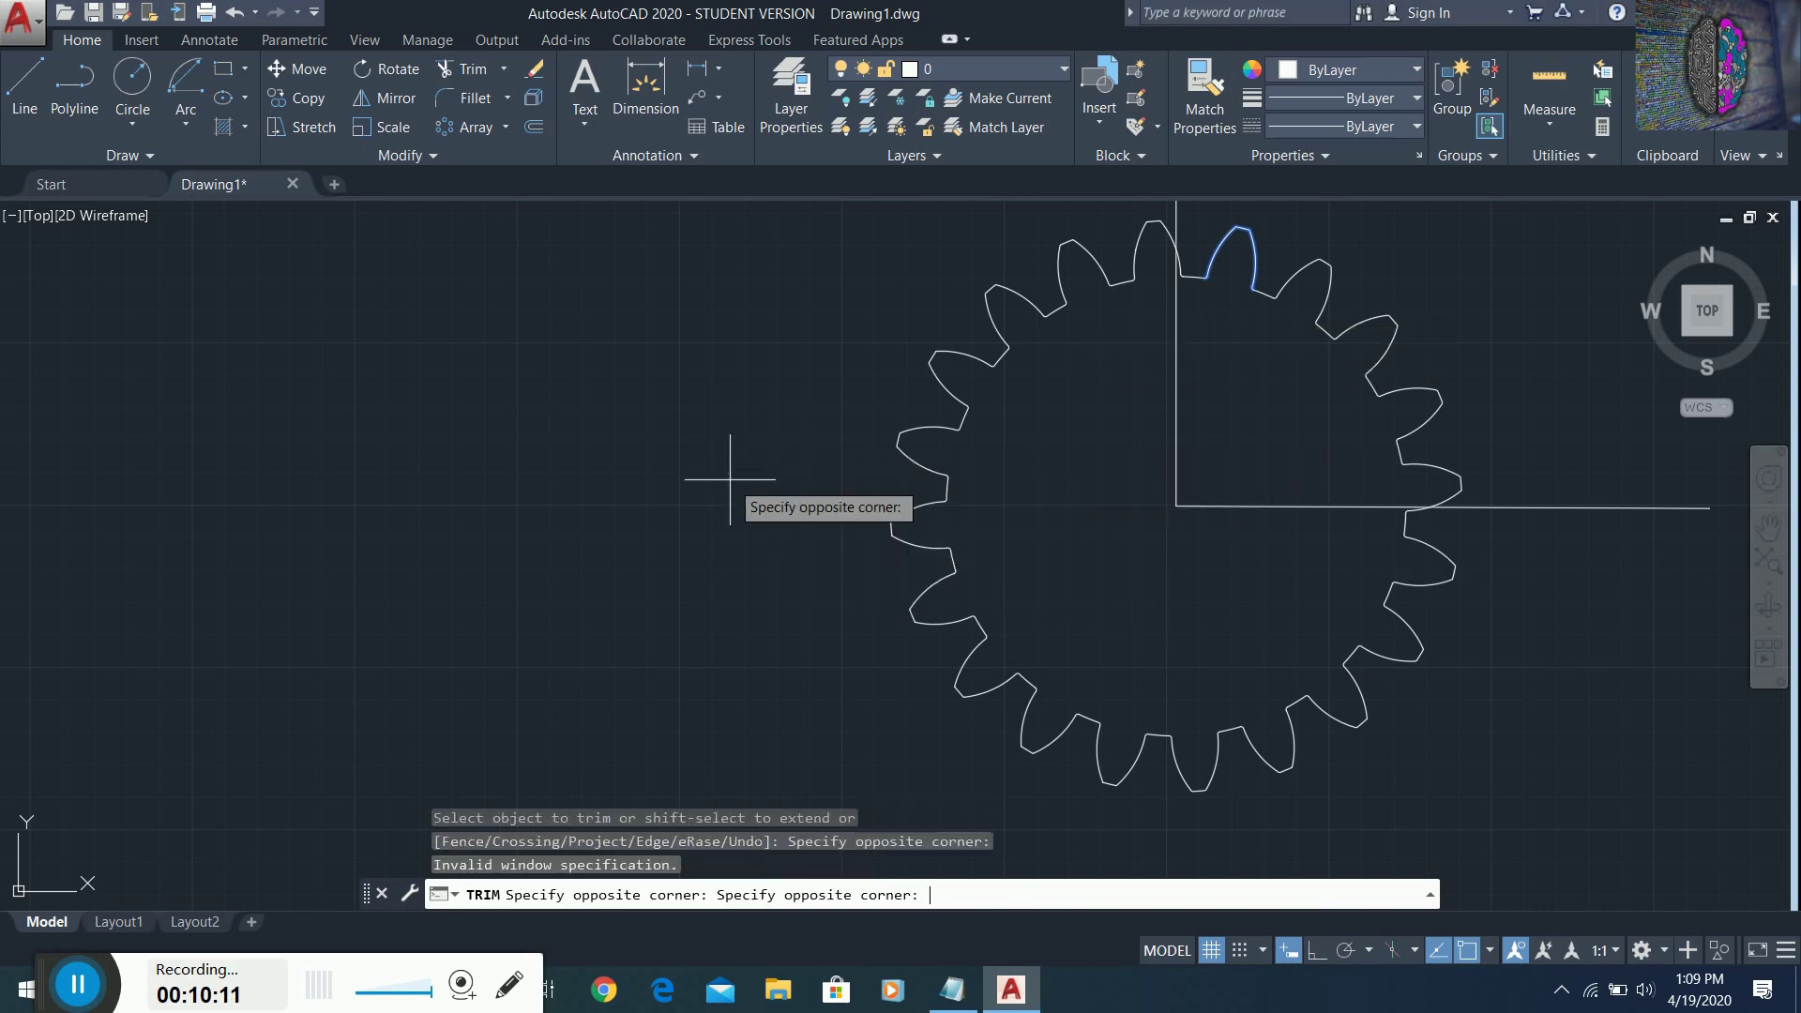
left_click(730, 478)
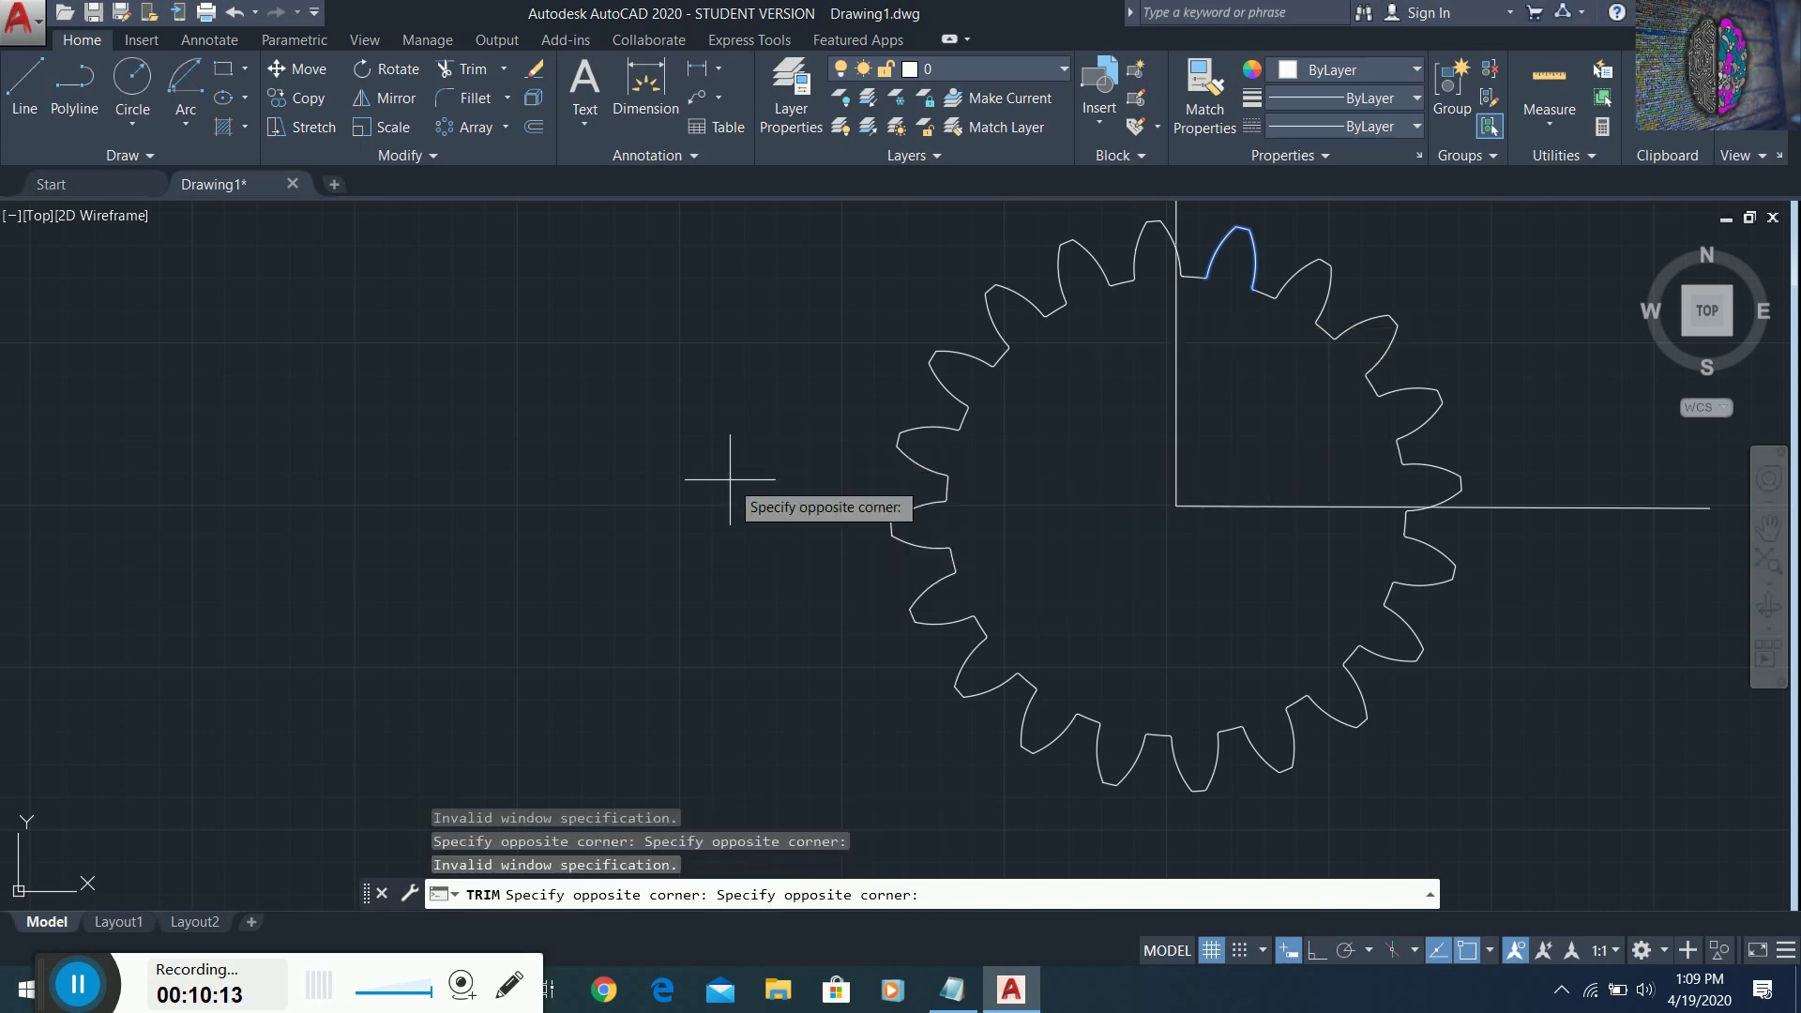
key("Escape")
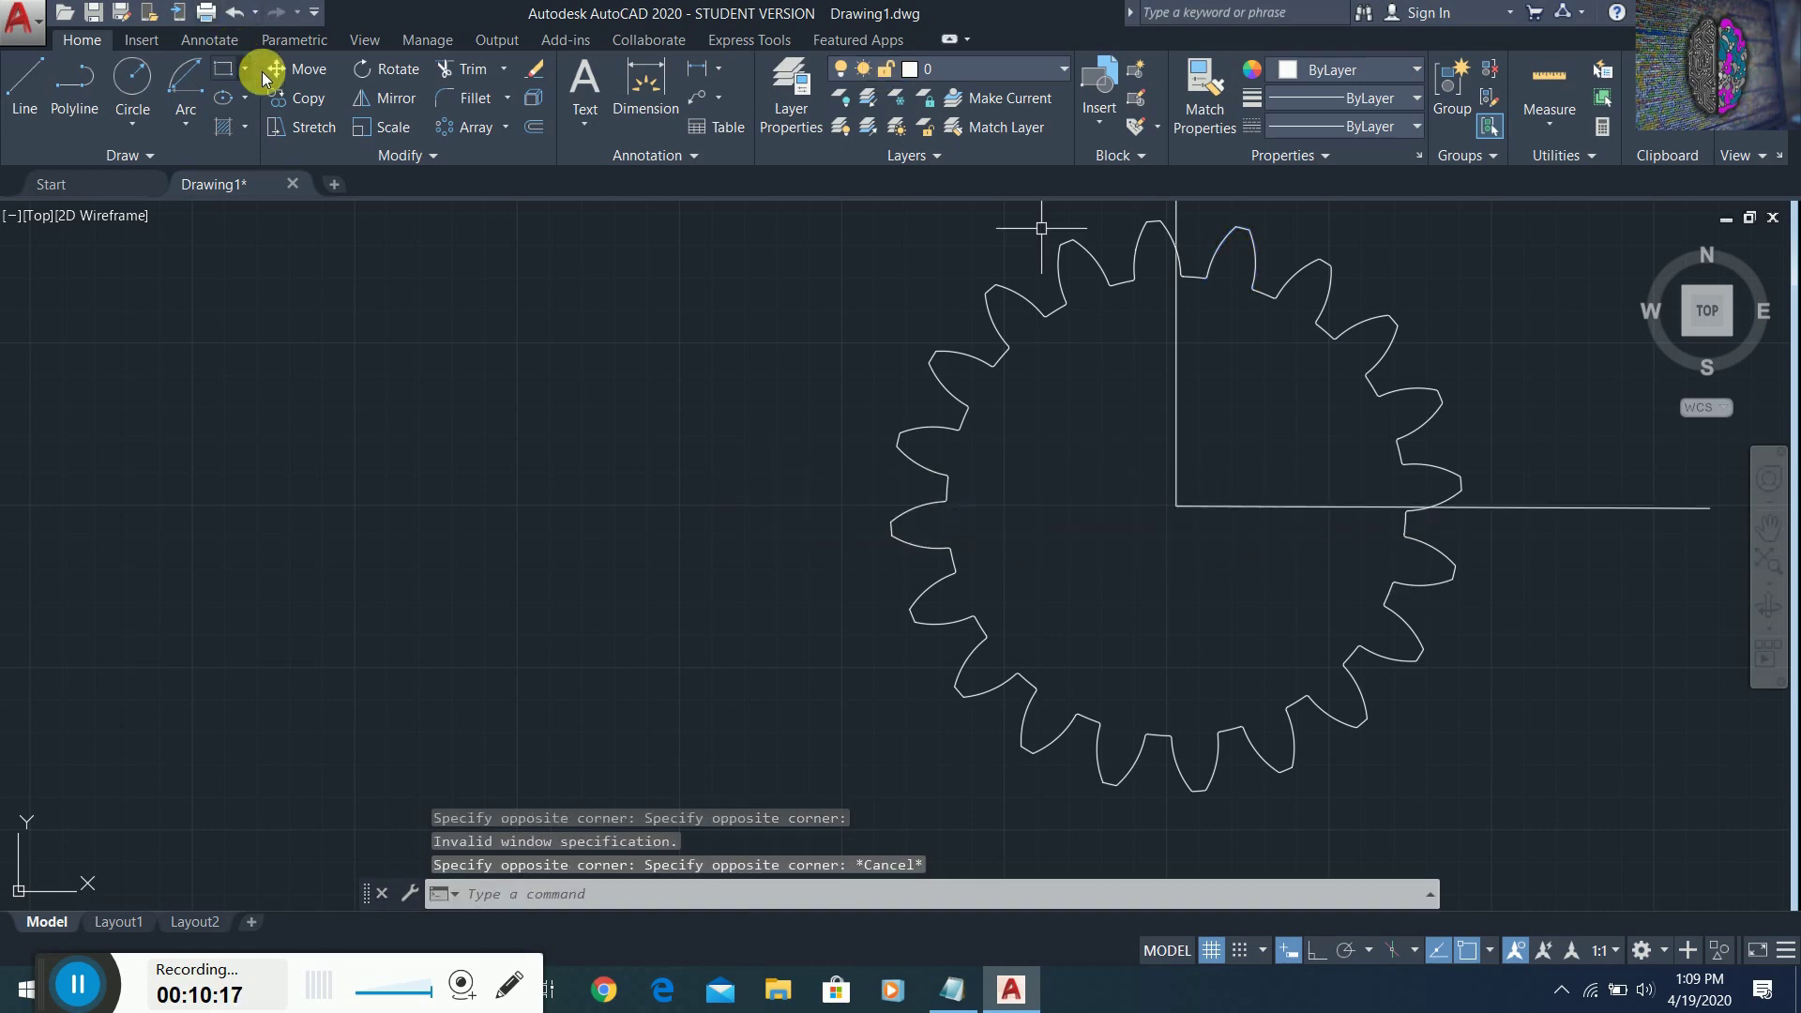
- Draw a bore circle with a radius of 30 mm centred where the vertical and horizontal lines meet
left_click(122, 83)
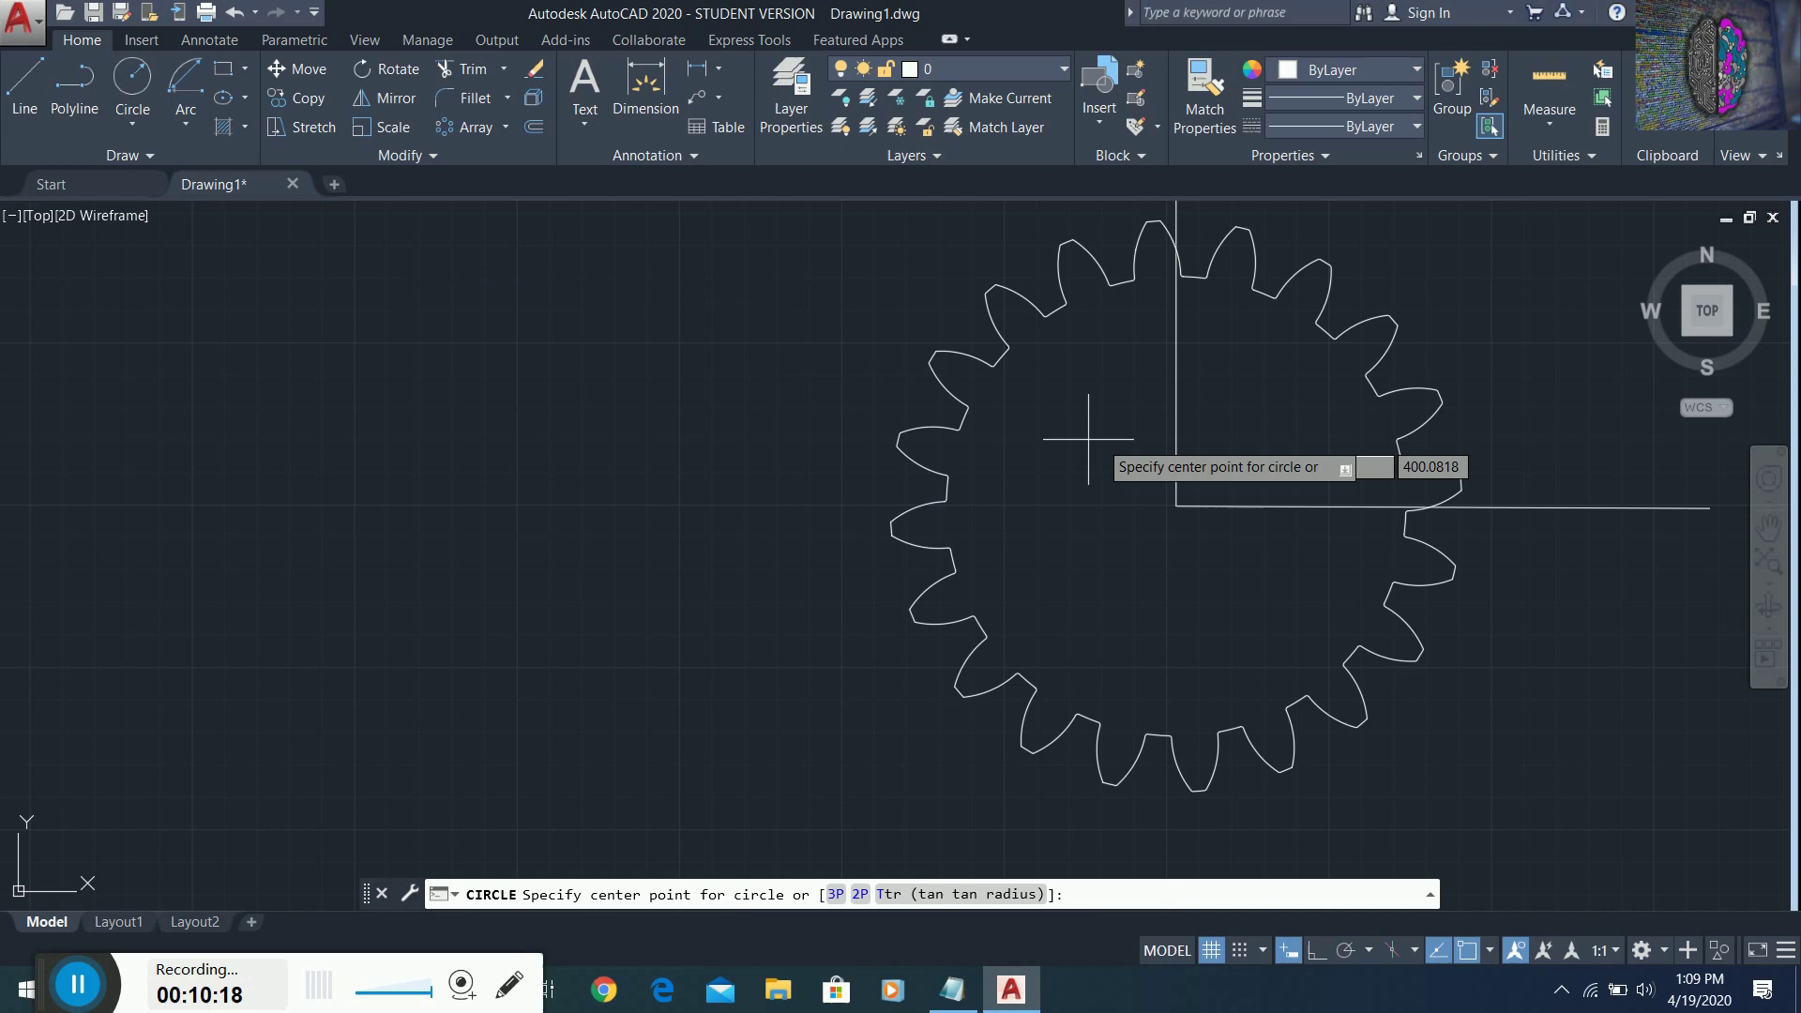
left_click(1177, 507)
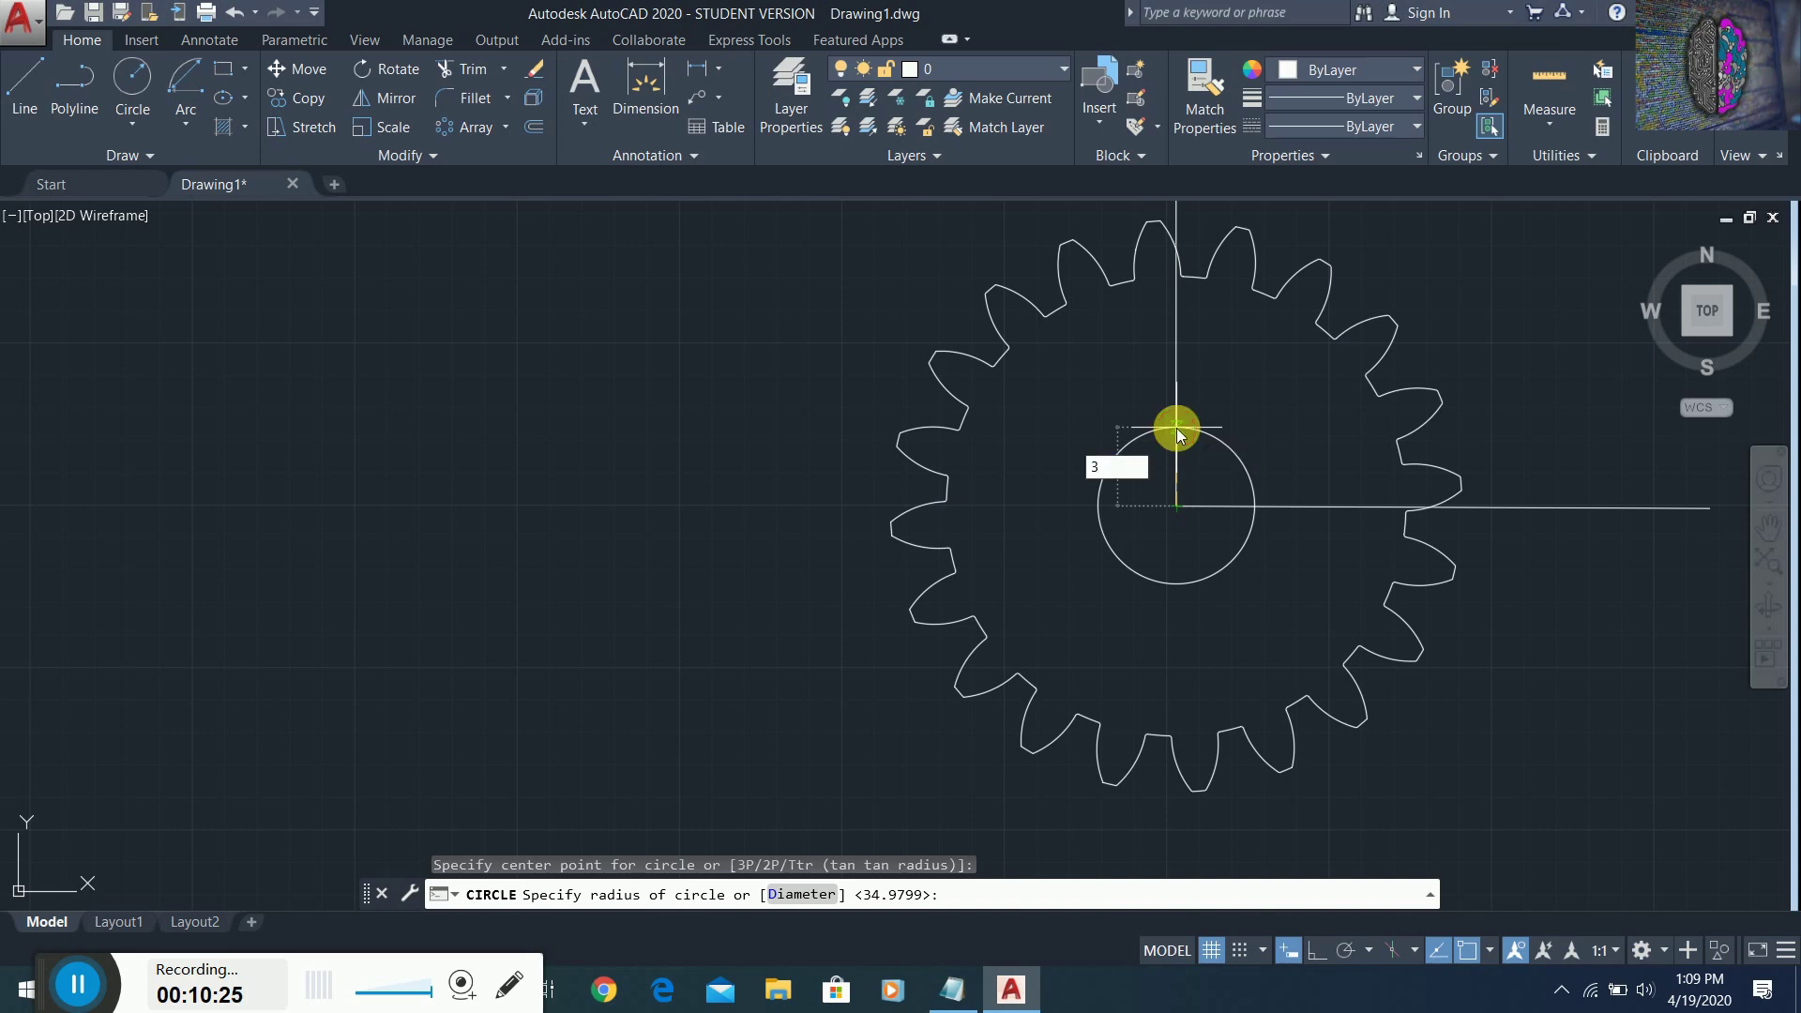
type("30")
key("Return")
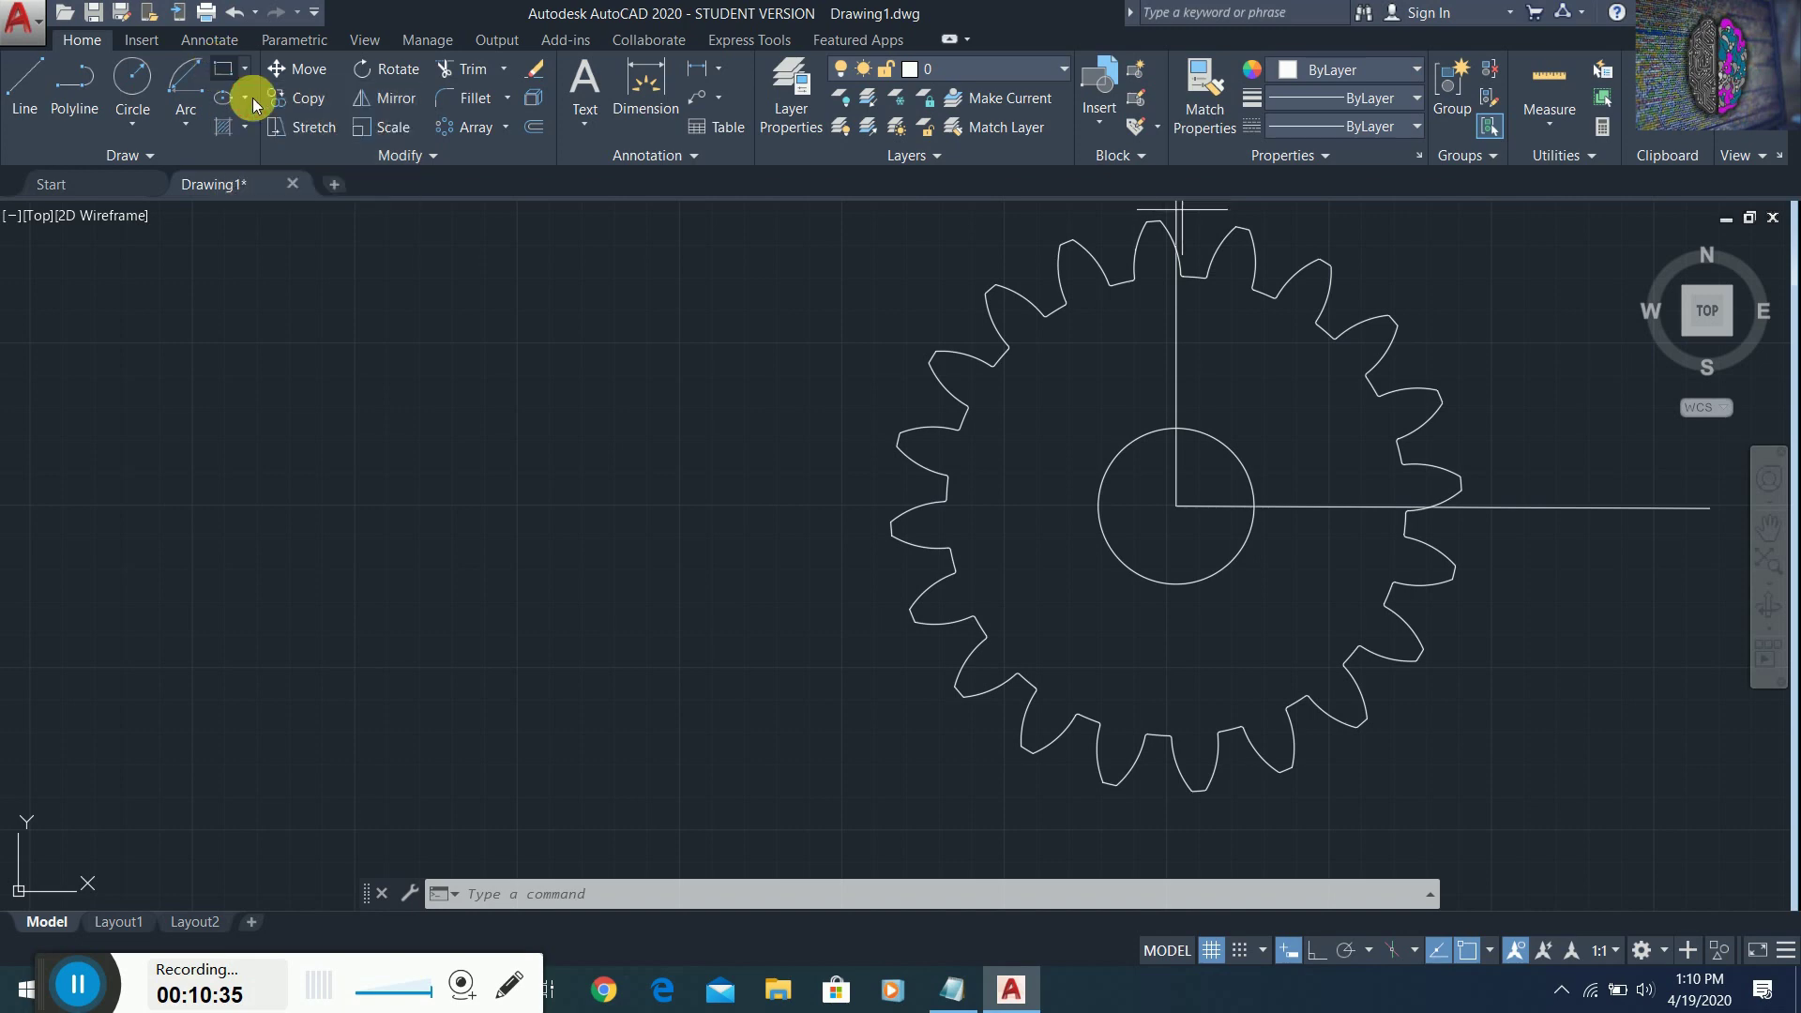
left_click(221, 70)
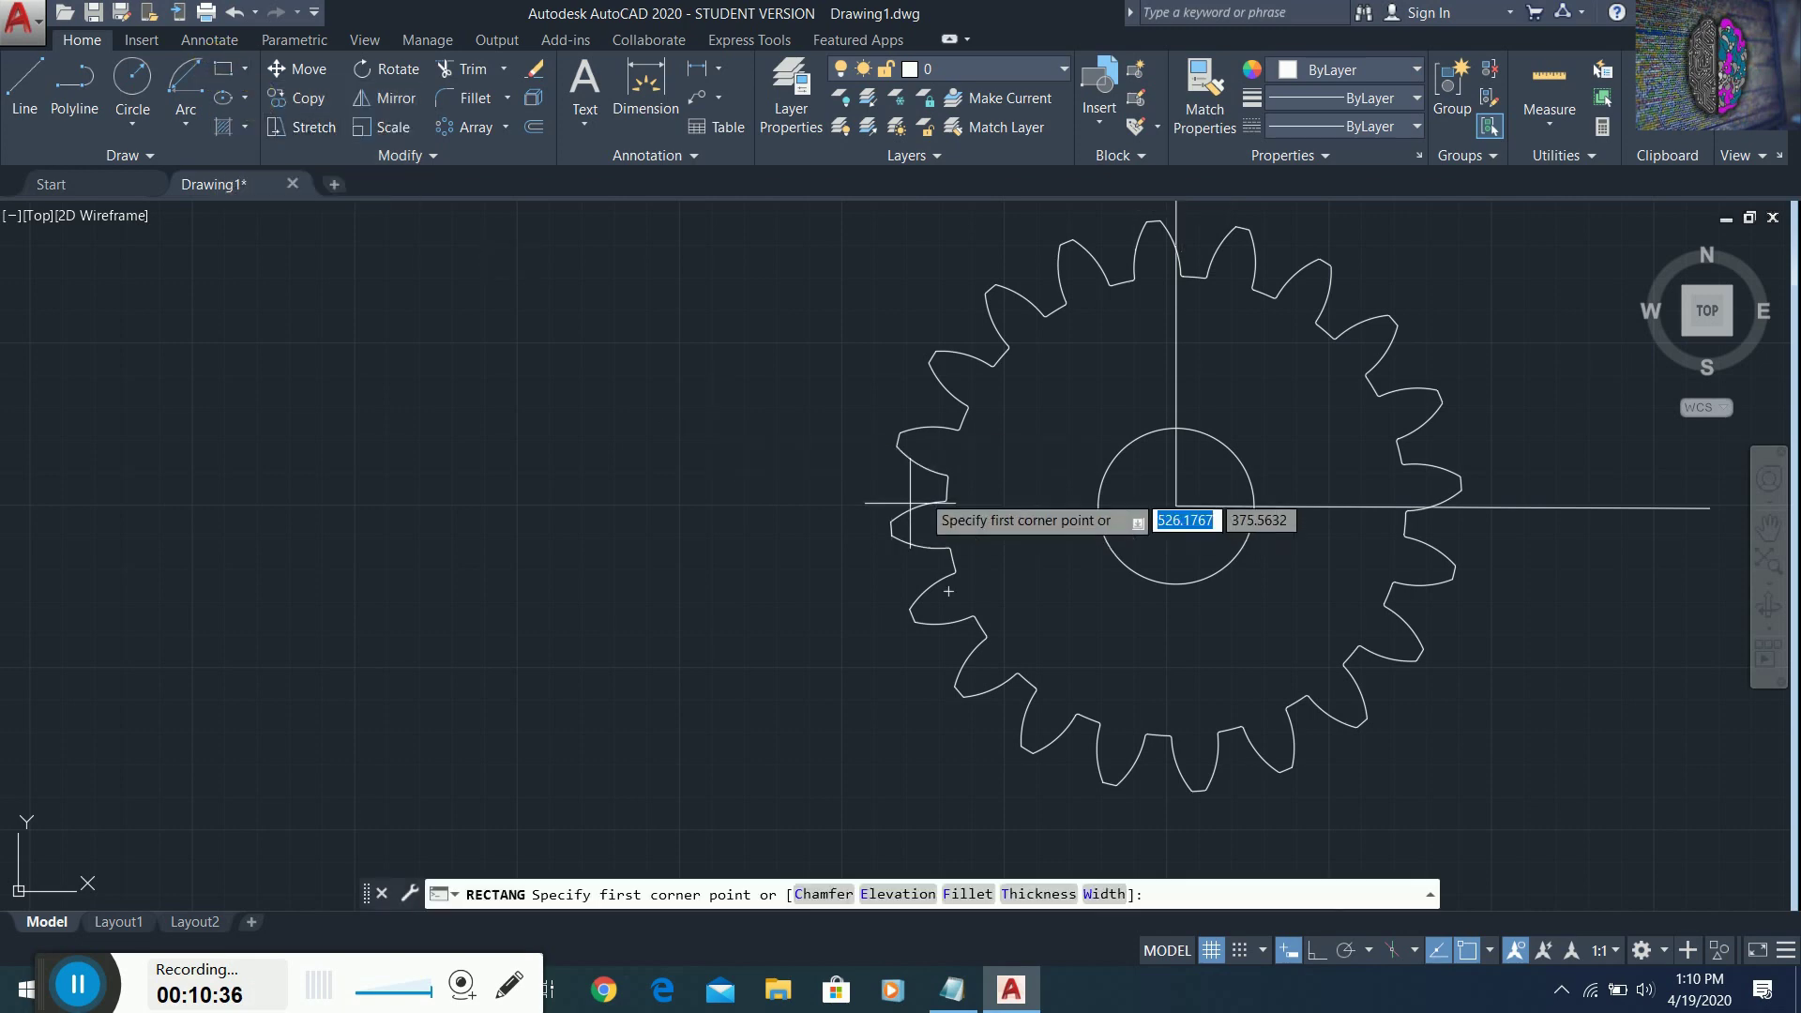
left_click(1164, 429)
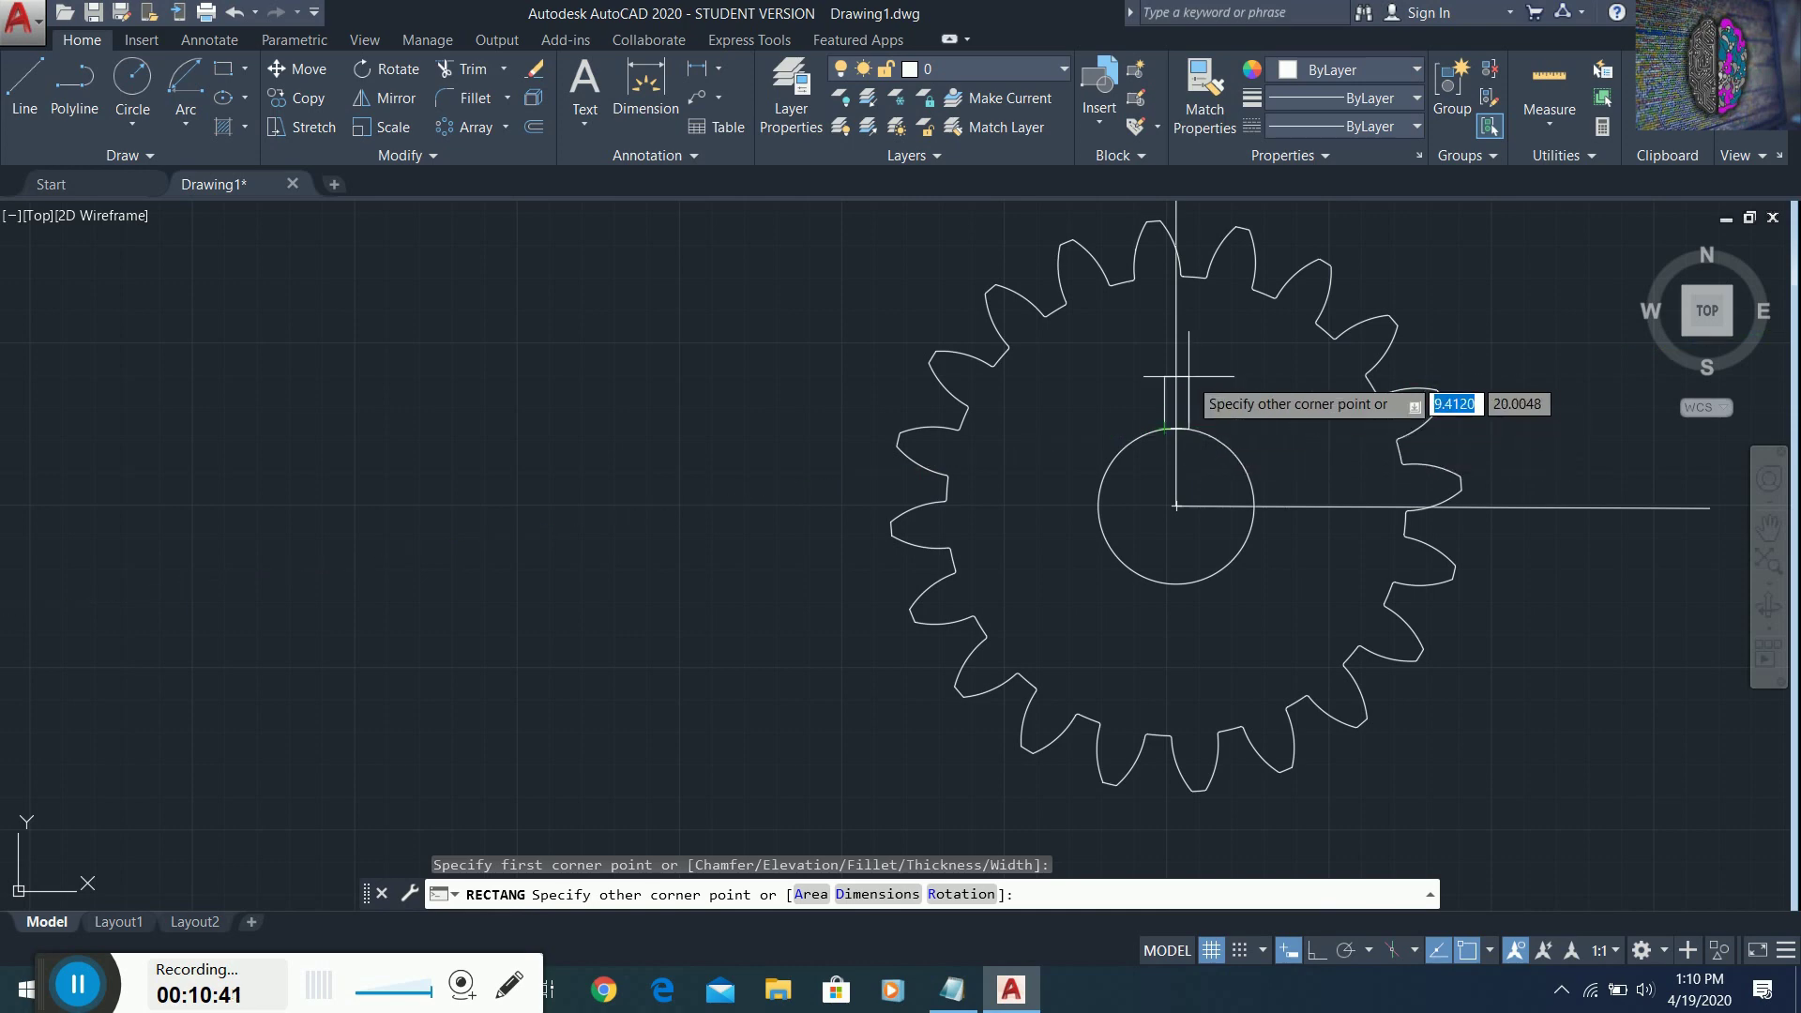
key("Escape")
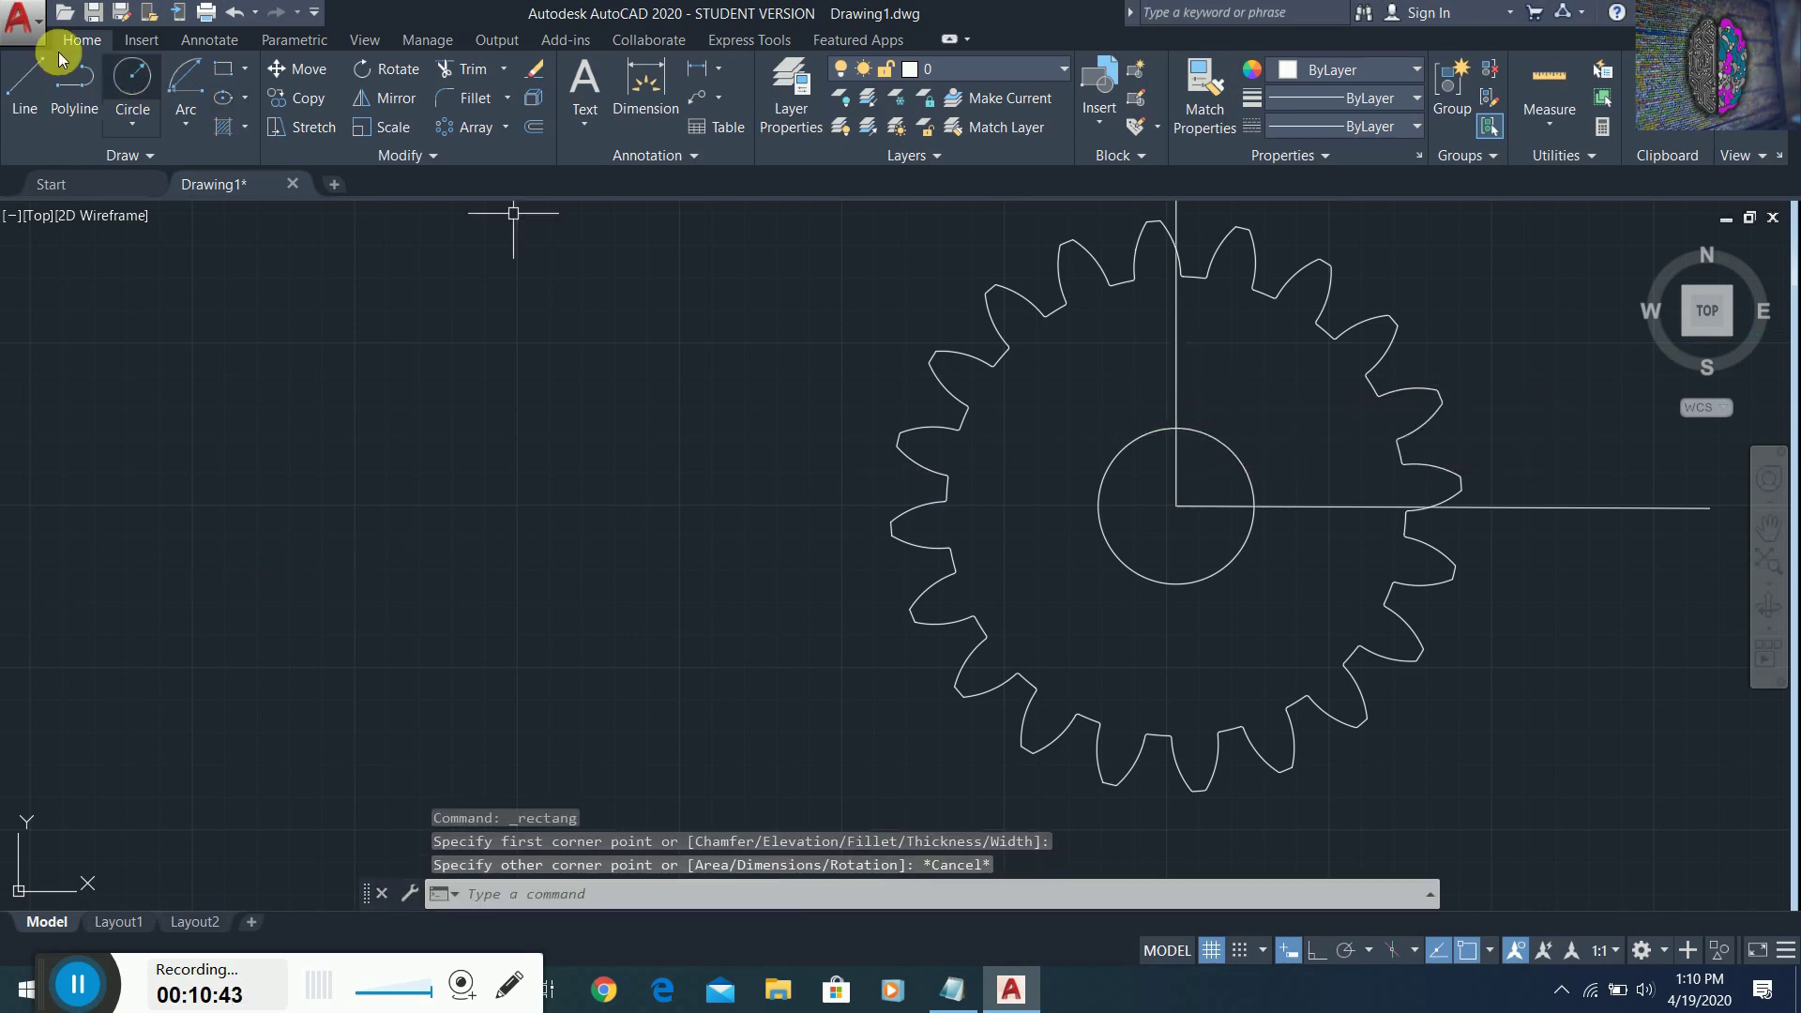
- Draw a keyway rectangle about 13.3 mm wide and 8.1 mm high across the vertical line at the top of the bore circle
left_click(221, 75)
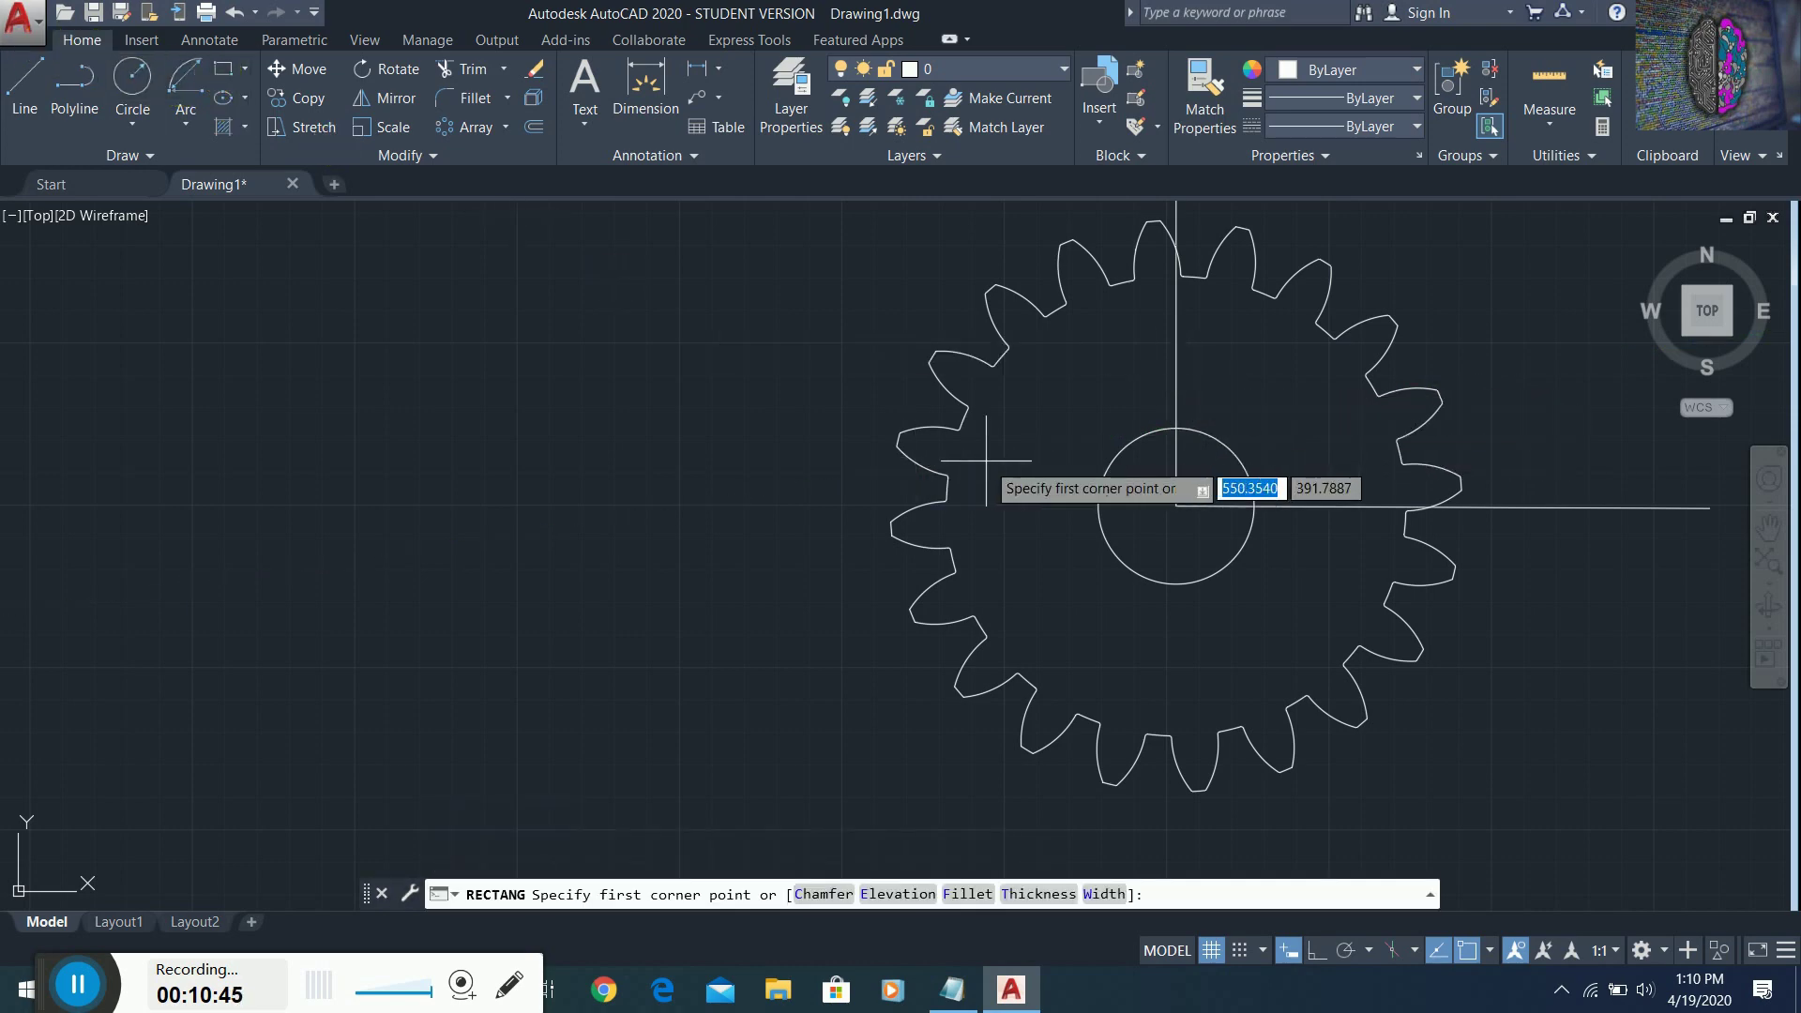
left_click(1159, 408)
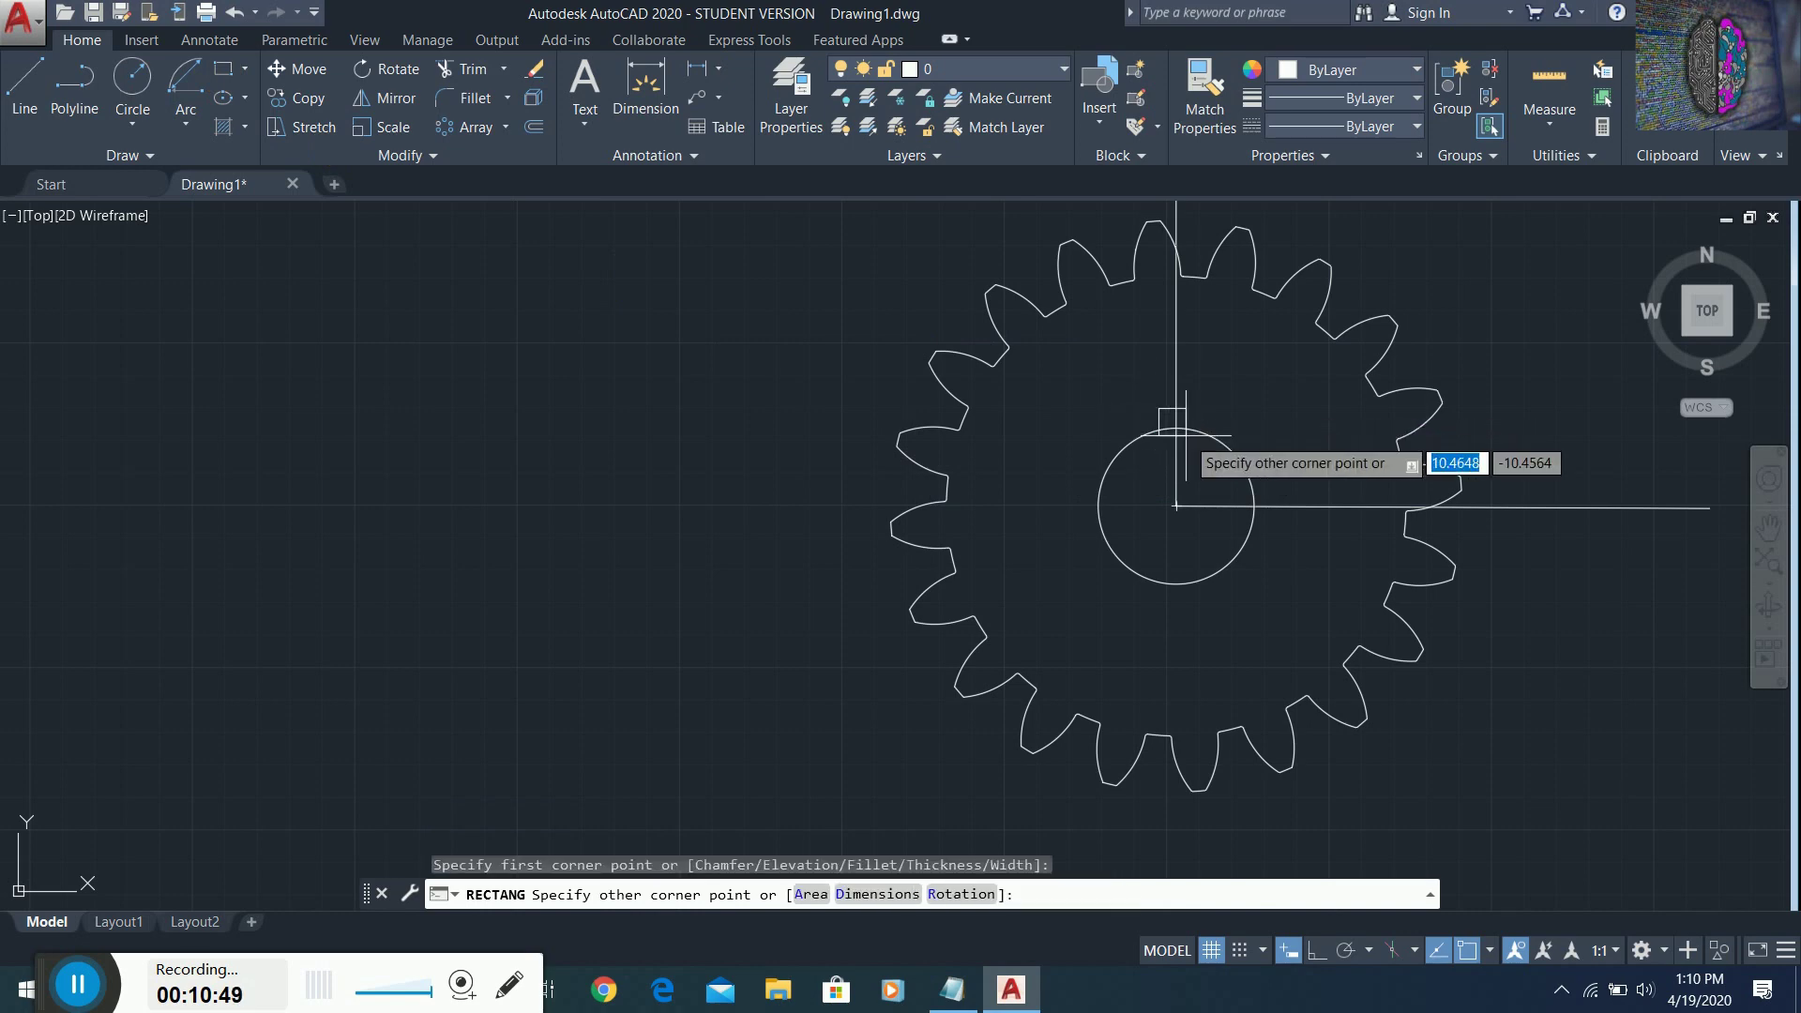
scroll(1191, 430, "up", 2)
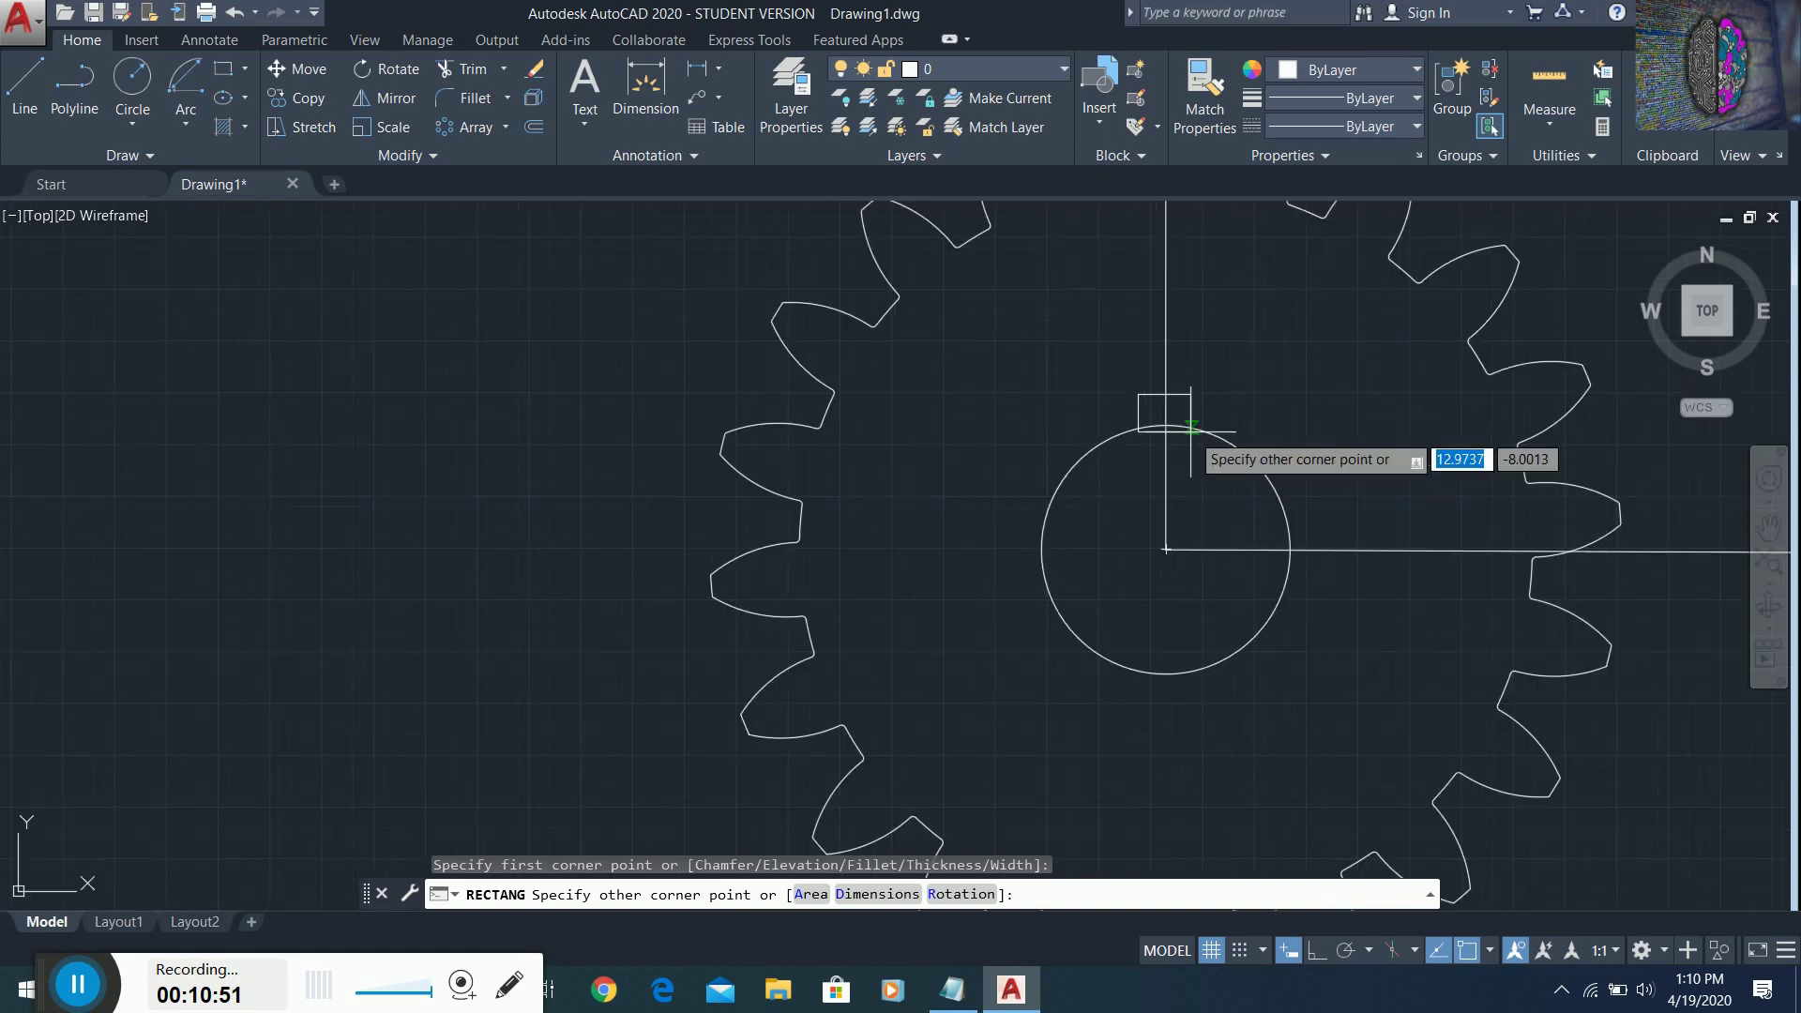
scroll(1191, 430, "up", 3)
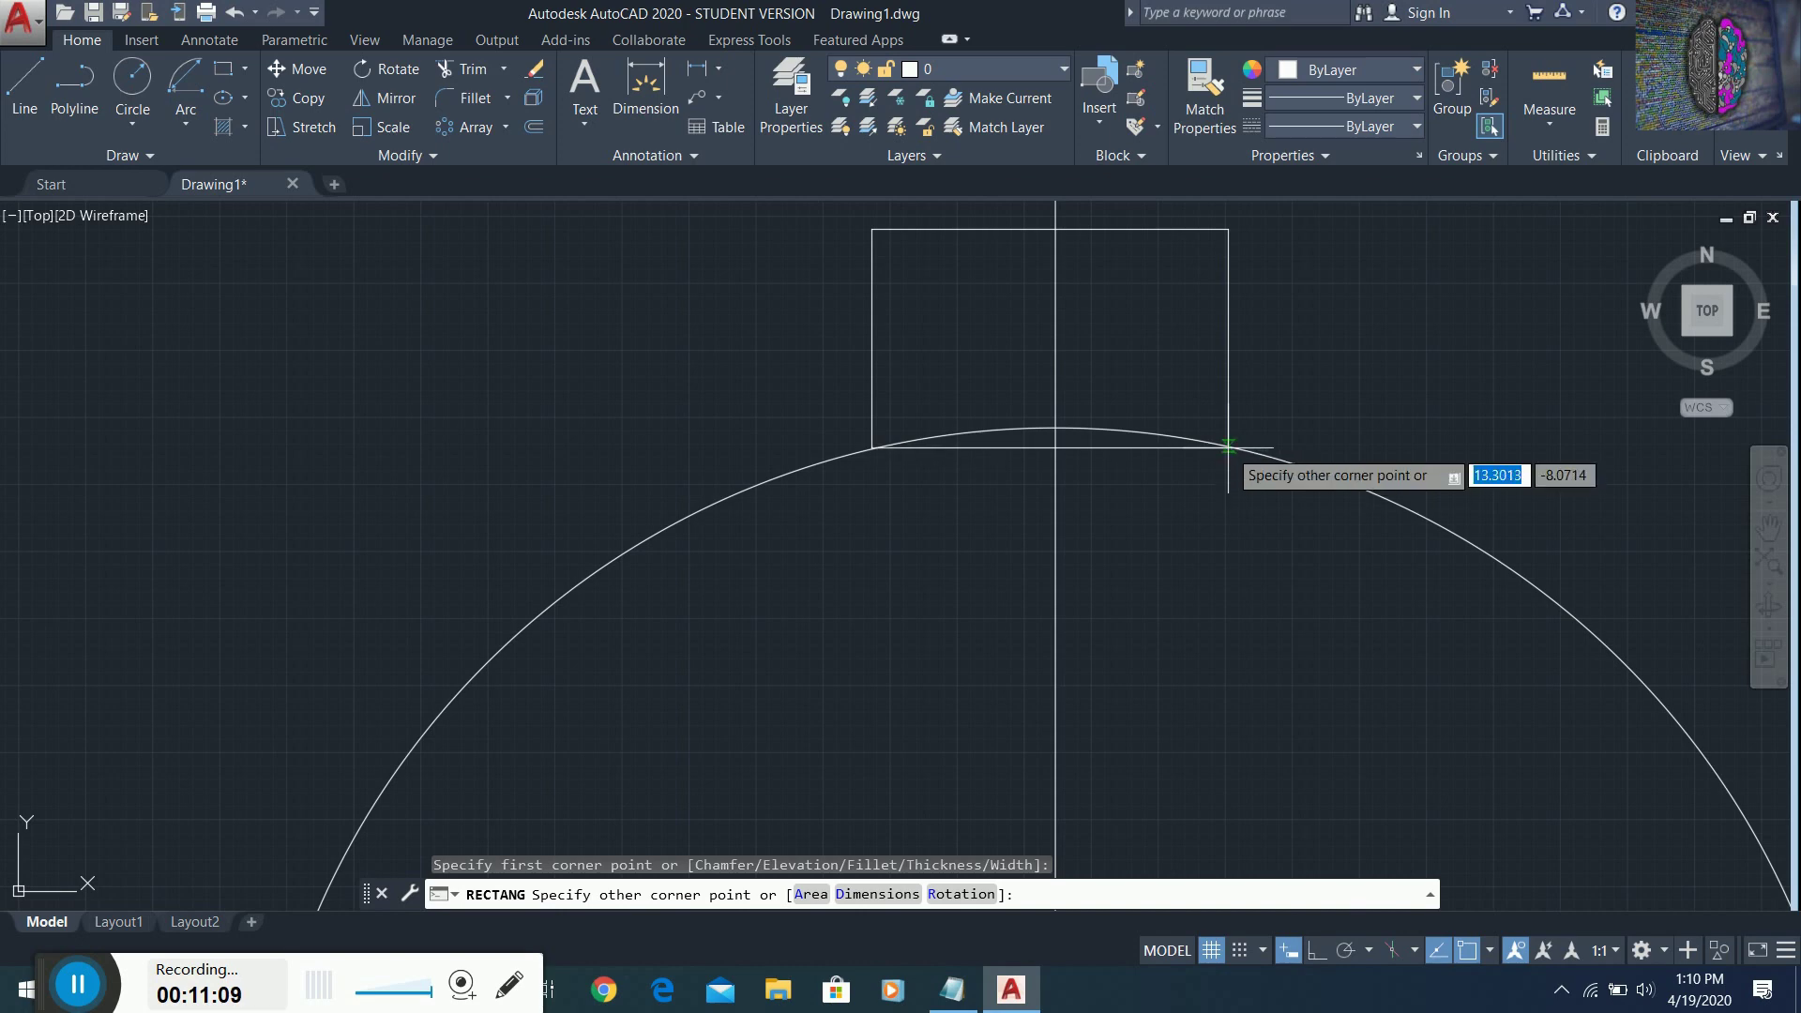
left_click(1228, 448)
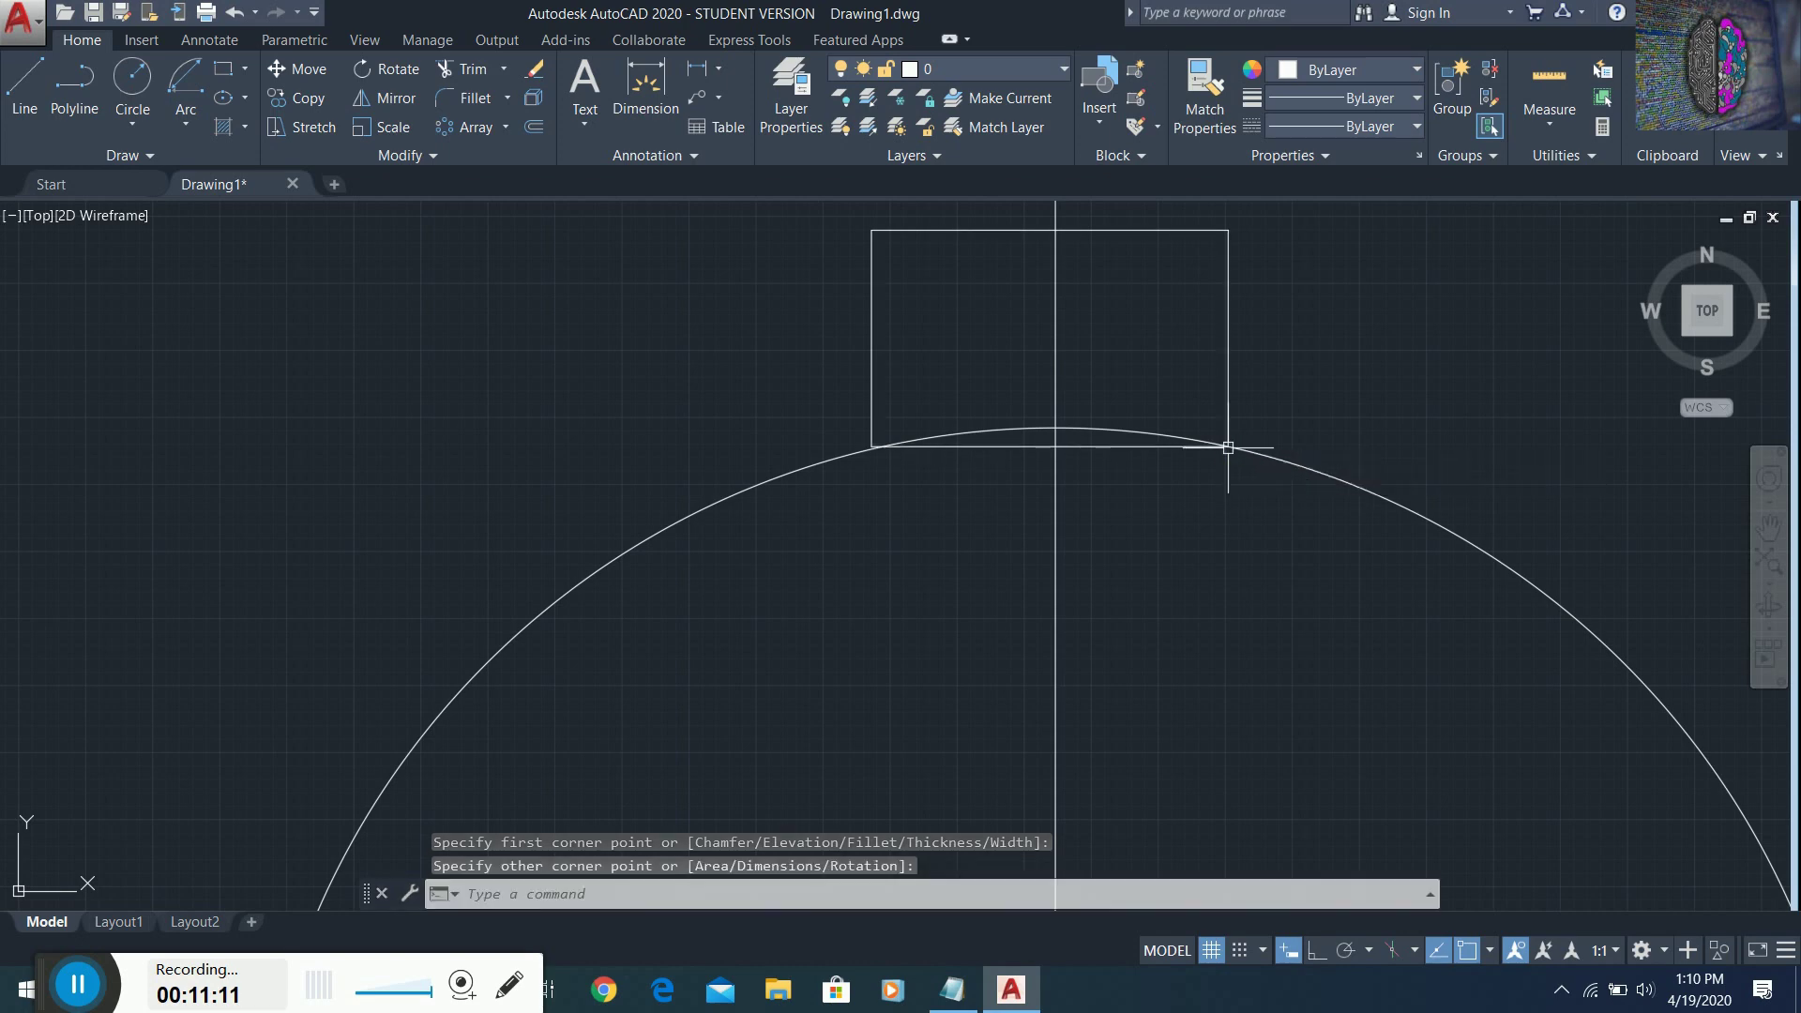
scroll(1211, 508, "up", 4)
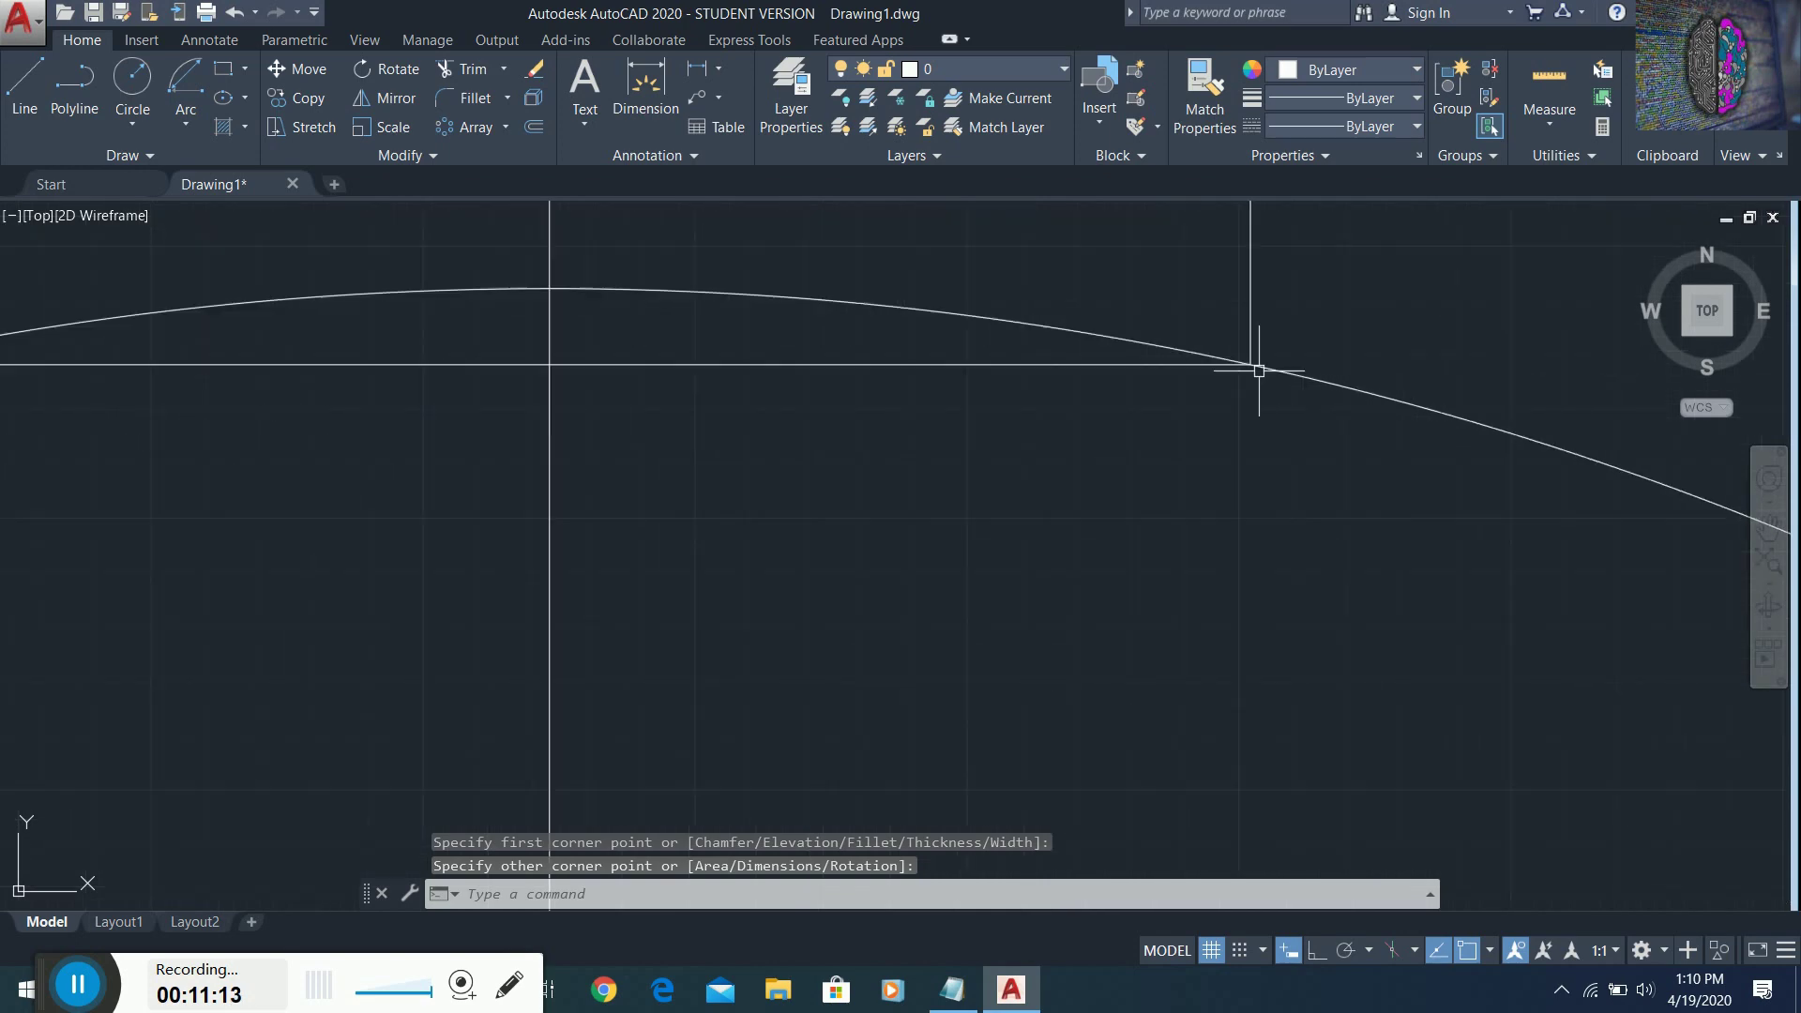
scroll(1338, 522, "down", 3)
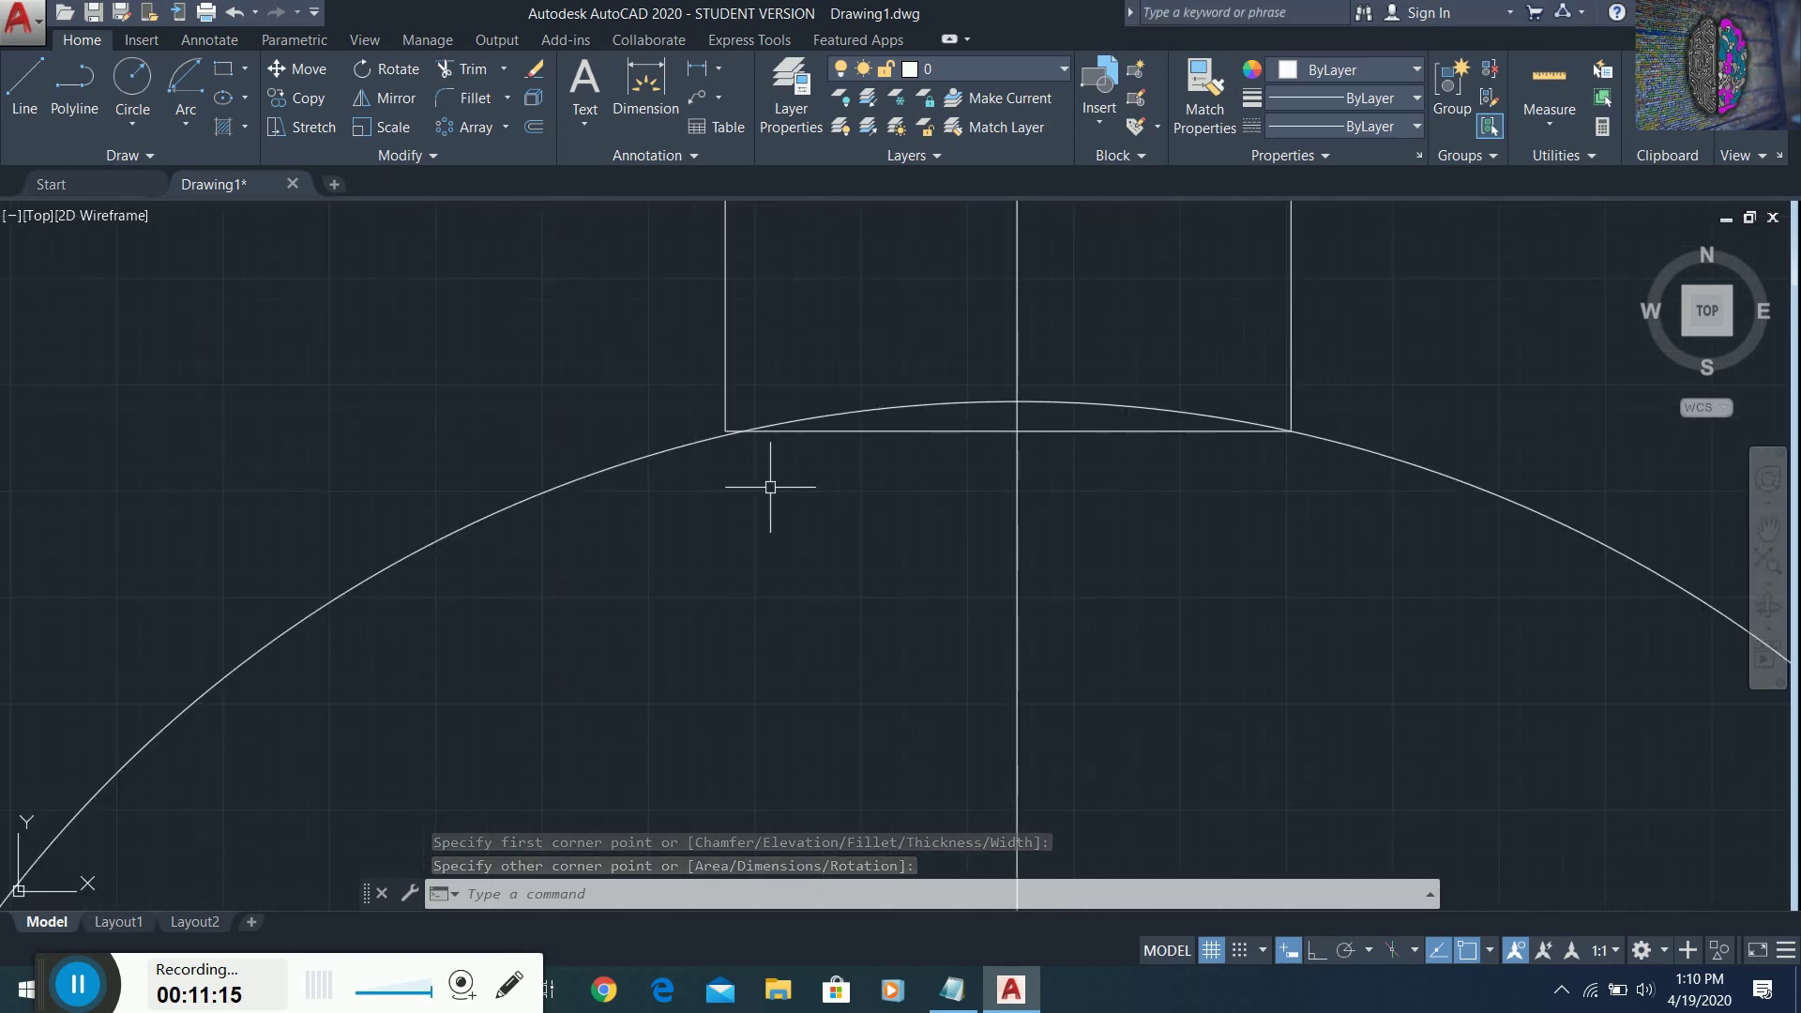
scroll(770, 487, "down", 4)
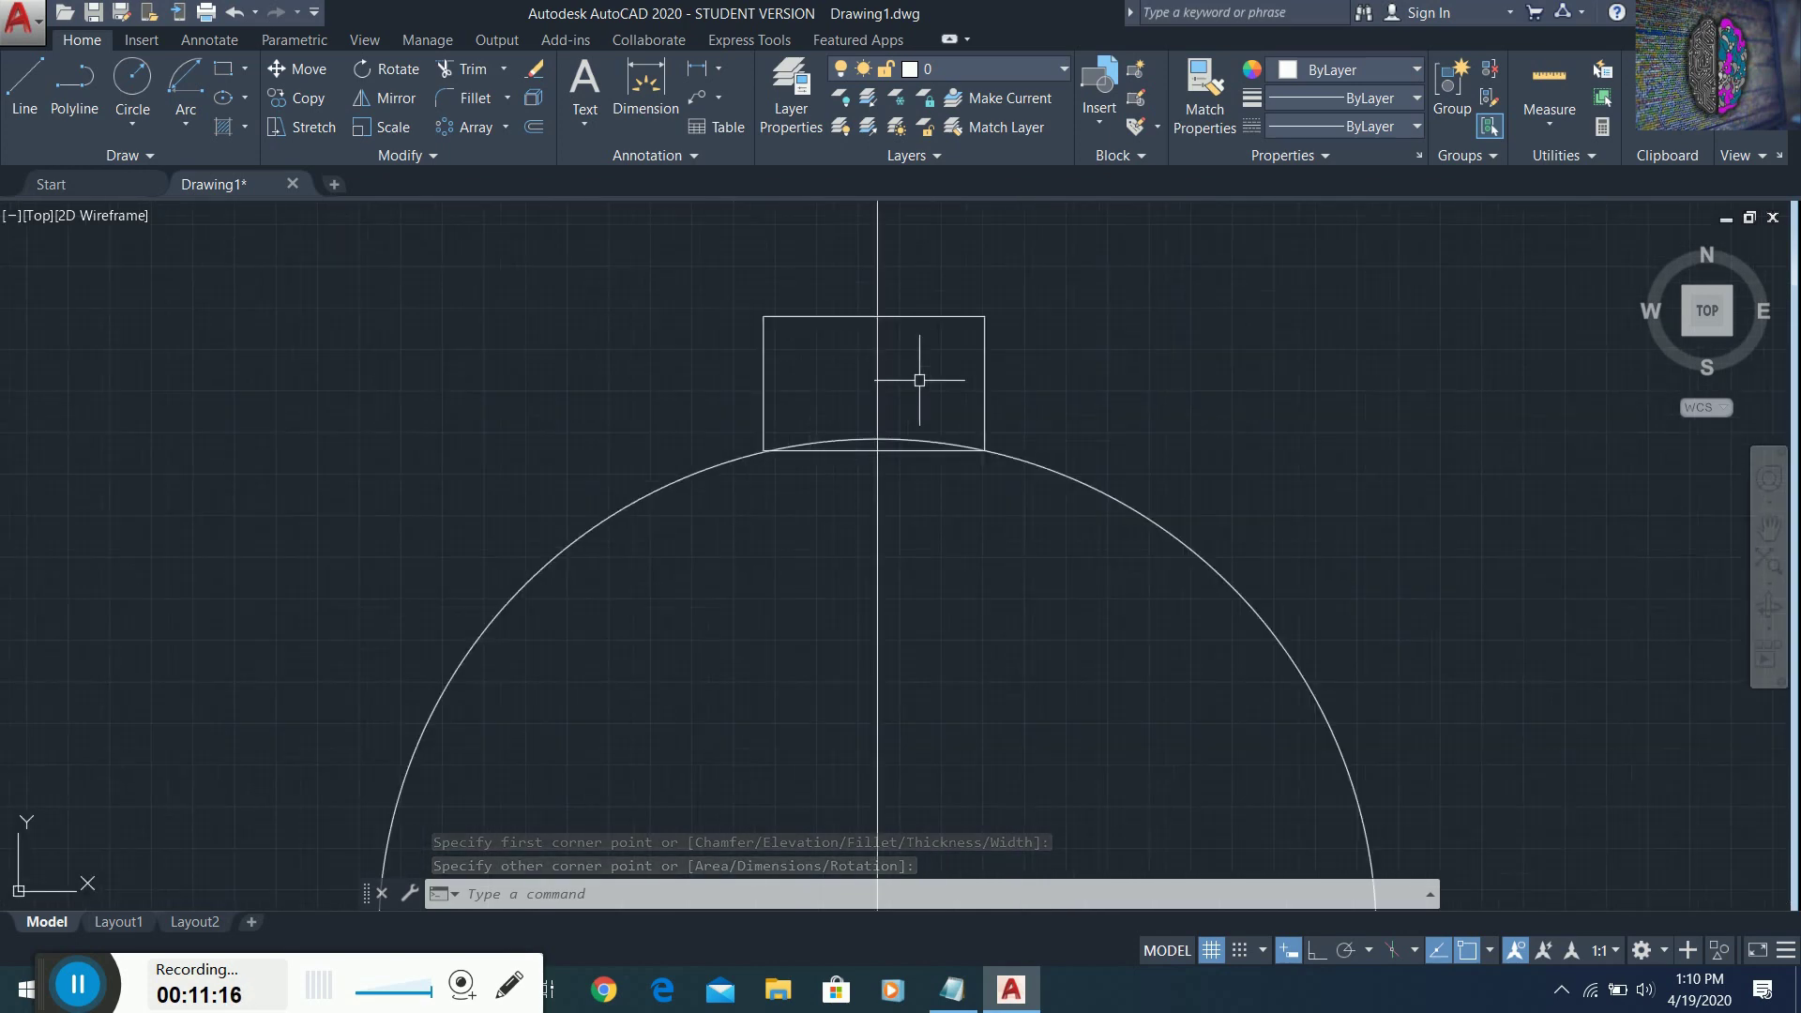
- Erase the keyway rectangle at the top of the bore circle
left_click(921, 316)
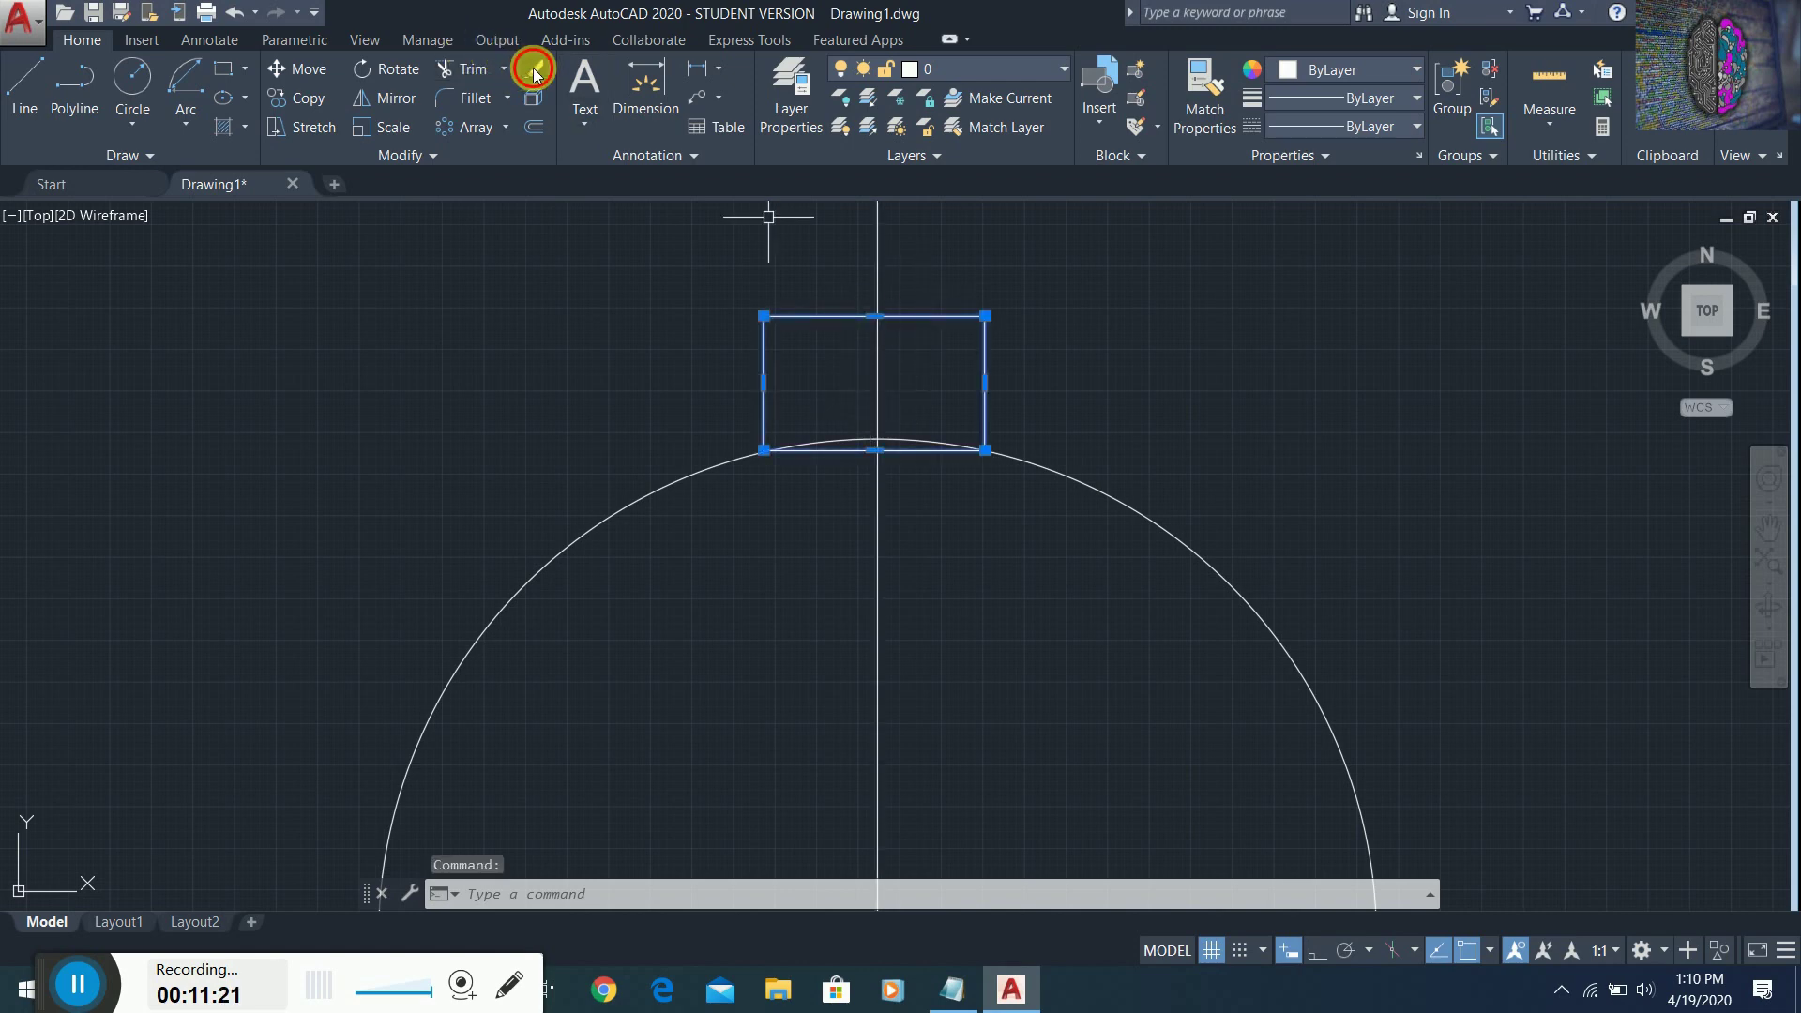
left_click(535, 71)
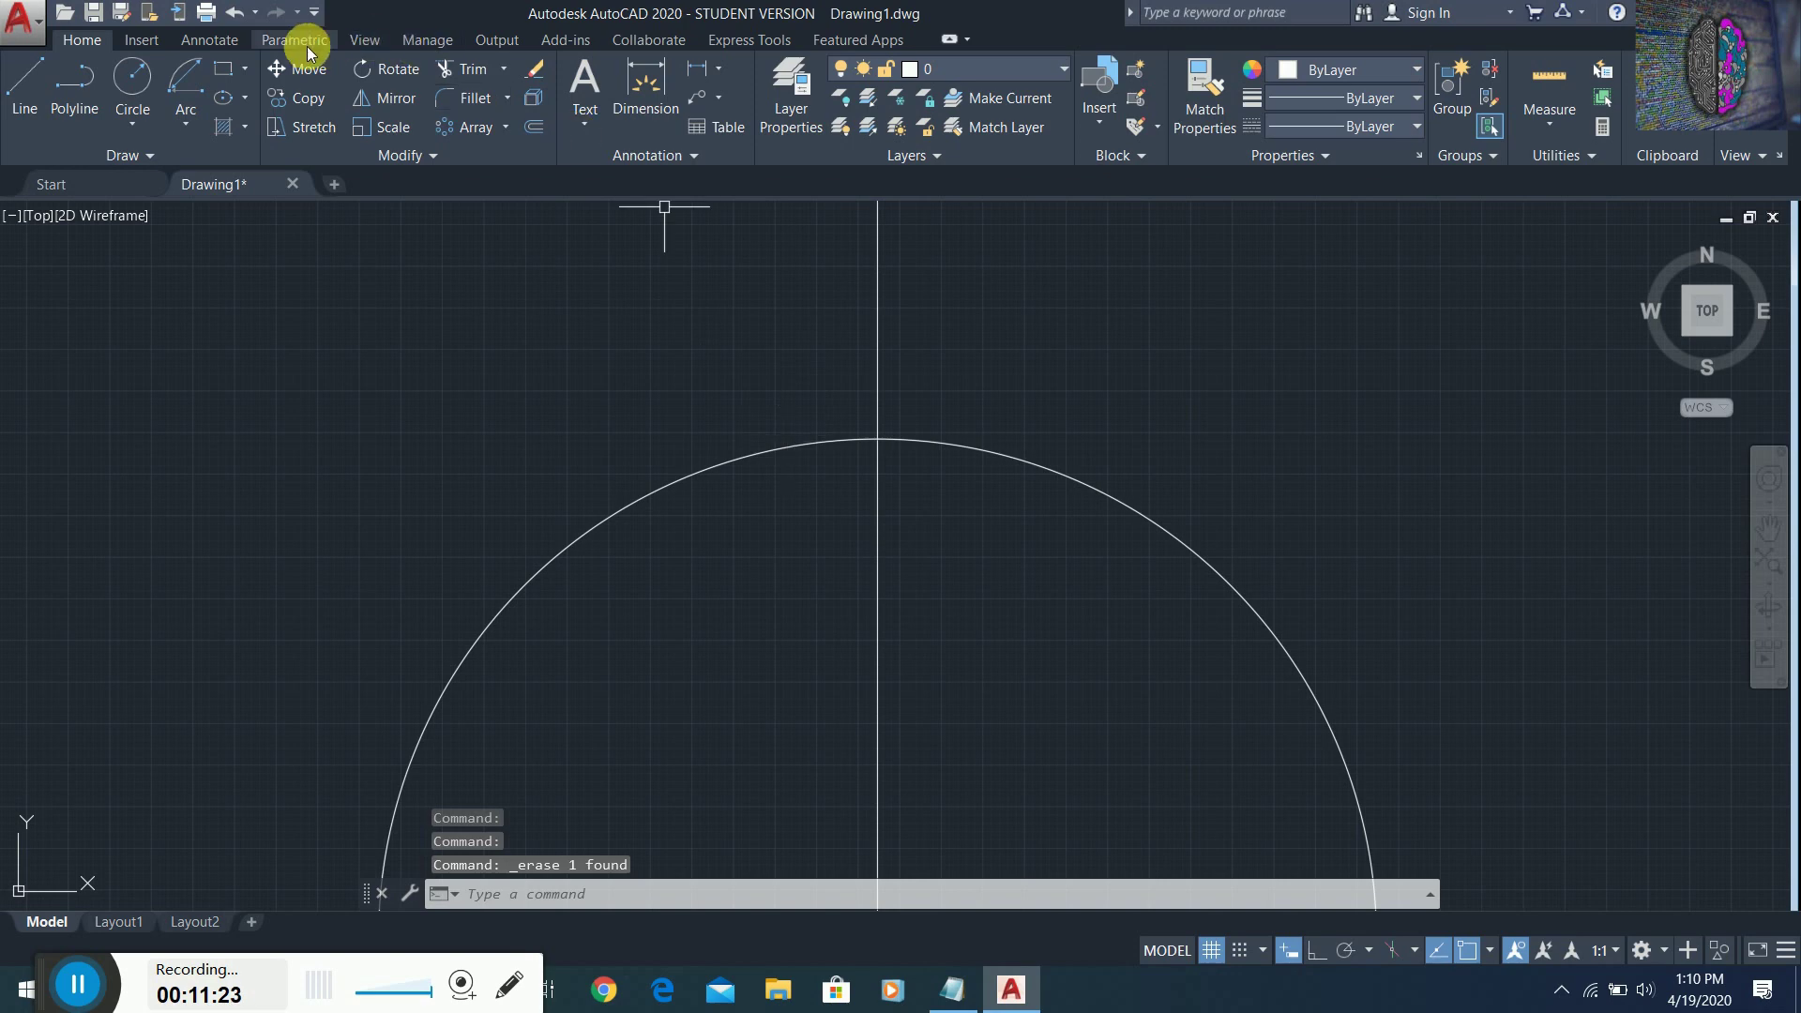
left_click(224, 75)
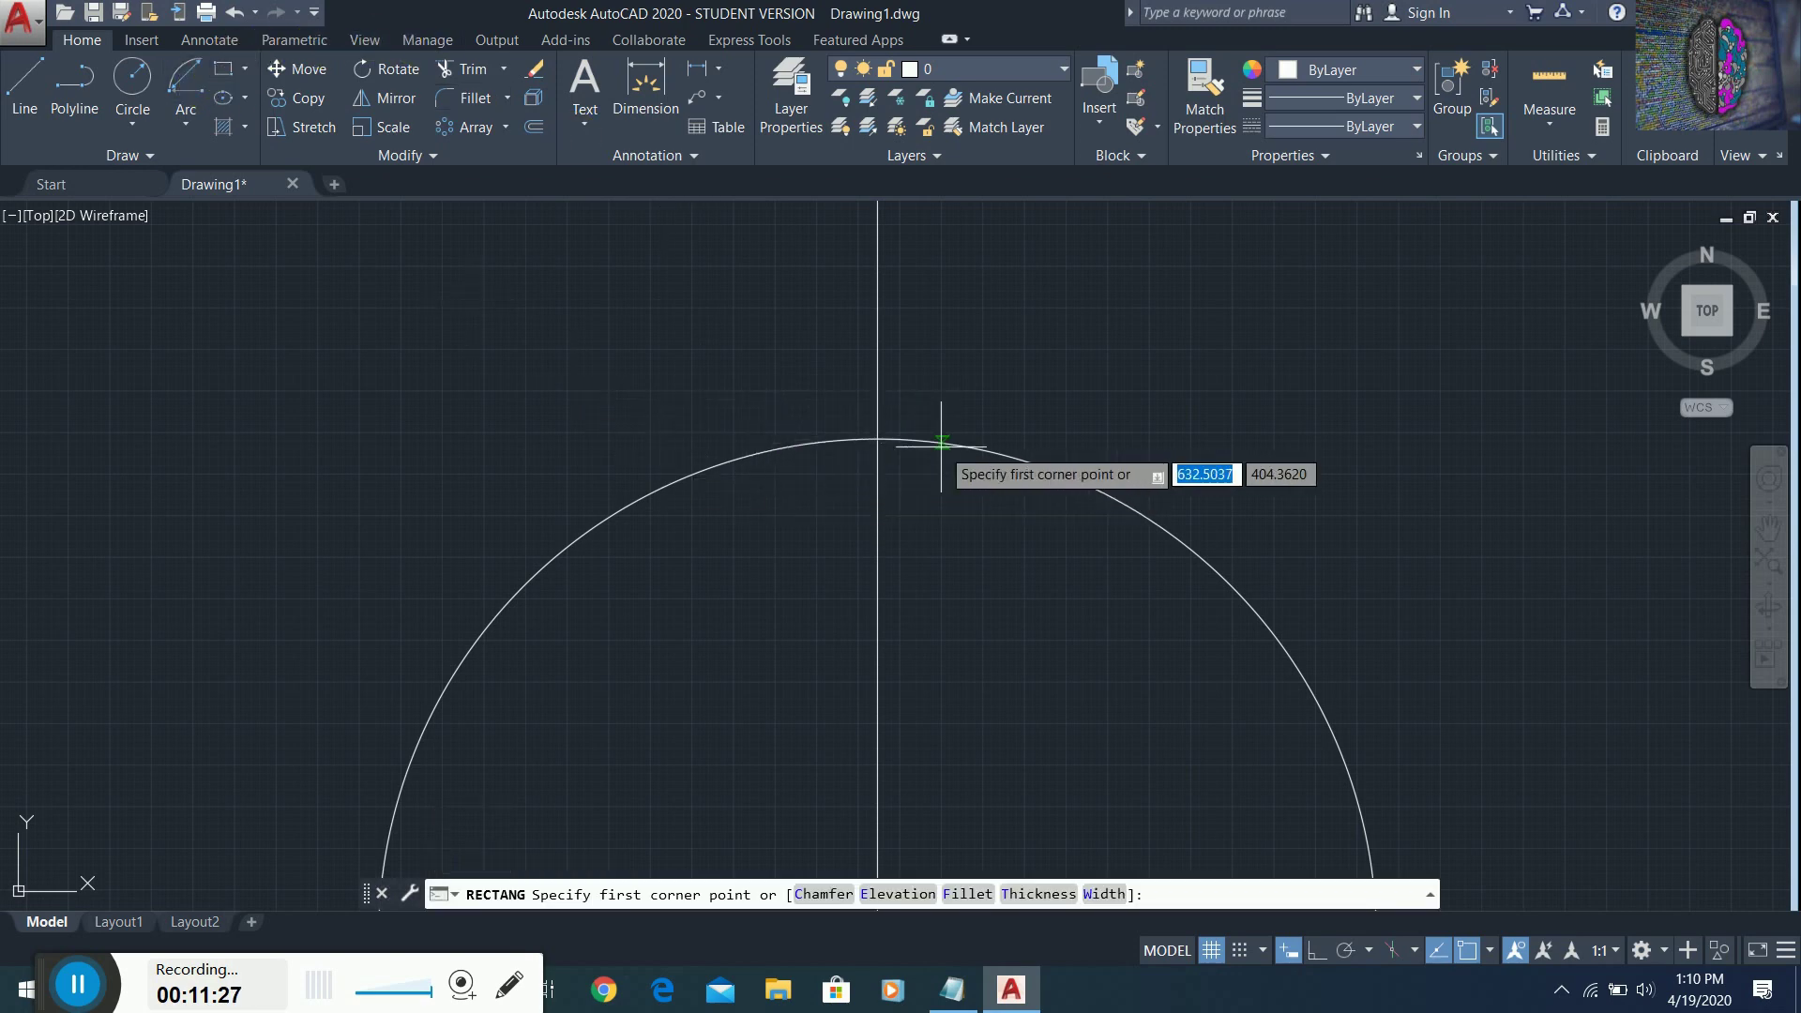
key("Escape")
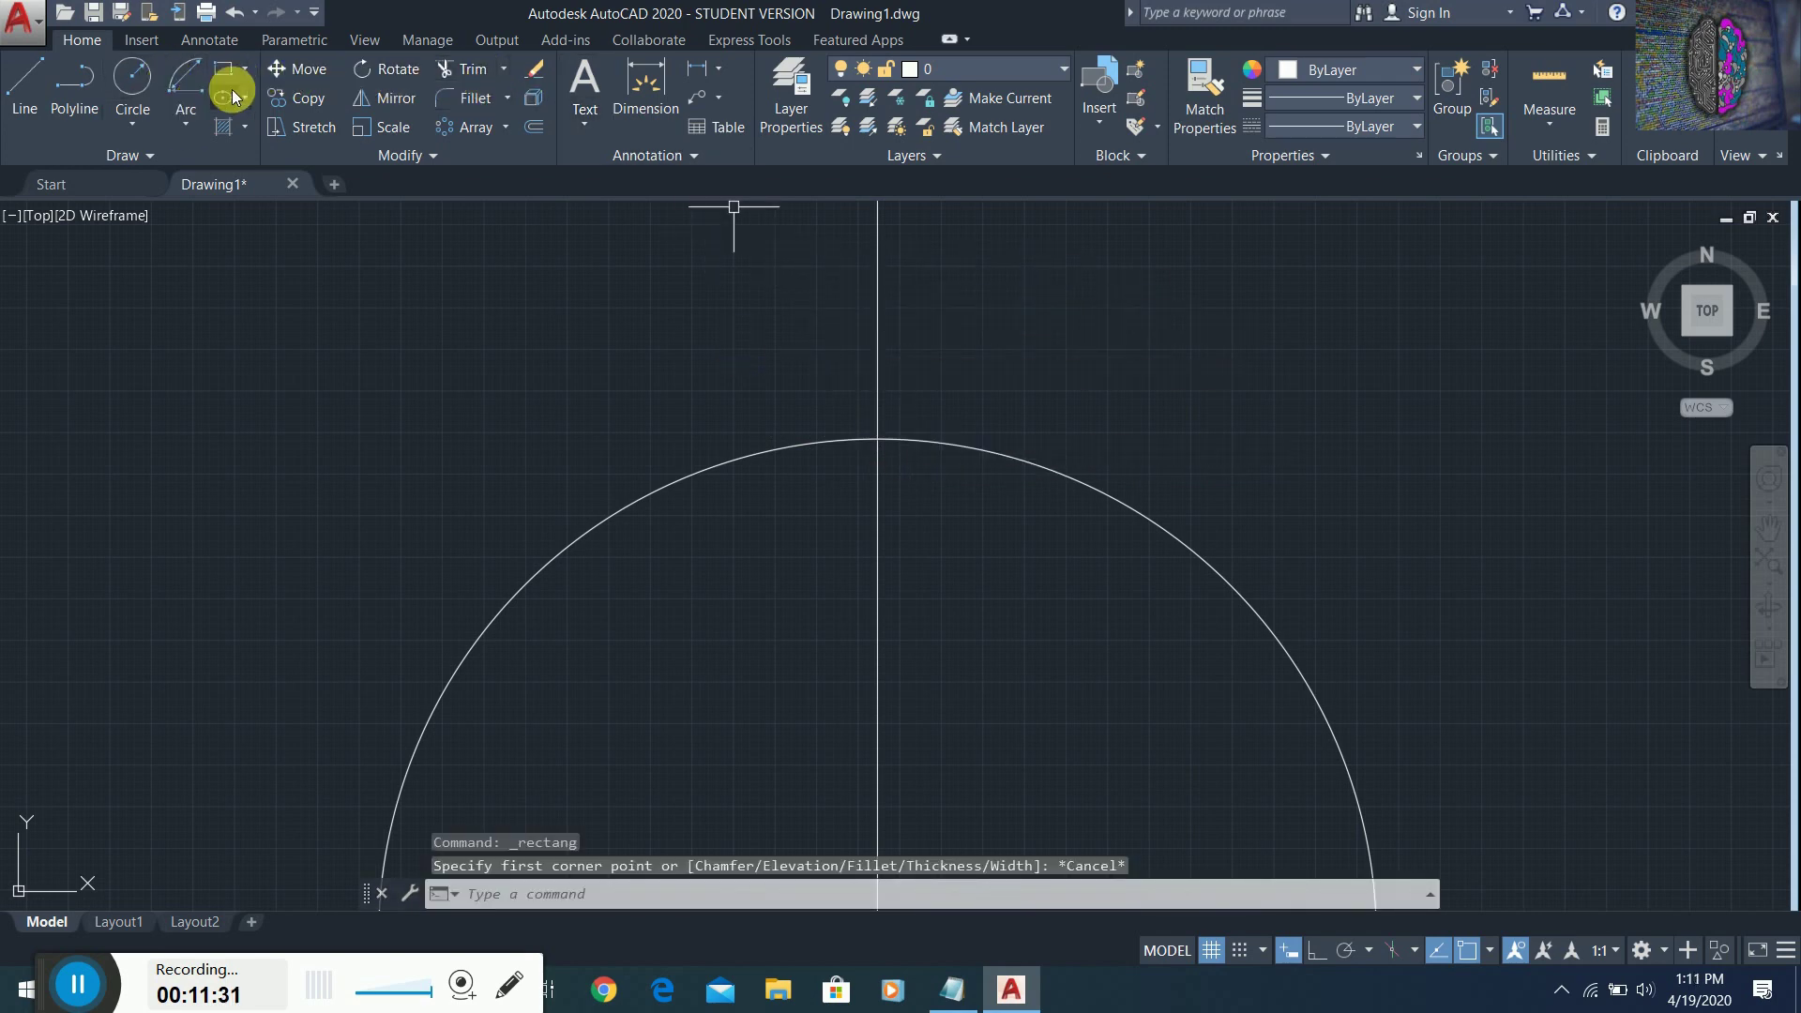
- Offset the vertical line by 5 mm to both sides to form the keyway's side lines
left_click(532, 129)
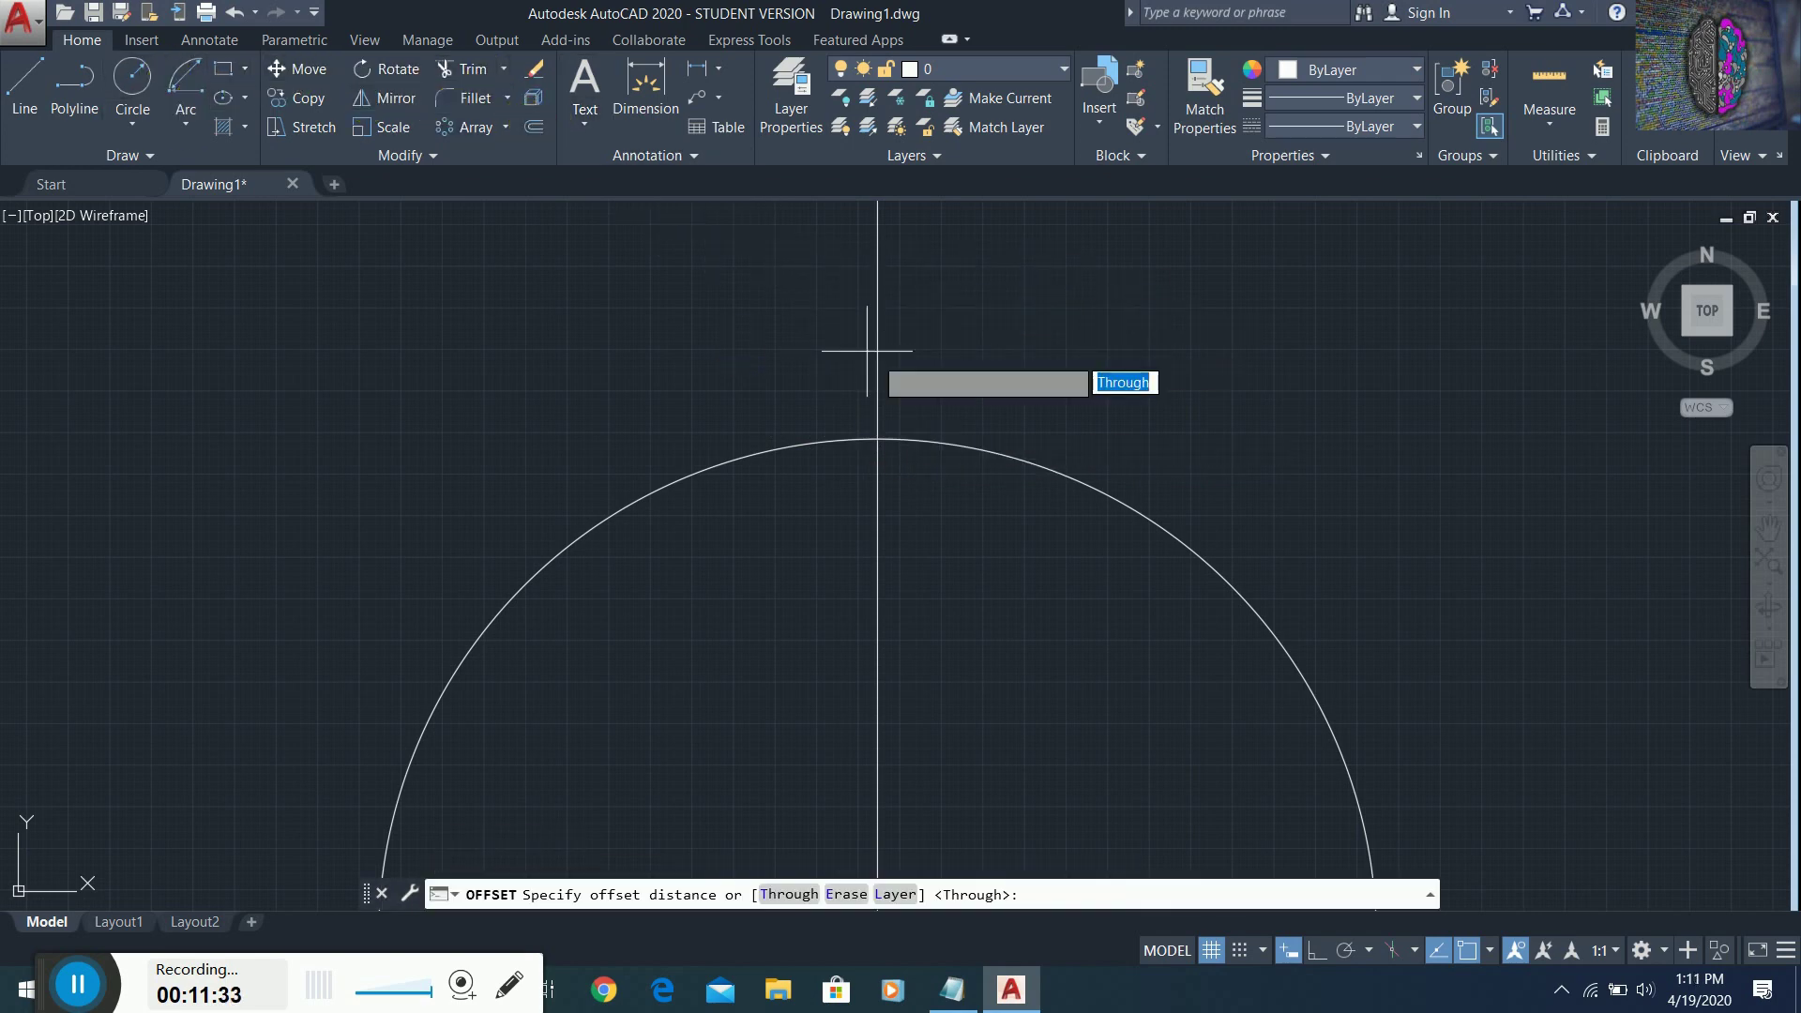
left_click(877, 377)
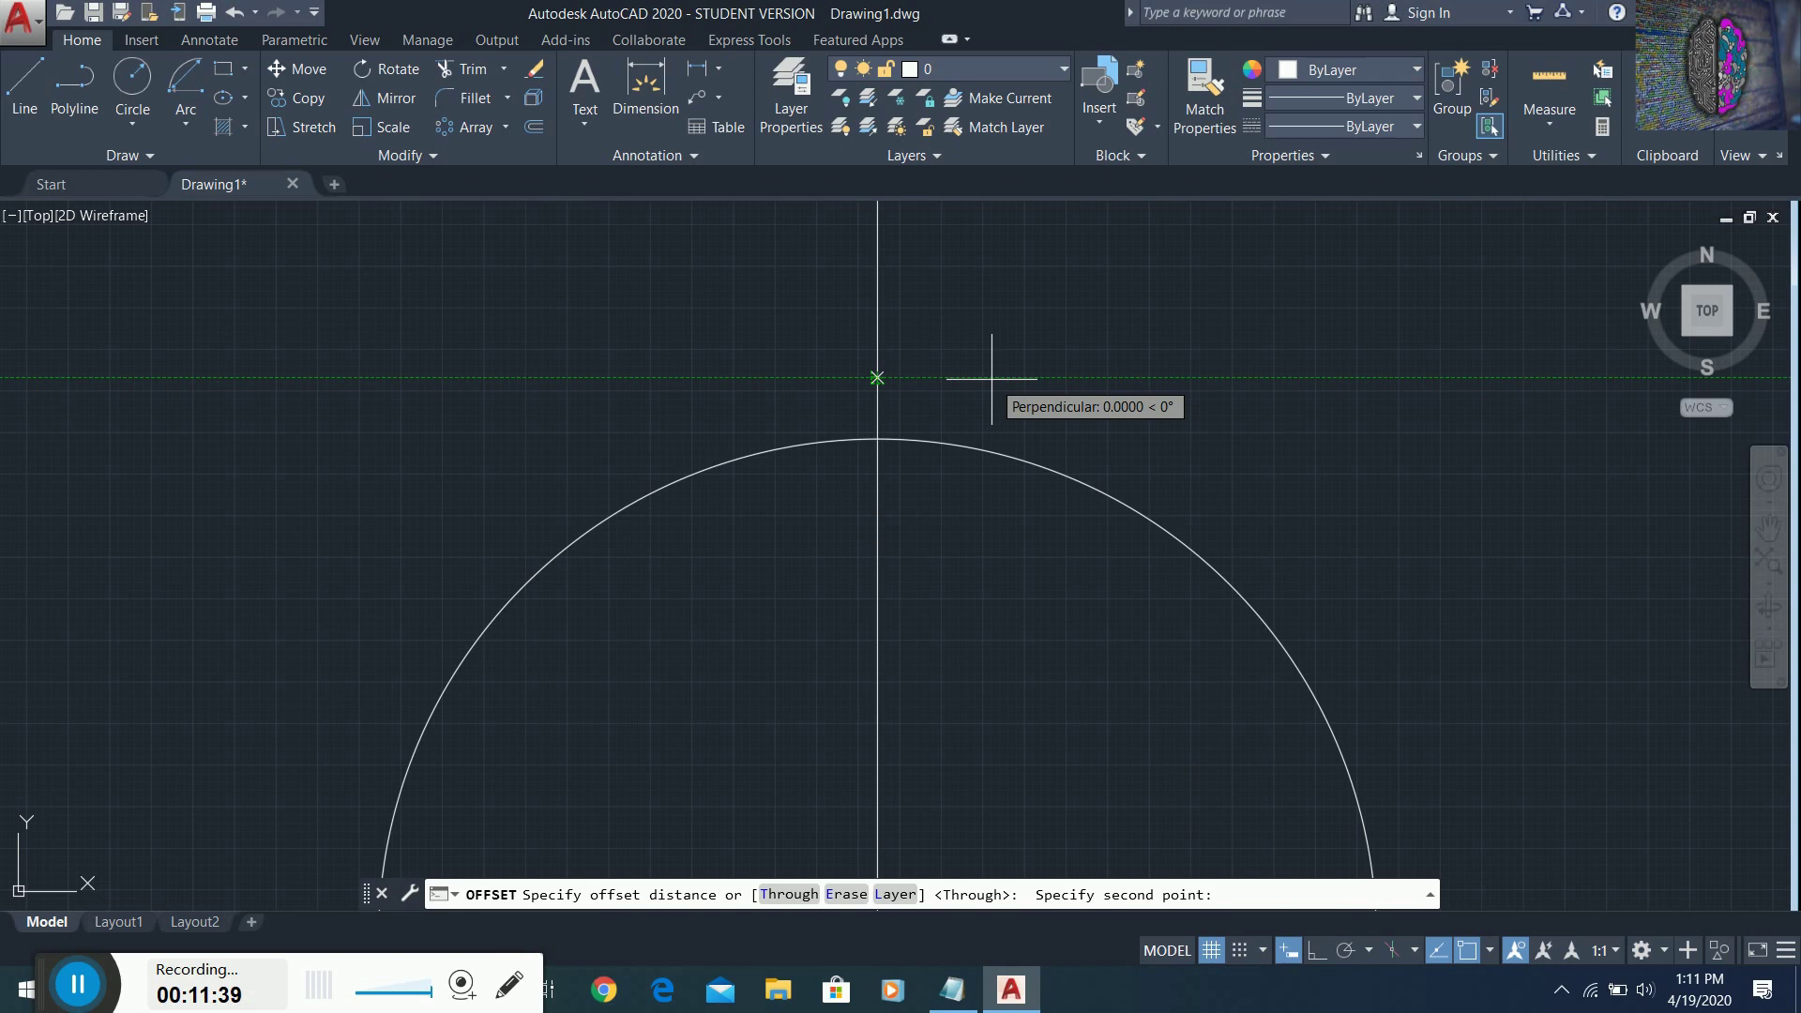
type("5")
key("Return")
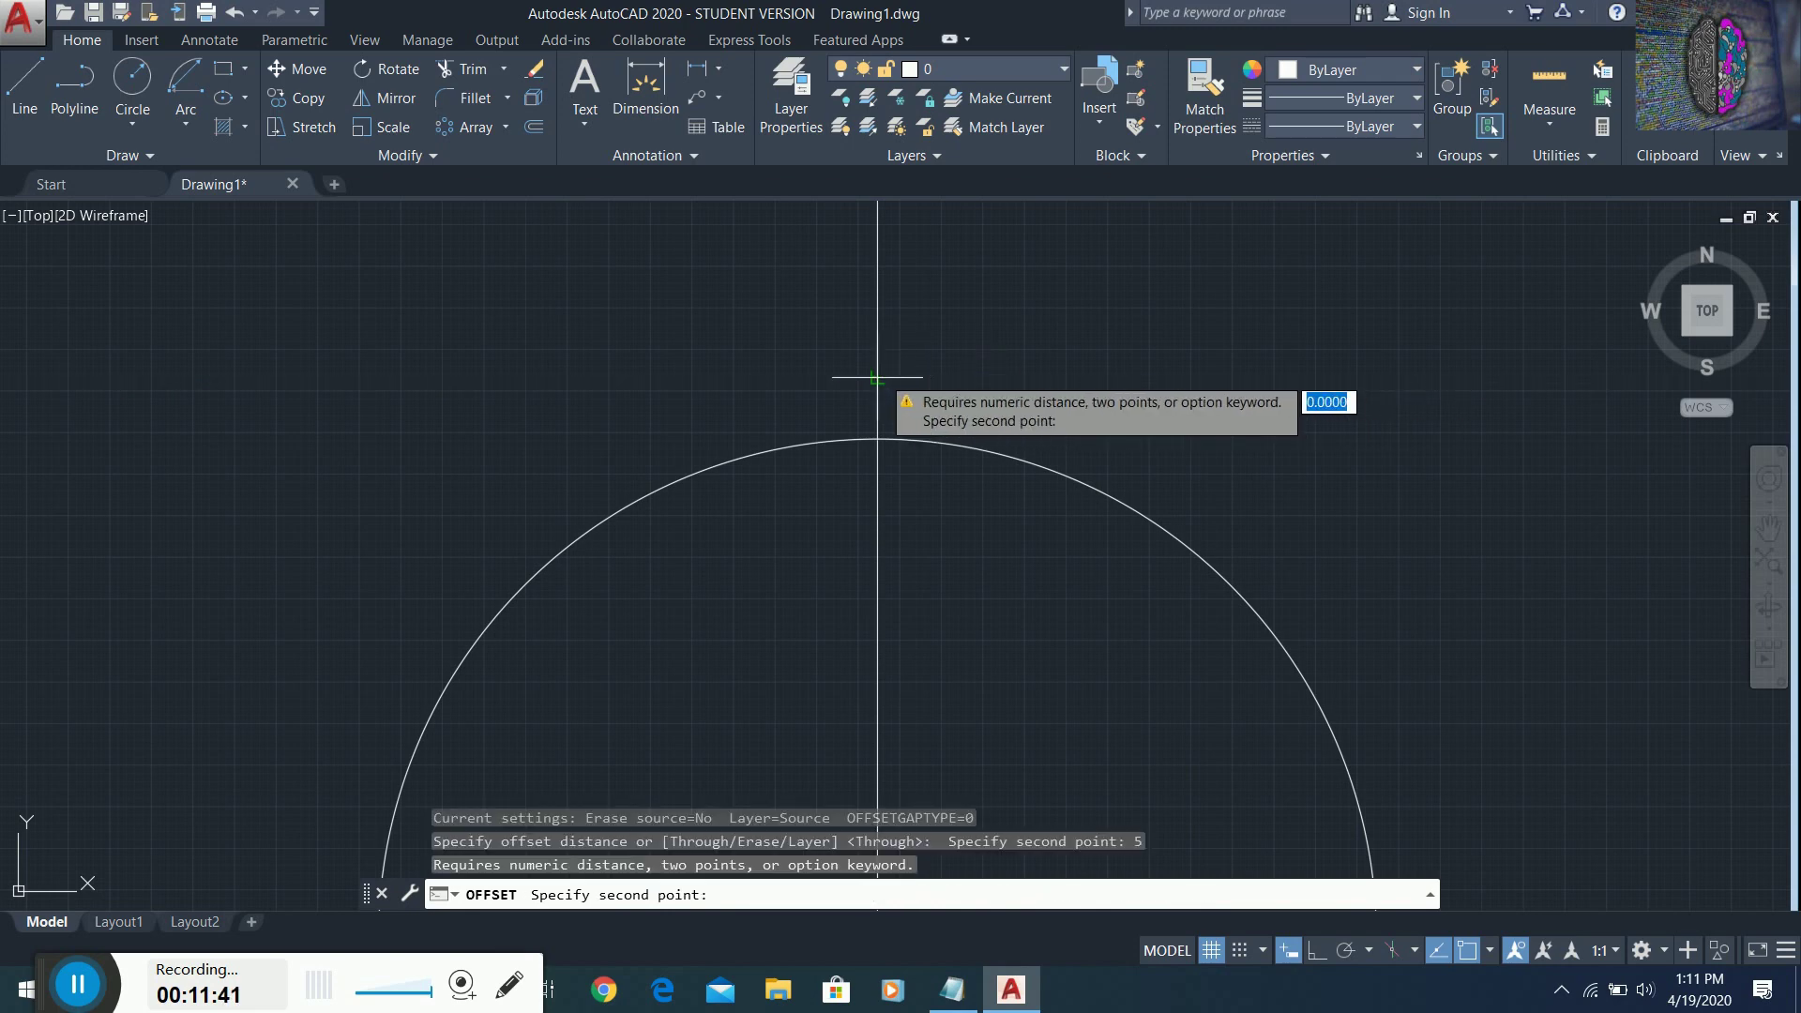
left_click(932, 375)
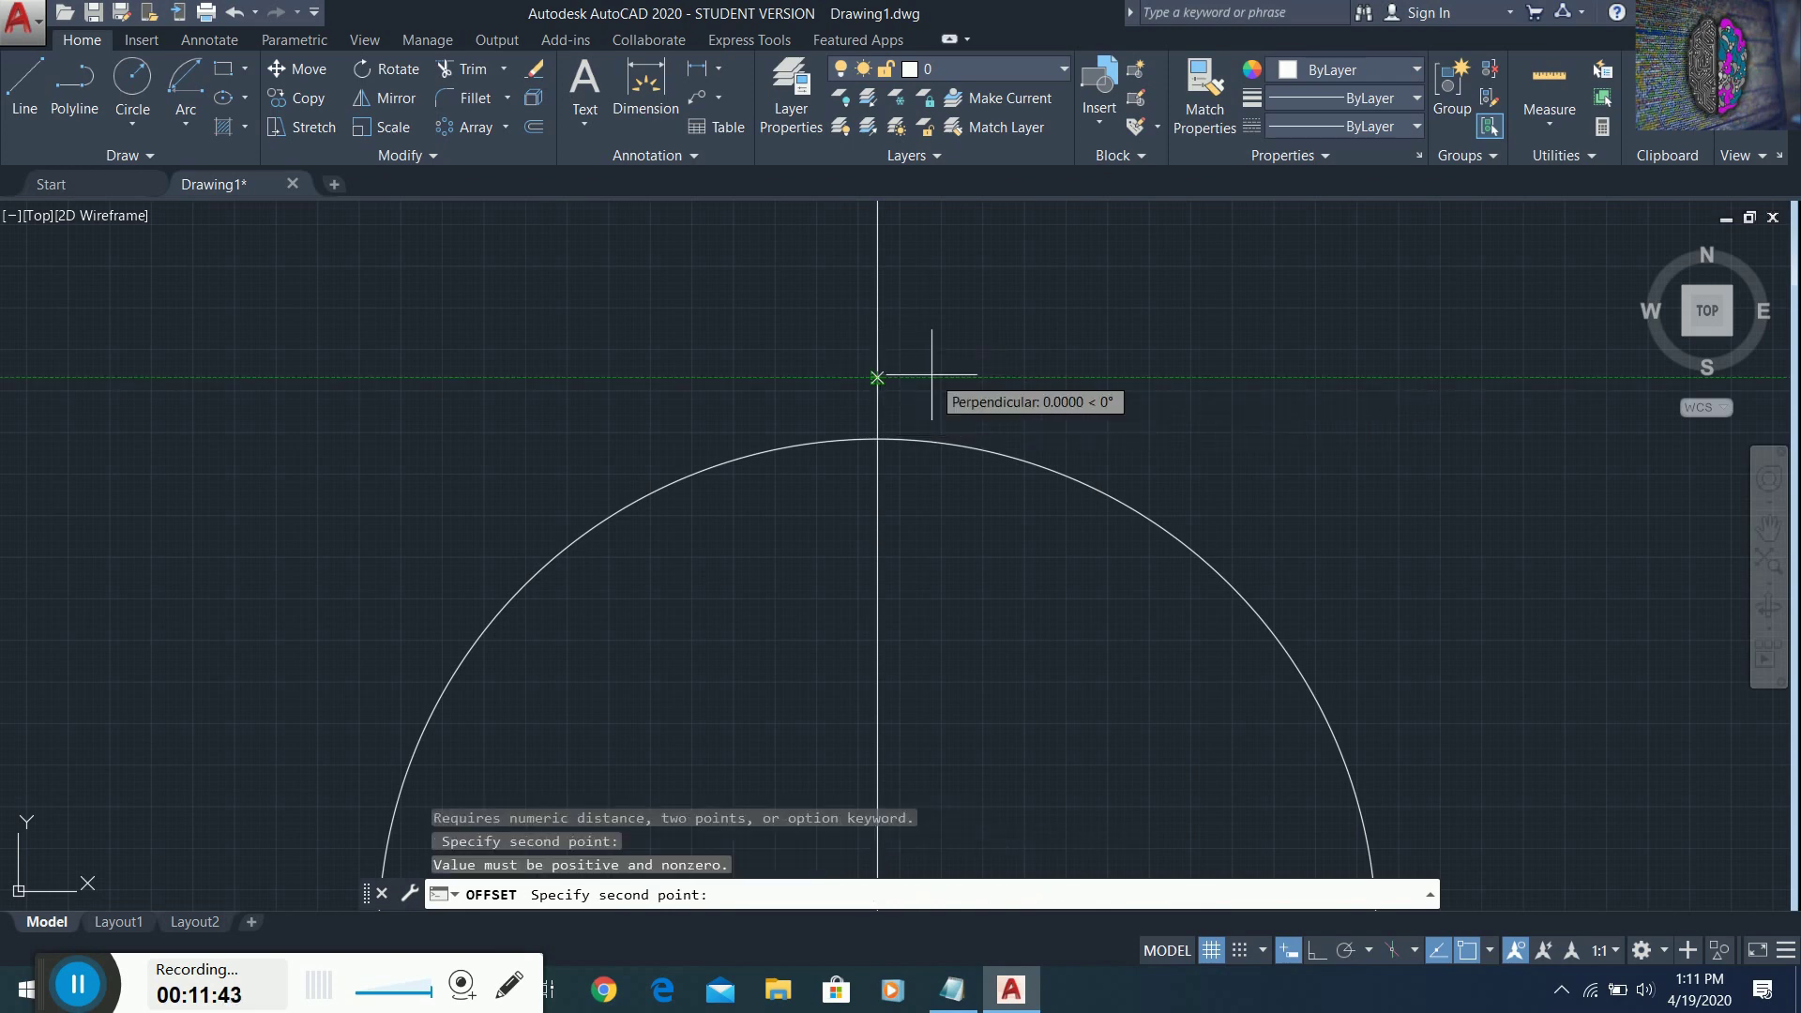
type("5")
key("Return")
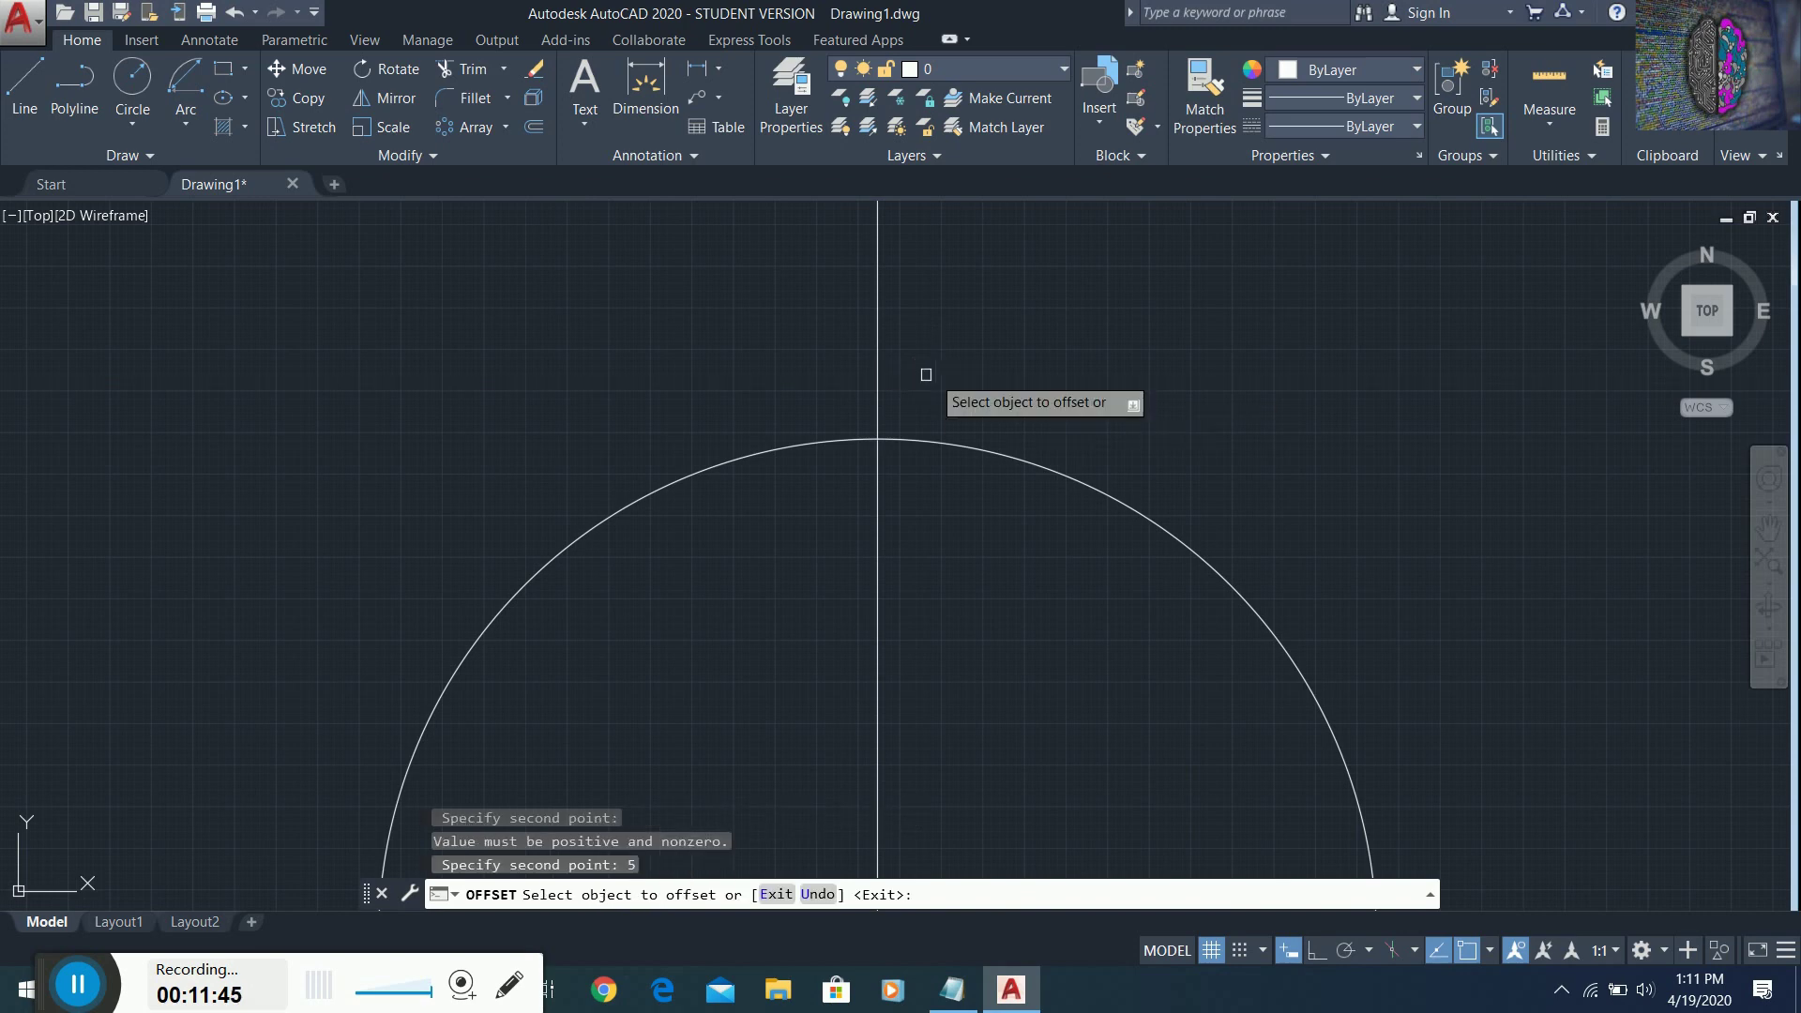
left_click(875, 370)
left_click(1037, 354)
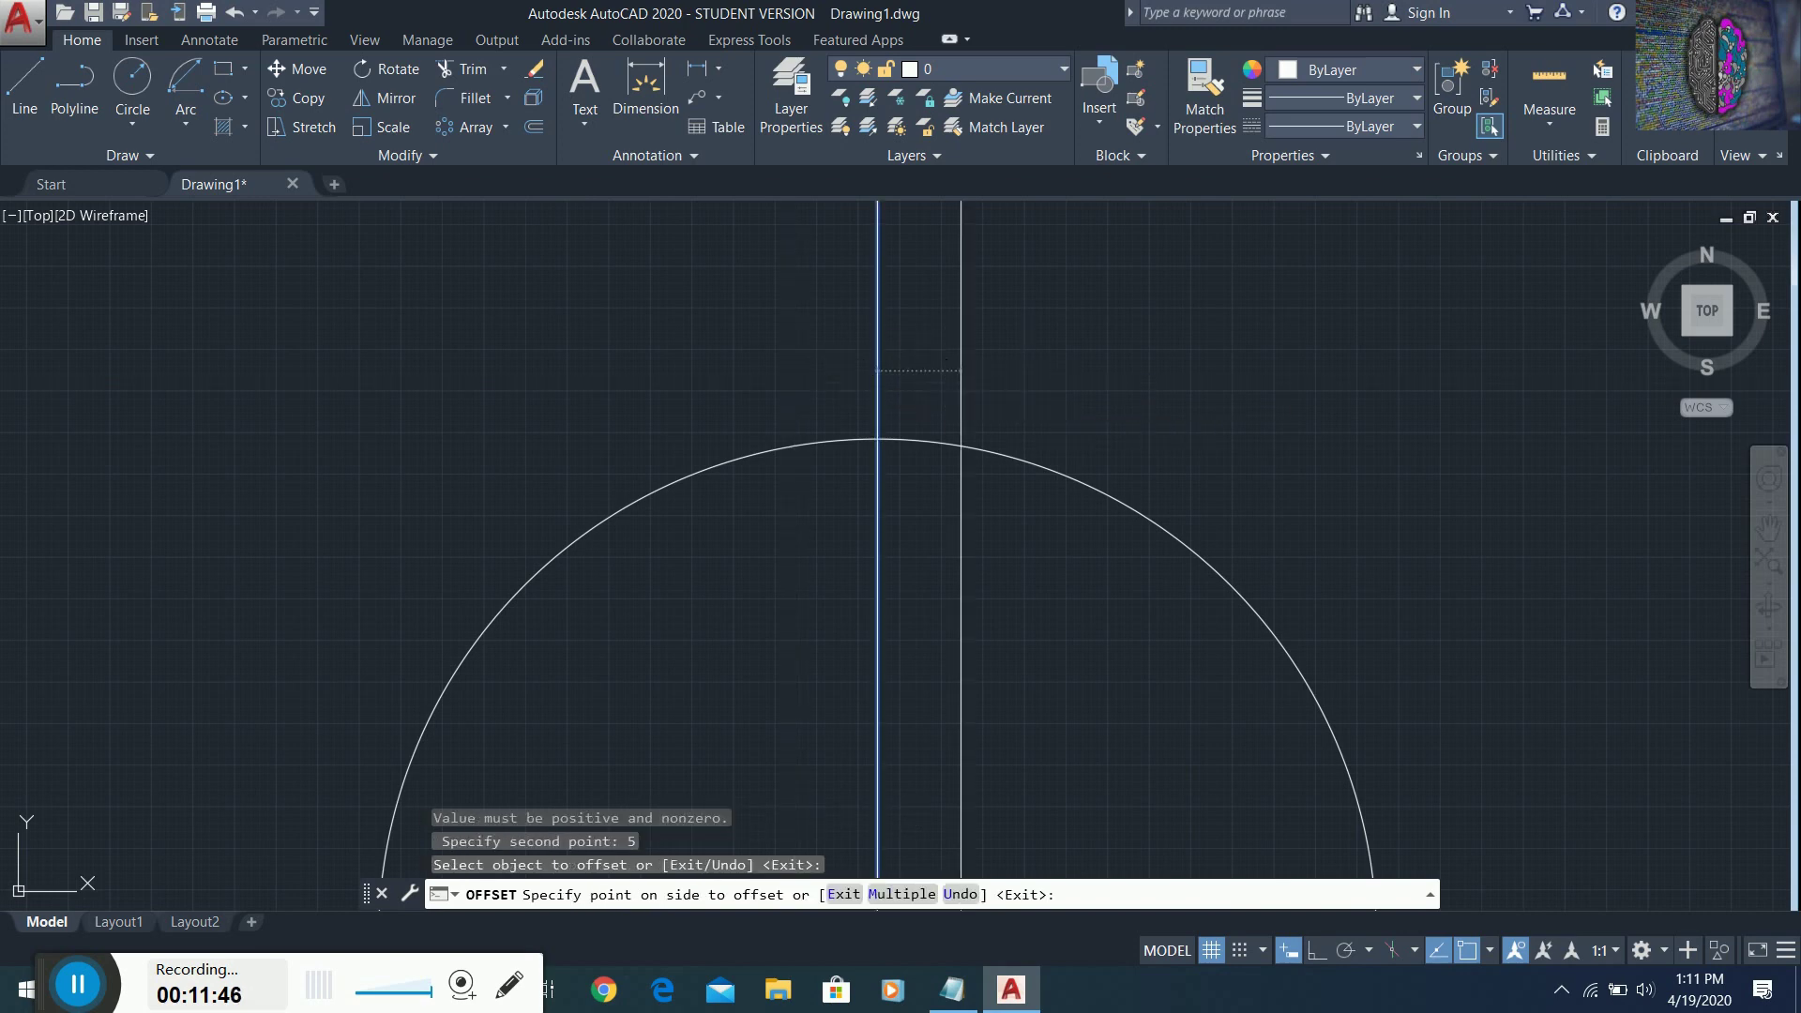
left_click(879, 371)
left_click(779, 383)
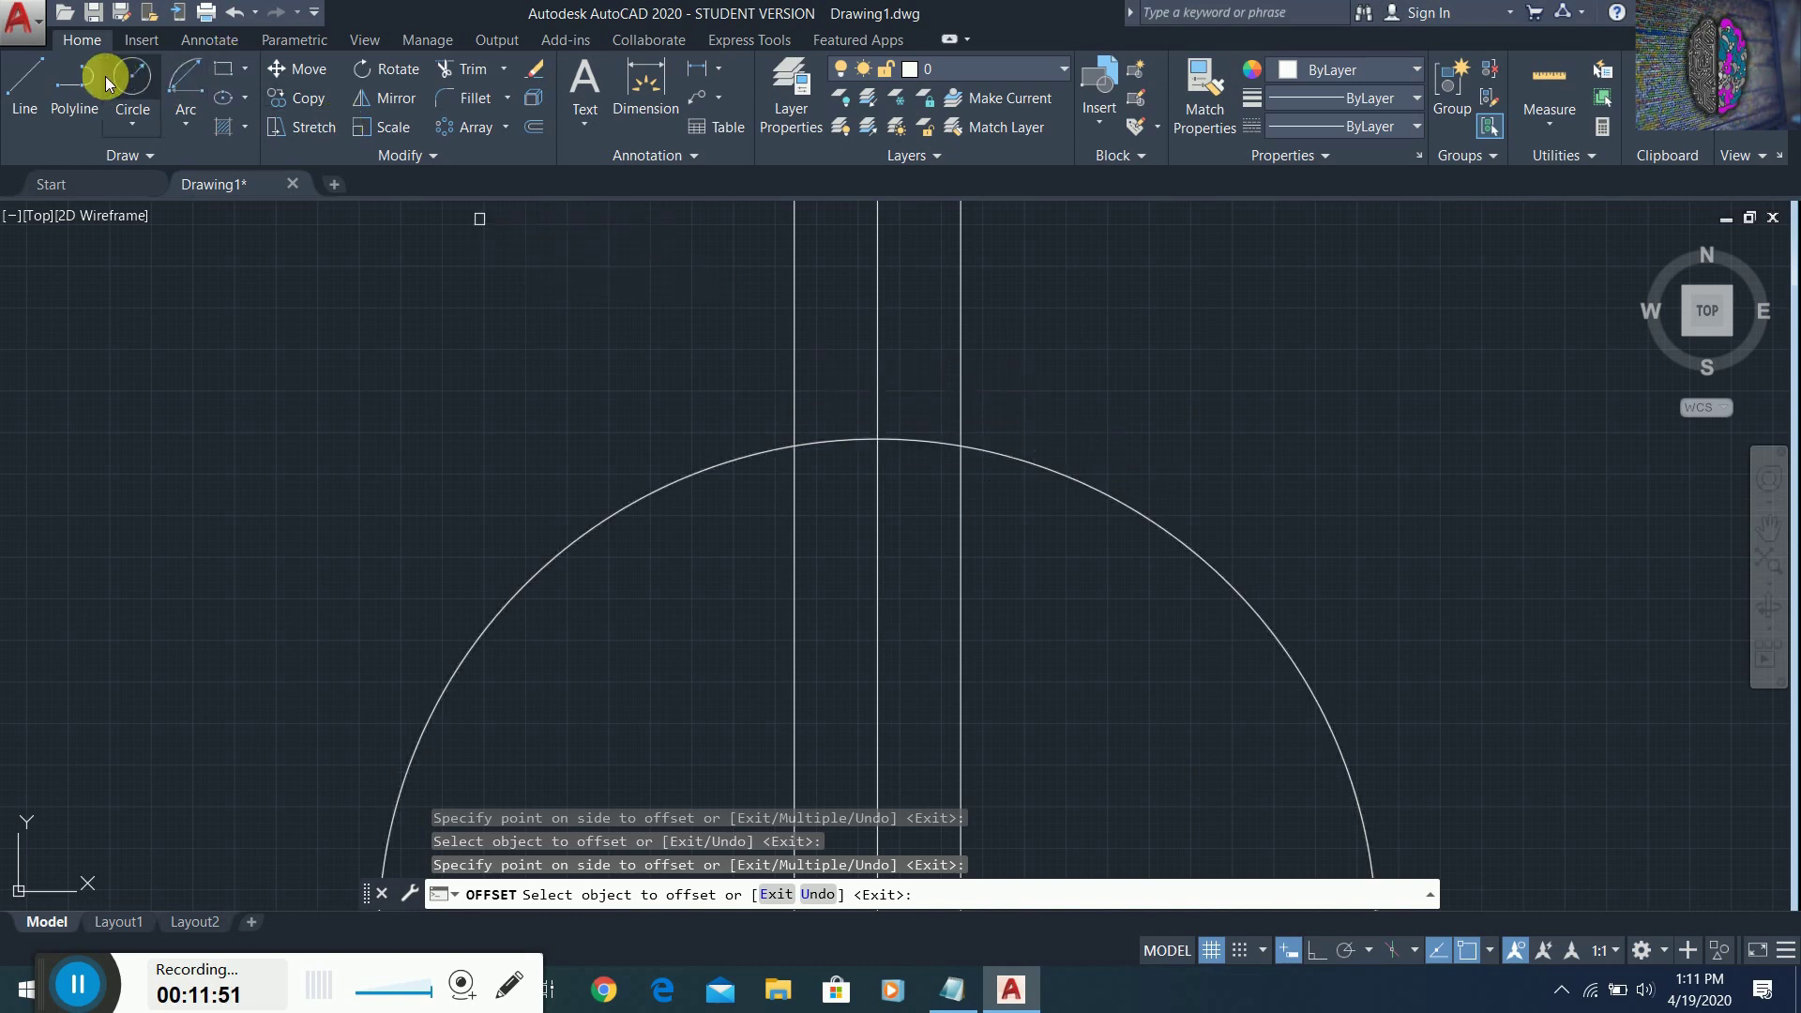
- Draw a horizontal line between the two offset lines just above the bore circle to close the keyway's top
left_click(21, 83)
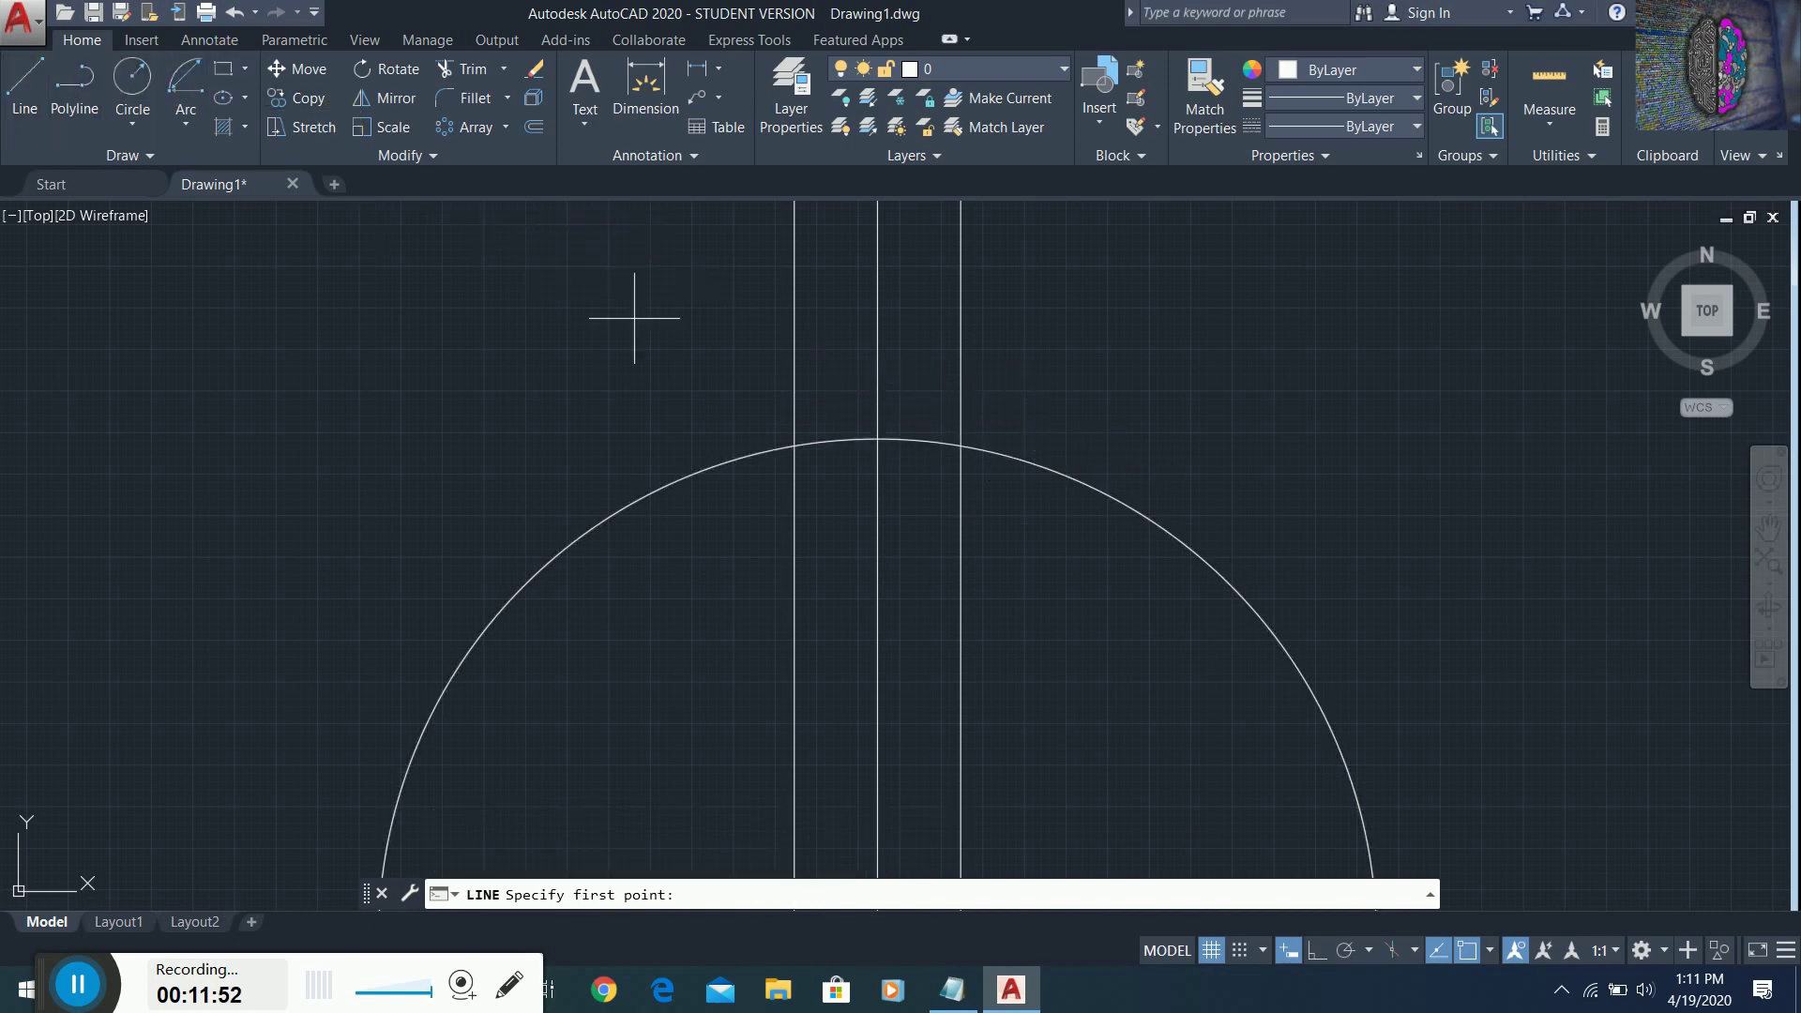
left_click(794, 347)
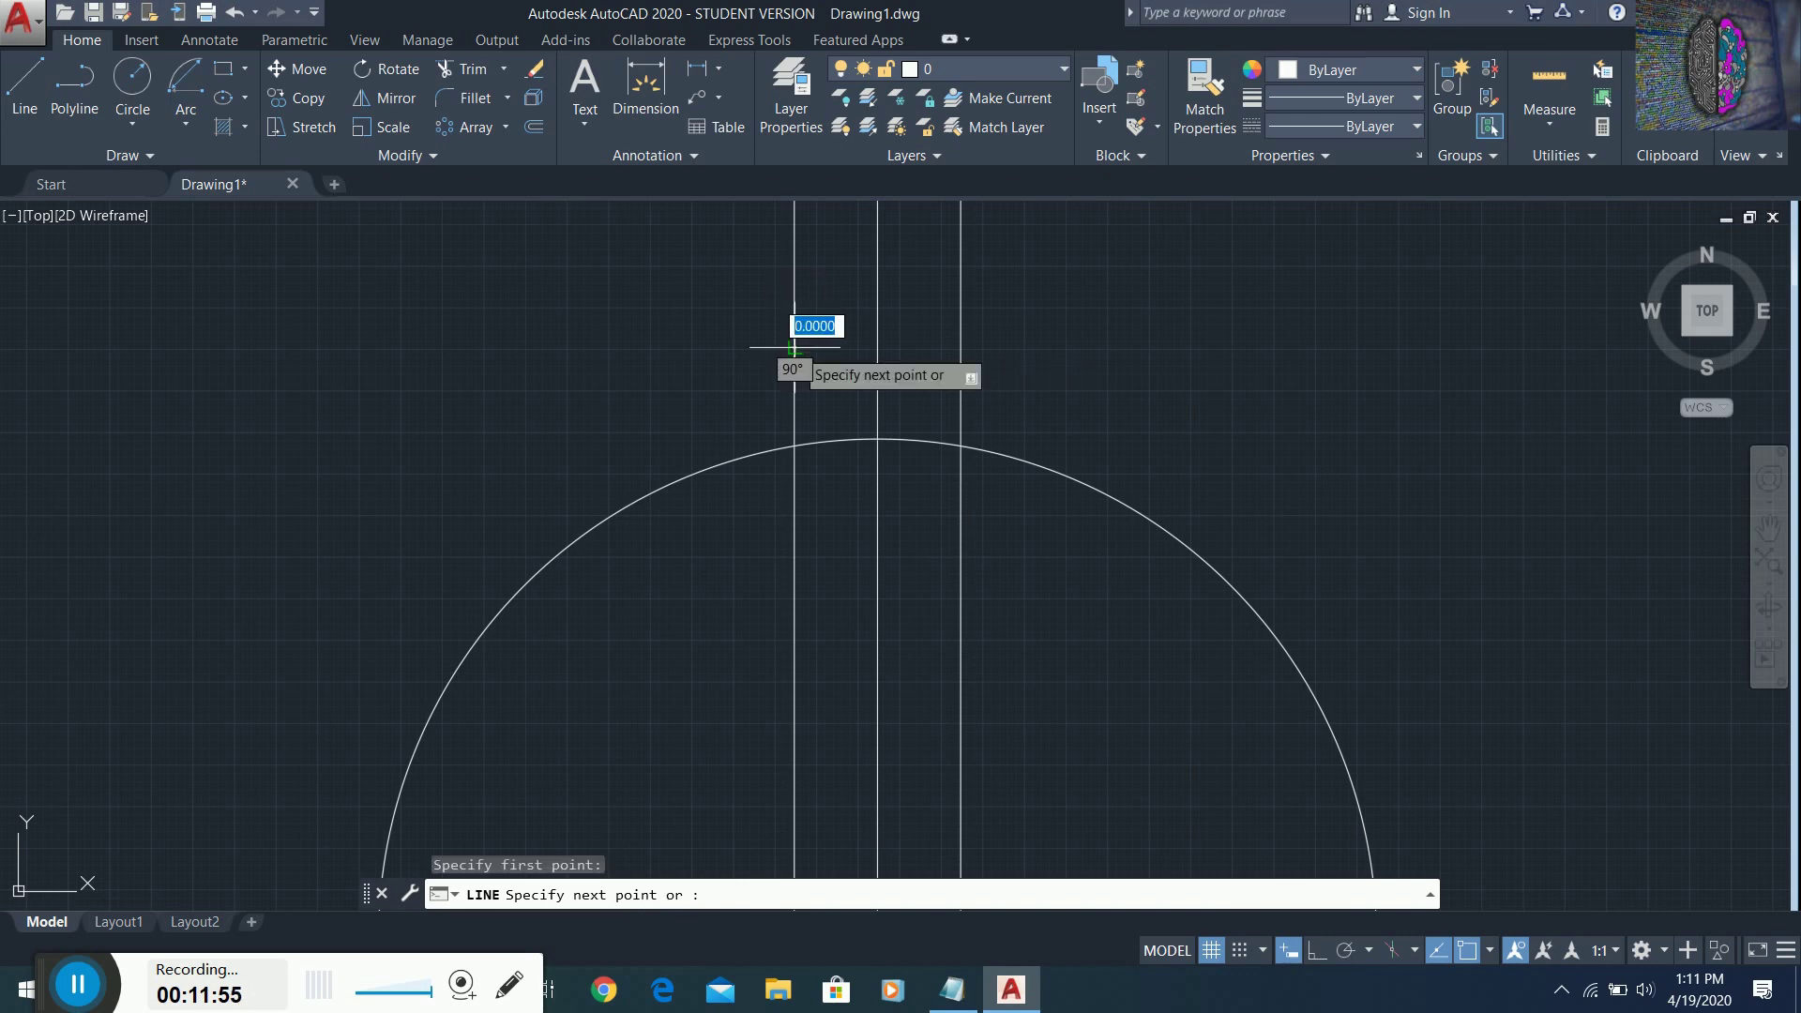
left_click(961, 347)
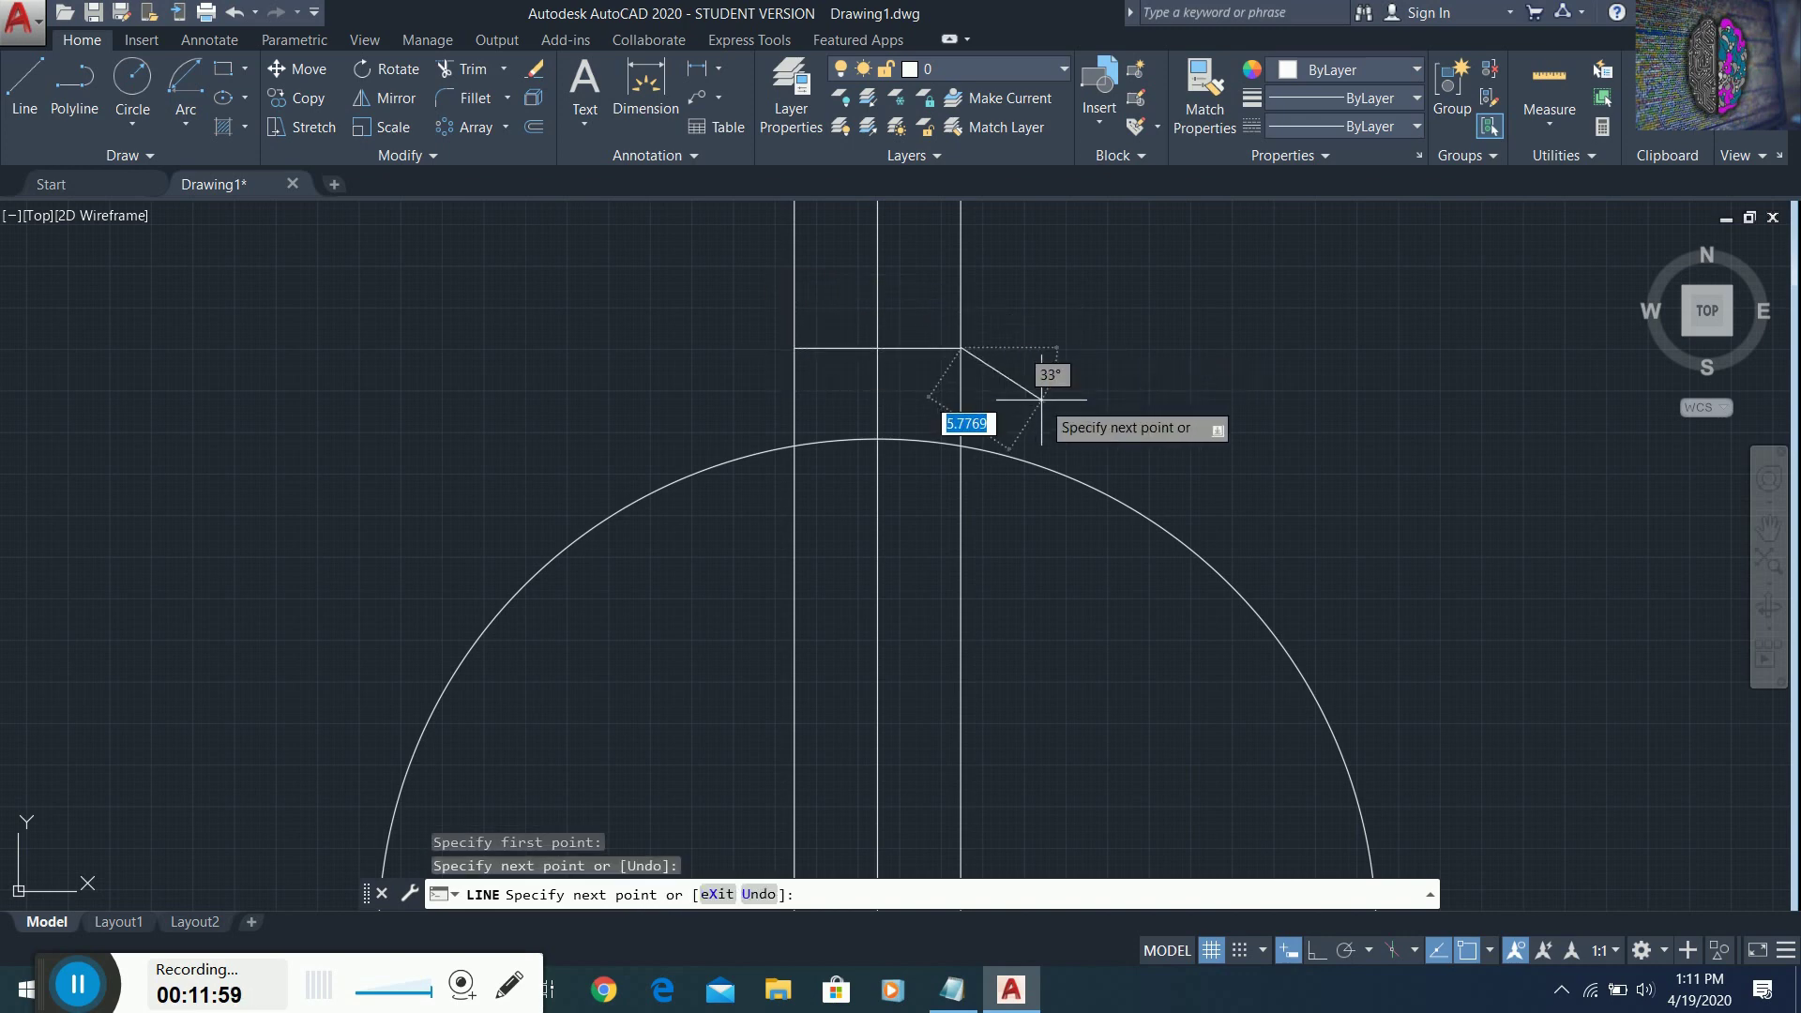
key("Escape")
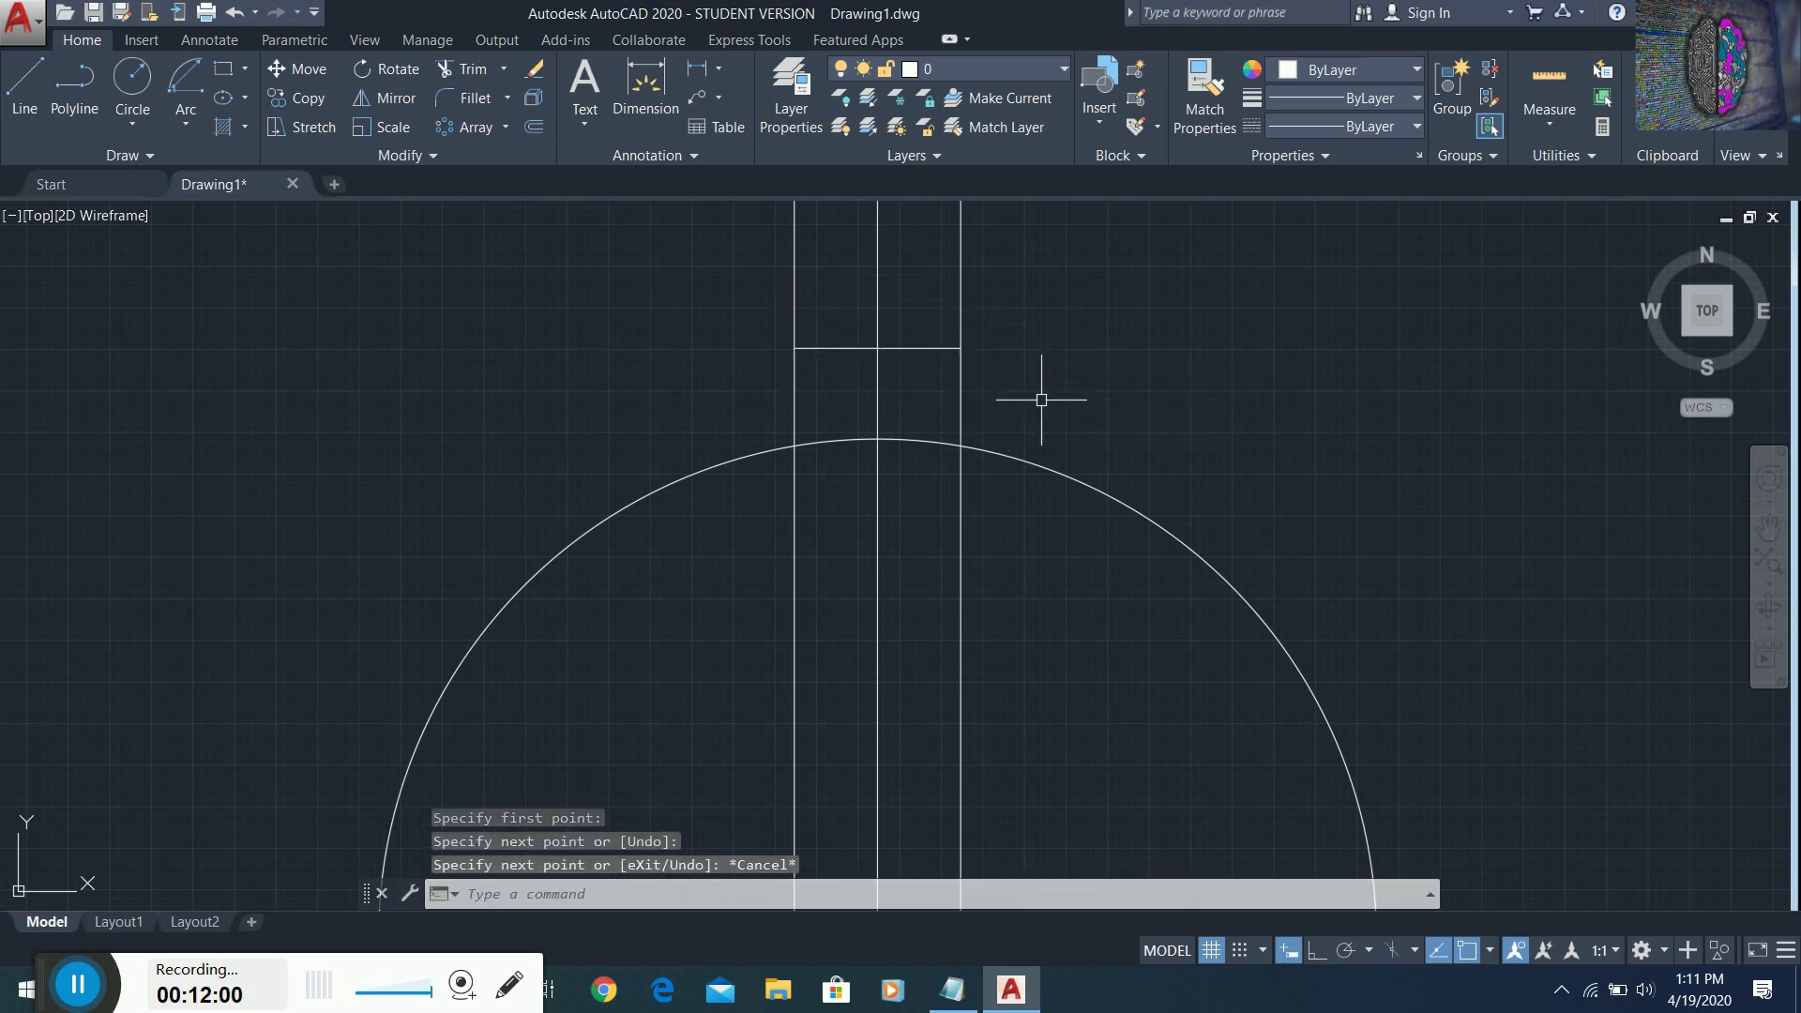
- Using the bore circle as the cutting edge, trim the two offset lines inside it and the central vertical line above it
left_click(539, 81)
left_click(471, 69)
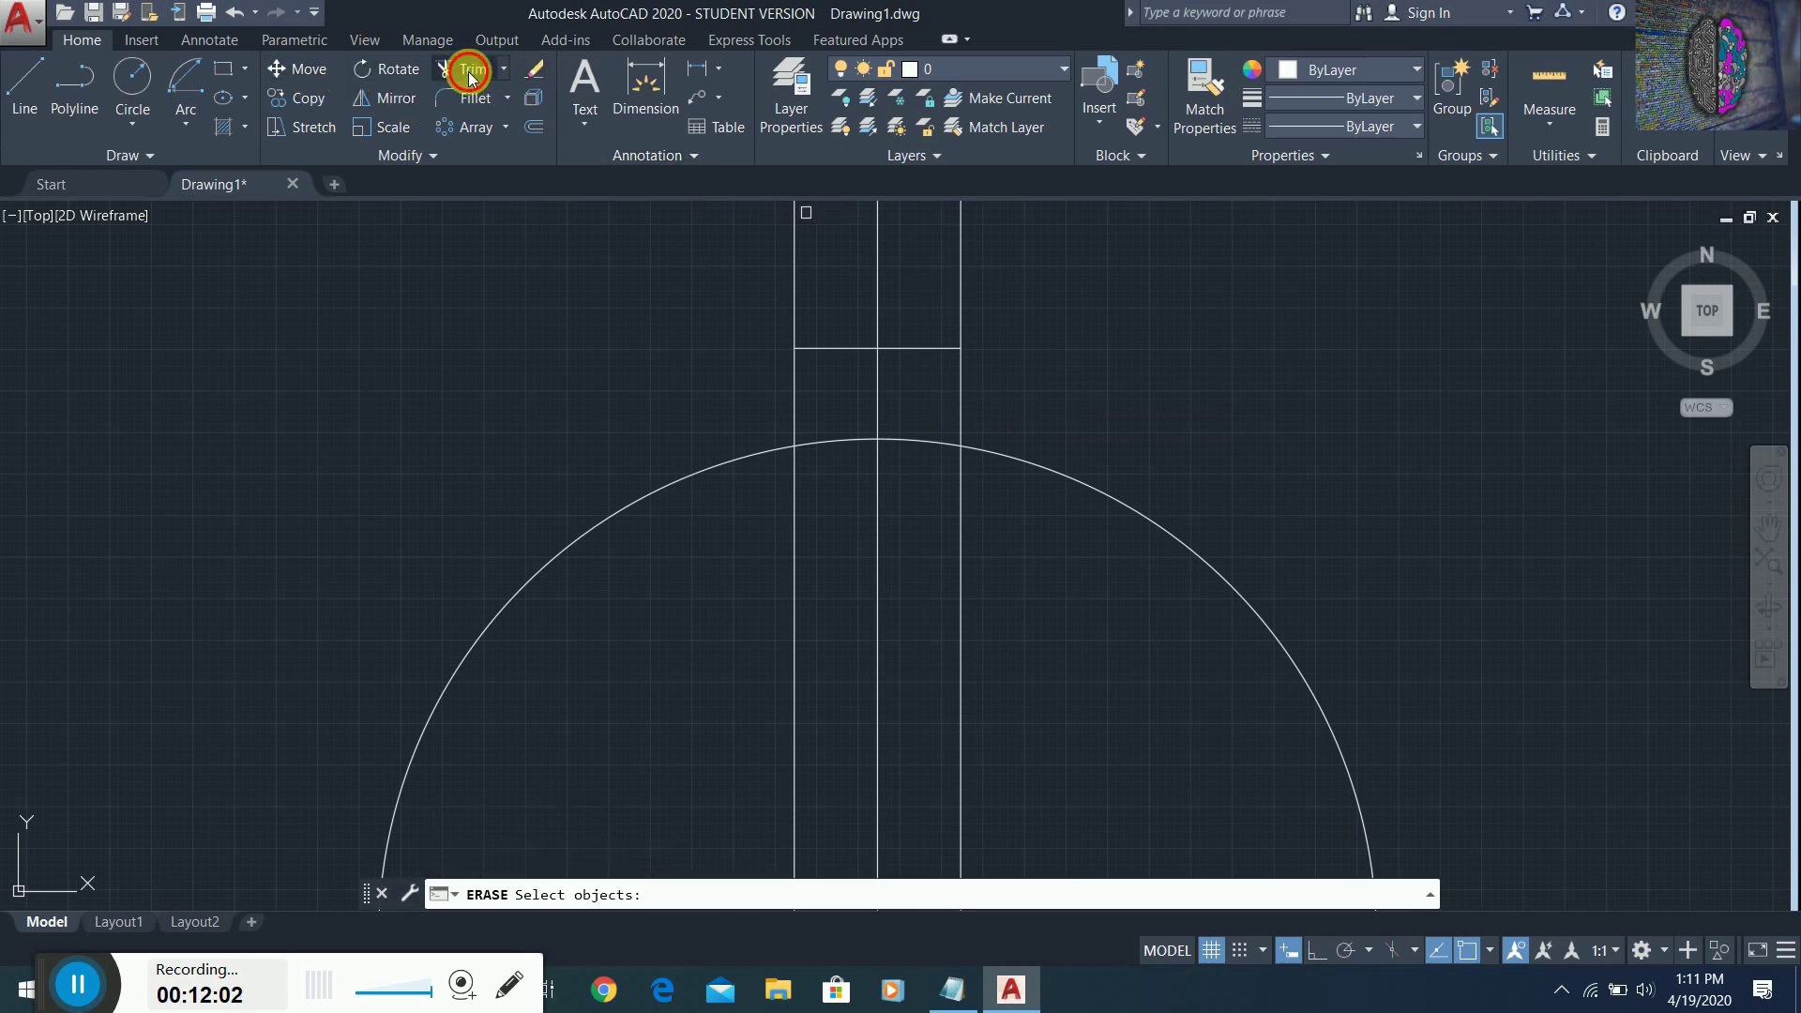
left_click(728, 465)
key("Return")
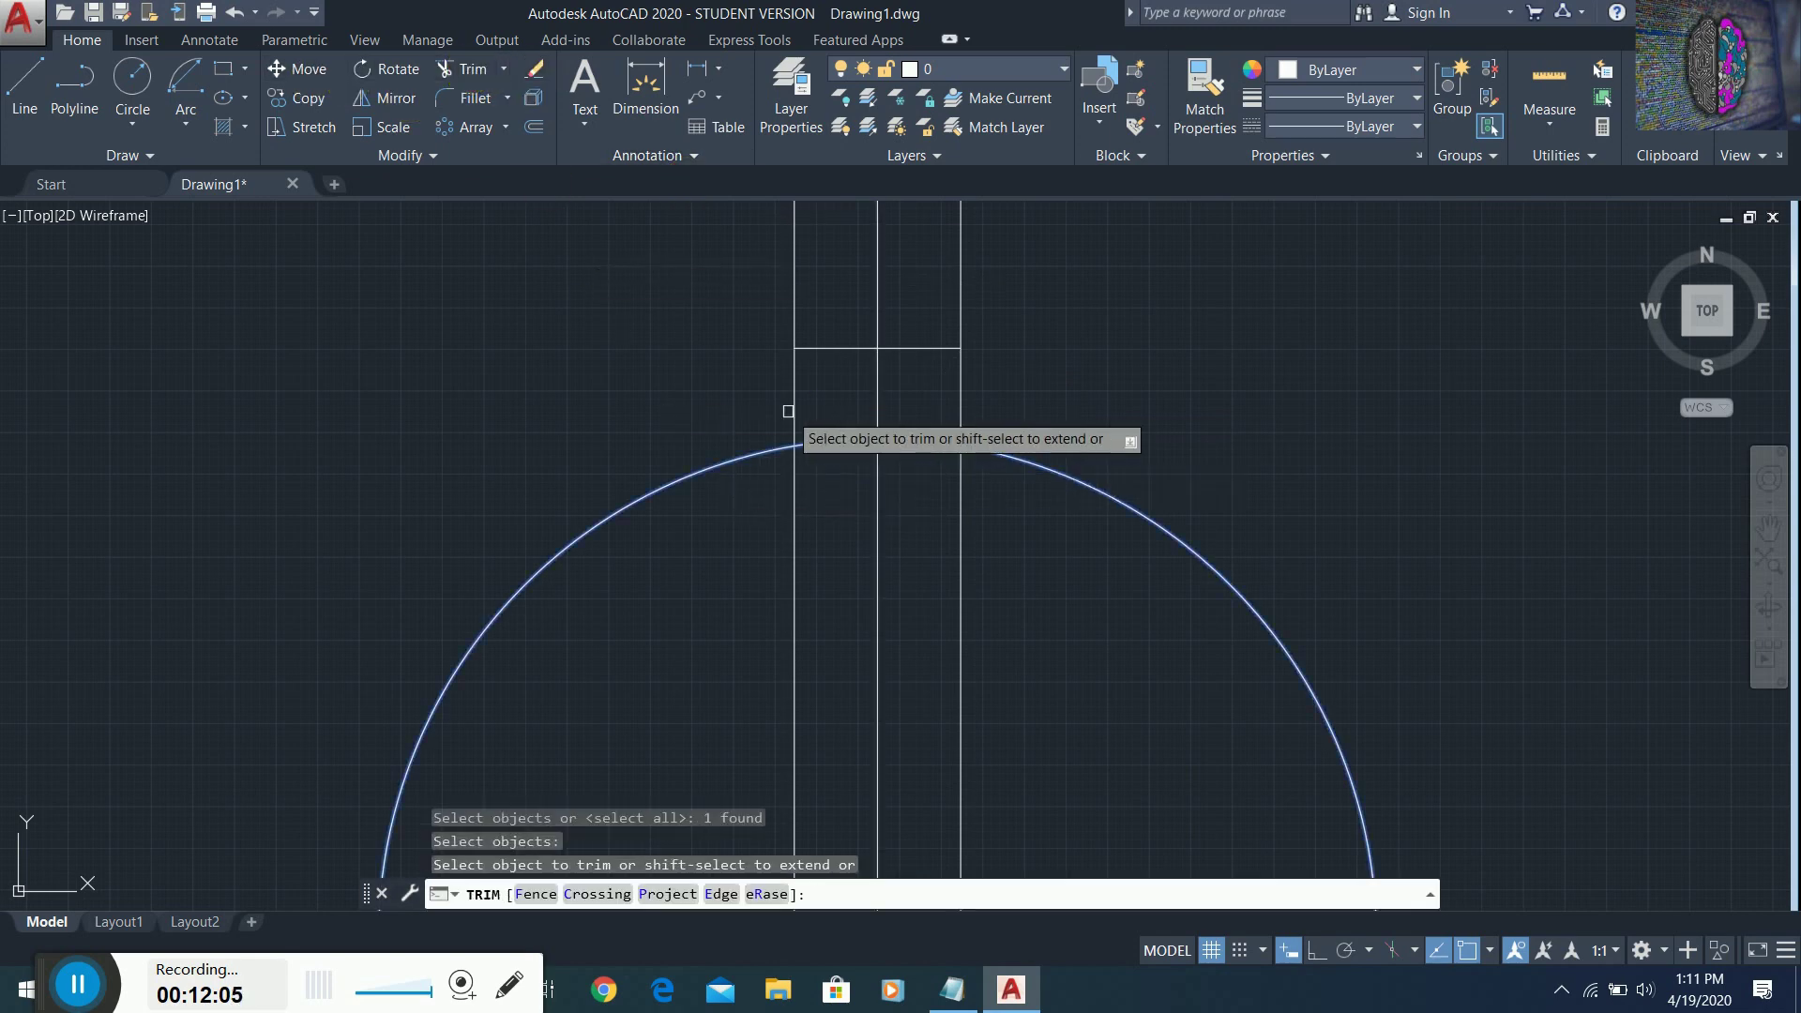
left_click(876, 384)
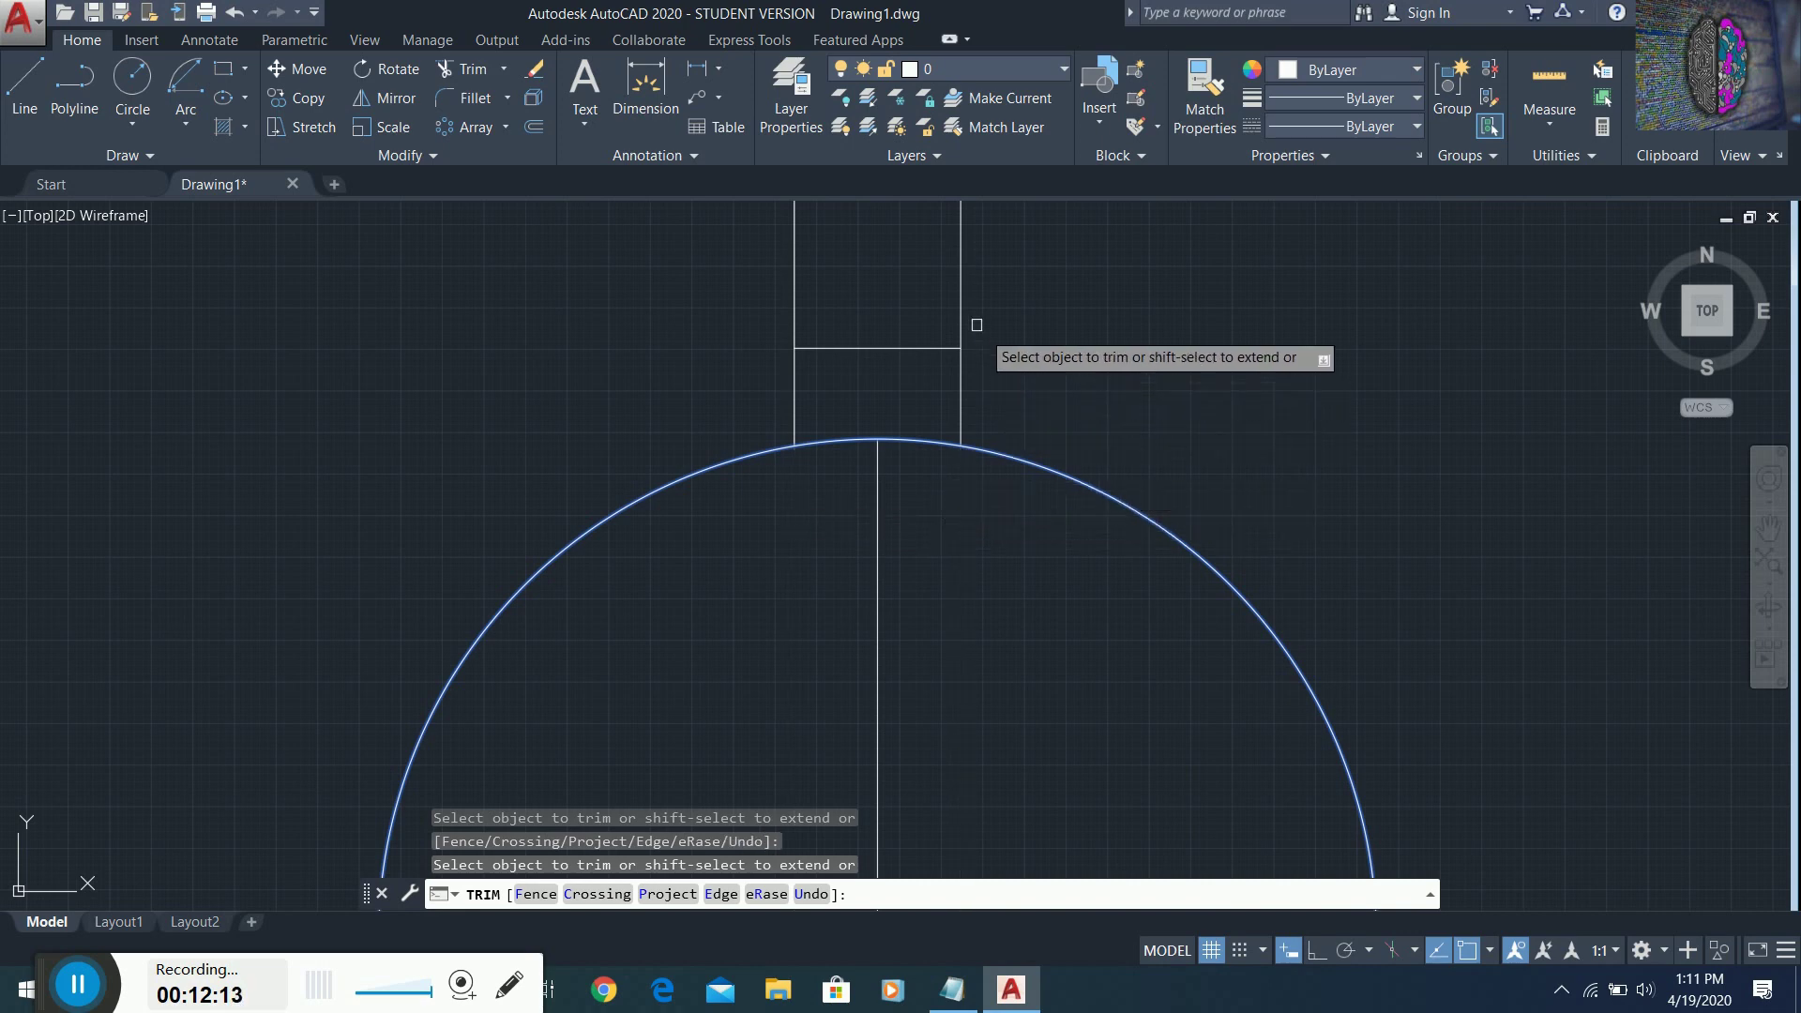
key("Escape")
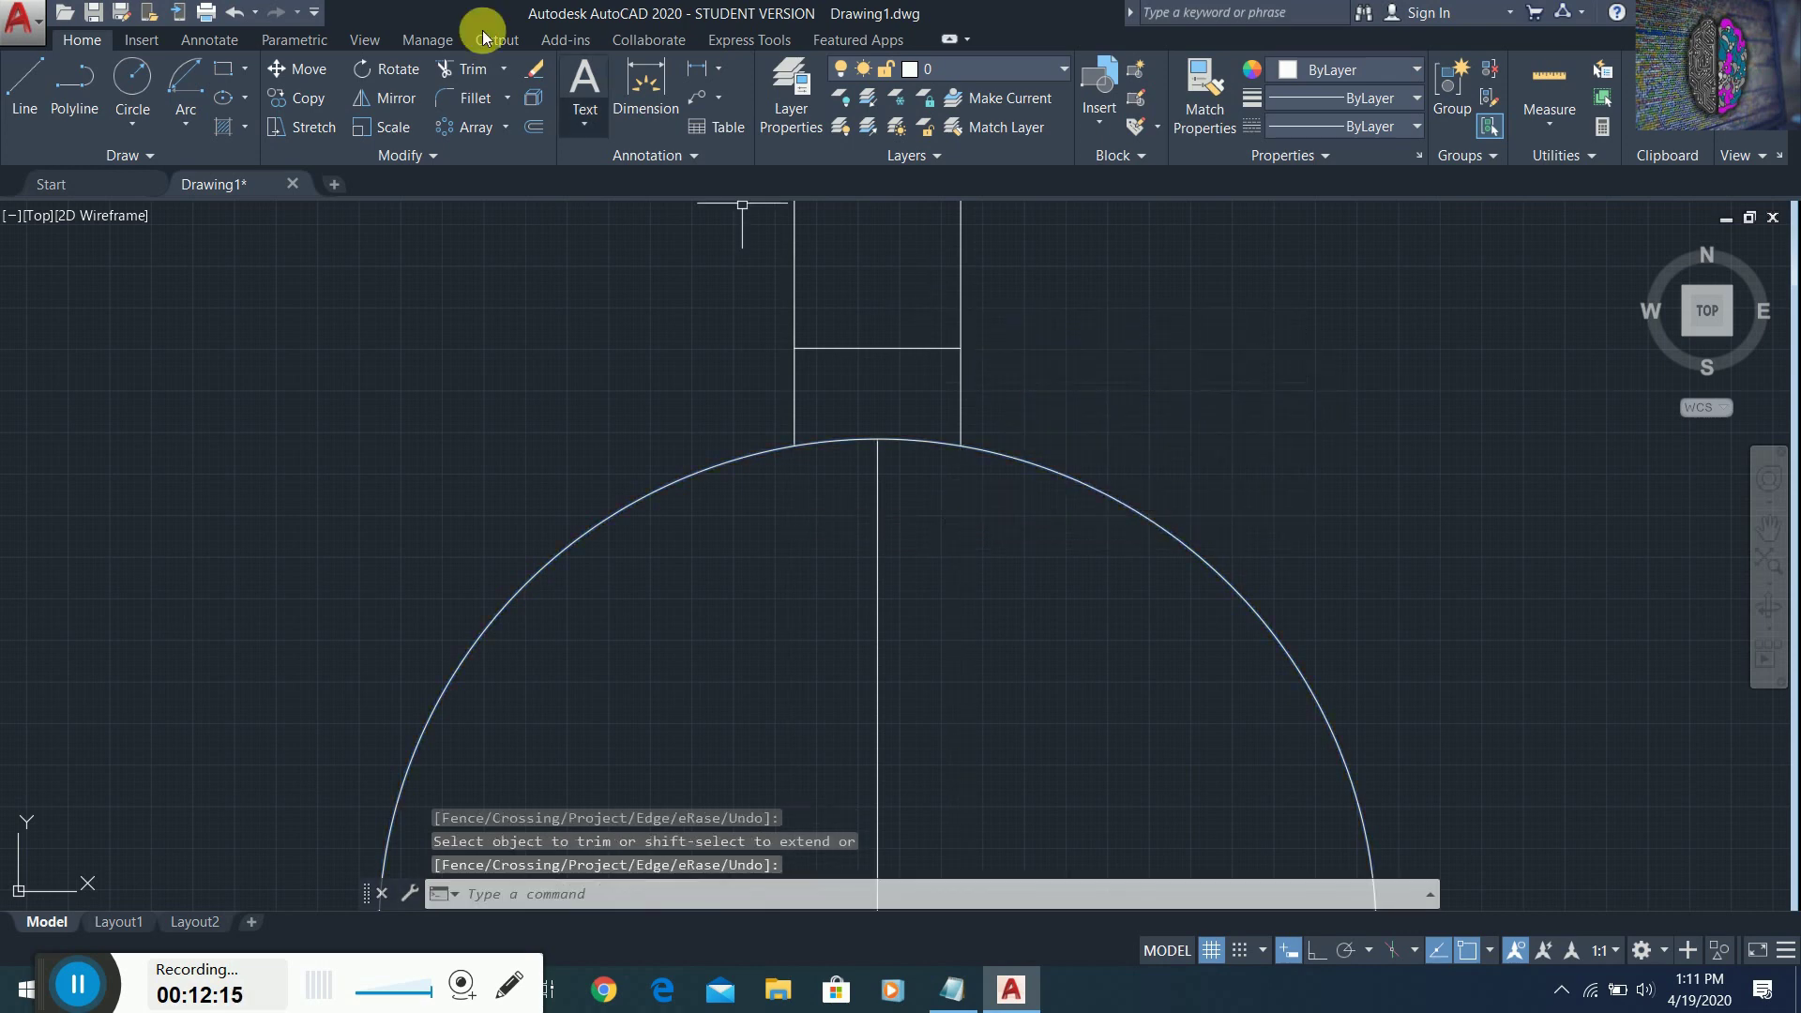
- Trim both keyway side lines above the short horizontal line, using that line as the cutting edge
left_click(464, 69)
left_click(826, 346)
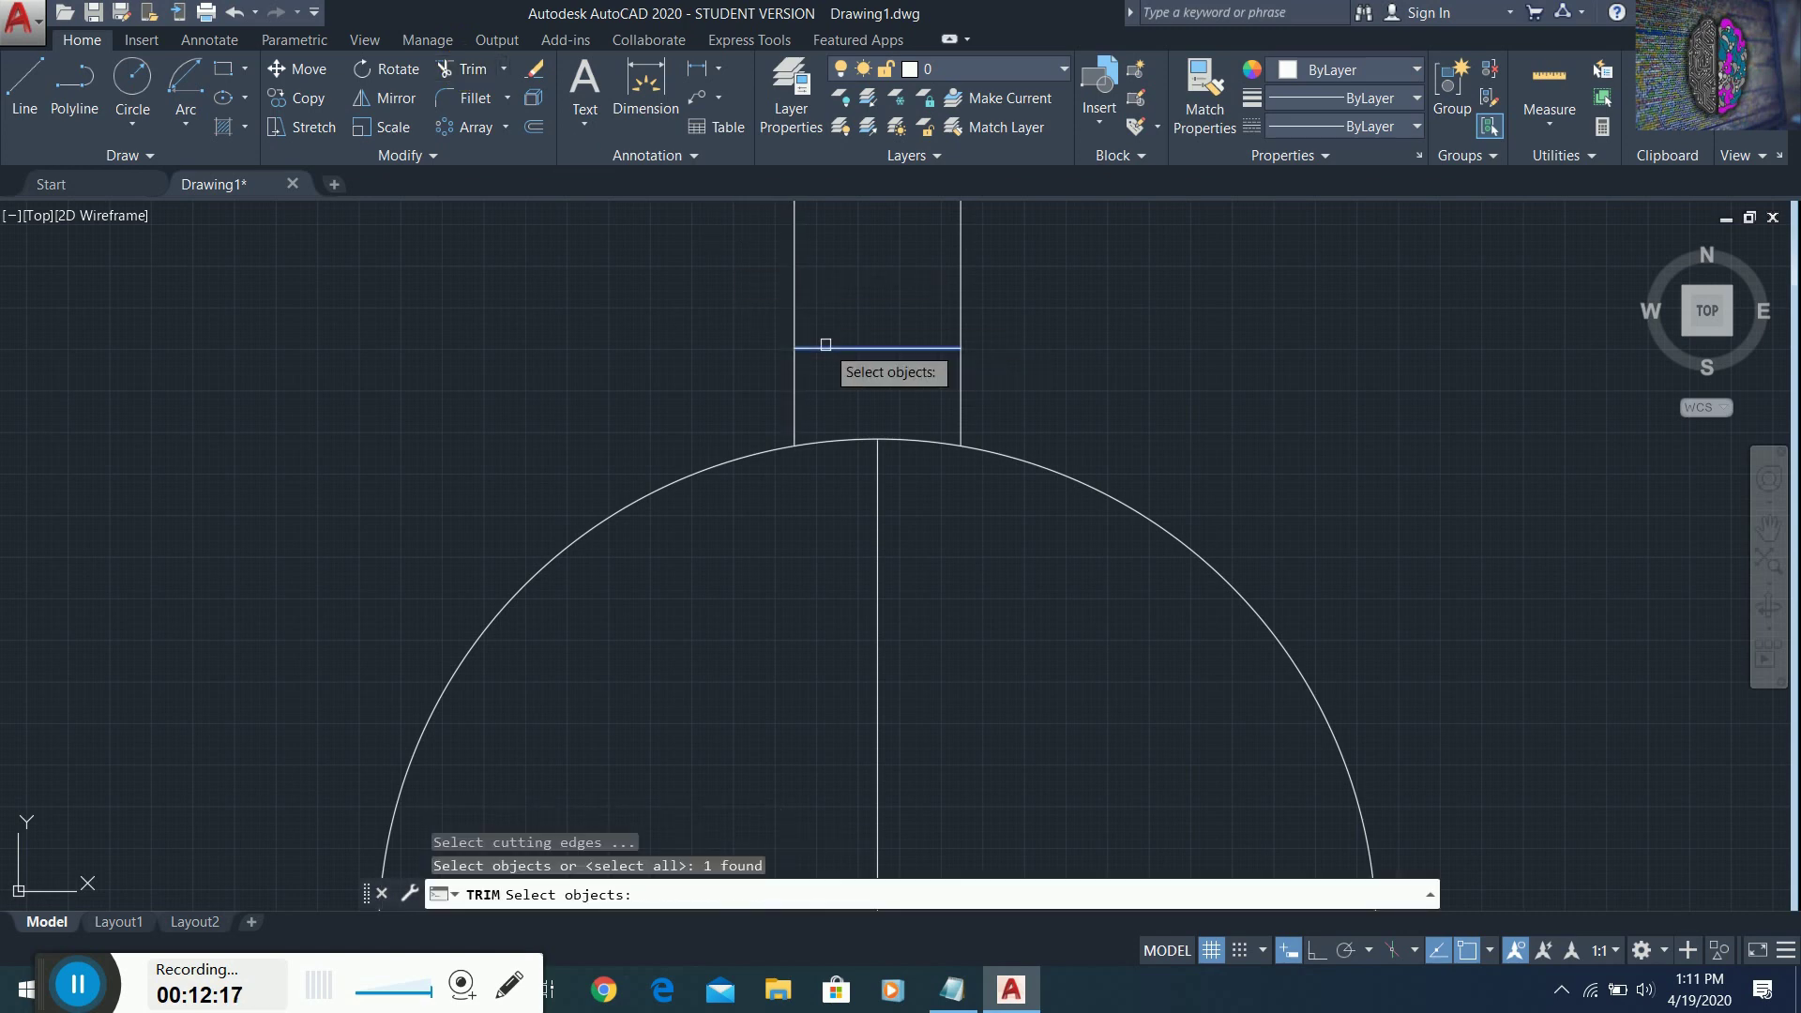
key("Return")
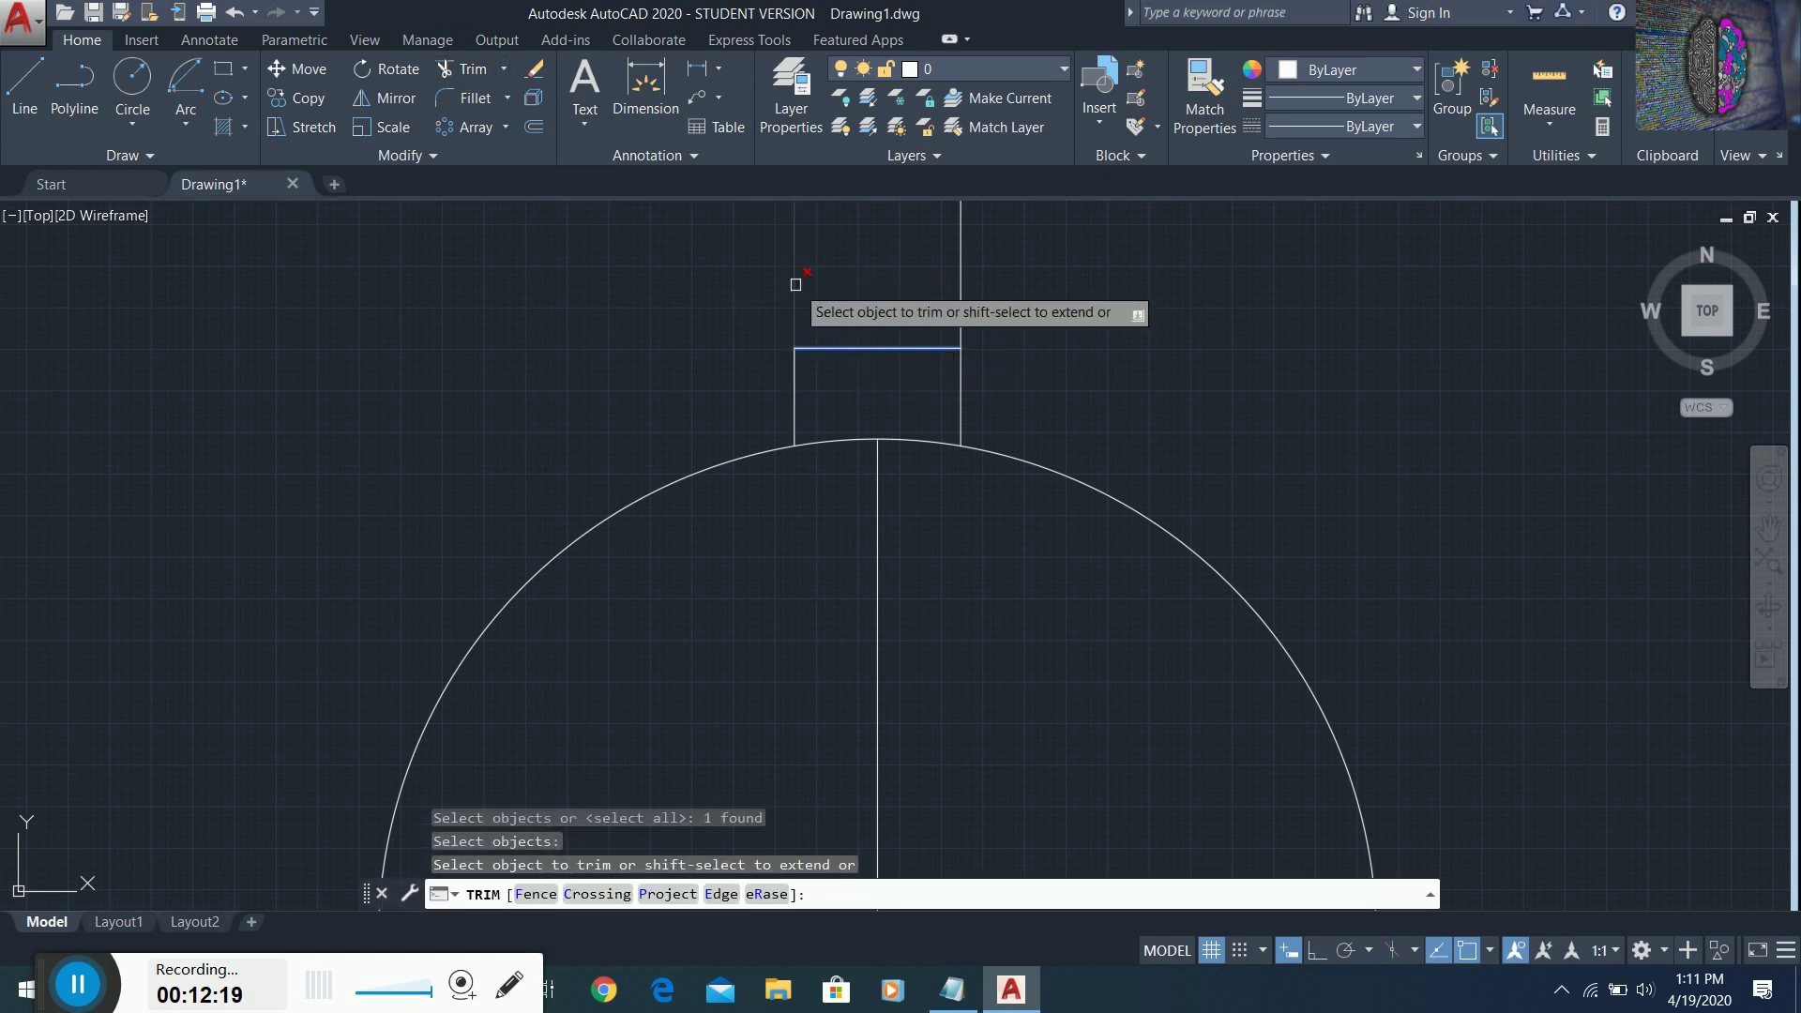
left_click(796, 281)
left_click(960, 282)
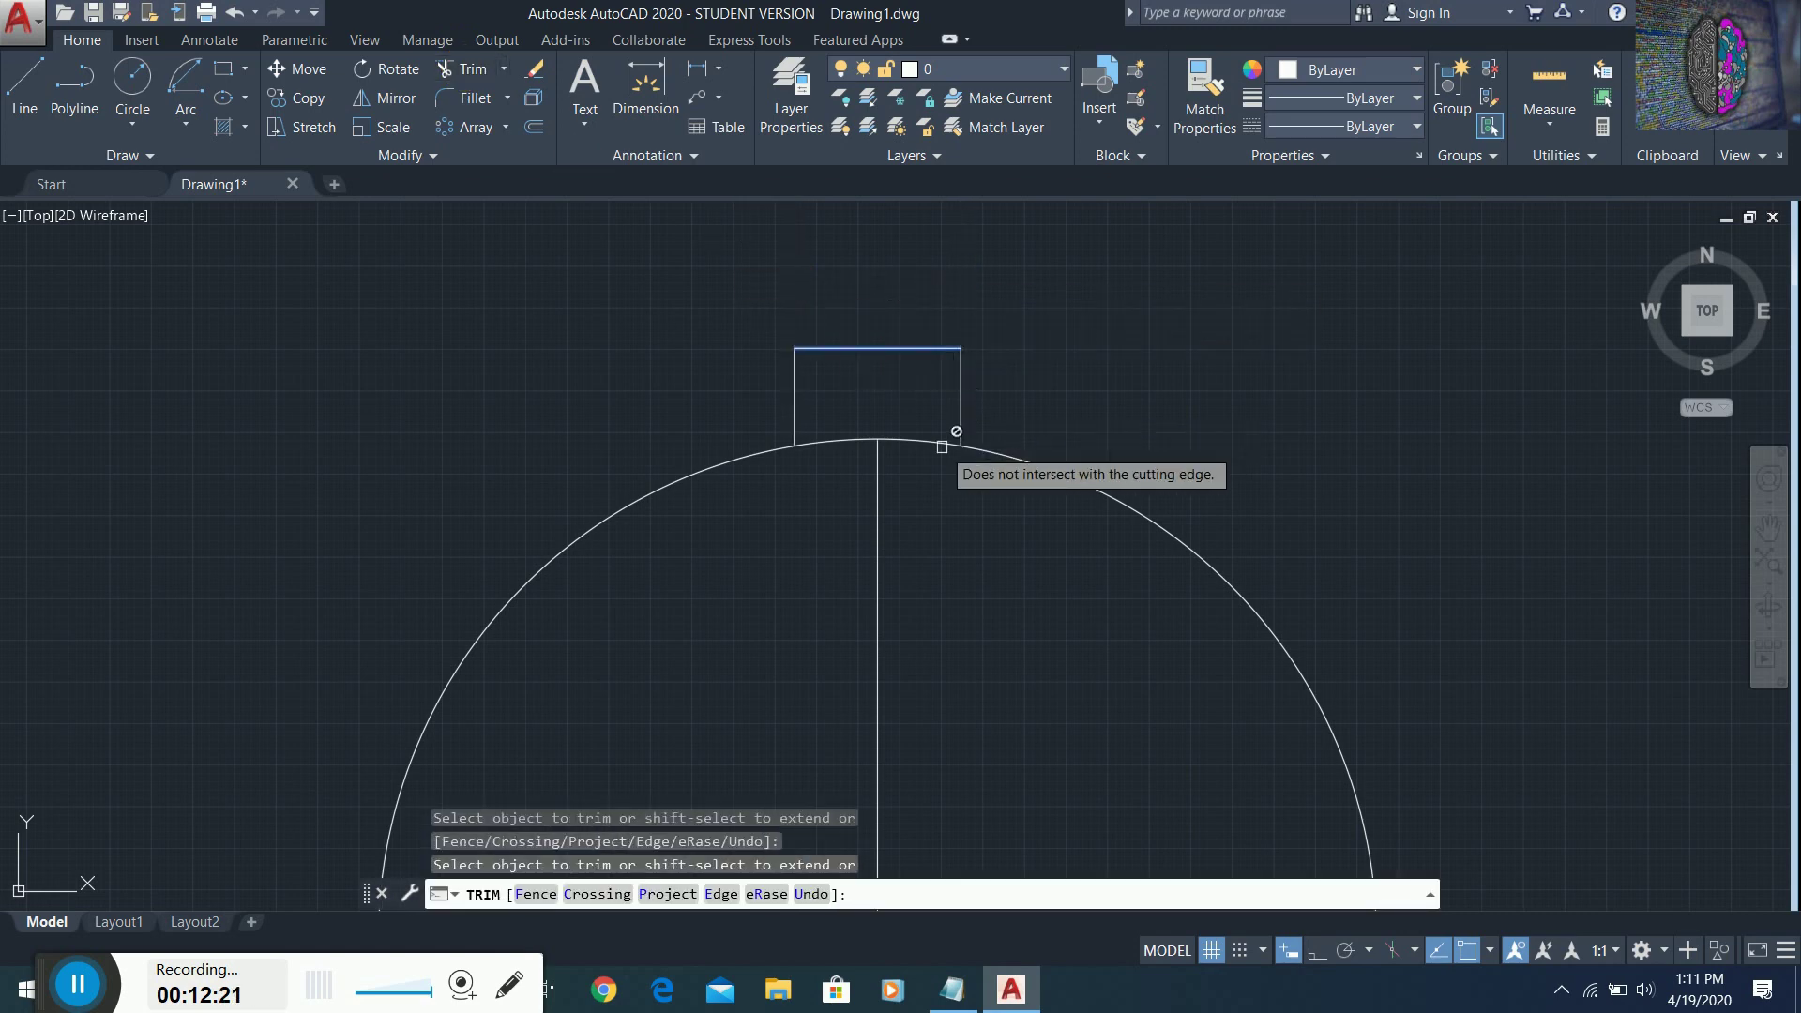
key("Return")
- Erase the vertical and horizontal construction lines that meet at the gear's centre
scroll(880, 479, "down", 6)
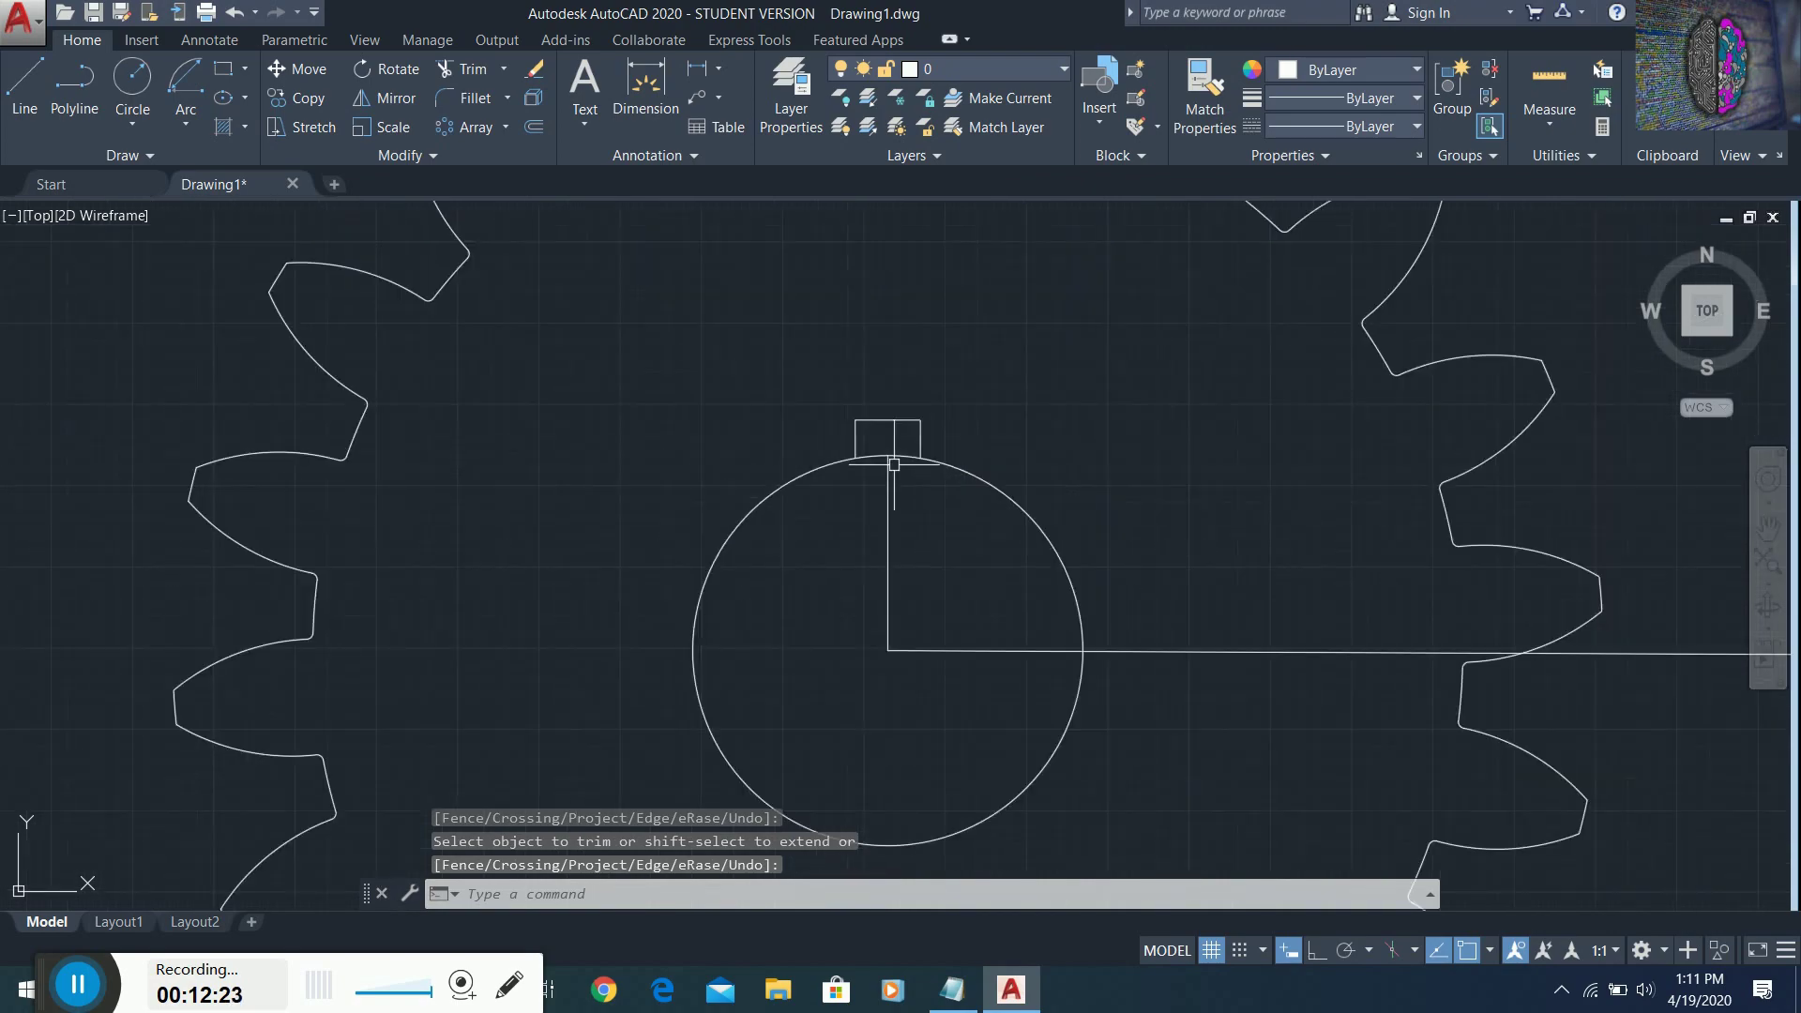
scroll(893, 394, "up", 2)
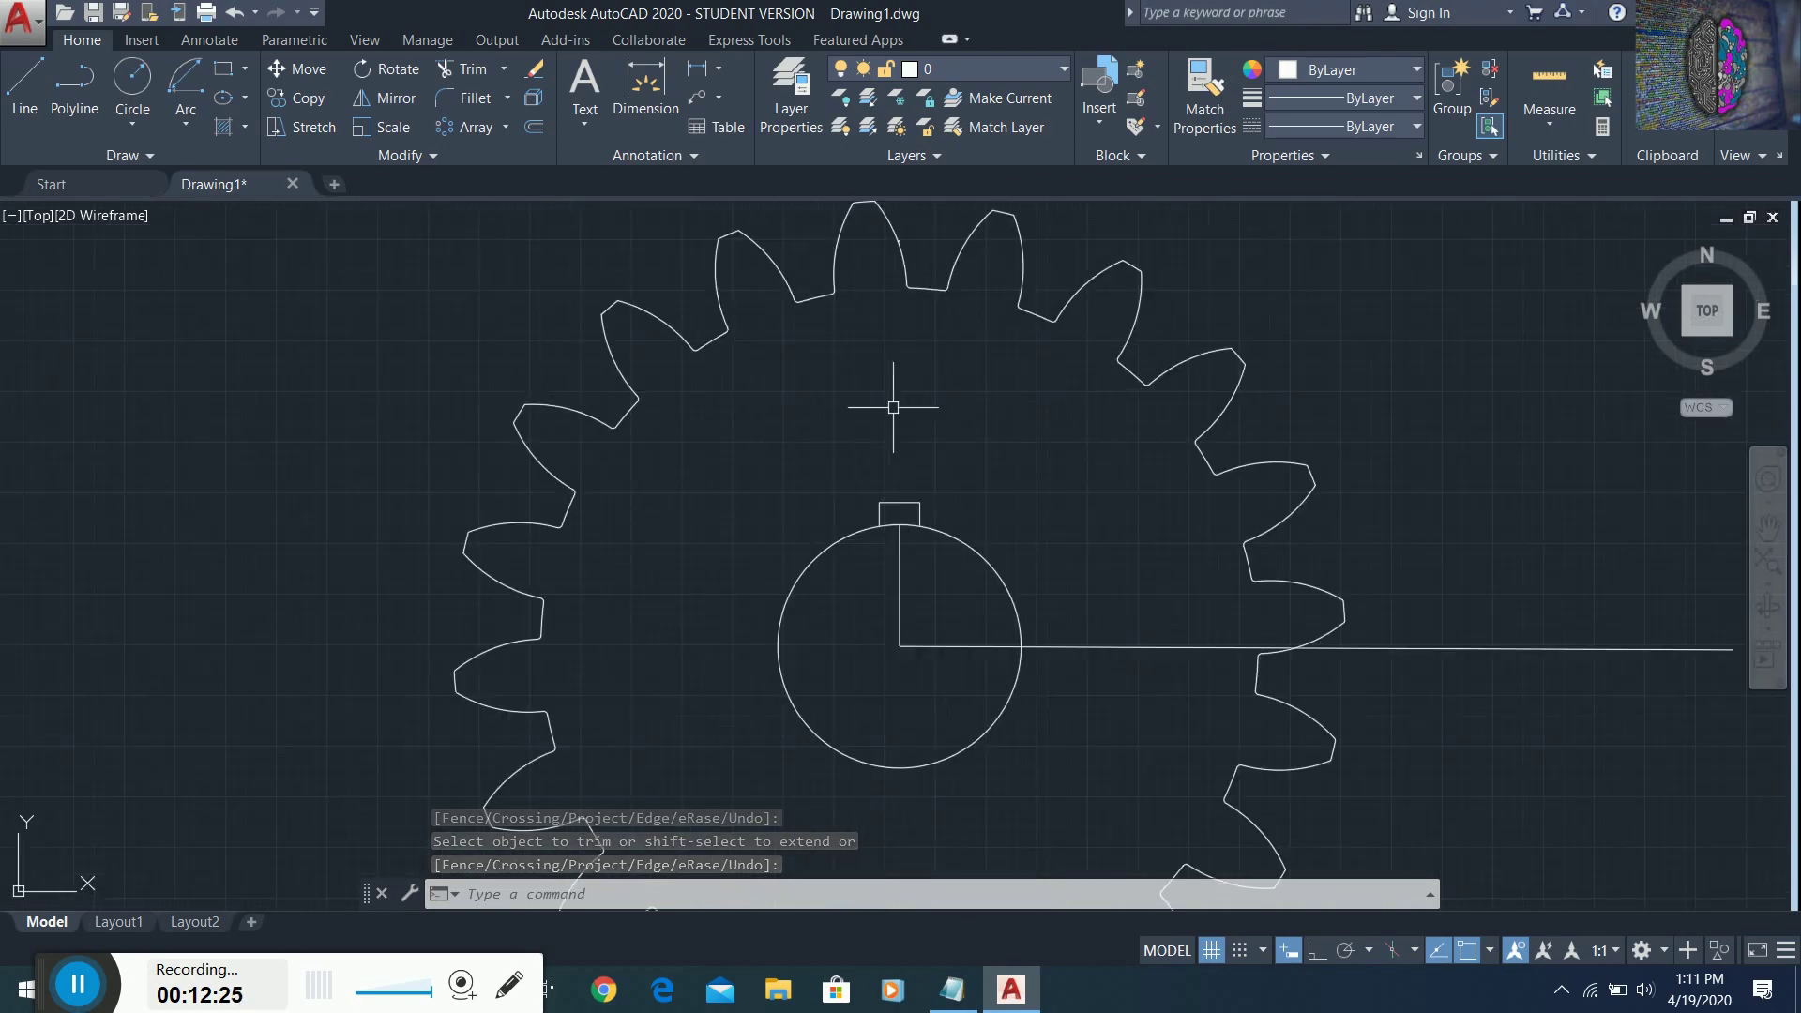
scroll(893, 390, "down", 2)
left_click(896, 514)
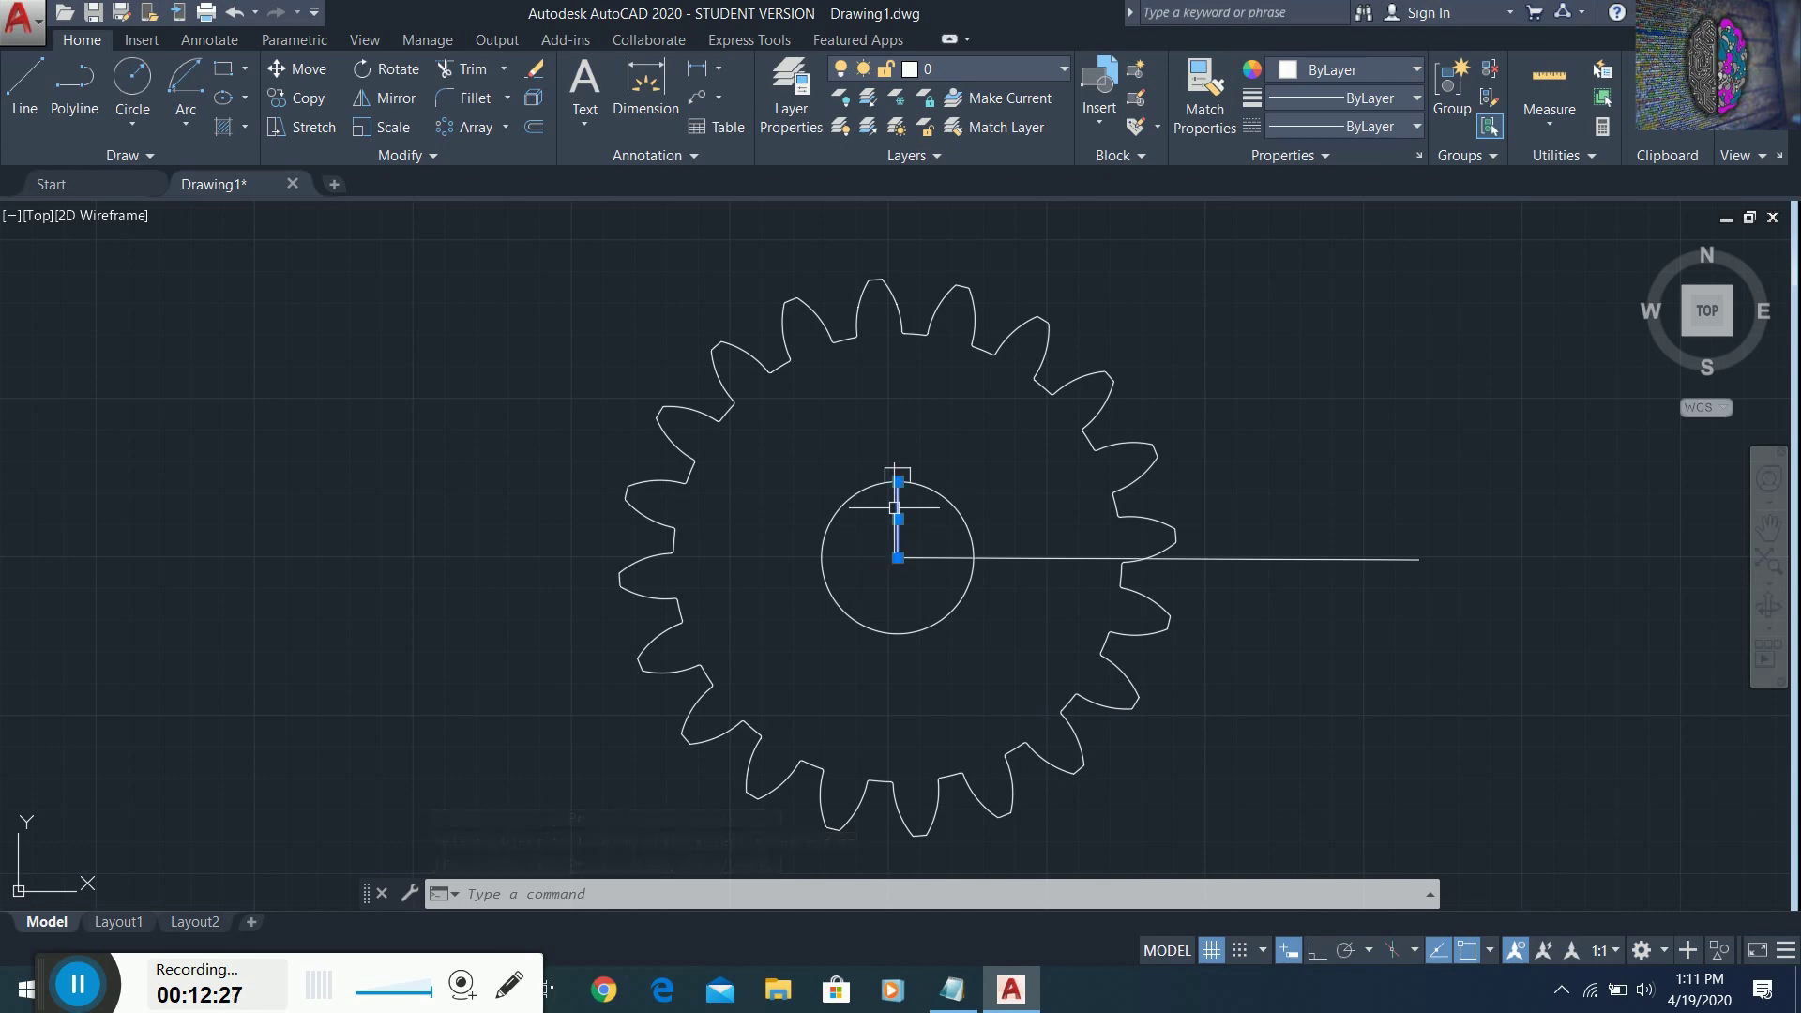
left_click(918, 557)
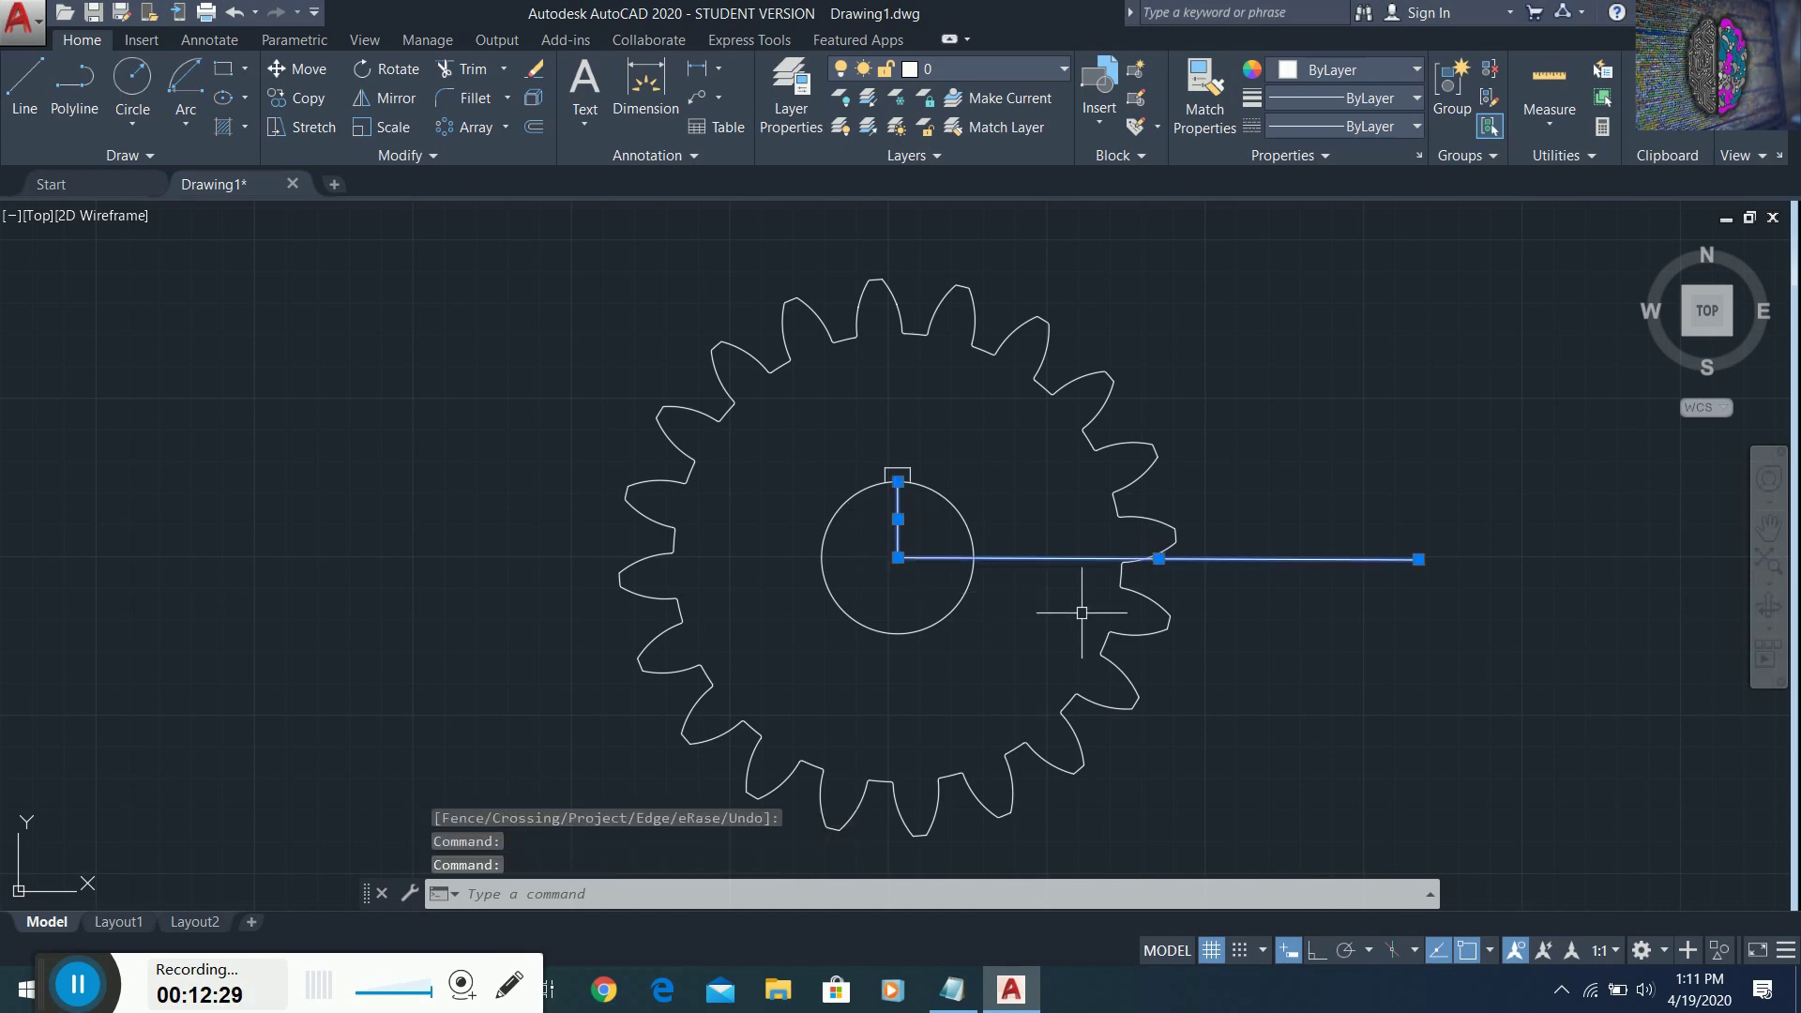
left_click(537, 68)
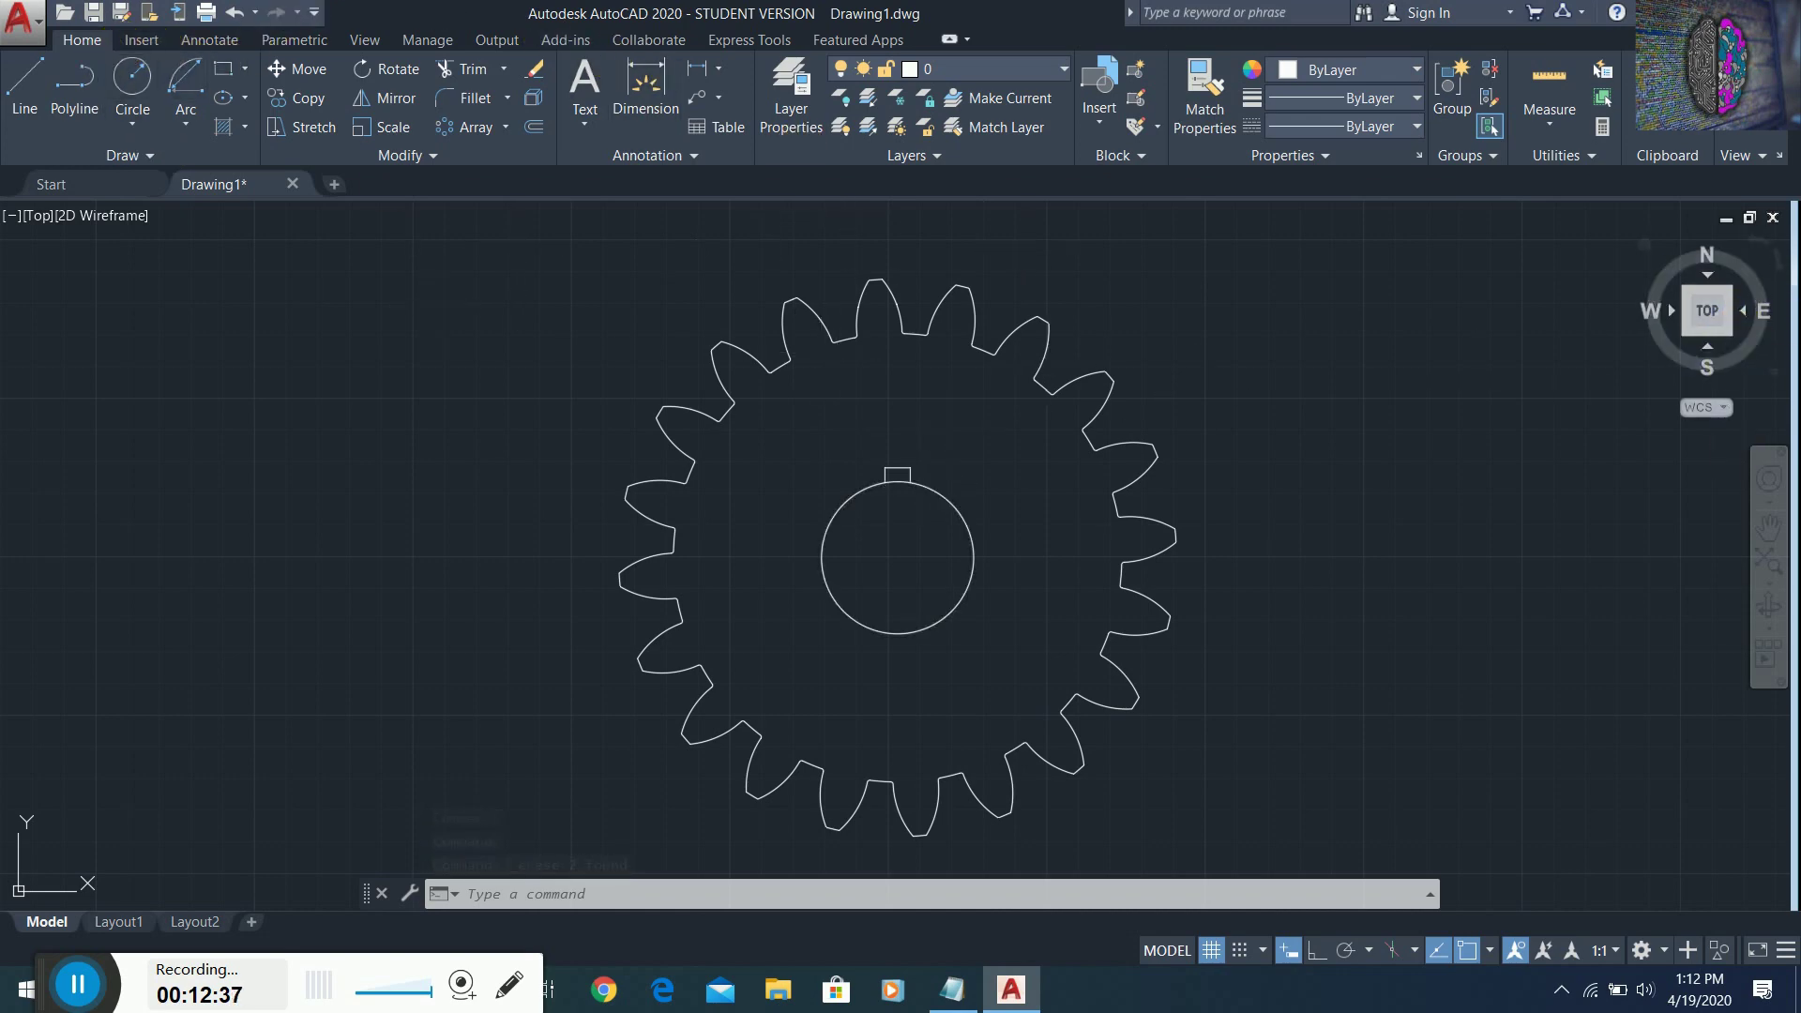
- Switch to the 3D Basics workspace and show the gear in the SE Isometric view
left_click(1643, 952)
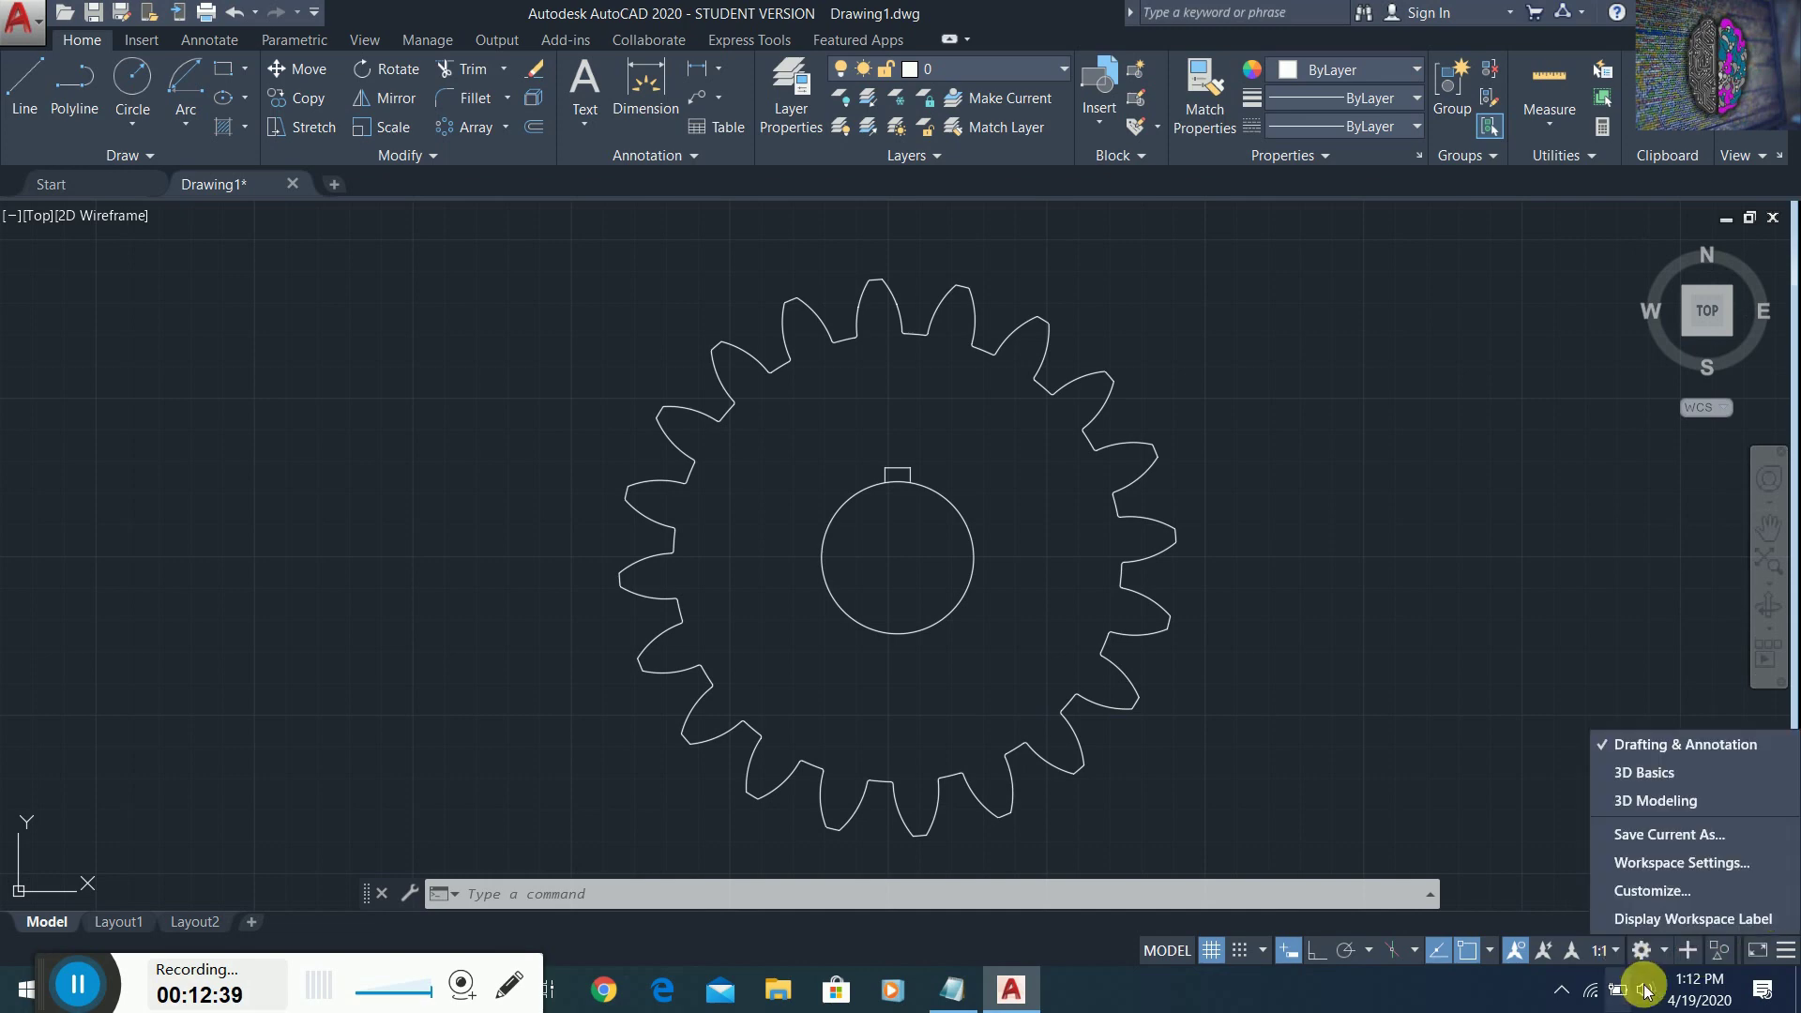
left_click(1633, 779)
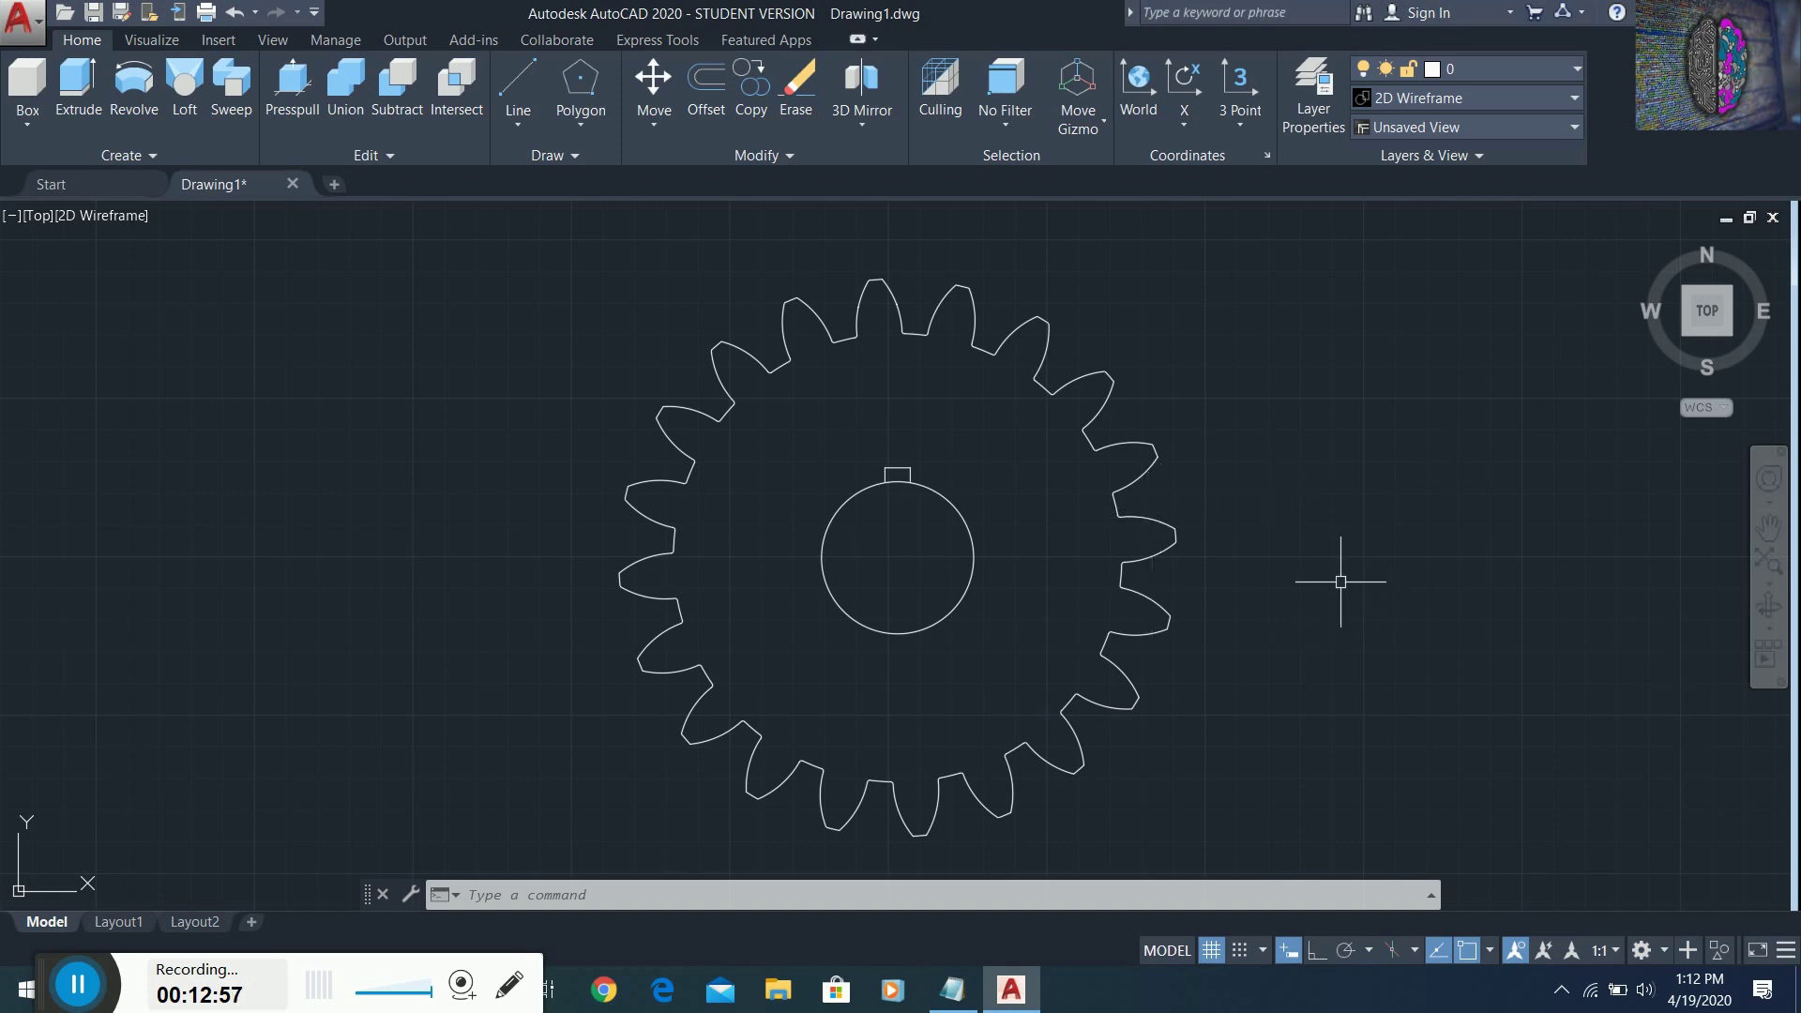
left_click(1732, 334)
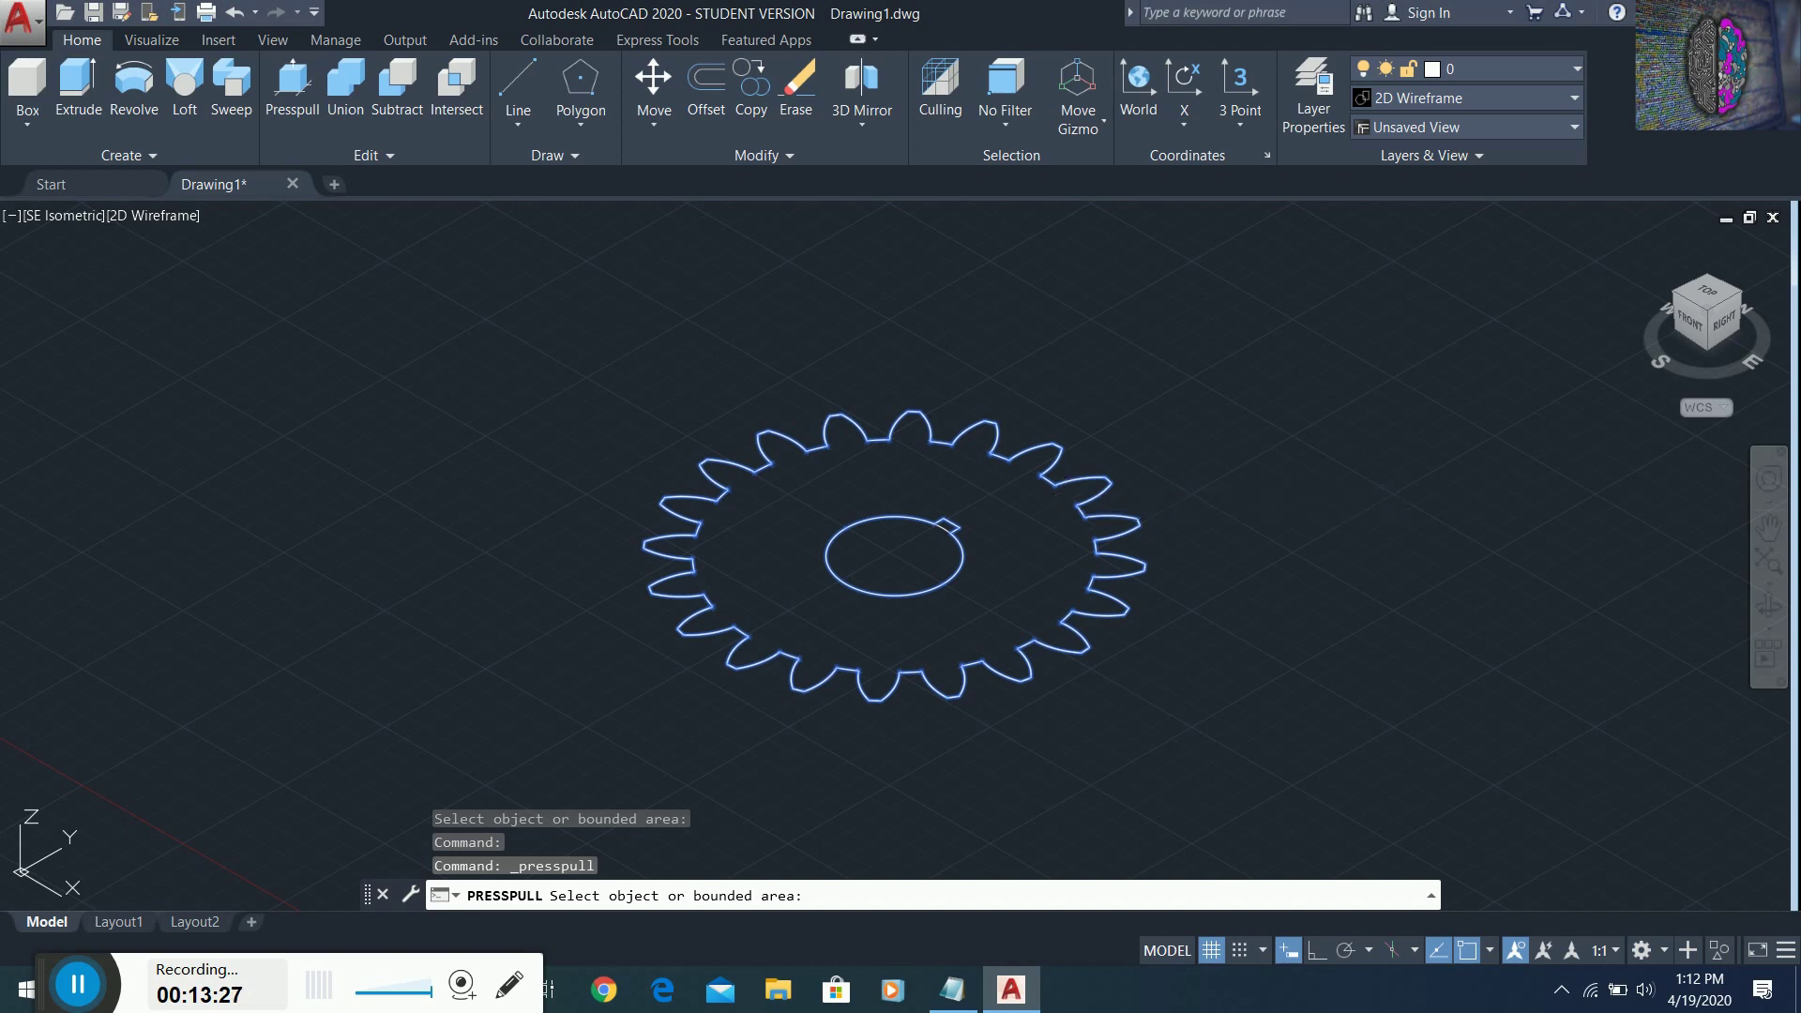
- Presspull the area between the gear outline and the bore with its keyway to a height of 30 mm
left_click(1020, 464)
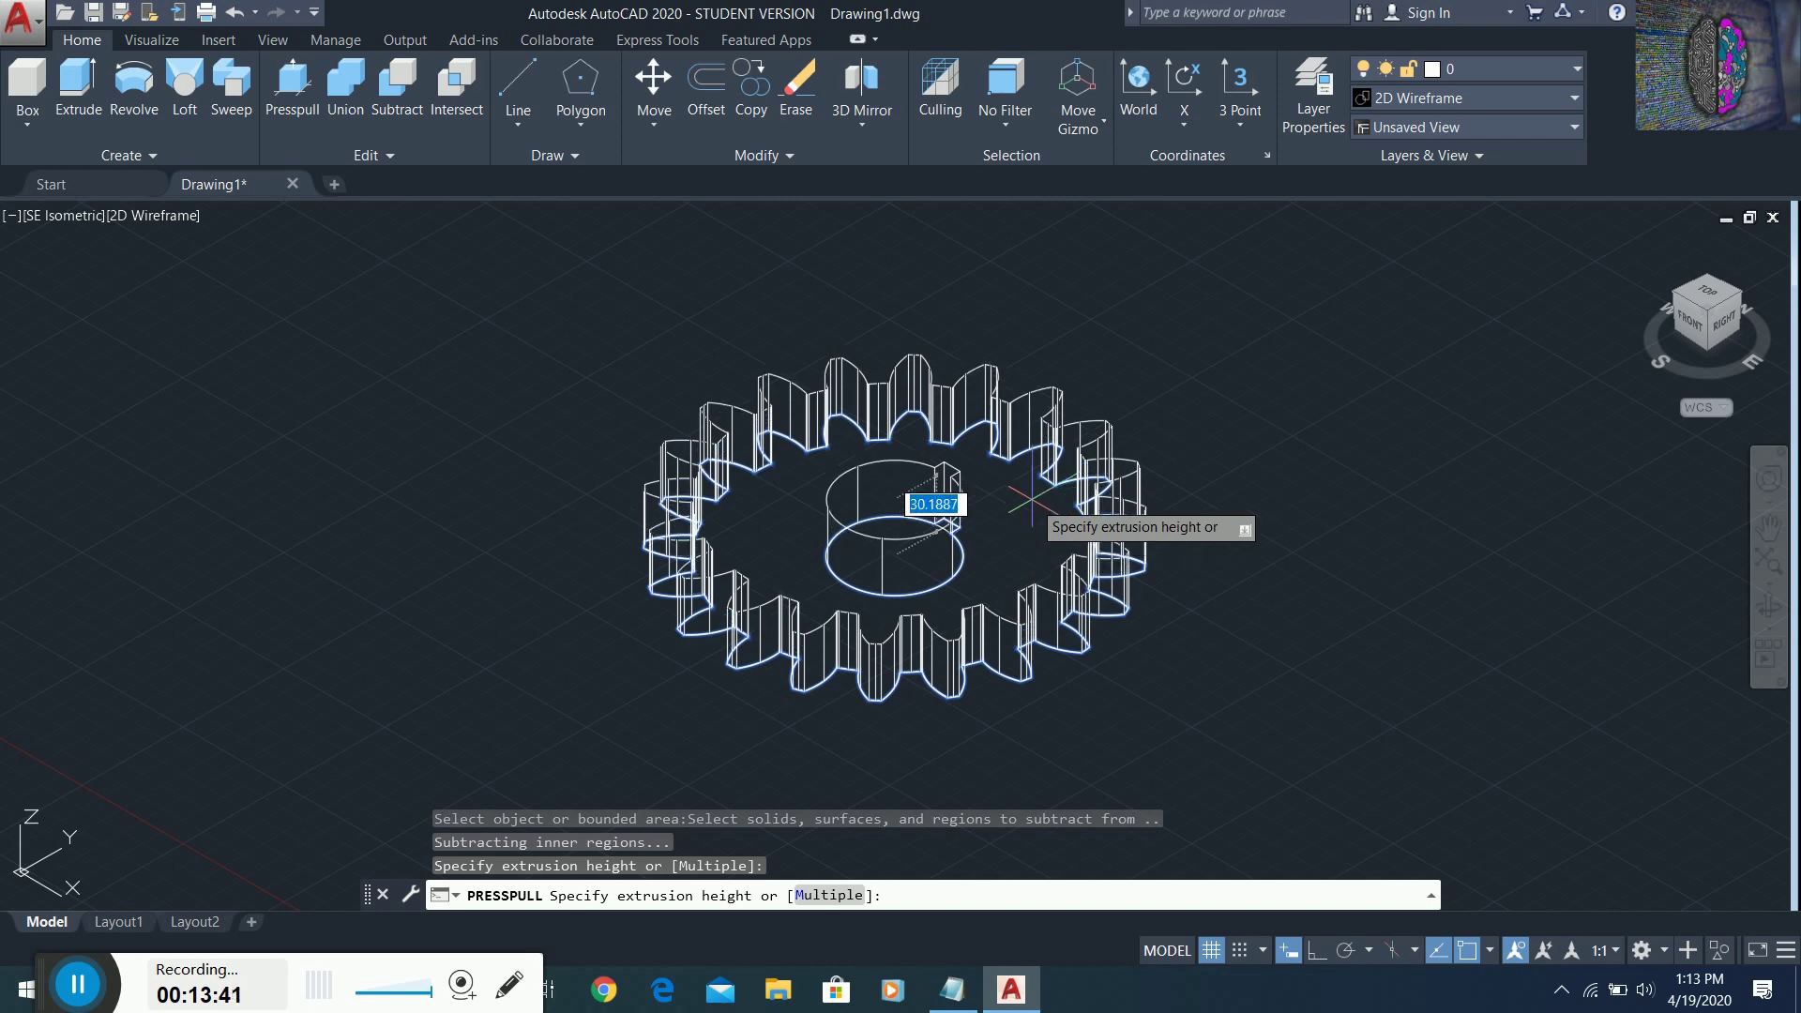
type("30")
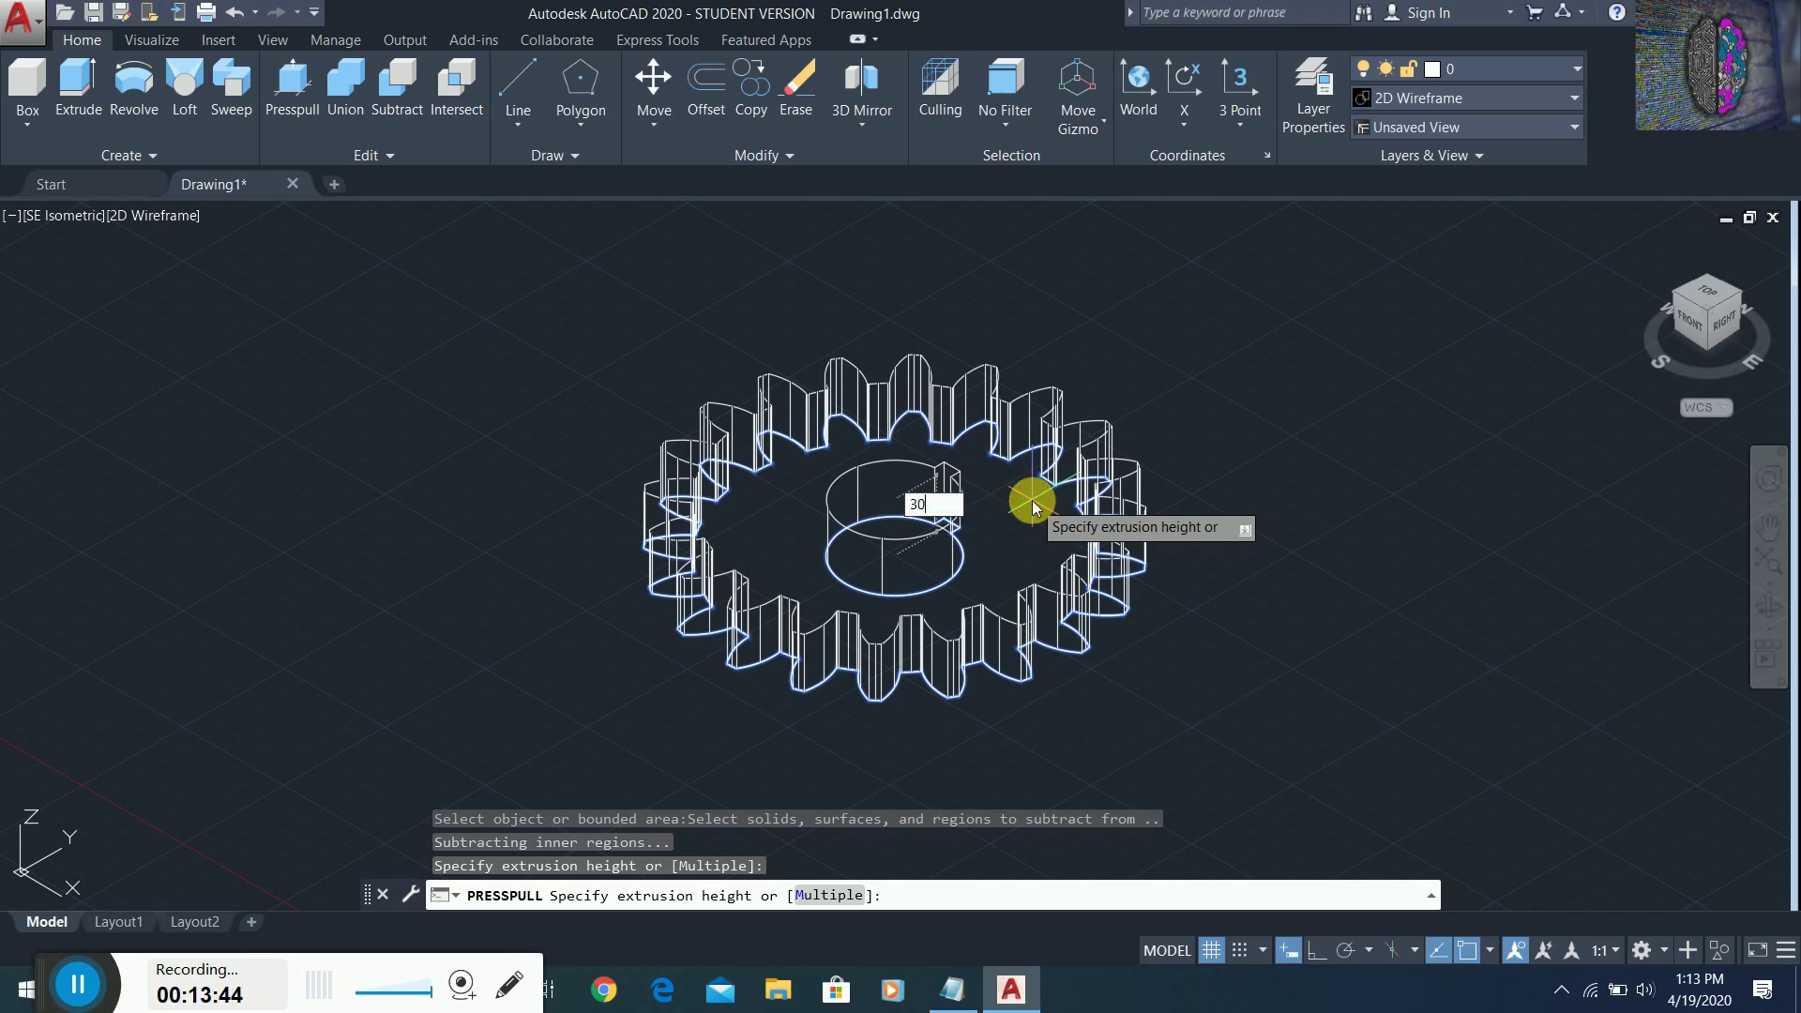
key("Return")
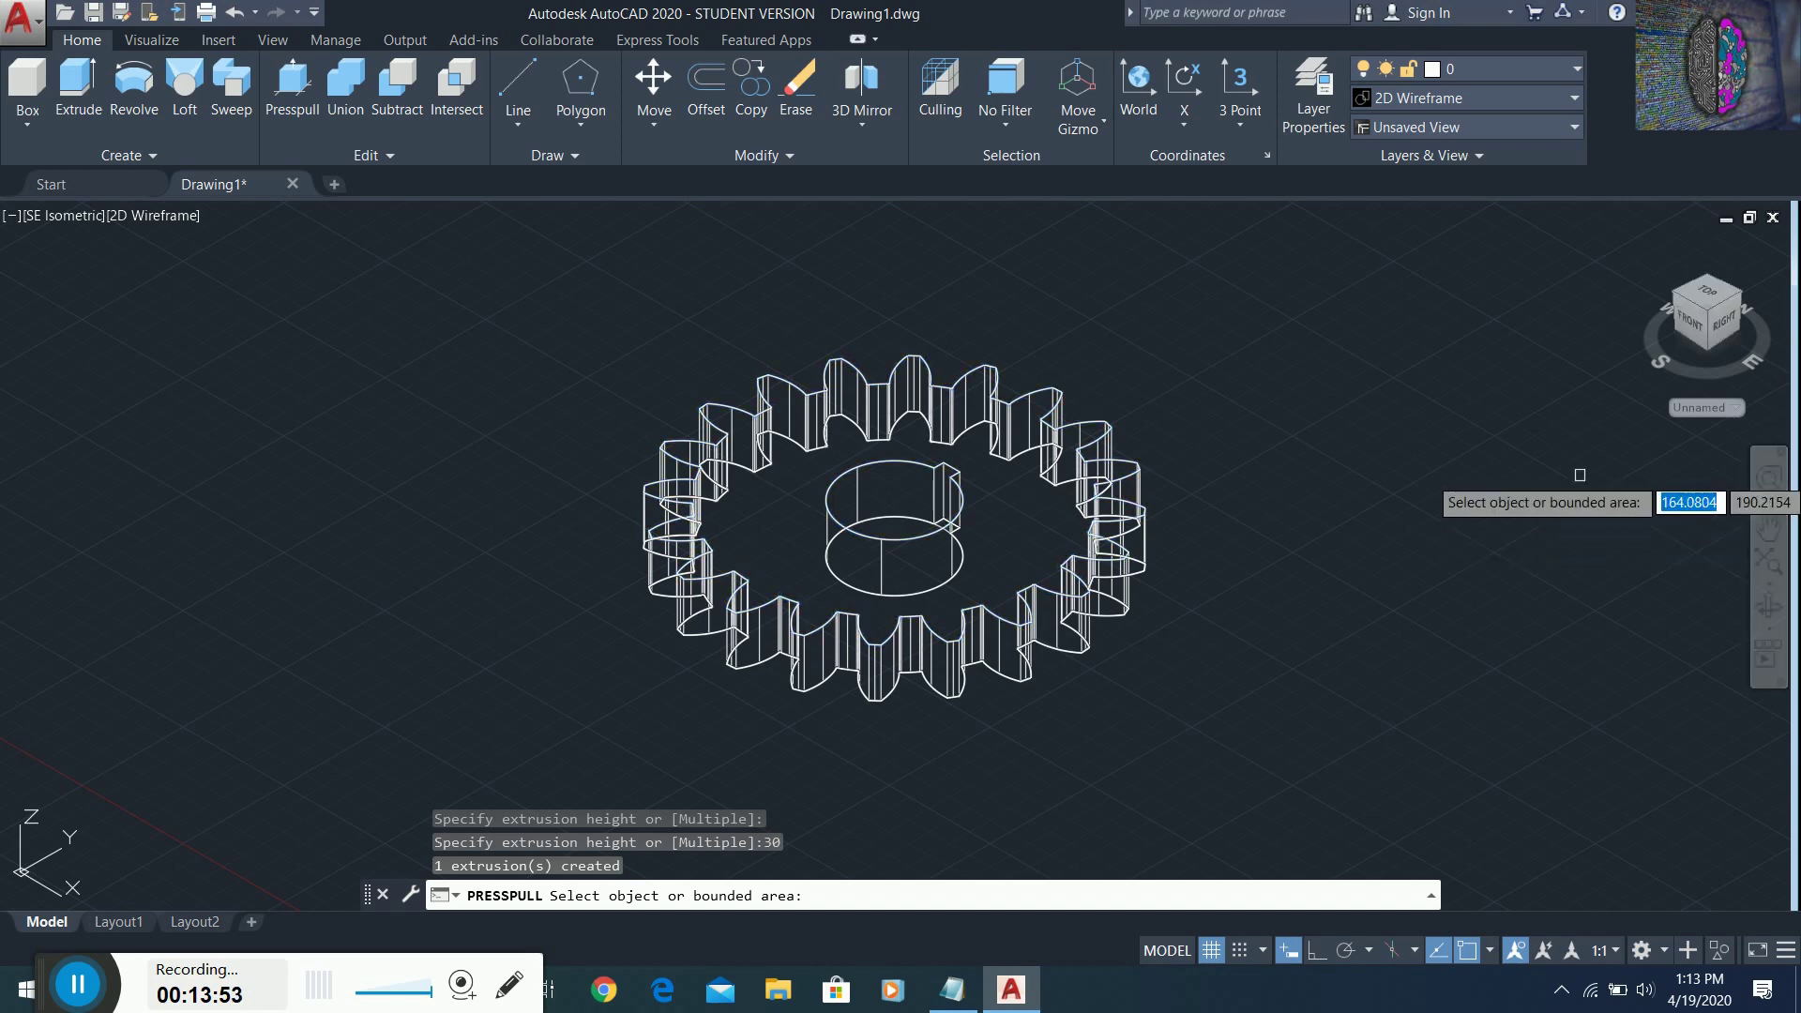
key("Return")
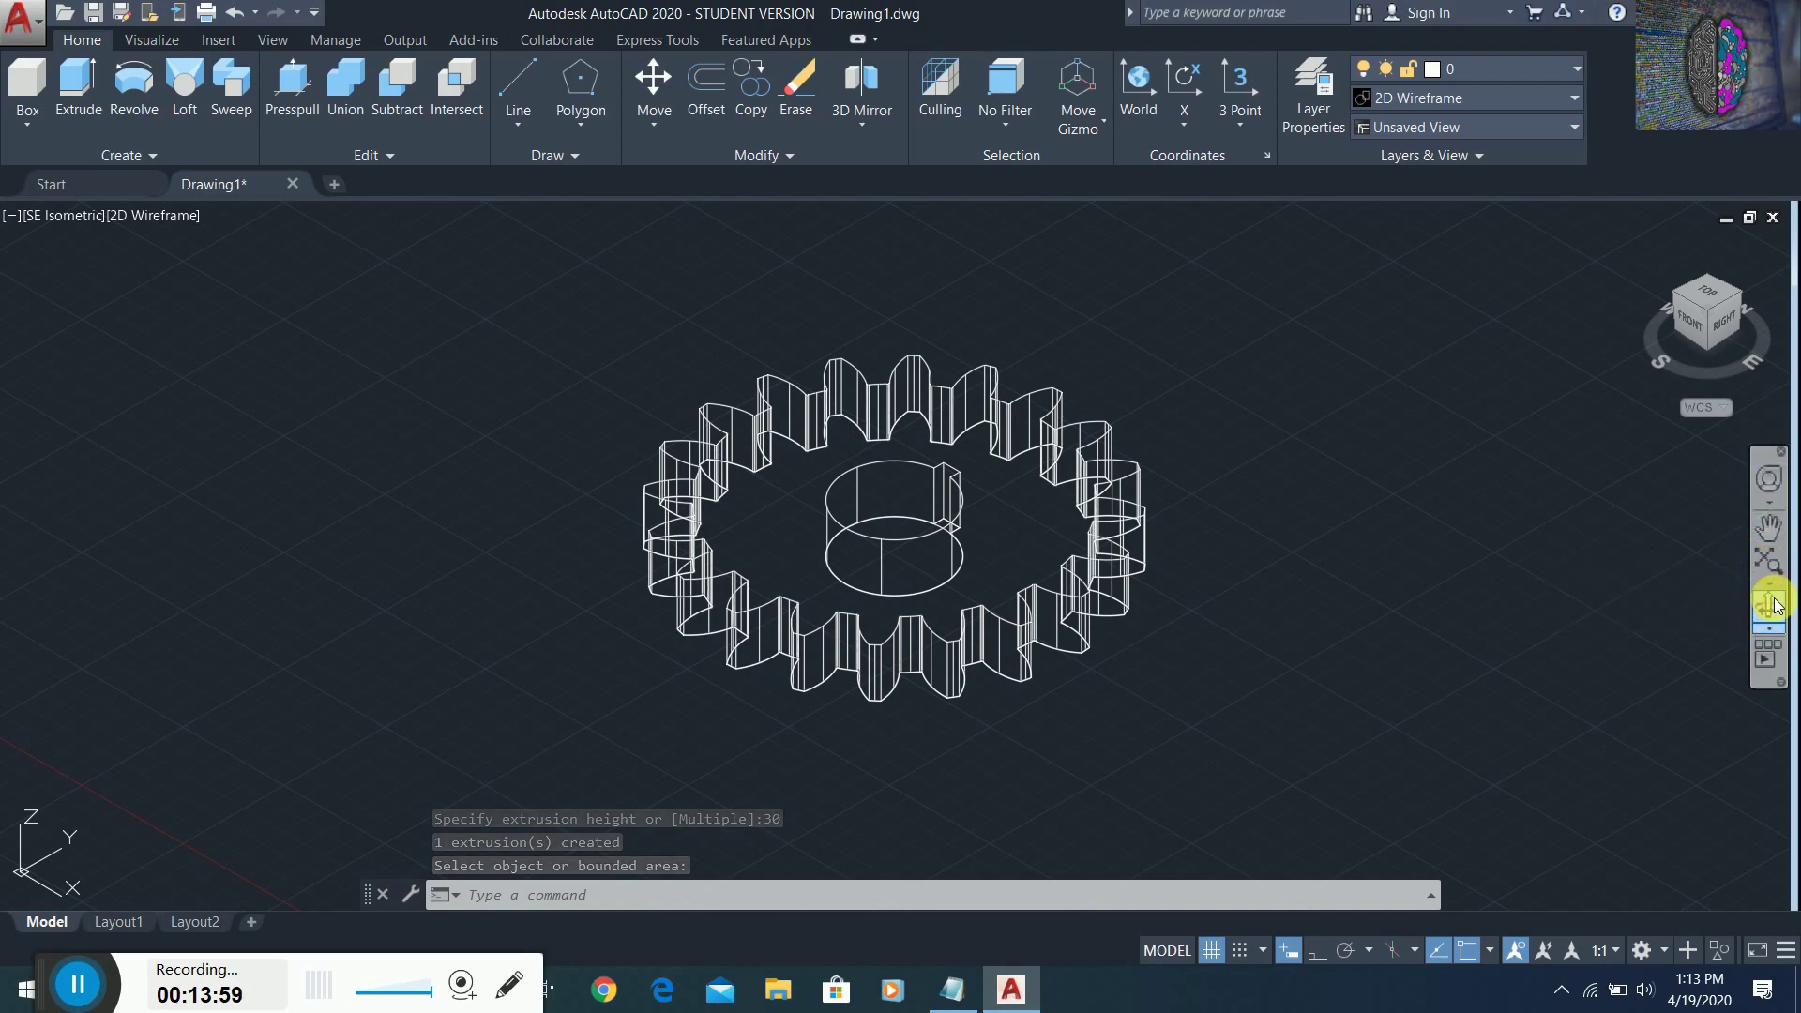
- Apply the Conceptual visual style and orbit the solid gear to inspect its teeth, bore and keyway
left_click(1768, 605)
left_click_drag(1377, 616, 1250, 623)
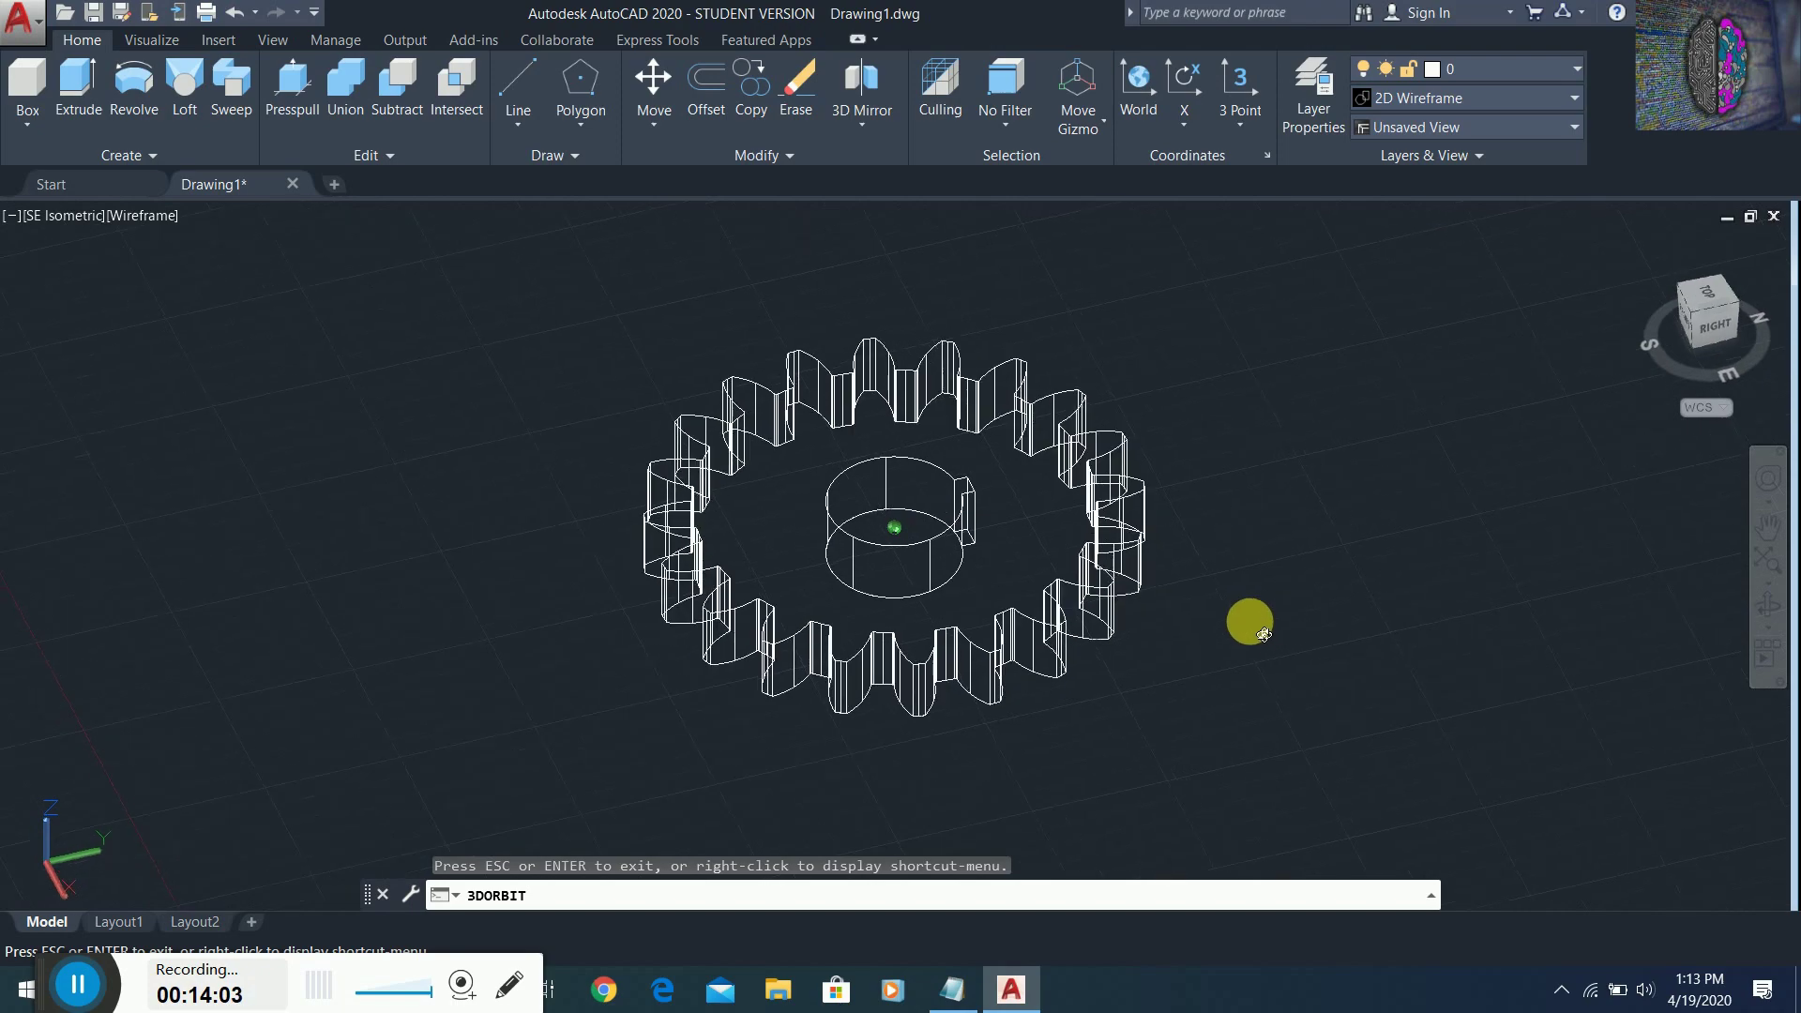
key("Escape")
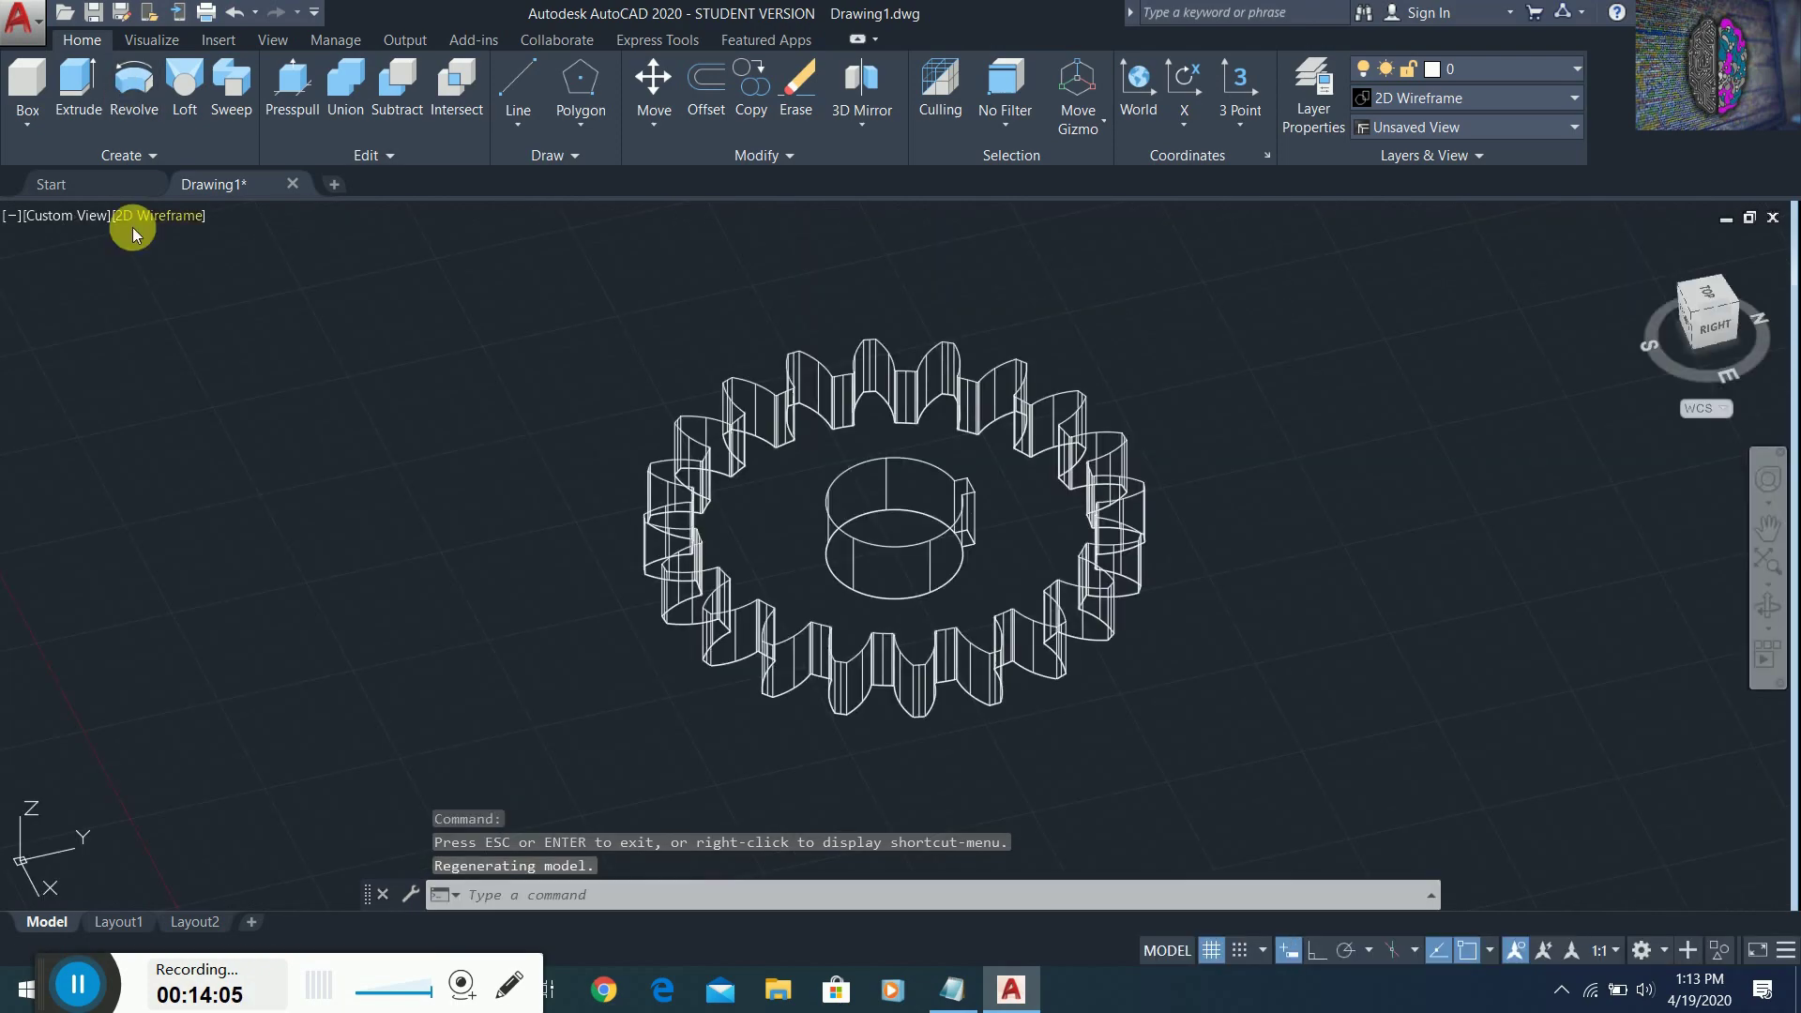
left_click(135, 215)
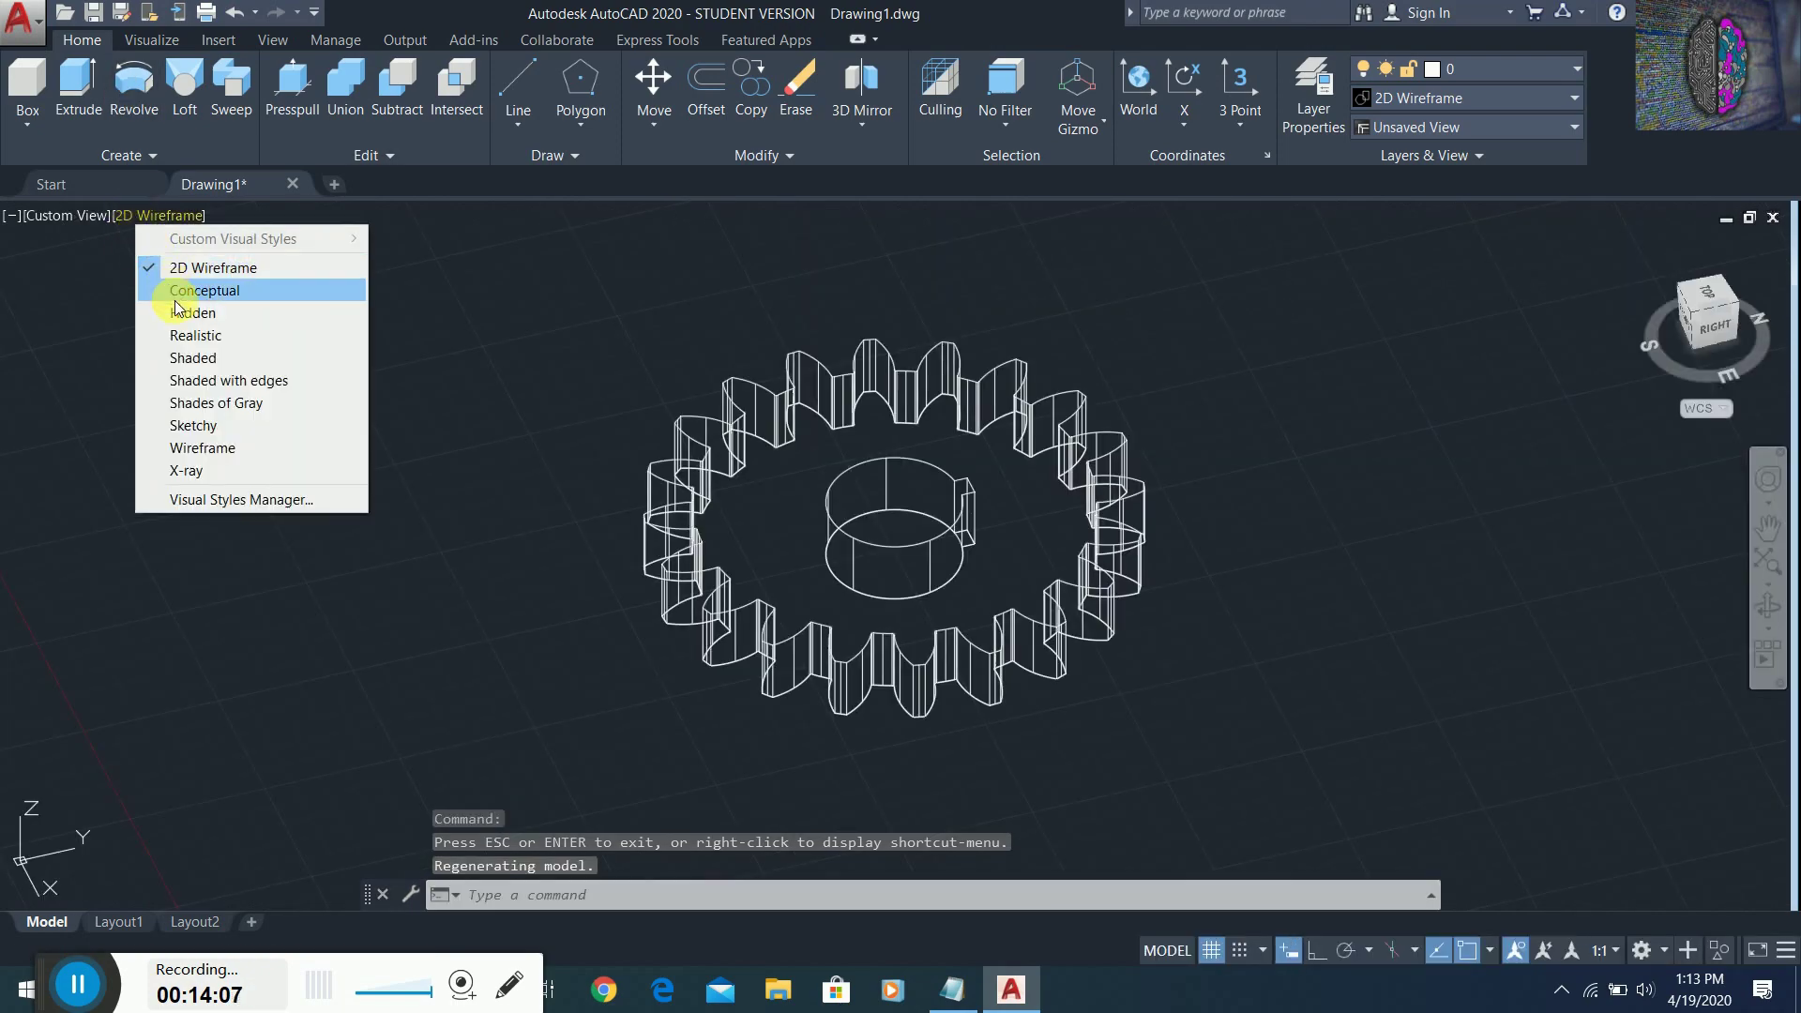
left_click(179, 290)
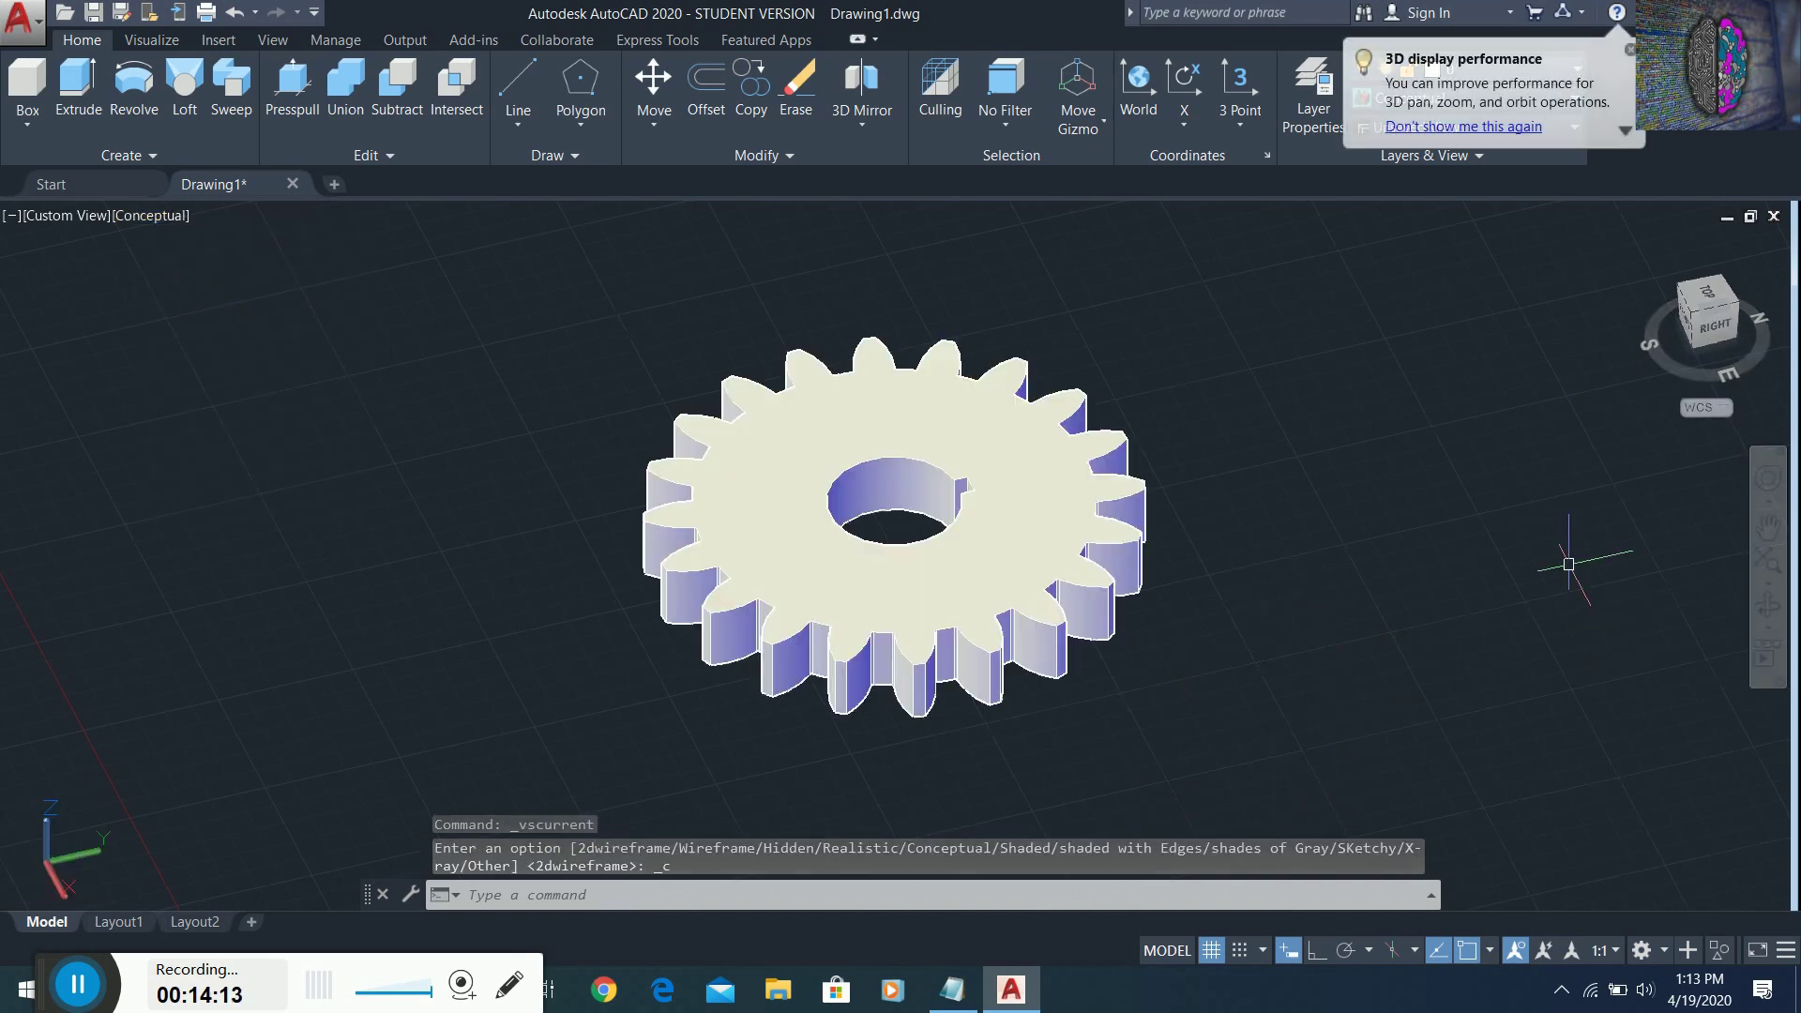
left_click(1770, 611)
left_click_drag(1330, 615, 1379, 695)
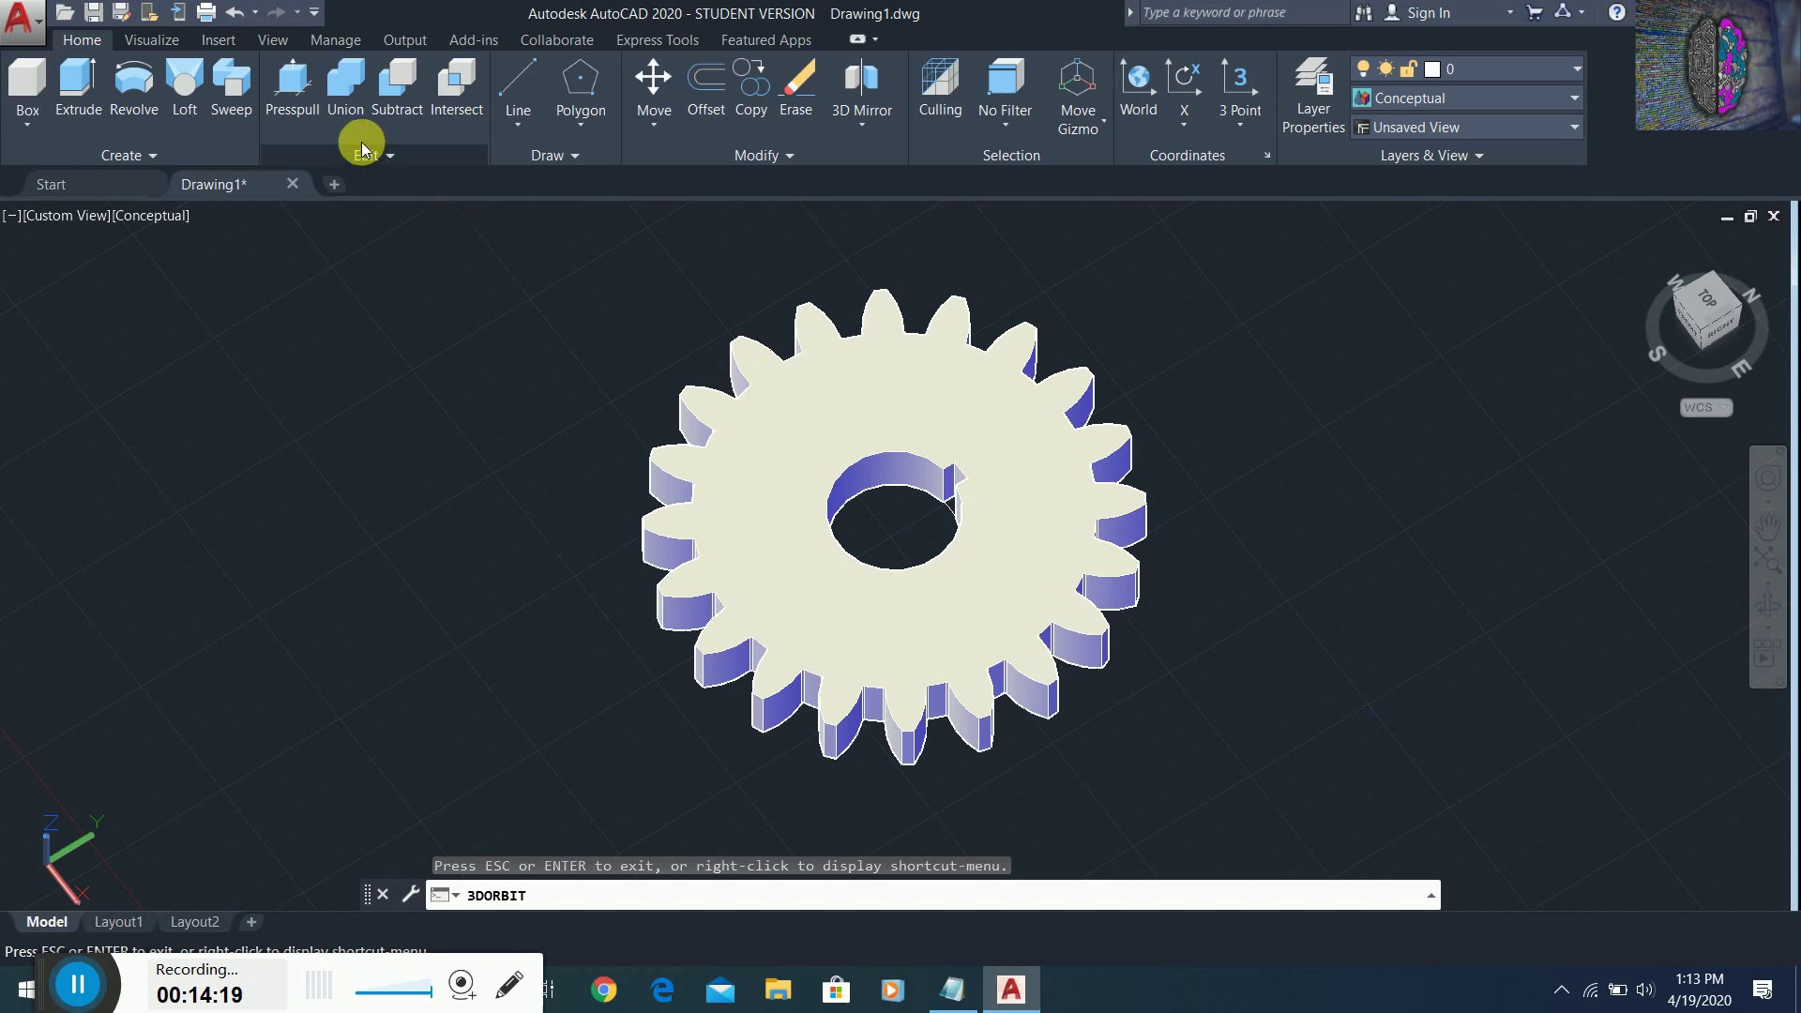
- Leave the orbit and display the gear in the Realistic, Shaded, Shaded with edges and again Realistic visual styles
key("Escape")
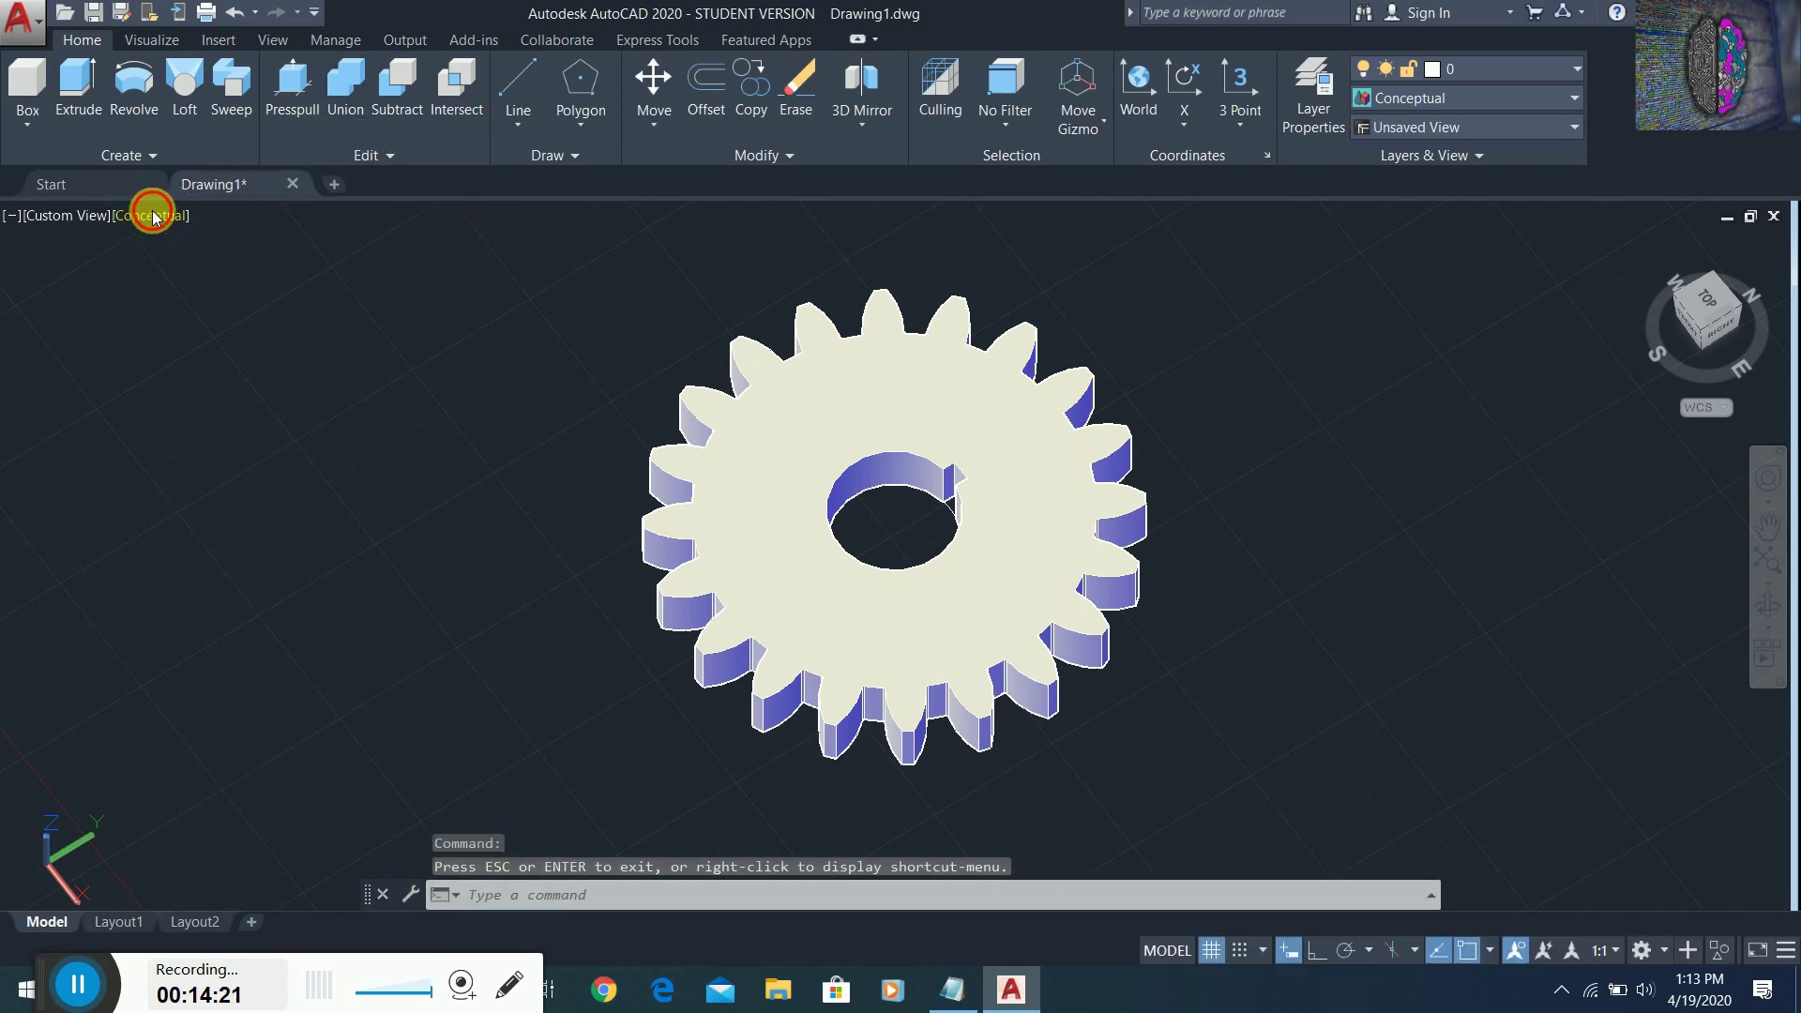
left_click(150, 218)
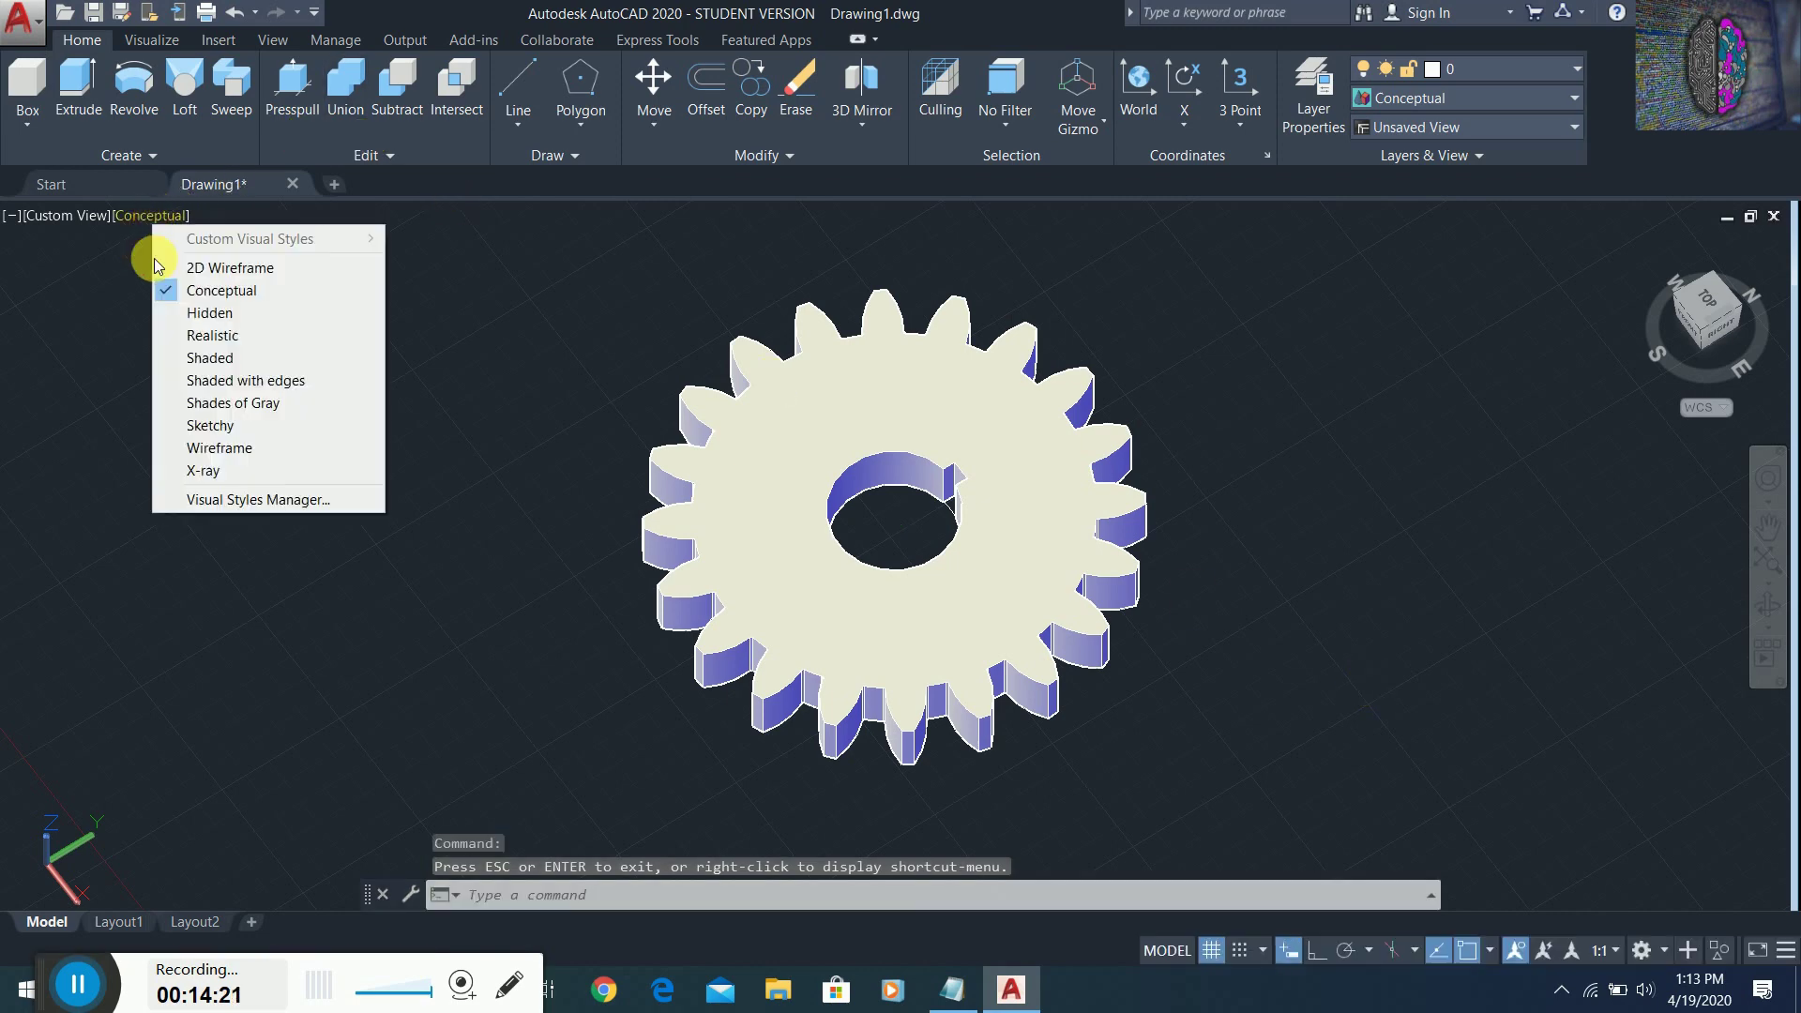
left_click(188, 336)
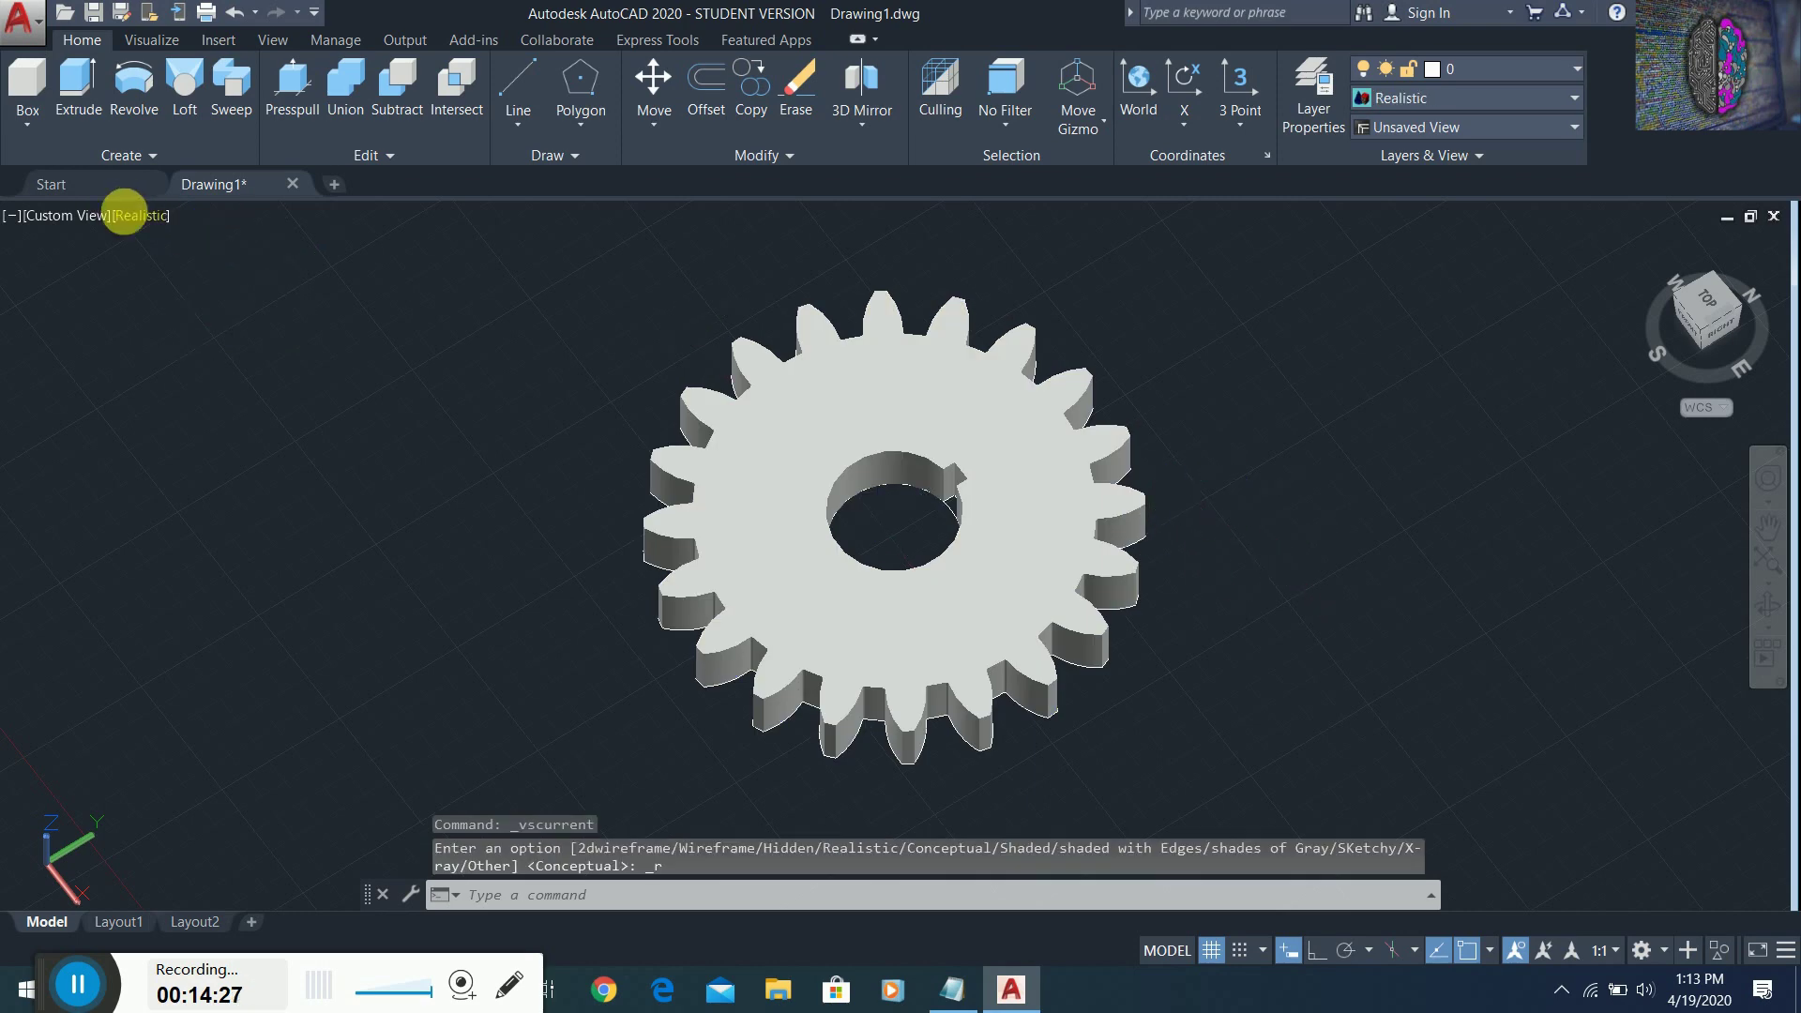
left_click(137, 217)
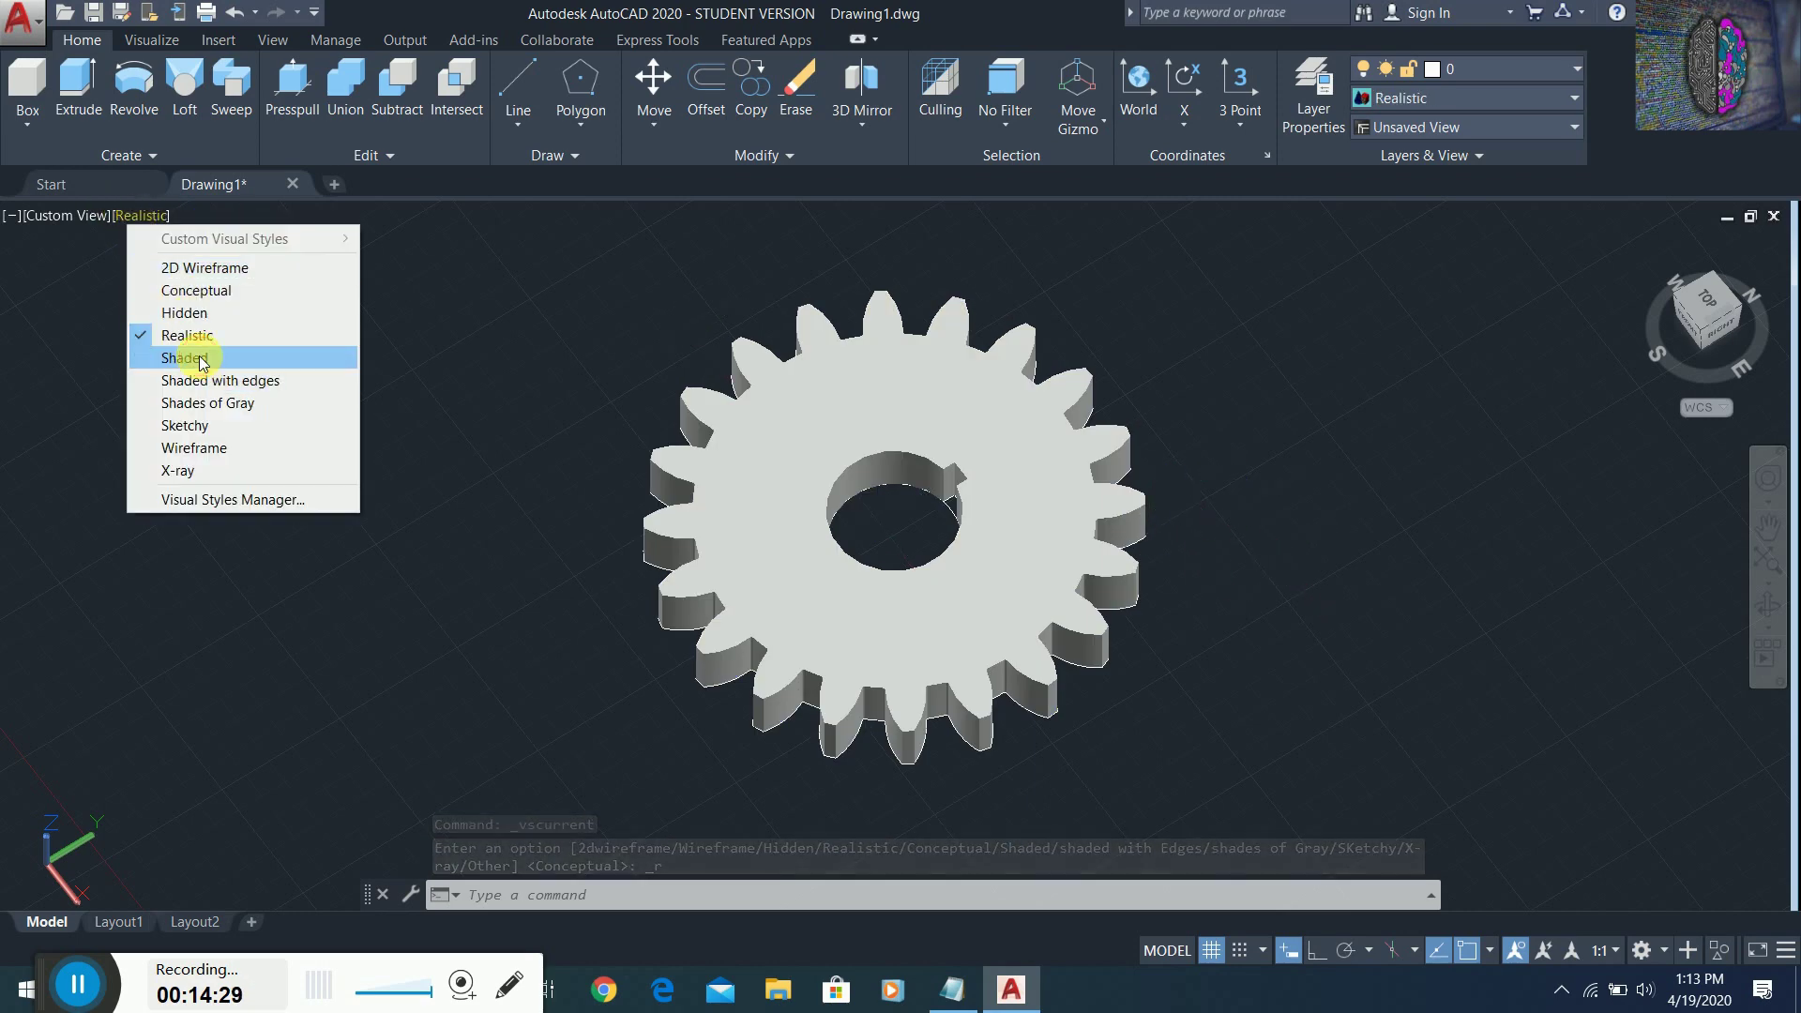
left_click(197, 358)
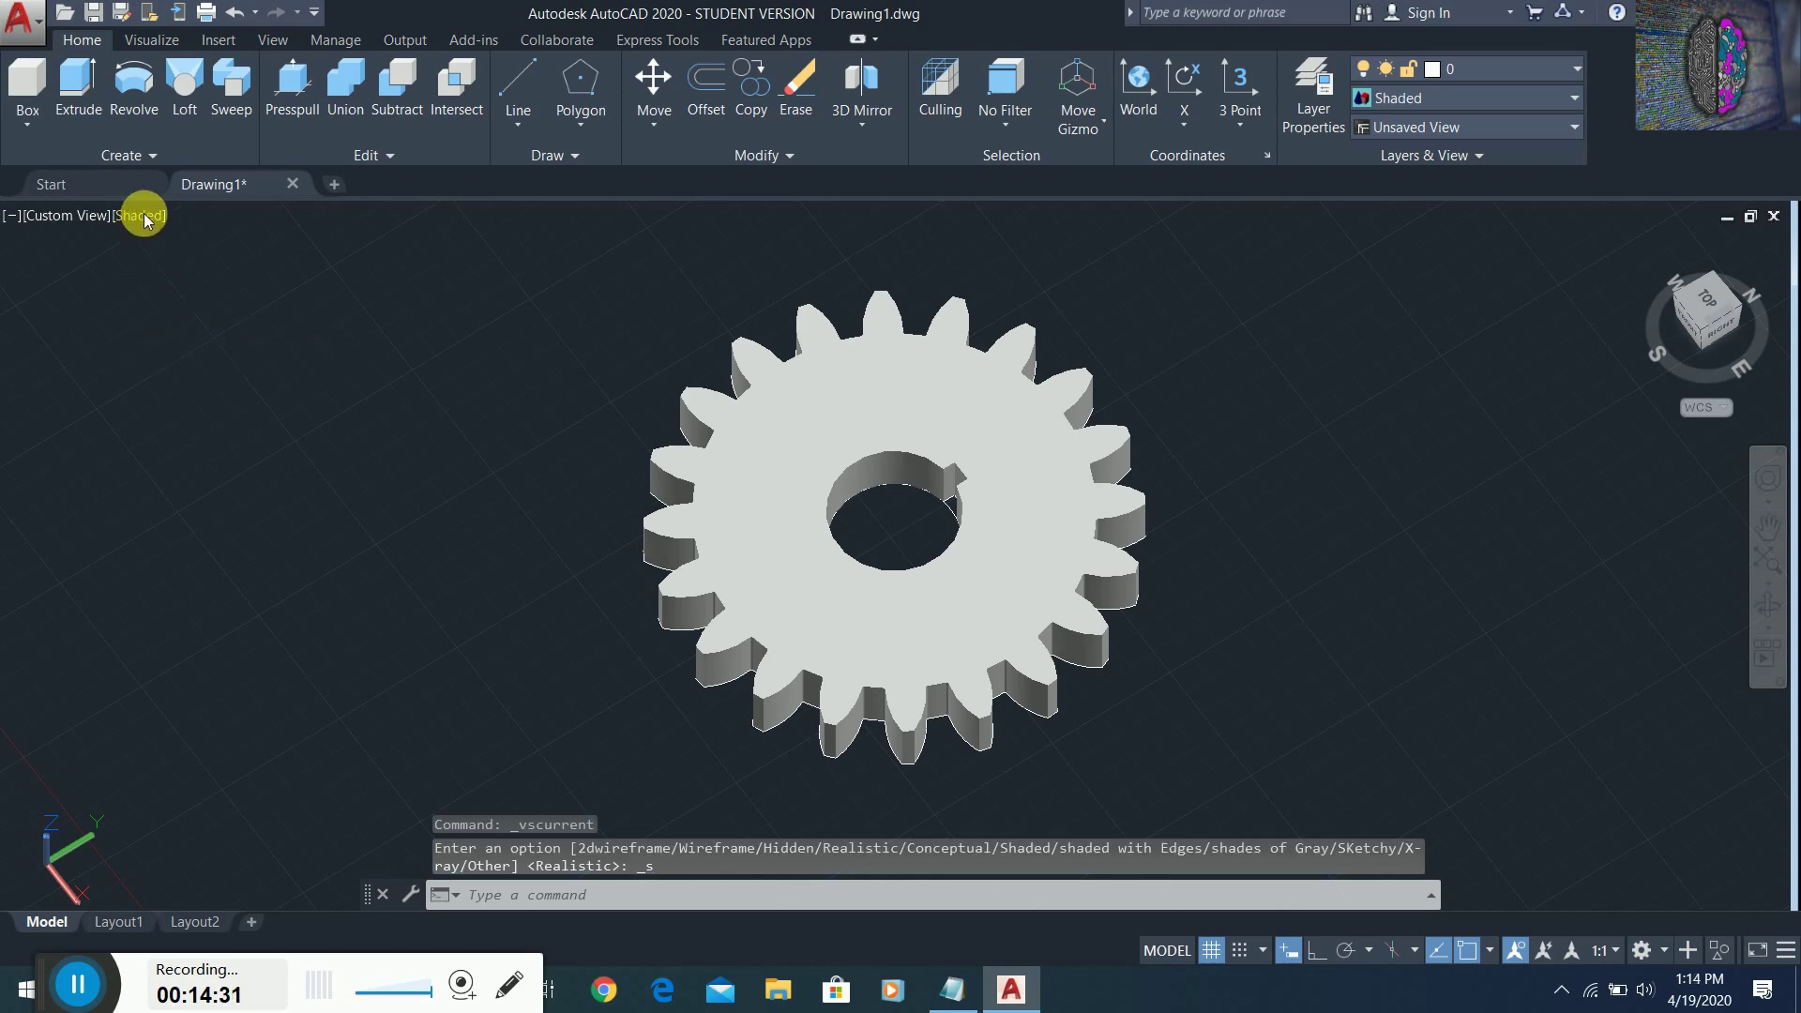
left_click(142, 217)
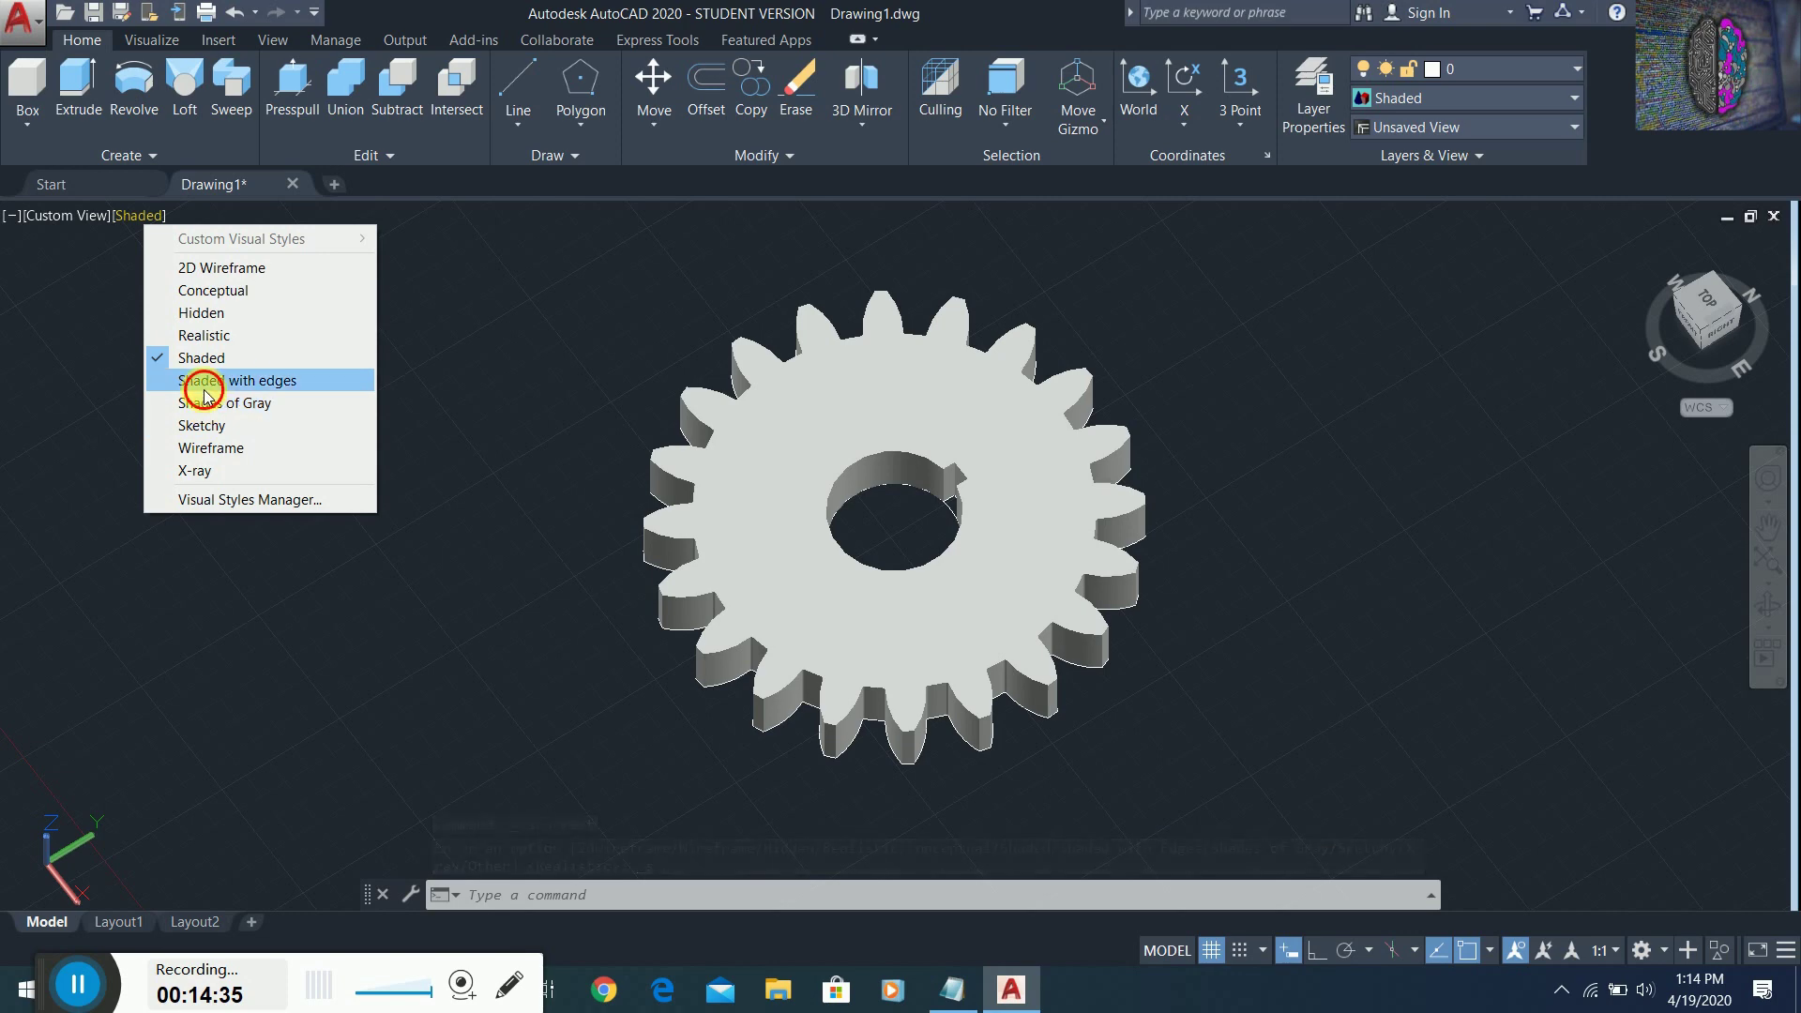
left_click(202, 381)
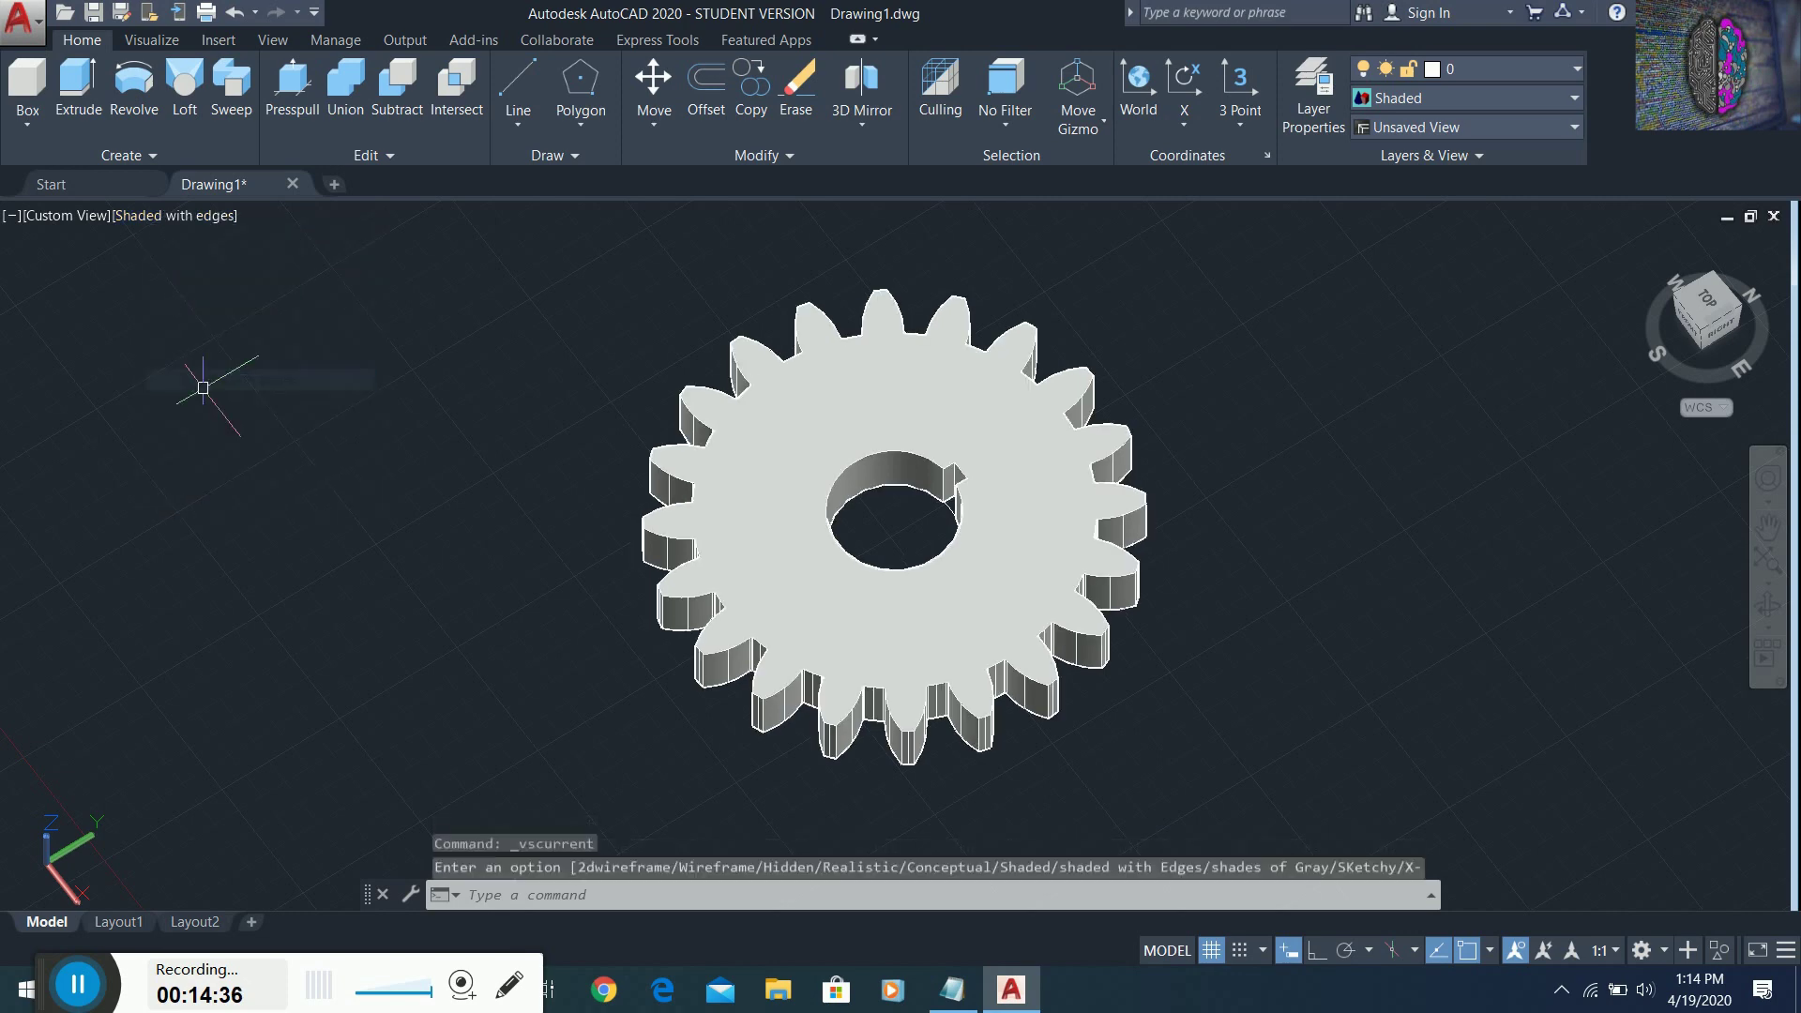
left_click(149, 215)
left_click(207, 335)
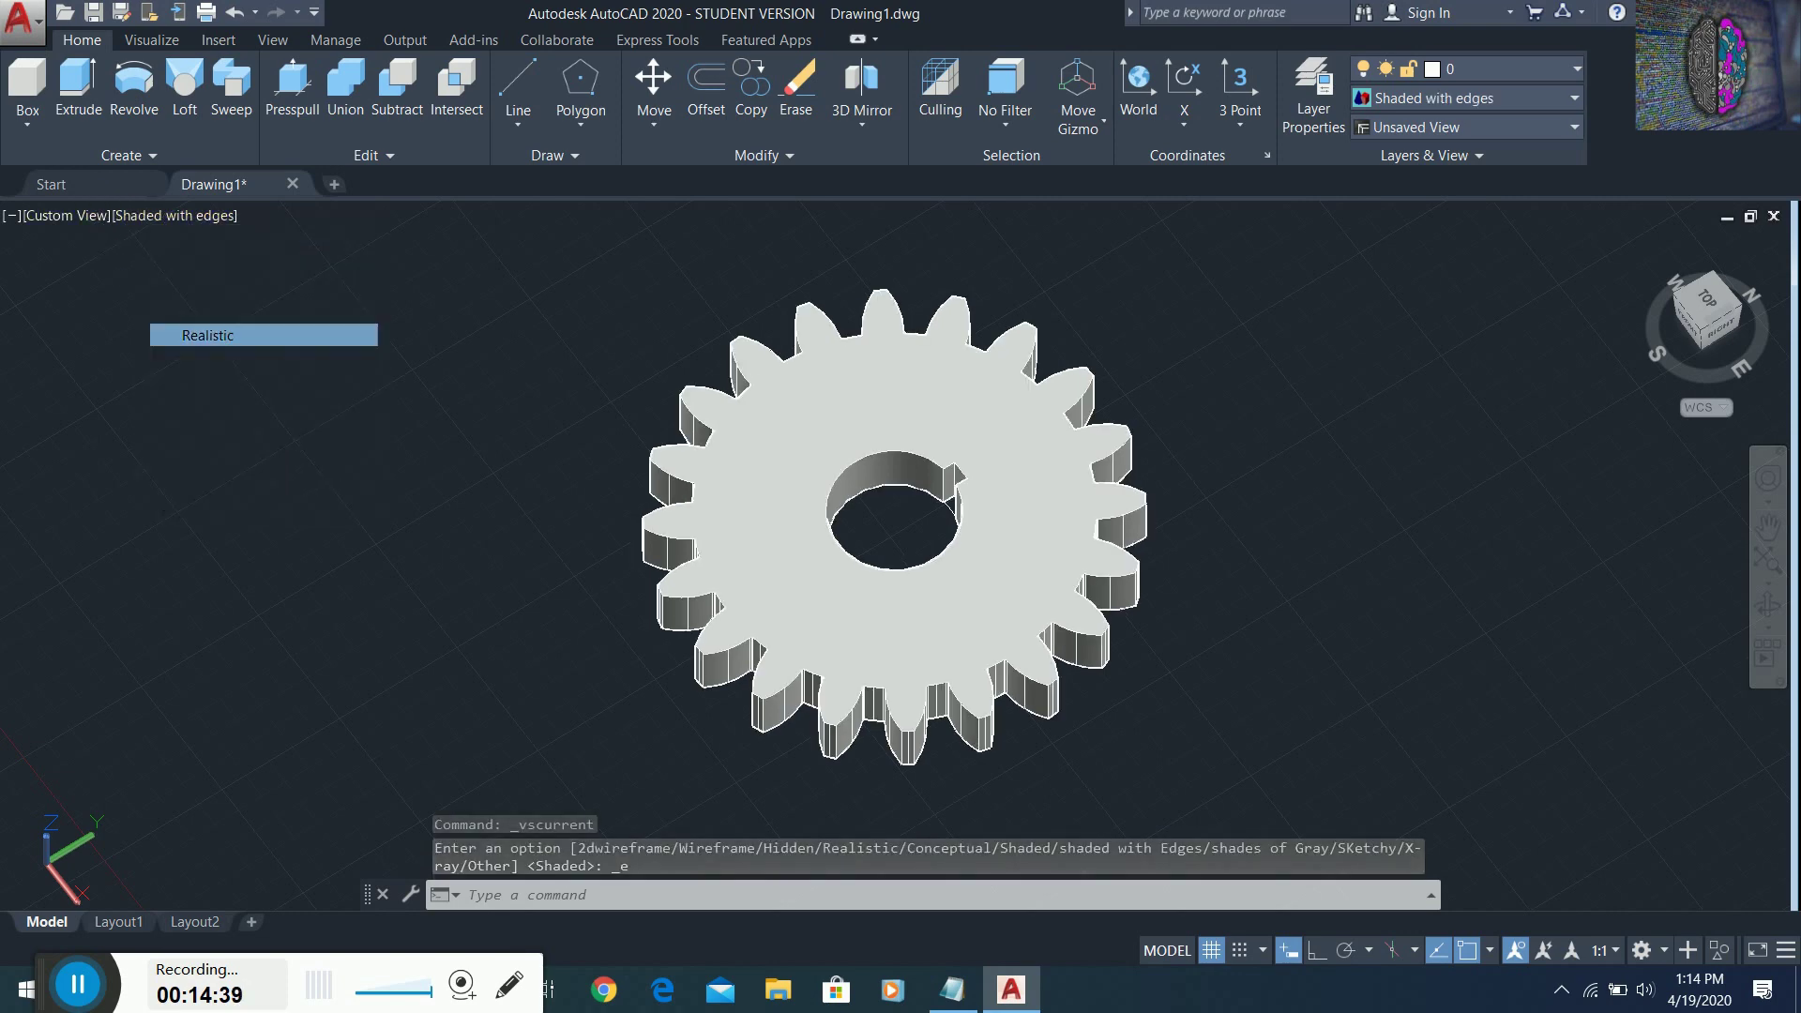
- Apply the Hidden visual style to the gear and orbit it to inspect the teeth and keyway from the front
left_click(150, 214)
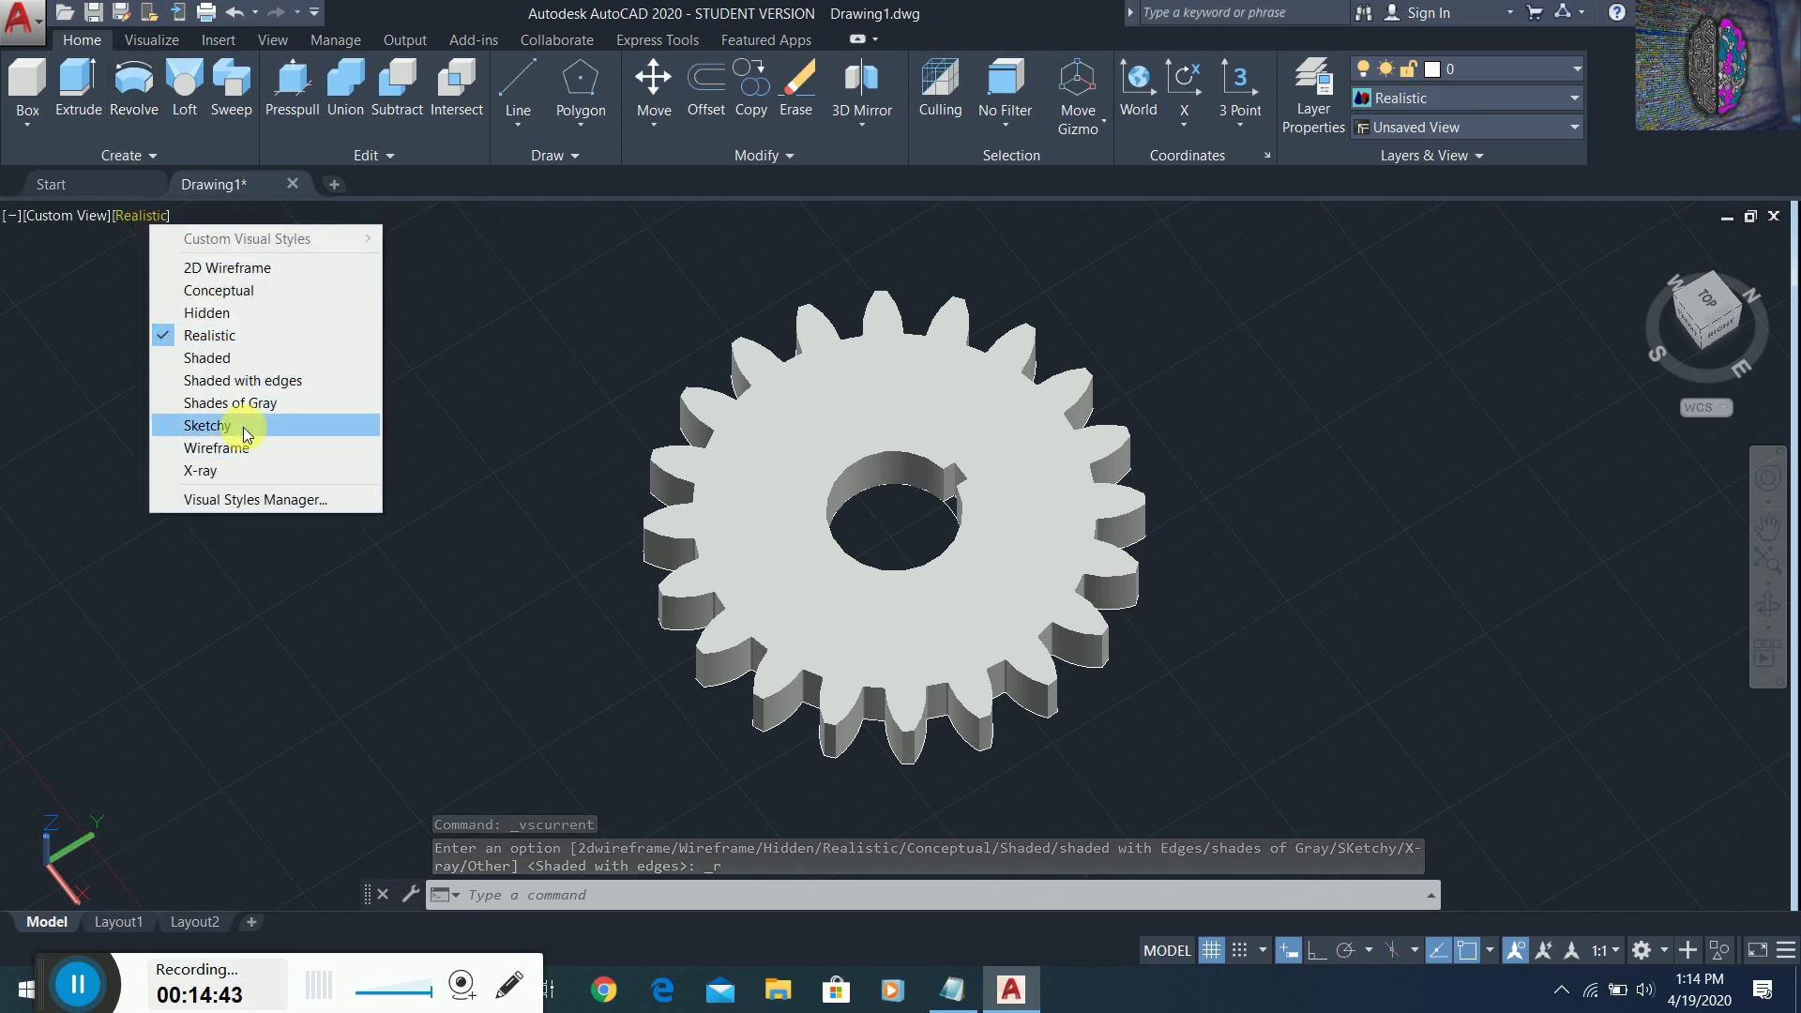
left_click(244, 307)
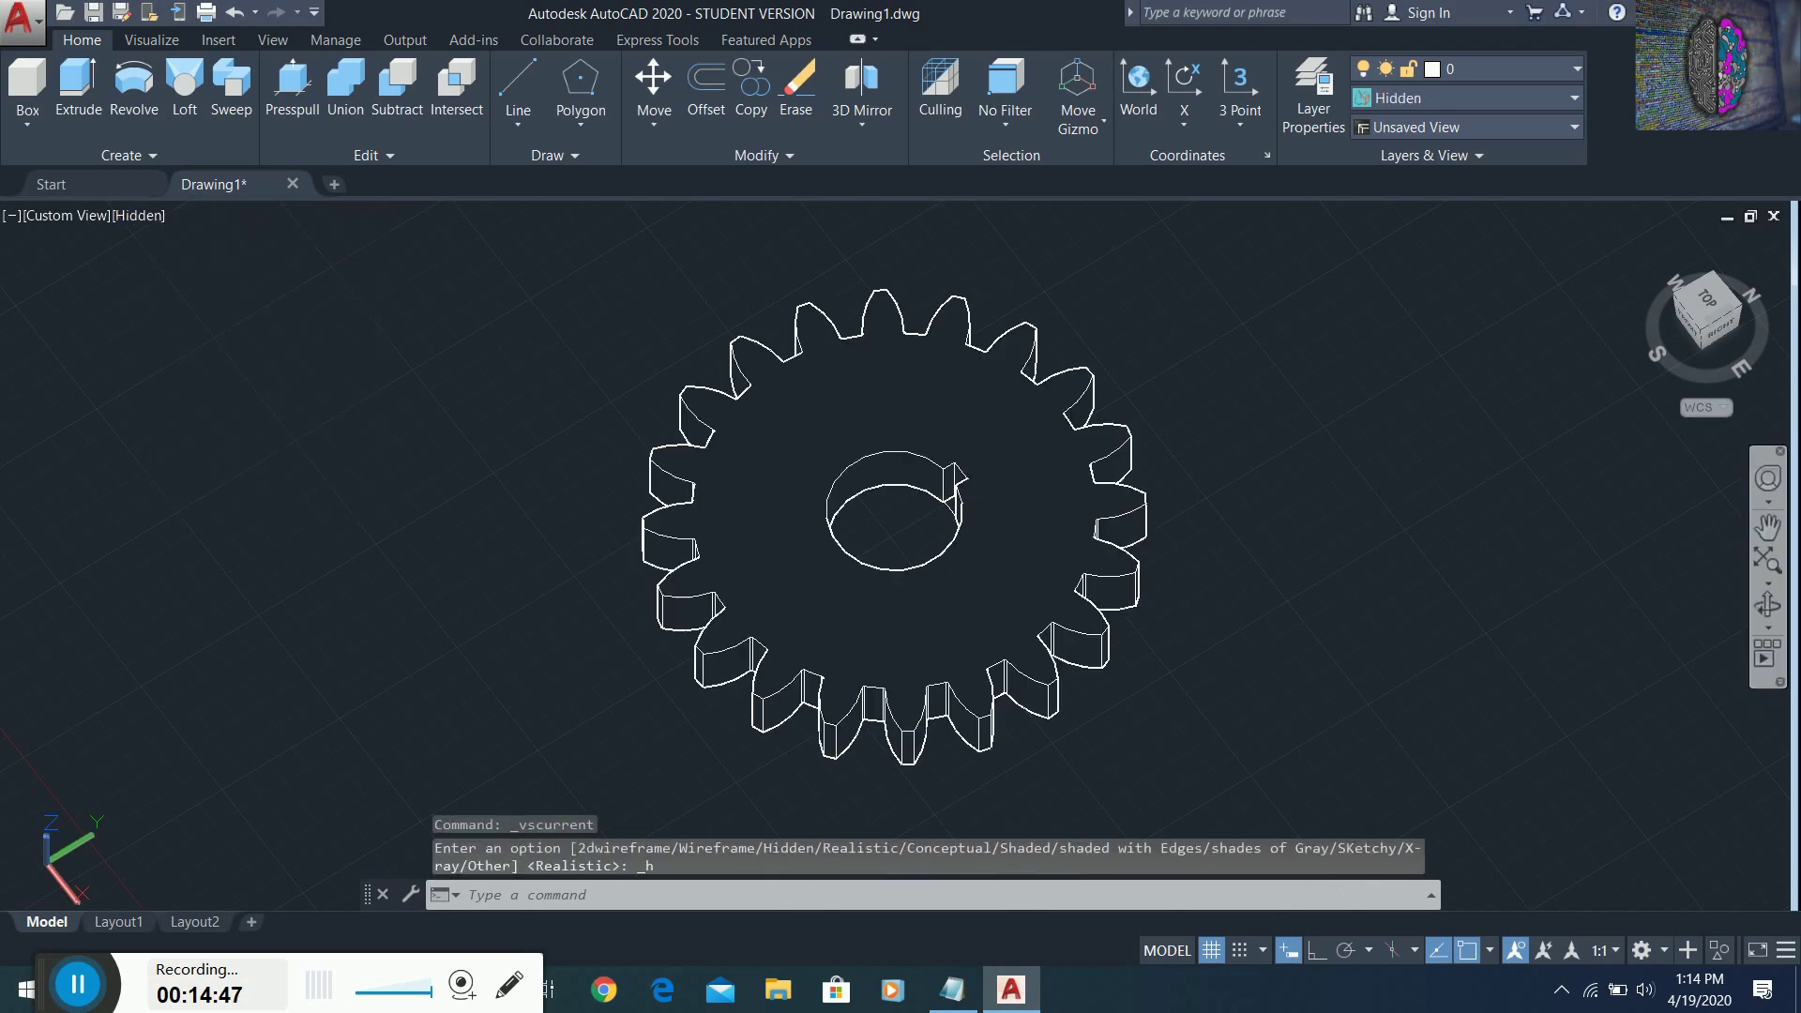
left_click(1766, 608)
left_click_drag(1539, 616, 1142, 560)
key("Escape")
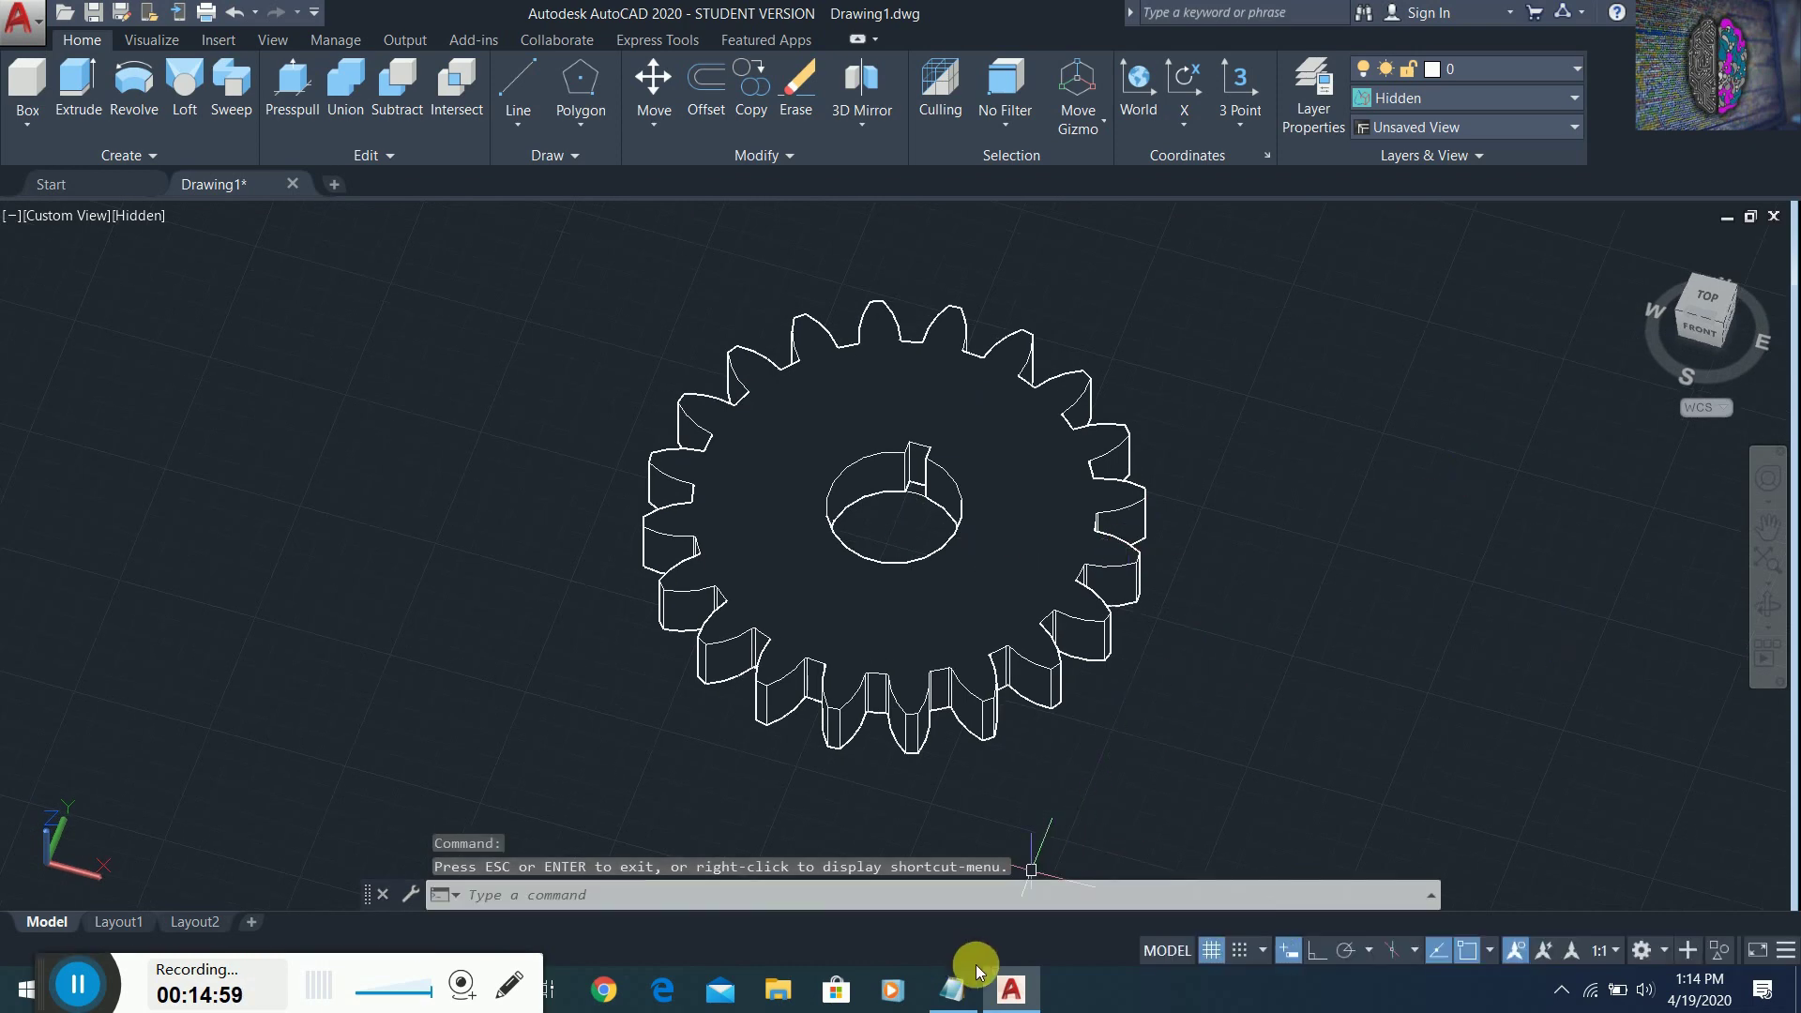
- Switch to the gear notes in Notepad and view the closing line at the end of the file
left_click(91, 40)
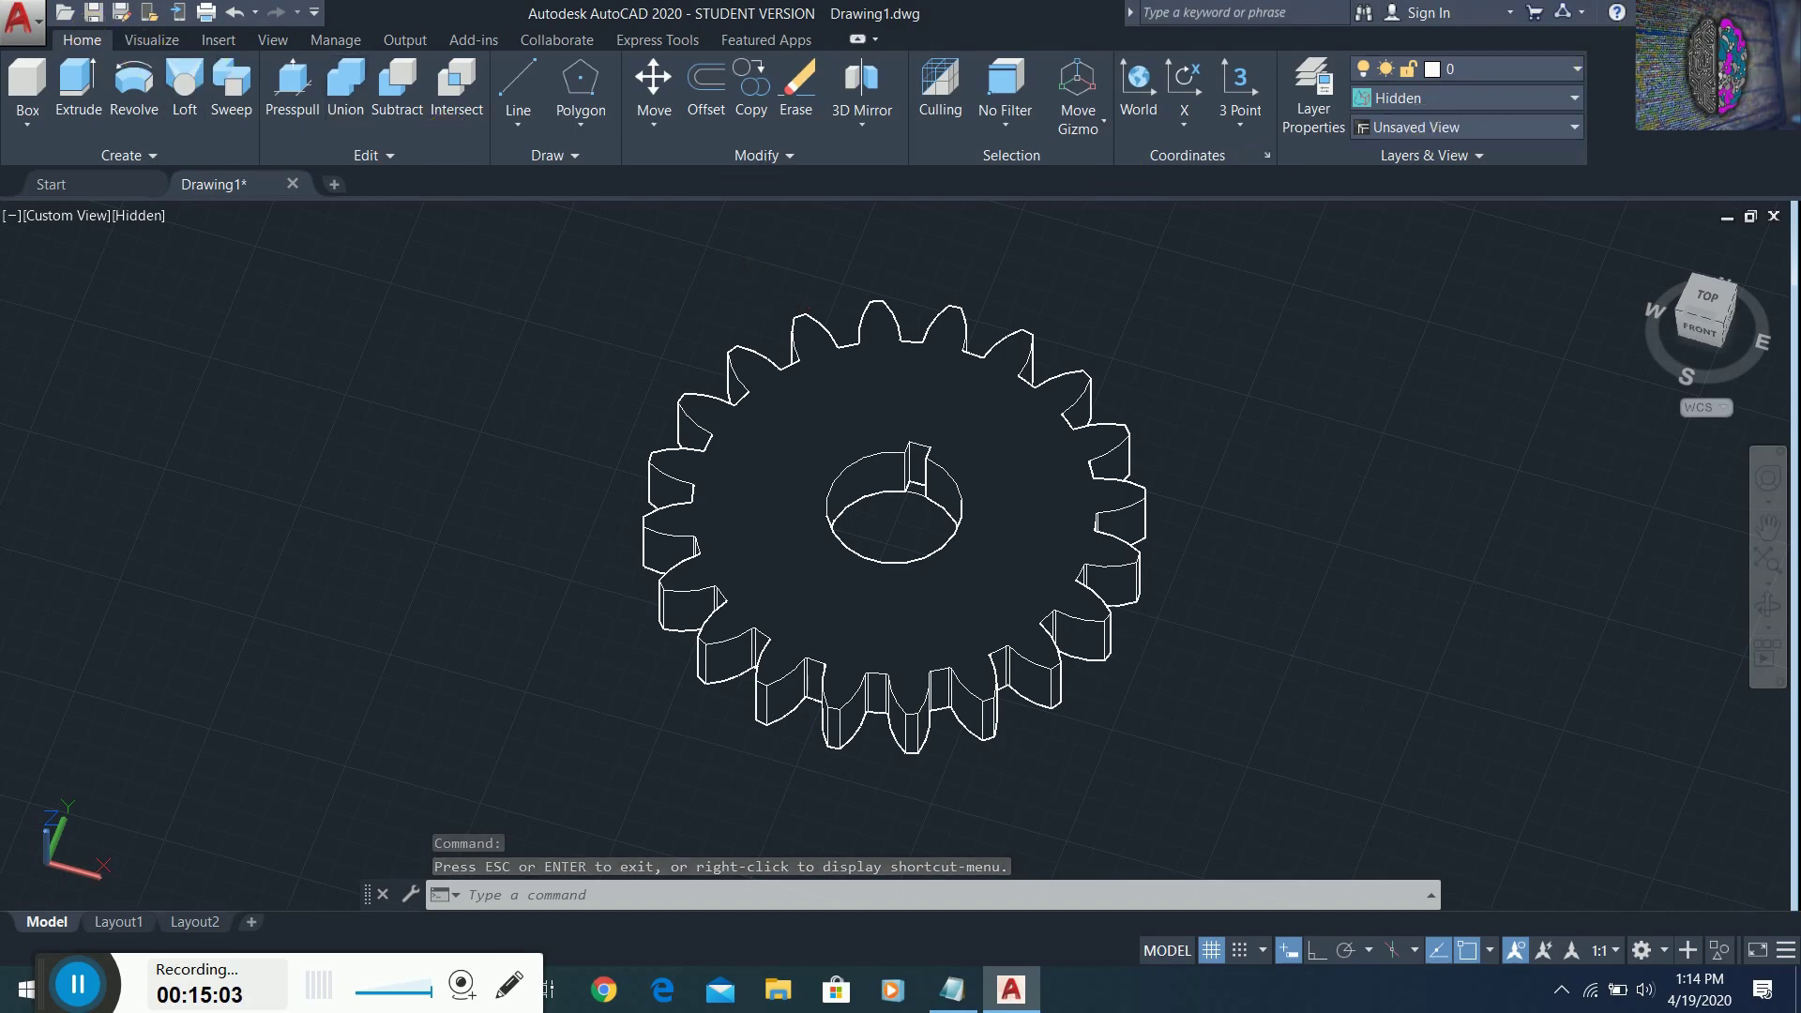
left_click(1667, 13)
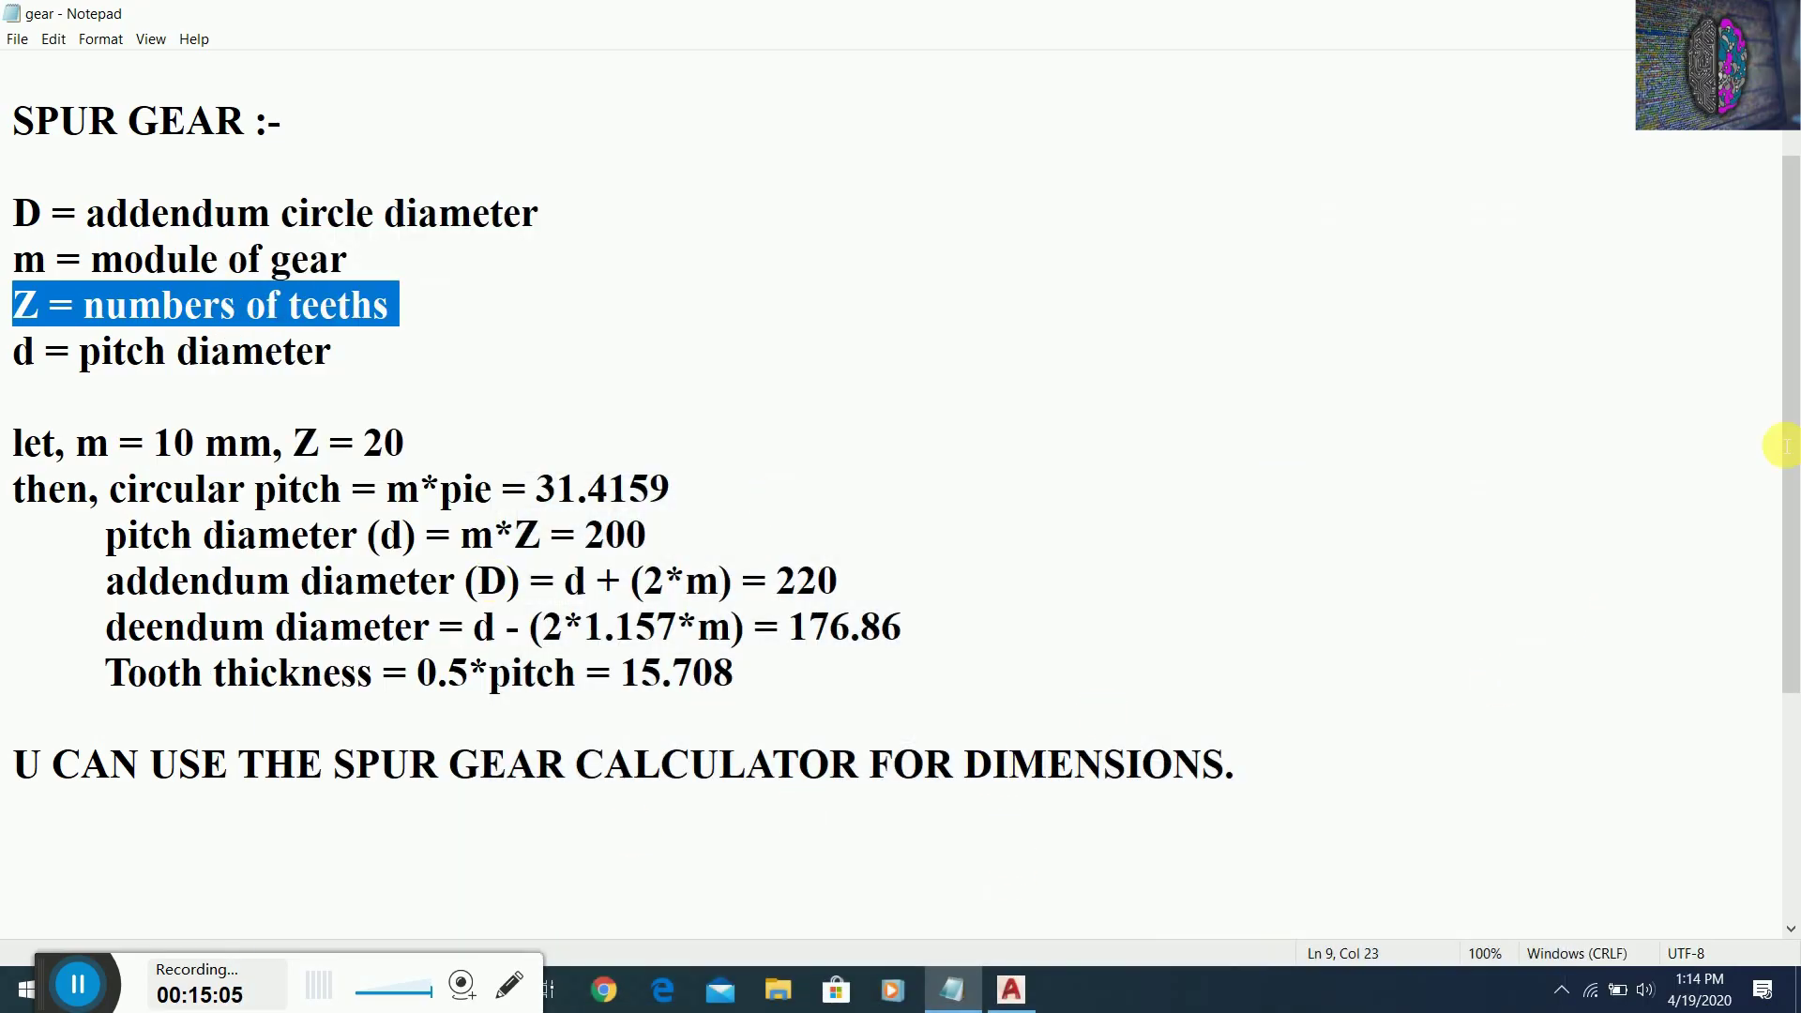
left_click_drag(1785, 378, 1787, 634)
left_click(12, 809)
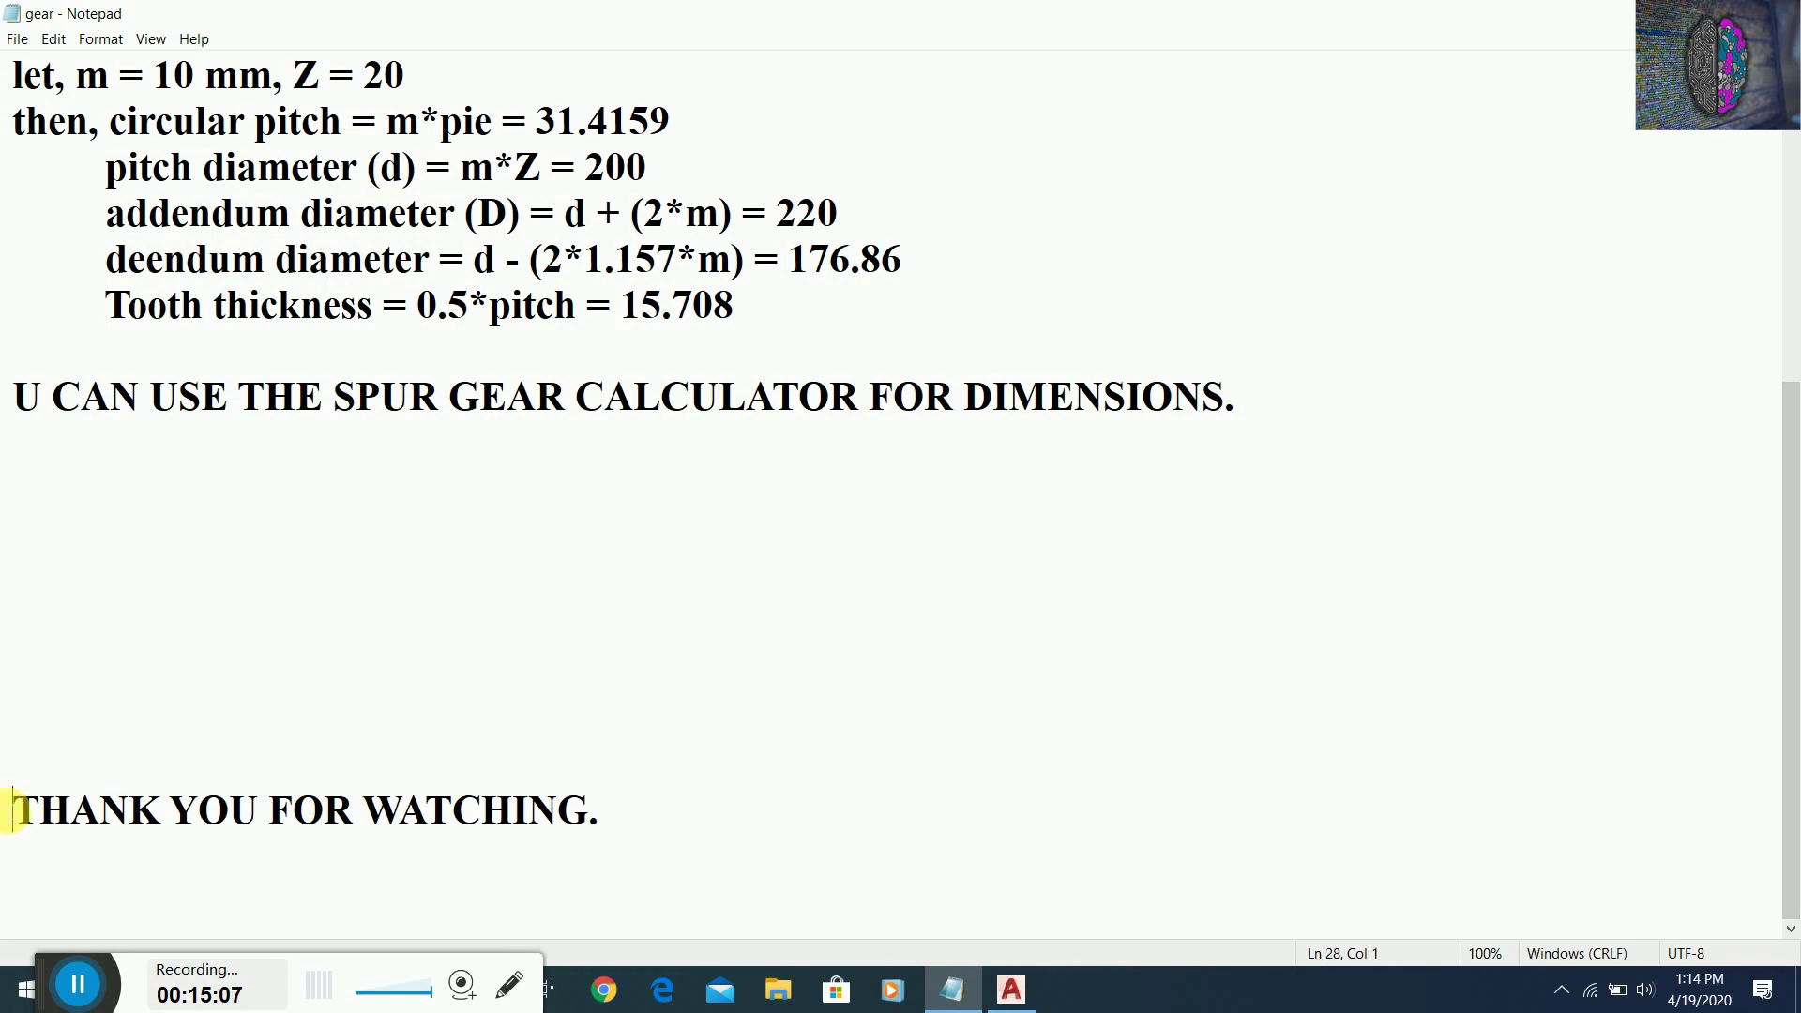
left_click_drag(11, 808, 680, 809)
left_click(850, 776)
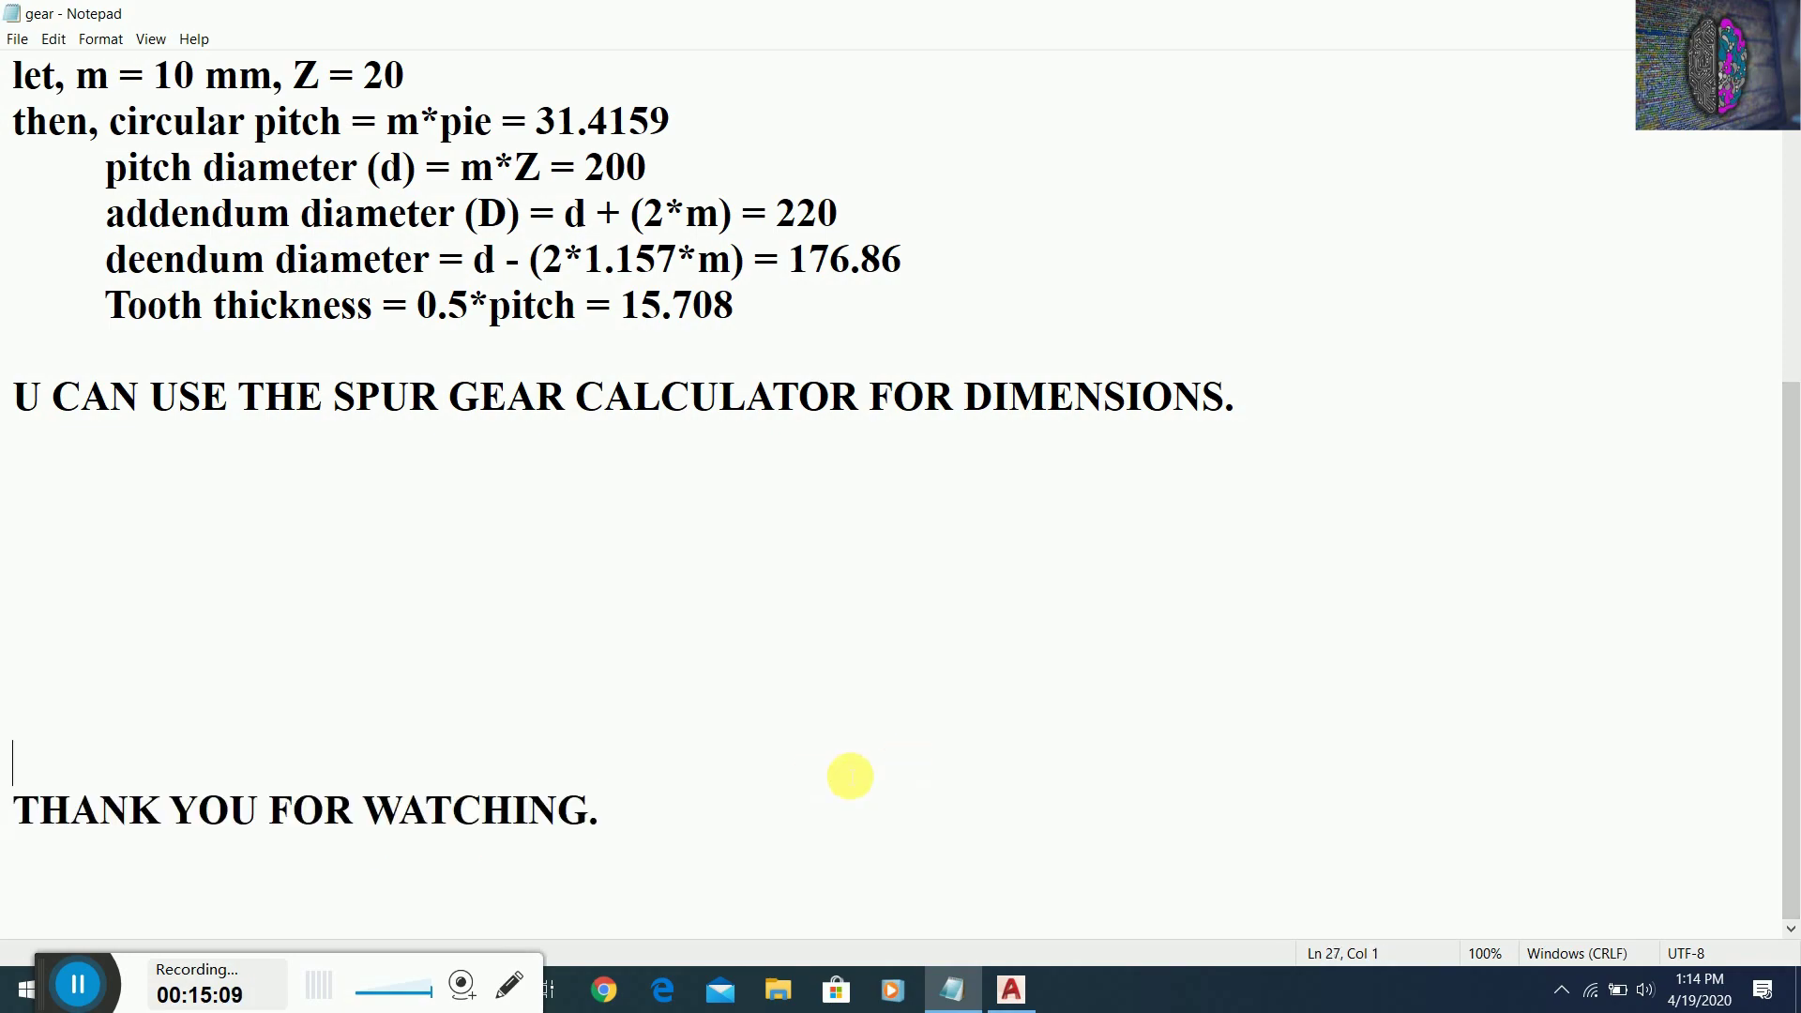